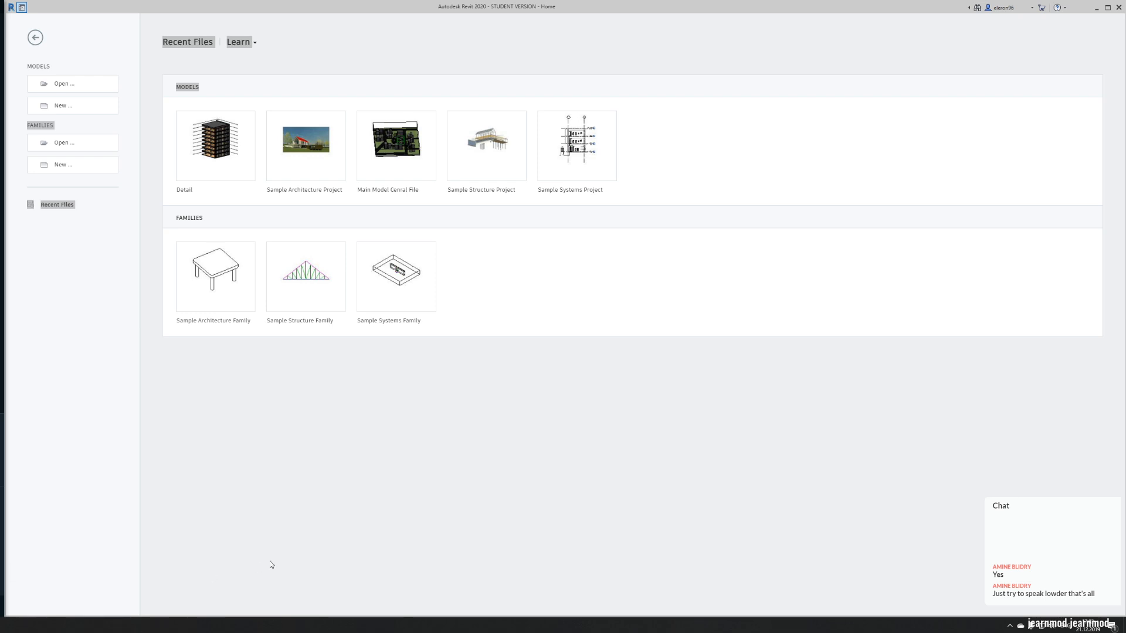
- Switch to the browser and enlarge its window to view the Dynamo for Beginners course page, and return to Revit
left_click(187, 465)
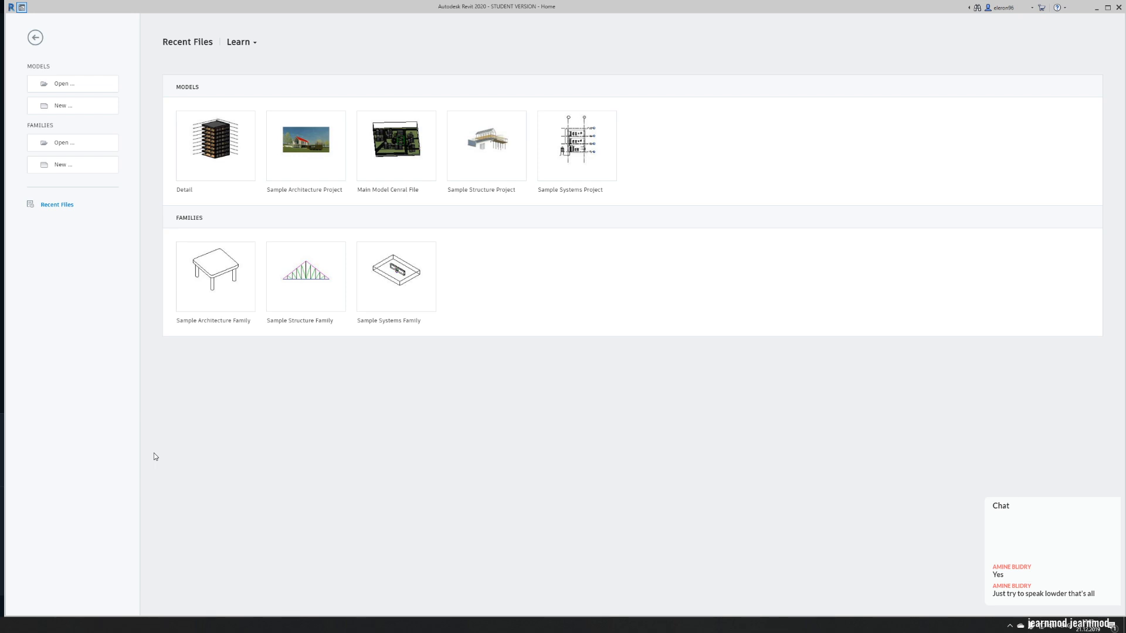
key("alt+Tab")
left_click_drag(133, 3, 274, 20)
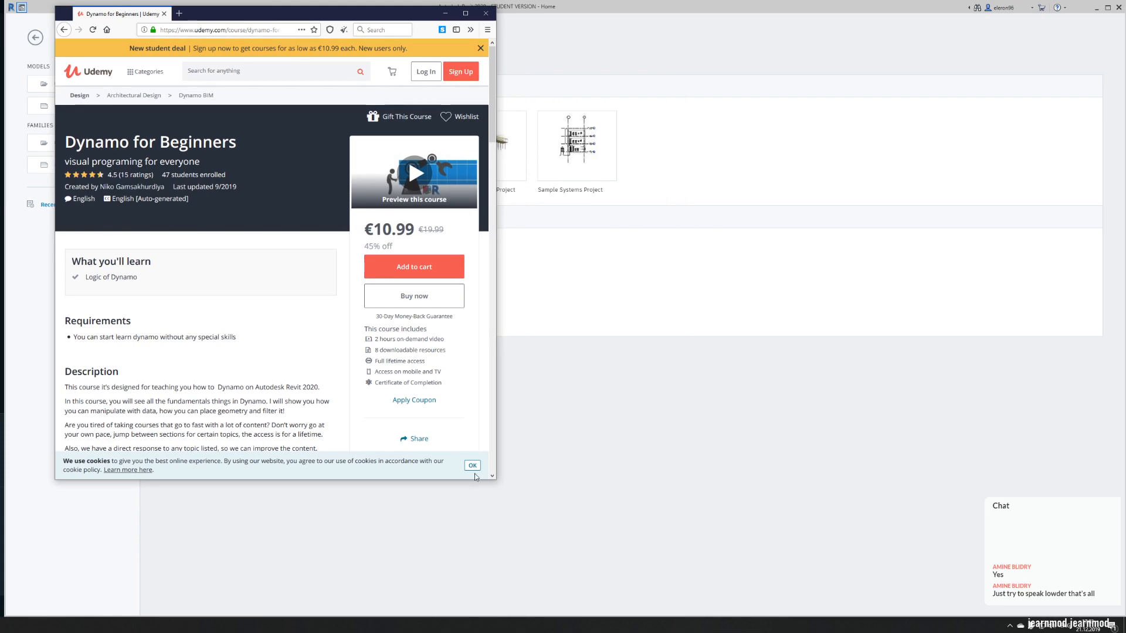
left_click_drag(492, 478, 1002, 585)
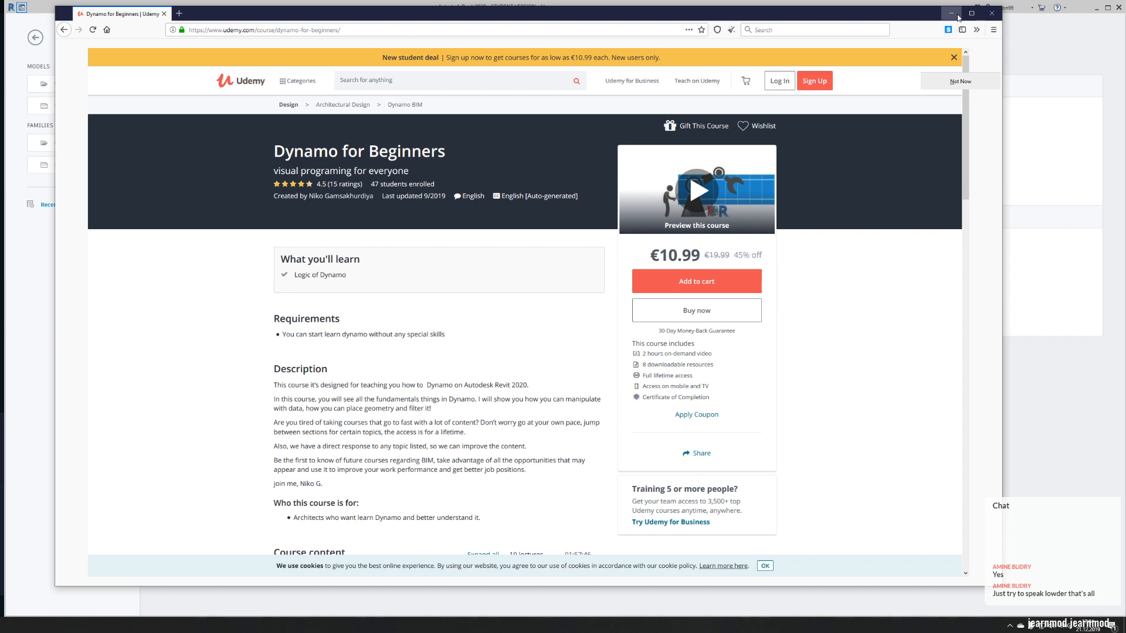
left_click(959, 18)
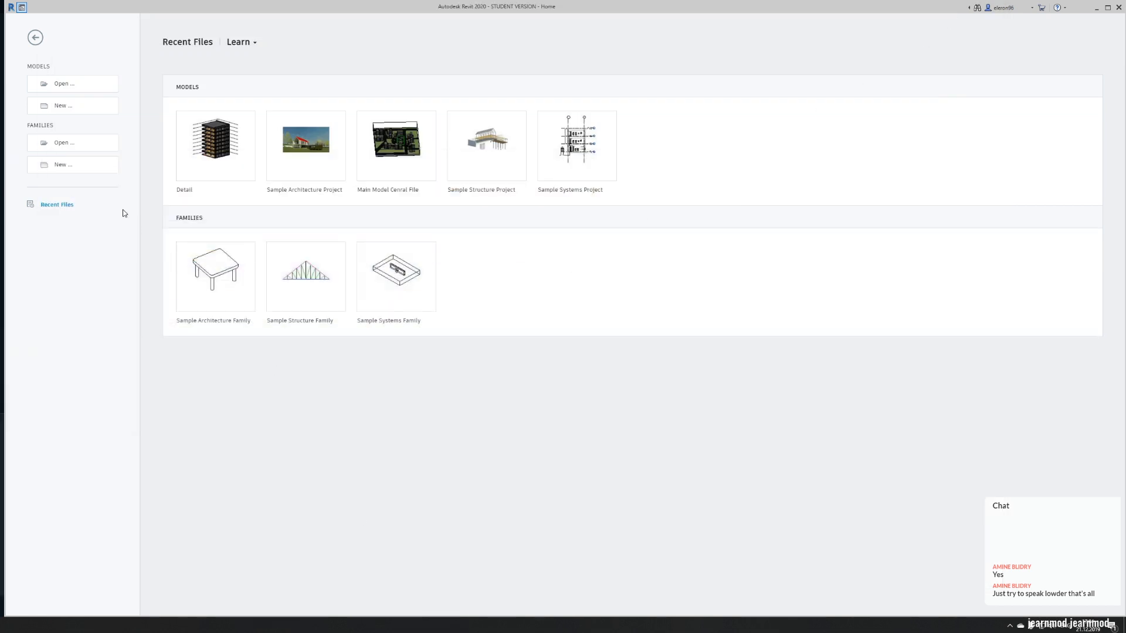
- Create a new project from the Architectural Template and widen the Project Browser until its view names are readable
left_click(61, 106)
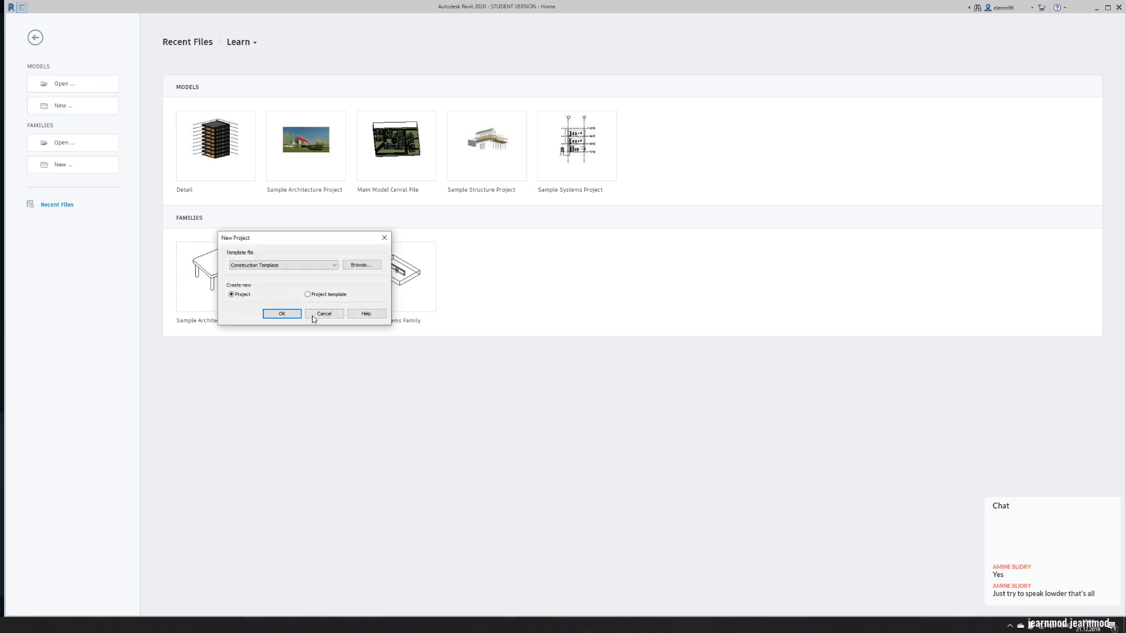
left_click(253, 265)
left_click(265, 283)
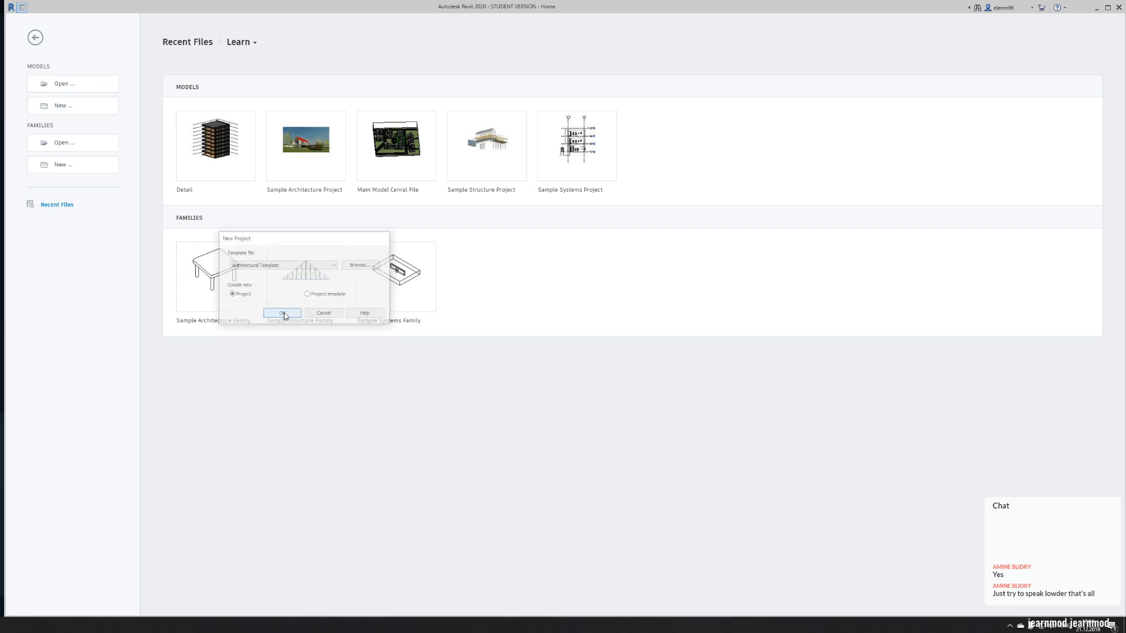
left_click(282, 314)
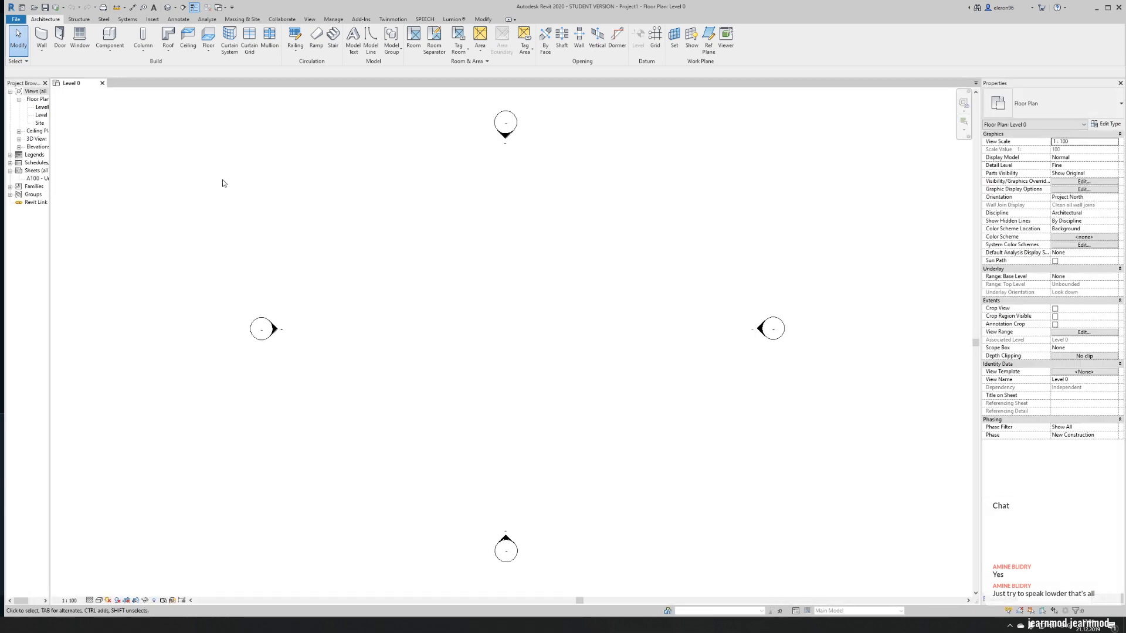
left_click_drag(51, 304, 122, 307)
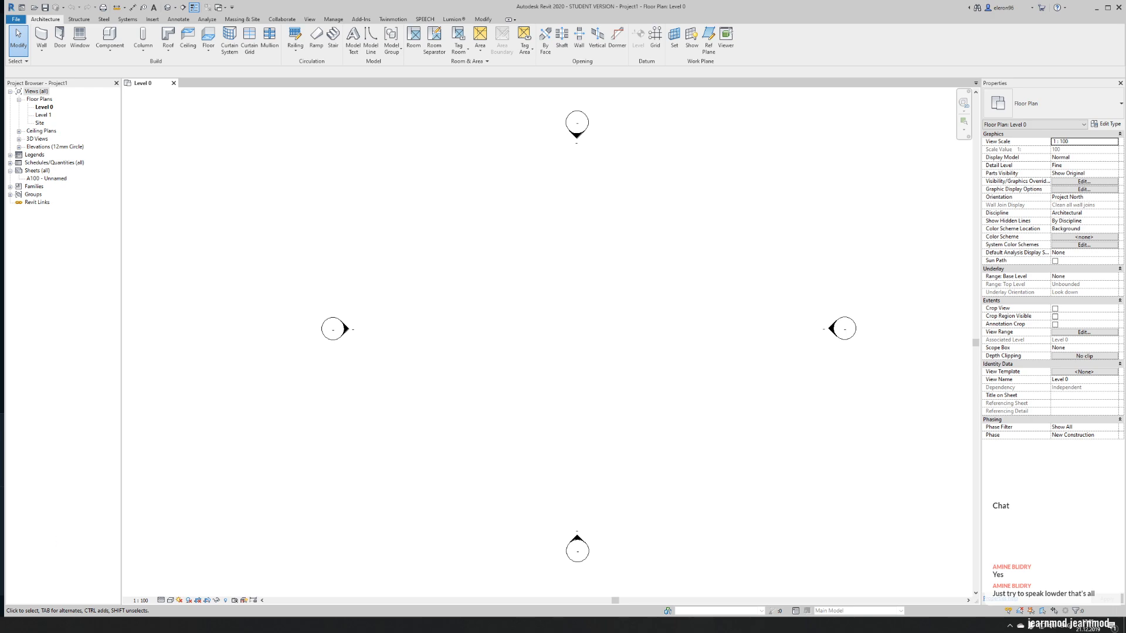
- View the stone church in the Assassin's Creed window, pause the game and return to the Revit floor plan
left_click(24, 625)
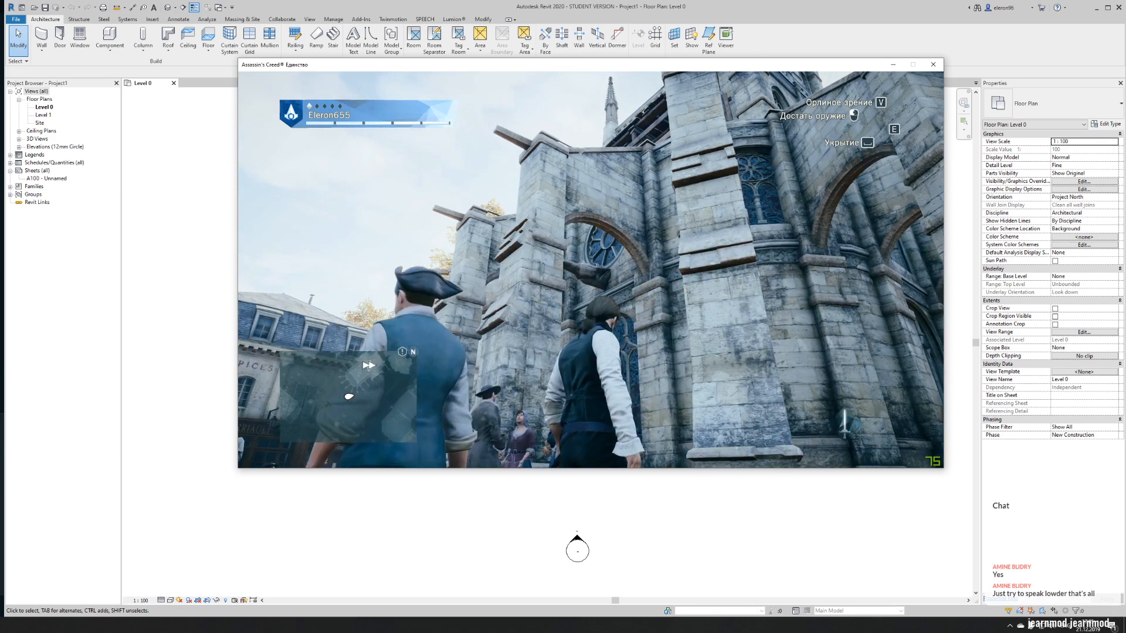
key("Escape")
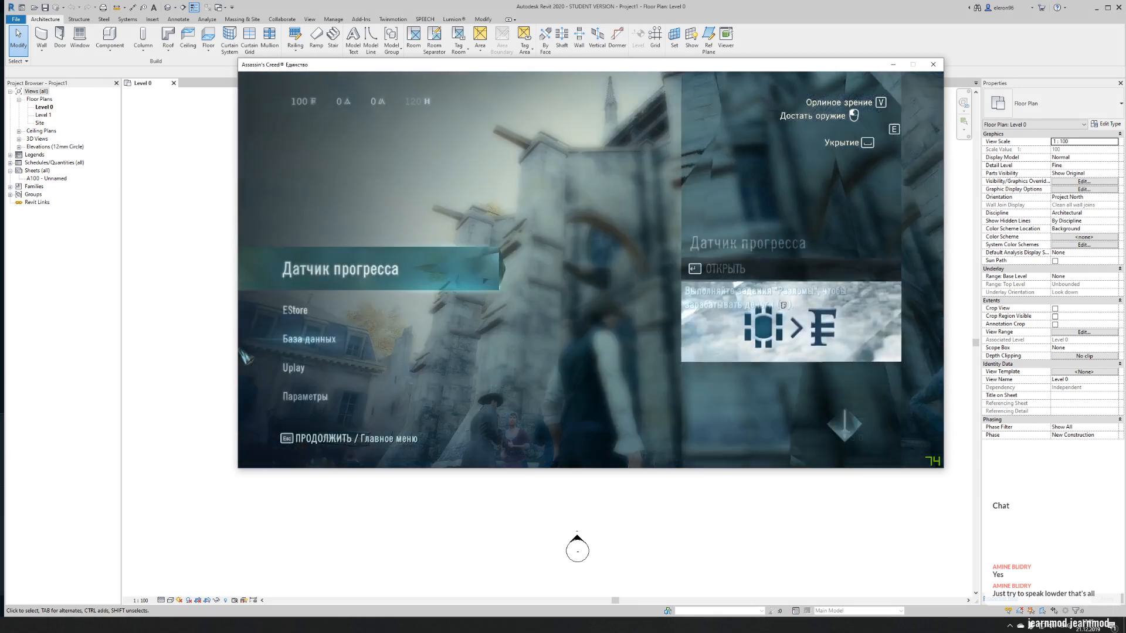
left_click(154, 322)
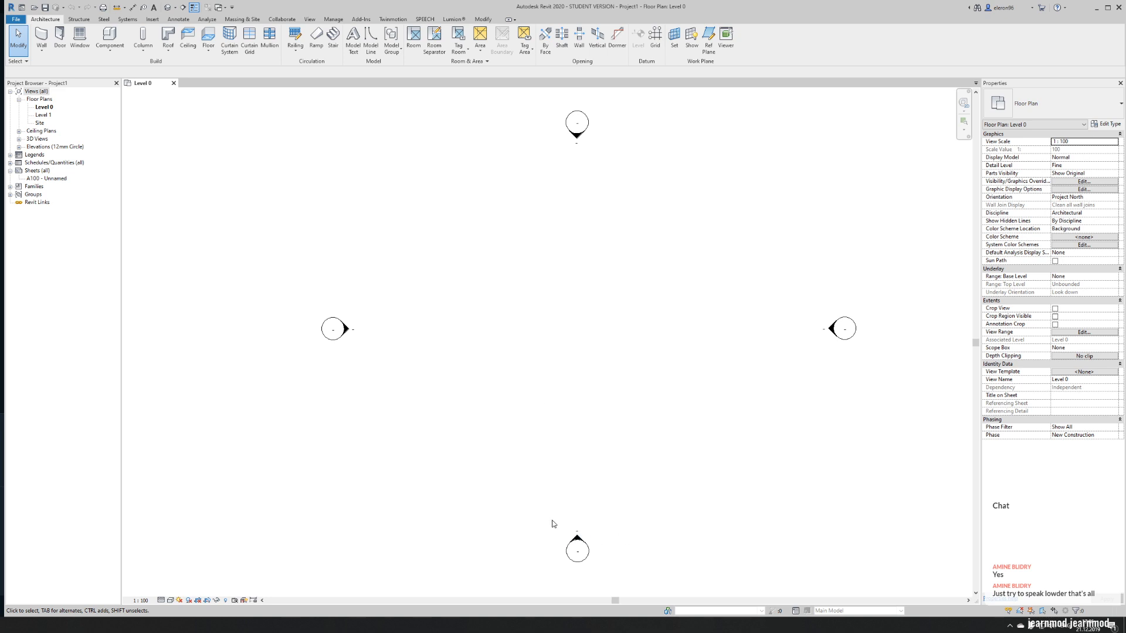
- Move the four elevation markers on the Level 0 floor plan outward to leave a larger modelling area between them
scroll(522, 487, "down", 4)
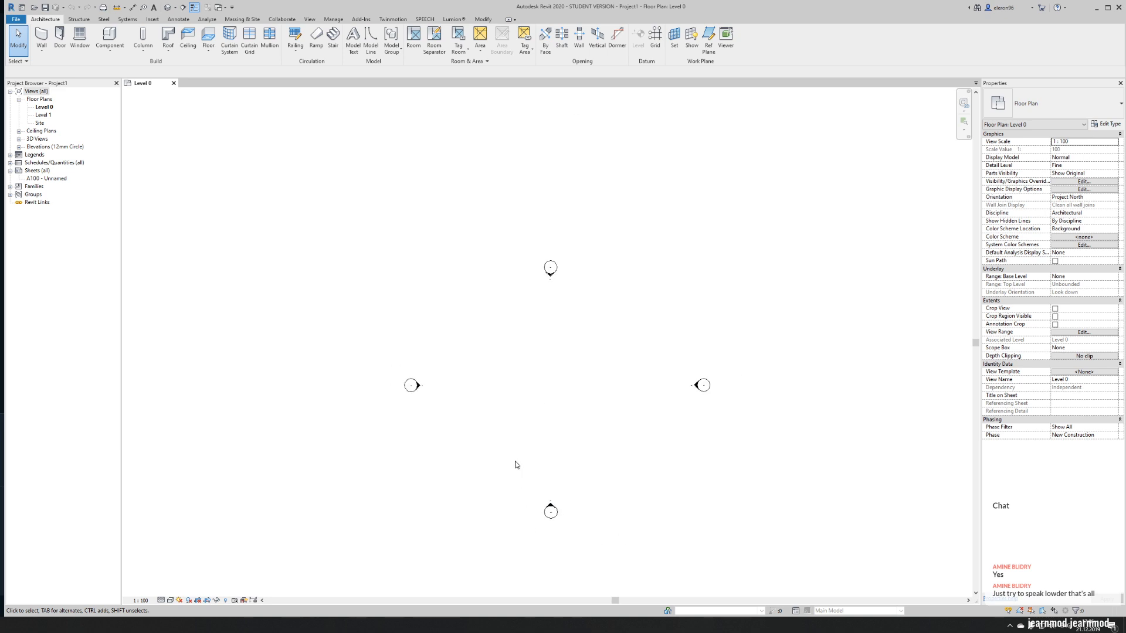
middle_click_drag(495, 440, 409, 388)
left_click_drag(288, 304, 447, 422)
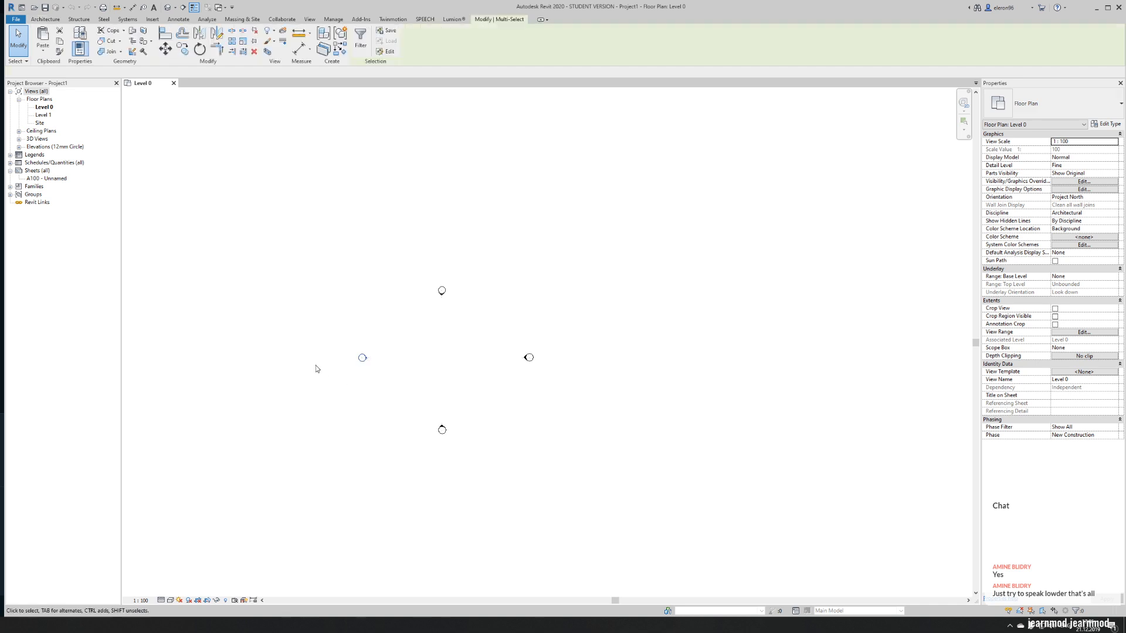
mouse_move(363, 358)
left_mouse_down()
mouse_move(176, 346)
mouse_move(177, 357)
left_mouse_up()
left_click_drag(373, 248, 516, 343)
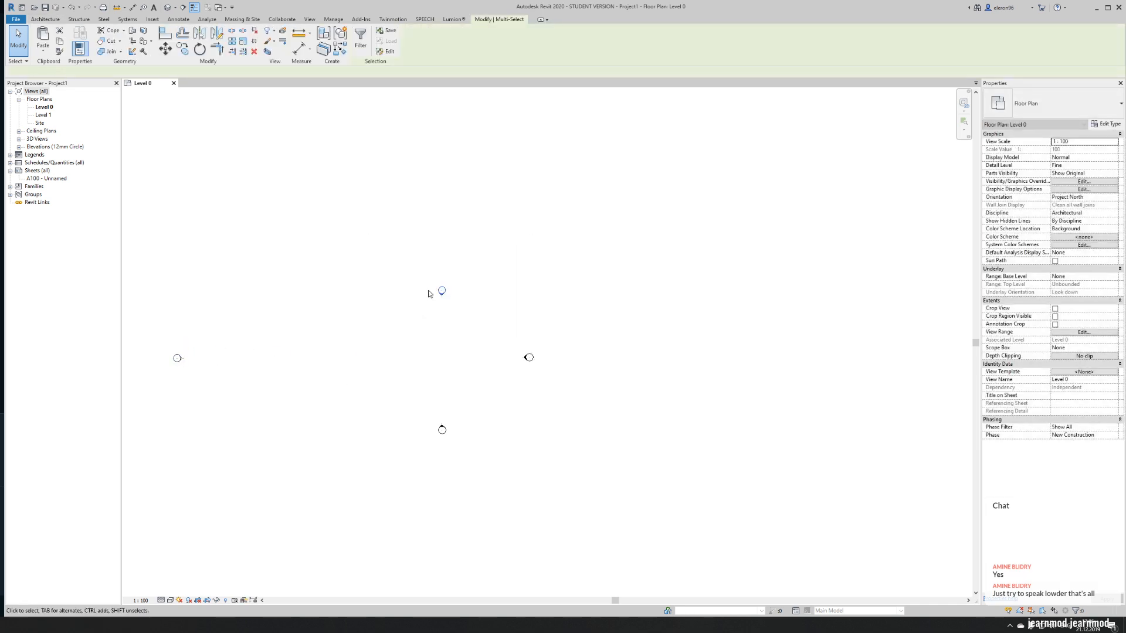
left_click_drag(383, 151, 384, 151)
left_click_drag(467, 334, 608, 415)
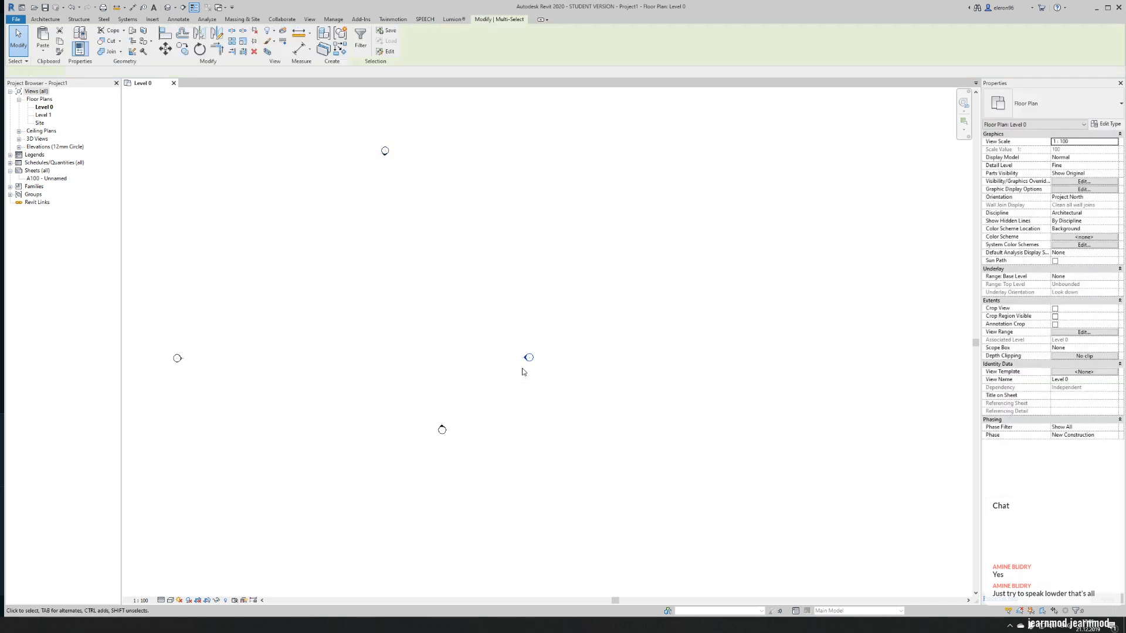
left_click_drag(530, 357, 792, 359)
left_click_drag(314, 387, 545, 539)
left_click_drag(442, 427, 431, 560)
left_click(481, 459)
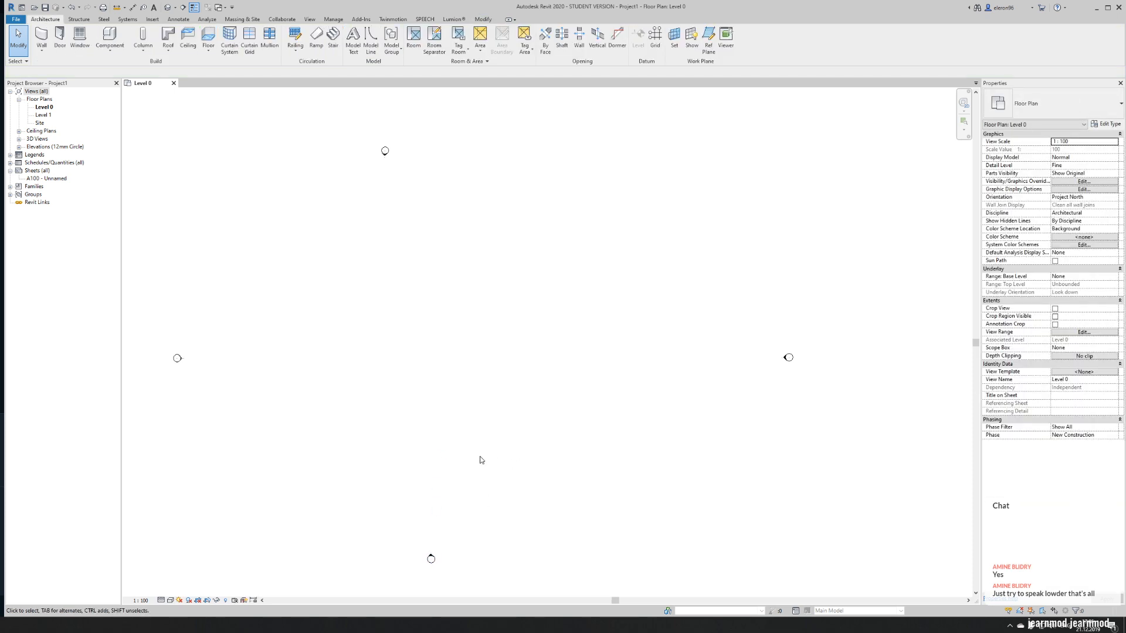
mouse_move(358, 390)
middle_mouse_down()
mouse_move(385, 405)
mouse_move(355, 379)
middle_mouse_up()
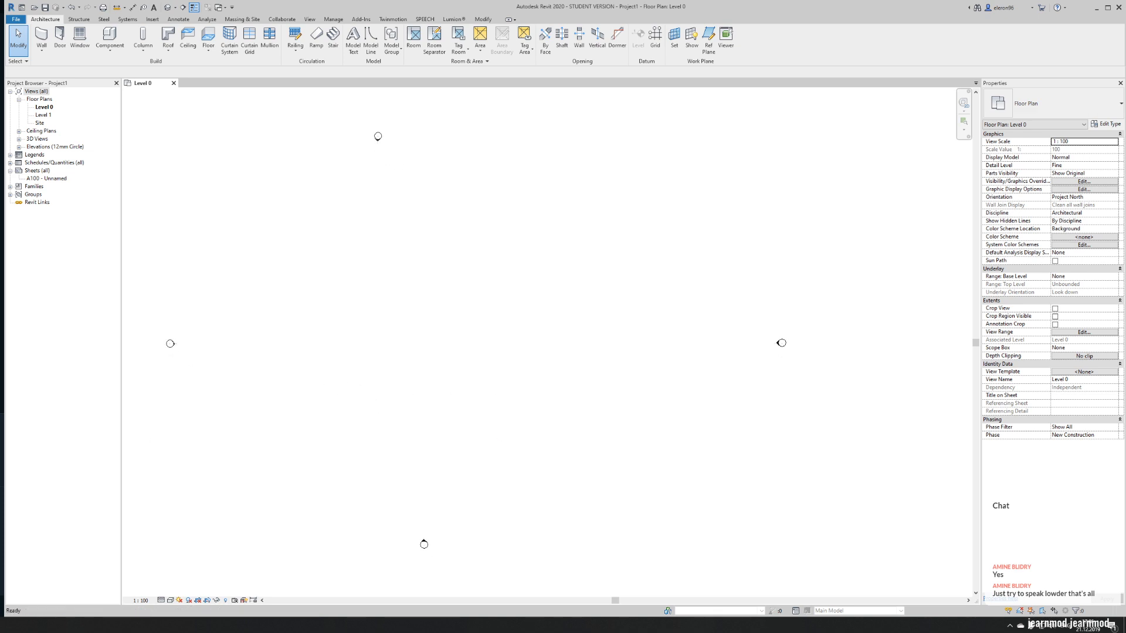
- Switch to the browser and search the web for "church" in a new tab
left_click(235, 625)
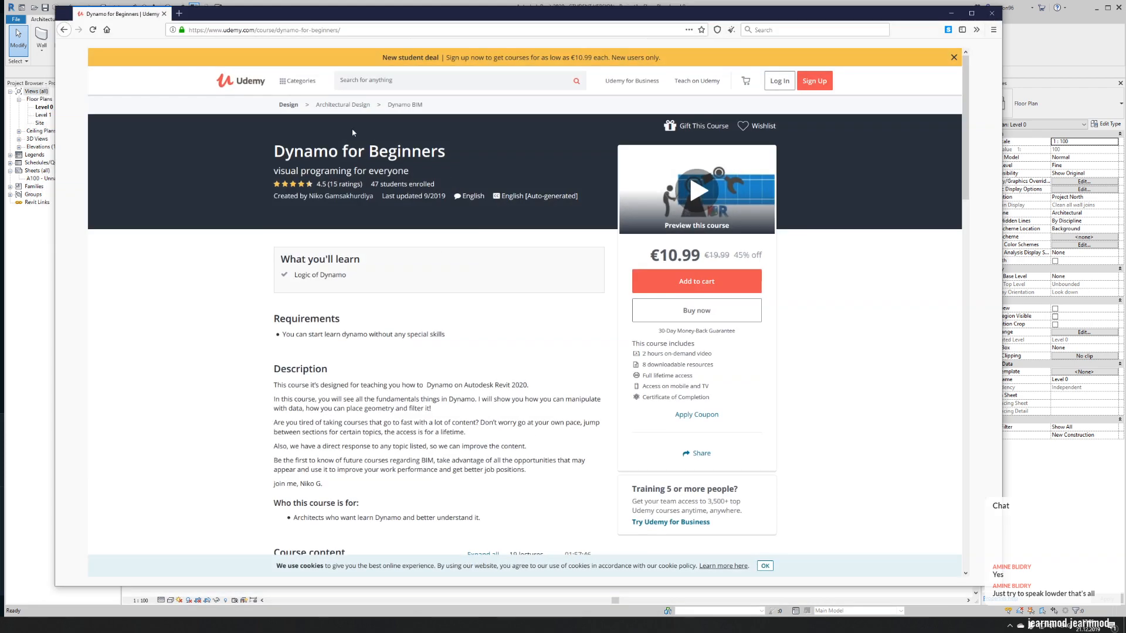
left_click(179, 13)
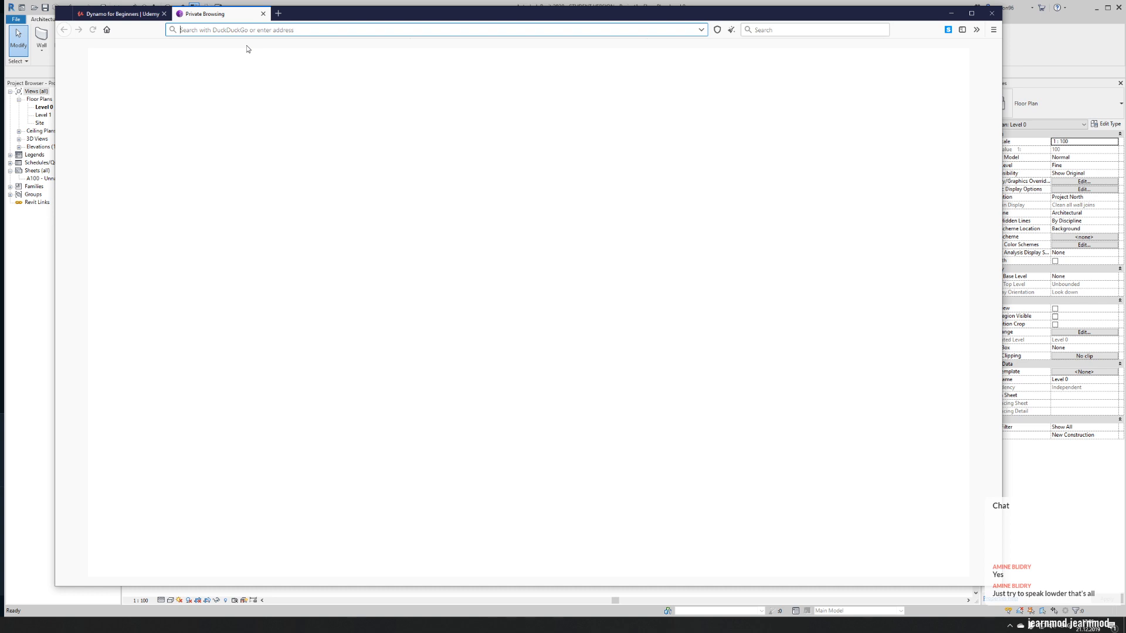
type("church")
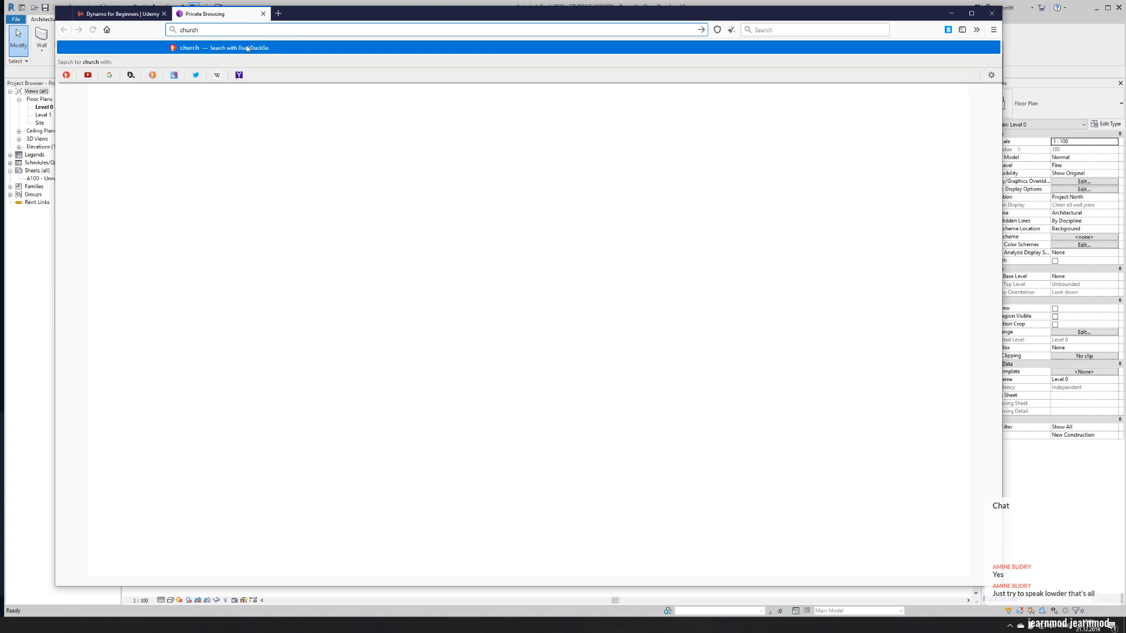
key("Return")
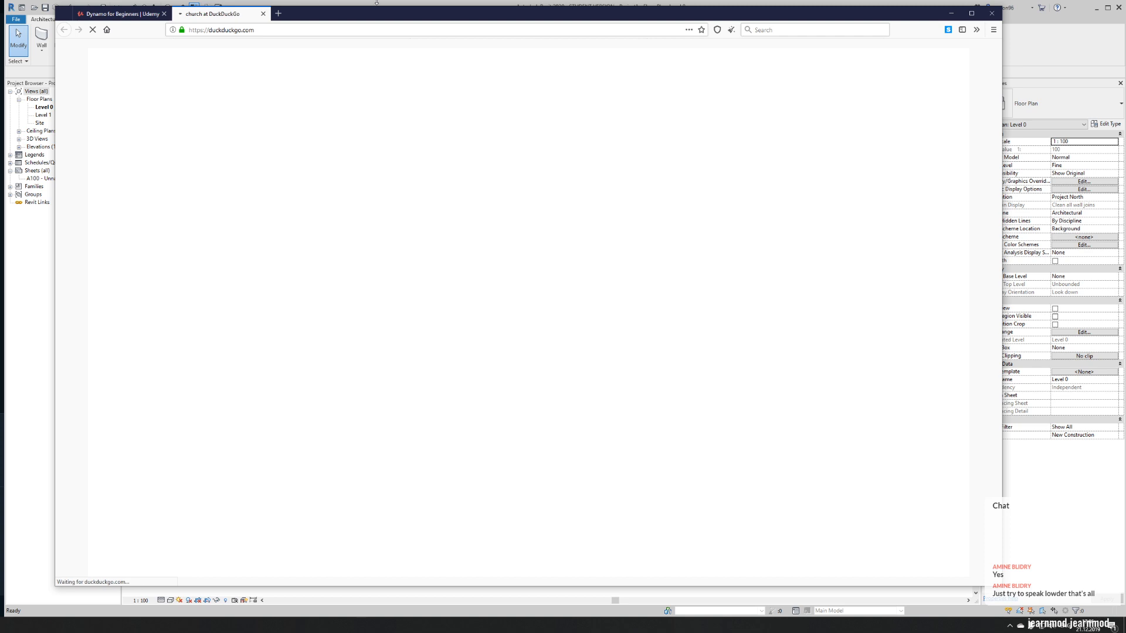
- Replace the DuckDuckGo search with the google.com home page in the same tab
left_click(306, 33)
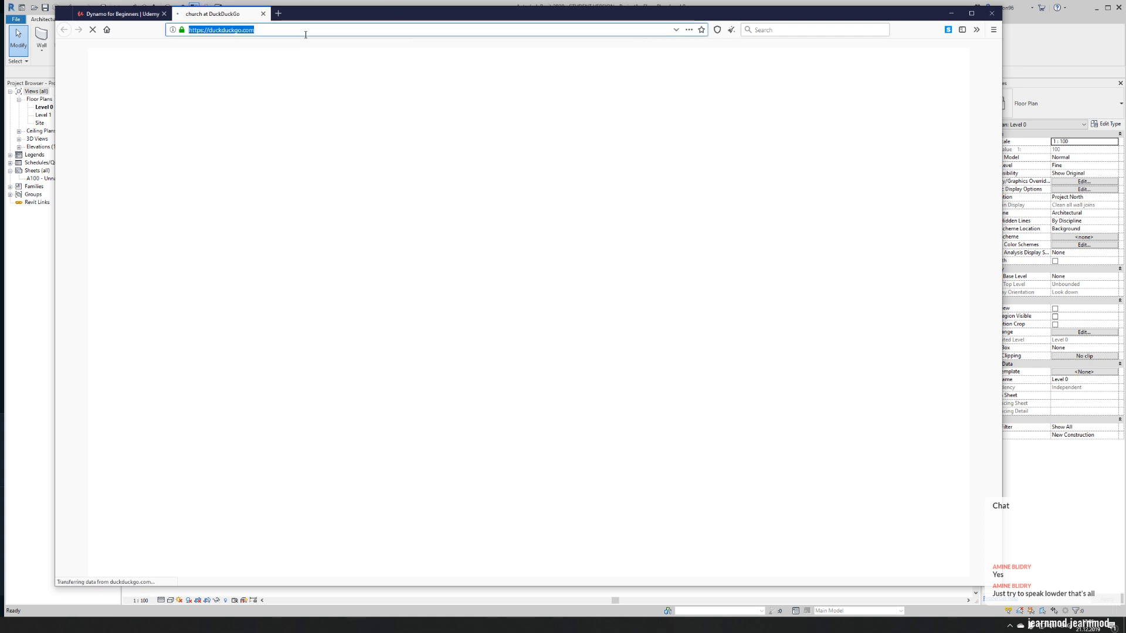
type("goo")
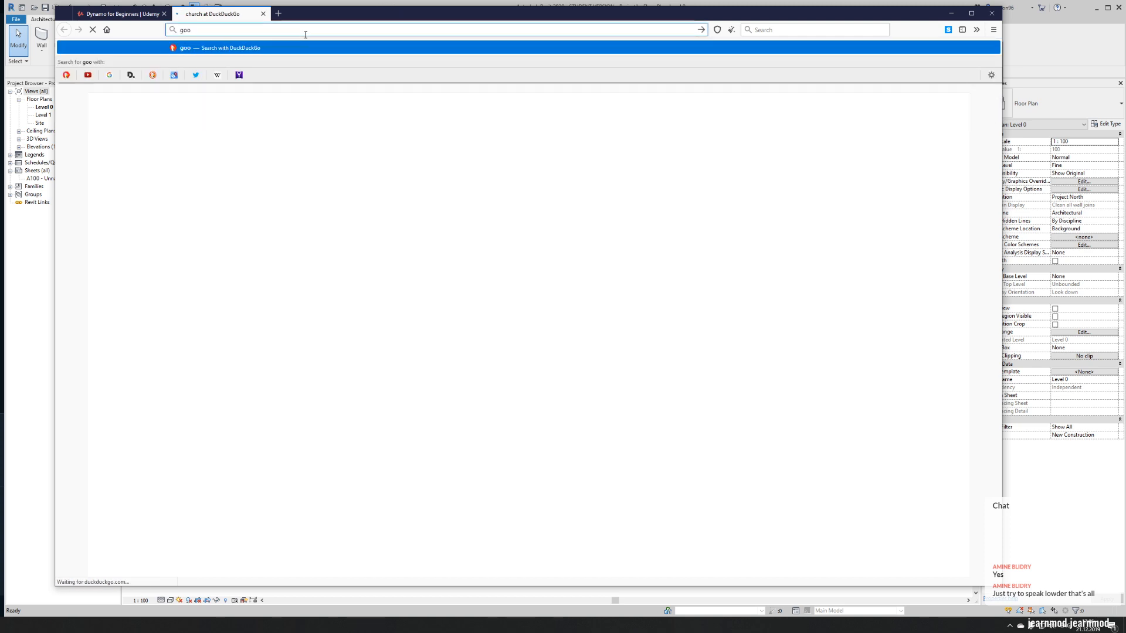
type("gle.com")
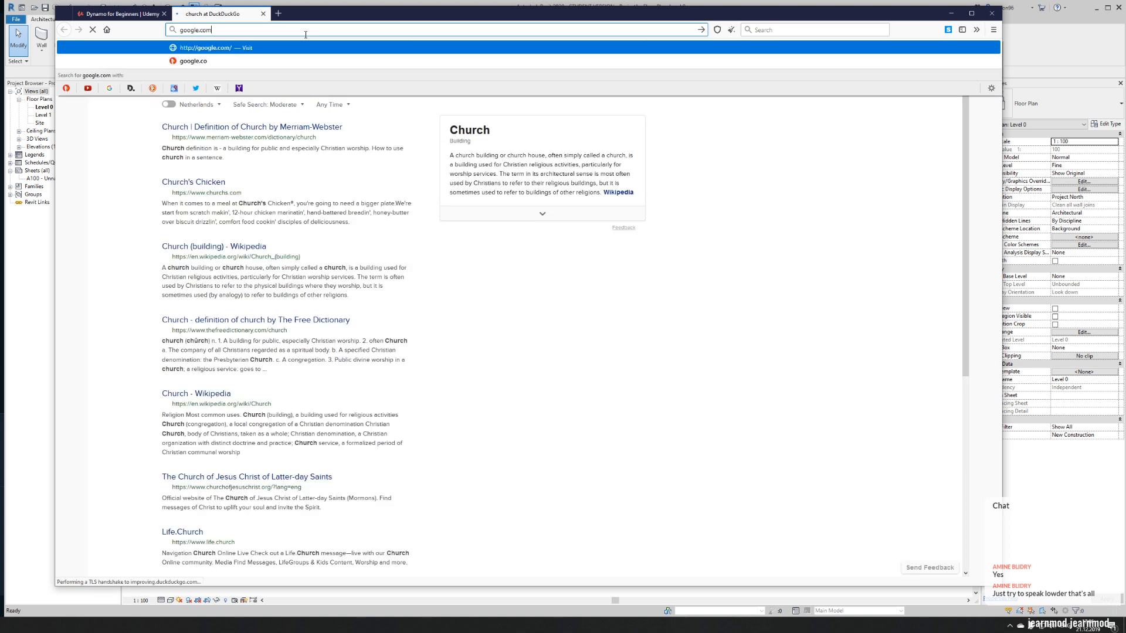
key("Return")
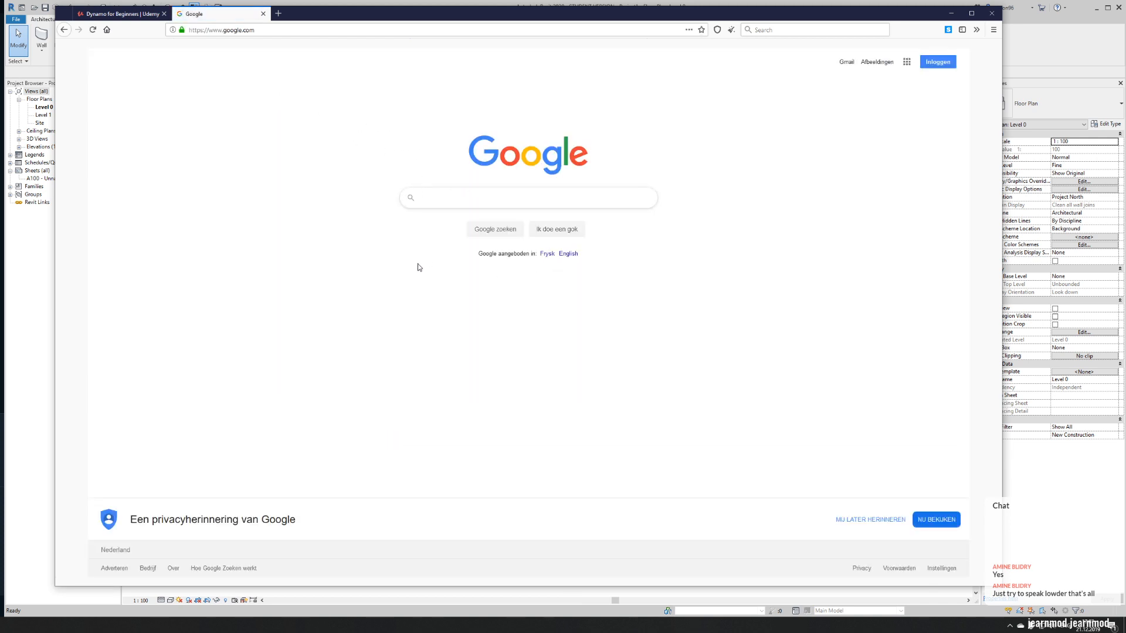
- Search Google for "church christ" using the matching suggestion
type("ch")
key("BackSpace")
key("BackSpace")
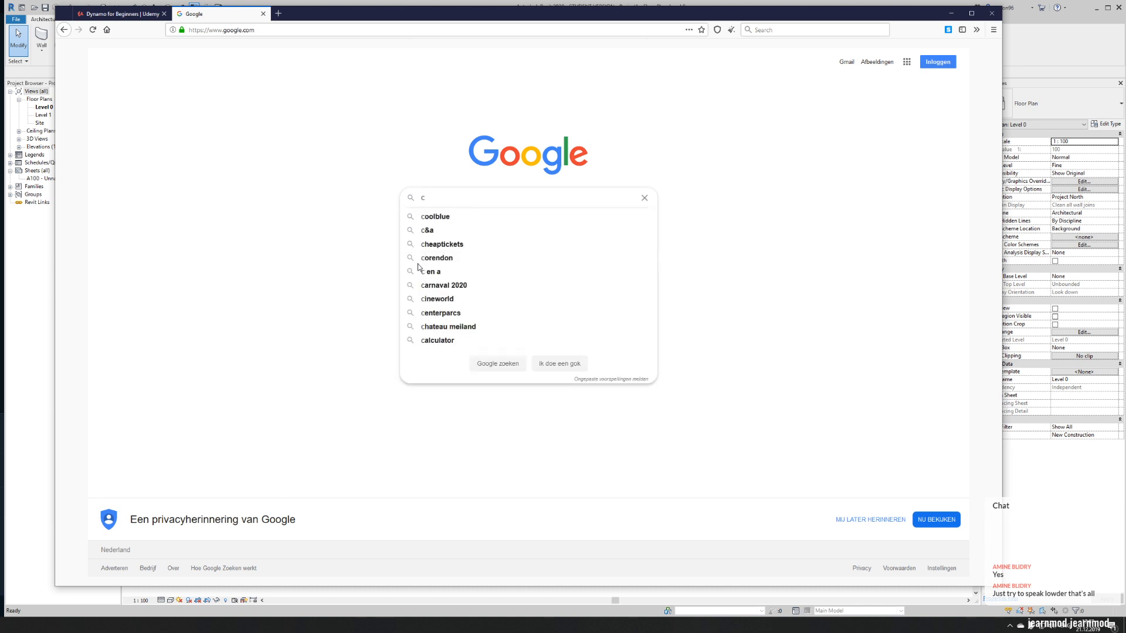
type("cr")
key("BackSpace")
key("BackSpace")
type("church ")
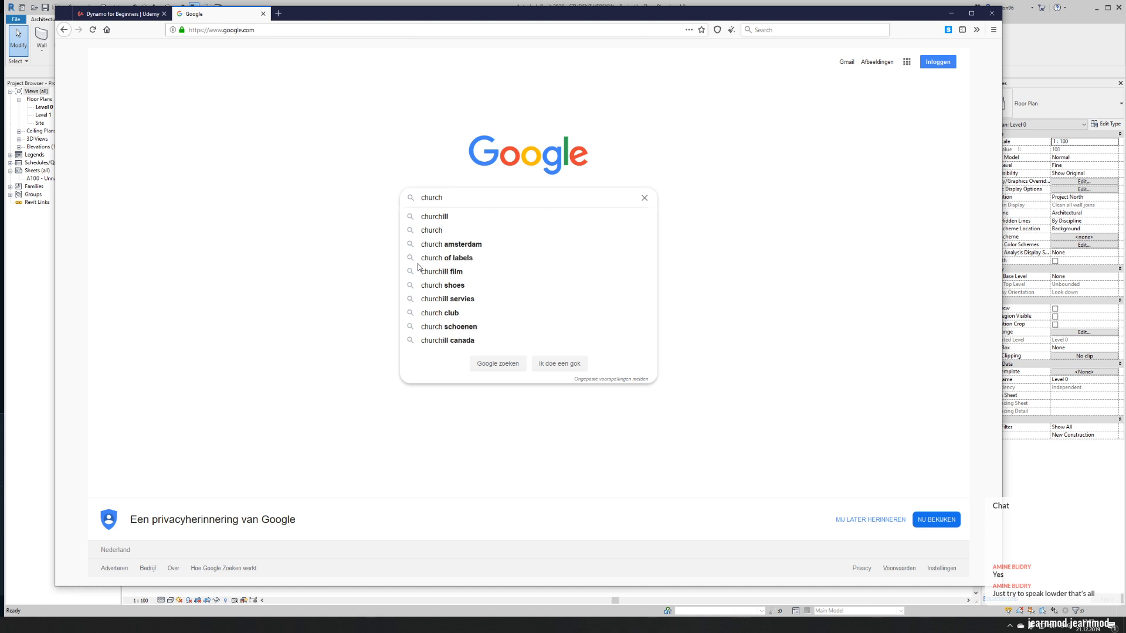
type("ch")
key("BackSpace")
type("r")
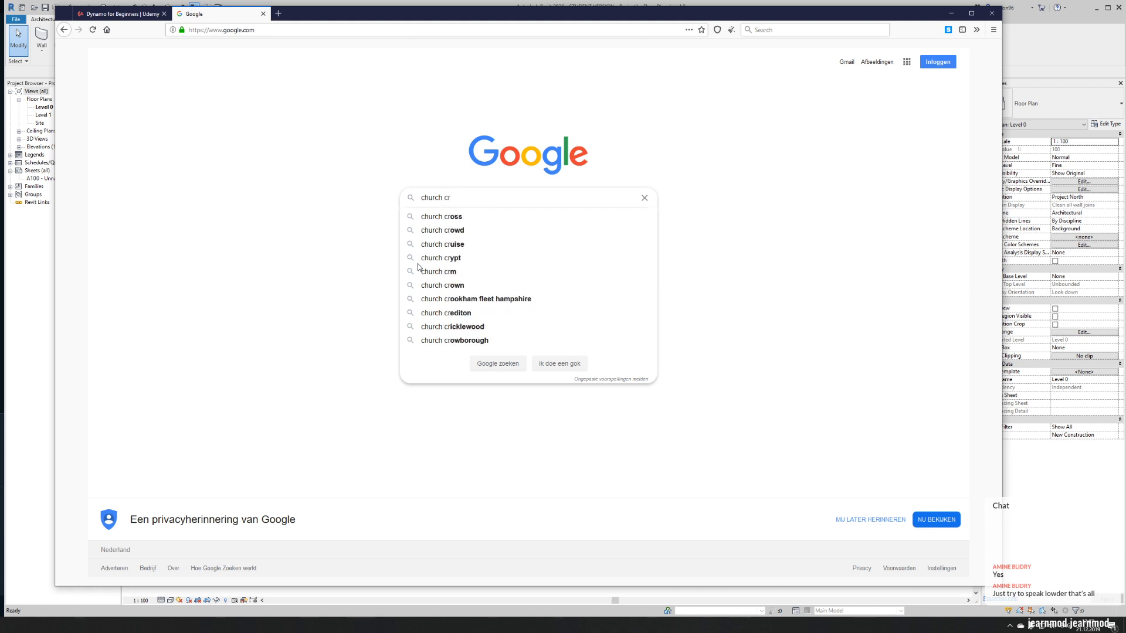
type("is")
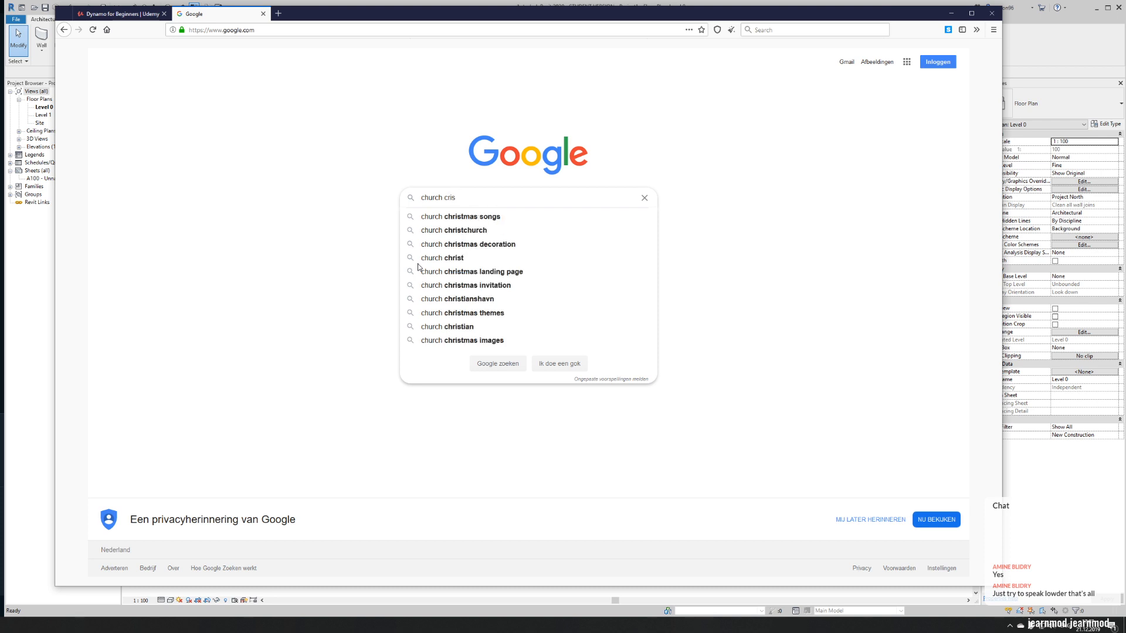
left_click(469, 258)
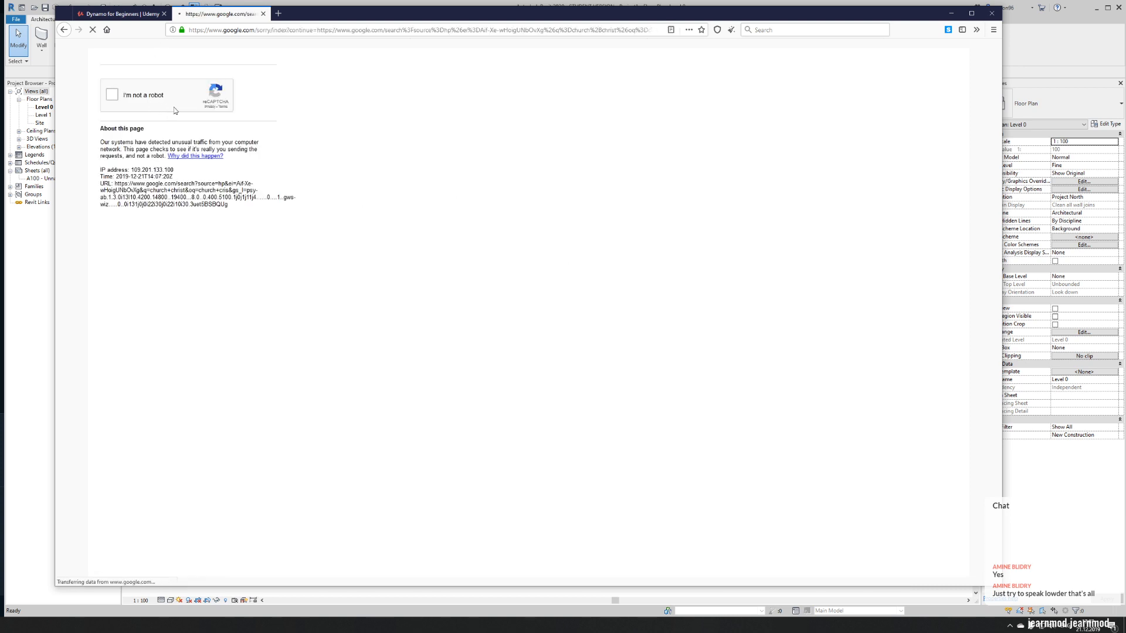
- Complete the reCAPTCHA check by selecting the crosswalk images and verifying, including any replacement images
left_click(115, 101)
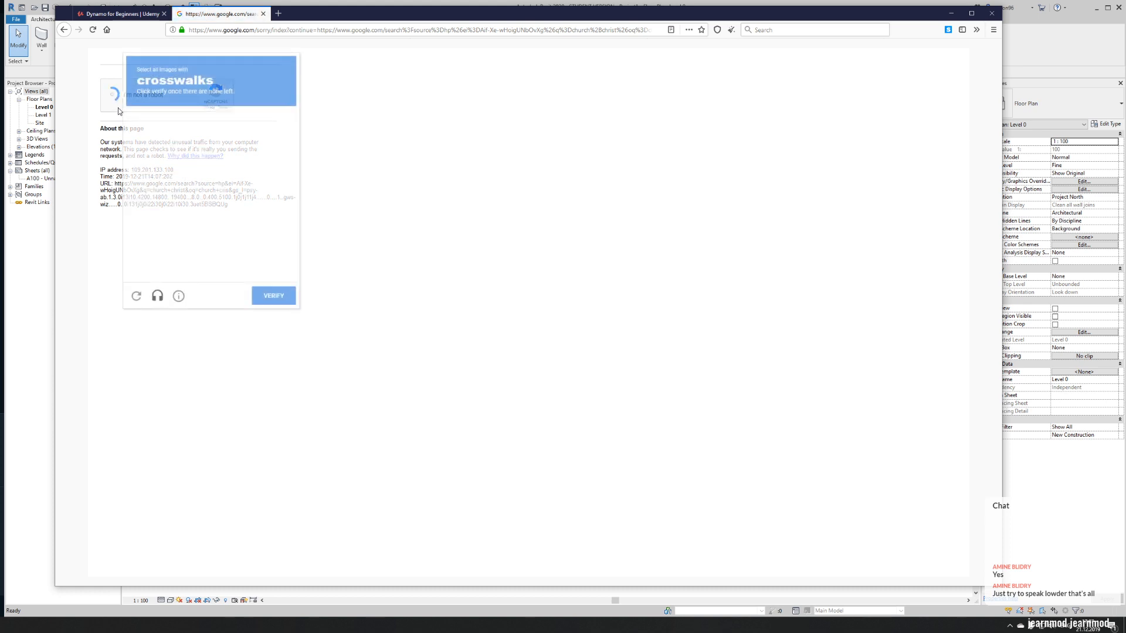
left_click(161, 202)
left_click(156, 255)
left_click(269, 255)
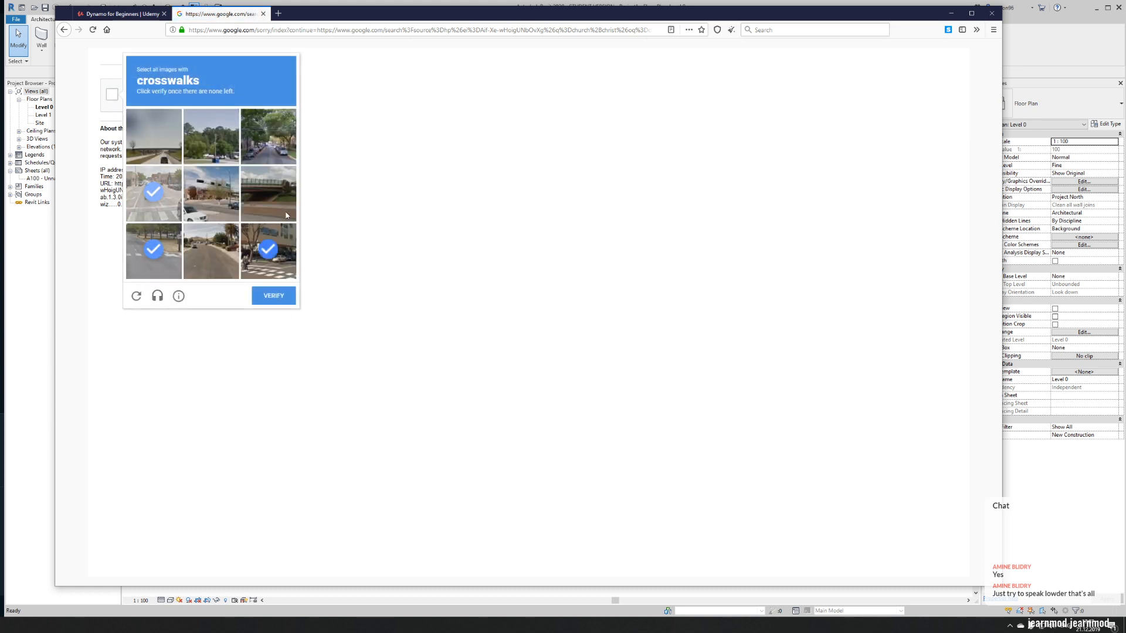
left_click(268, 297)
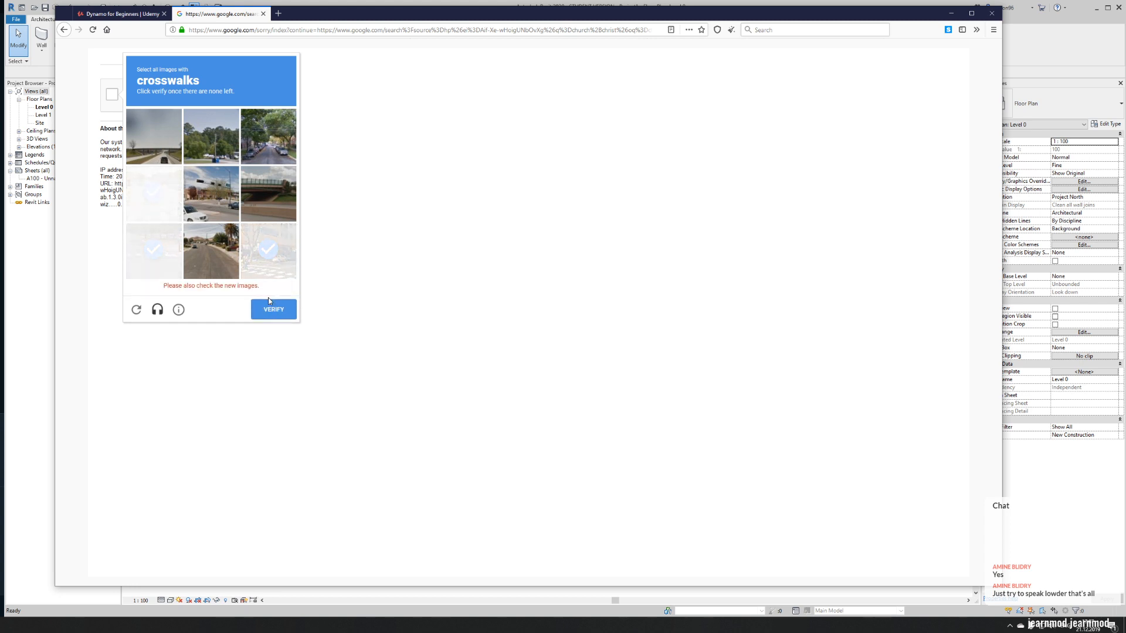
left_click(164, 203)
left_click(149, 248)
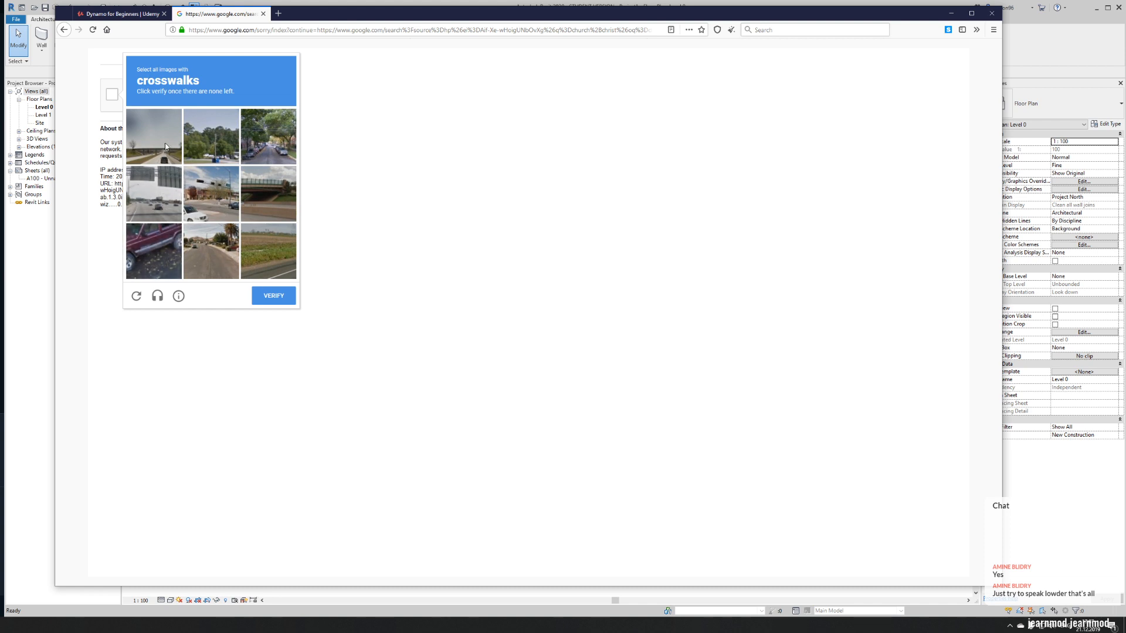
left_click(204, 161)
left_click(274, 297)
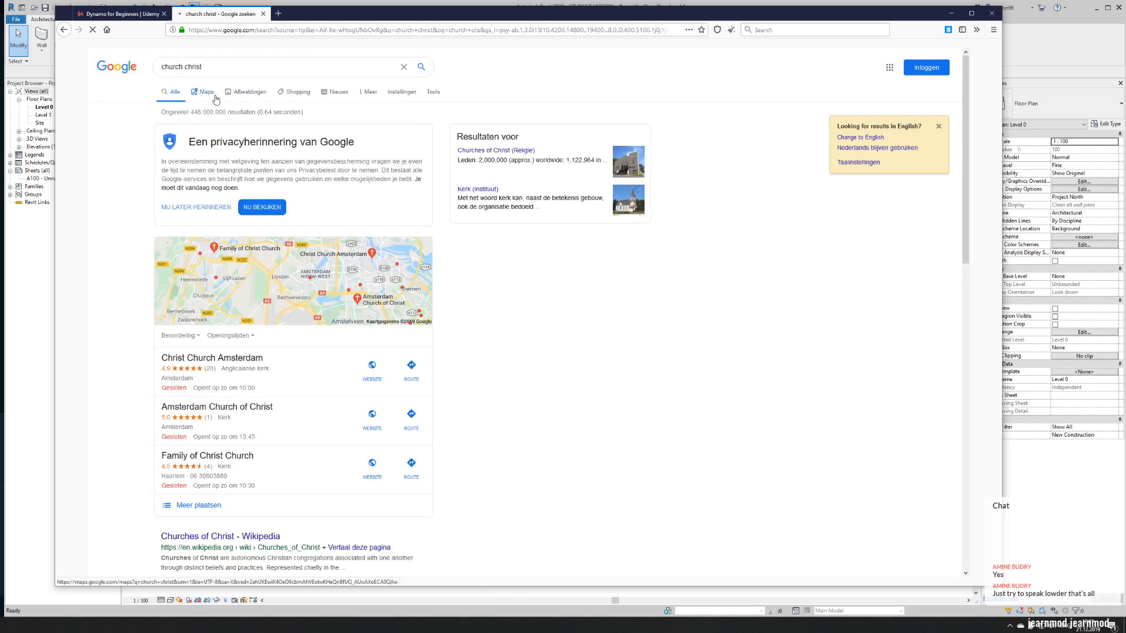
- Show the image results for "church christ" and look through them for church references
left_click(360, 92)
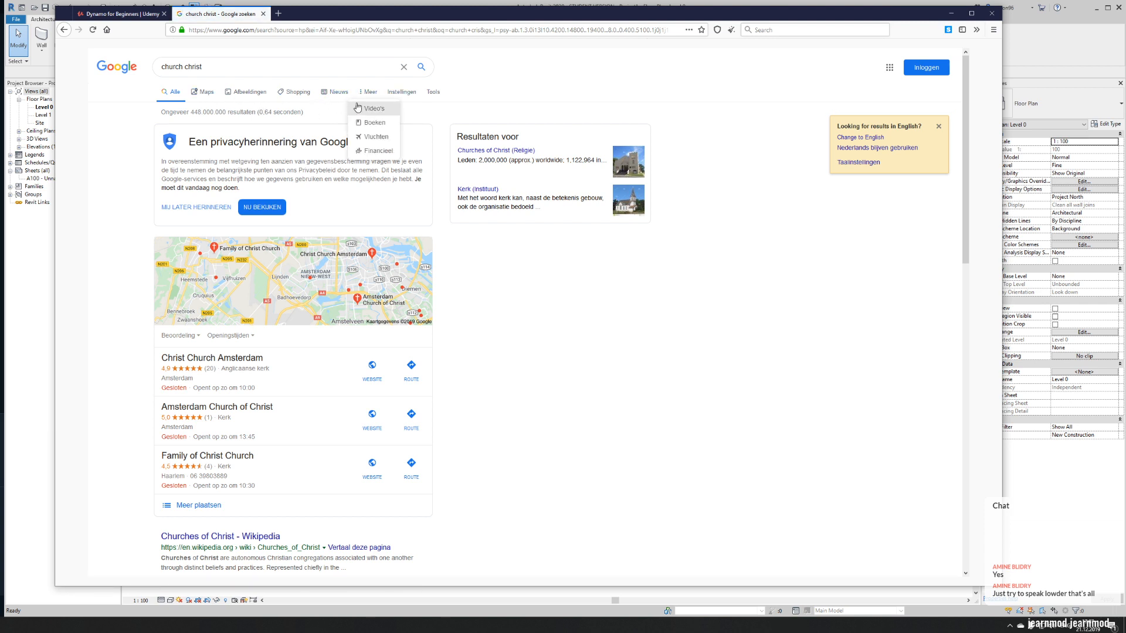
left_click(262, 99)
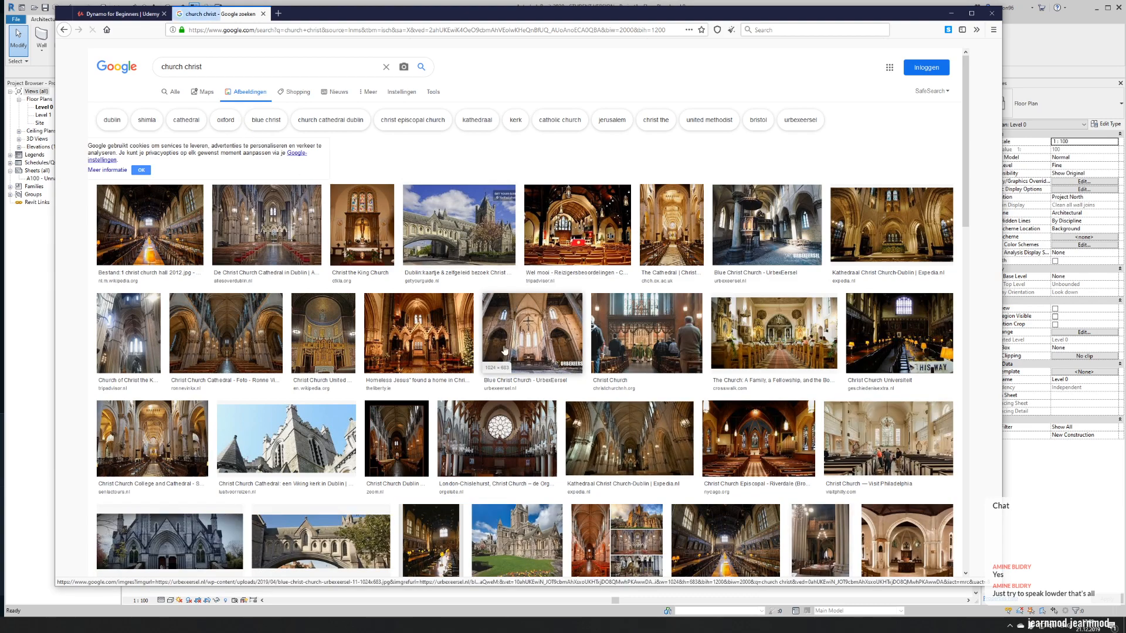
scroll(482, 299, "down", 2)
scroll(482, 299, "up", 3)
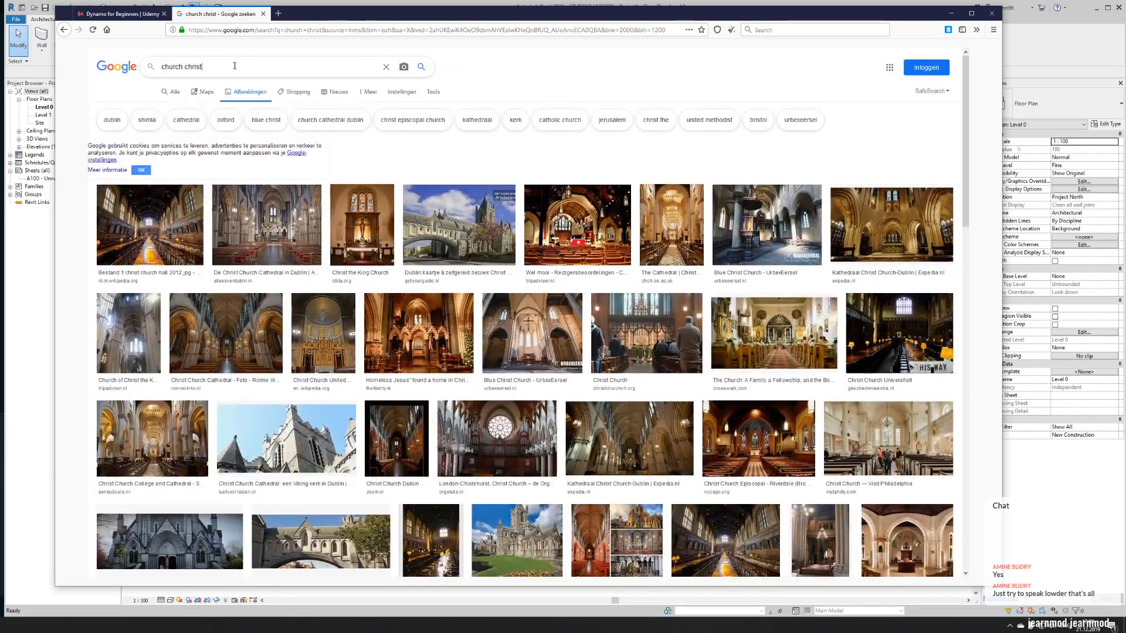
- Search the images for "church of christ drawing" using the matching suggestion and look through the results
left_click(235, 66)
type("dra")
type("wi")
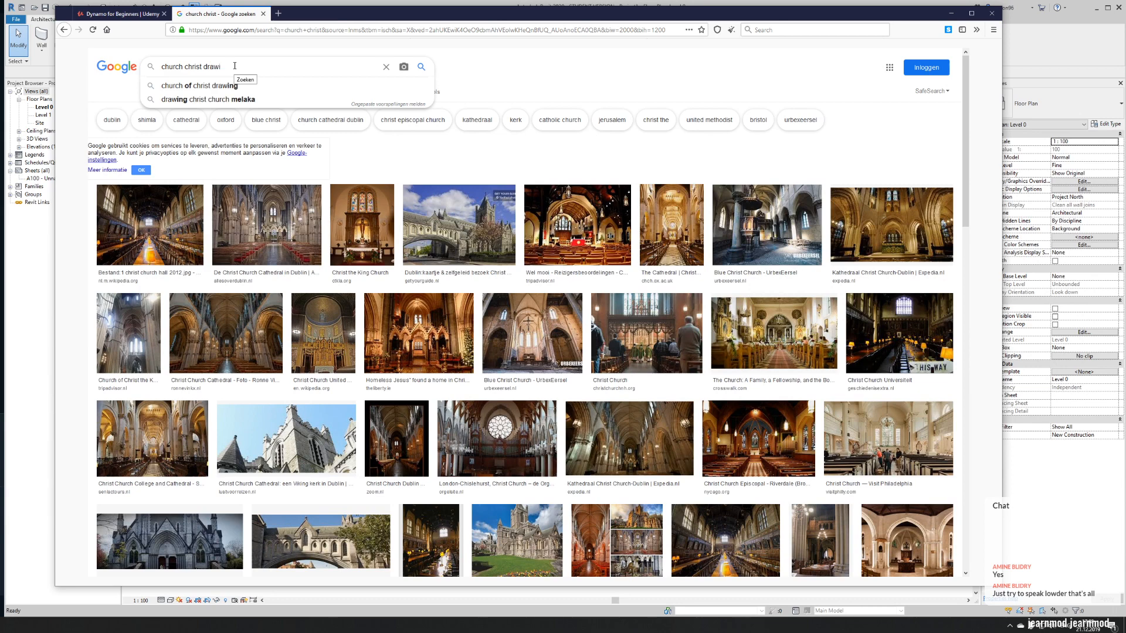
key("Down")
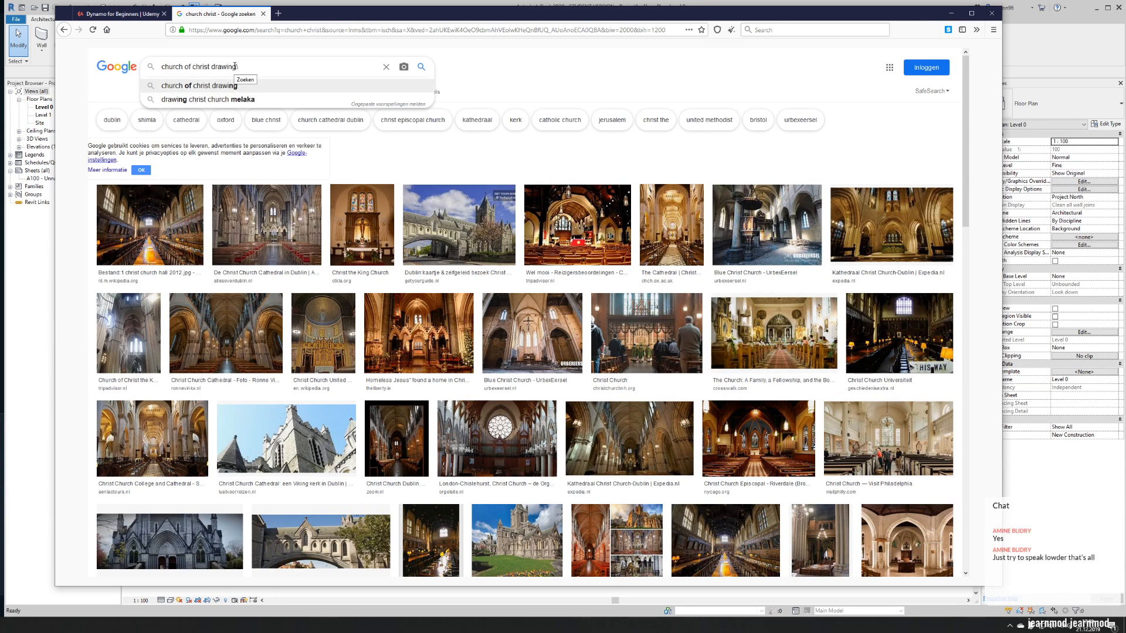
key("Return")
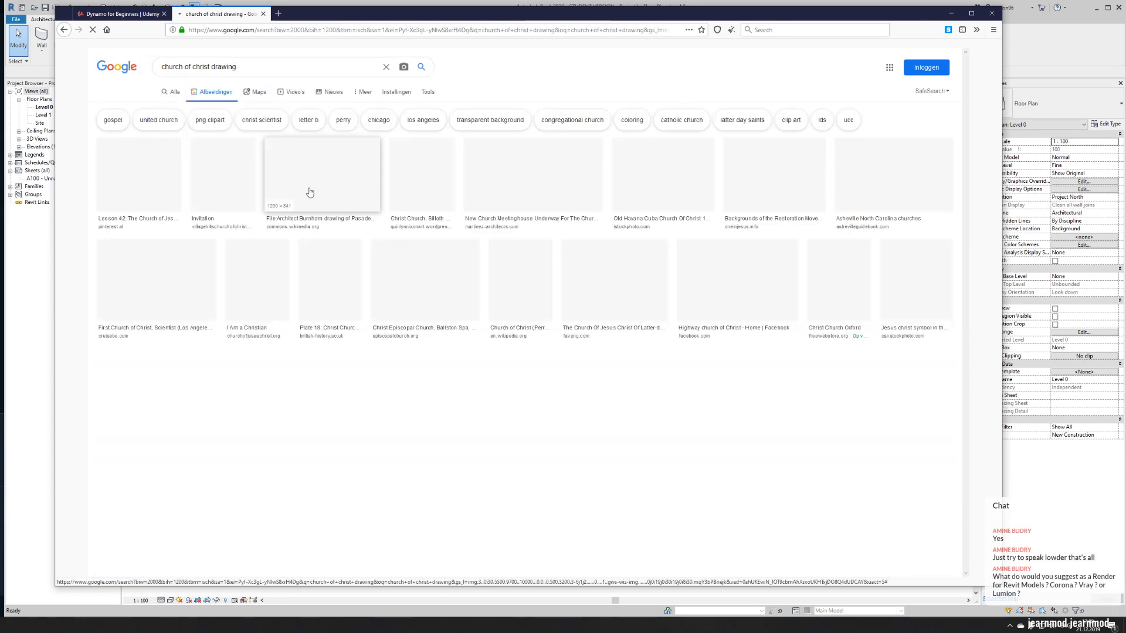
scroll(338, 267, "down", 4)
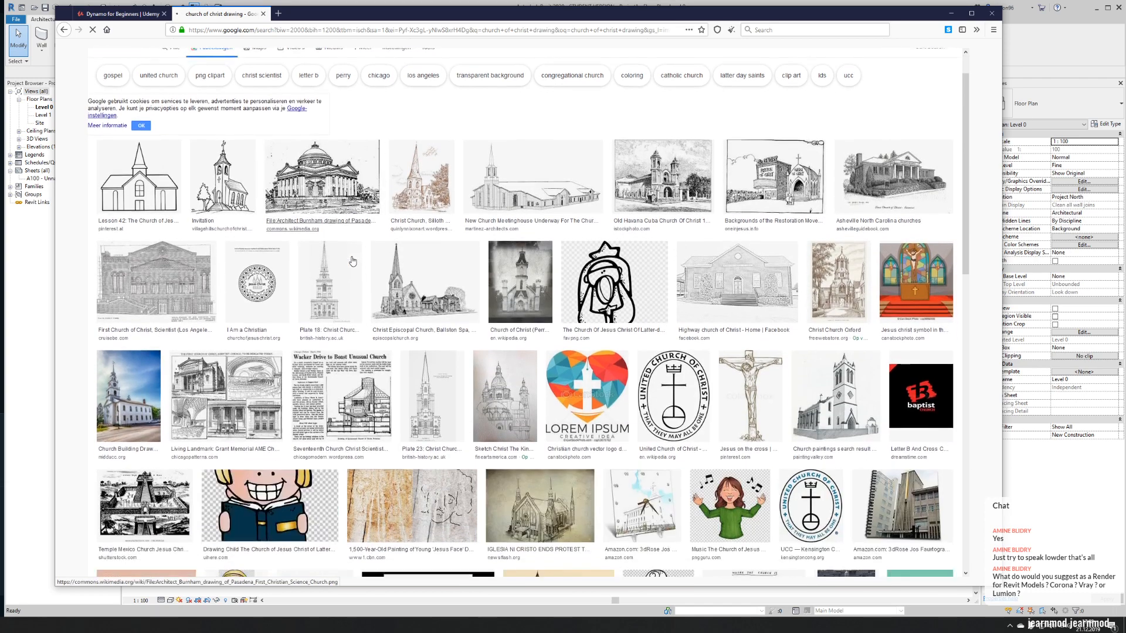
scroll(280, 205, "up", 1)
scroll(280, 205, "up", 3)
- Extend the image search to "church of christ drawing plans"
left_click_drag(237, 67, 215, 66)
left_click(241, 66)
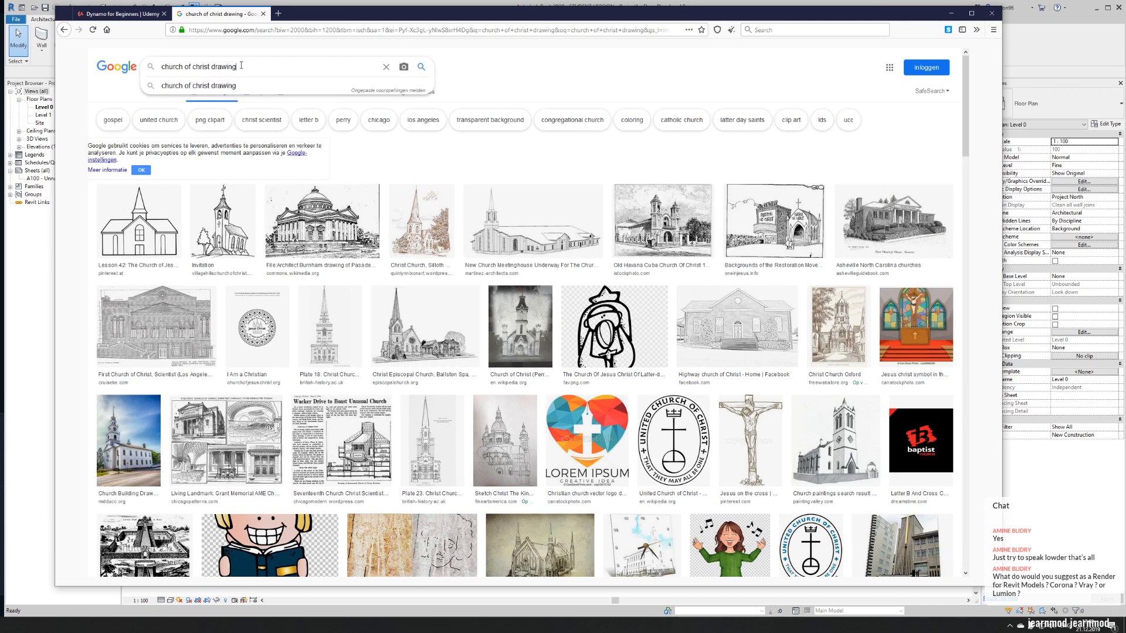
type("plans")
key("Return")
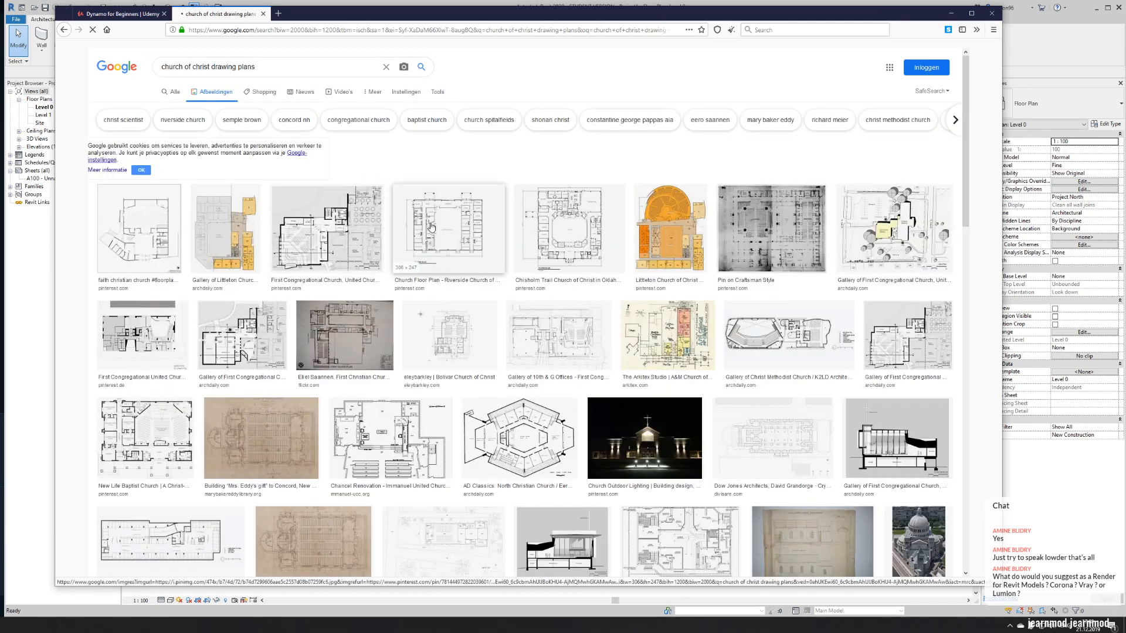
- Look through the church plan images and open the plan for a proposed Church of Christ at Canberra
scroll(491, 291, "down", 2)
scroll(491, 291, "down", 1)
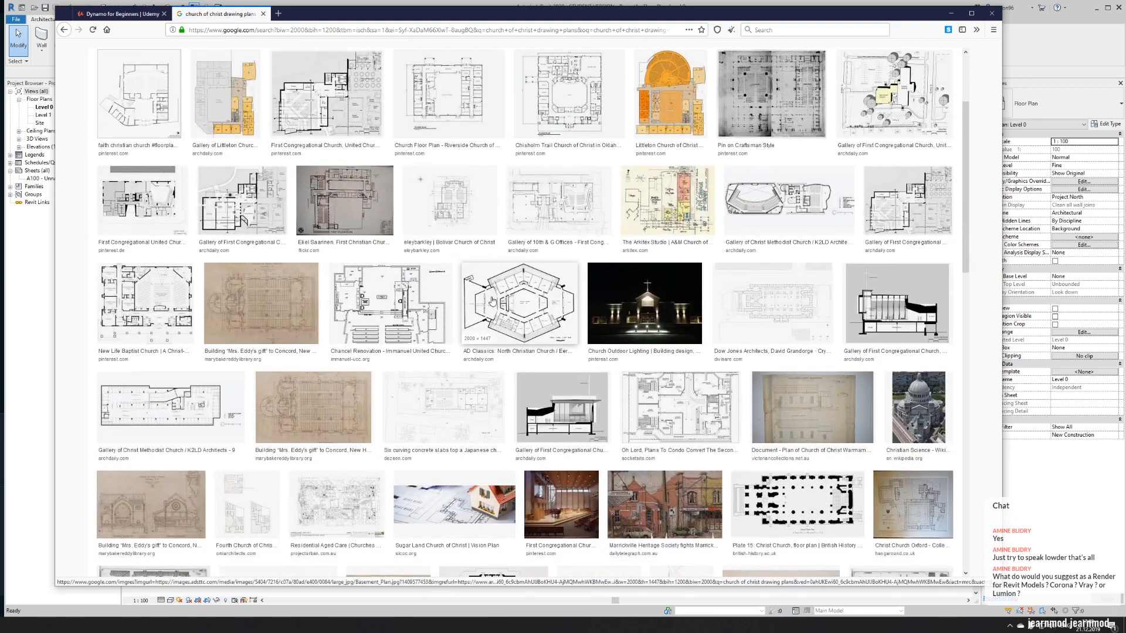
scroll(492, 301, "up", 3)
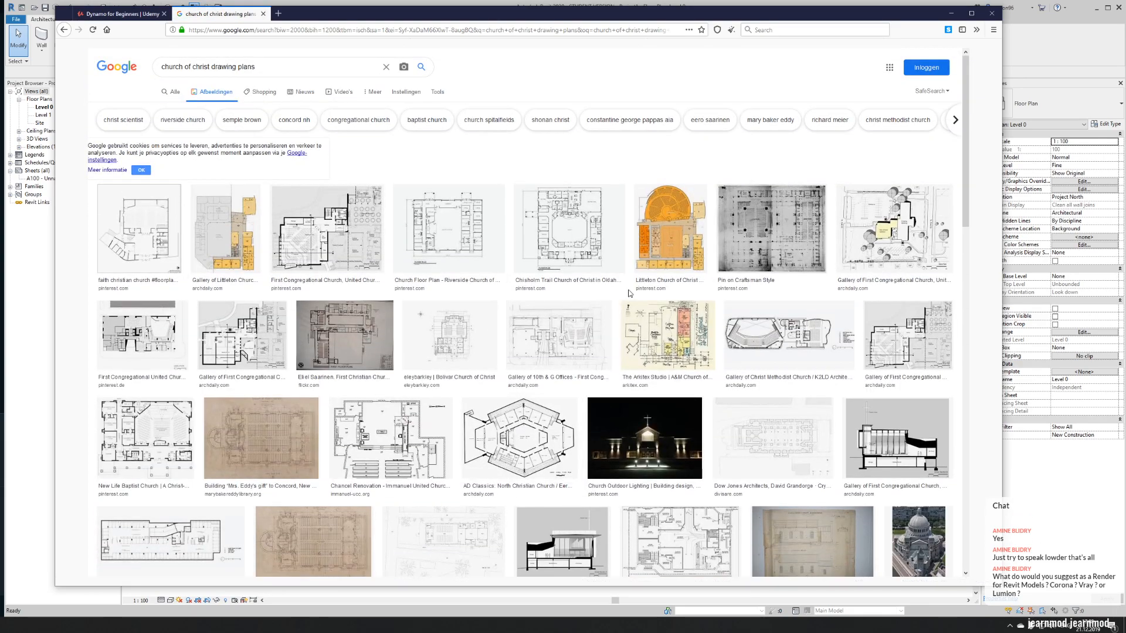
scroll(630, 322, "down", 7)
scroll(631, 322, "down", 5)
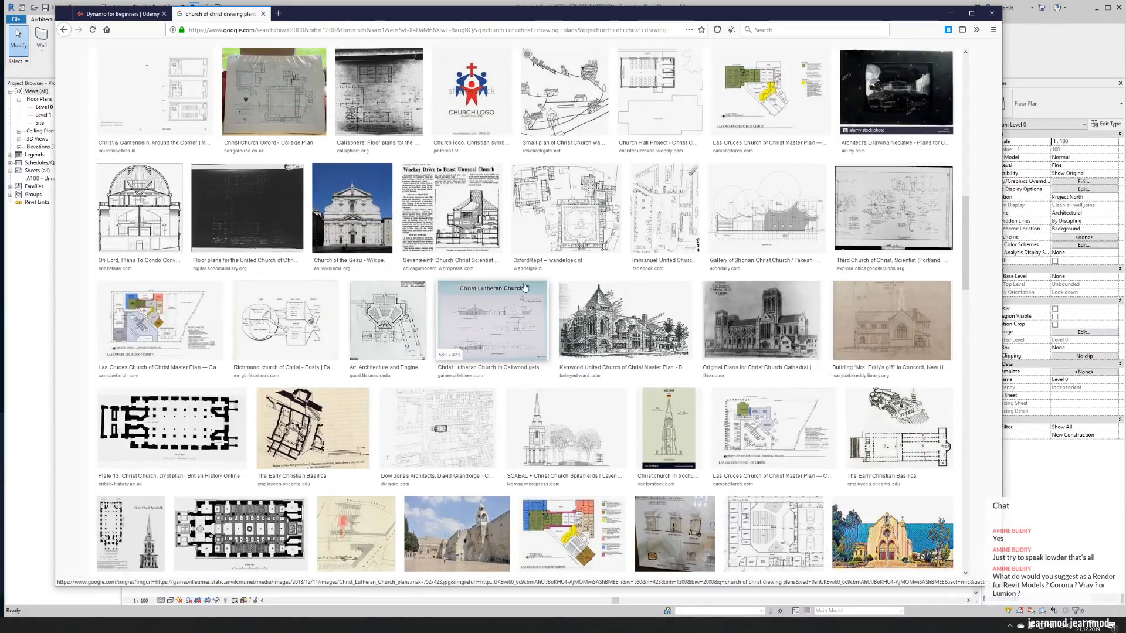
scroll(524, 287, "down", 3)
scroll(524, 287, "down", 5)
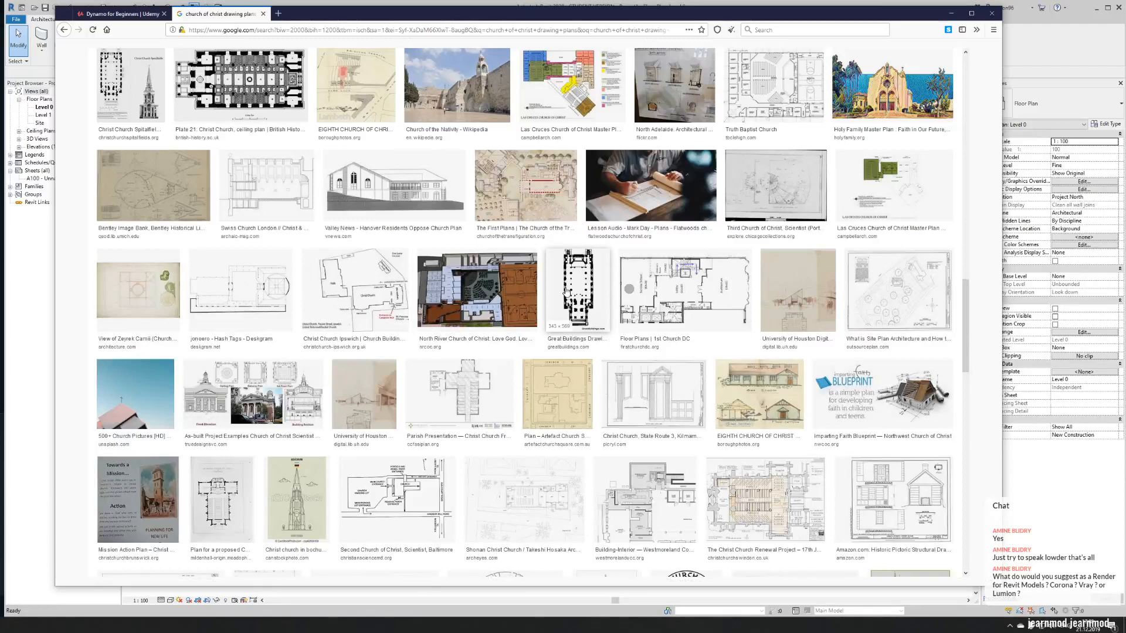
left_click(567, 291)
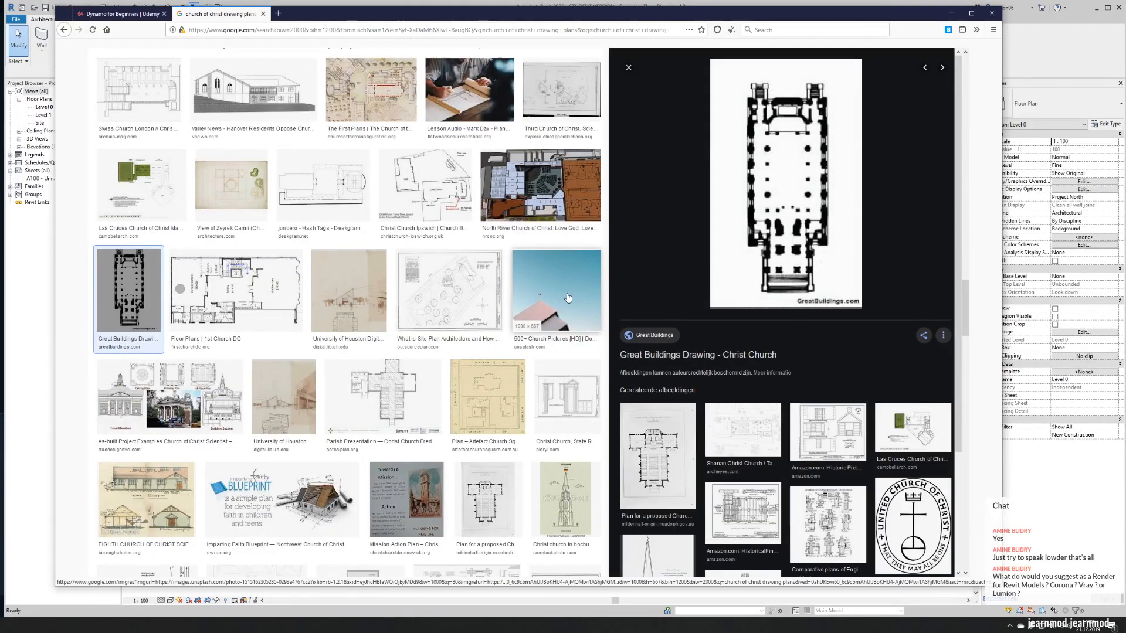
left_click(678, 475)
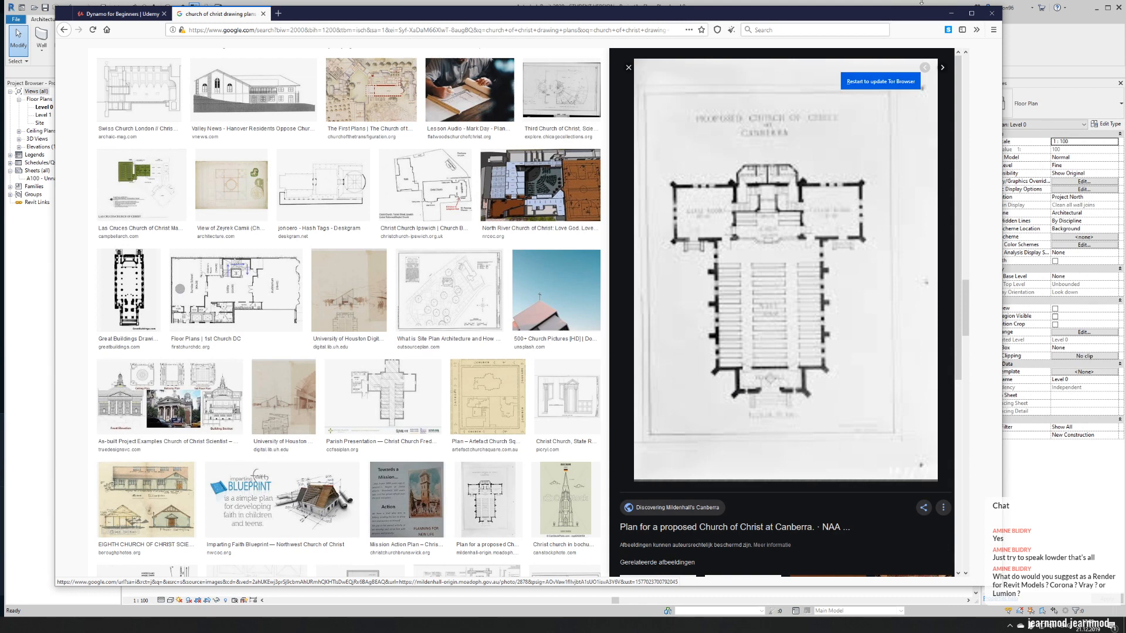
- Switch to Revit, start a floor on Level 0 and draw a 30000 mm horizontal boundary line
left_click(951, 13)
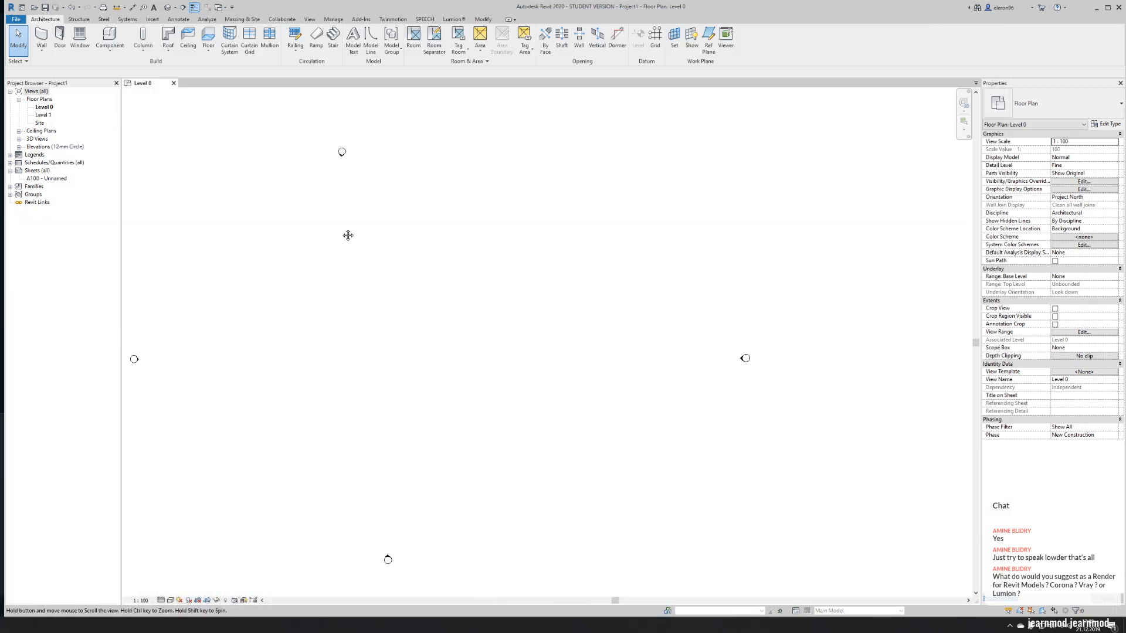
left_click(208, 38)
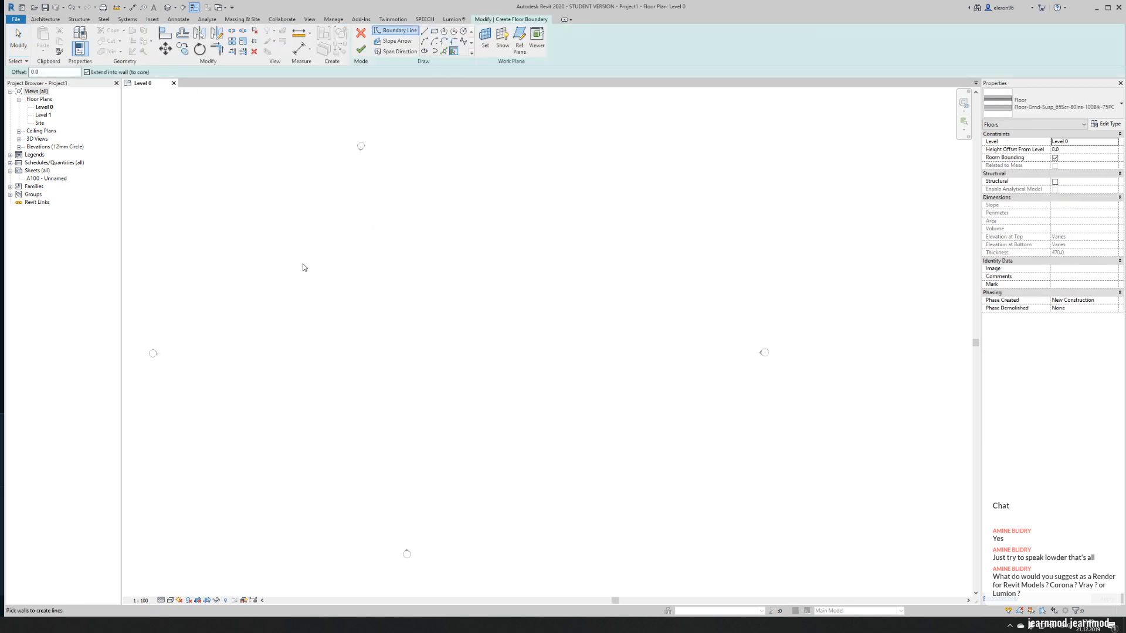
left_click(423, 30)
left_click(220, 246)
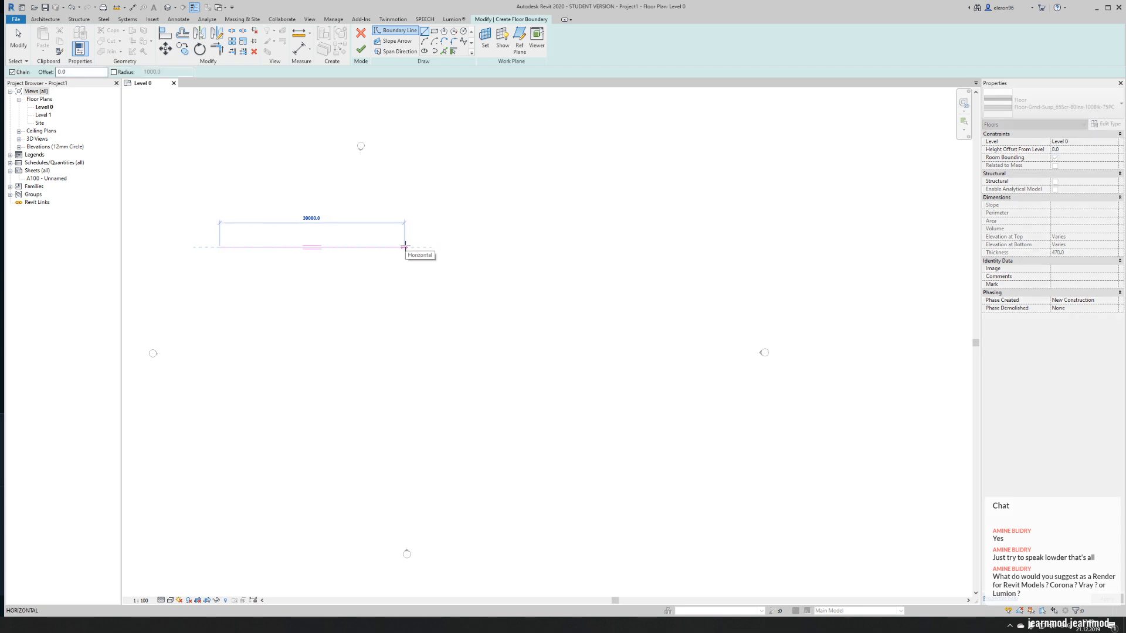
type("30000")
key("Return")
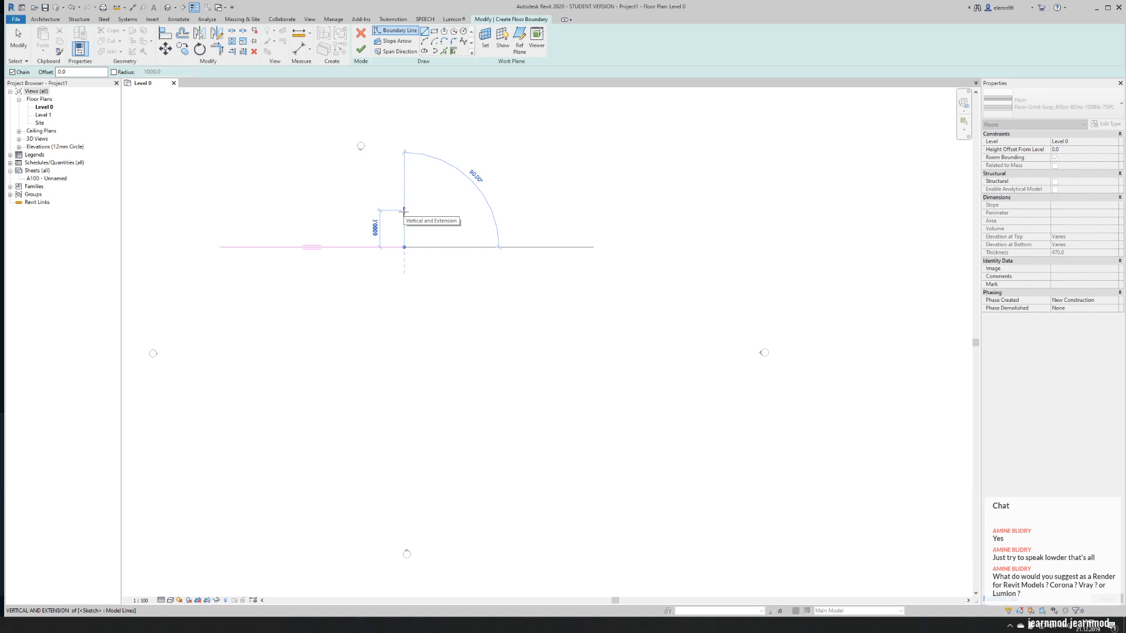
- Continue the floor boundary 7000 mm up, 12000 mm to the right and back down level with the first line
type("7000")
key("Return")
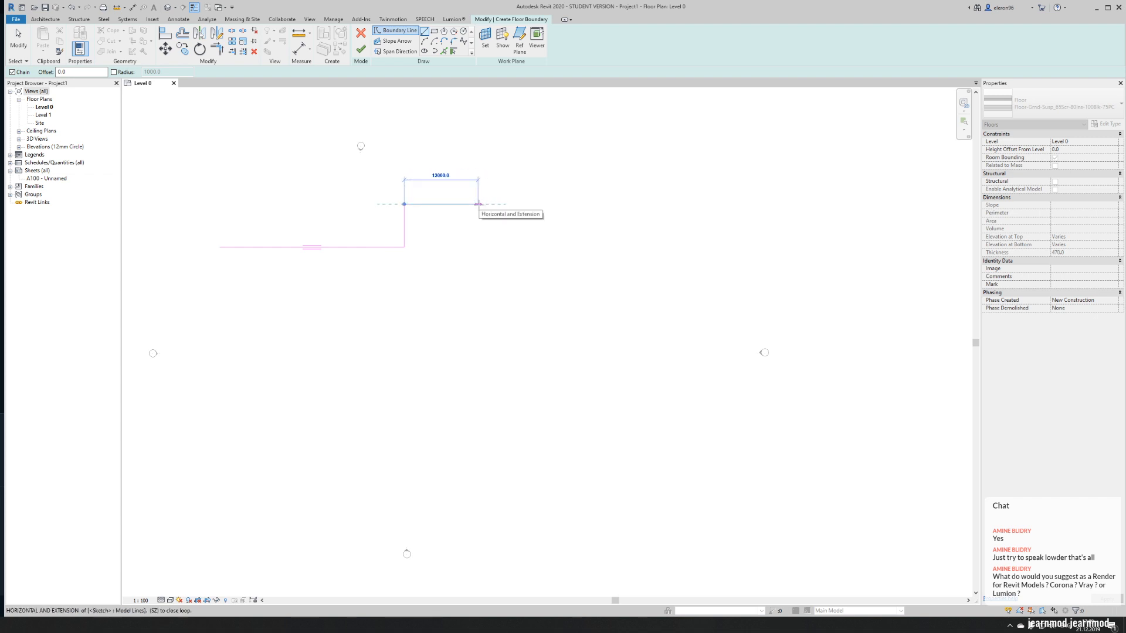
type("12000")
key("Return")
left_click(478, 247)
key("Escape")
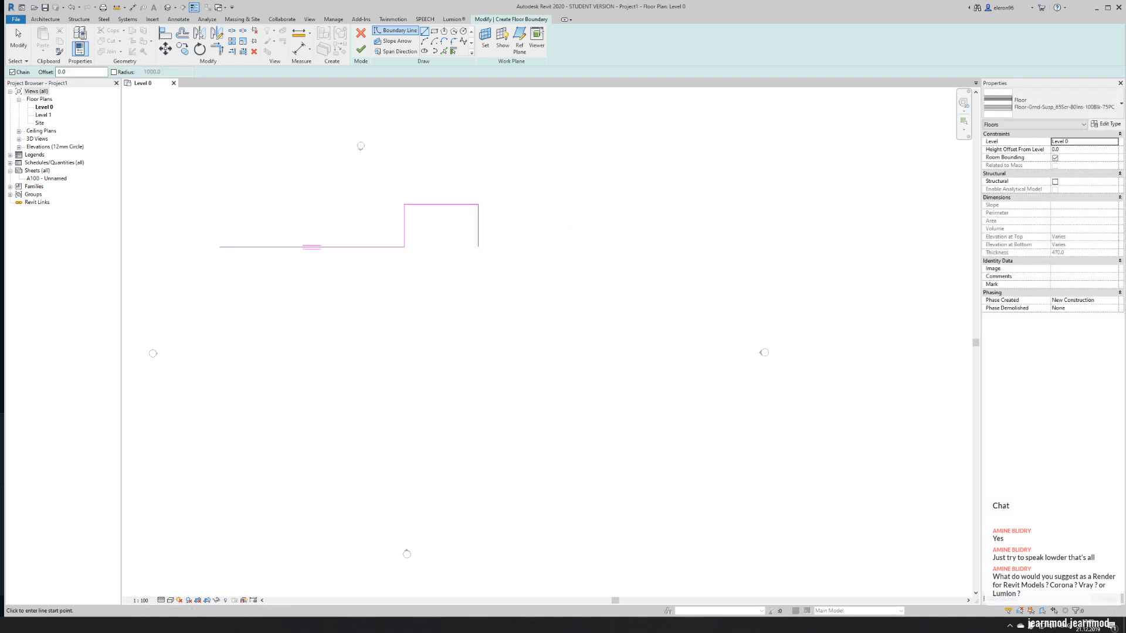
- Check the Canberra church floor plan in the browser and return to the floor sketch in Revit
key("alt+Tab")
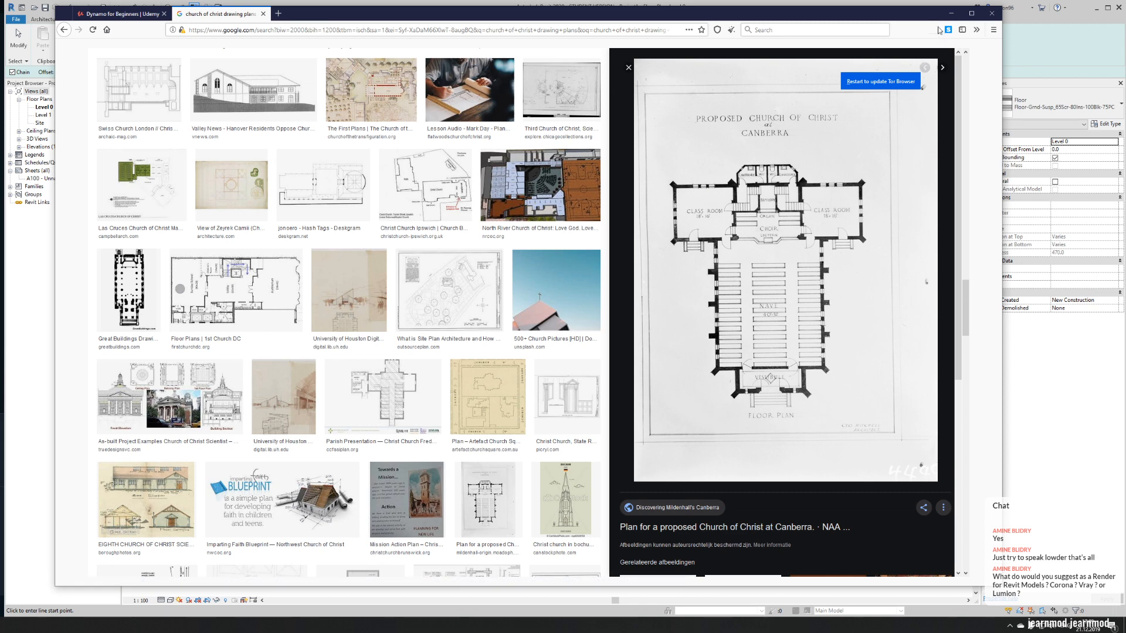
left_click(951, 13)
scroll(449, 224, "up", 3)
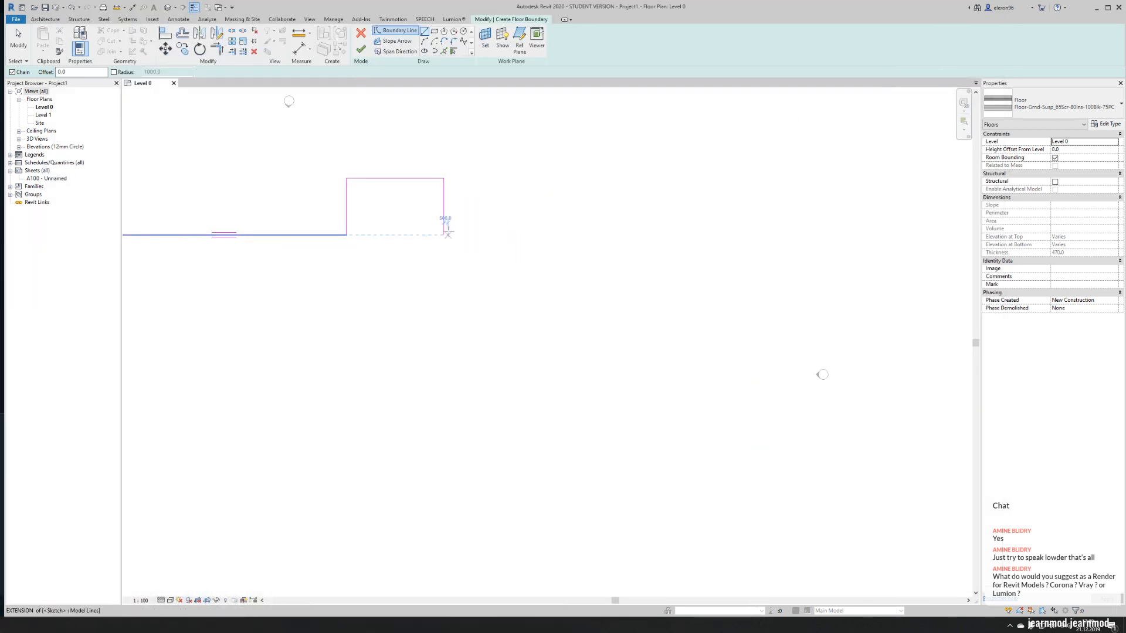
- Stretch the rightmost vertical boundary line downward and set its length to 15000 mm
left_click(444, 234)
left_click_drag(444, 235, 444, 262)
left_click(463, 219)
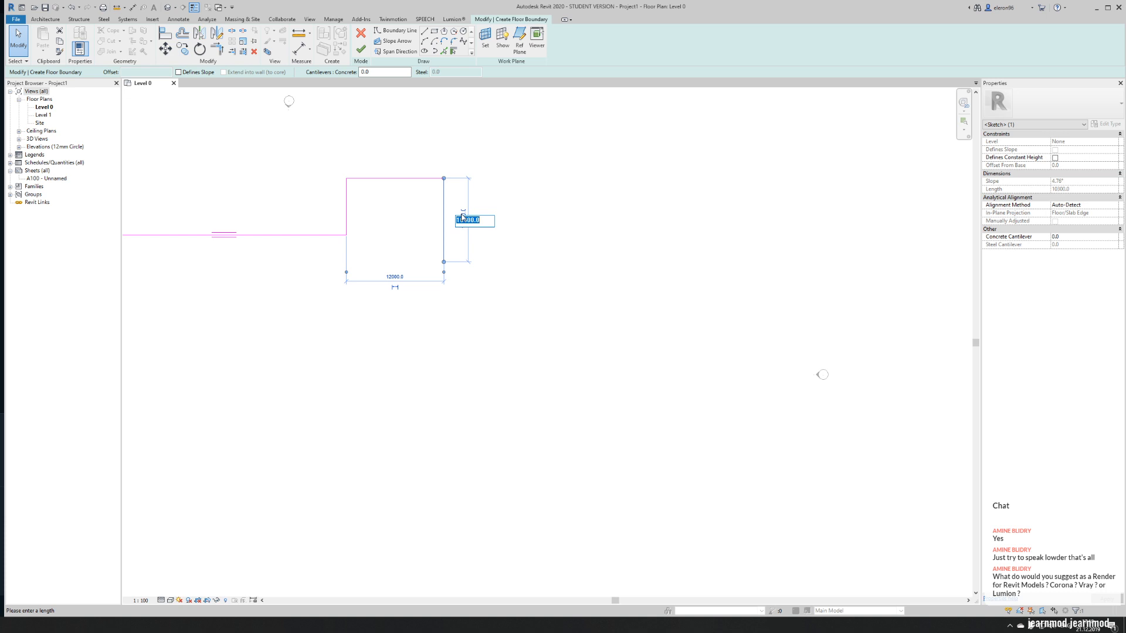
left_click(465, 221)
double_click(481, 222)
type("1500")
key("Return")
left_click(464, 184)
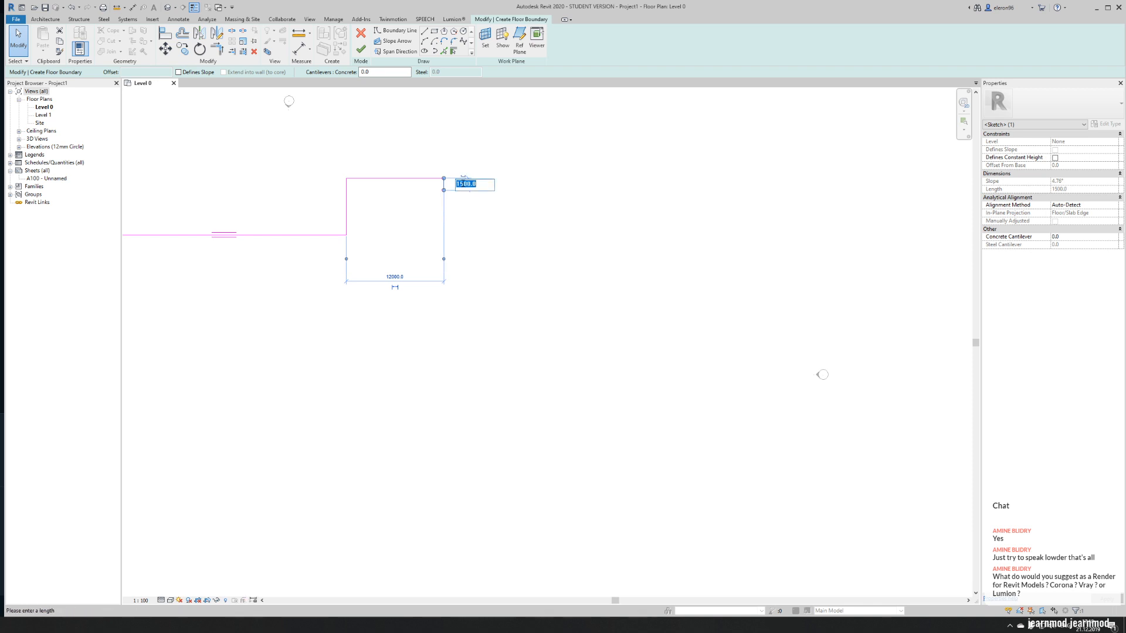
type("15000")
key("Return")
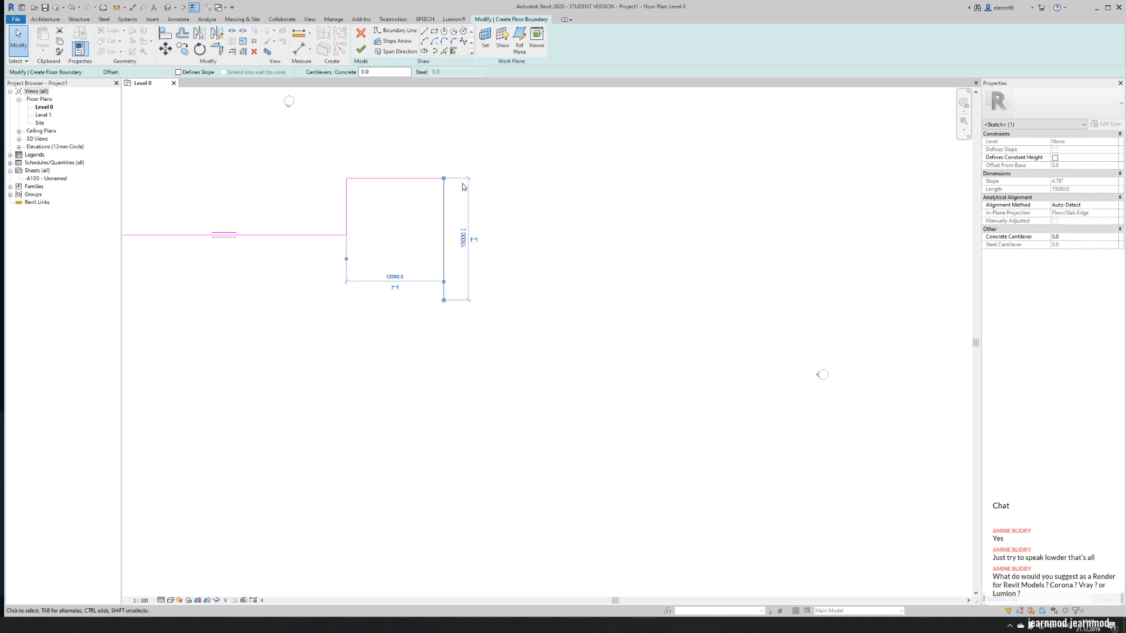
key("Escape")
key("Escape")
- Set the rightmost vertical boundary line's length to 12000 mm
mouse_move(432, 342)
middle_mouse_down()
mouse_move(574, 229)
mouse_move(586, 252)
mouse_move(535, 276)
middle_mouse_up()
scroll(577, 238, "down", 4)
scroll(549, 211, "up", 3)
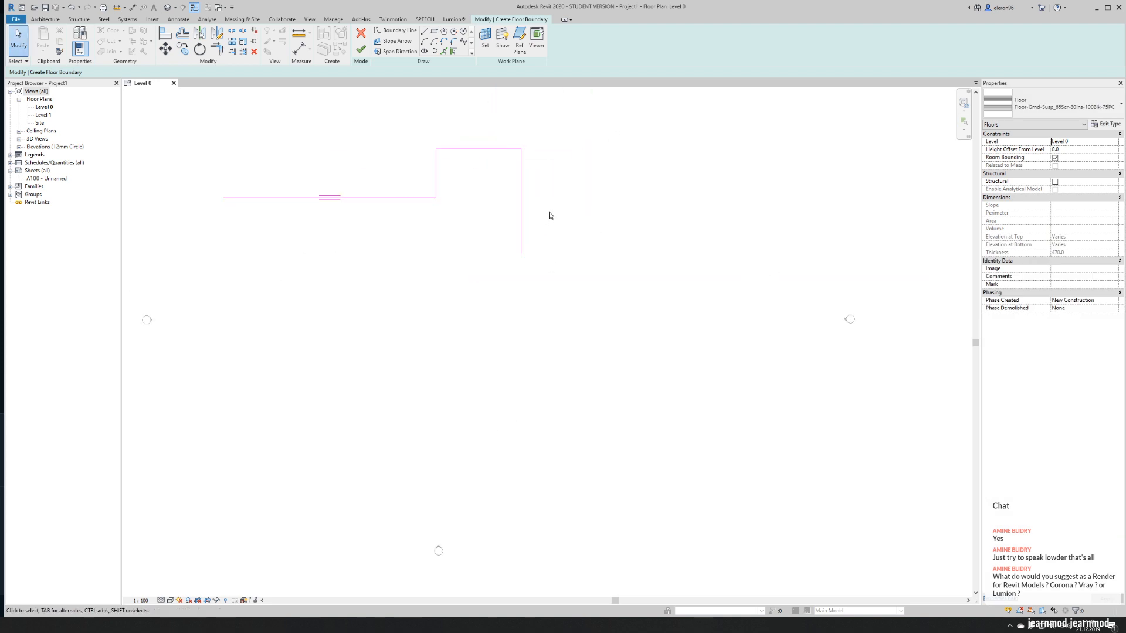
left_click(521, 245)
left_click(540, 201)
type("12000")
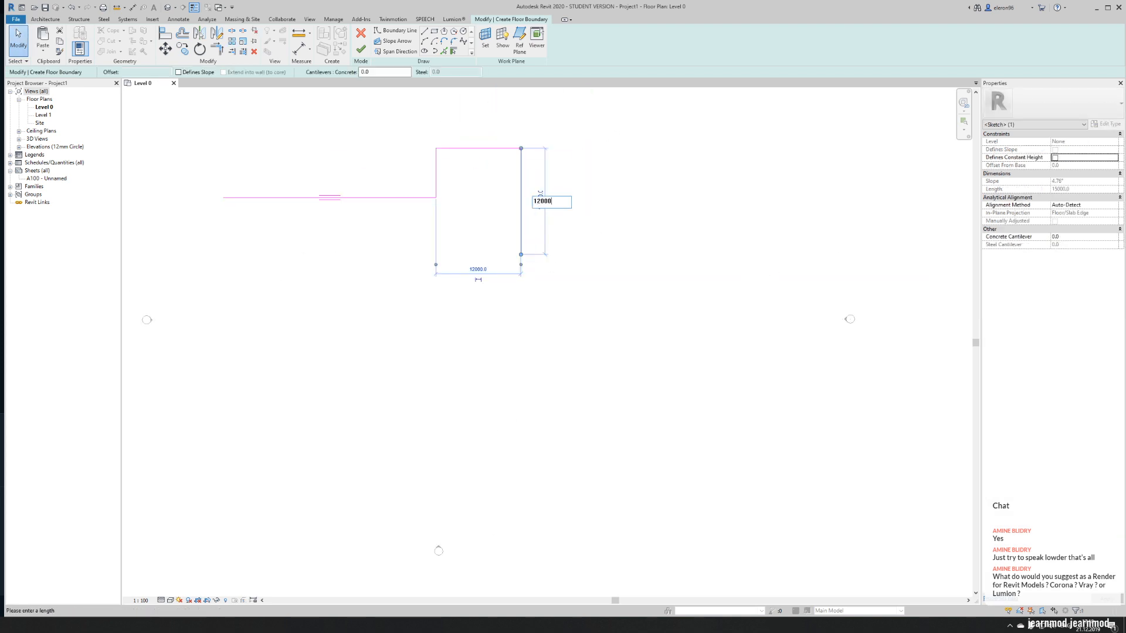
key("Return")
key("Escape")
- From that line's lower end, draw a boundary line about 4100 mm long sloping down at 25°, followed by a 4500 mm vertical line downward
middle_click_drag(571, 246, 448, 238)
scroll(447, 239, "up", 2)
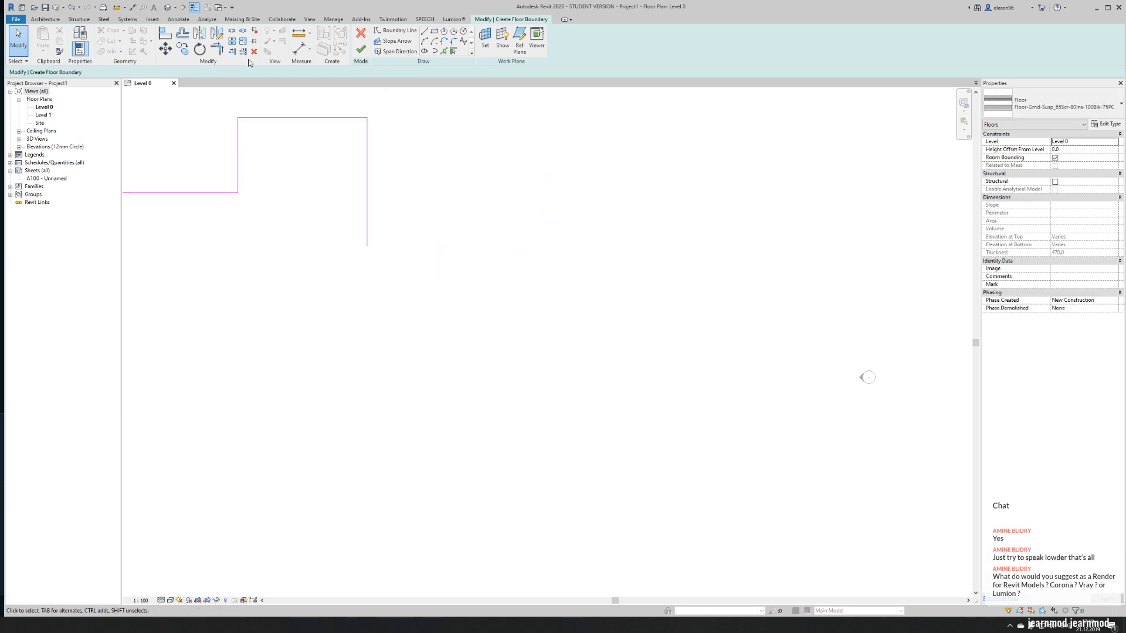
left_click(424, 31)
left_click(367, 246)
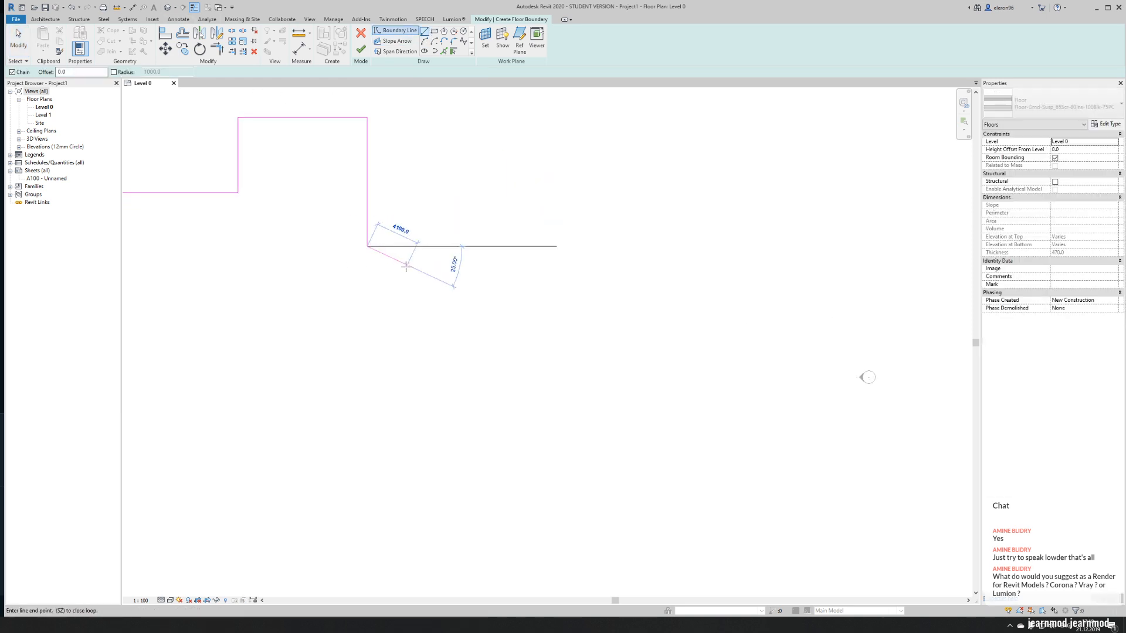
left_click(405, 265)
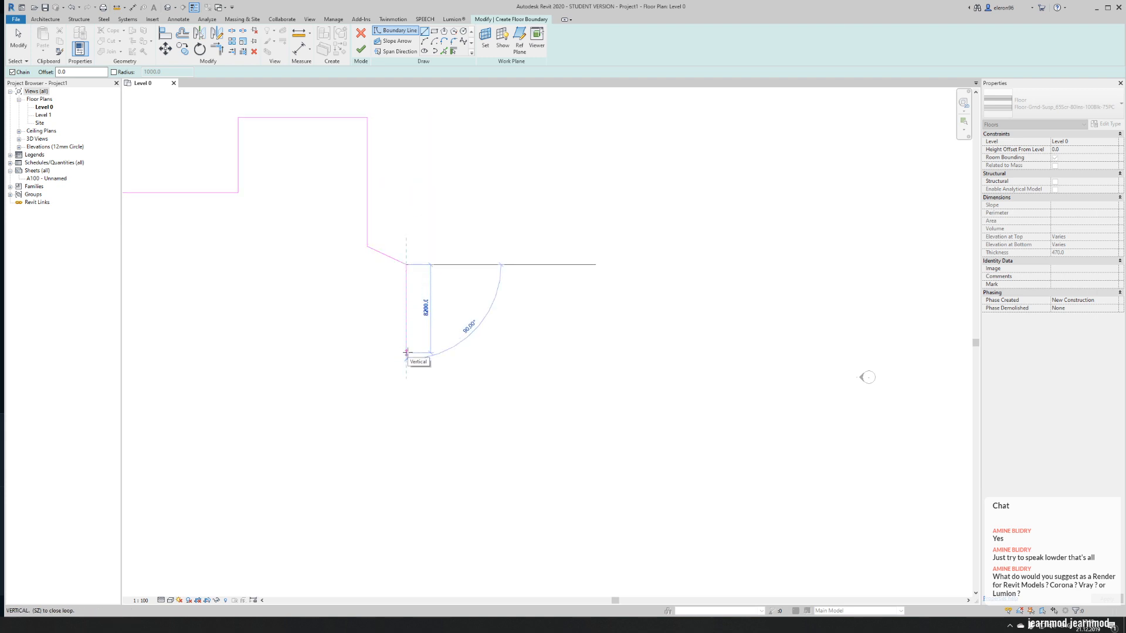
type("4500")
key("Return")
key("Escape")
key("Escape")
- Mirror all the boundary lines about a horizontal axis drawn through the lower end of the last vertical line
scroll(520, 327, "down", 3)
left_click_drag(188, 192, 589, 349)
left_click(217, 34)
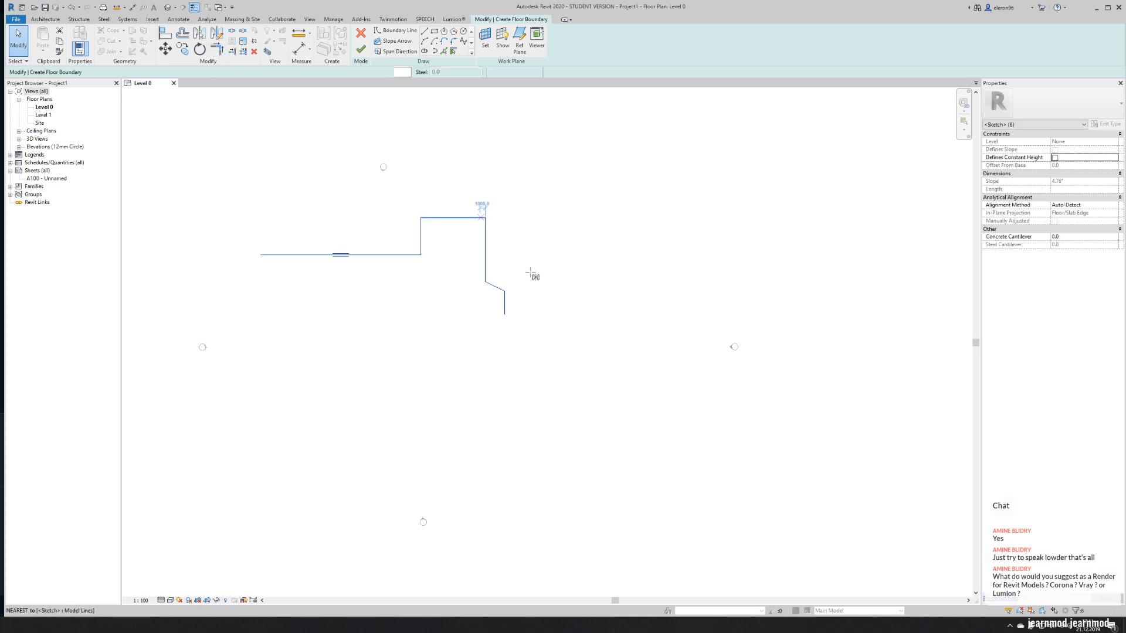
left_click(504, 314)
left_click(357, 316)
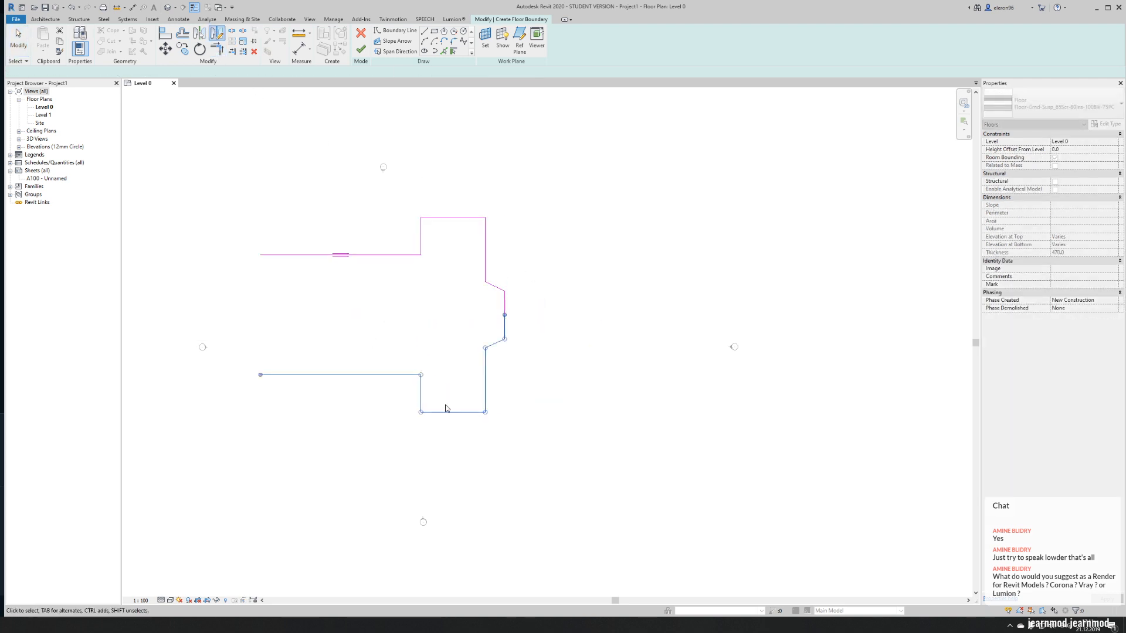
key("Escape")
- Close the open end of the floor boundary with a vertical line joining the two long horizontal edges, and finish the floor
middle_click_drag(402, 369, 475, 349)
scroll(321, 256, "up", 1)
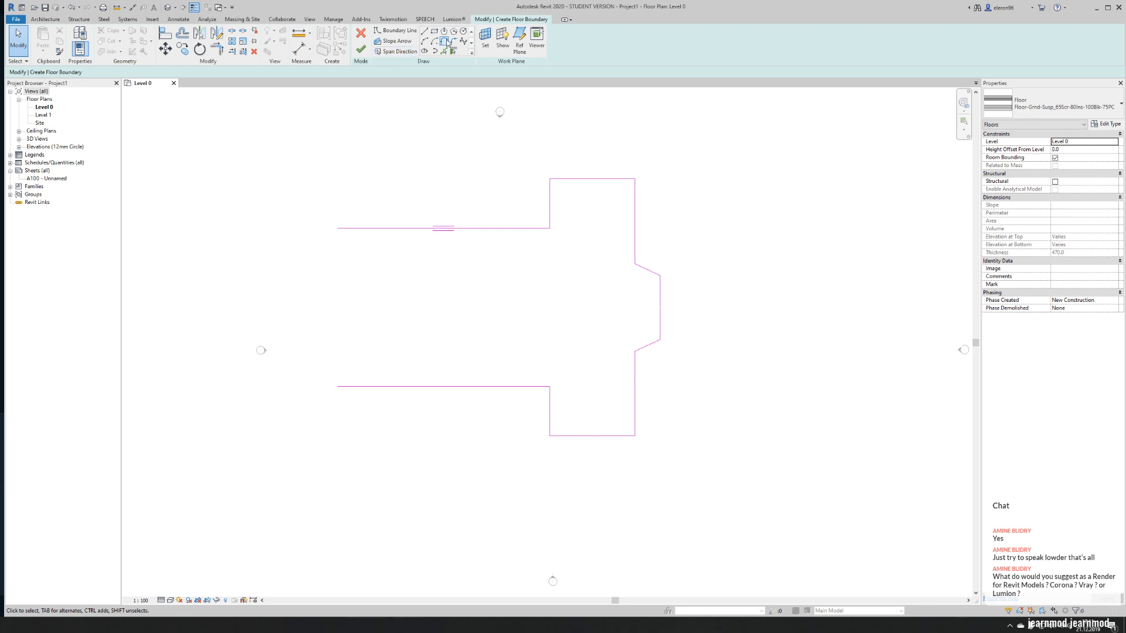
left_click(425, 32)
left_click(337, 228)
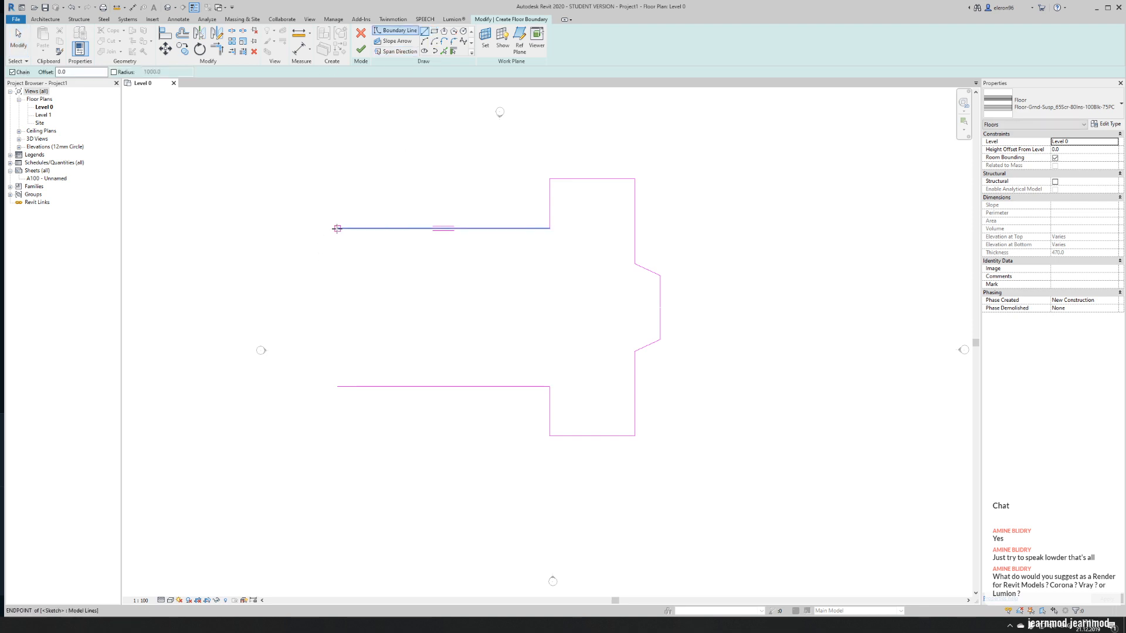
left_click(338, 386)
key("Escape")
key("Escape")
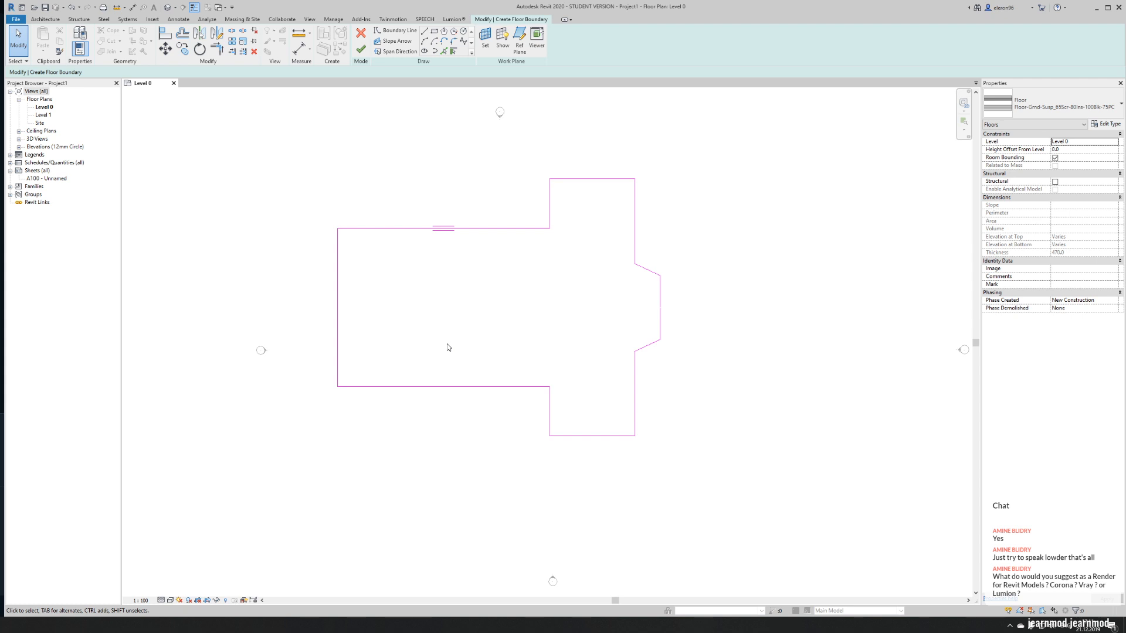
left_click(360, 49)
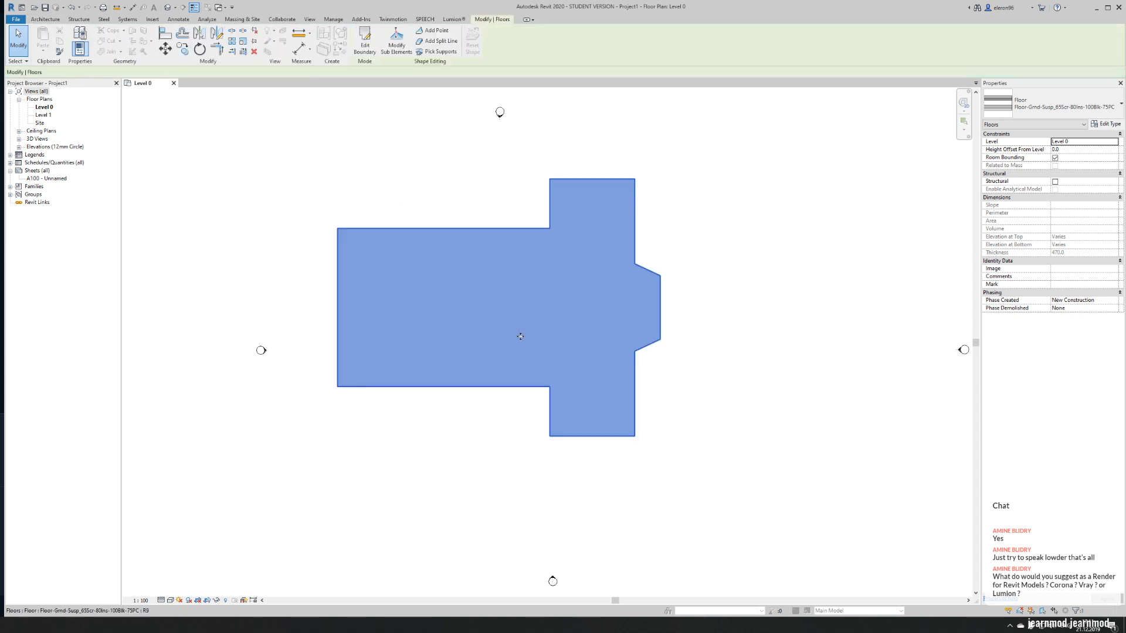
left_click(456, 421)
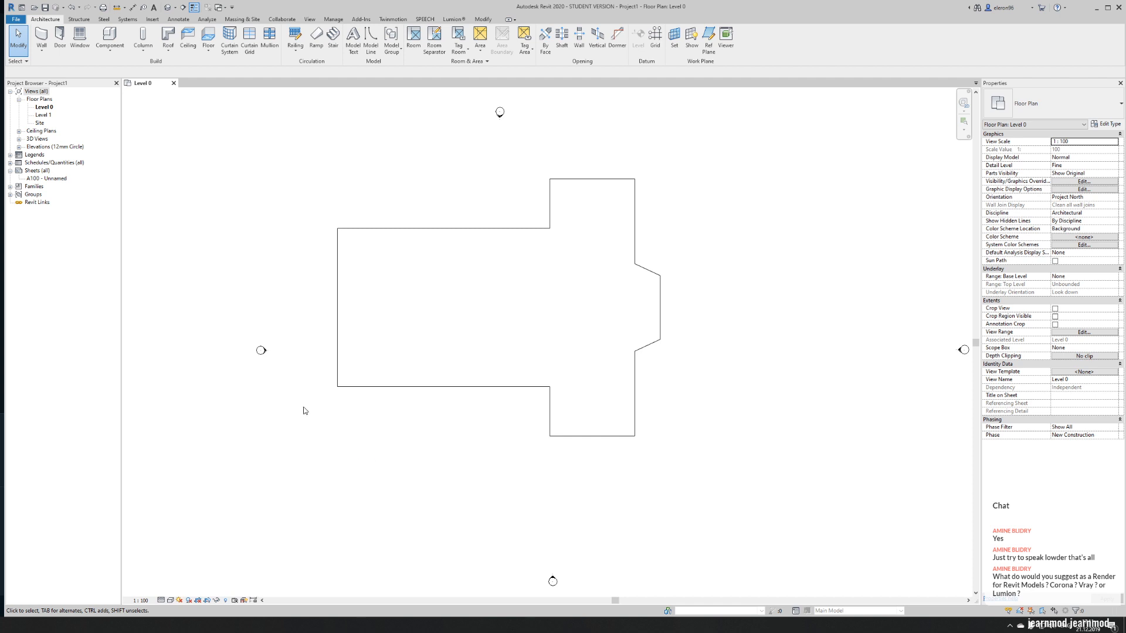
- Compare the floor outline with the reference church plan in the web browser and return to the Revit plan
key("alt+Tab")
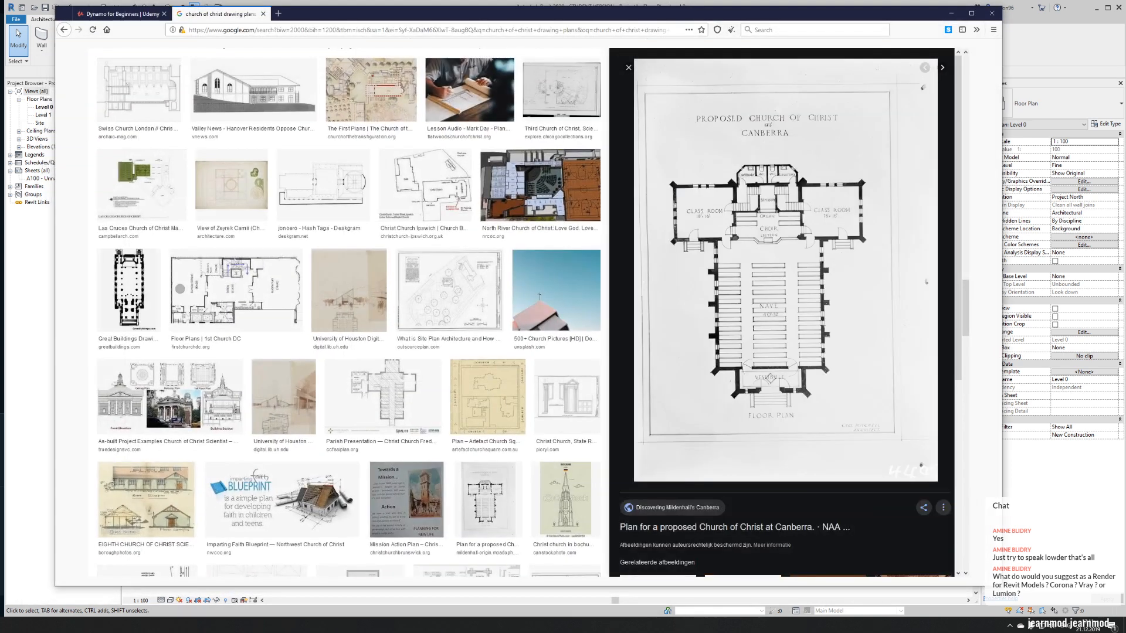
key("alt+Tab")
scroll(505, 375, "up", 1)
middle_click_drag(504, 375, 337, 403)
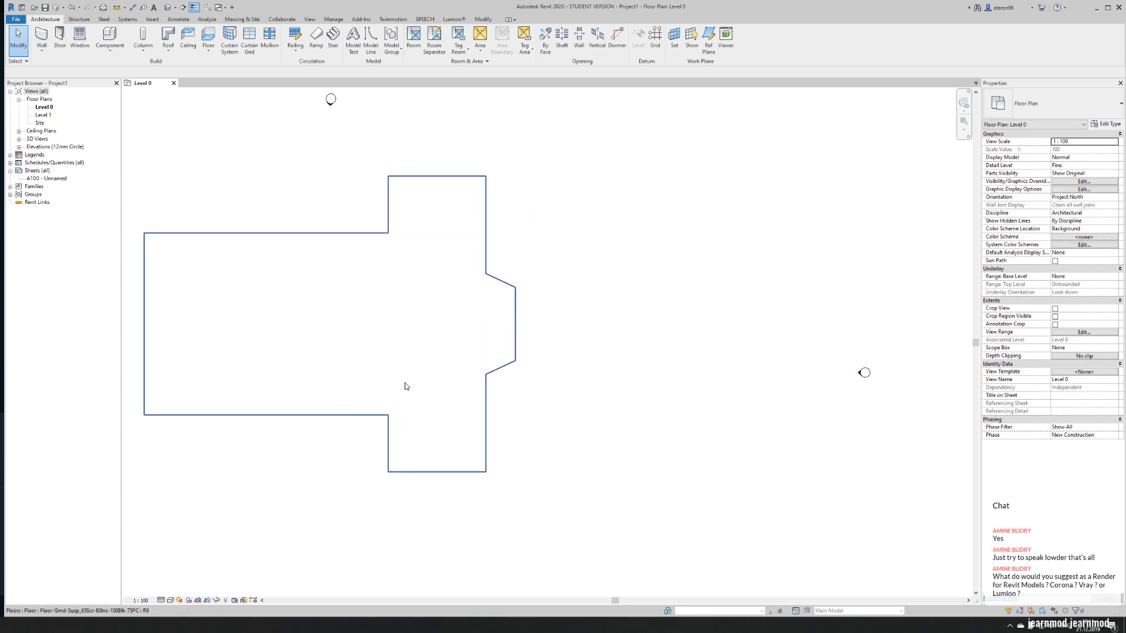
middle_click_drag(424, 329, 452, 385)
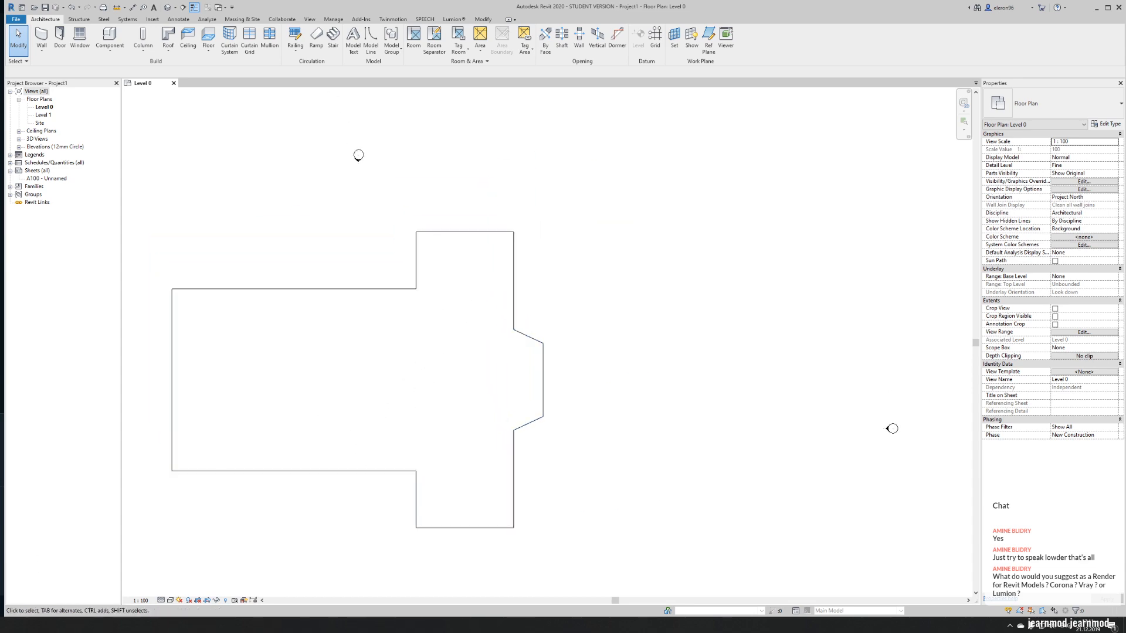
key("alt+Tab")
key("alt+Tab")
- Edit the floor's boundary, drawing from the leftmost edge's midpoint a 5000 mm line outward, about 7200 mm up, and back to that edge
middle_click_drag(183, 417, 471, 380)
left_click_drag(330, 368, 437, 467)
left_click_drag(372, 398, 169, 376)
left_click(406, 298)
double_click(460, 302)
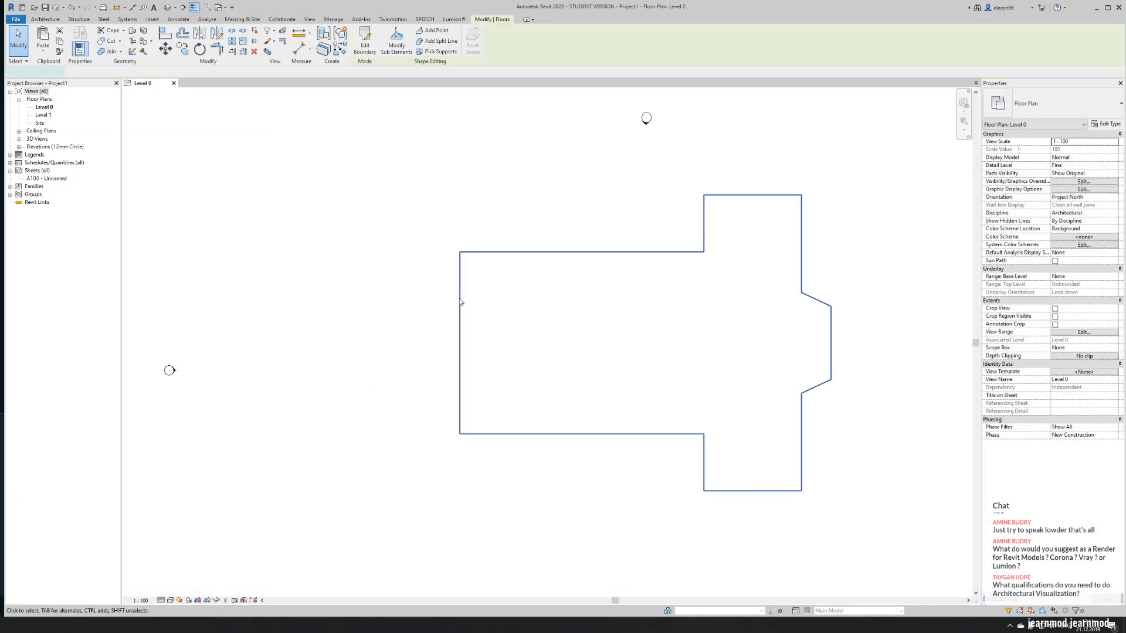
left_click(460, 342)
type("5000")
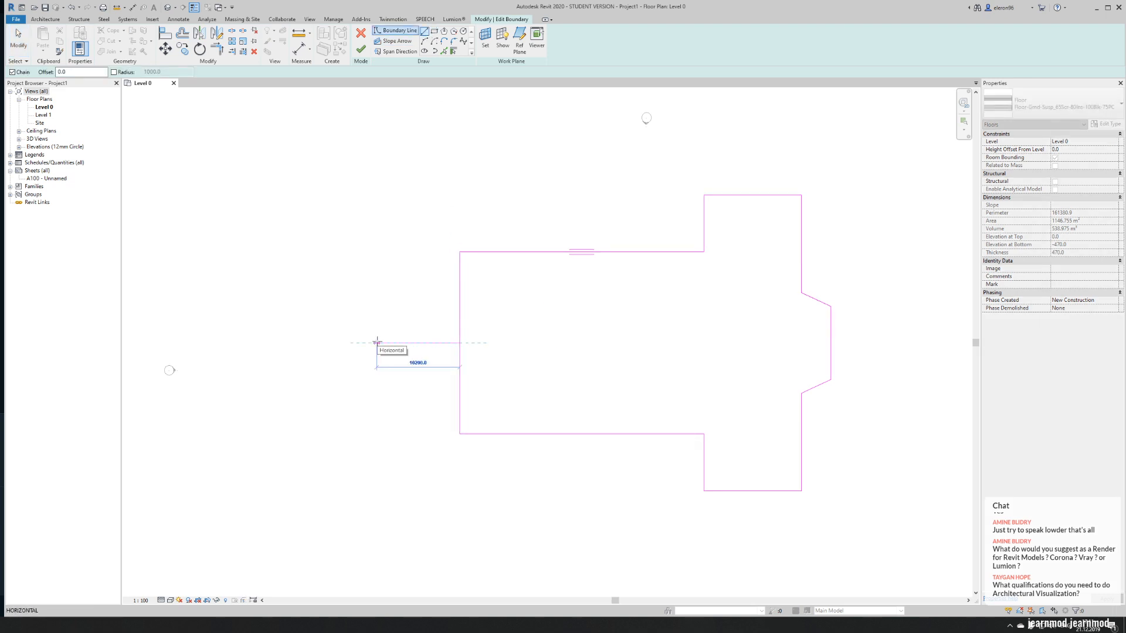
key("Return")
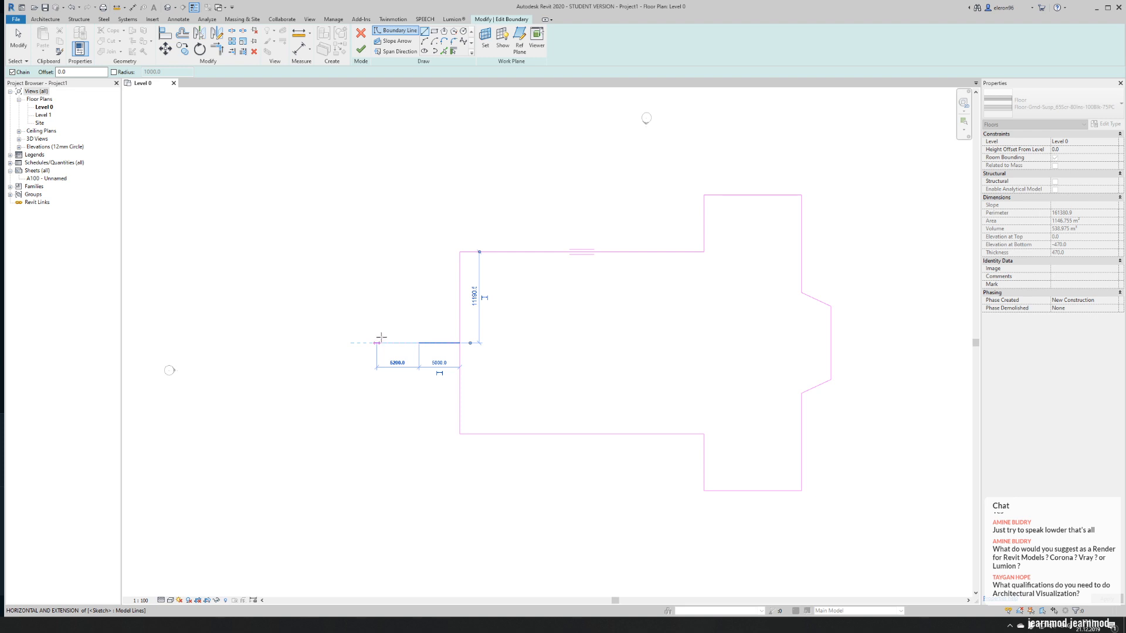
left_click(419, 283)
left_click(459, 284)
key("Escape")
key("Escape")
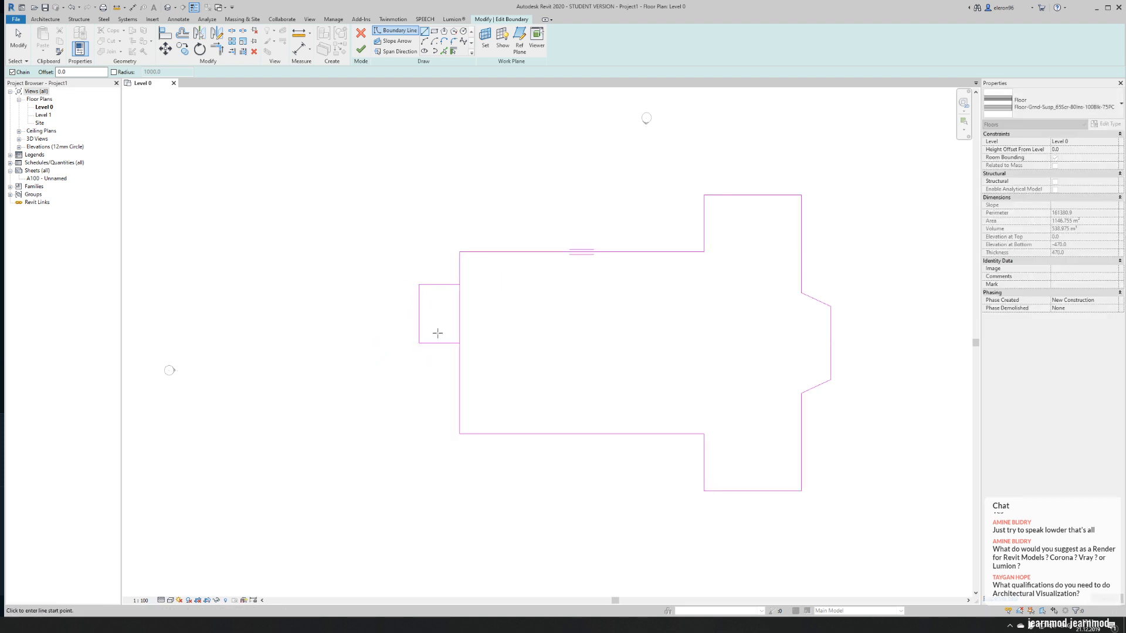
- Delete the projection's line at the edge's midpoint and mirror its other two lines about a horizontal axis through that midpoint
left_click(442, 342)
key("Delete")
left_click_drag(439, 266, 394, 294)
key("d")
key("m")
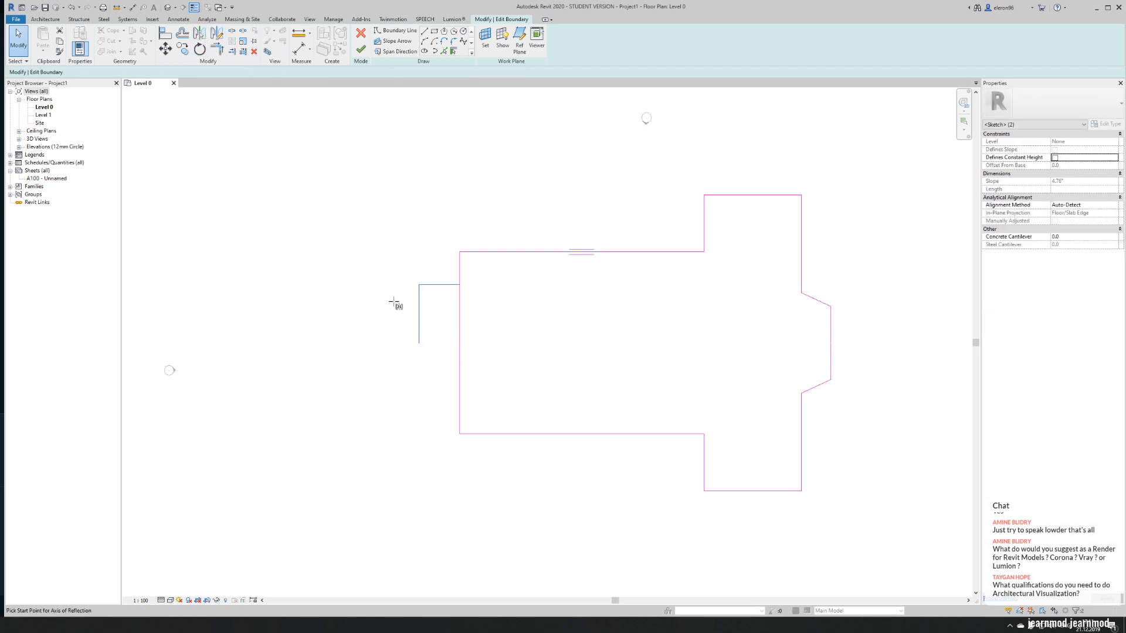
left_click(419, 342)
left_click(498, 345)
left_click(469, 351)
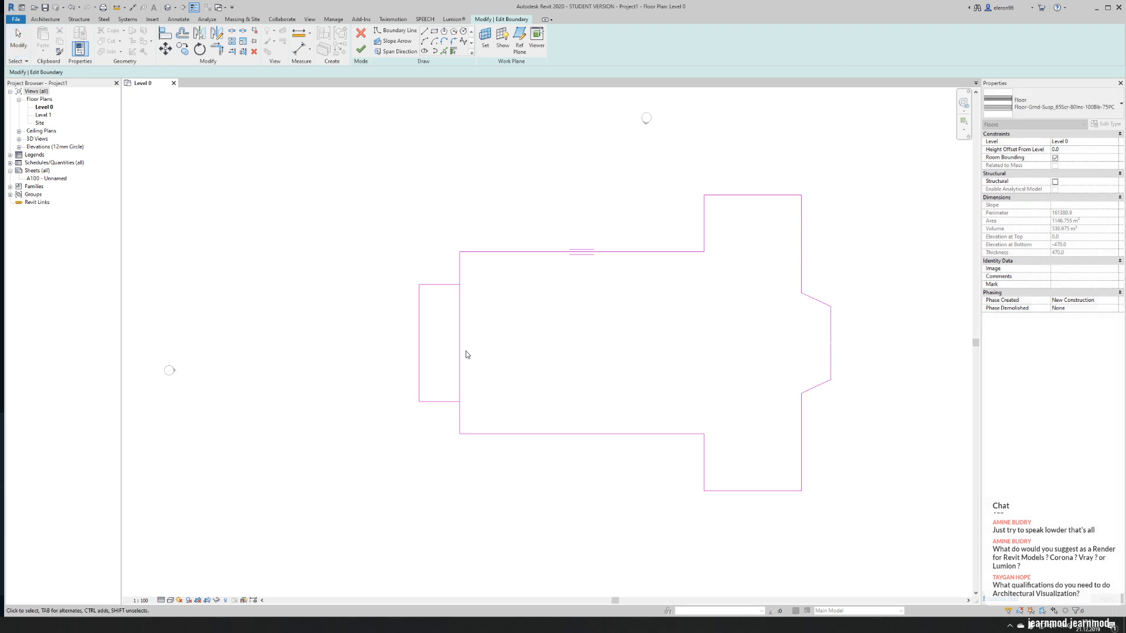
- Split the vertical edge behind the entrance projection and trim both parts to the projection's horizontal sides
key("s")
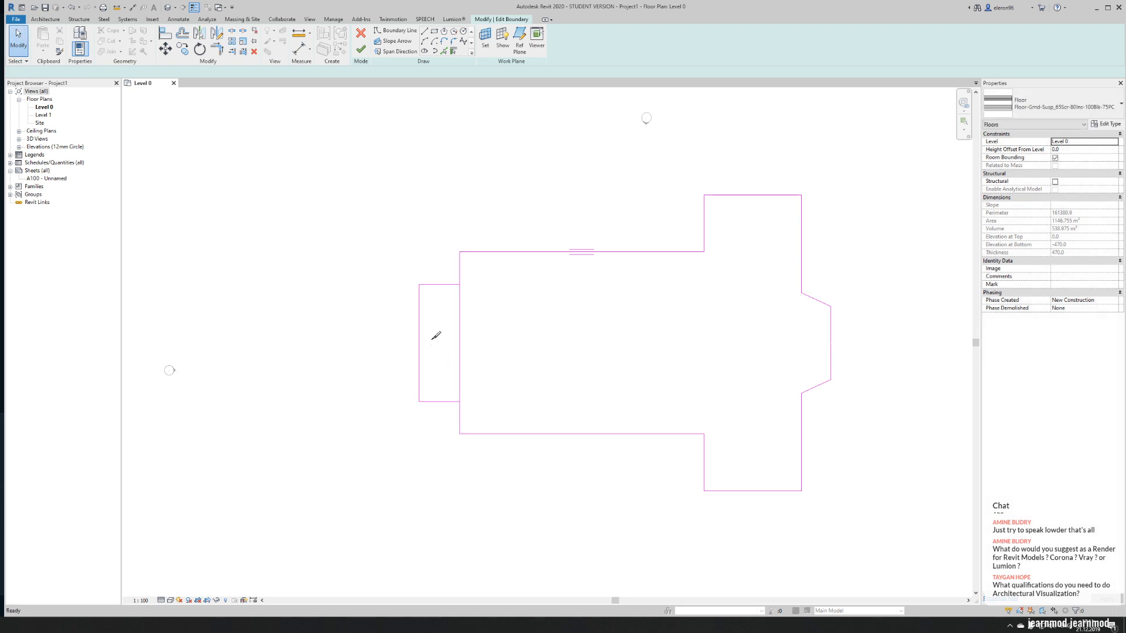
key("t")
key("r")
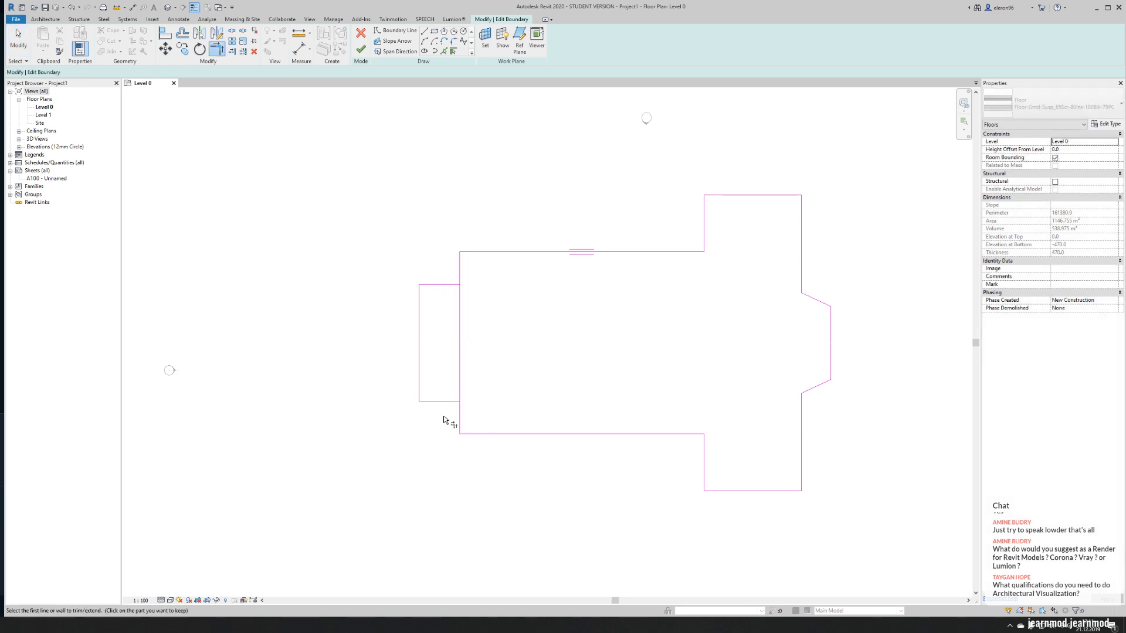
left_click(459, 412)
left_click(457, 402)
key("Escape")
left_click(459, 281)
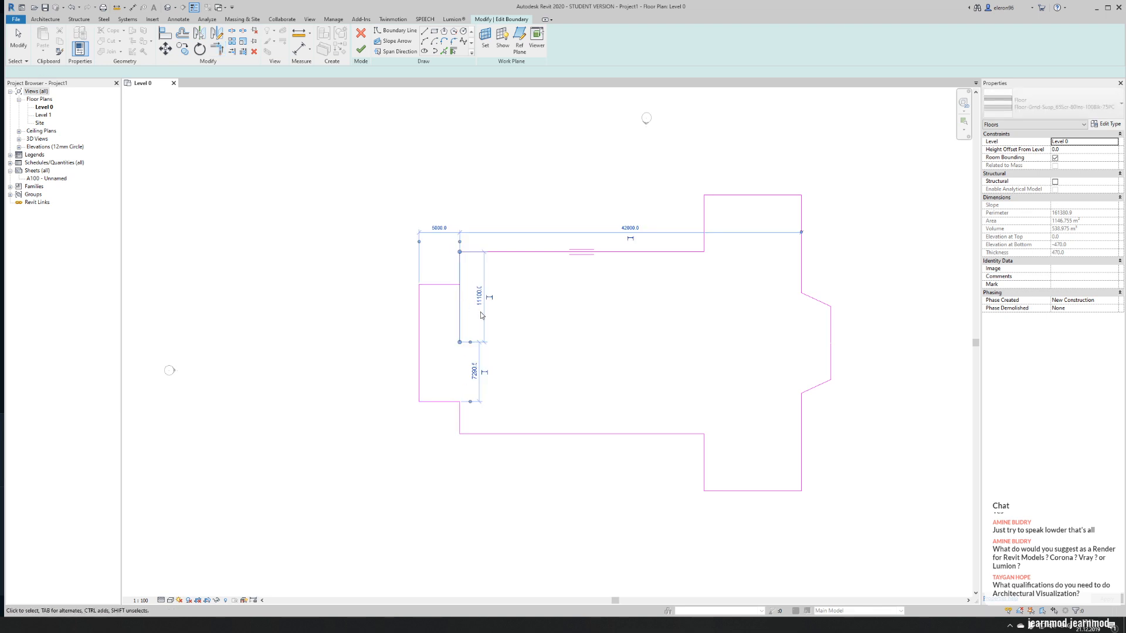
key("Escape")
left_click(451, 285)
key("Escape")
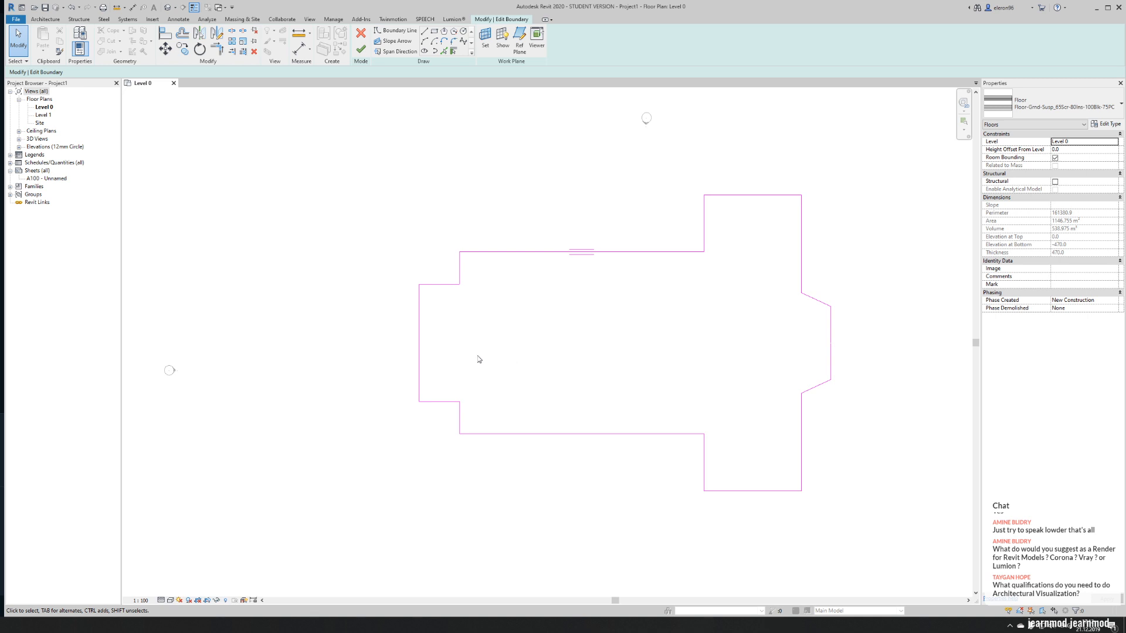
- Delete the upper half of the apse's vertical end line and extend the lower half to the upper sloping line
scroll(479, 359, "down", 3)
mouse_move(481, 360)
middle_mouse_down()
mouse_move(498, 359)
mouse_move(290, 351)
middle_mouse_up()
scroll(304, 344, "up", 1)
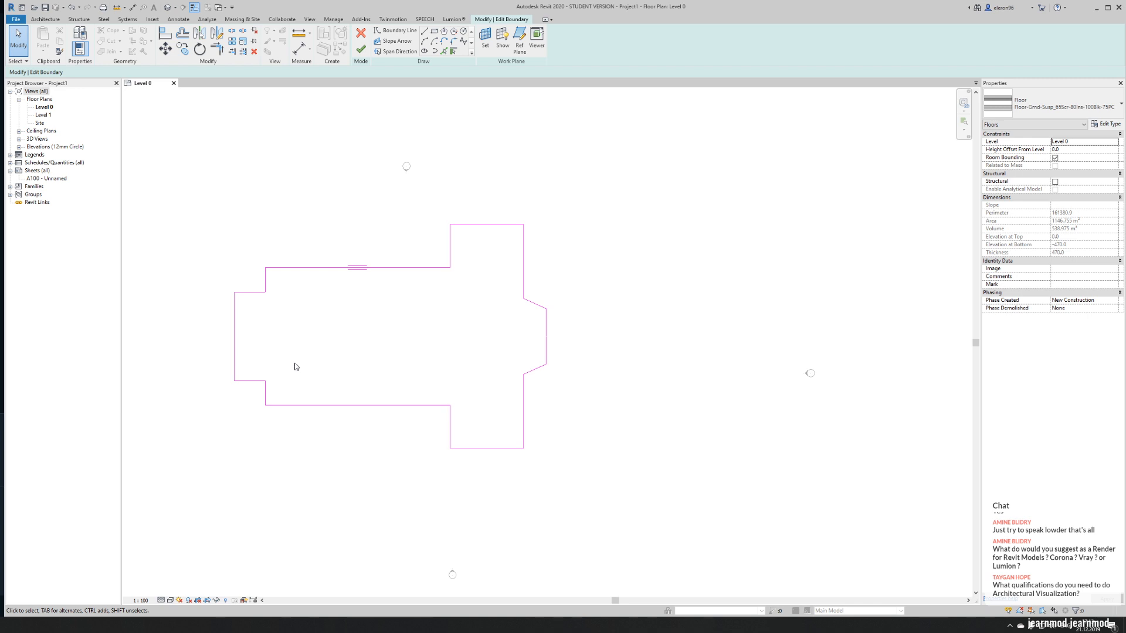
scroll(615, 297, "up", 2)
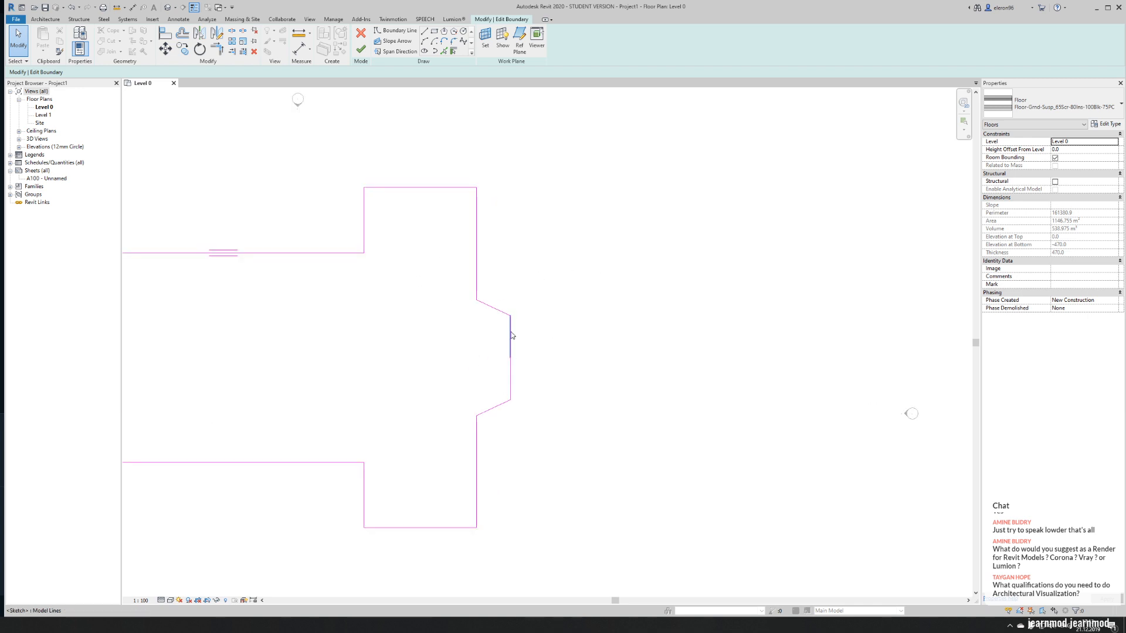
left_click(510, 333)
left_click(534, 337)
left_click(510, 347)
key("Delete")
key("t")
key("r")
left_click(512, 367)
left_click(500, 315)
key("Escape")
key("Escape")
- Move the apse's vertical end line inward to make the apse shallower
left_click(509, 346)
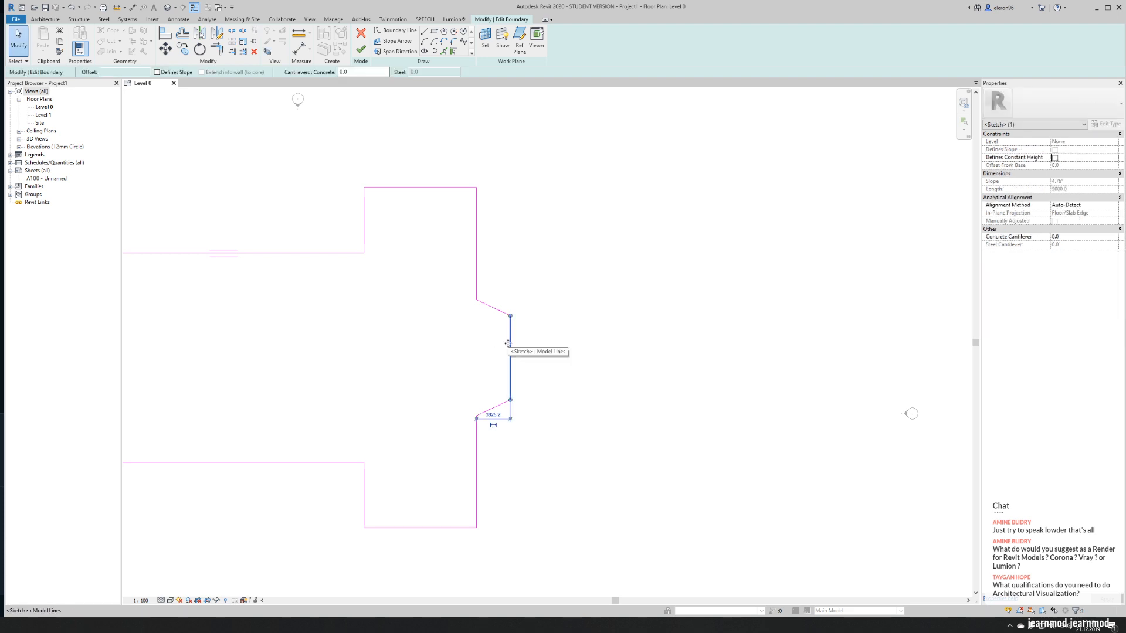
left_click_drag(511, 344, 499, 352)
left_click(490, 354)
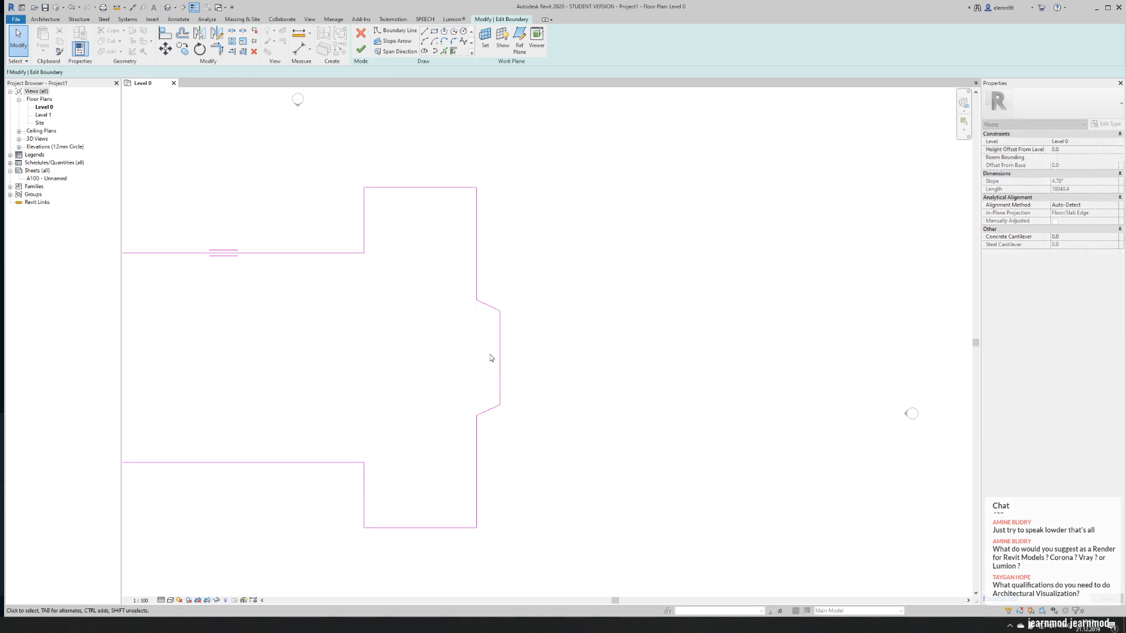
- Delete the lower half of the entrance projection's outer line and extend the upper half to the projection's lower side
scroll(472, 360, "down", 3)
middle_click_drag(333, 356, 389, 339)
scroll(327, 306, "up", 3)
middle_click_drag(252, 339, 298, 320)
left_click(241, 349)
key("Delete")
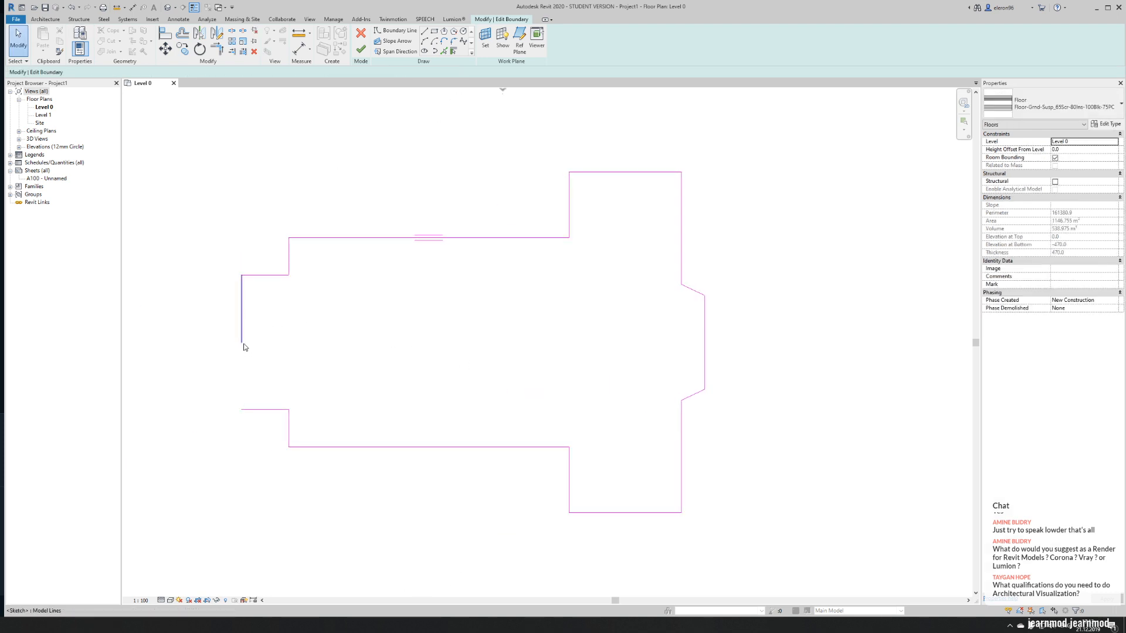
left_click(242, 331)
left_click(271, 410)
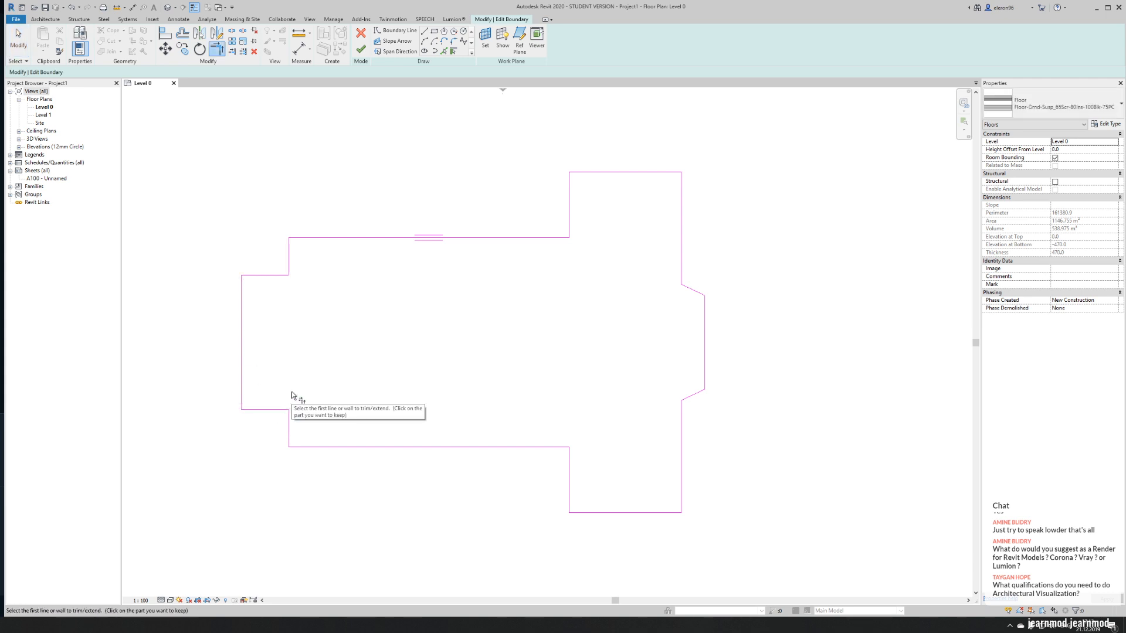
key("Escape")
key("Escape")
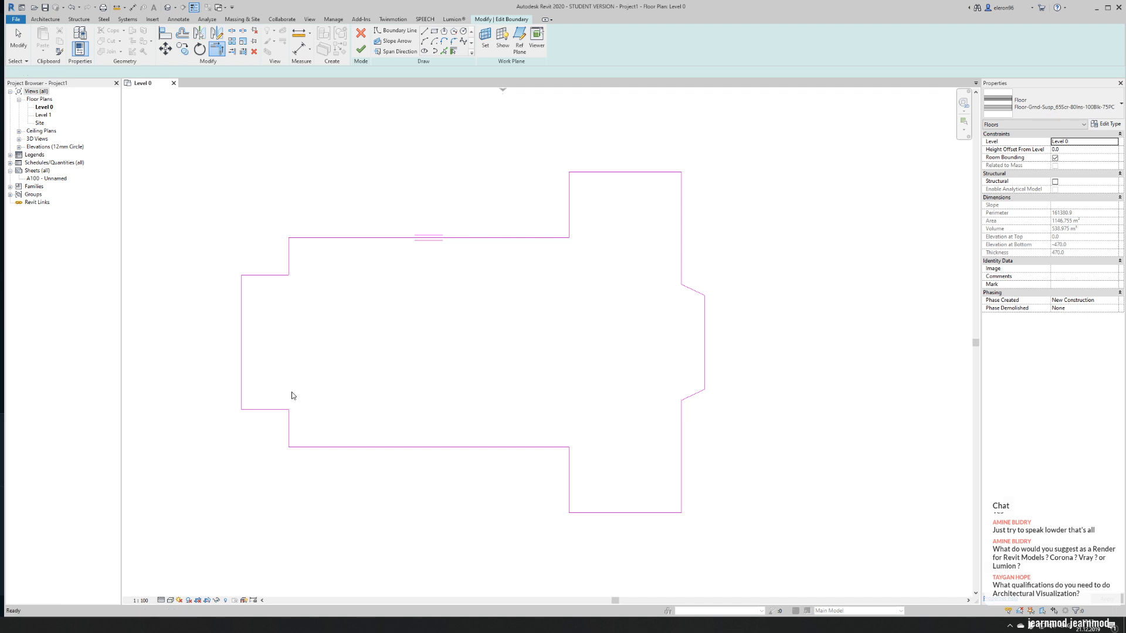
- Move the entrance projection's outer line inward to a depth of about 3400 mm and finish the floor boundary edit
left_click(240, 355)
left_click_drag(239, 355, 256, 356)
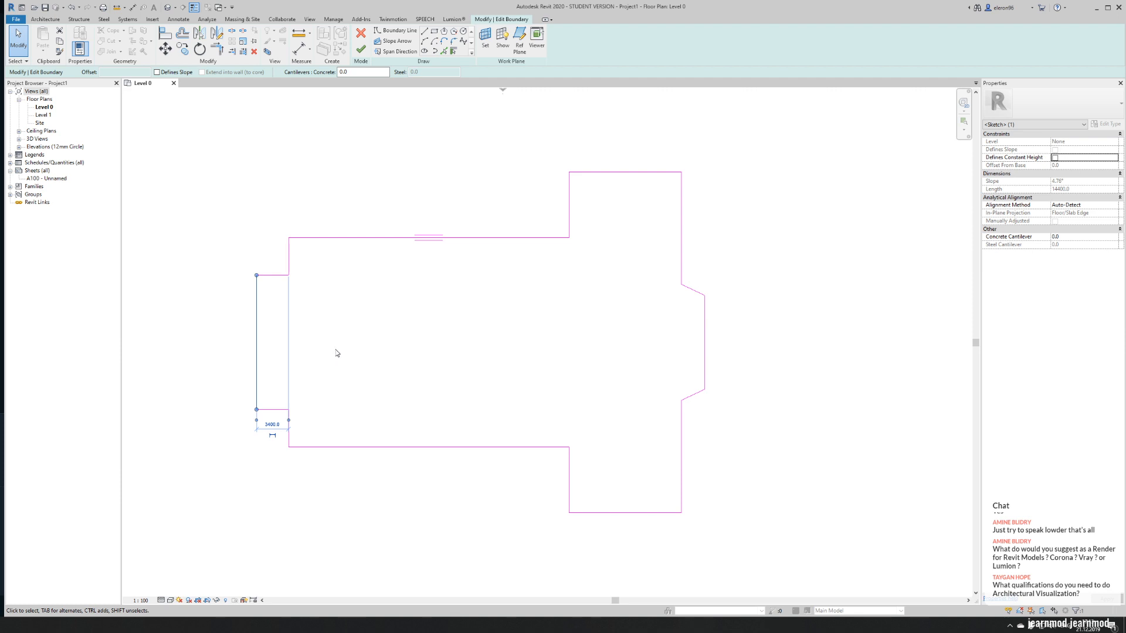
key("Escape")
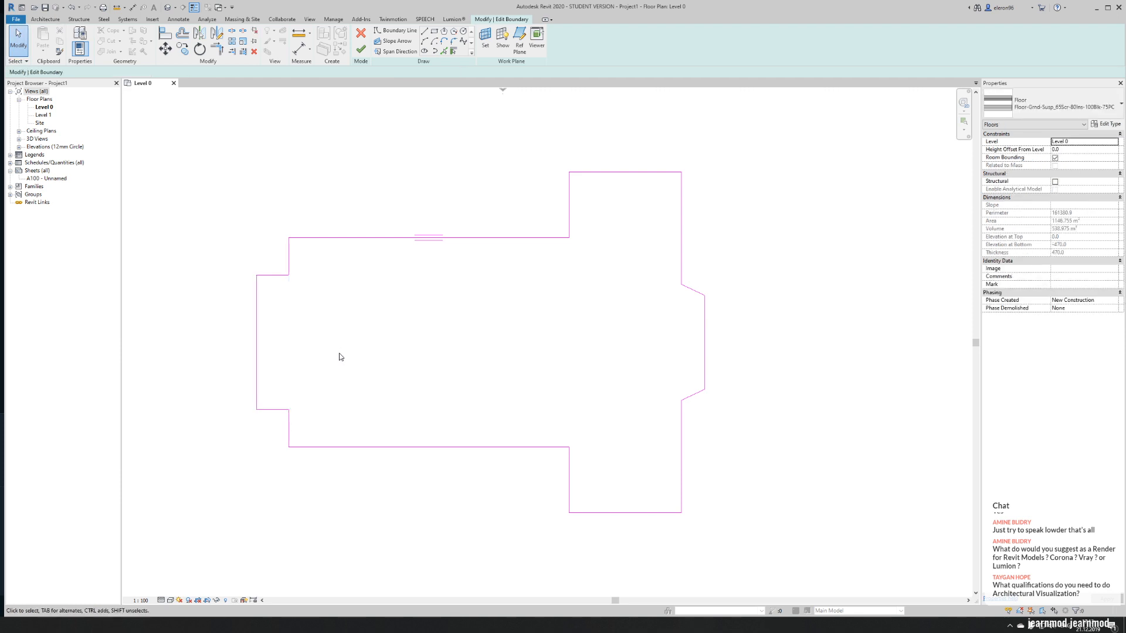
mouse_move(371, 357)
middle_mouse_down()
mouse_move(389, 377)
mouse_move(329, 377)
mouse_move(460, 370)
middle_mouse_up()
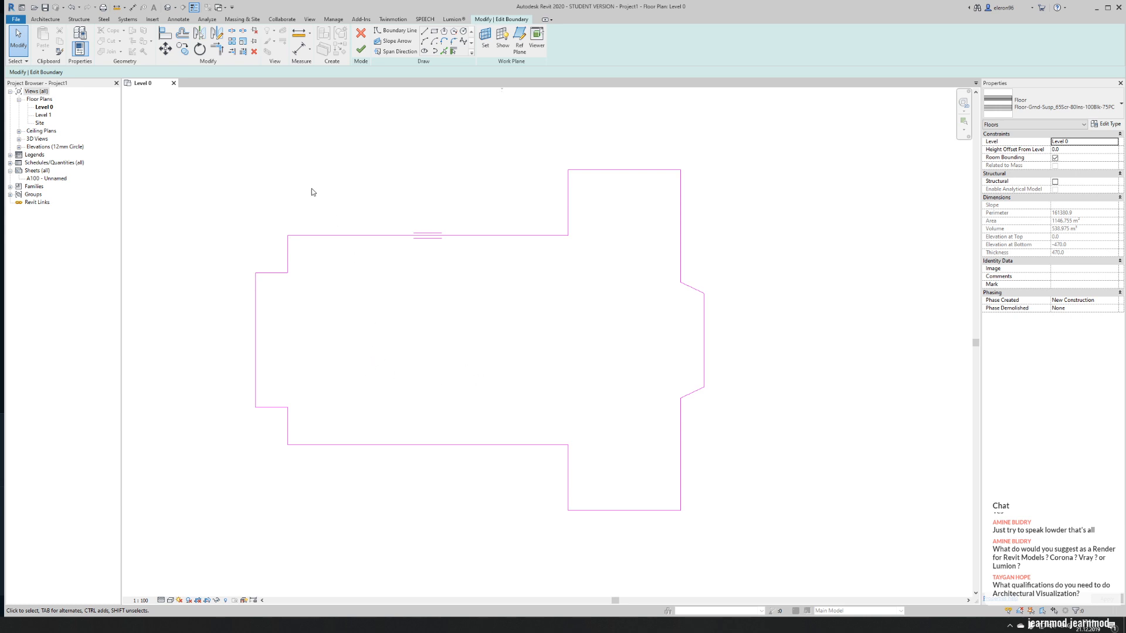
left_click(361, 50)
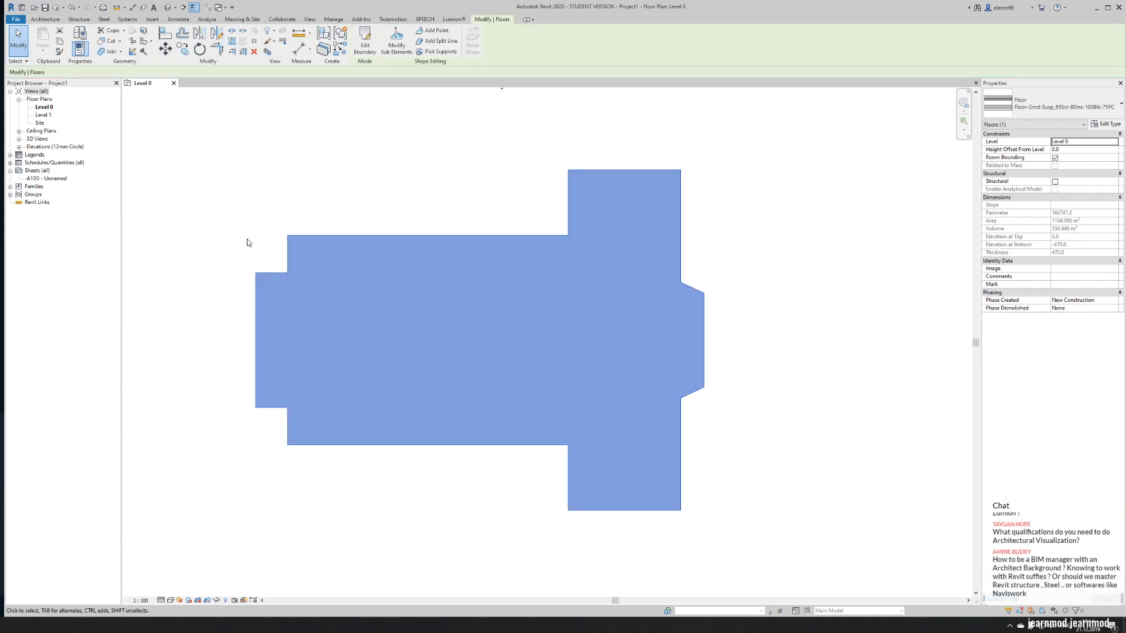
left_click(248, 241)
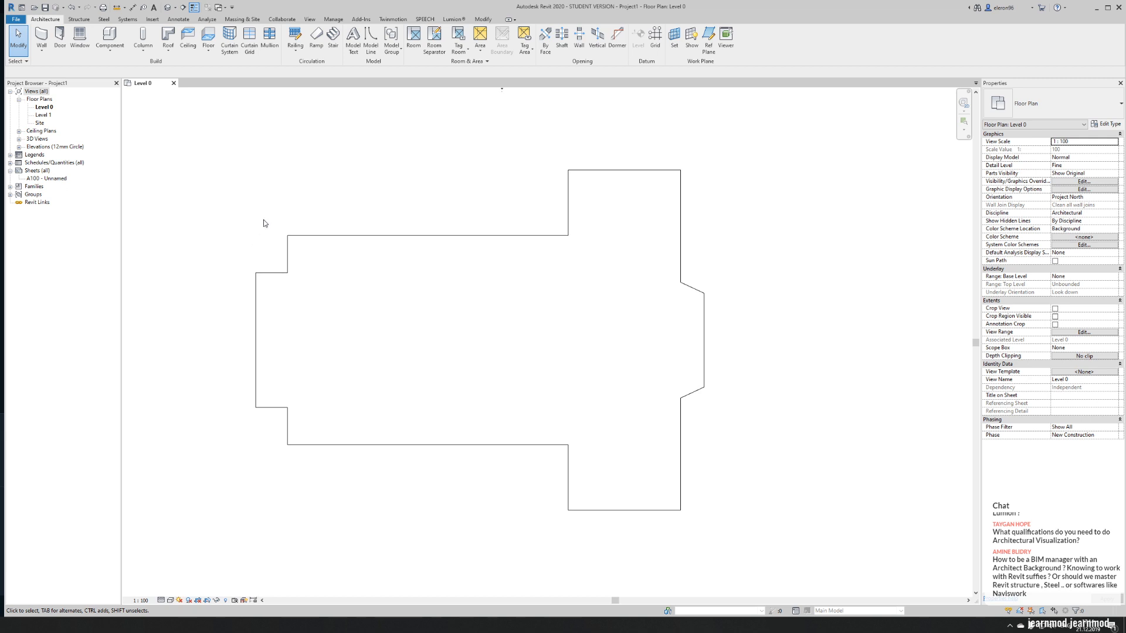
middle_click_drag(267, 229, 226, 227)
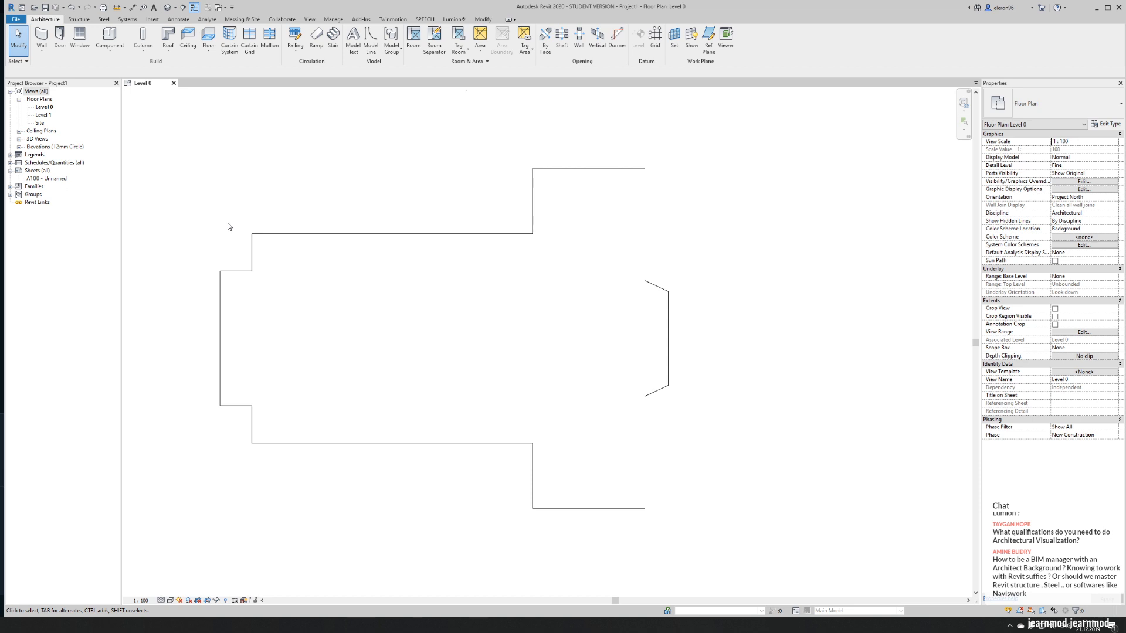
middle_click_drag(229, 226, 188, 261)
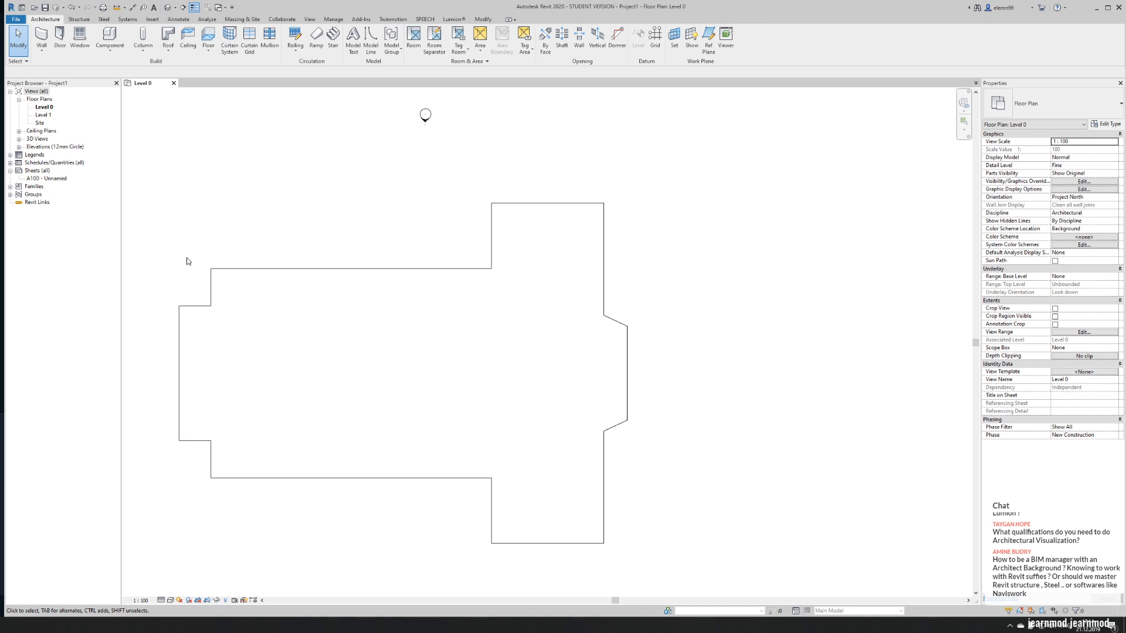
middle_click_drag(188, 261, 280, 251)
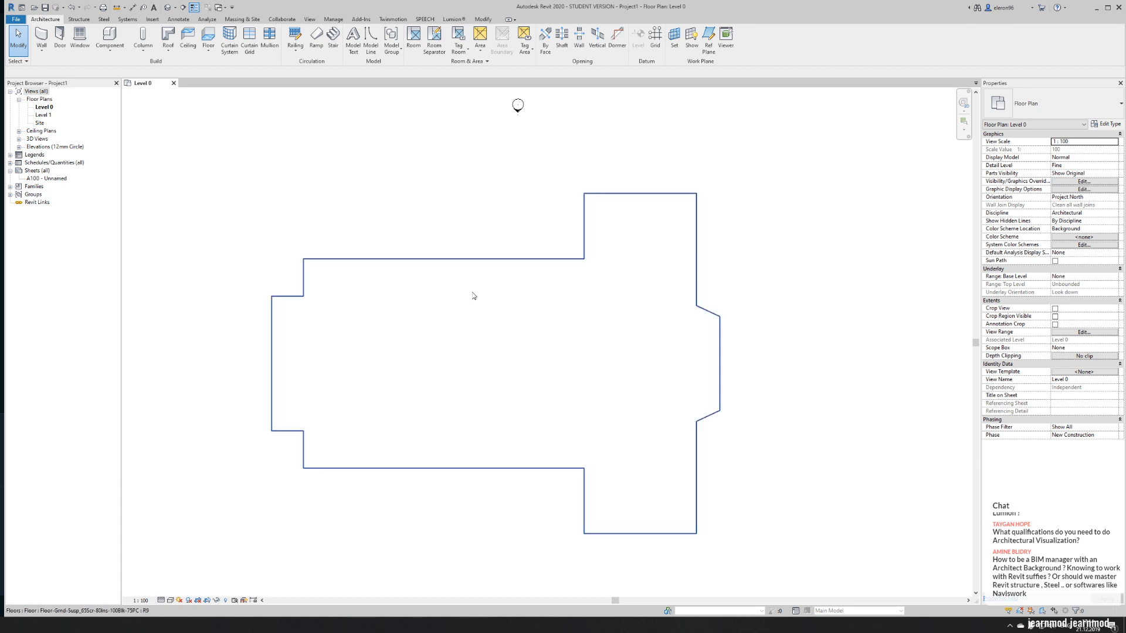
middle_click_drag(473, 295, 433, 294)
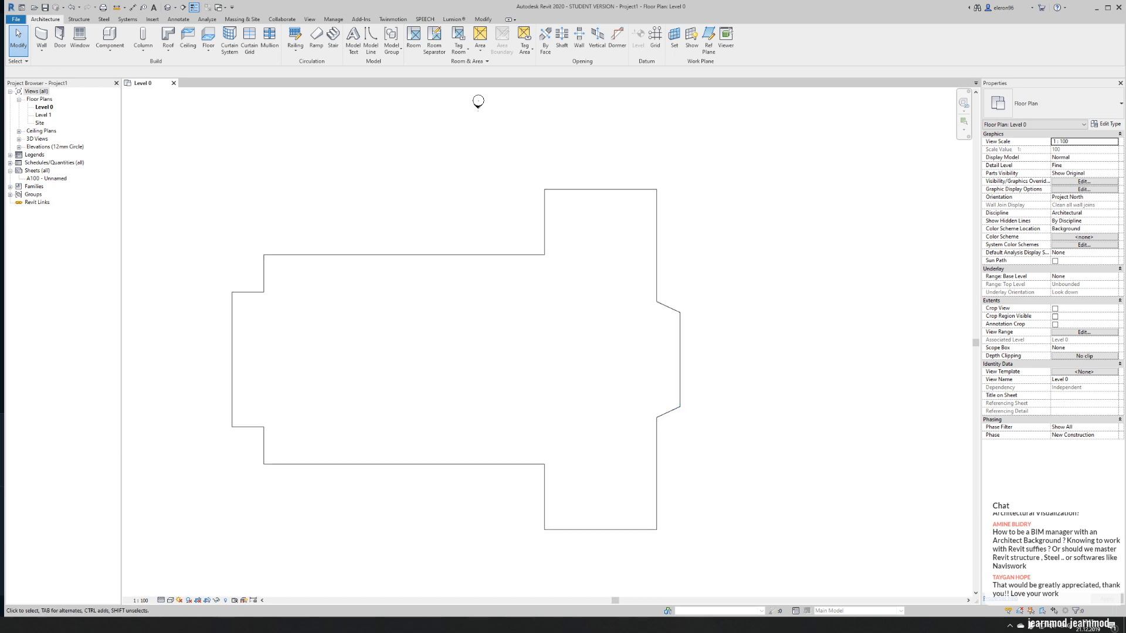
- Switch to the web browser, return from the church plan images to all Google results and change the results language to English
key("alt+Tab")
left_click(285, 14)
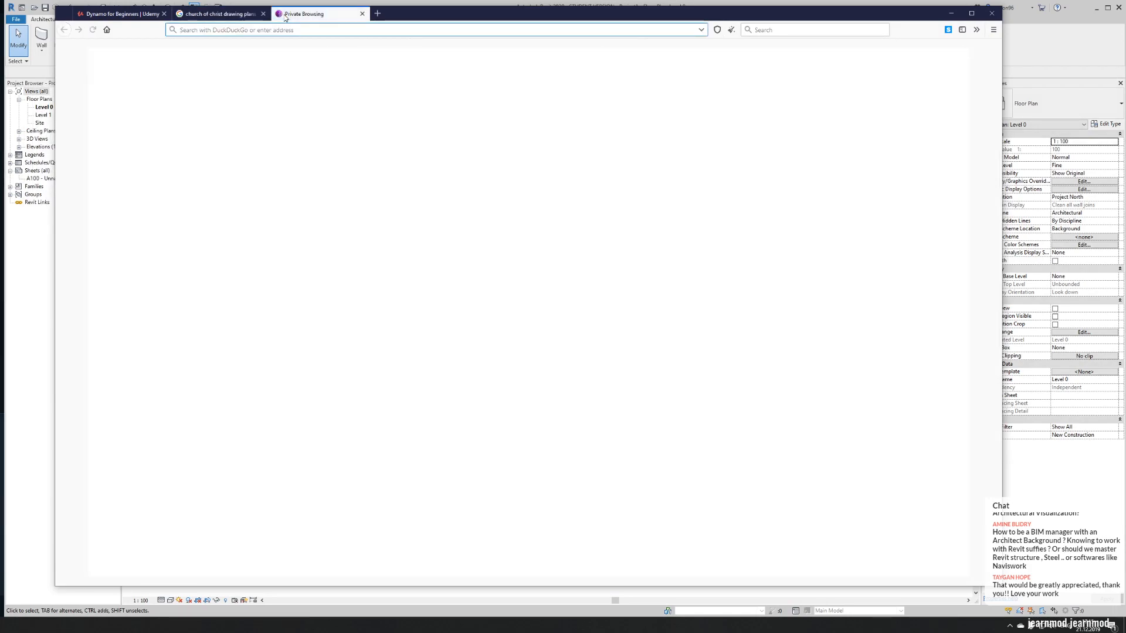
left_click(214, 14)
scroll(206, 131, "down", 10)
scroll(186, 133, "up", 15)
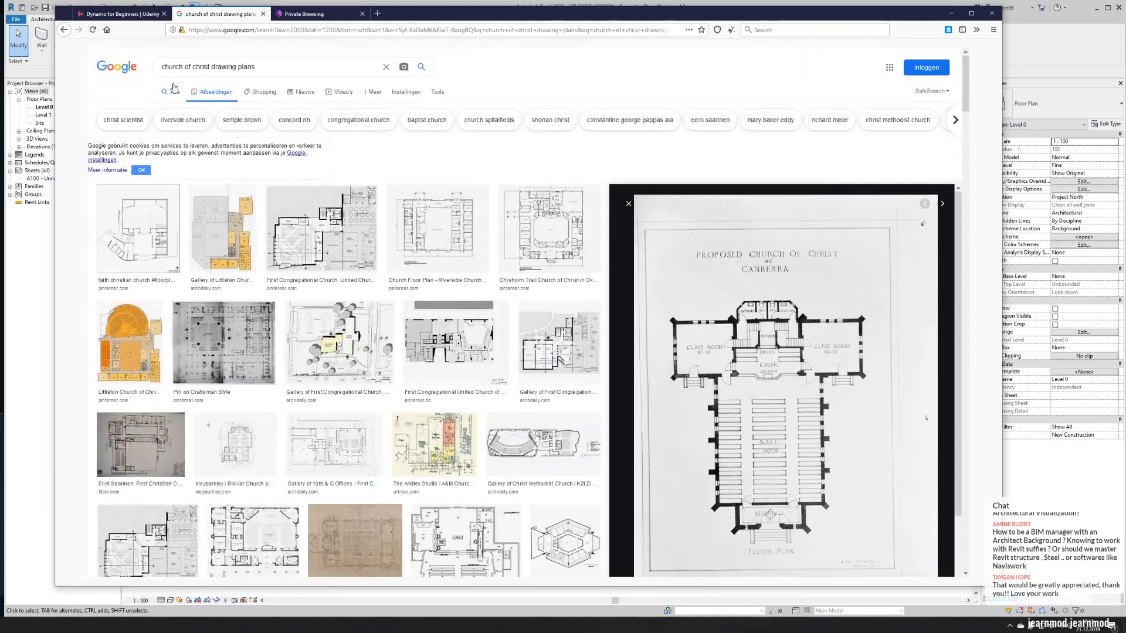
left_click(176, 93)
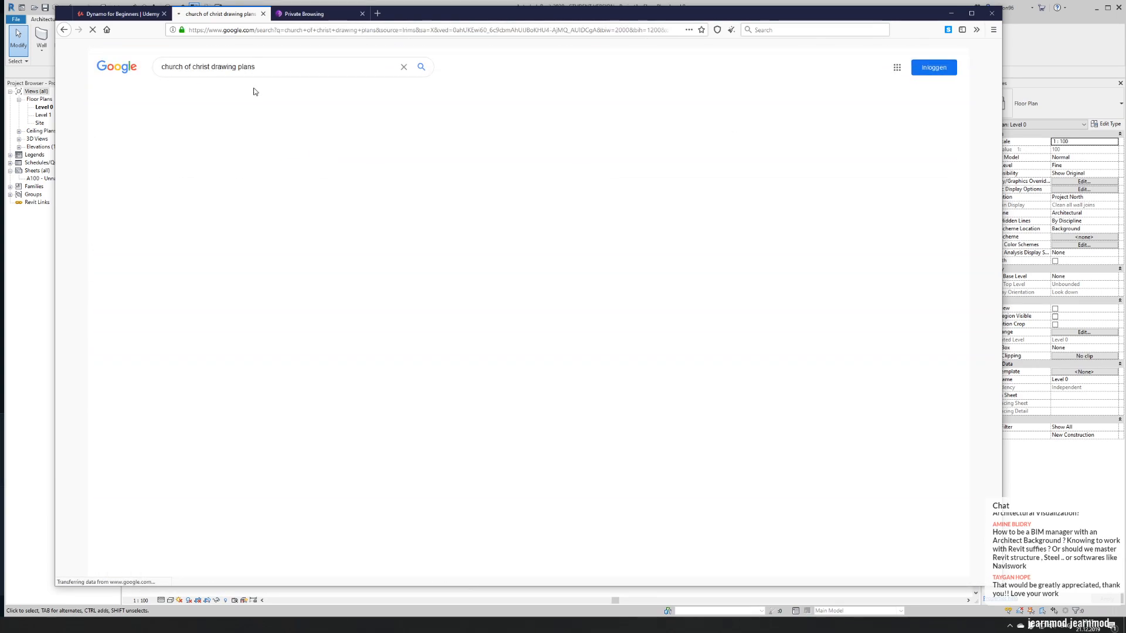
left_click_drag(258, 66, 115, 62)
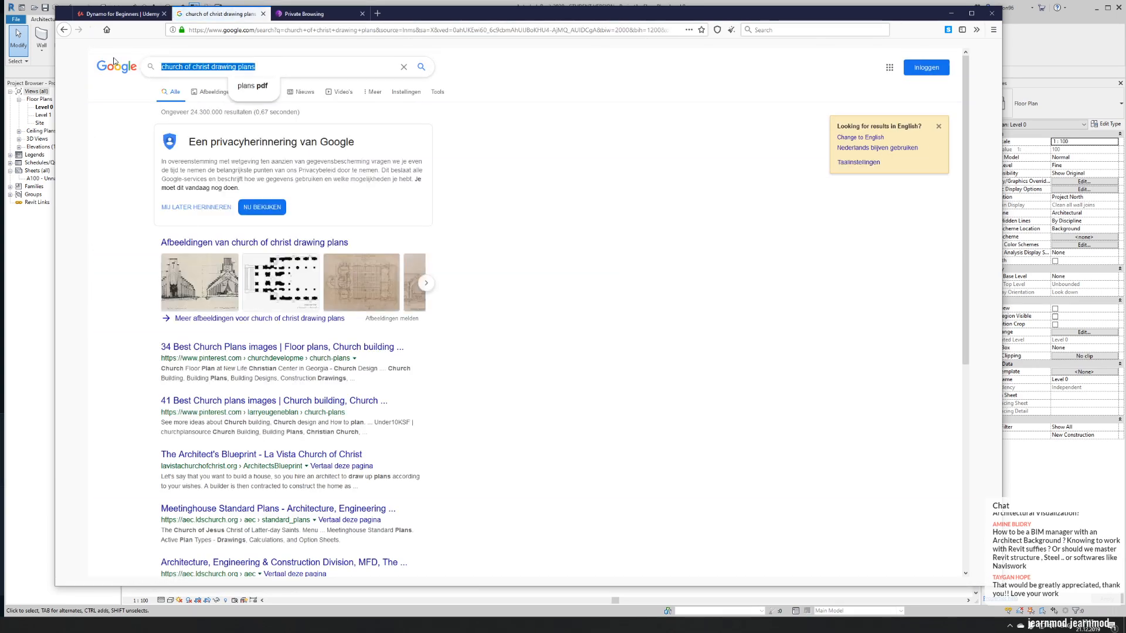
type("B")
left_click(873, 139)
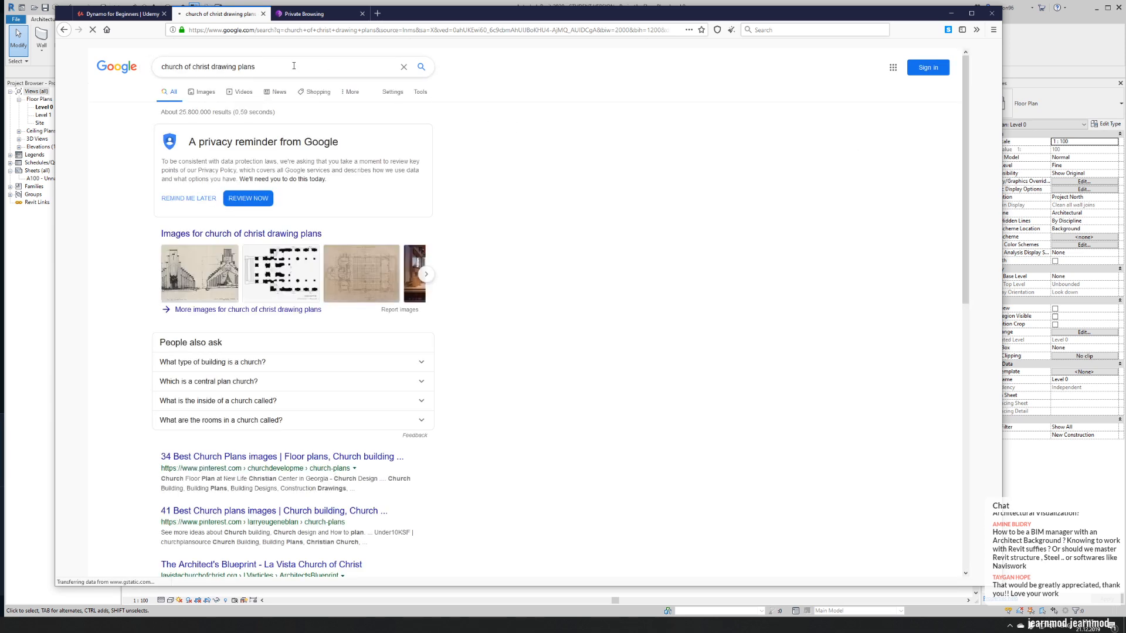
- Search Google for "BEP BIM" and open the NBS article on BIM Execution Plans in a new tab
left_click_drag(352, 67, 129, 68)
type("BE")
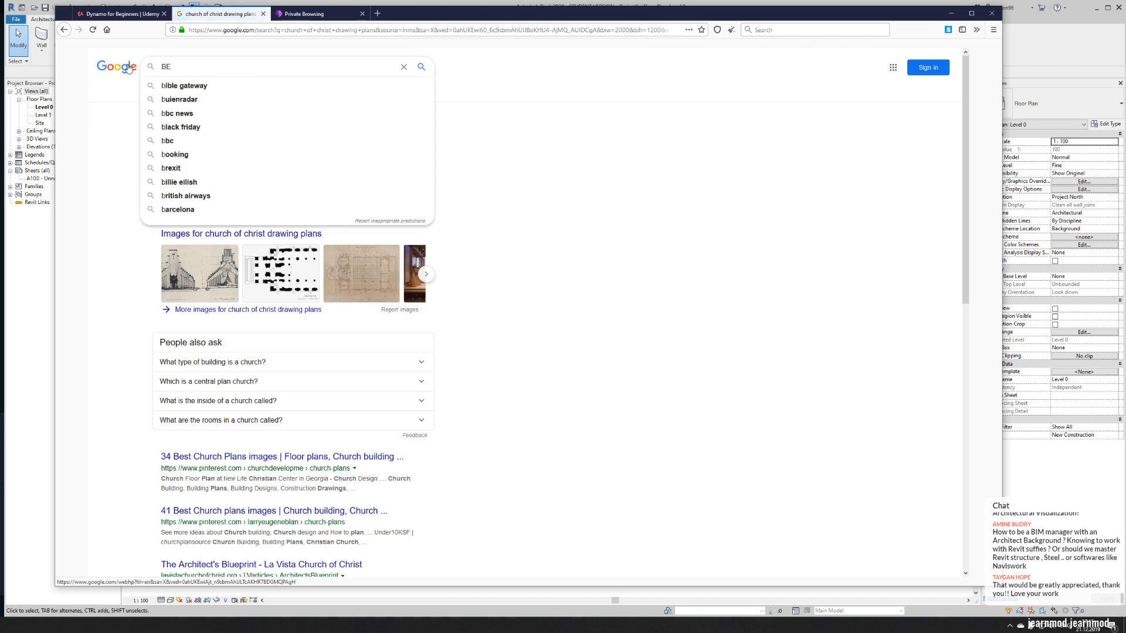
type("P BIM")
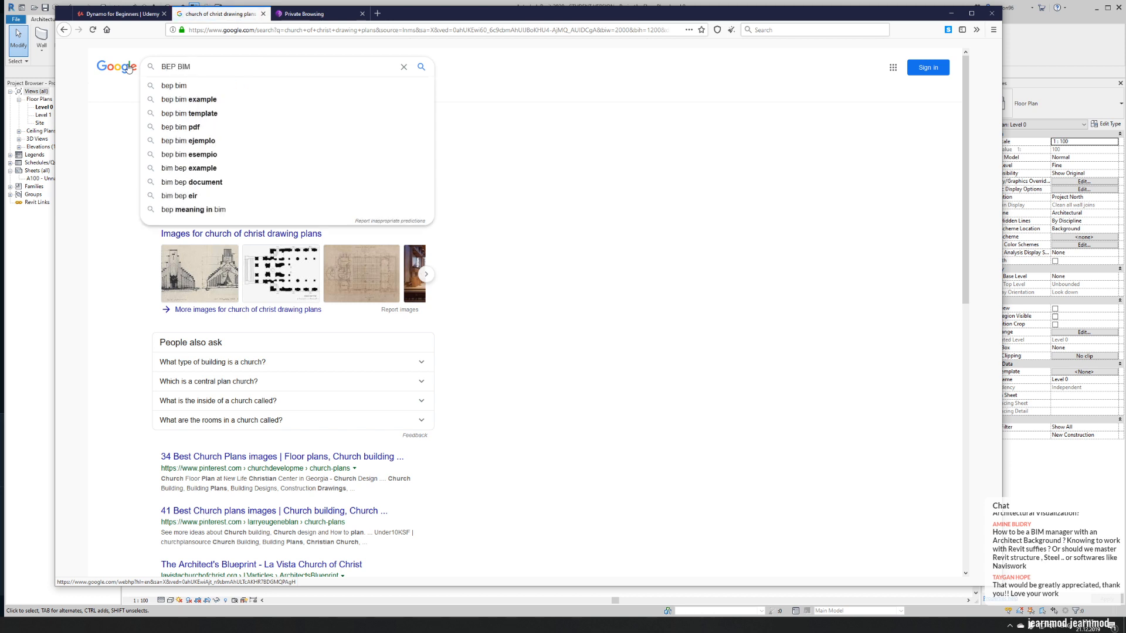
key("Return")
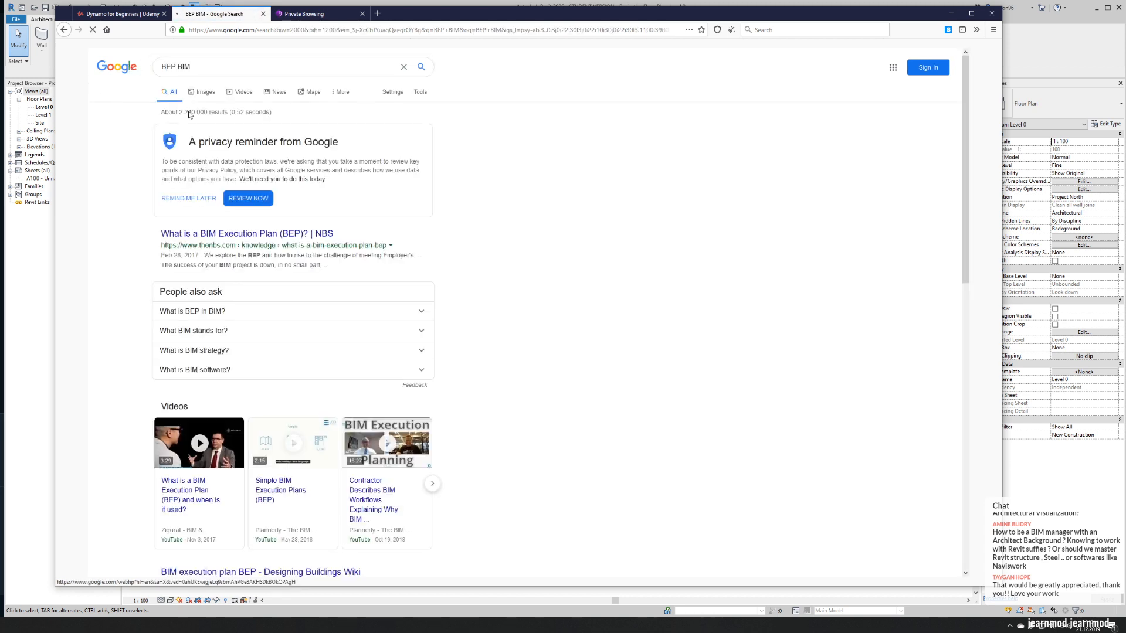
right_click(219, 236)
left_click(264, 243)
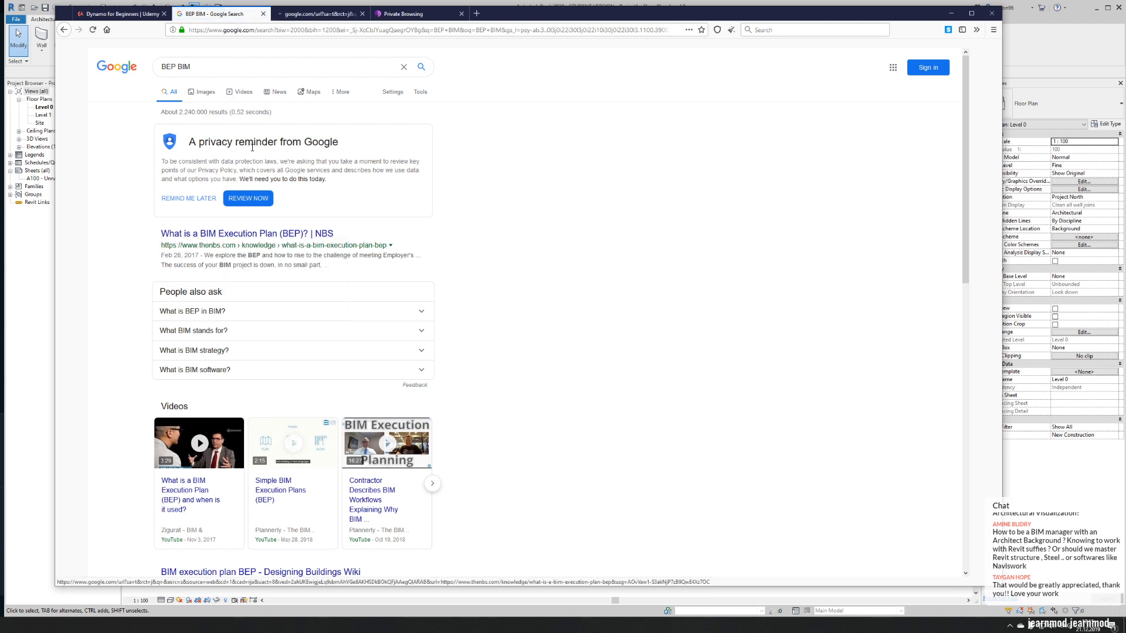
- Search Google for "EIR BIM" and open the page on creating the Employers Information Requirements in a new tab
double_click(168, 66)
type("EIR")
key("Return")
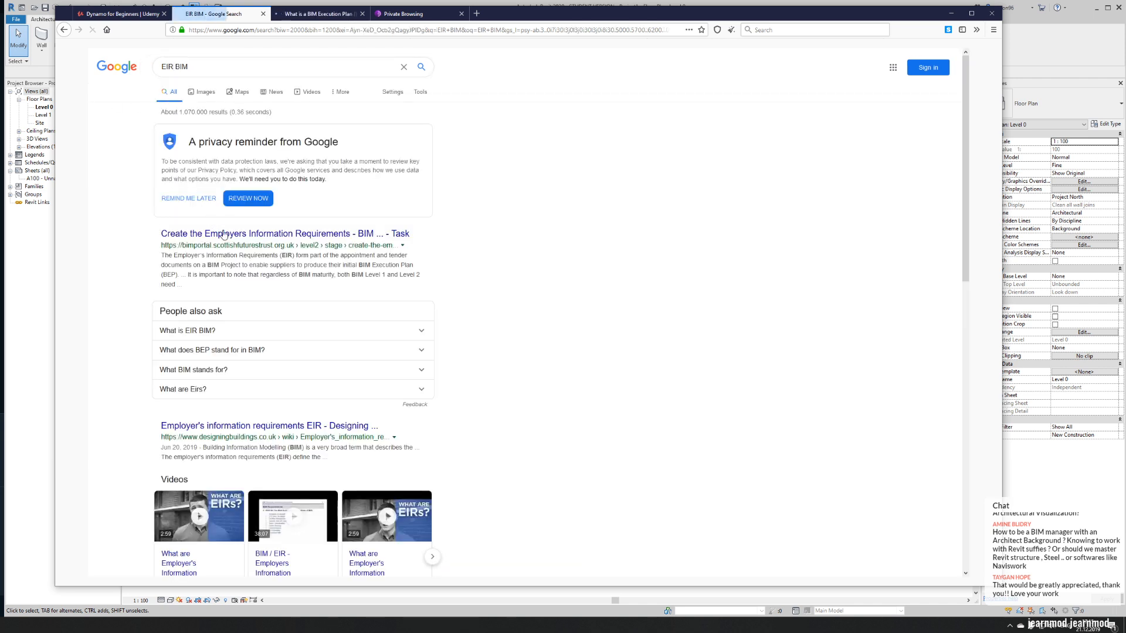
right_click(229, 237)
left_click(246, 242)
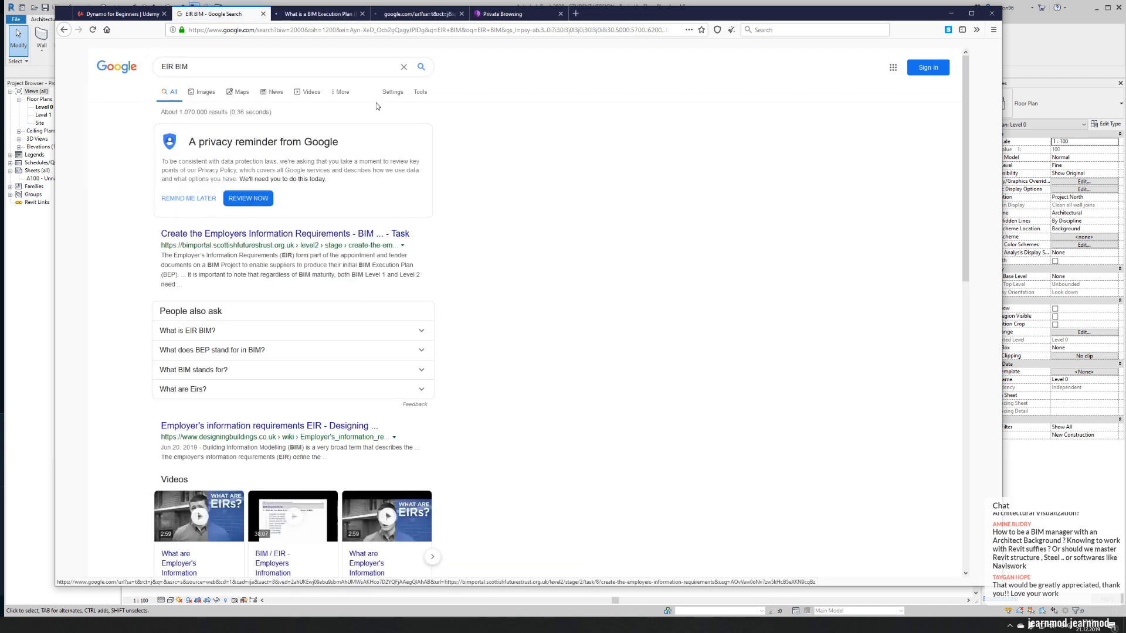
- Look through the NBS article on BIM Execution Plans and return to the Level 0 floor plan in Revit
left_click(312, 14)
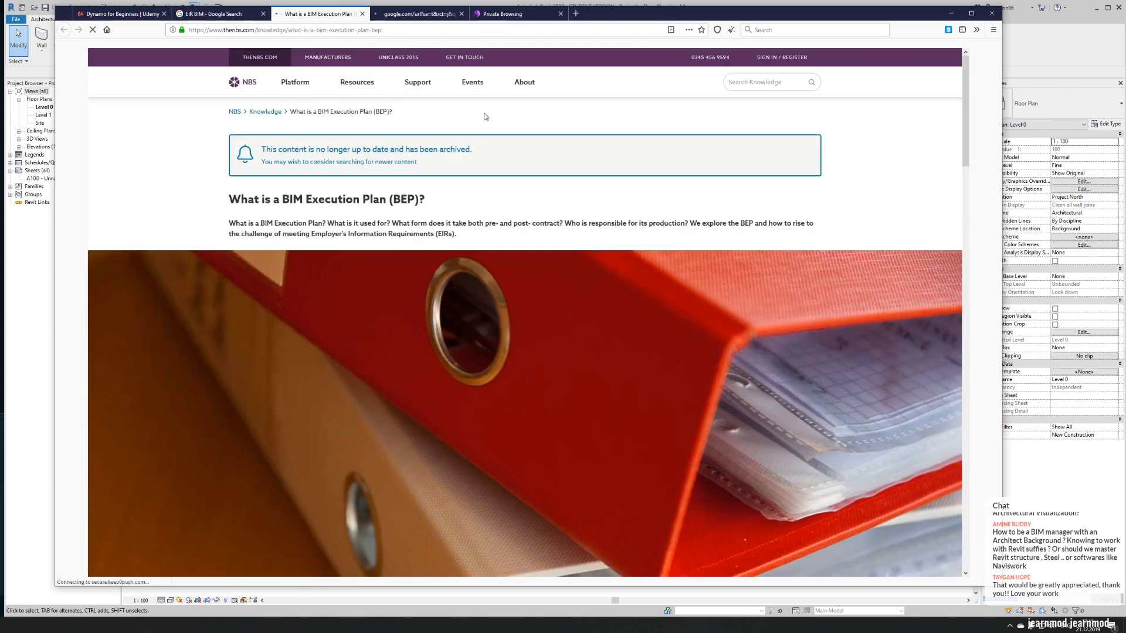
scroll(401, 313, "down", 5)
scroll(401, 313, "down", 15)
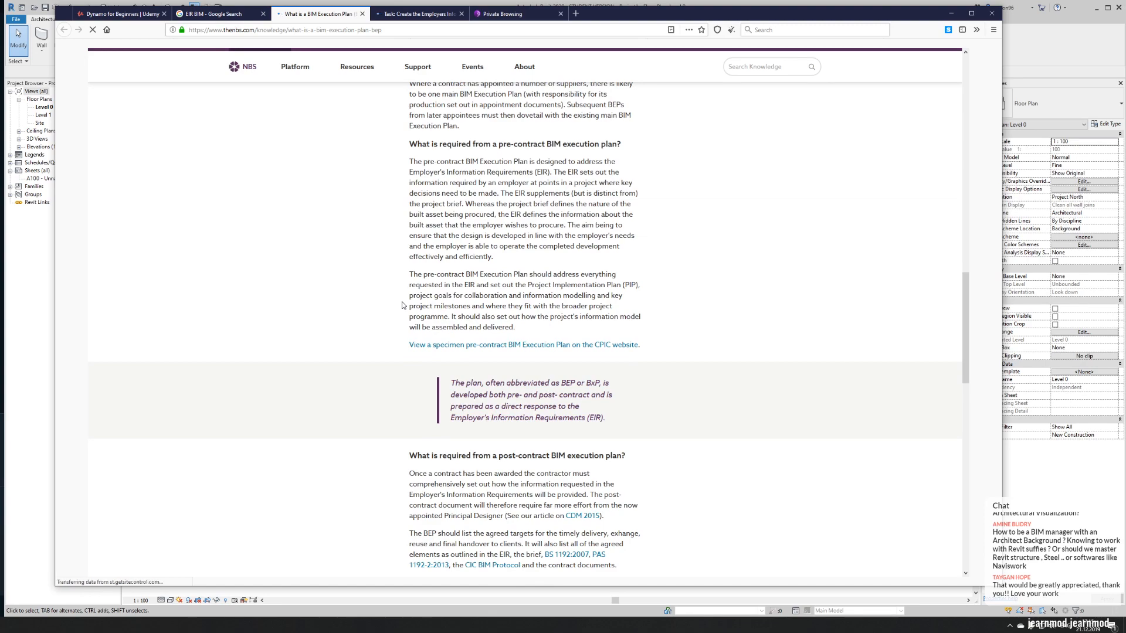
scroll(403, 305, "down", 11)
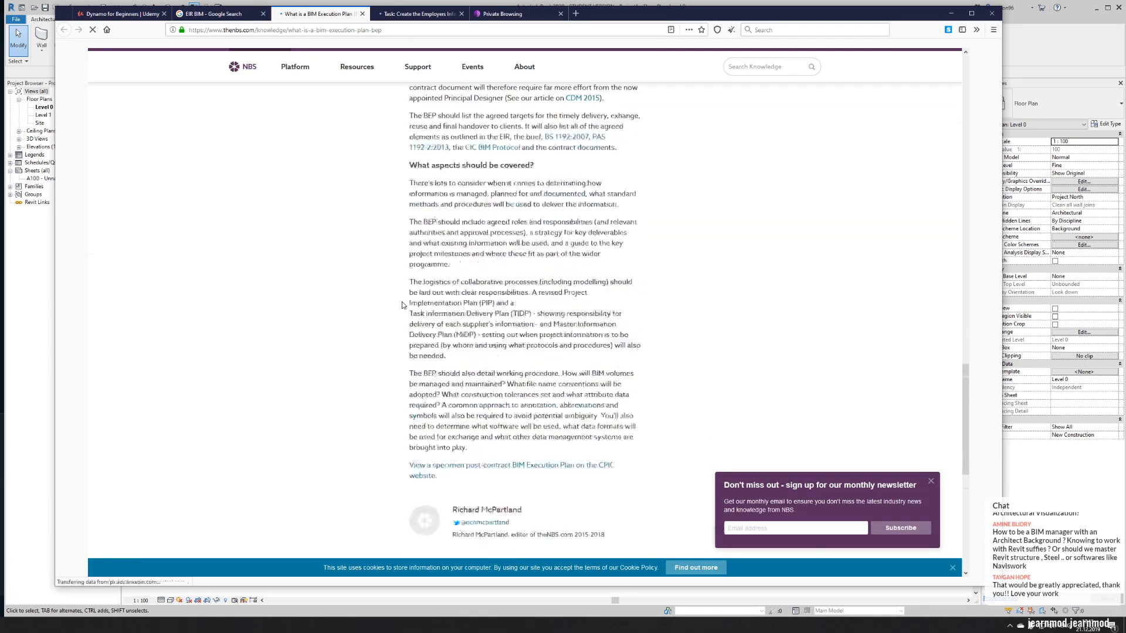
scroll(402, 305, "up", 4)
scroll(402, 305, "up", 12)
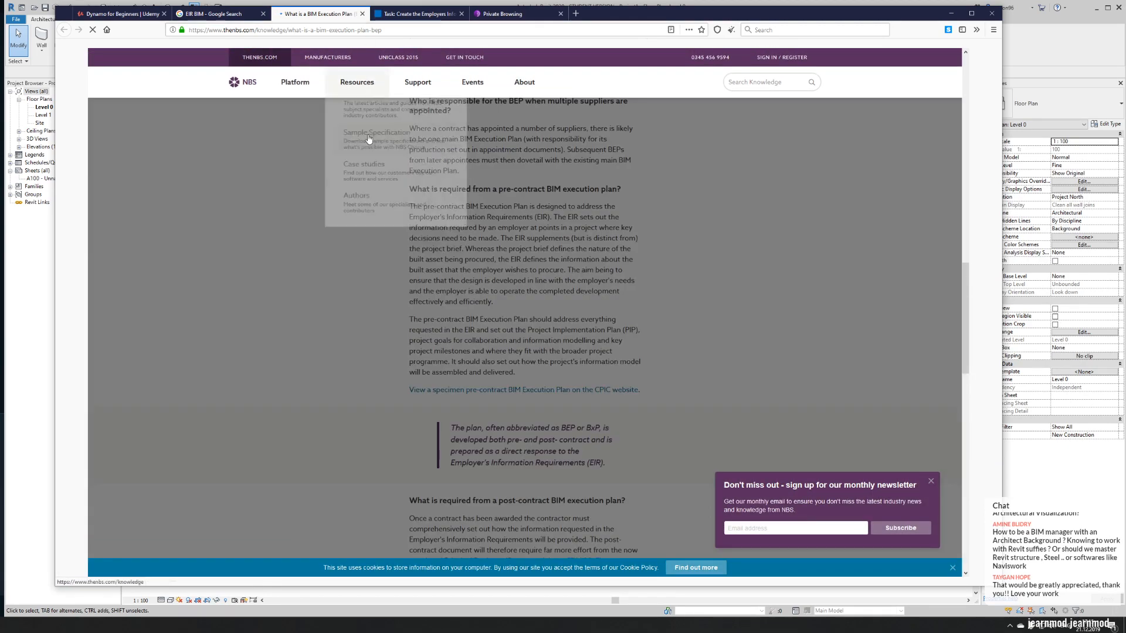
scroll(336, 295, "up", 4)
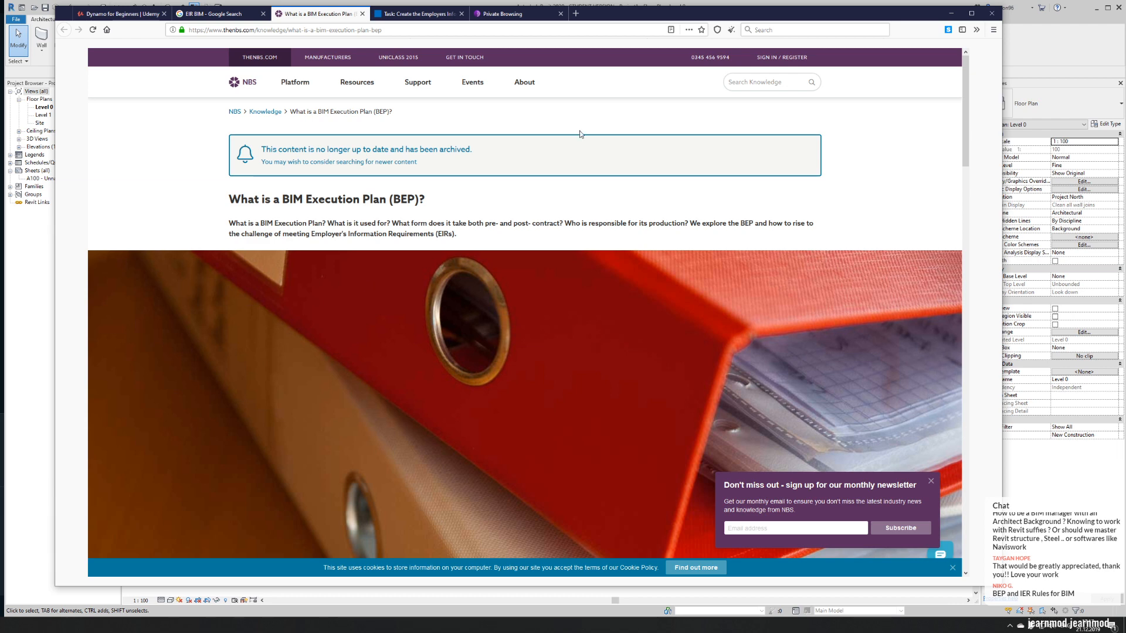
left_click(952, 13)
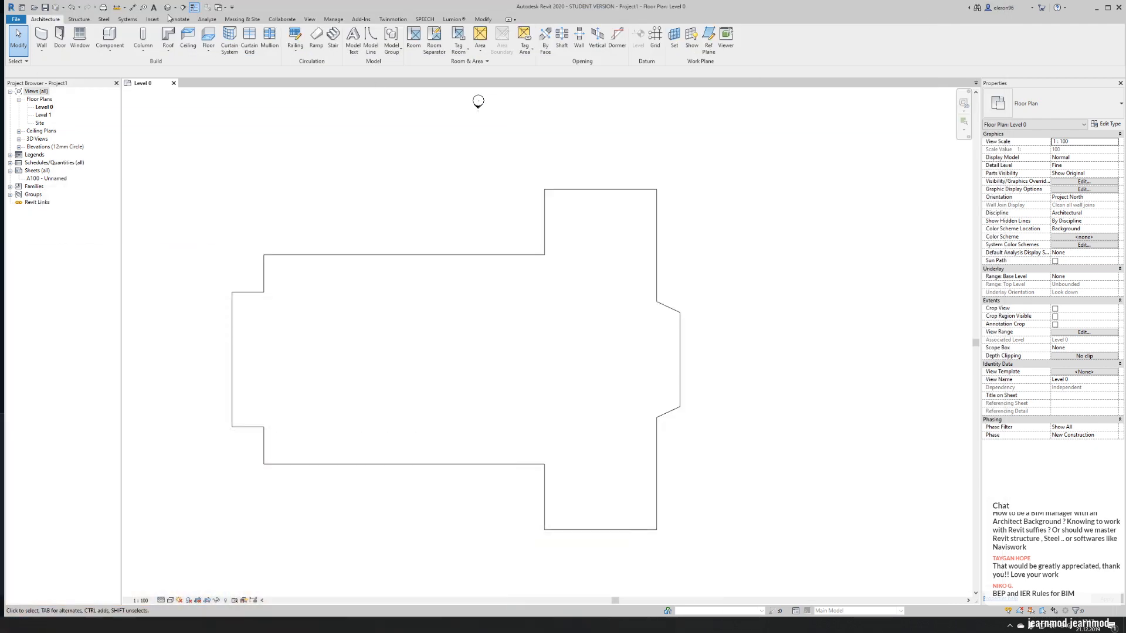
left_click(82, 20)
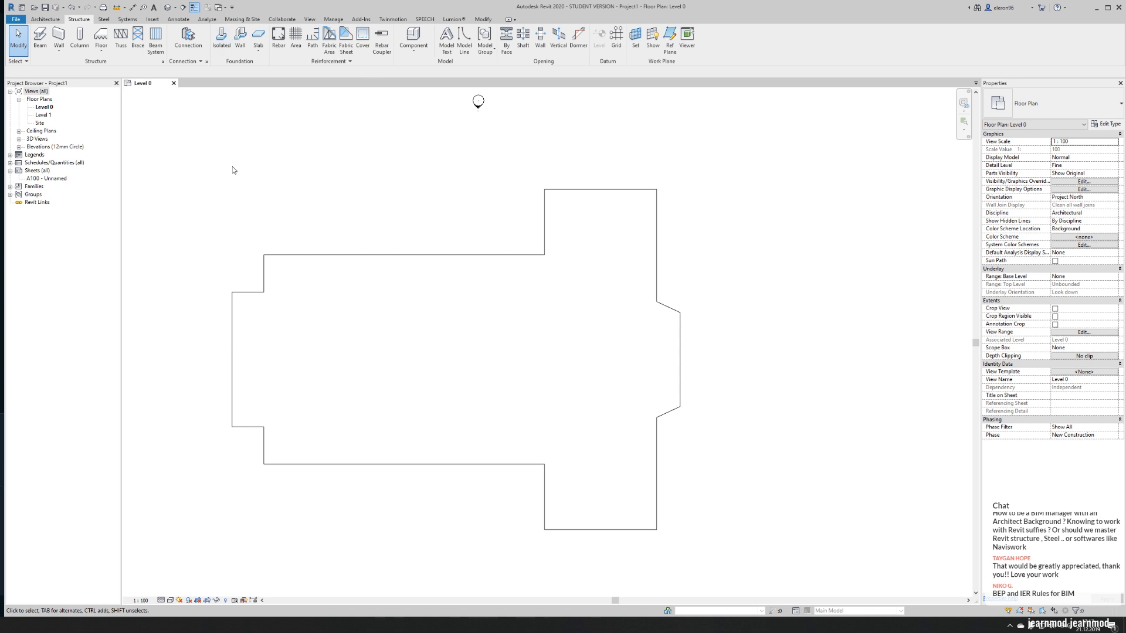
left_click(46, 20)
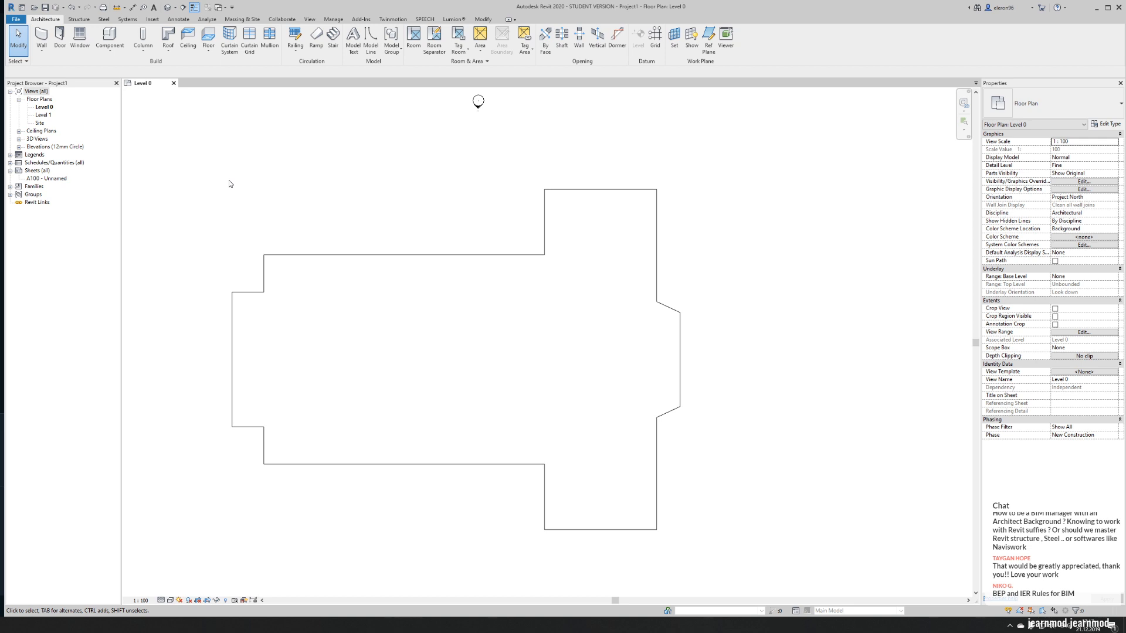
left_click(127, 19)
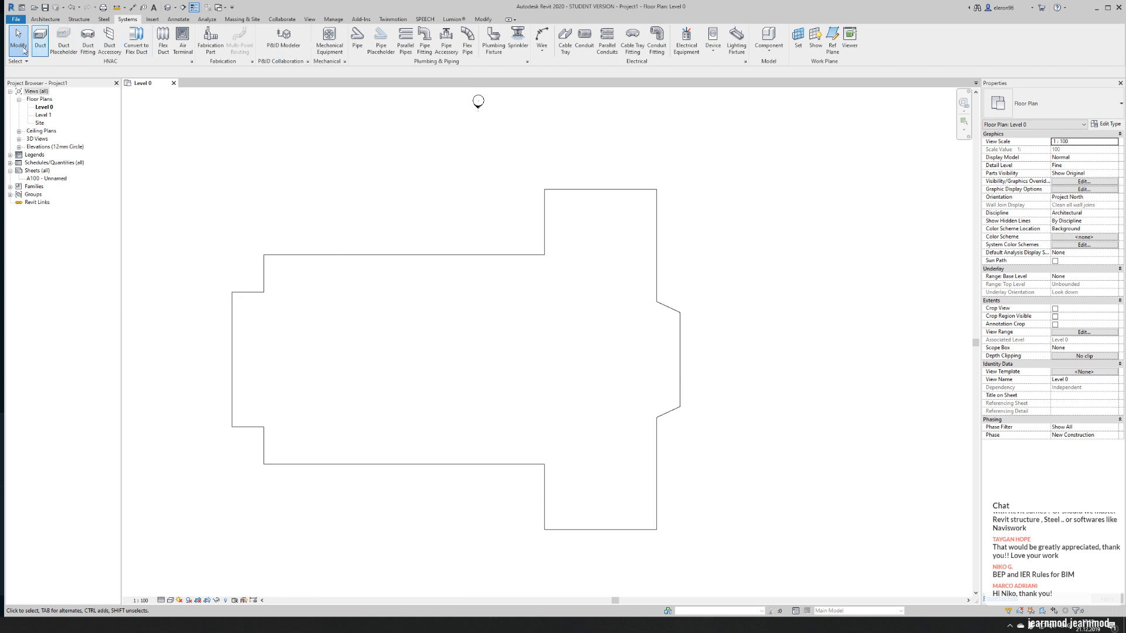
left_click(46, 18)
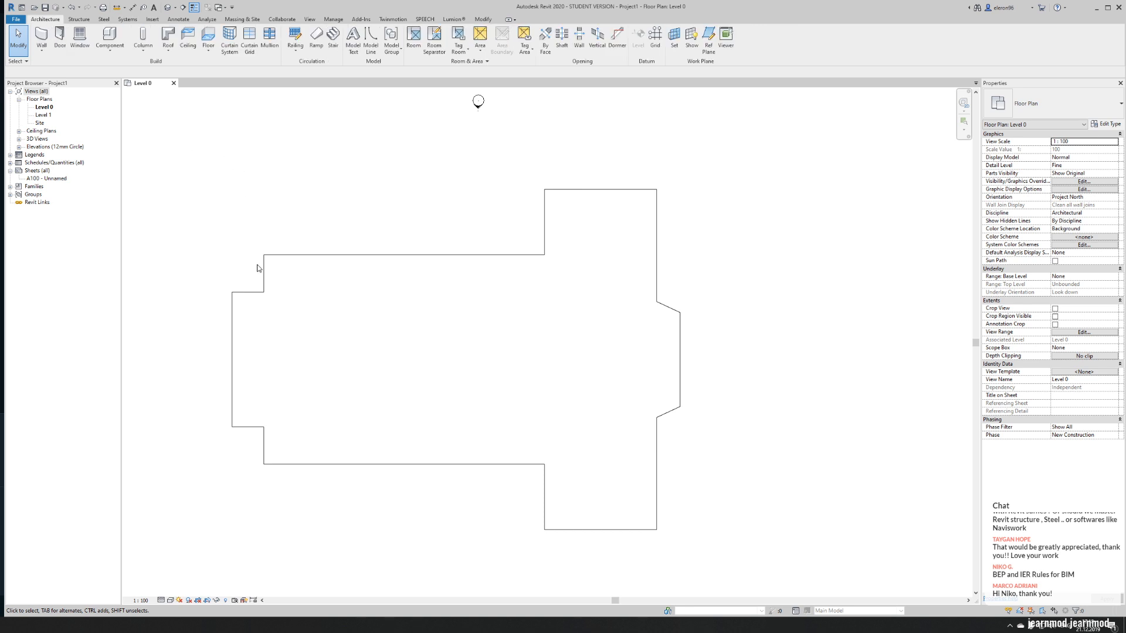
left_click(256, 294)
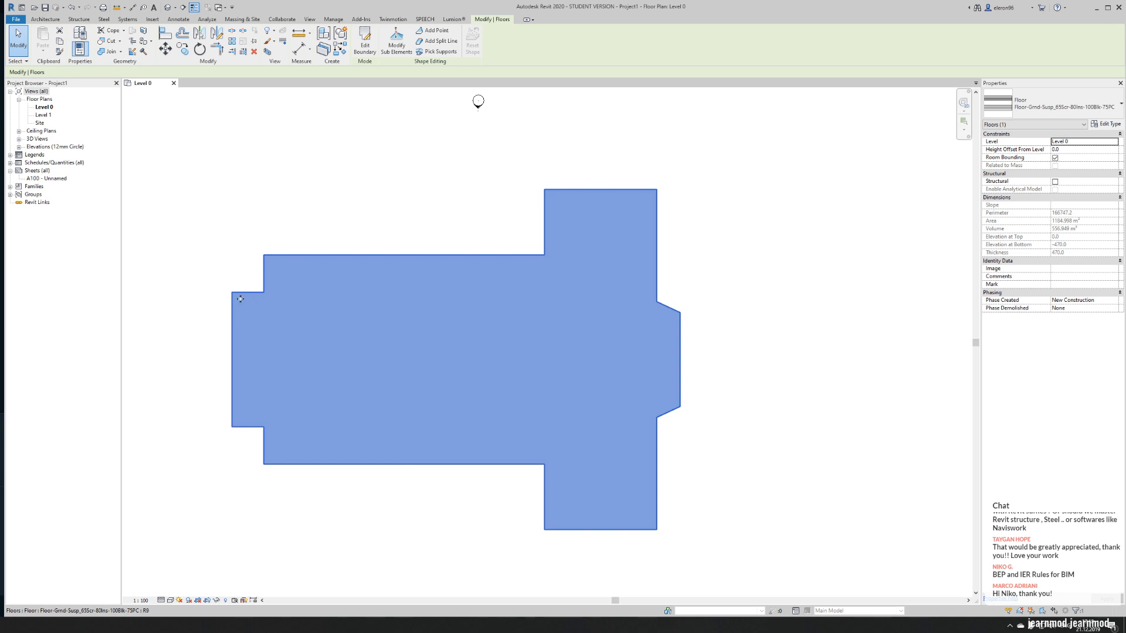
left_click(363, 217)
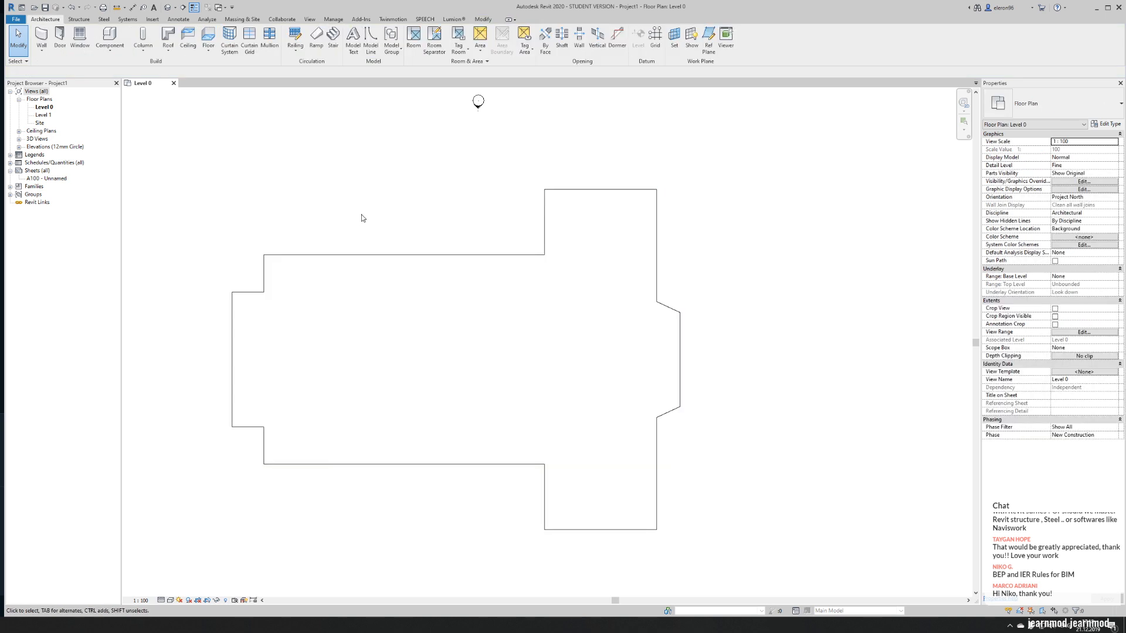
- Start the Wall tool and view the church facade in the Assassin's Creed game as a reference before returning to Revit
left_click(39, 40)
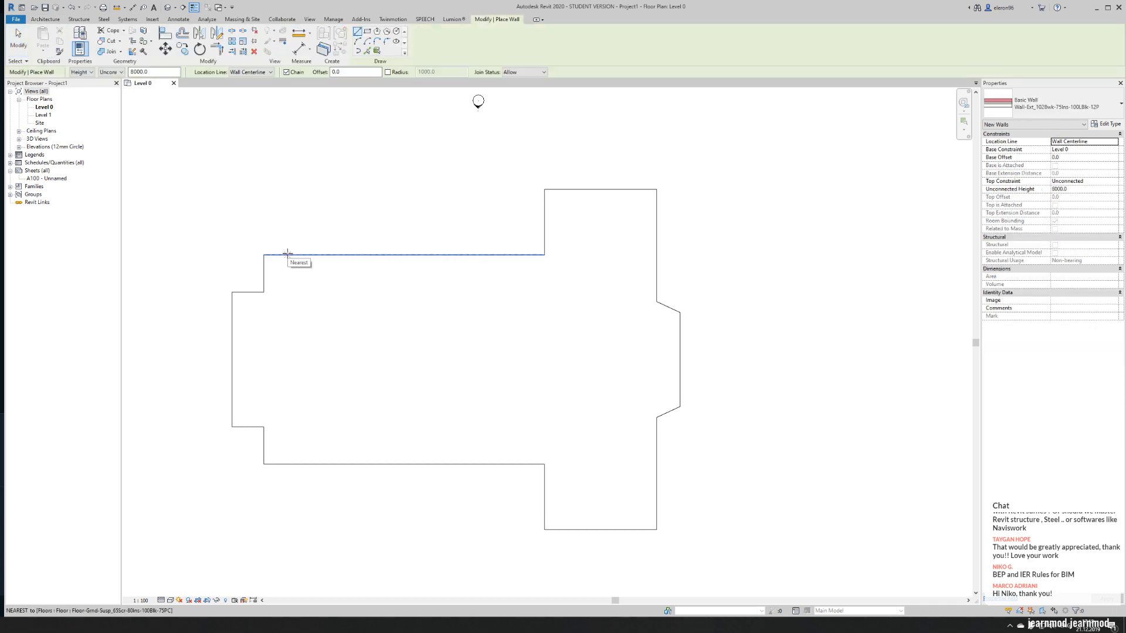
left_click(88, 625)
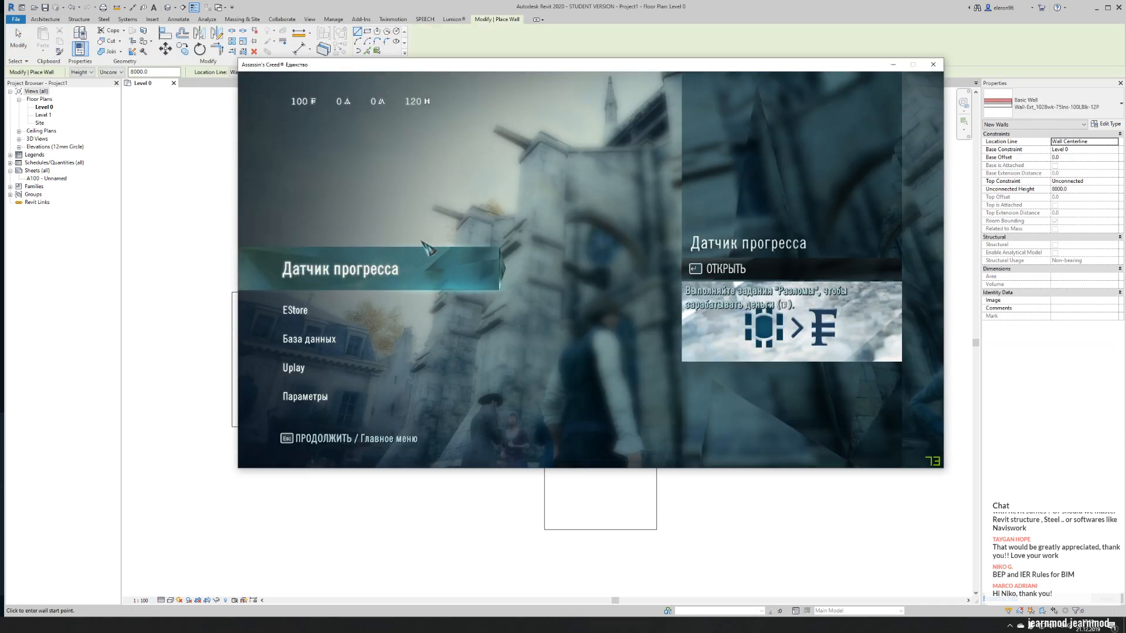
key("Escape")
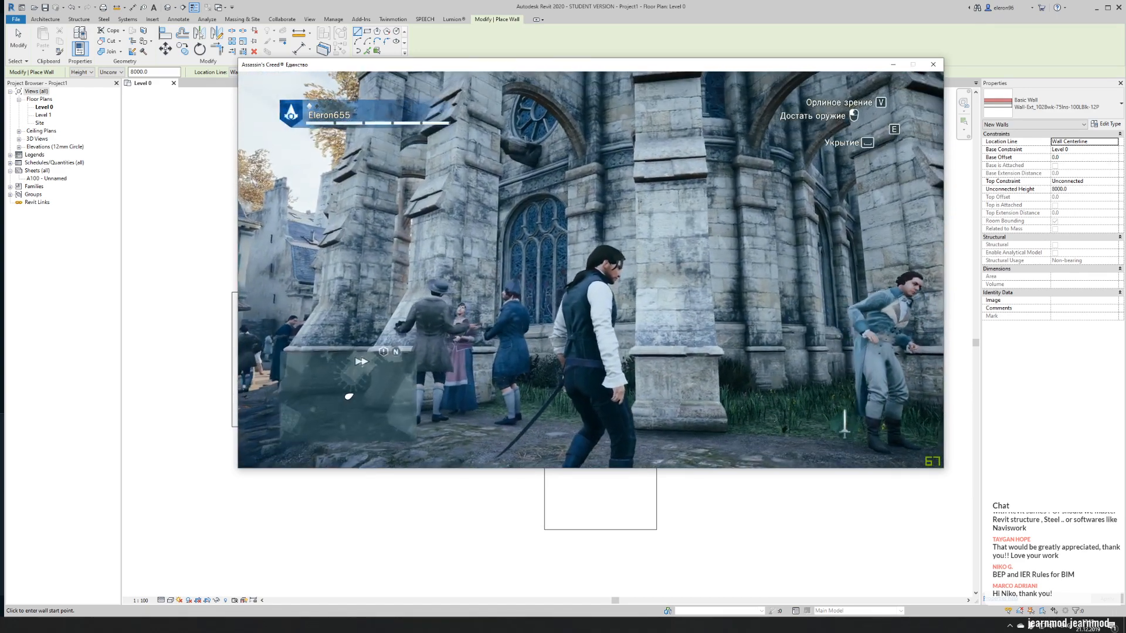
key("a")
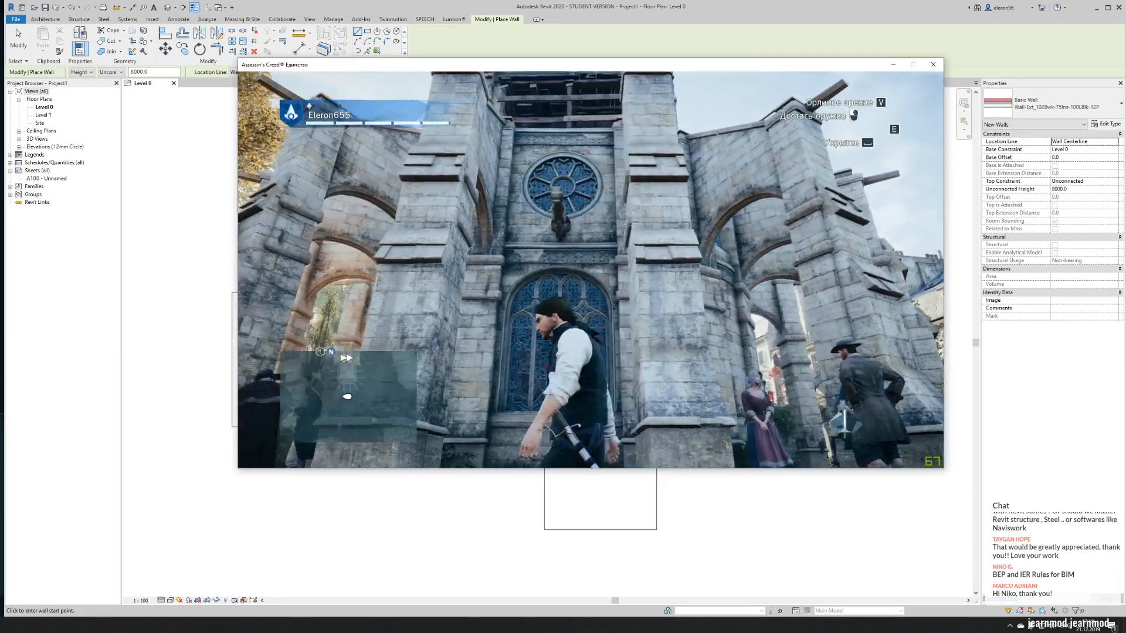
key("Escape")
key("Escape")
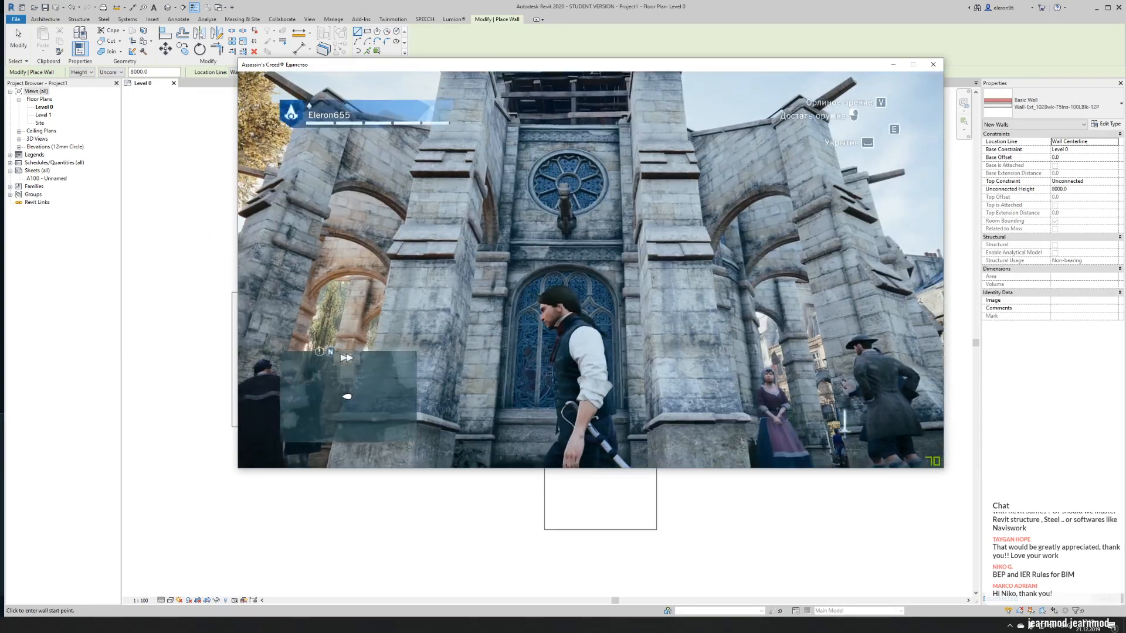
key("alt+Tab")
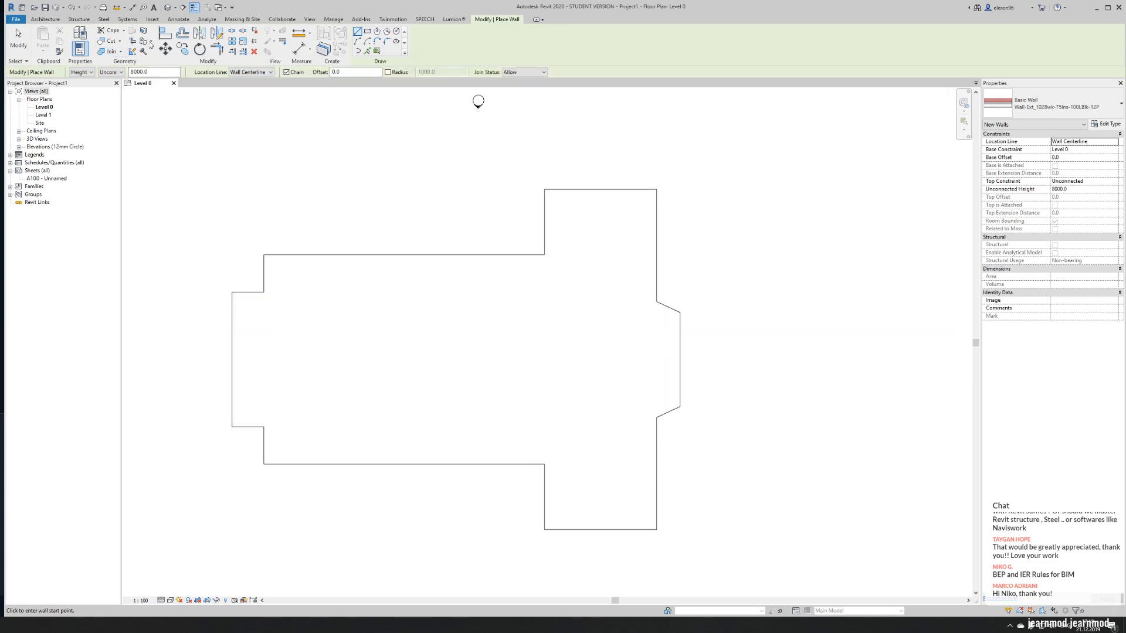
- Set the new wall's type to Wall-Ret_300Con and its location line to Finish Face: Exterior
left_click(1050, 106)
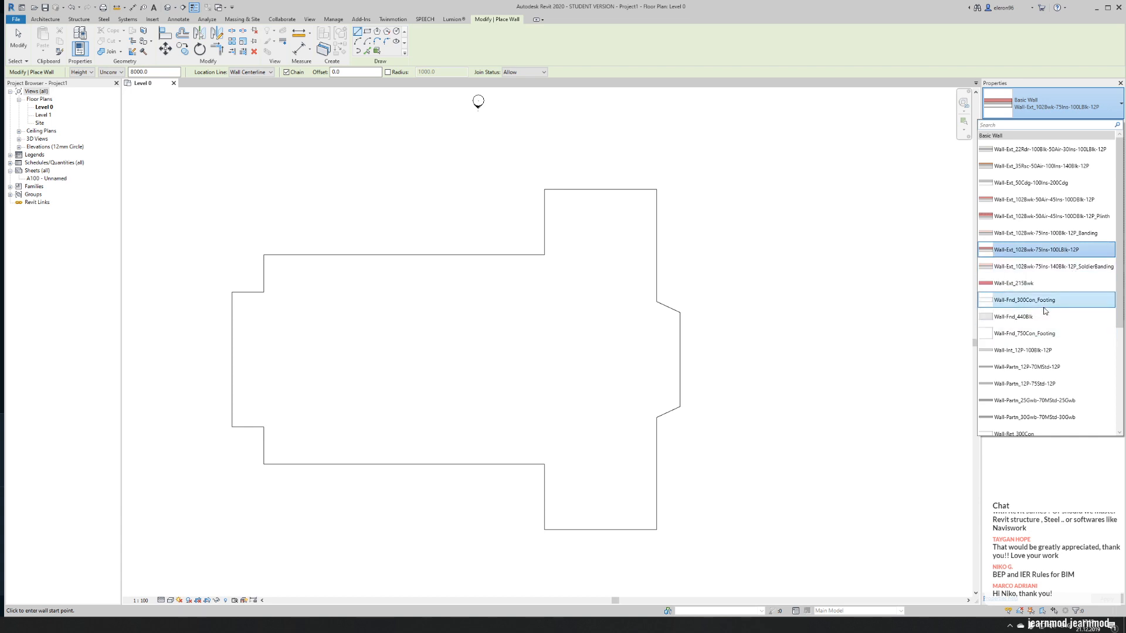
scroll(1046, 328, "down", 1)
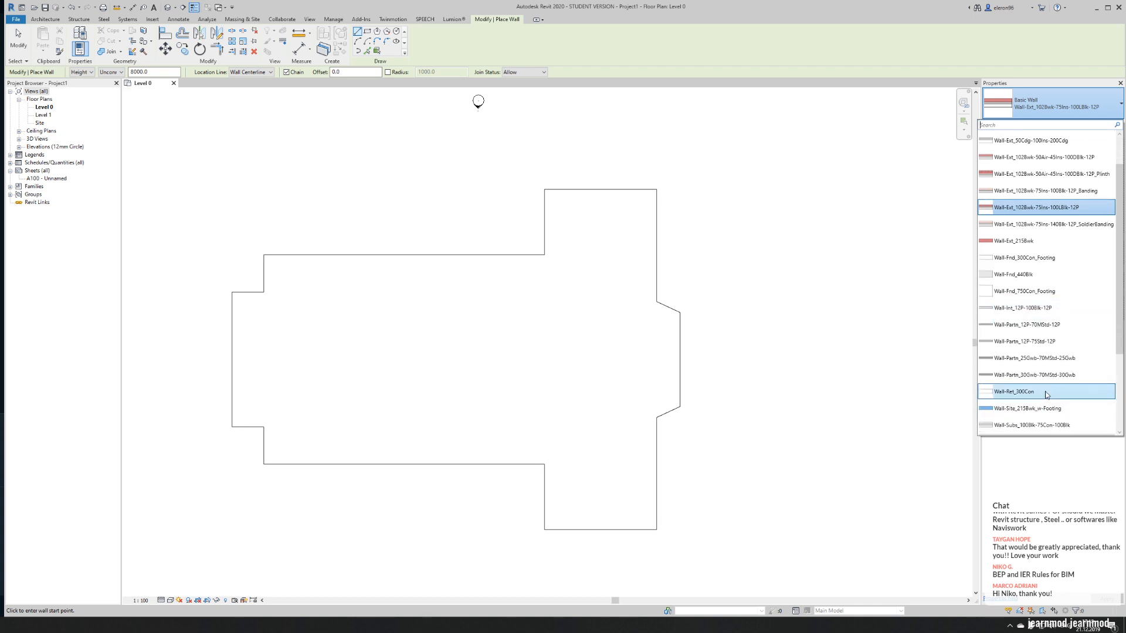
left_click(1047, 393)
middle_click_drag(308, 345, 273, 365)
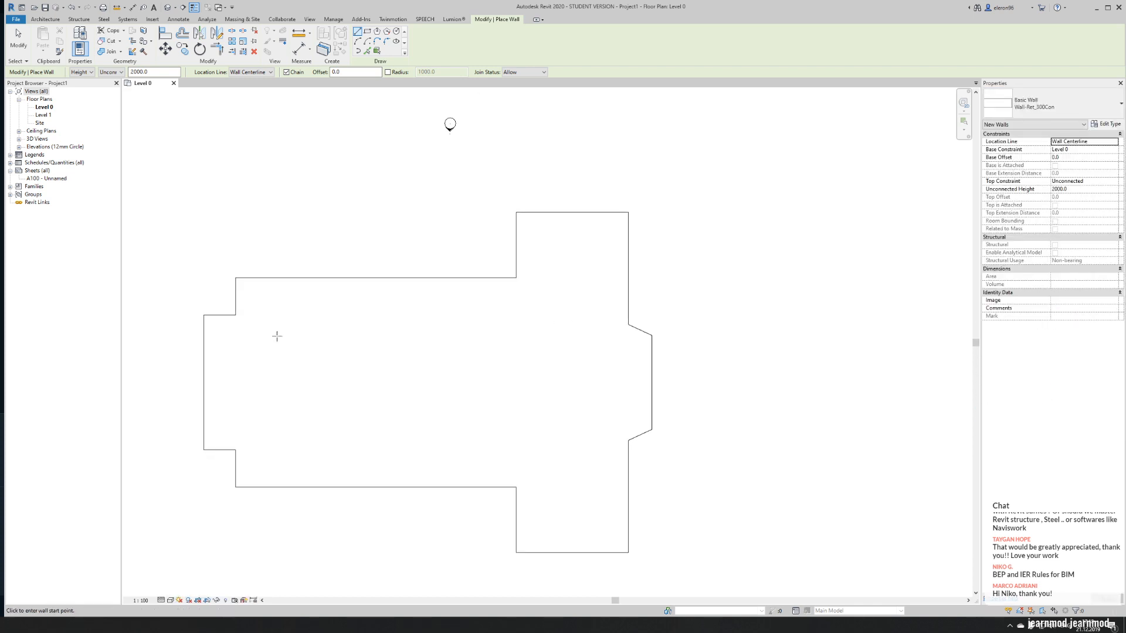
scroll(237, 295, "up", 2)
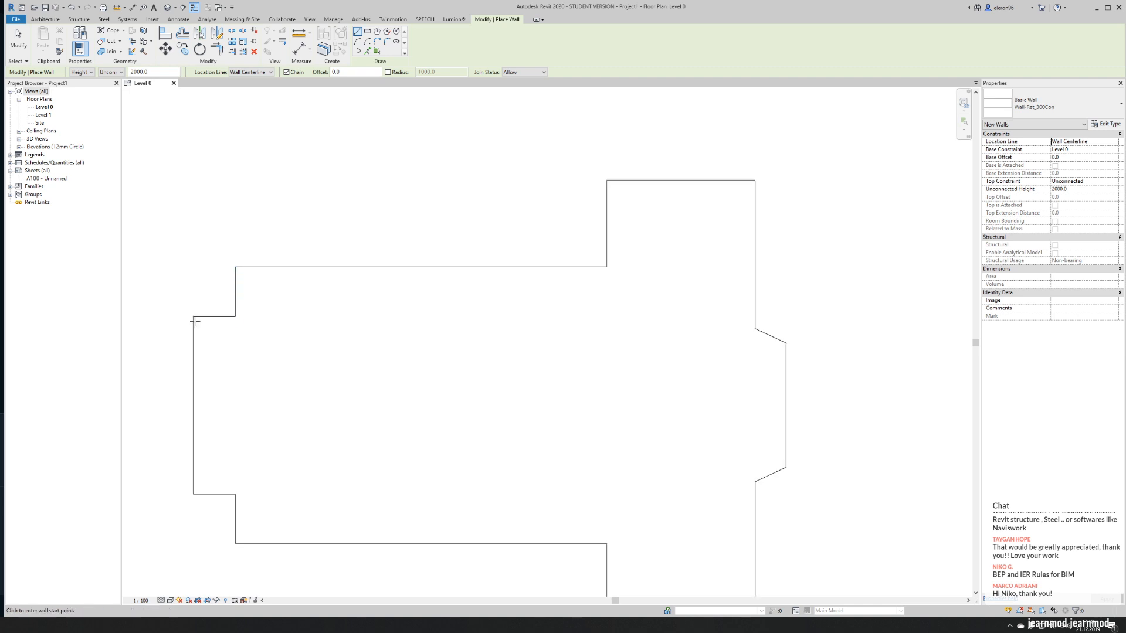
left_click(251, 72)
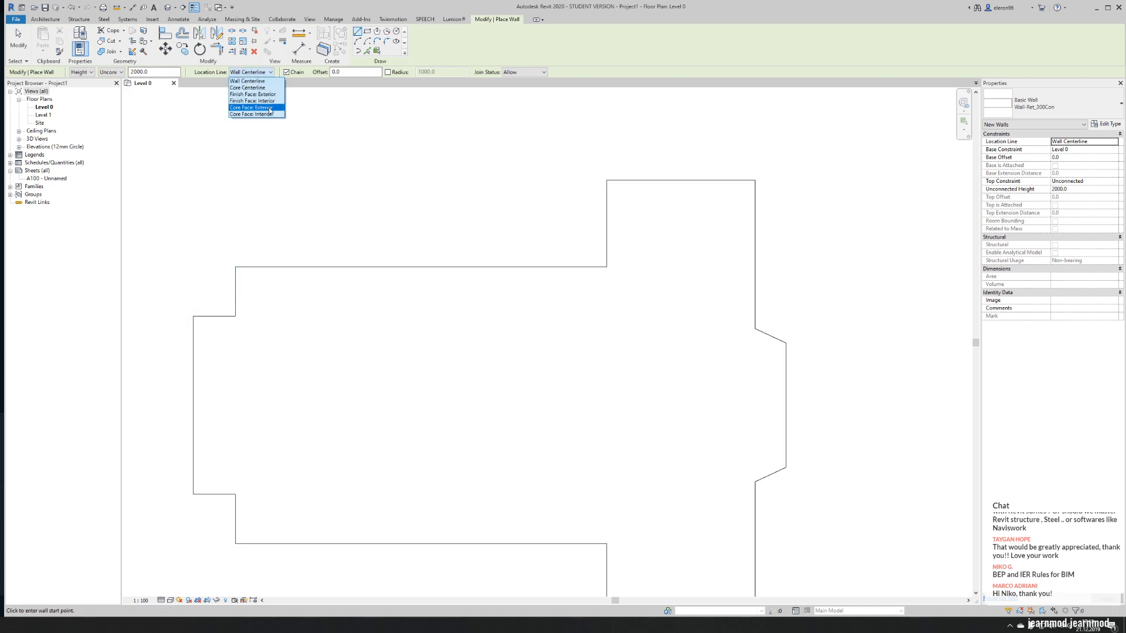
left_click(272, 96)
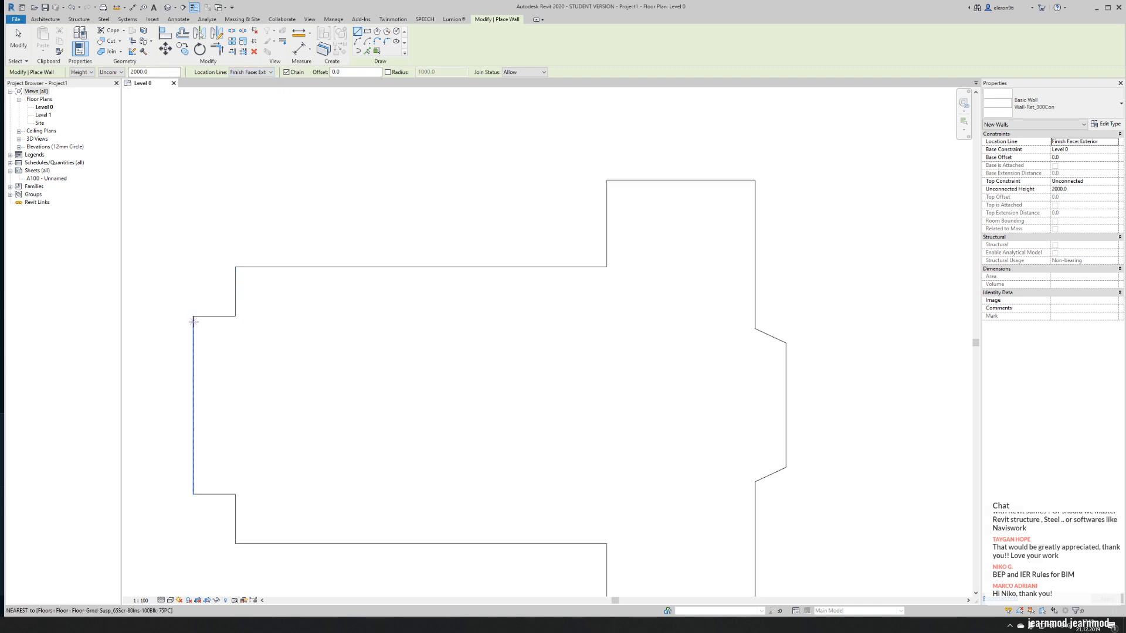
- Draw the exterior walls along the floor's upper outline, from the narrow west end around the upper transept to the angled east apse
left_click(236, 317)
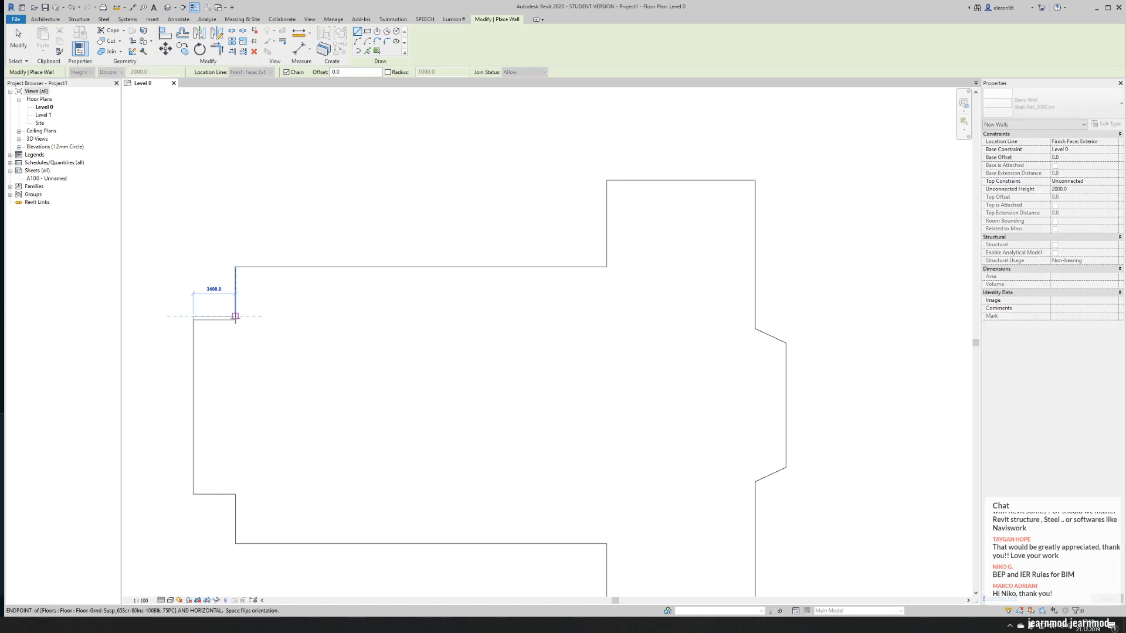
left_click(235, 267)
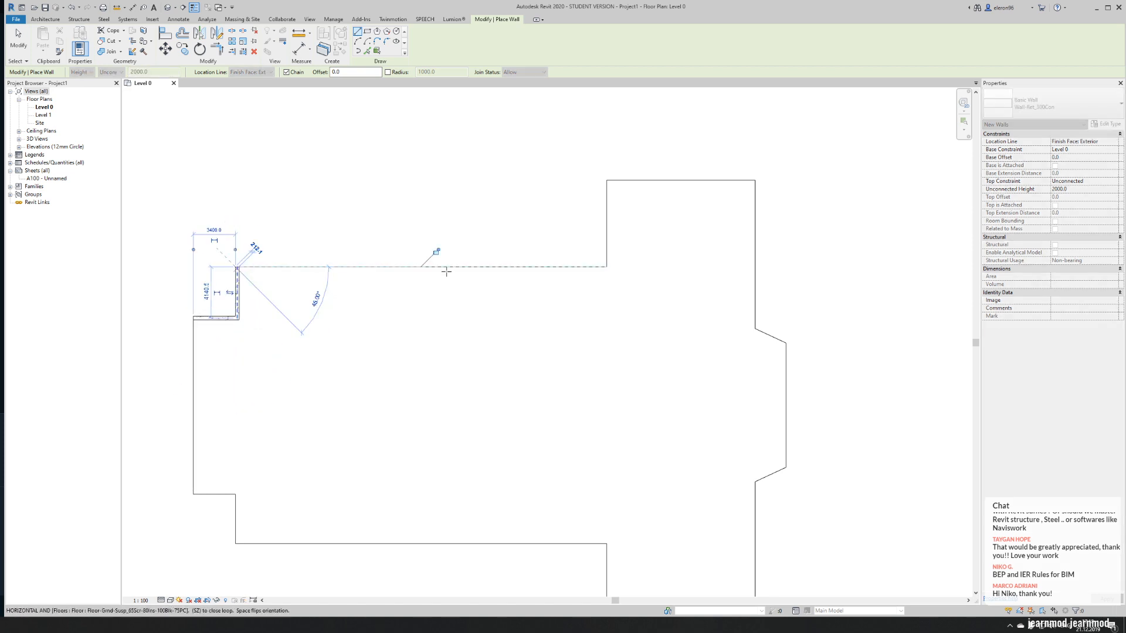
left_click(606, 267)
left_click(606, 180)
left_click(754, 180)
left_click(754, 328)
left_click(786, 345)
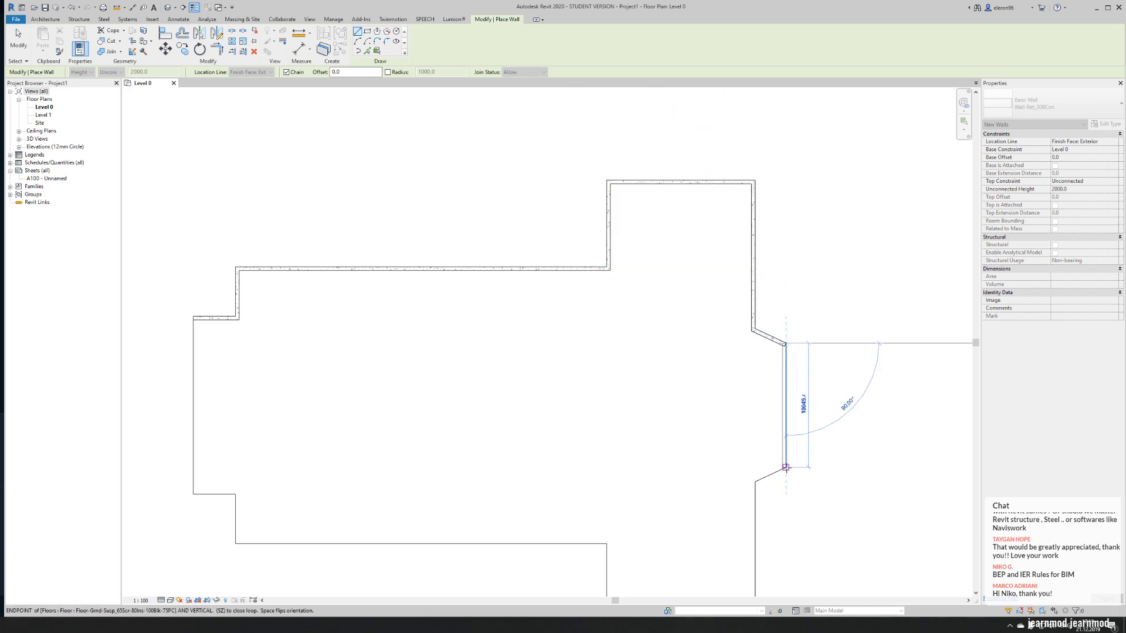
scroll(716, 436, "down", 2)
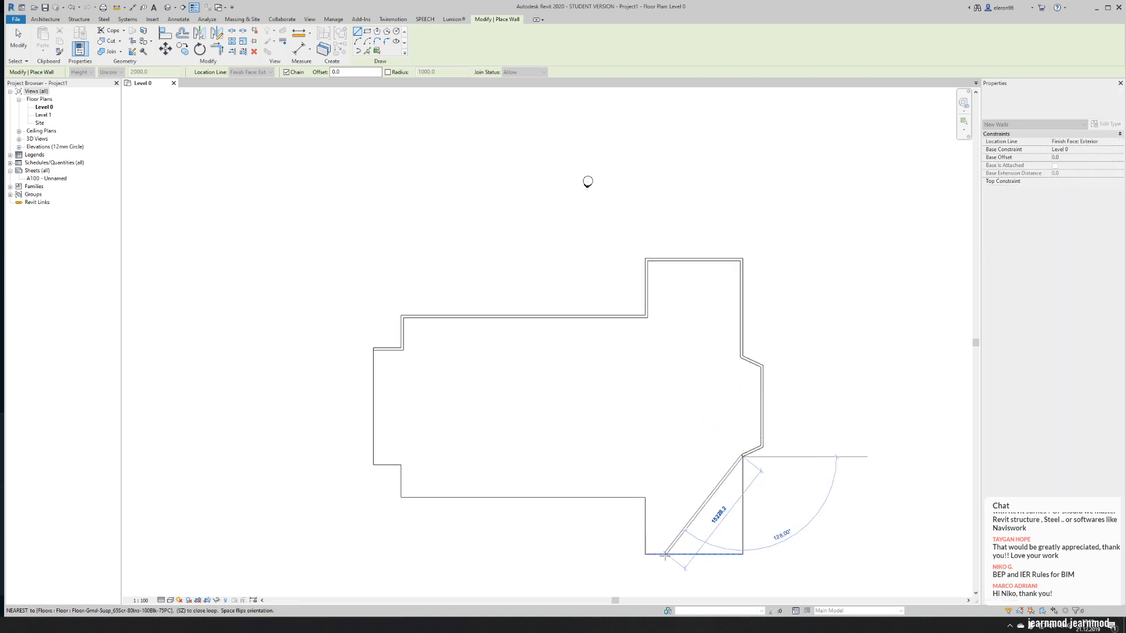
scroll(664, 554, "up", 2)
- Continue the exterior walls around the lower transept and nave, closing the loop at the west end, and finish the Wall tool
left_click(783, 551)
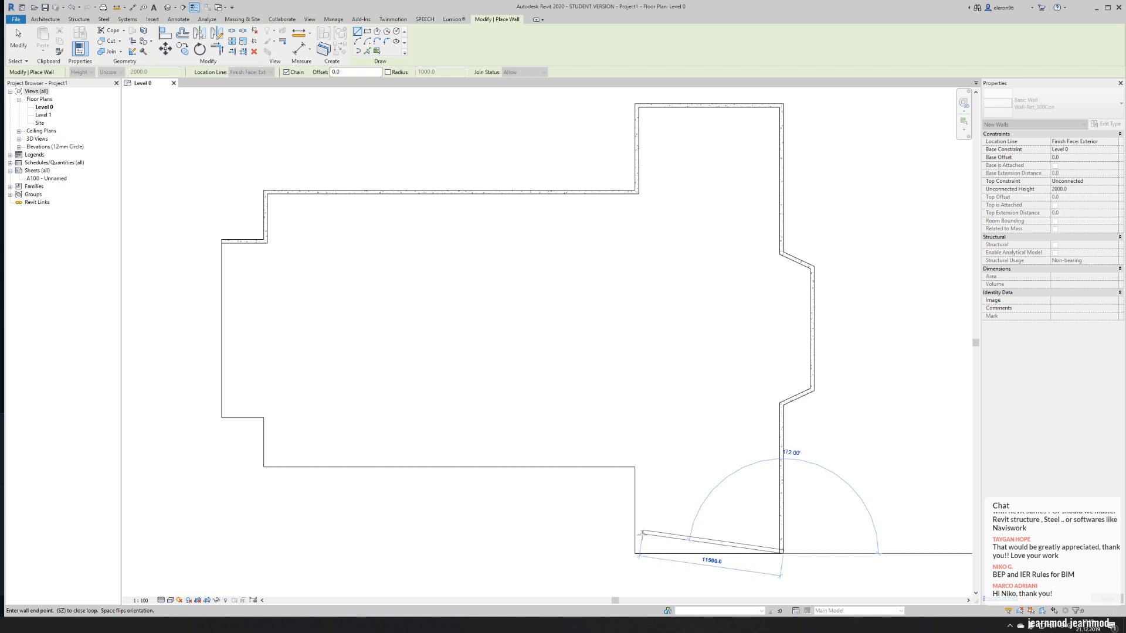
left_click(636, 552)
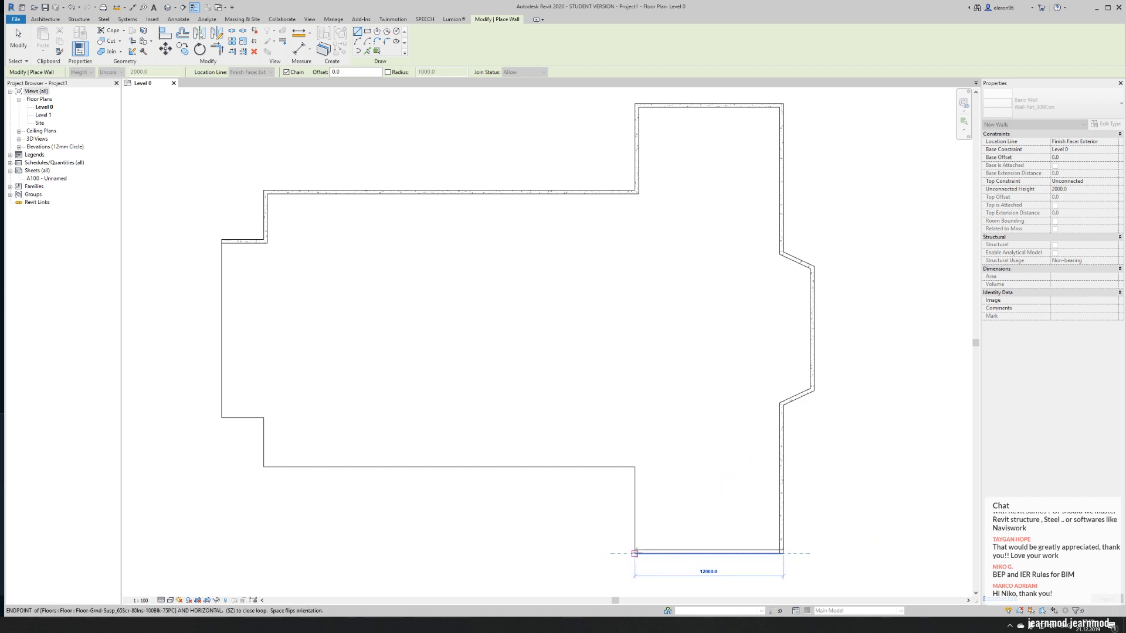
left_click(636, 467)
left_click(264, 468)
left_click(265, 417)
left_click(221, 417)
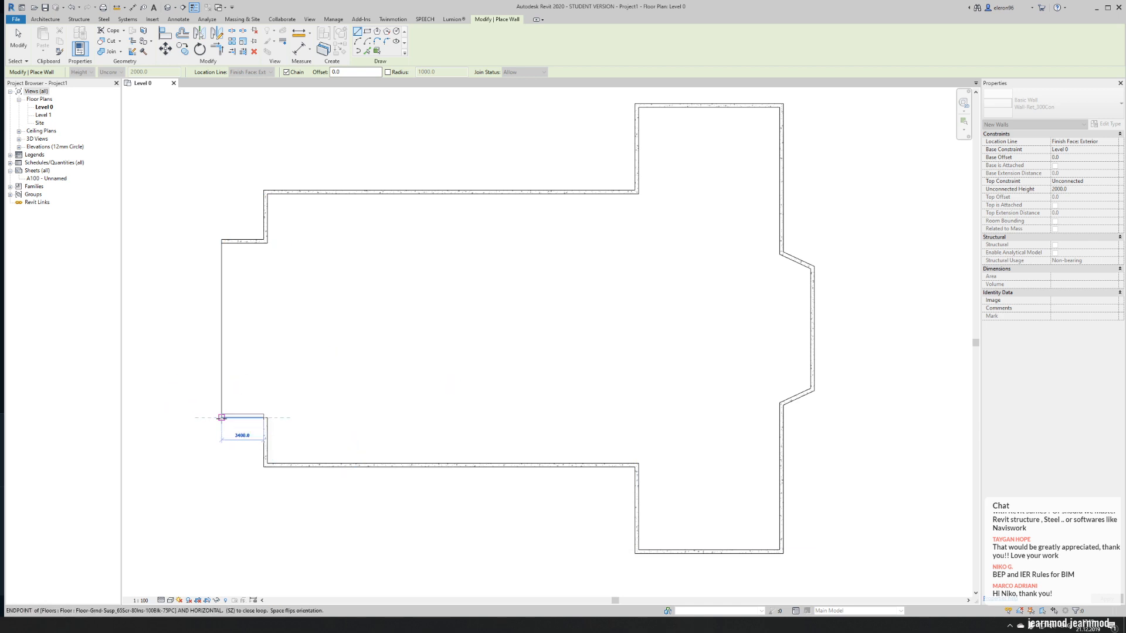
left_click(222, 240)
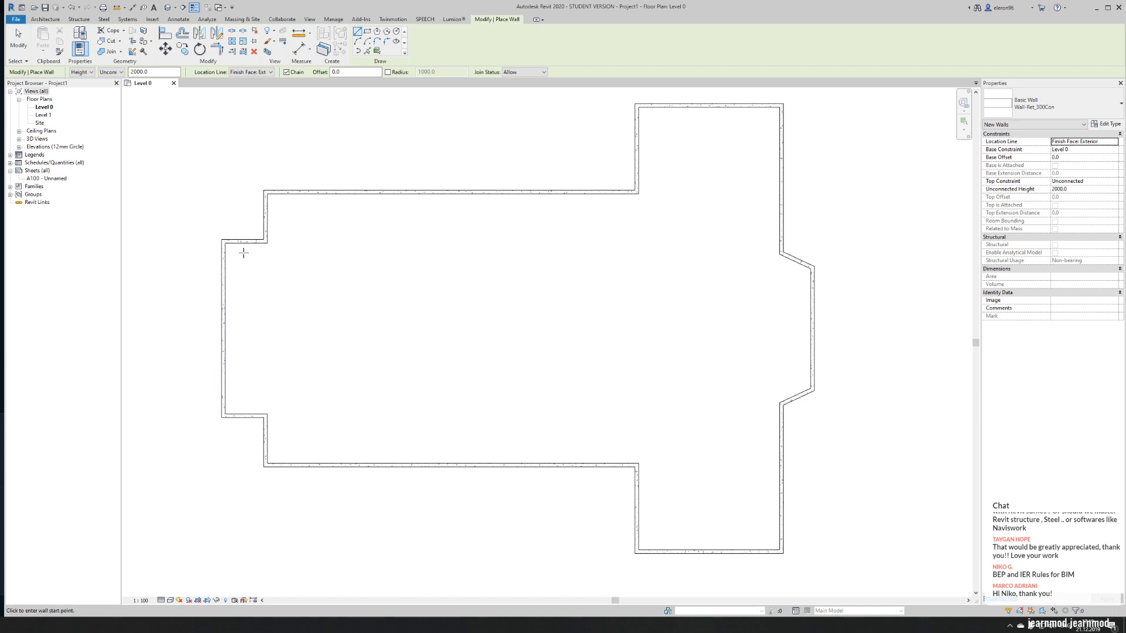
key("Escape")
key("Escape")
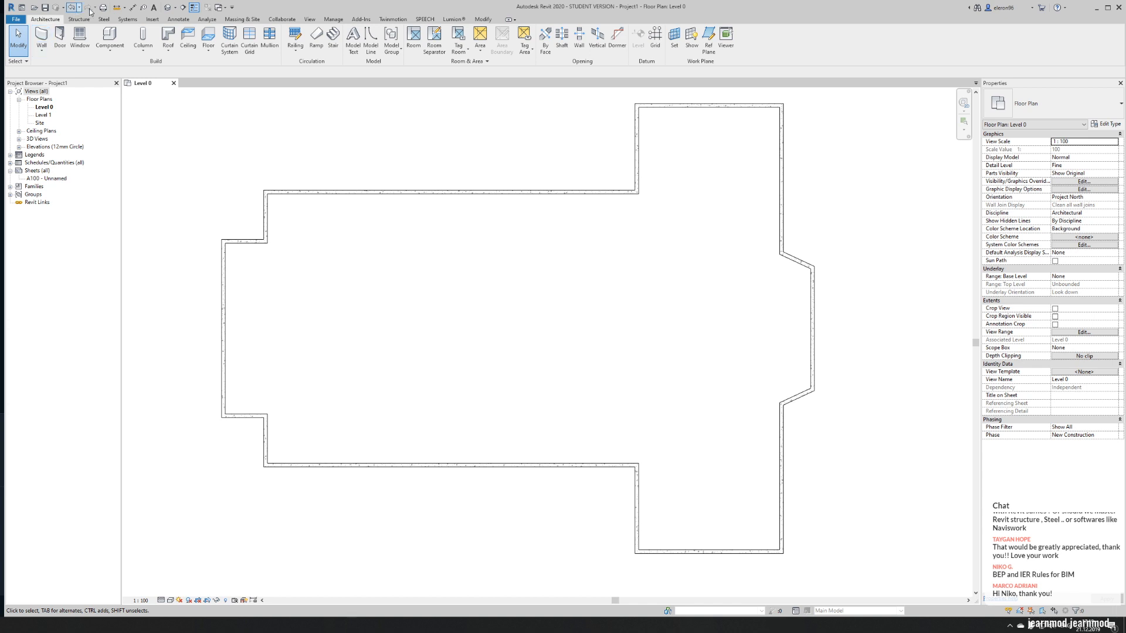
- Open the default 3D view, select the whole chain of exterior walls and set their unconnected height to 8000
left_click(167, 9)
middle_click_drag(322, 371, 468, 366, "shift")
key("Tab")
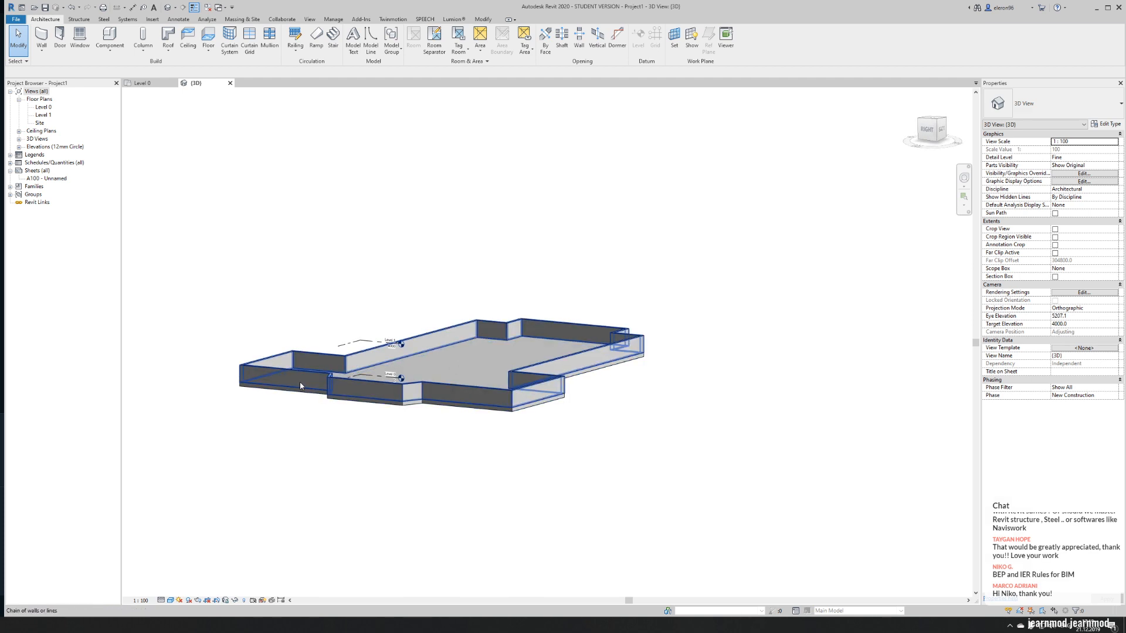
key("Tab")
left_click(316, 370)
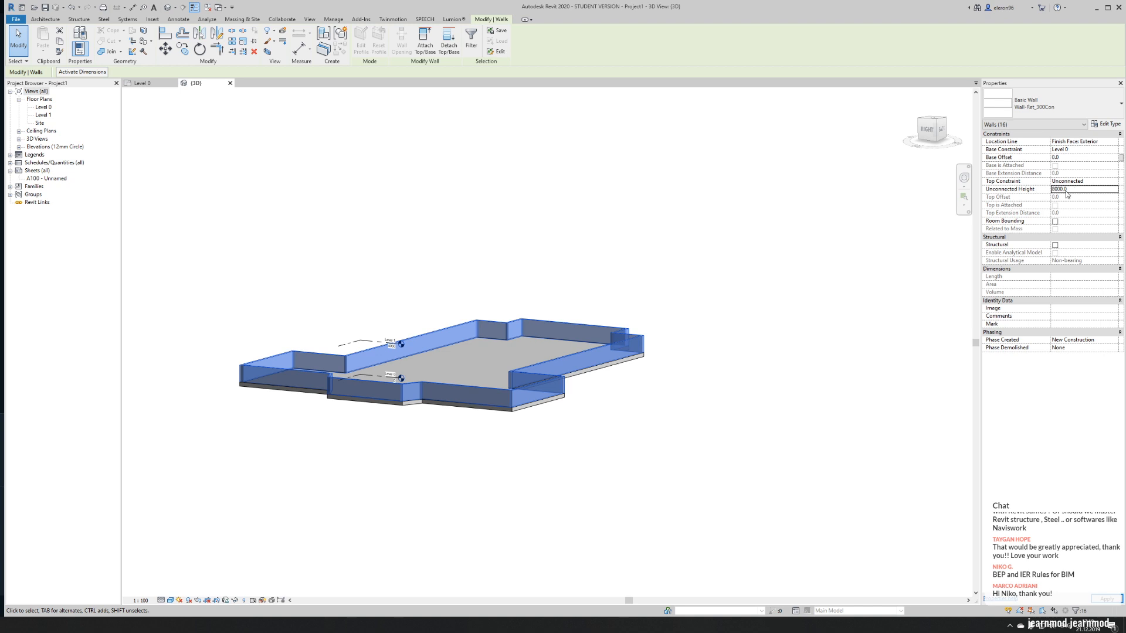
middle_click_drag(717, 490, 433, 531, "shift")
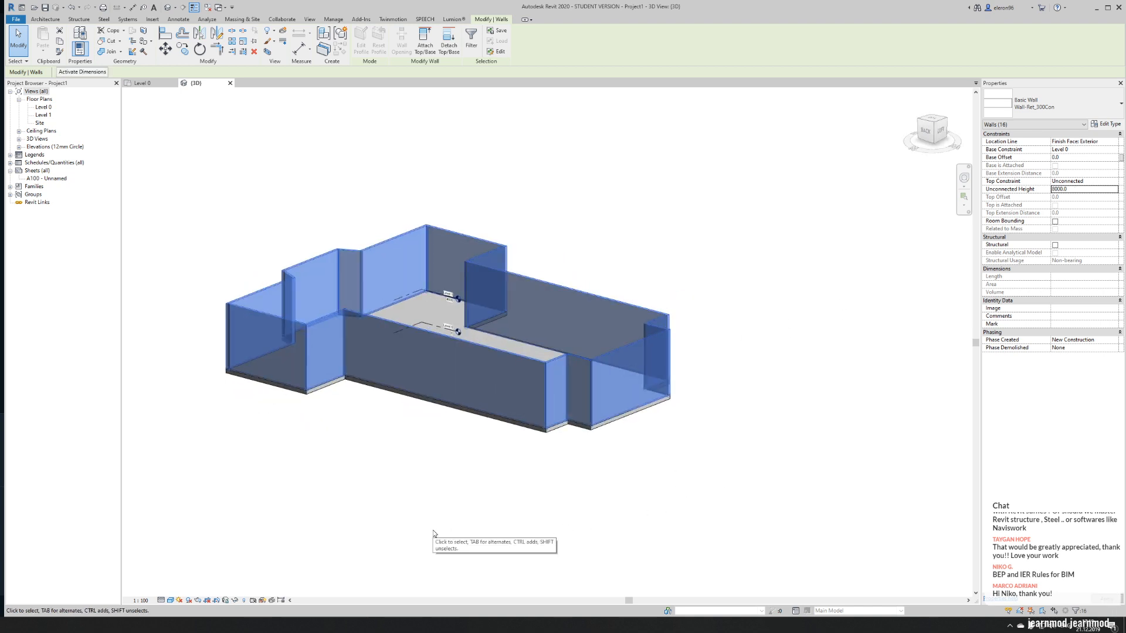
left_click(433, 531)
middle_click_drag(404, 457, 605, 454, "shift")
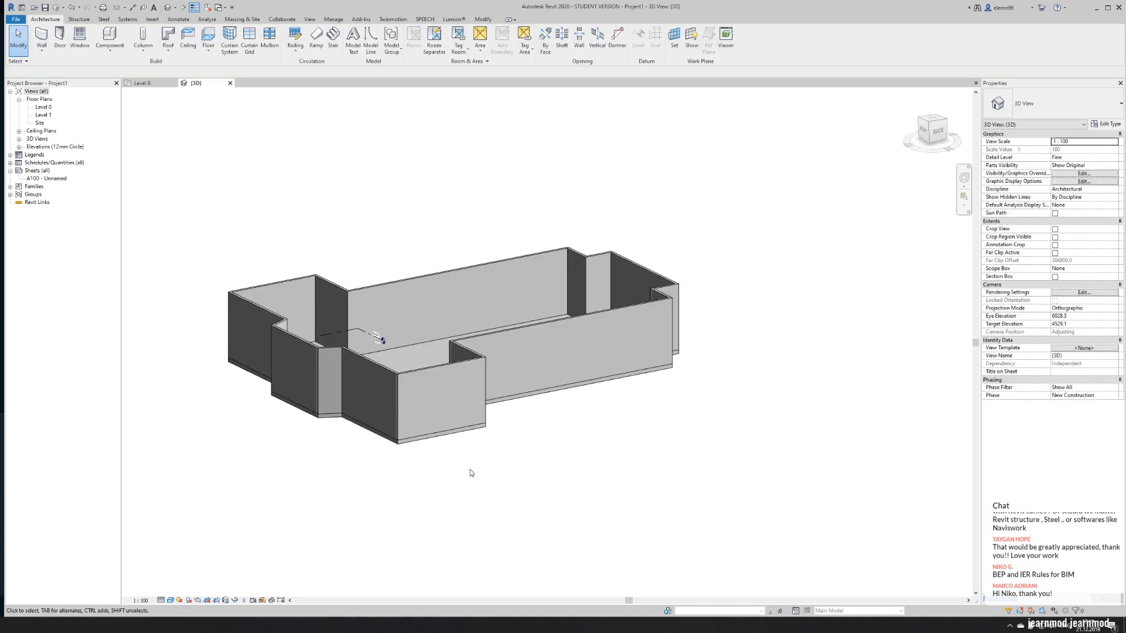
- Switch to the Assassin's Creed game to examine the church's buttresses and side walls as a reference, and return to Revit
key("alt+Tab")
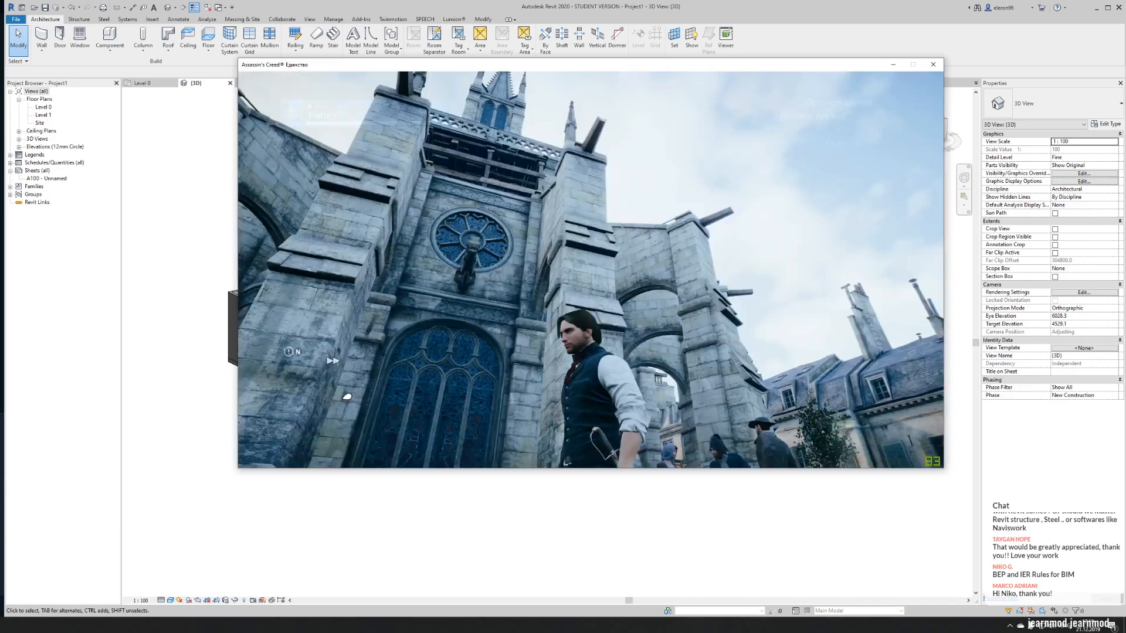
key("a")
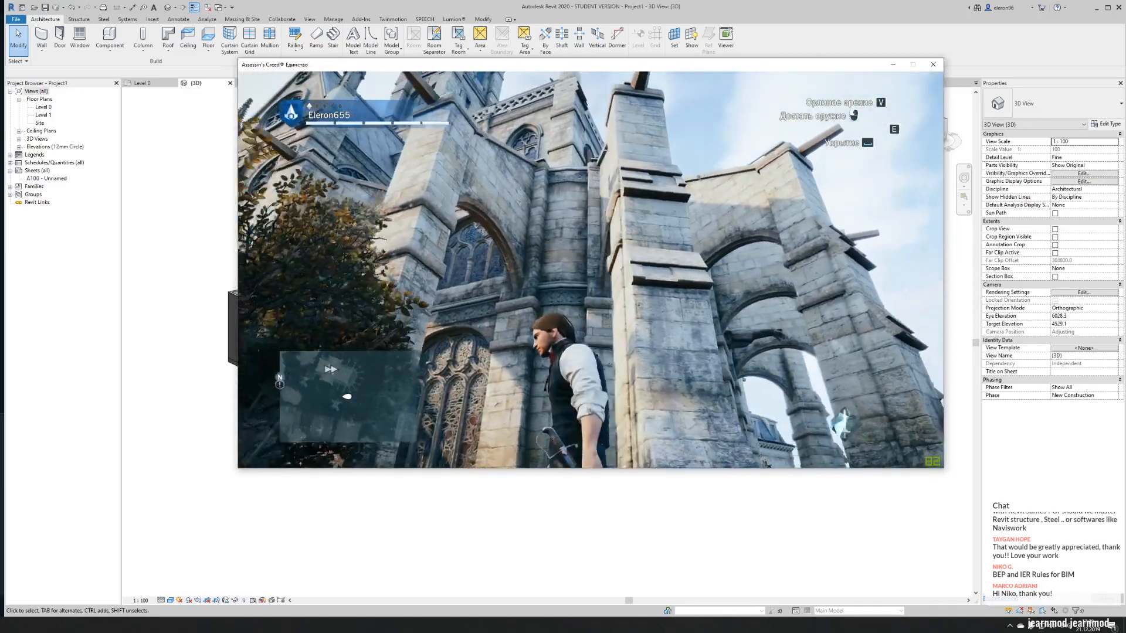
key("s")
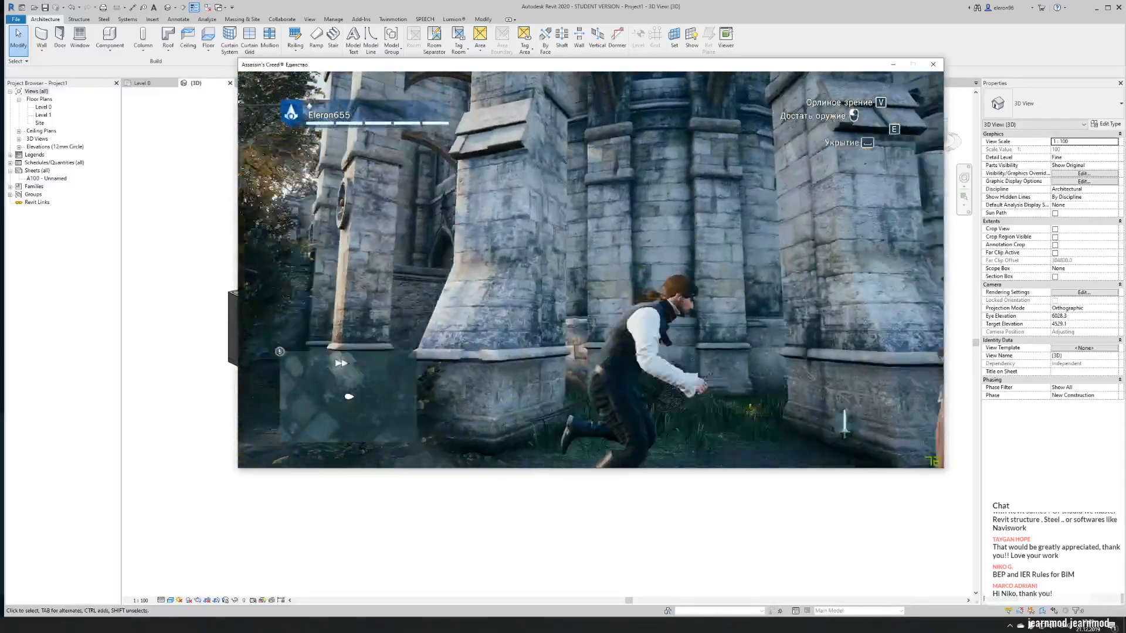
key("Escape")
left_click(318, 537)
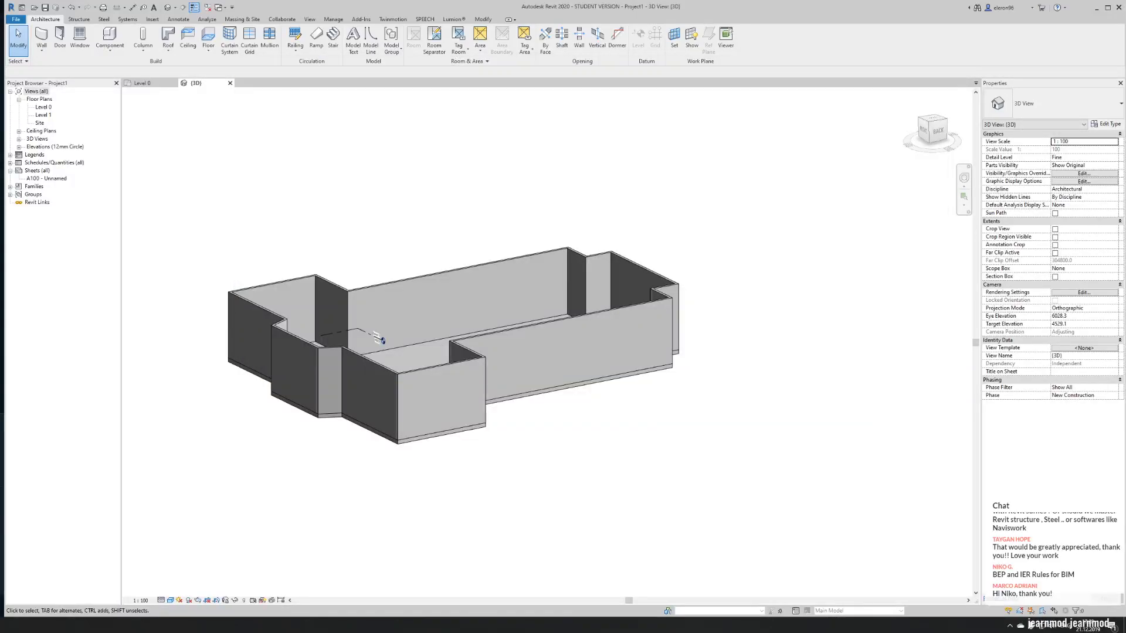
- Switch to the browser, look through the open BIM pages and the EIR BIM search, and return to Revit
key("alt+Tab")
left_click(224, 14)
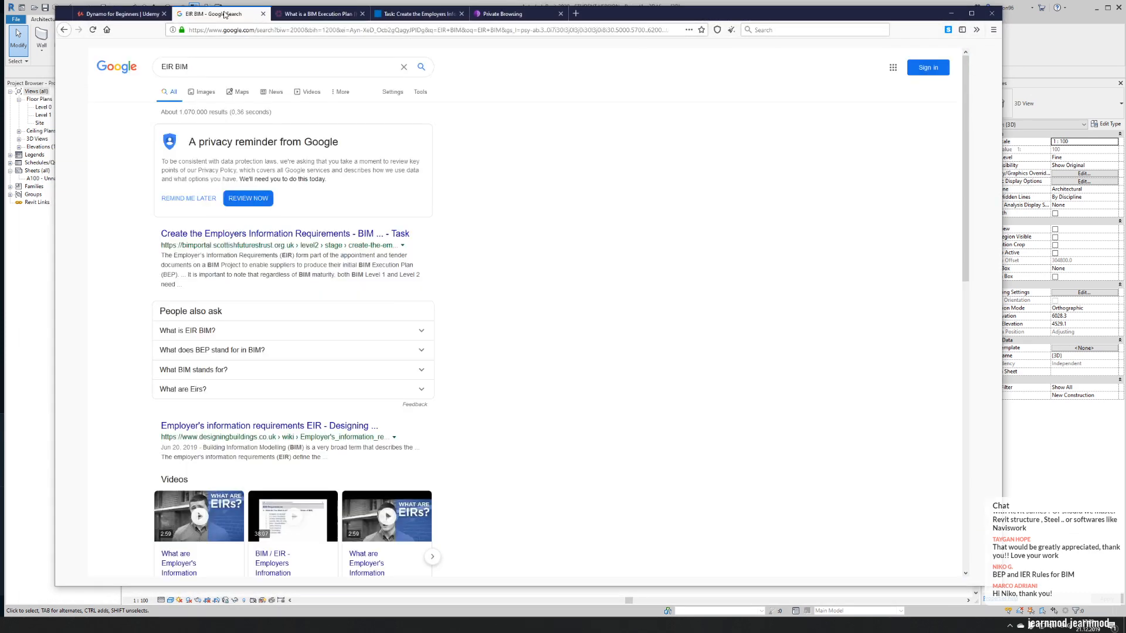
left_click(319, 14)
left_click(417, 14)
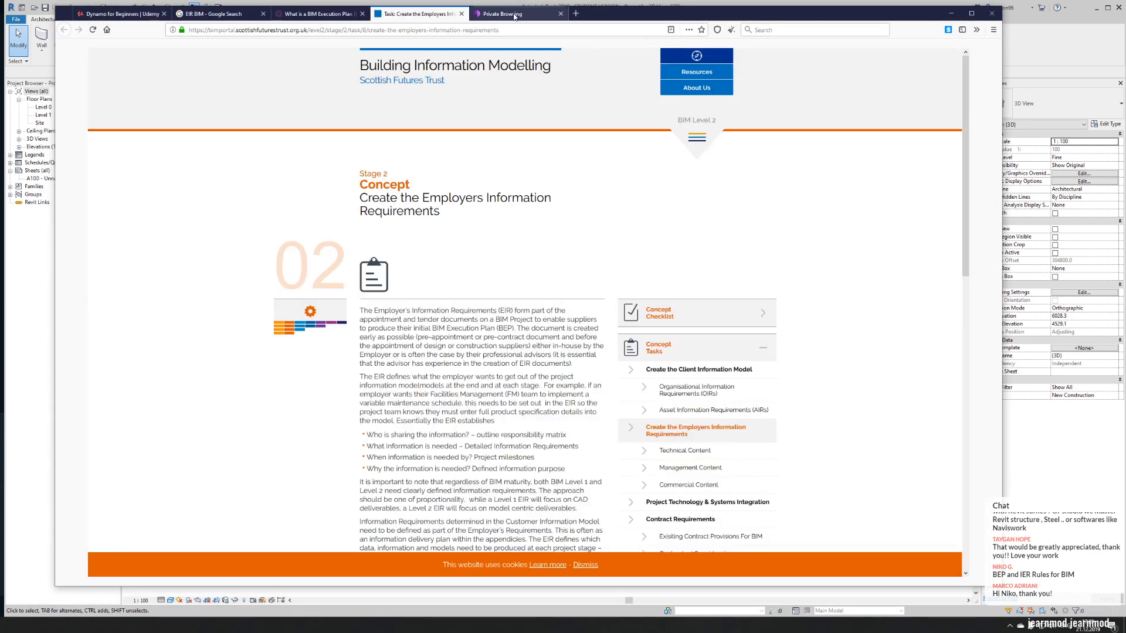
left_click(506, 13)
left_click(239, 14)
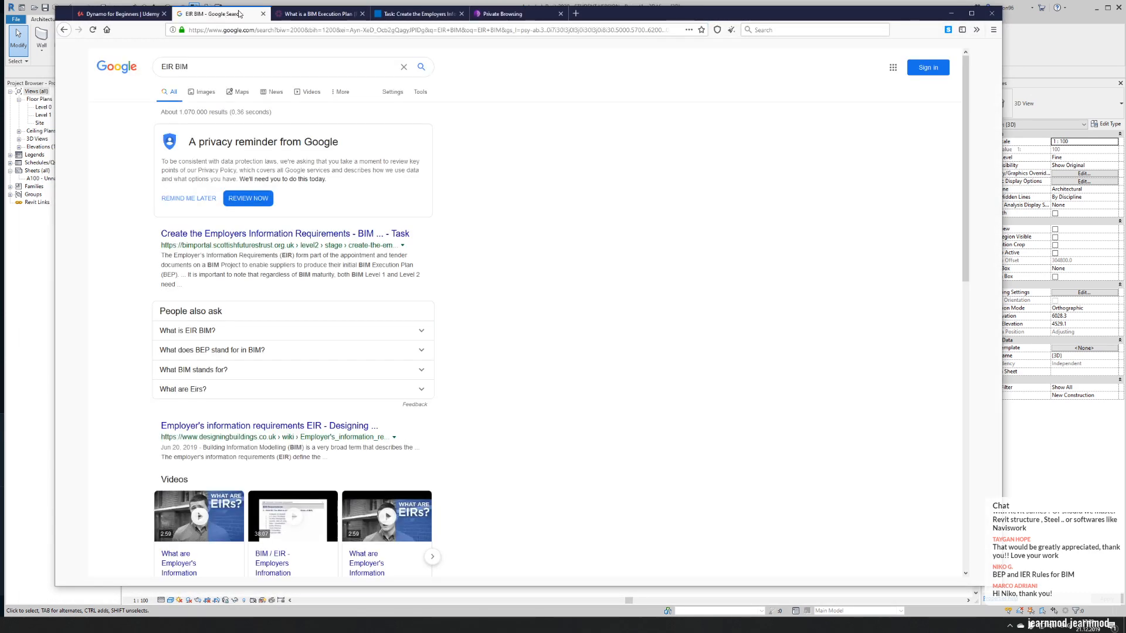
left_click(951, 16)
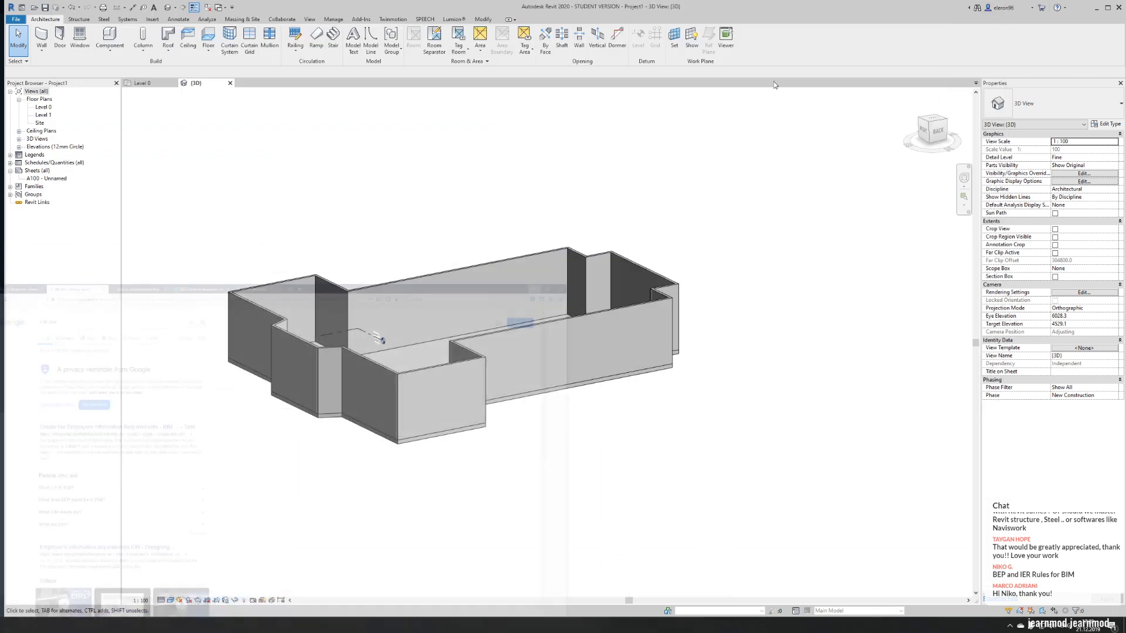
- Place a 600x600mm rectangular column at the inside corner of the nave's upper wall, near the west end, on Level 0
key("ctrl+Tab")
middle_click_drag(413, 387, 402, 439)
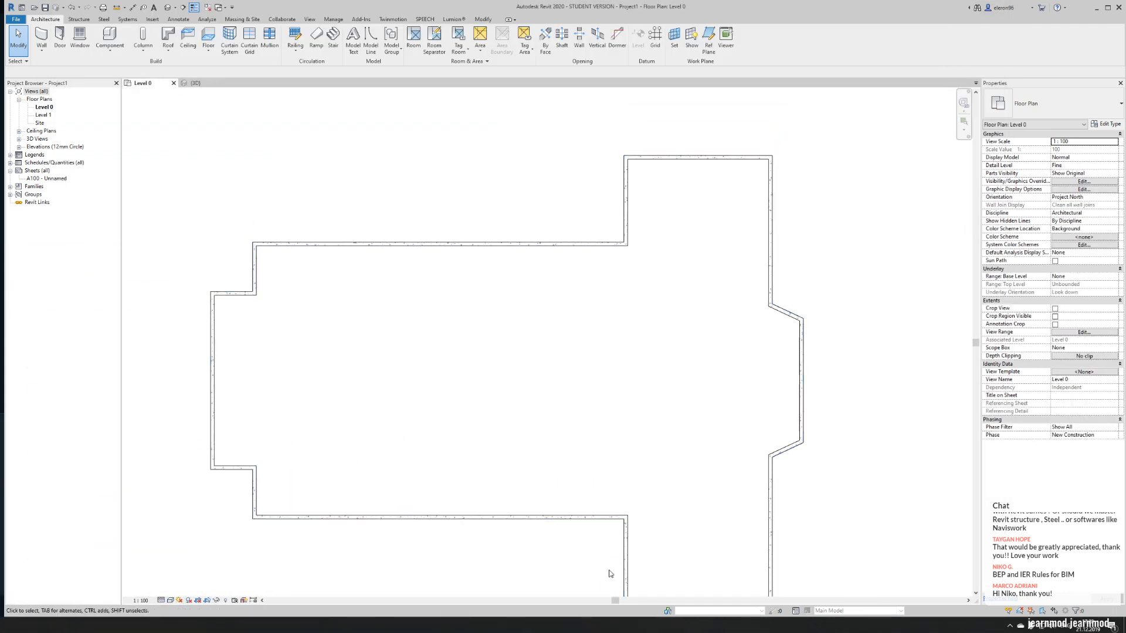
left_click(144, 50)
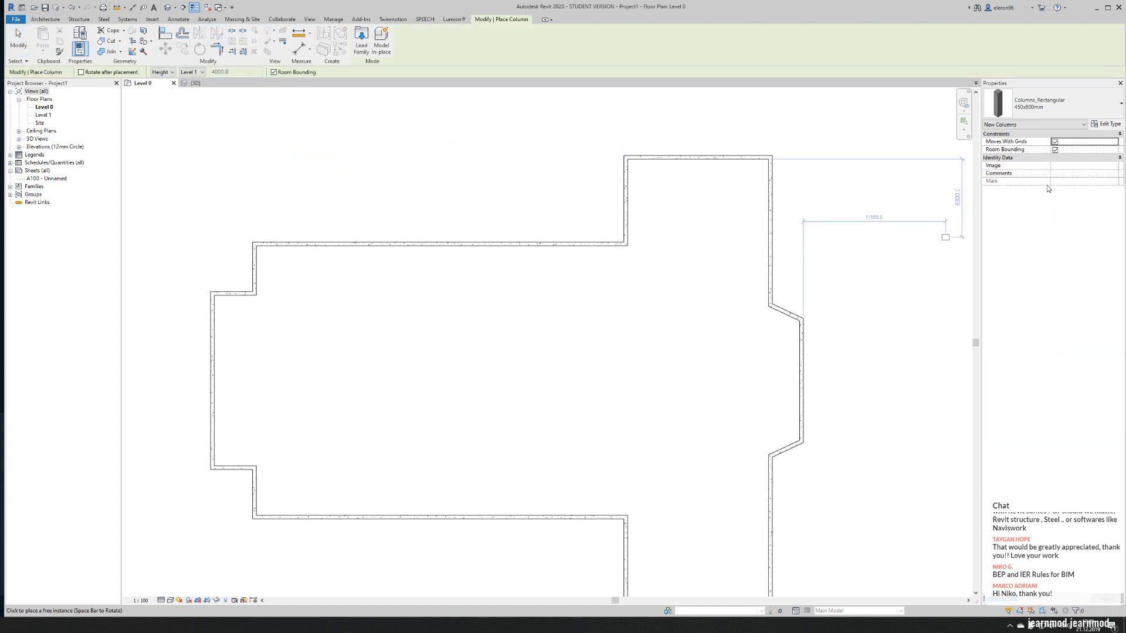
left_click(1076, 108)
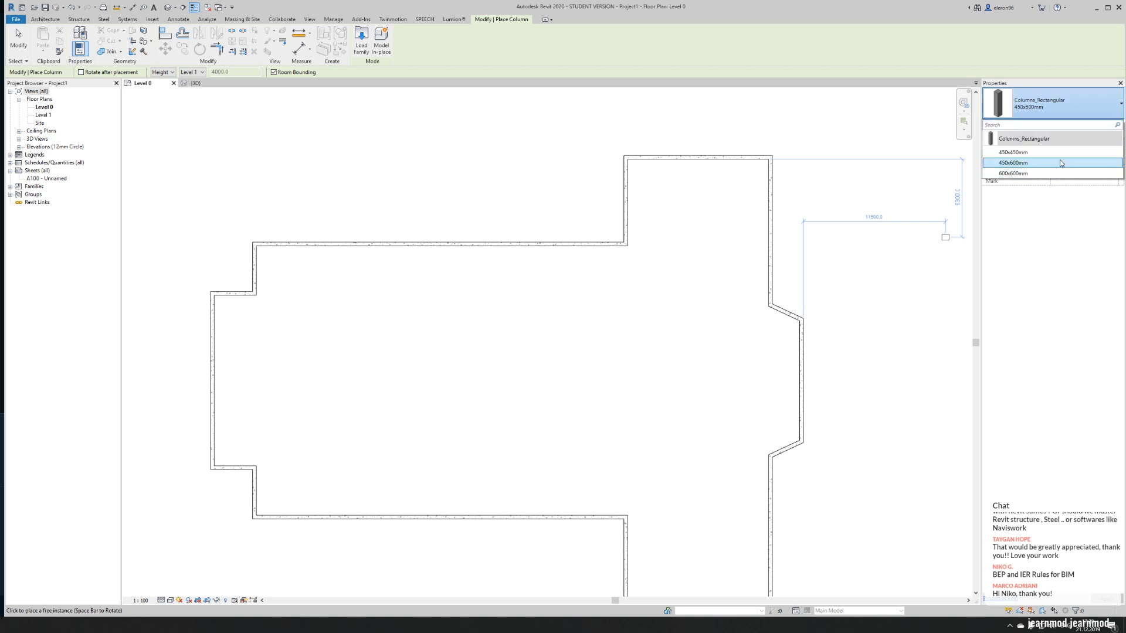
left_click(1059, 169)
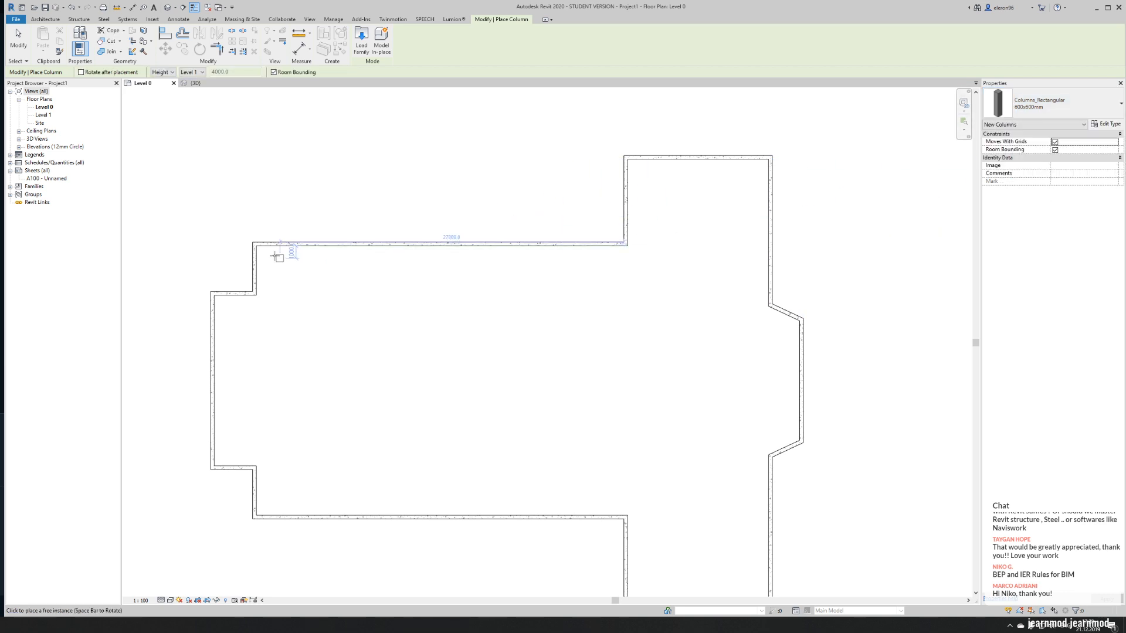
scroll(258, 246, "up", 4)
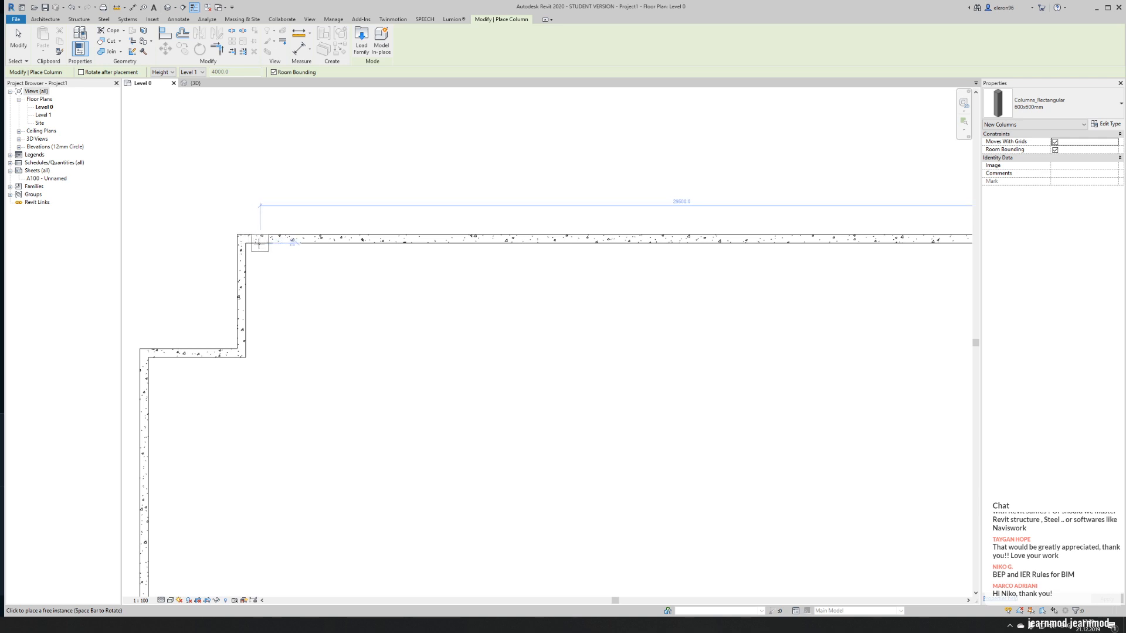
left_click(255, 244)
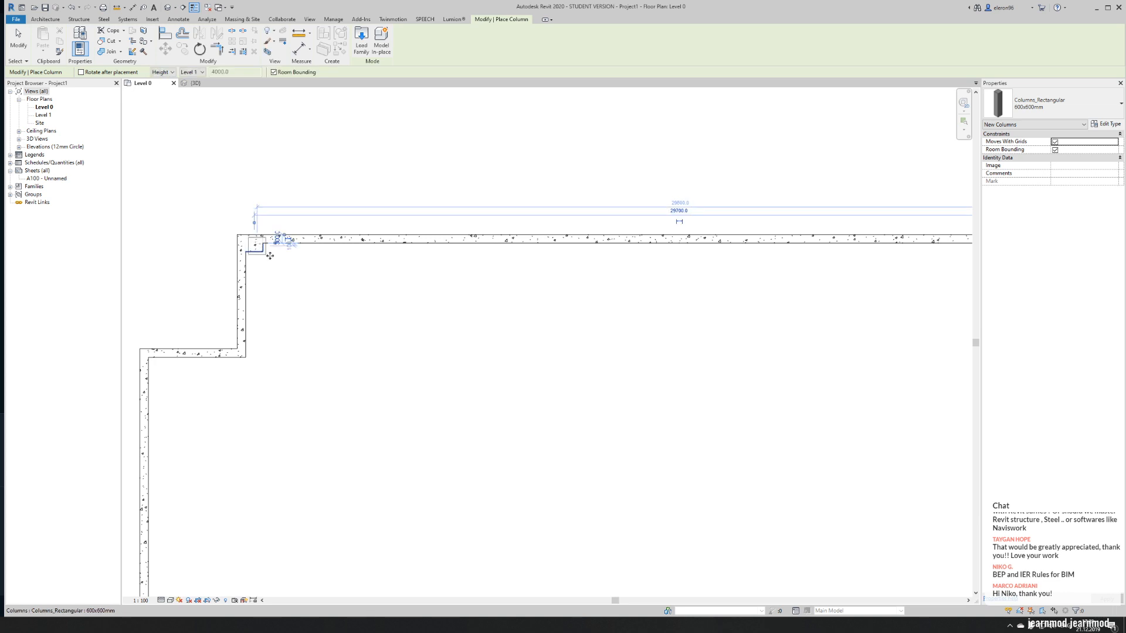
- Place a matching 600x600mm column at the inside corner of the nave's lower wall near the west end
scroll(337, 298, "down", 3)
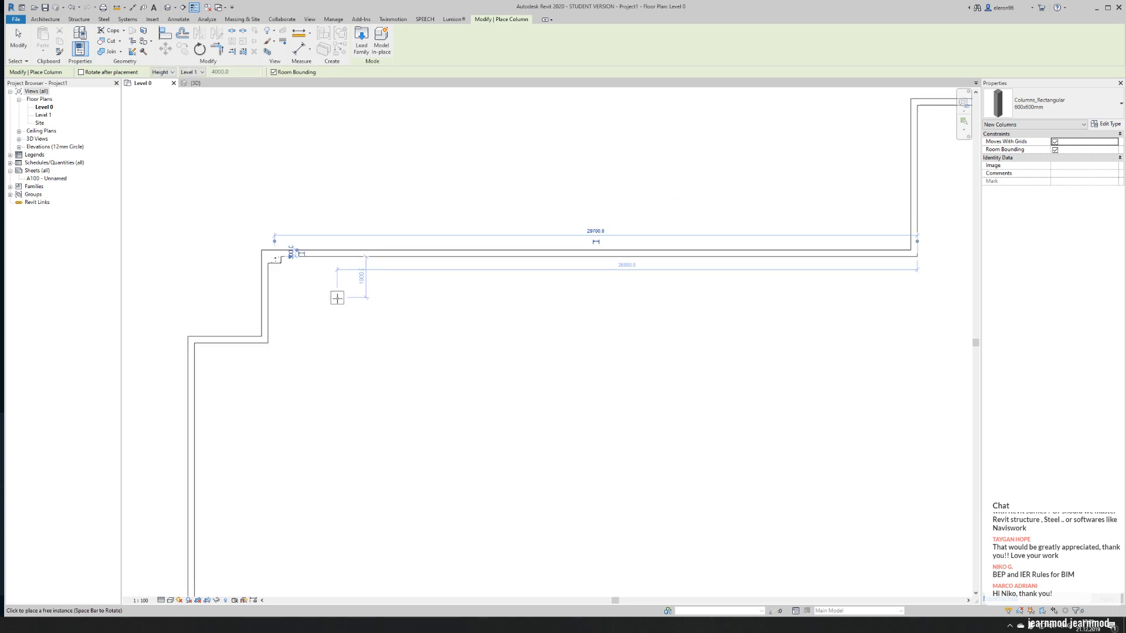
scroll(296, 578, "up", 2)
scroll(300, 576, "up", 5)
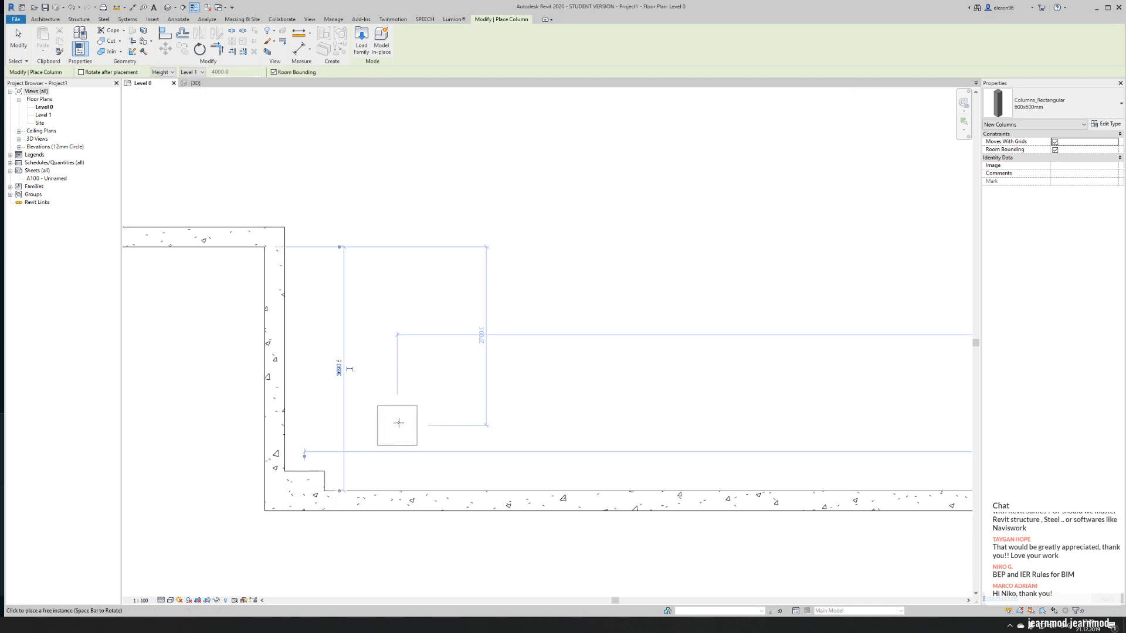
scroll(398, 422, "down", 5)
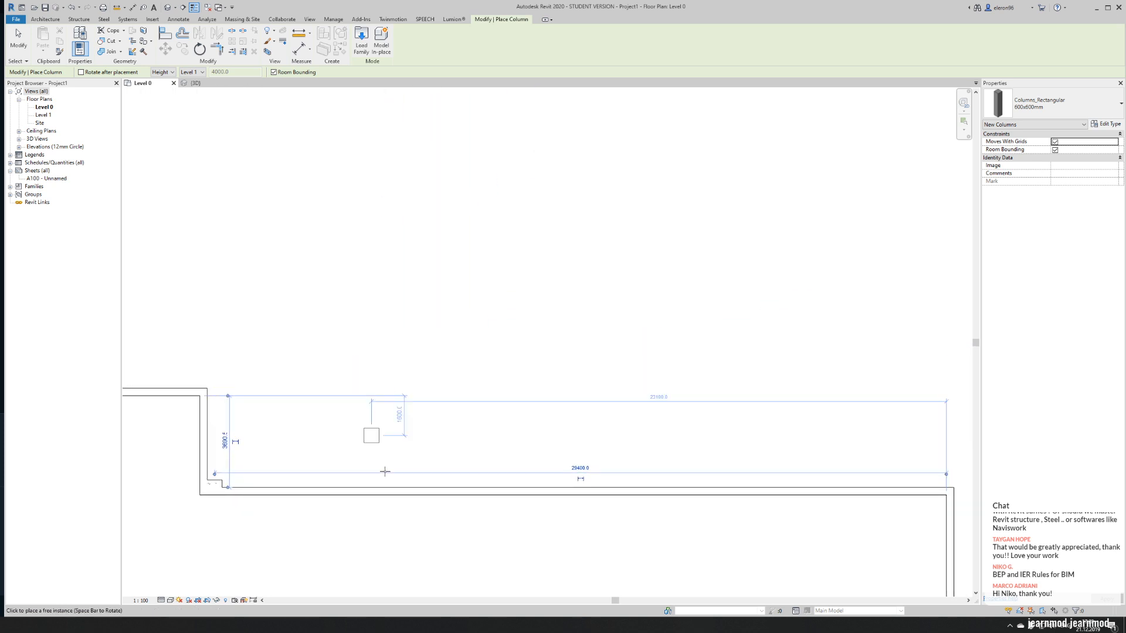
scroll(372, 351, "down", 3)
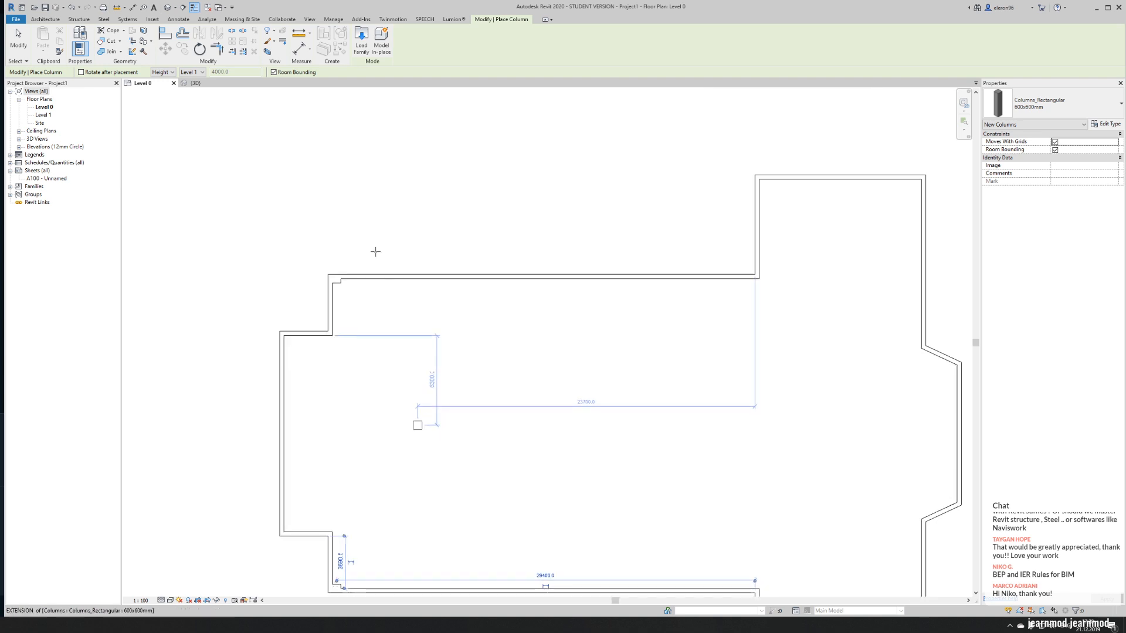
scroll(328, 275, "up", 5)
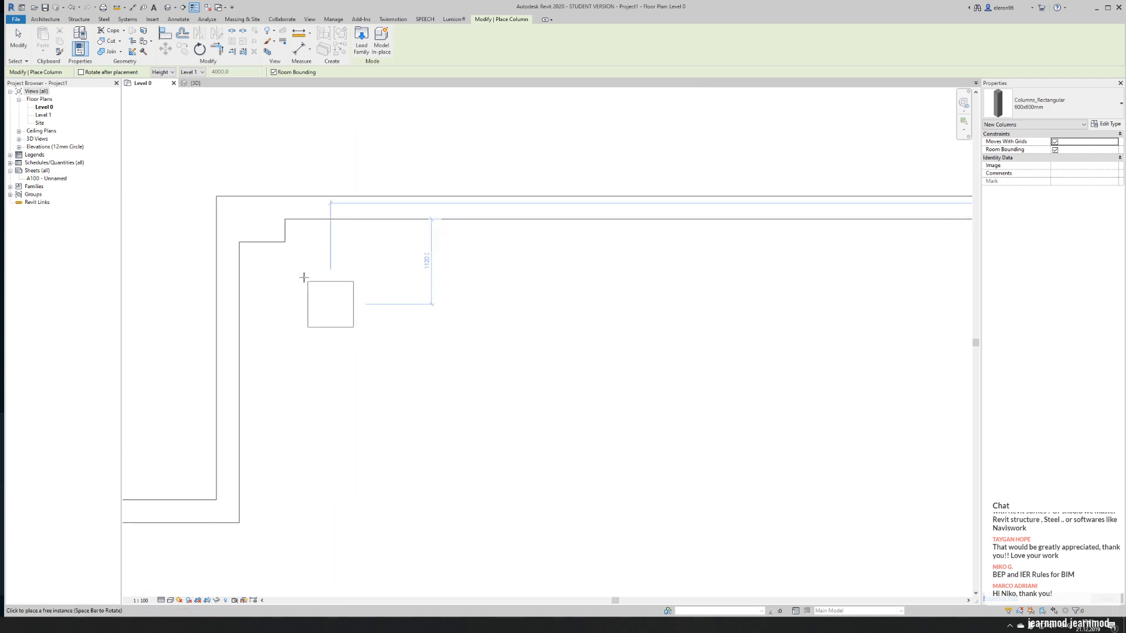
- Copy the 600x600mm column at the nave's upper west corner 8000 mm east along the upper wall
key("Escape")
left_click(266, 244)
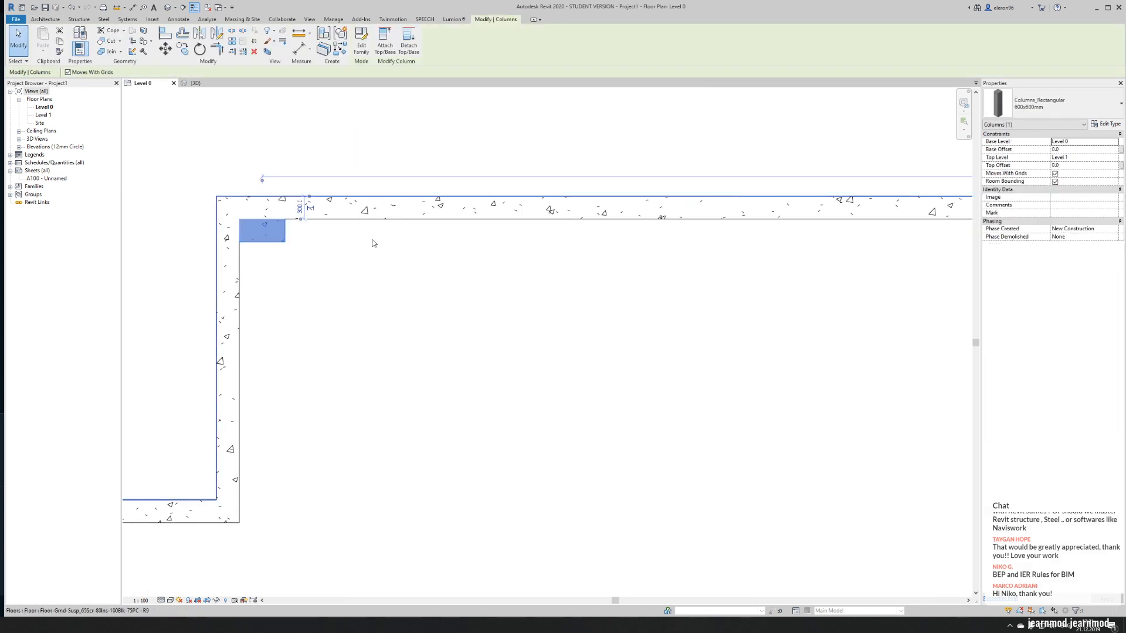
left_click(183, 51)
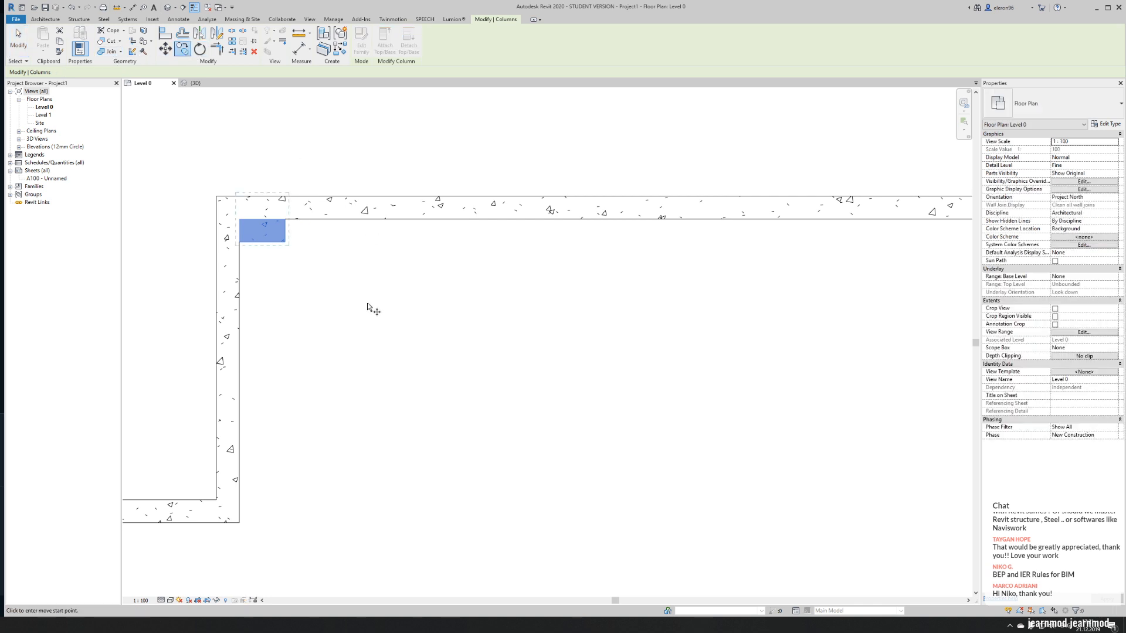
left_click(269, 331)
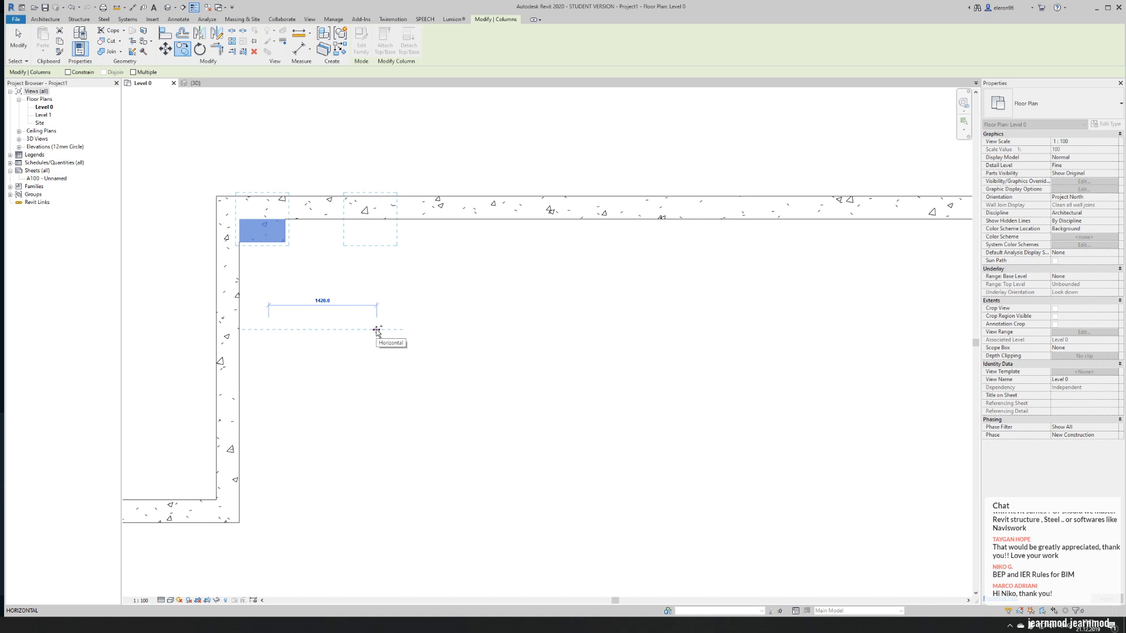
type("8000")
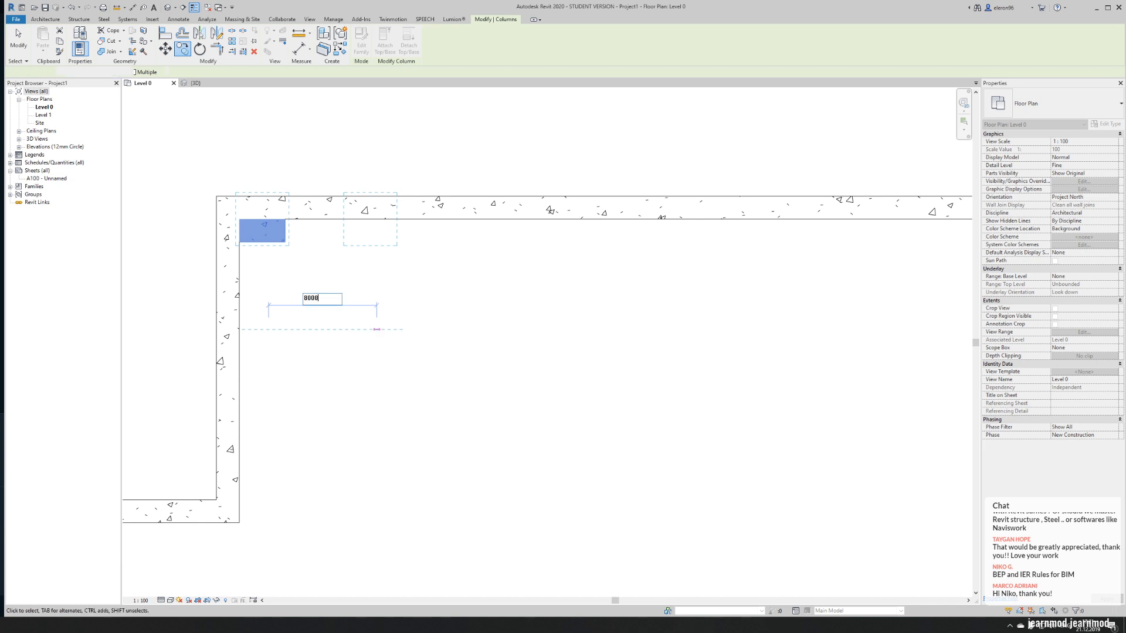
key("Return")
- Copy the new column one further 8000 mm bay east along the nave's upper wall
scroll(427, 329, "down", 5)
middle_click_drag(621, 354, 397, 342)
scroll(268, 253, "up", 2)
left_click(181, 53)
middle_click_drag(258, 274, 336, 251)
scroll(337, 251, "up", 1)
left_click(184, 281)
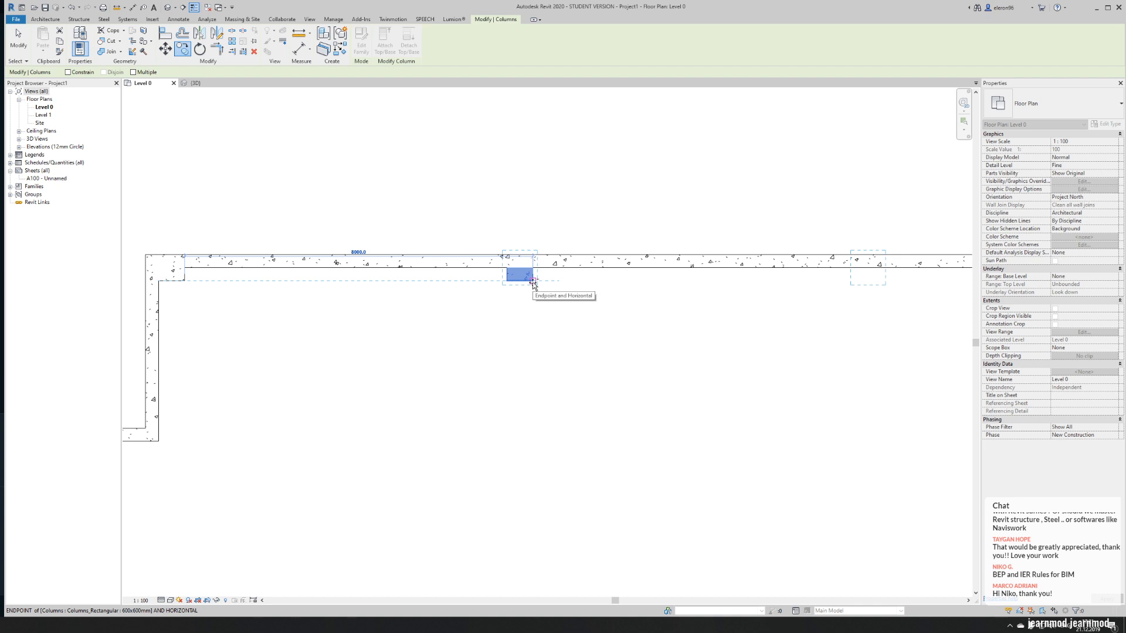
left_click(533, 281)
- Repeat the copy at the same 8000 mm spacing to add the fourth column along the upper wall
middle_click_drag(713, 302, 407, 302)
key("c")
key("o")
left_click(226, 281)
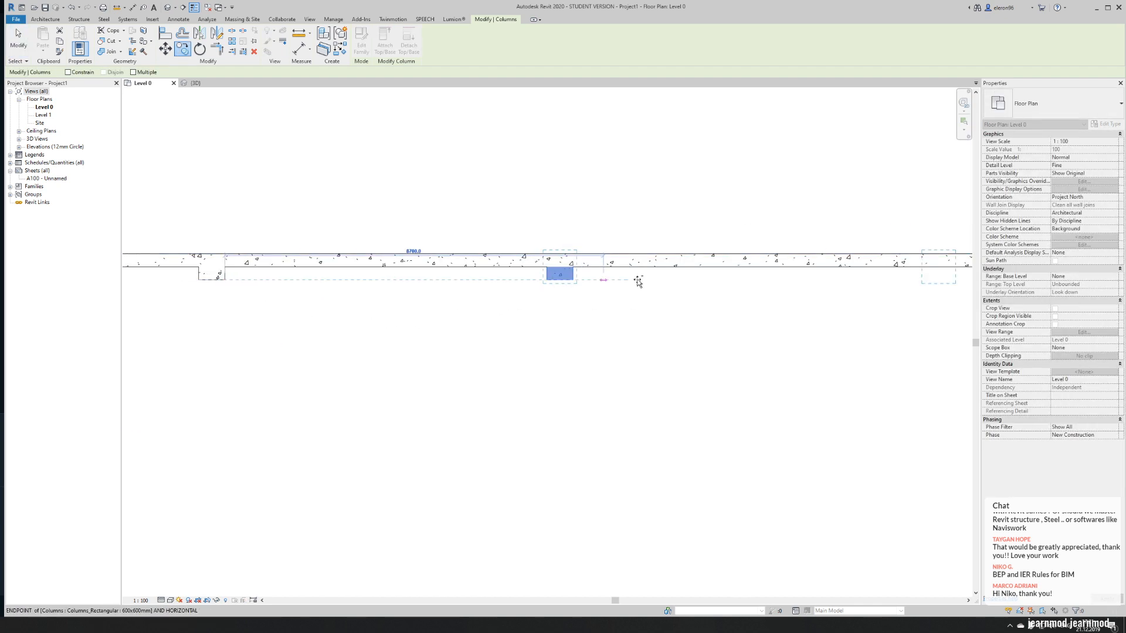
left_click(571, 280)
- Copy the easternmost column to the inner corner where the nave's upper wall meets the transept wall
scroll(571, 281, "down", 4)
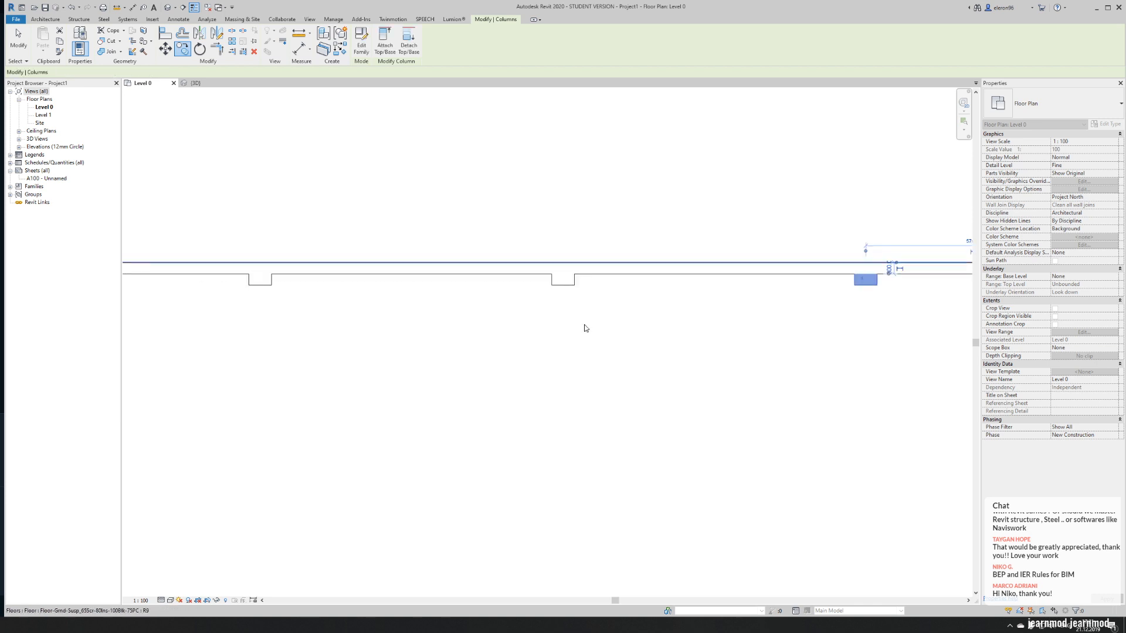
scroll(592, 276, "up", 3)
scroll(592, 276, "up", 3)
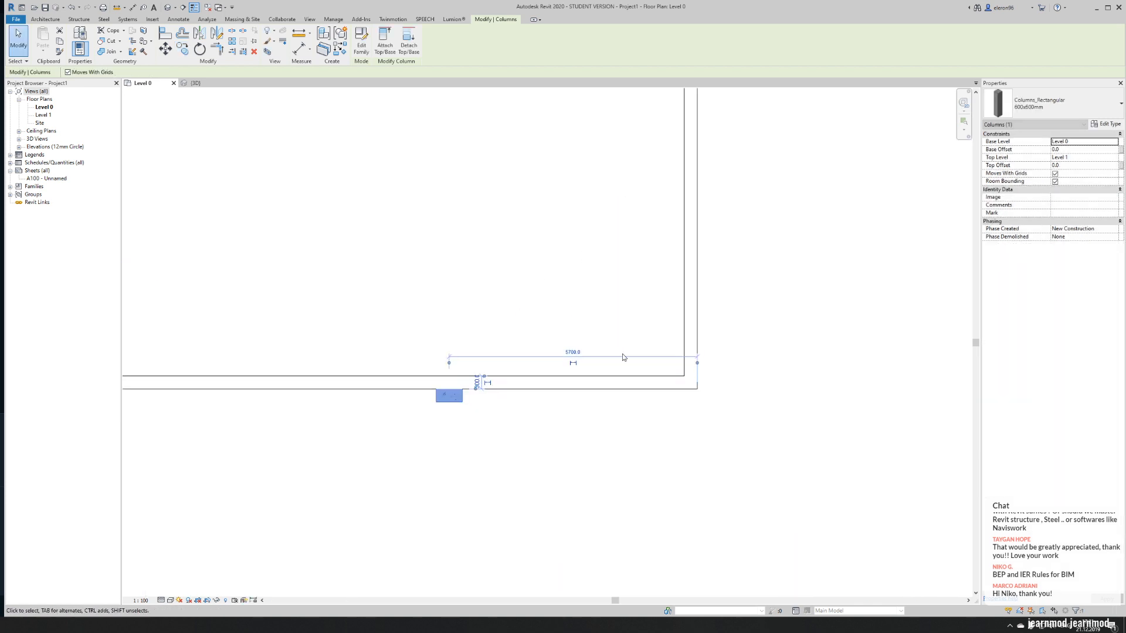
key("Escape")
key("c")
key("o")
left_click(438, 378)
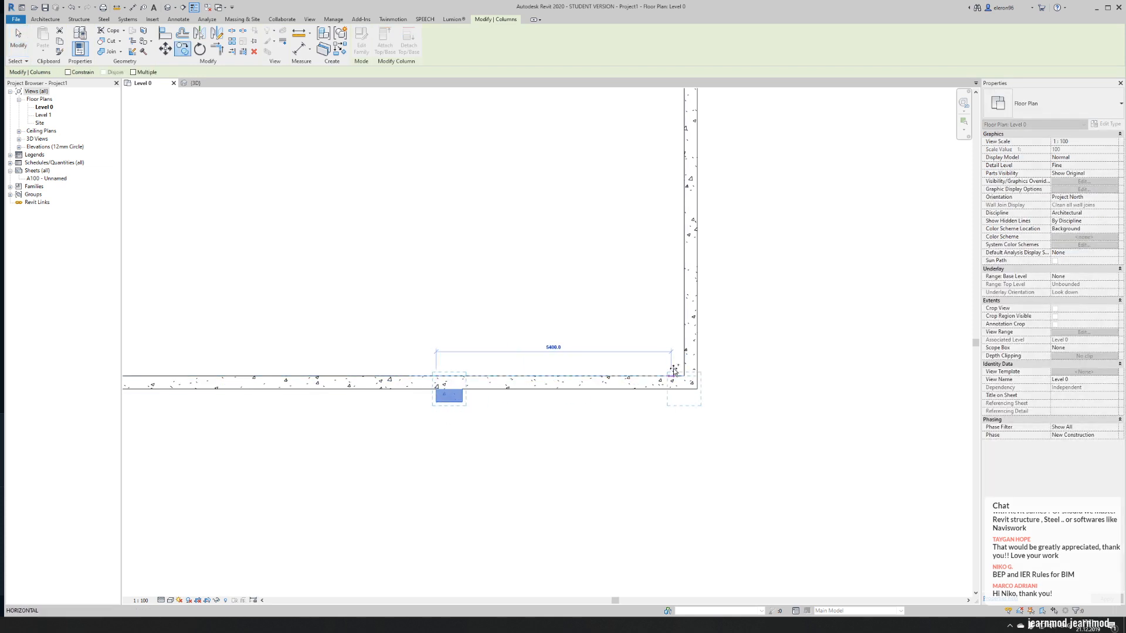
left_click(684, 377)
key("Escape")
key("Escape")
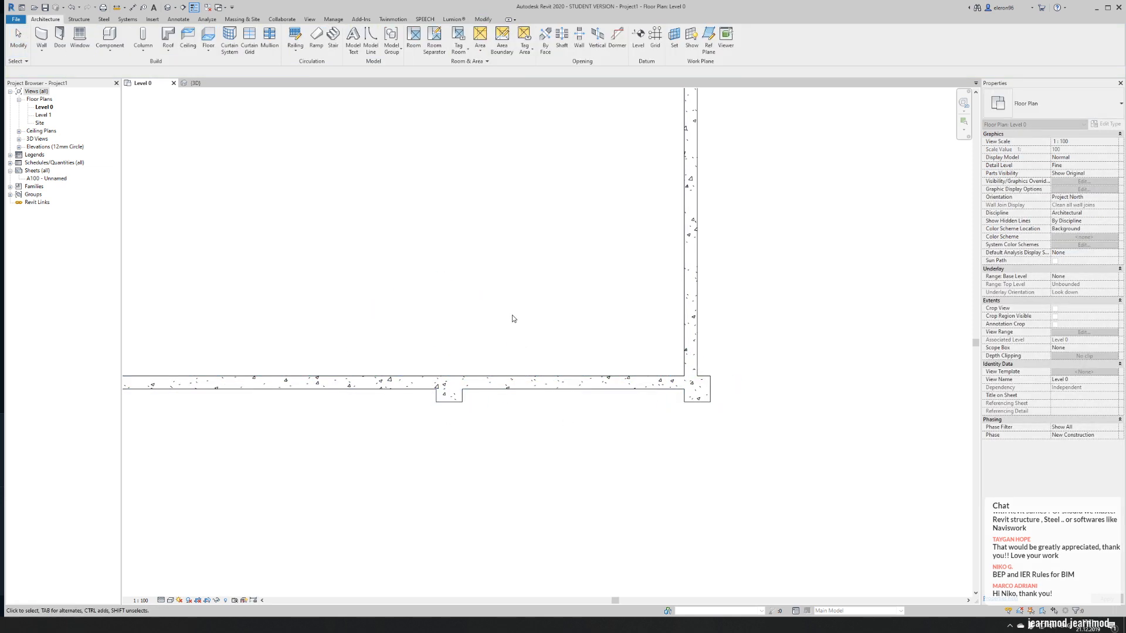
- Set the Level 0 view's detail level to Coarse
scroll(513, 317, "down", 4)
middle_click_drag(431, 359, 499, 343)
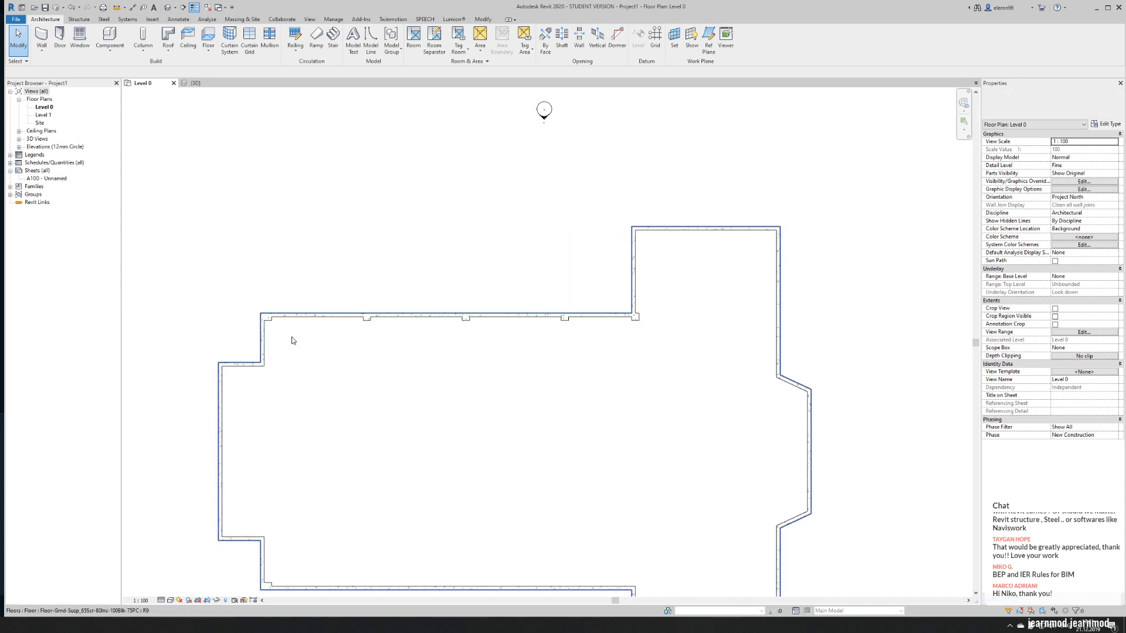
left_click(159, 601)
left_click(171, 573)
- Inspect the type properties of the column at the transept corner, including its structural material assignment
middle_click_drag(235, 307, 183, 267)
scroll(201, 281, "up", 5)
left_click_drag(197, 304, 744, 270)
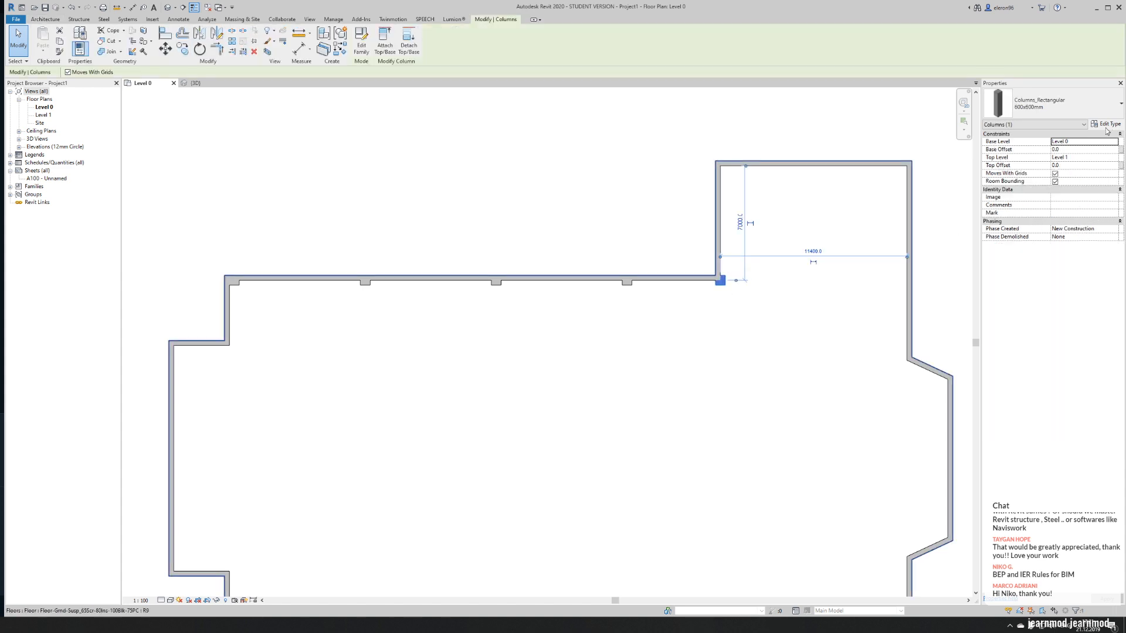
left_click(1106, 124)
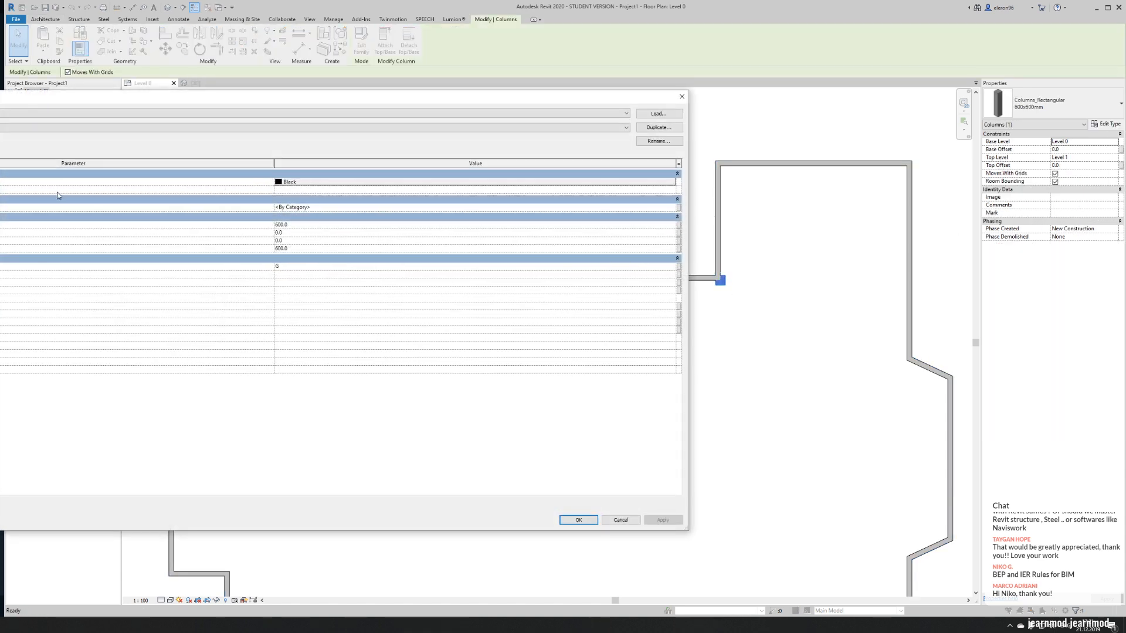
left_click(221, 114)
left_click(220, 119)
left_click(666, 208)
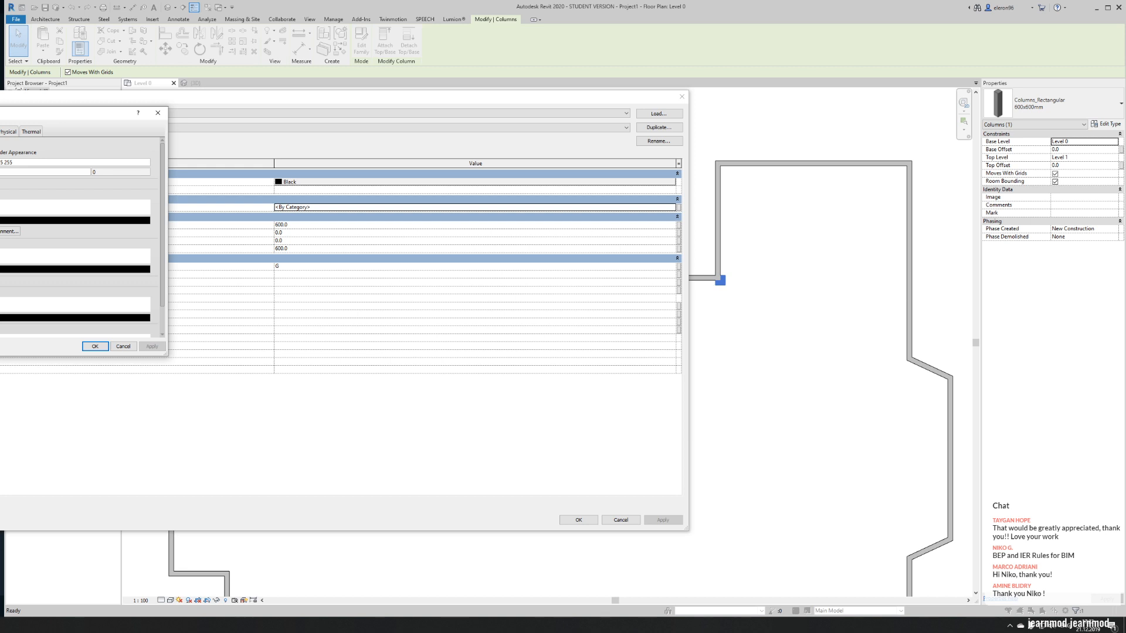
left_click(94, 346)
left_click(580, 520)
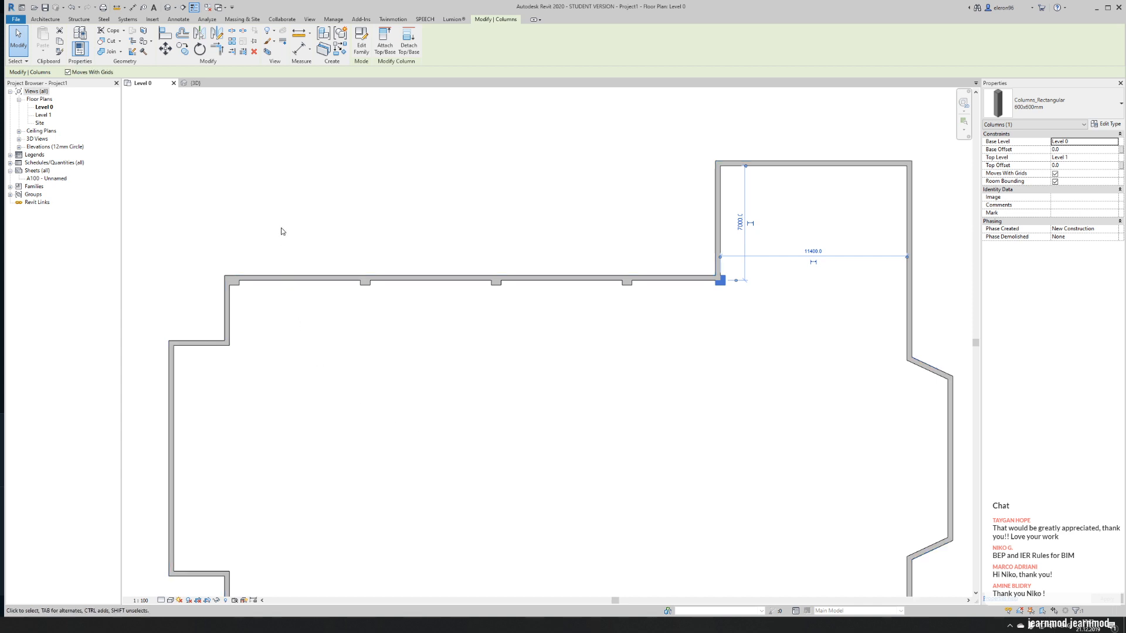
key("Escape")
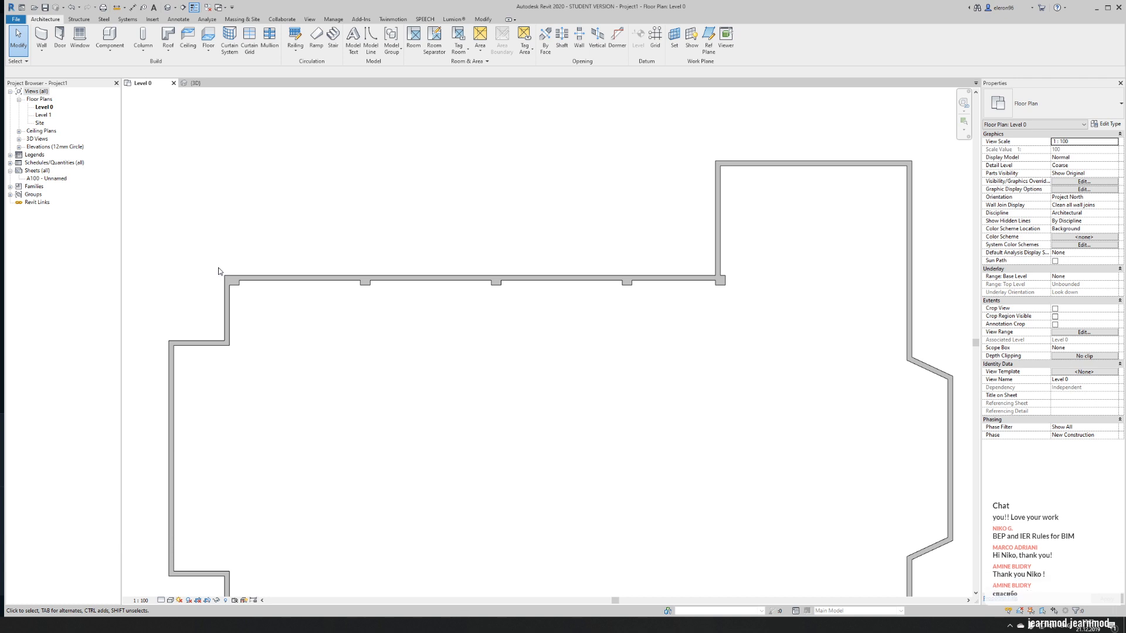
- Check the chain of exterior walls and set the view's detail level back to Fine
key("Tab")
left_click(226, 307)
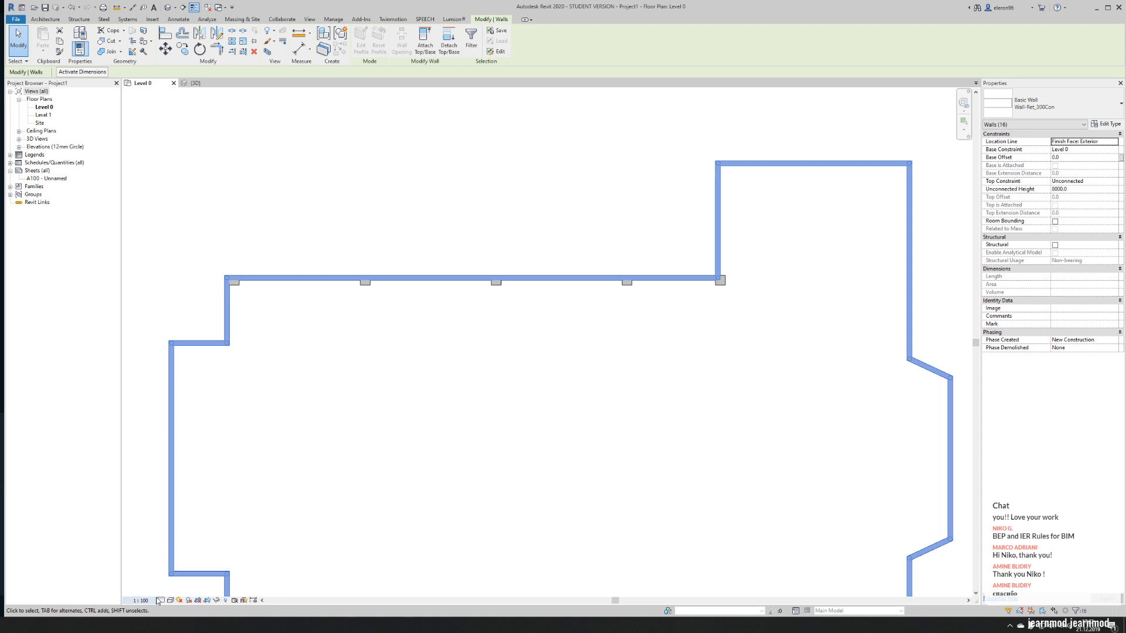
left_click(190, 444)
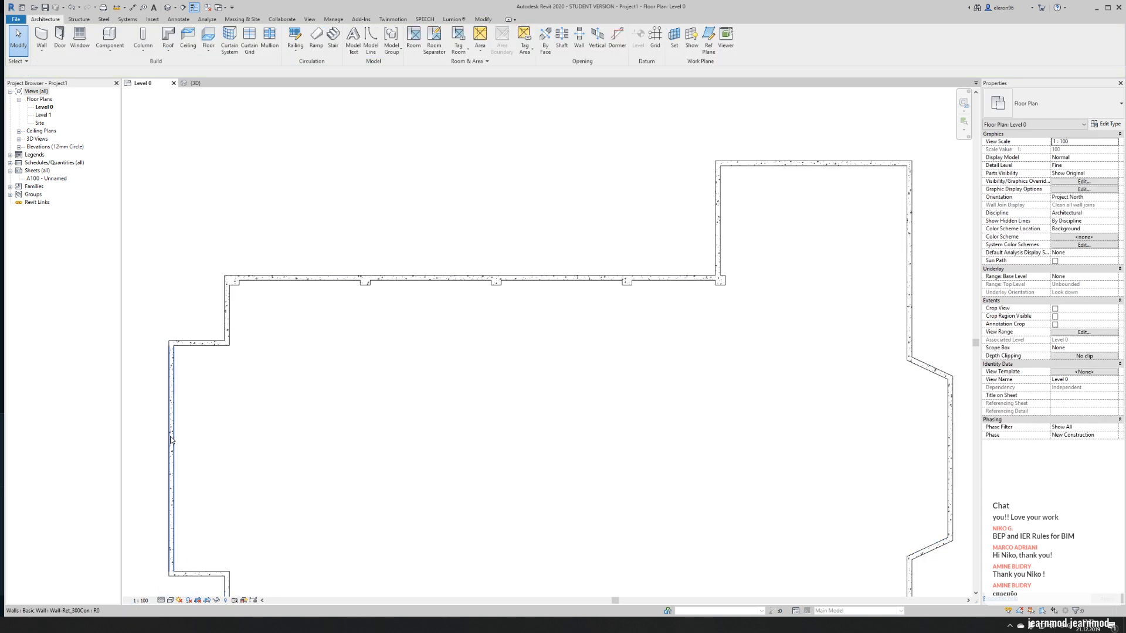
- Hide the chain of exterior walls in the Level 0 view and undo the hiding
key("Tab")
right_click(174, 382)
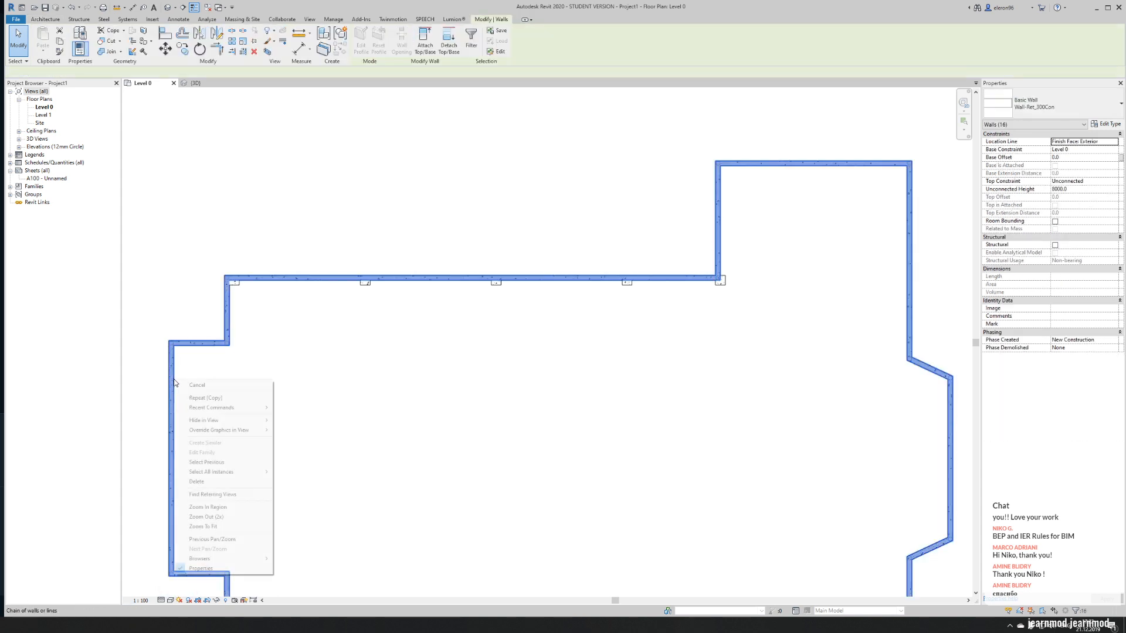
mouse_move(251, 432)
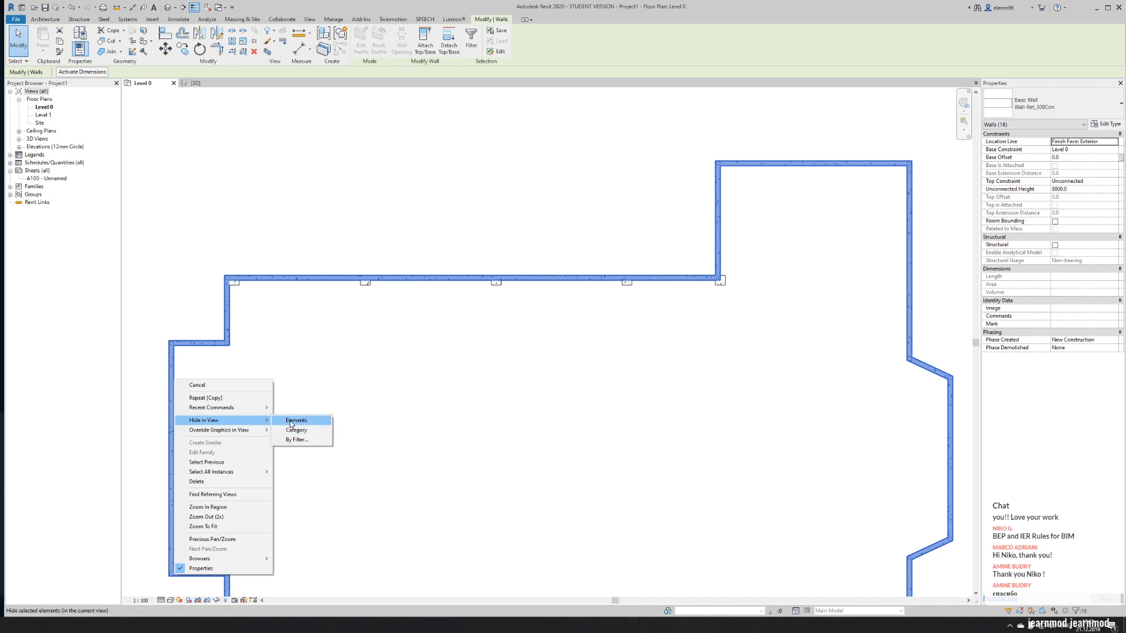
left_click(291, 422)
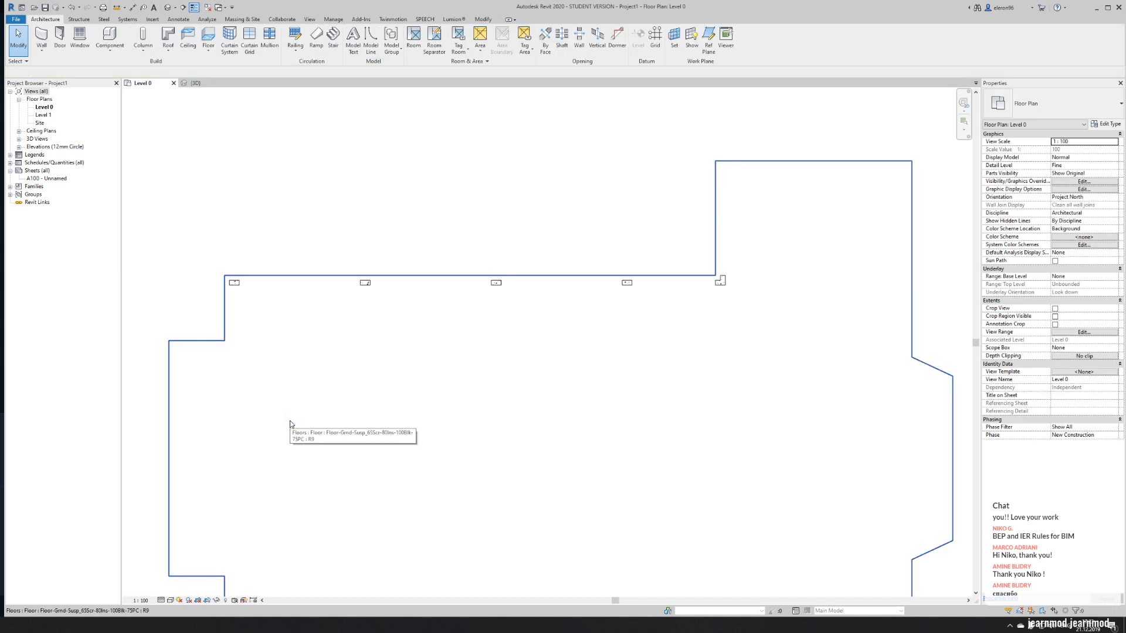
key("ctrl+z")
- Override the exterior wall chain's graphics by element with a Solid fill background surface pattern
key("Tab")
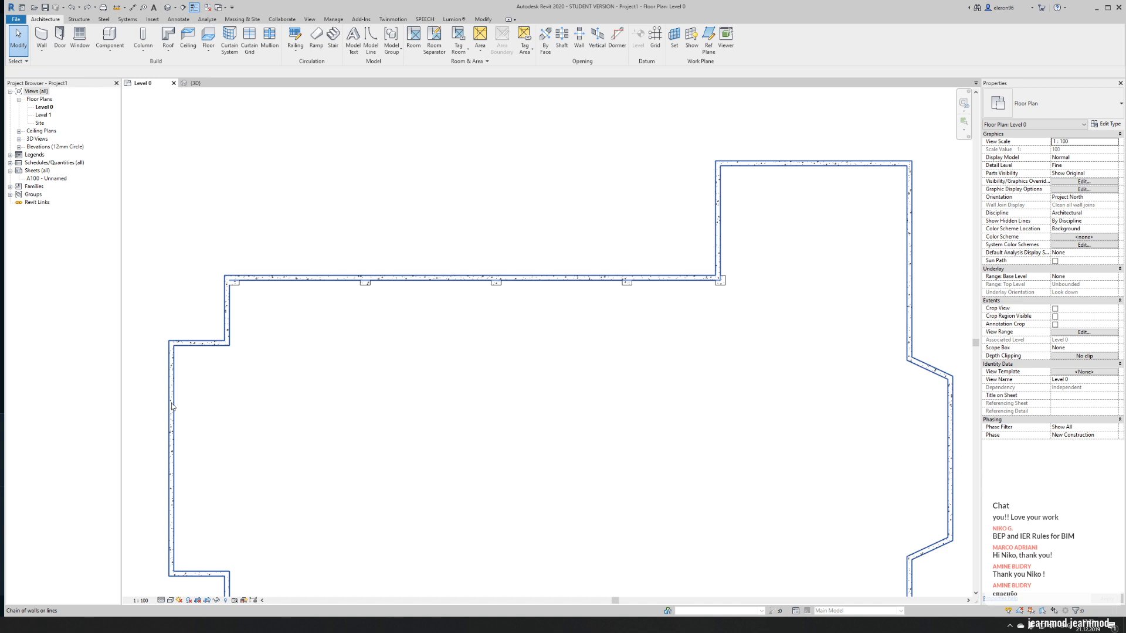
left_click(172, 406)
right_click(173, 405)
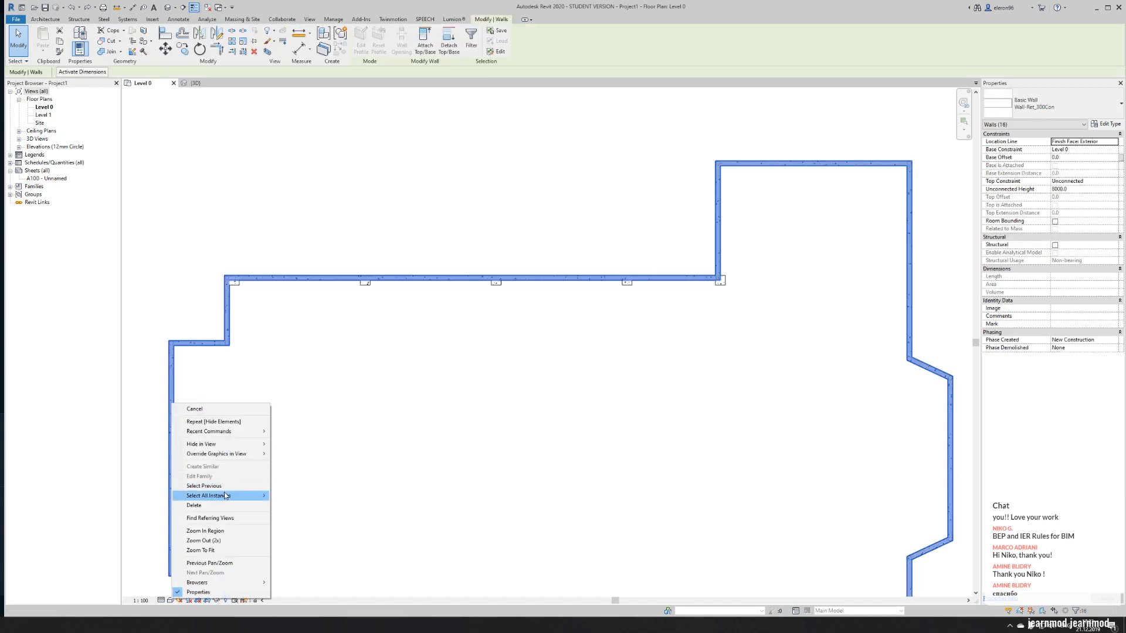
mouse_move(249, 455)
left_click(290, 455)
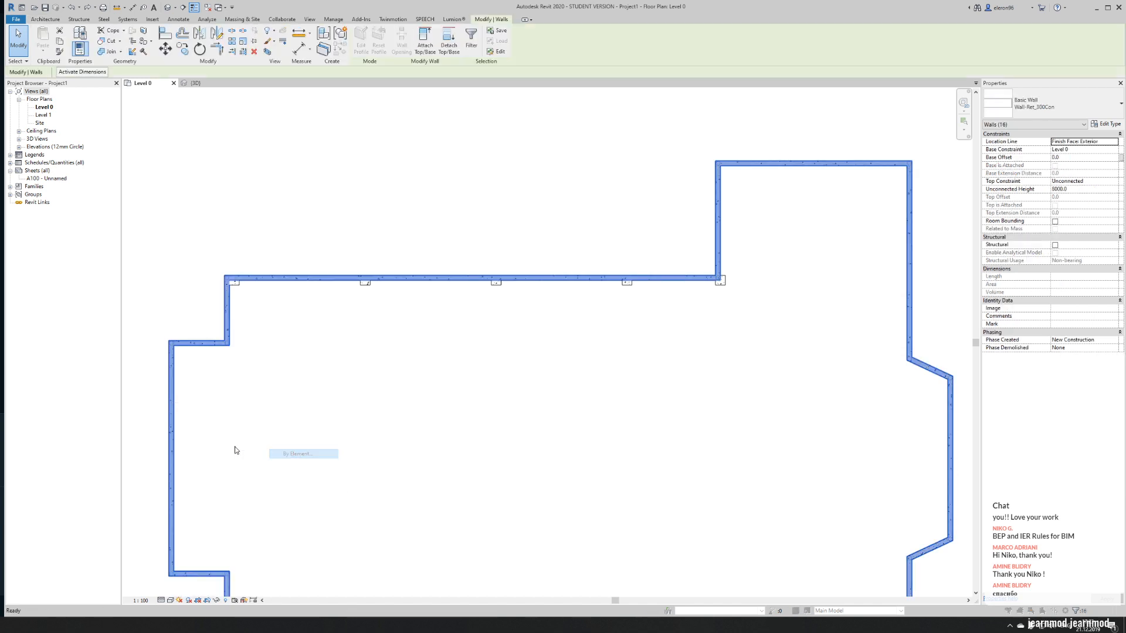
left_click_drag(401, 233, 437, 317)
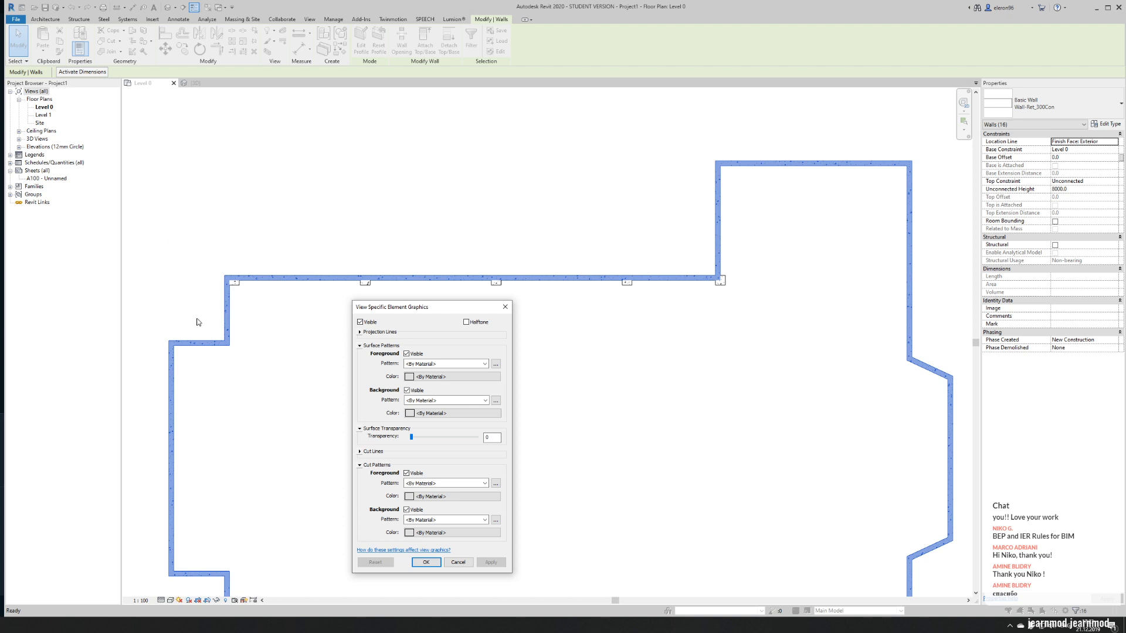
left_click(434, 364)
left_click(434, 368)
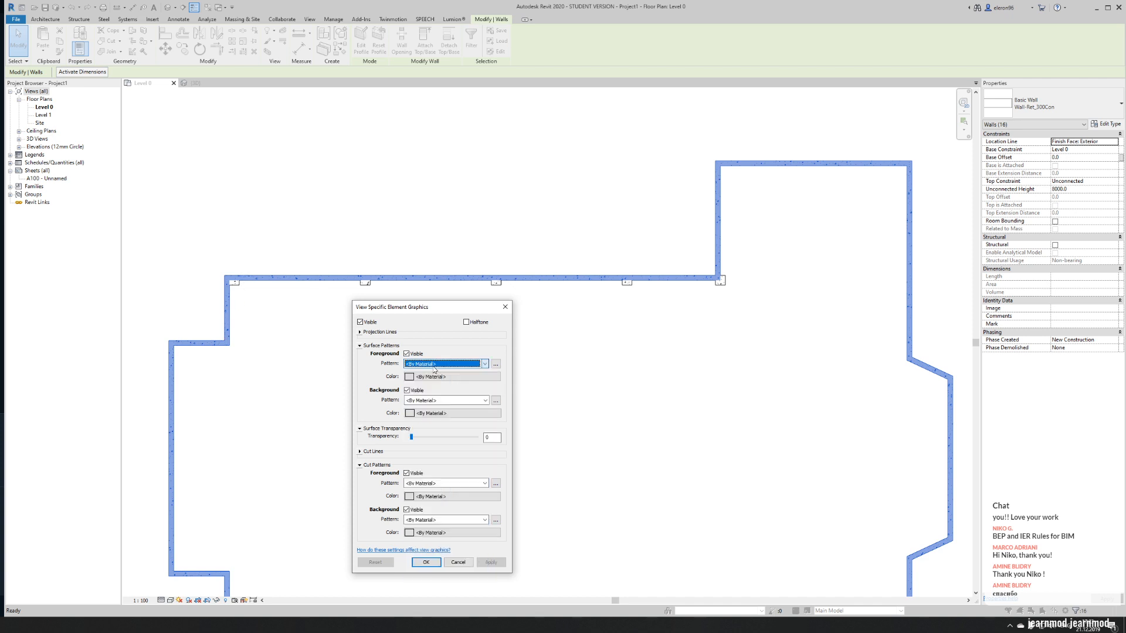
left_click(436, 401)
left_click(434, 415)
left_click(441, 400)
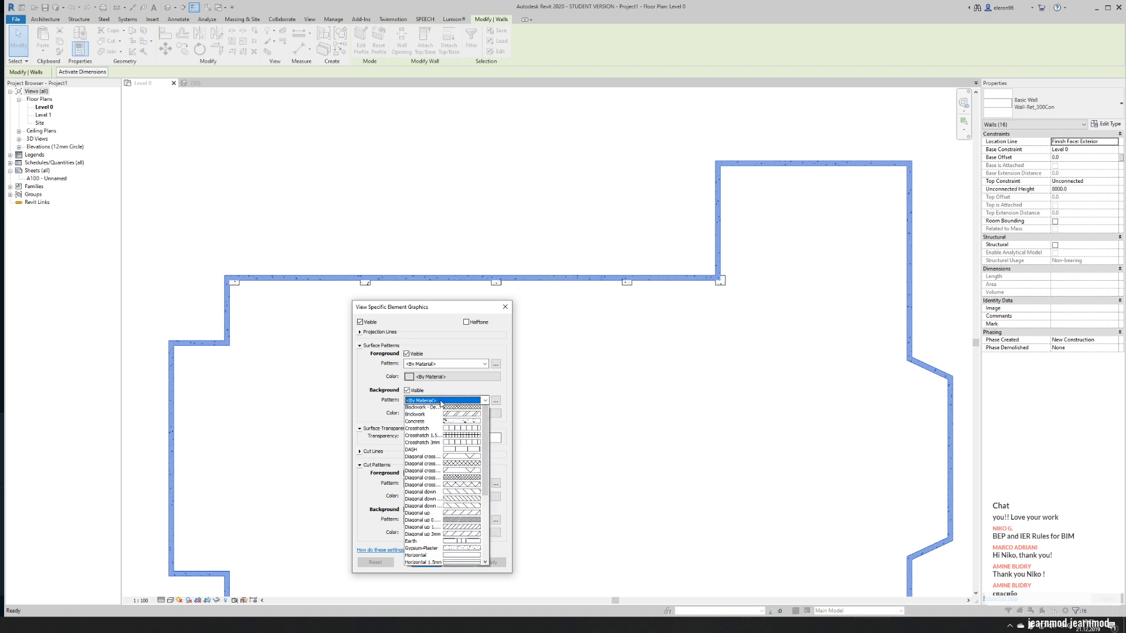
left_click(442, 418)
- Colour the walls' background surface pattern light red, RGB 255-125-125, and accept the override
left_click(444, 413)
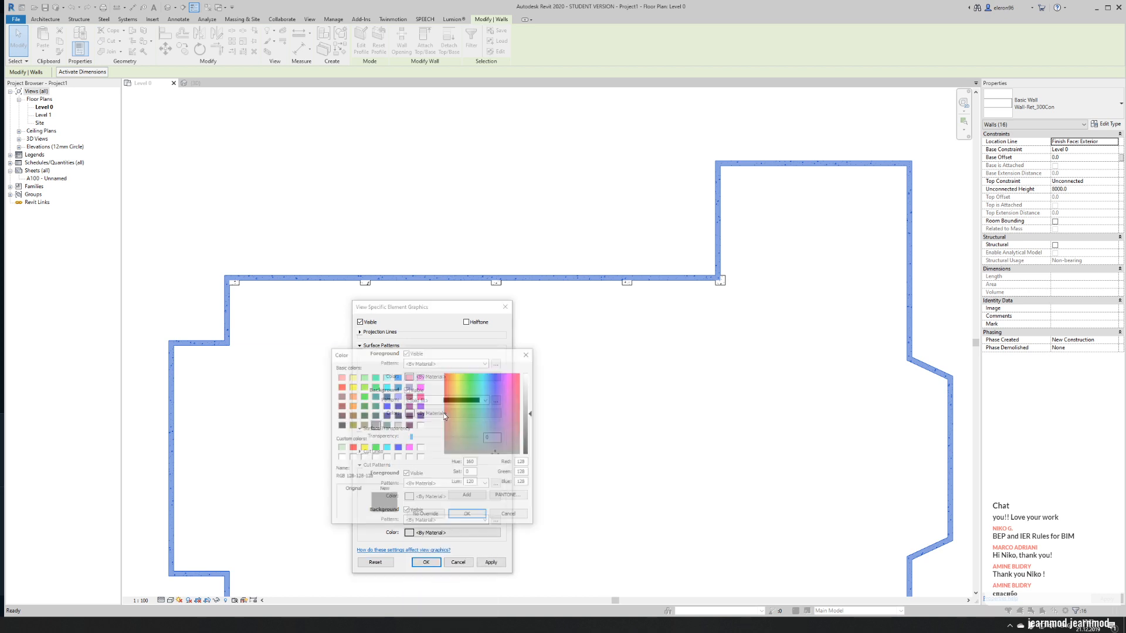
left_click(341, 387)
left_click_drag(526, 422, 526, 392)
left_click(468, 516)
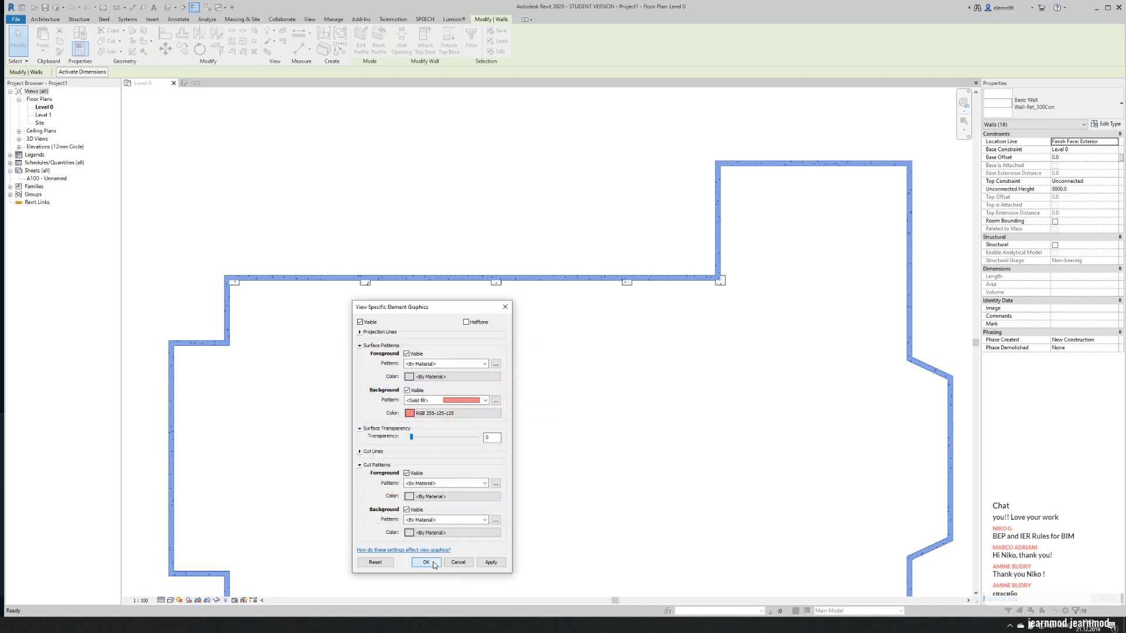
left_click(434, 565)
- Reset the by-element graphic overrides of the exterior wall chain
left_click(380, 187)
key("Tab")
left_click(270, 284)
right_click(270, 282)
mouse_move(351, 335)
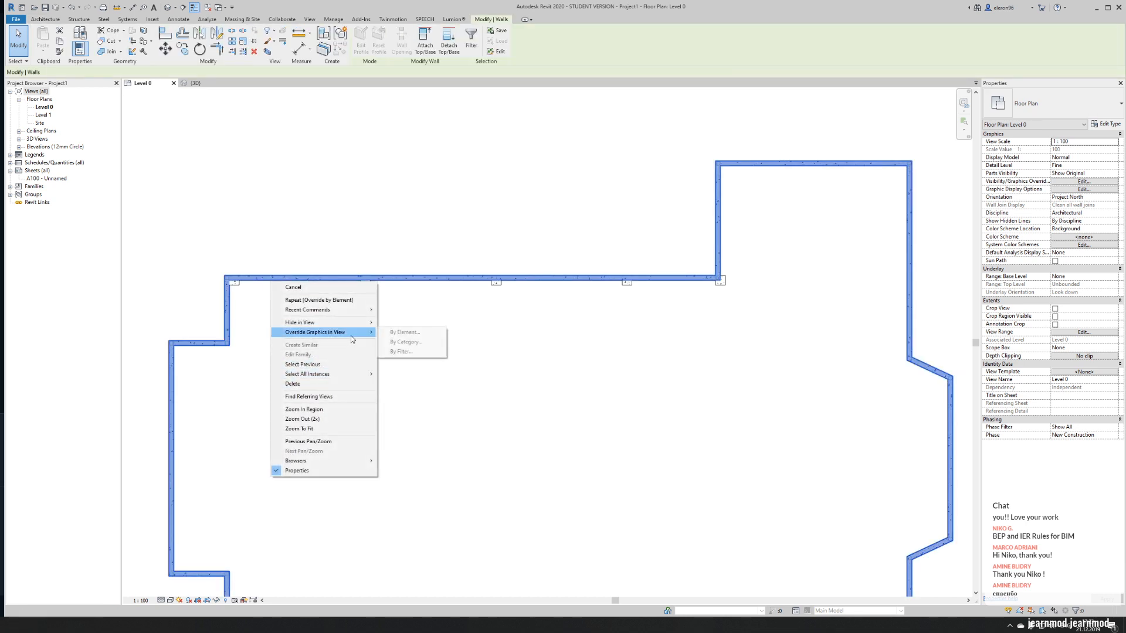
left_click(405, 332)
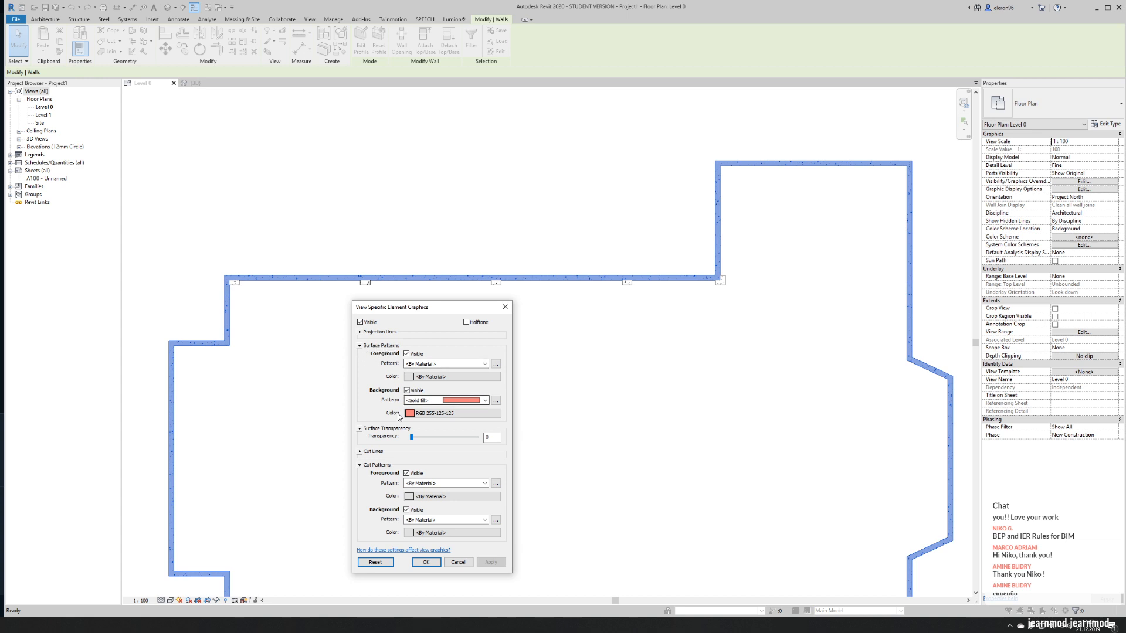
left_click(375, 562)
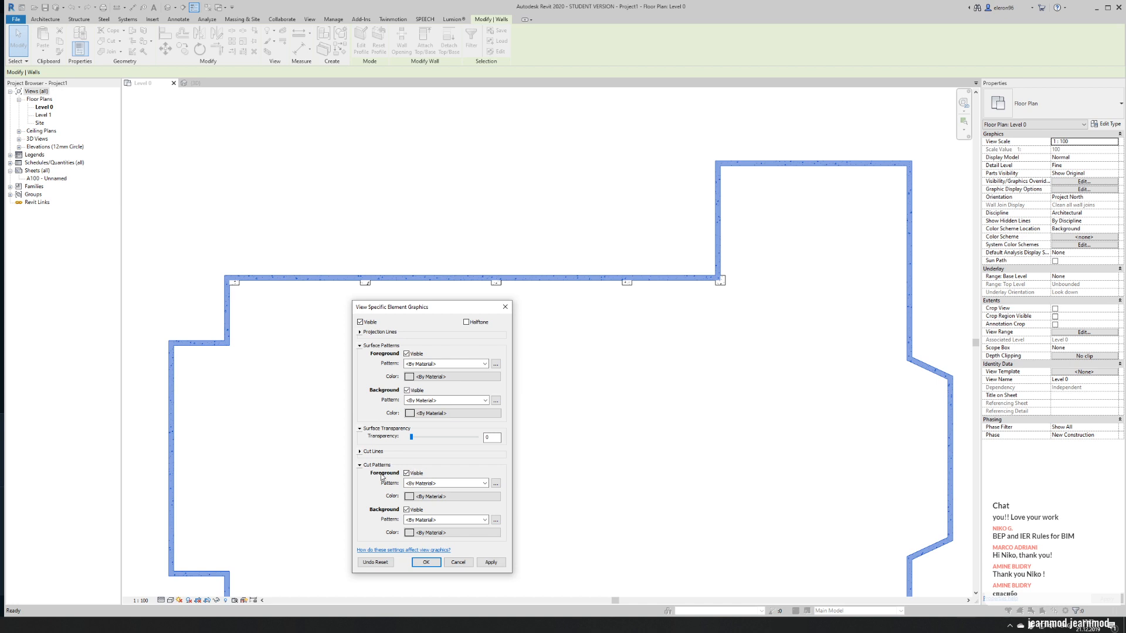
- Override the exterior wall chain's cut foreground pattern with Solid fill coloured light red, RGB 255-128-128
left_click(427, 484)
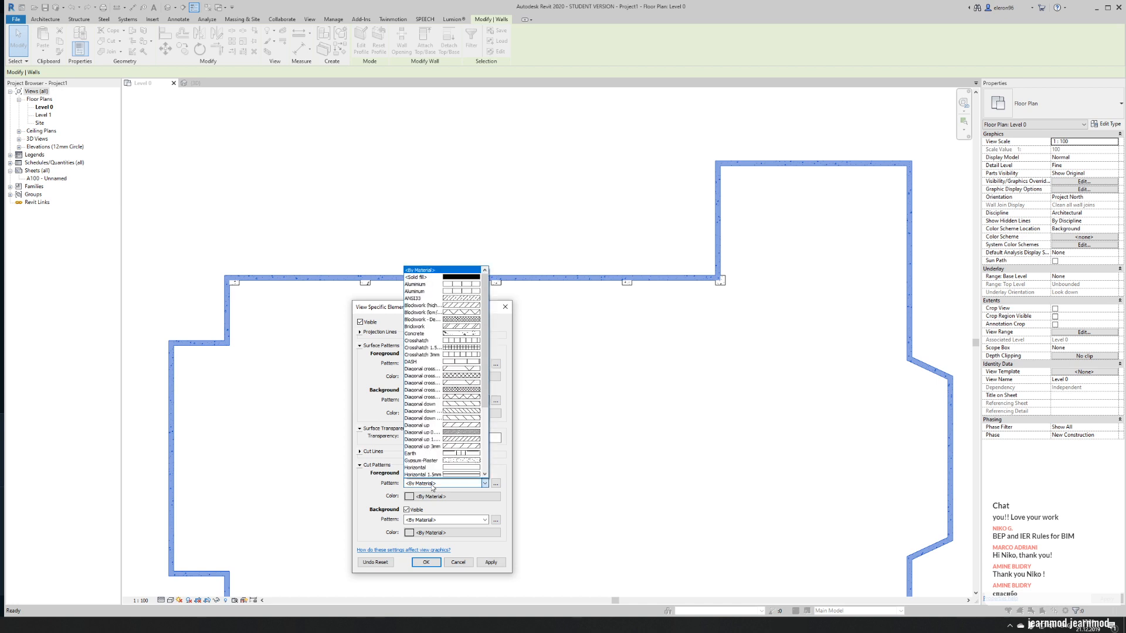
left_click(436, 278)
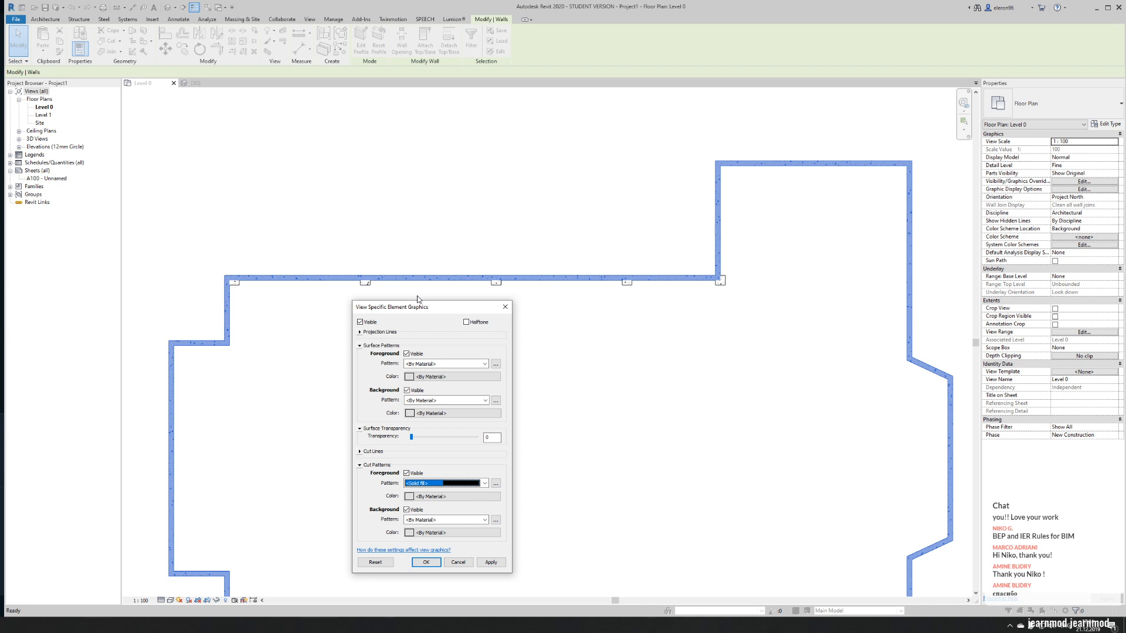
left_click(432, 496)
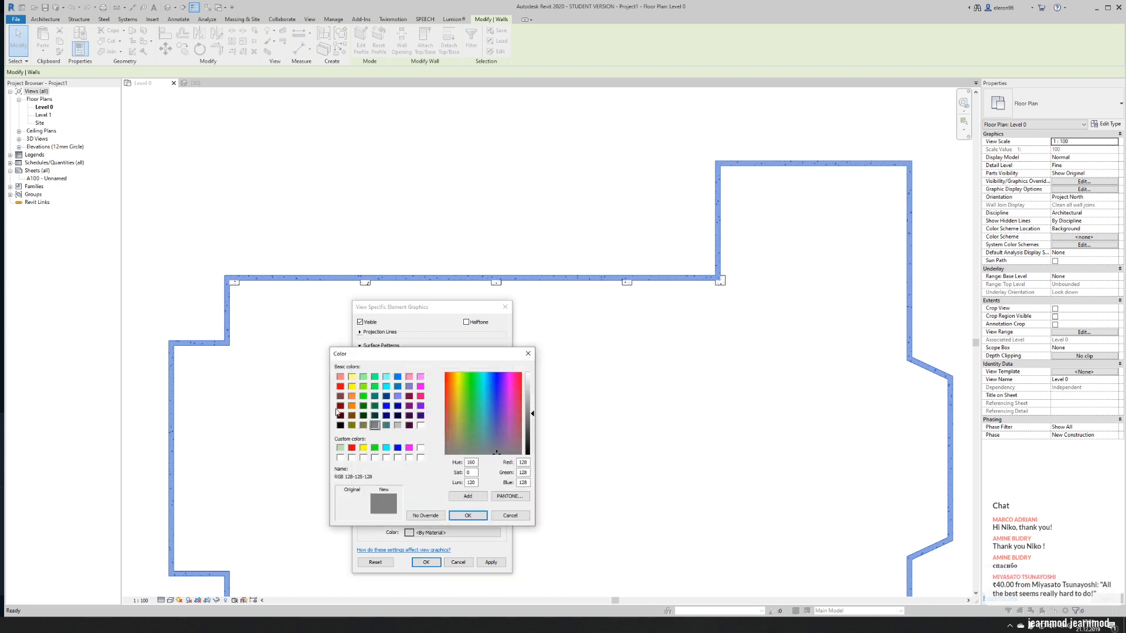
left_click(340, 377)
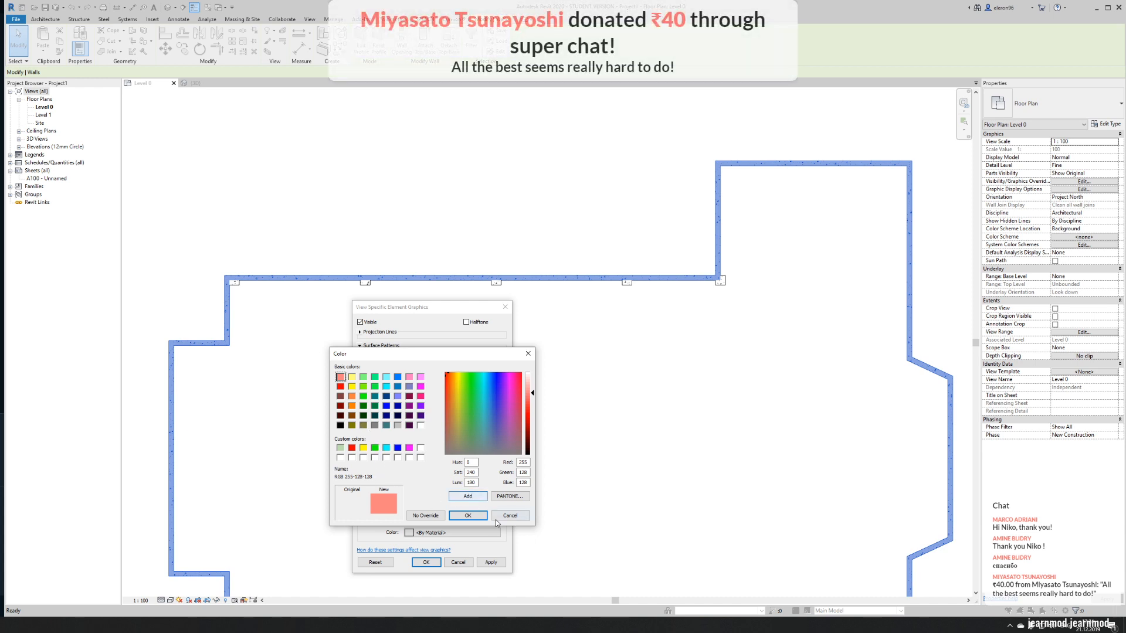
left_click(466, 516)
left_click(426, 559)
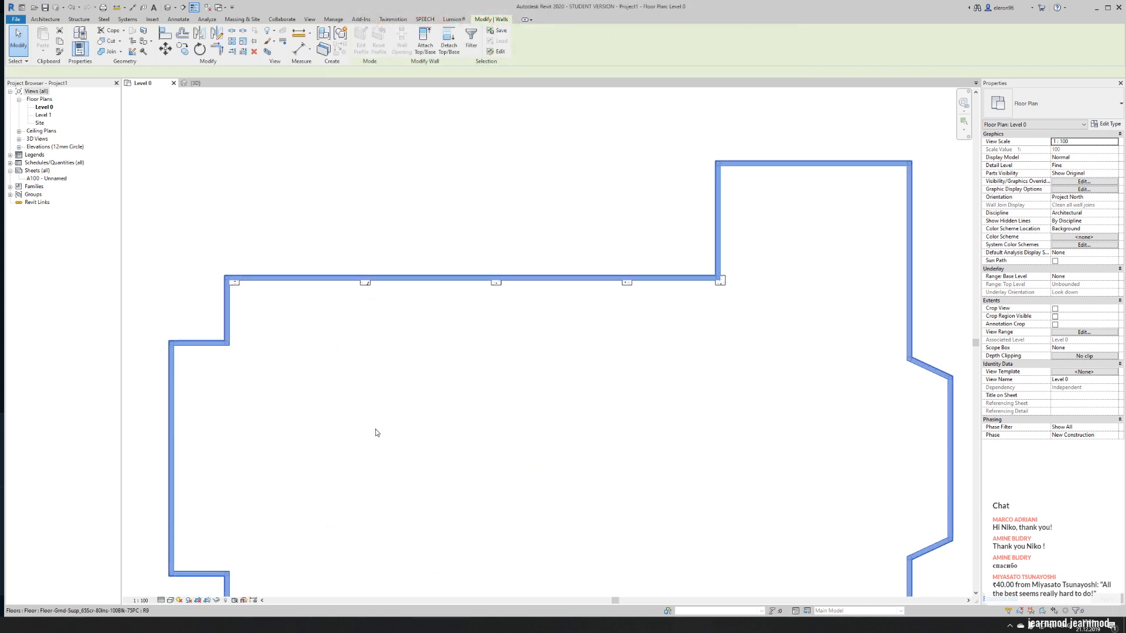
left_click(422, 239)
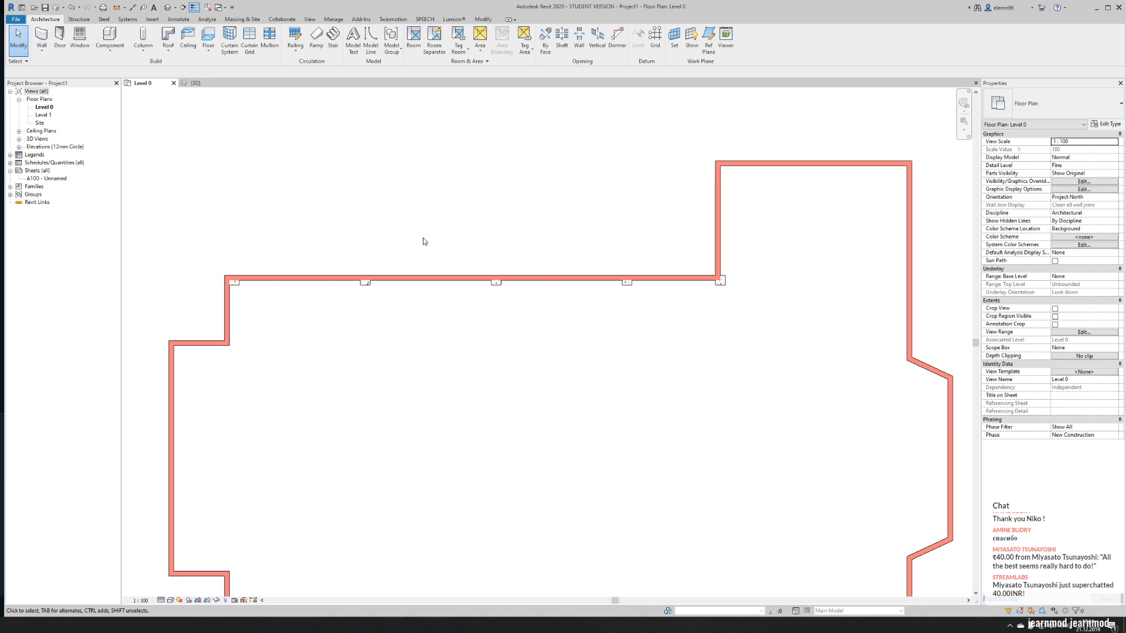
- Copy the four 600x600mm columns east of the corner column on the upper nave wall straight down onto the lower nave wall
scroll(352, 201, "down", 3)
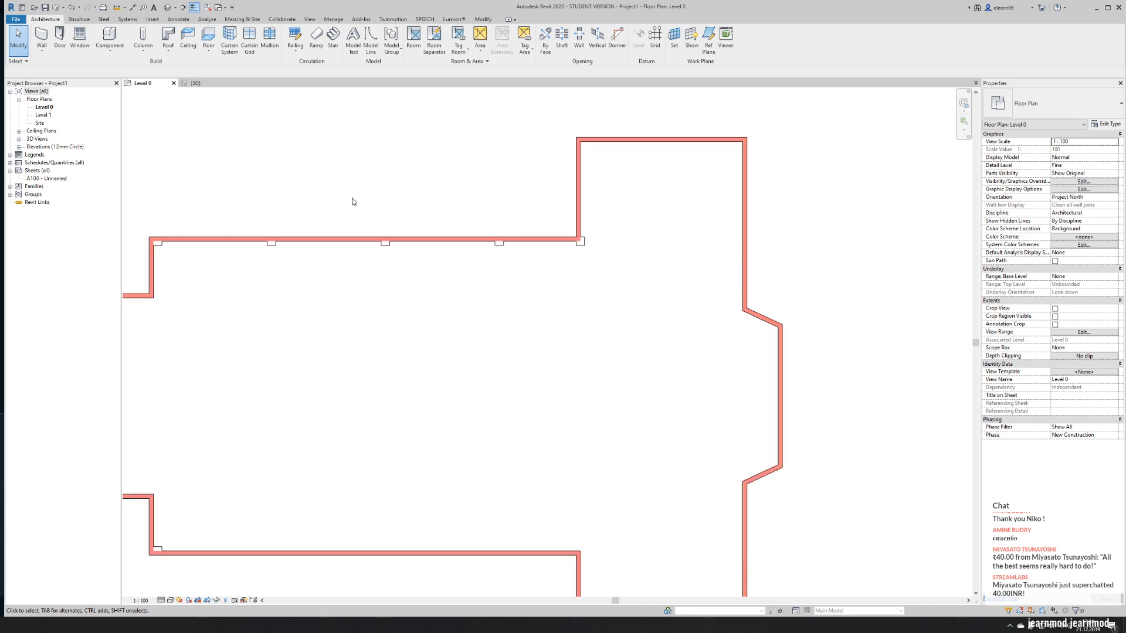
middle_click_drag(354, 233, 364, 251)
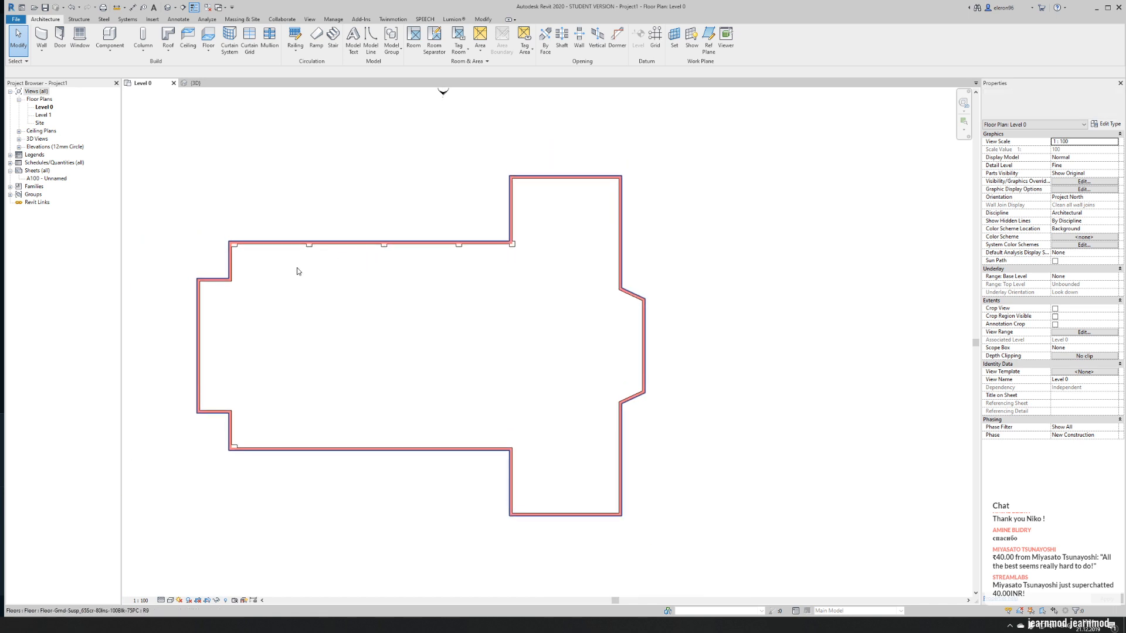
left_click_drag(290, 210, 522, 271)
scroll(382, 276, "up", 1)
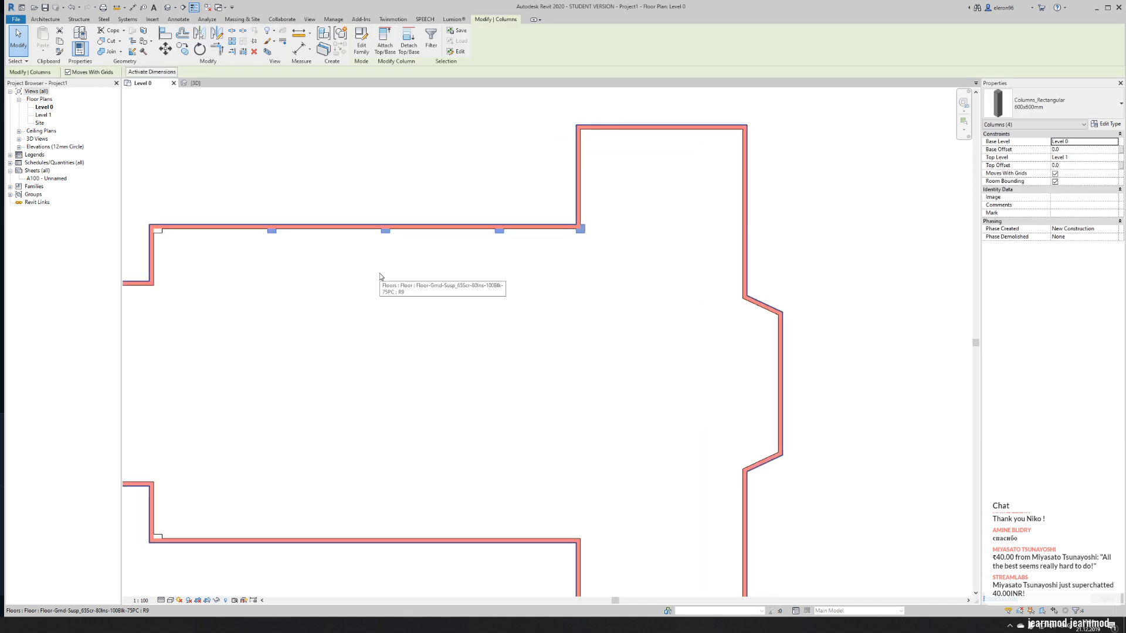
left_click(183, 48)
left_click(272, 232)
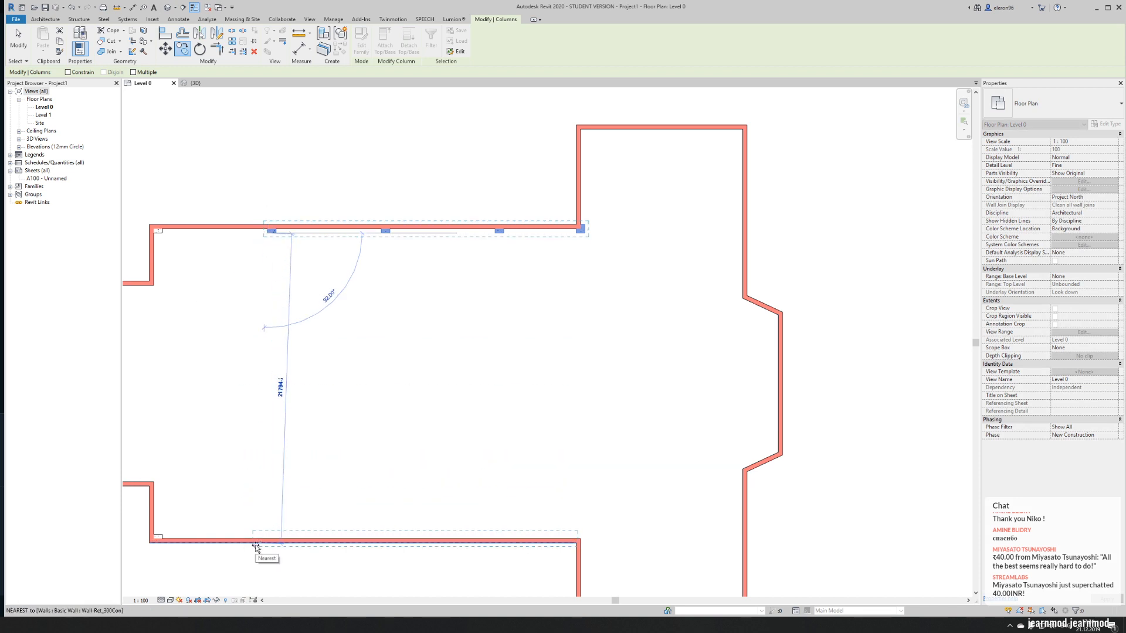
scroll(256, 549, "up", 1)
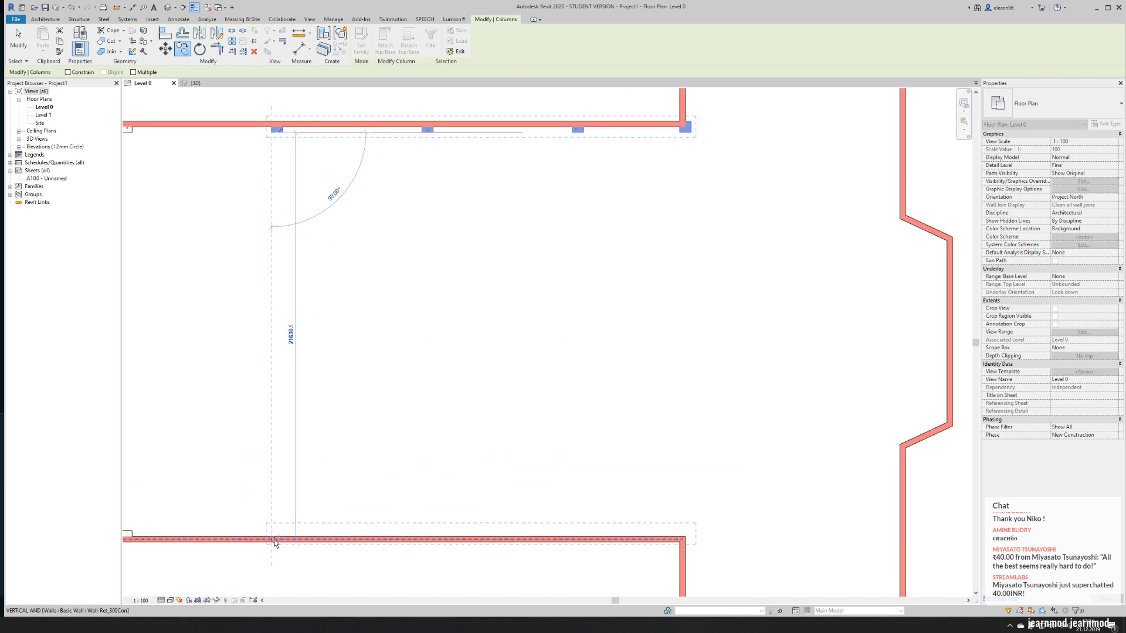
left_click(271, 543)
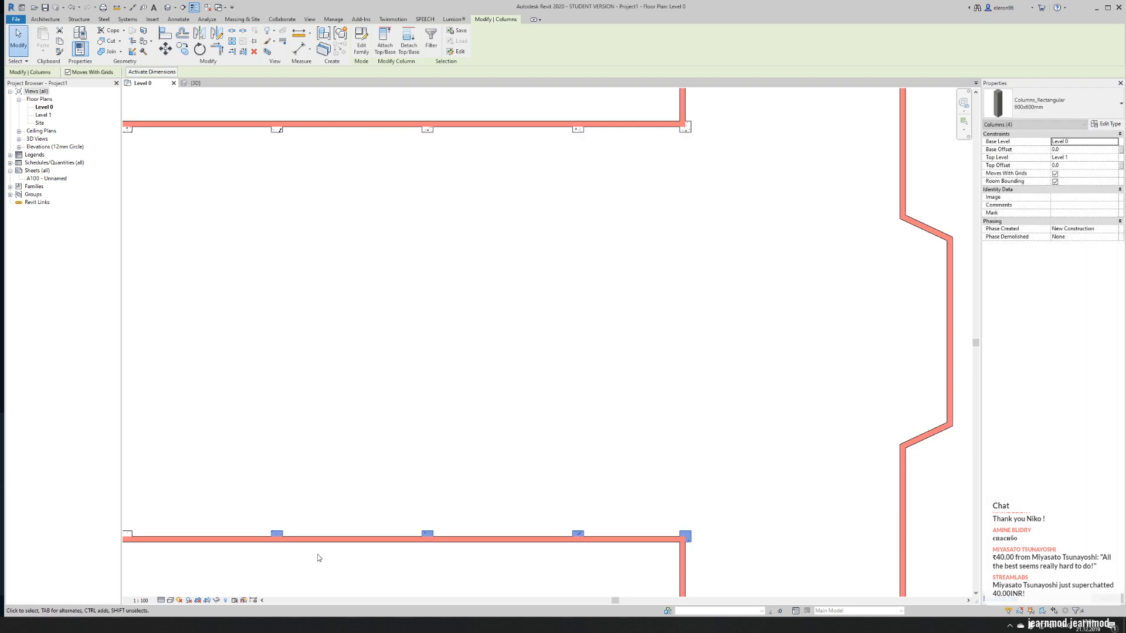
key("Escape")
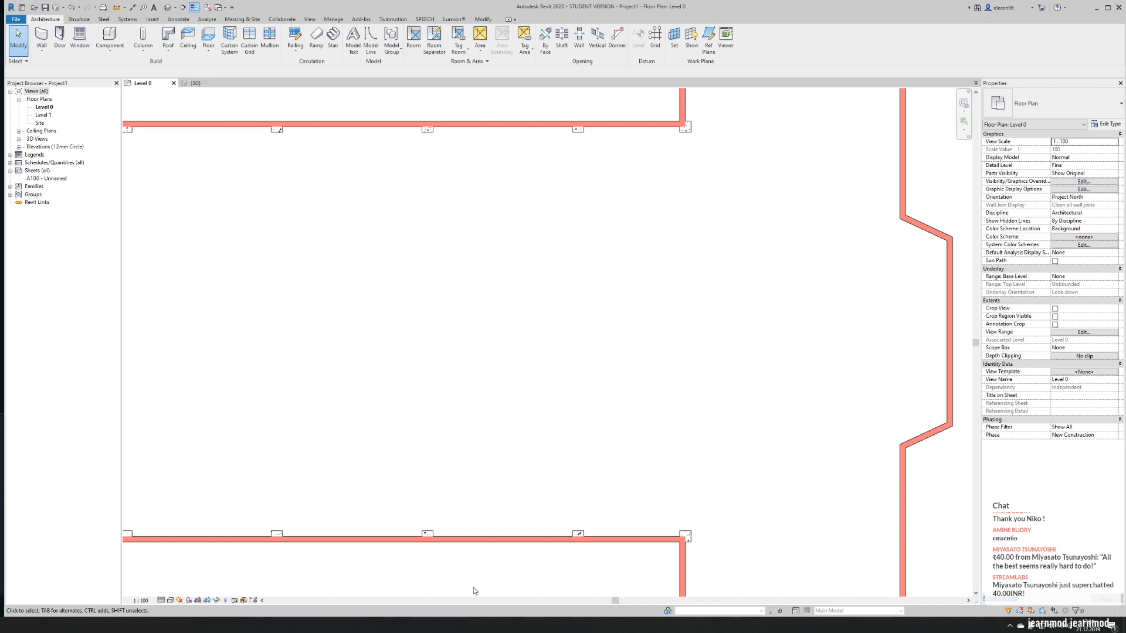
scroll(692, 554, "down", 2)
middle_click_drag(691, 554, 466, 431)
middle_click_drag(368, 141, 294, 364)
scroll(326, 313, "up", 3)
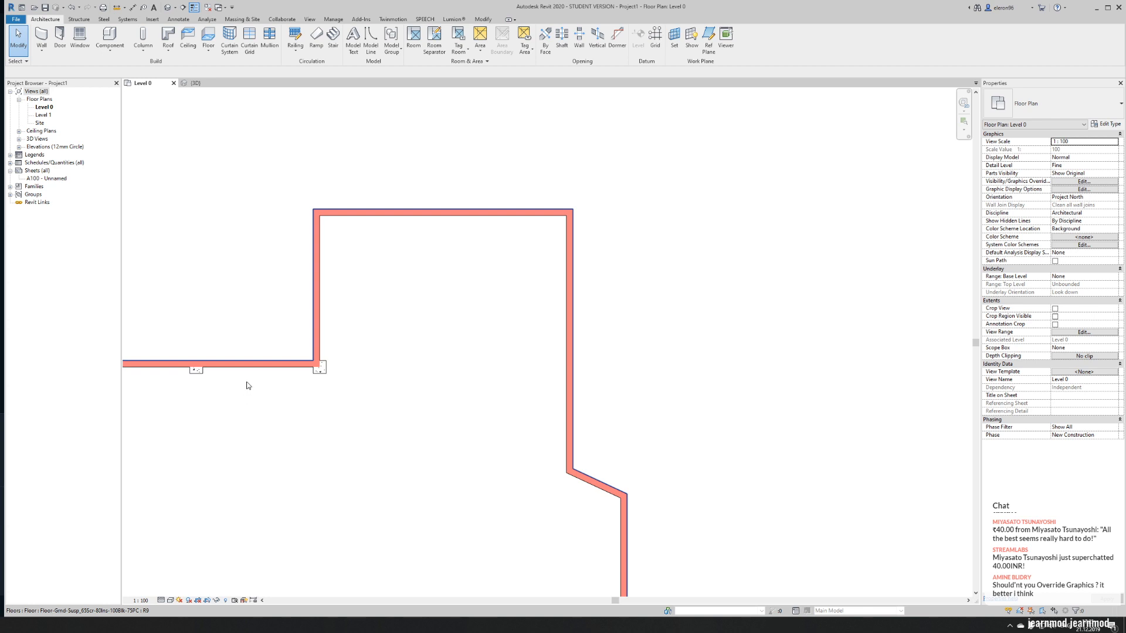
middle_click_drag(239, 327, 576, 268)
scroll(400, 258, "down", 2)
middle_click_drag(395, 253, 424, 177)
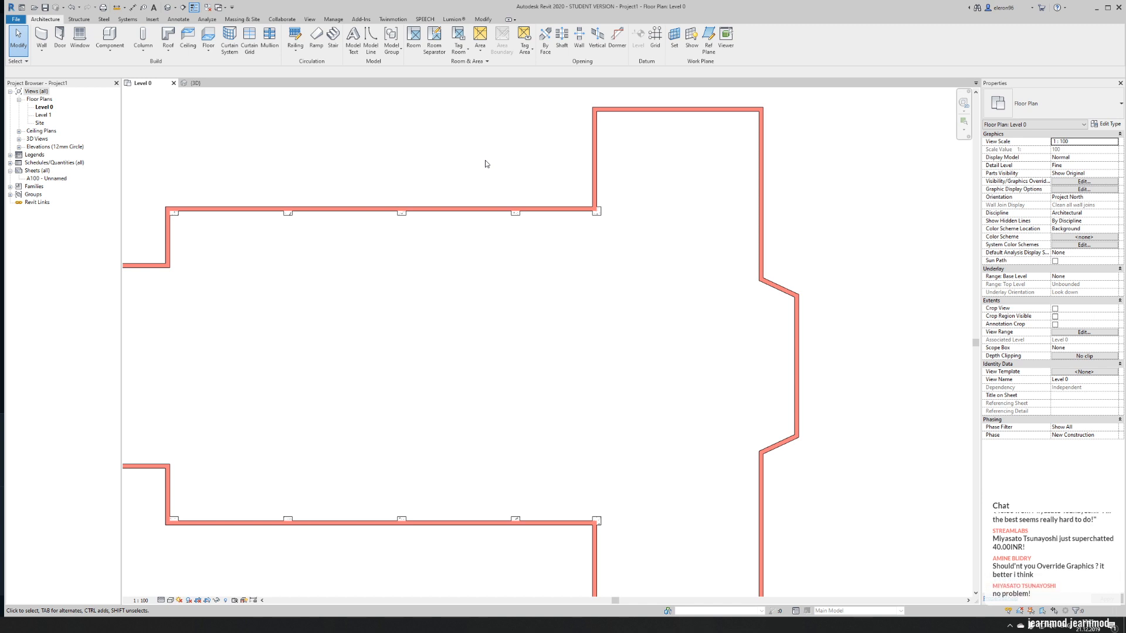
- Examine the Level 0 view's visibility and graphic overrides, checking the Walls category's override options and the view filters
key("v")
key("g")
left_click_drag(2, 113, 494, 207)
scroll(418, 355, "down", 8)
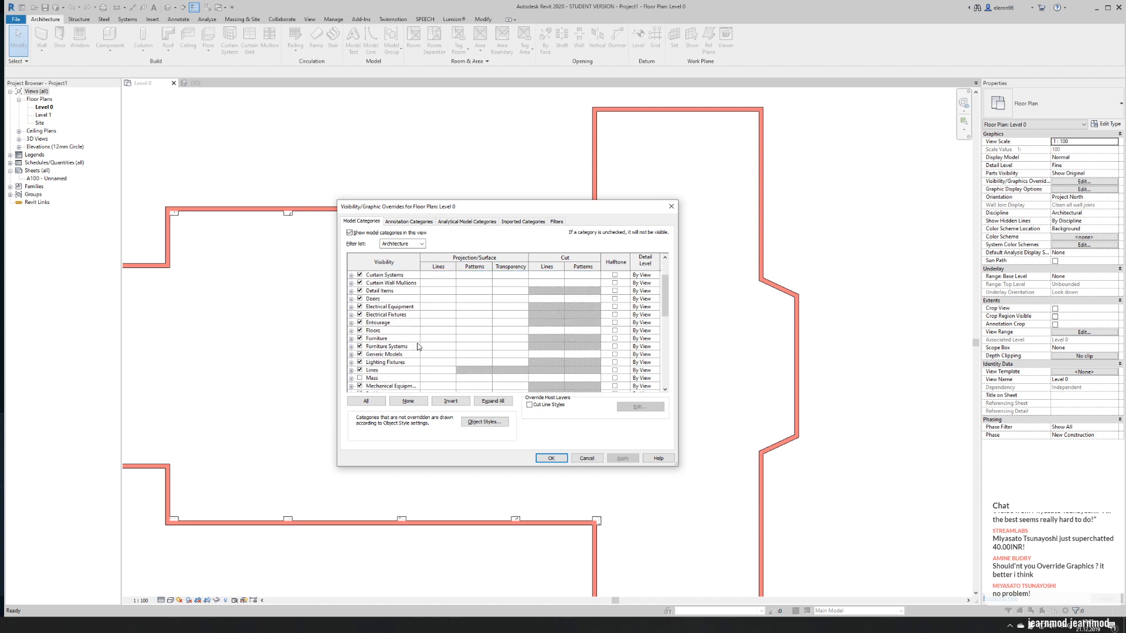
scroll(411, 335, "down", 2)
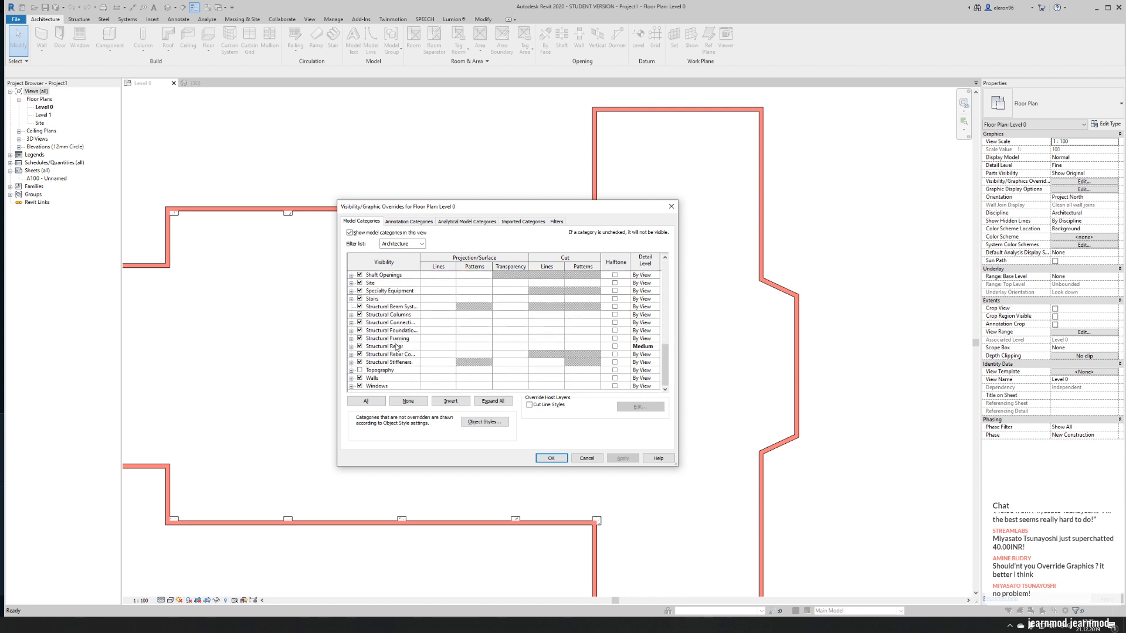
left_click(469, 378)
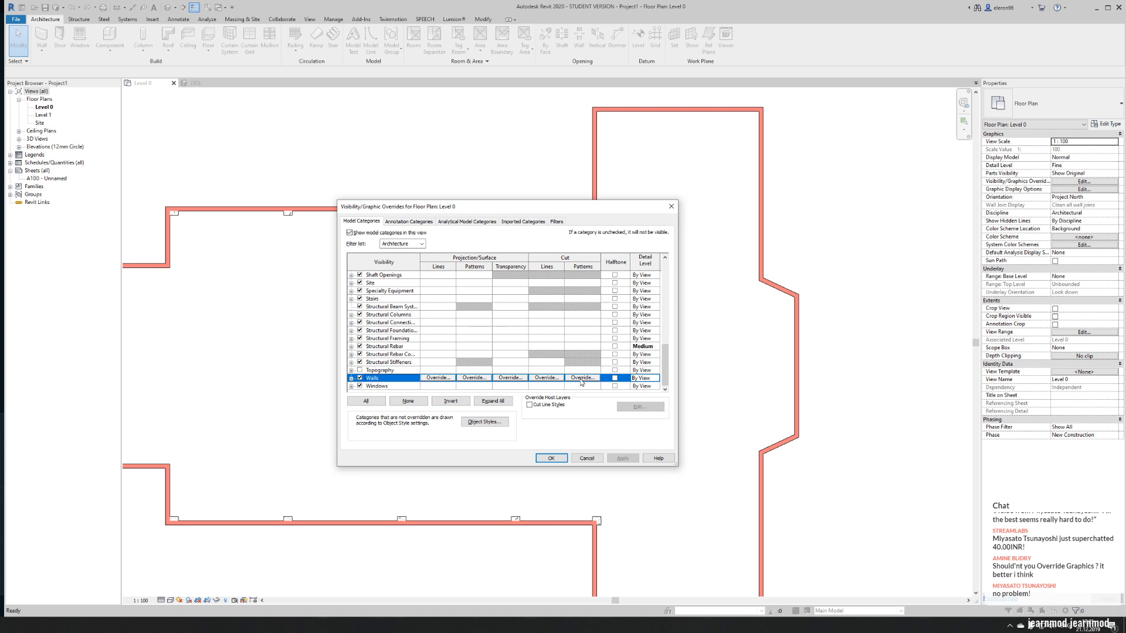
left_click(557, 222)
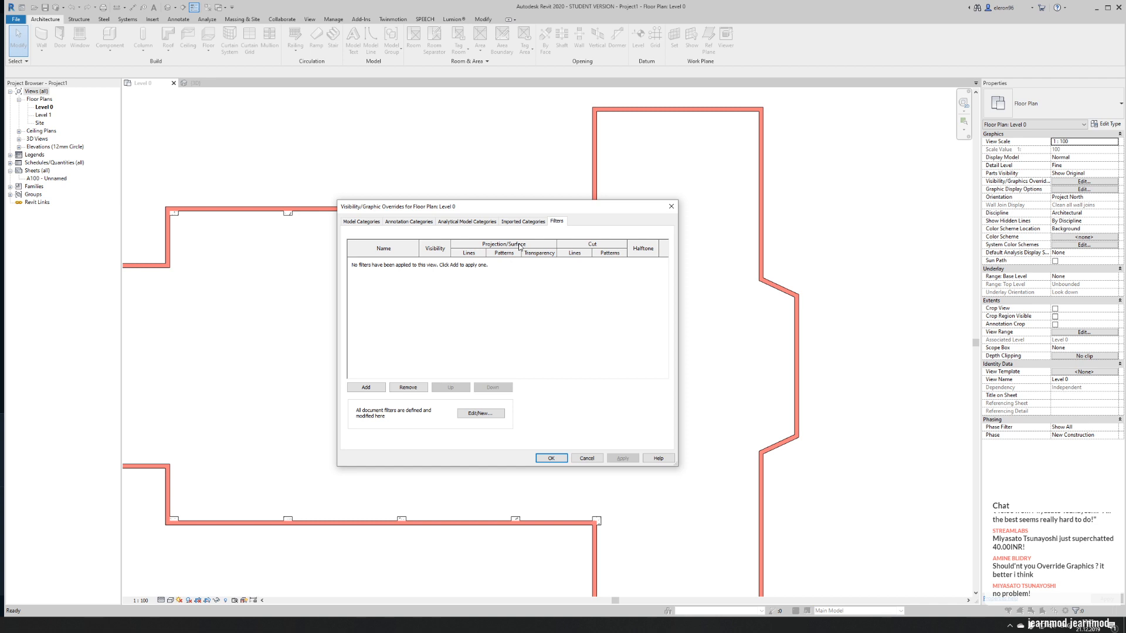
left_click(357, 222)
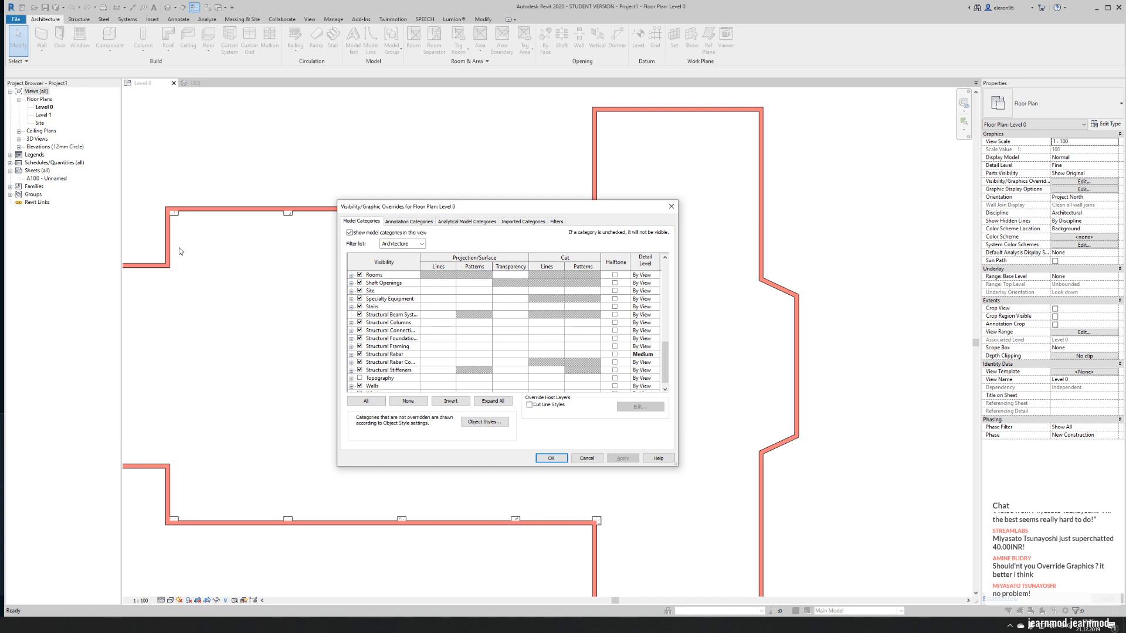
- Override the Walls category's cut foreground pattern in the Level 0 view with Solid fill coloured green, RGB 0-255-0
scroll(475, 312, "down", 1)
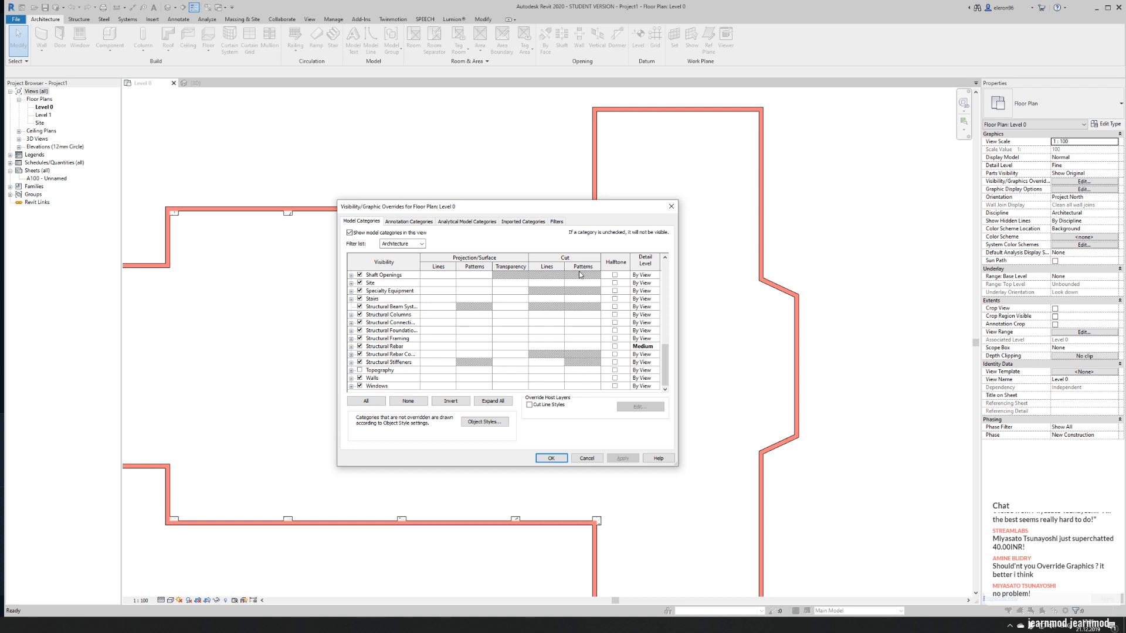
left_click(583, 378)
left_click(584, 378)
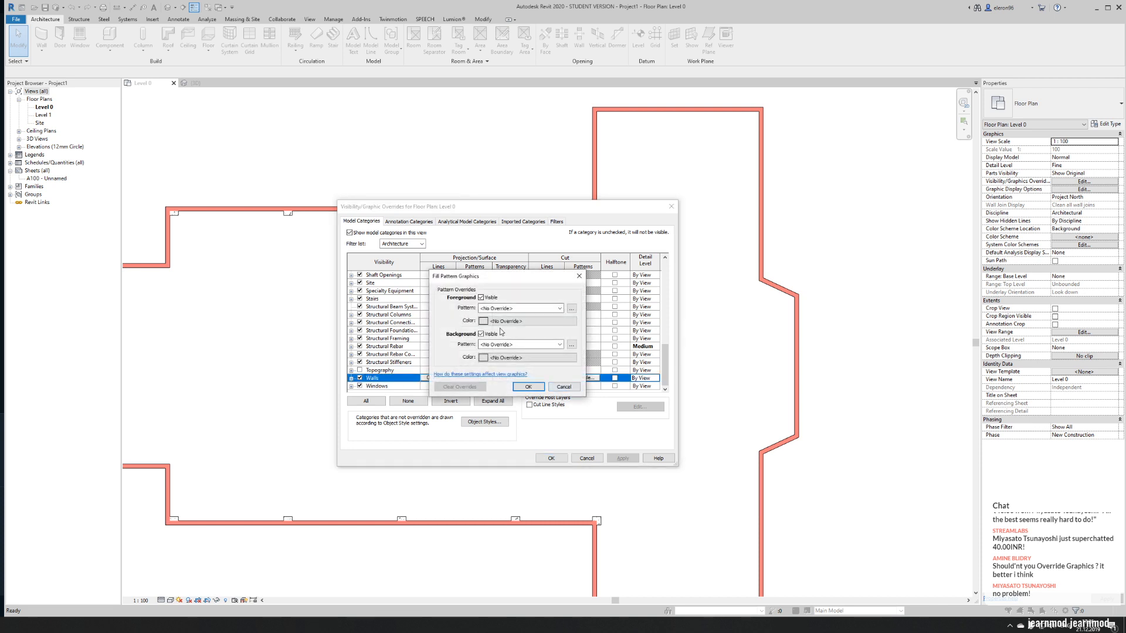
left_click(506, 309)
left_click(509, 329)
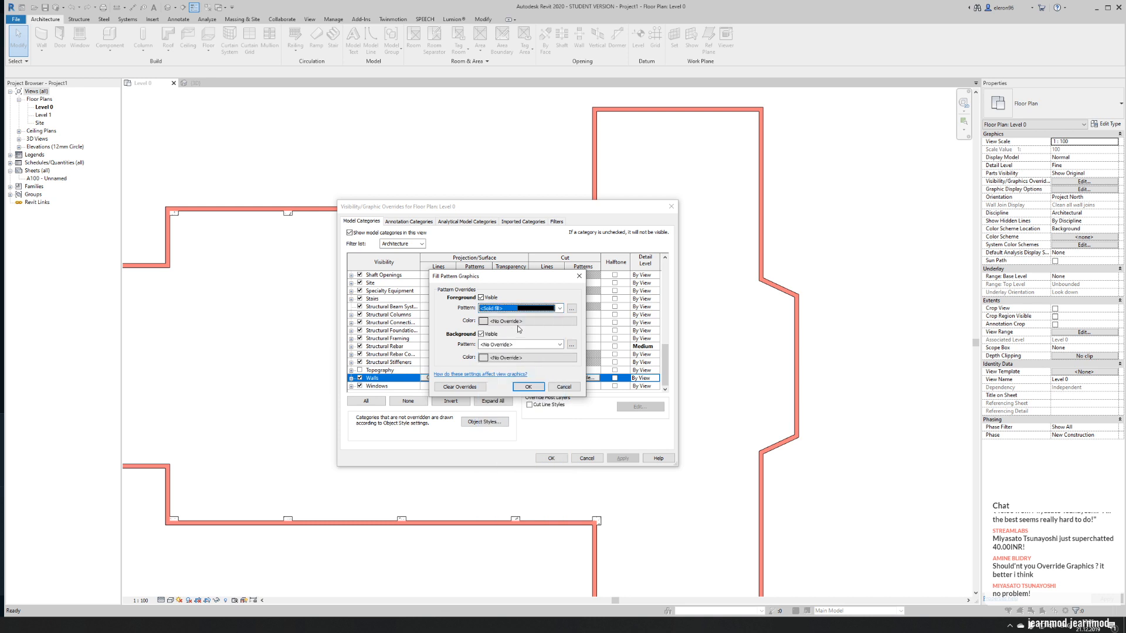
left_click(518, 322)
left_click(440, 293)
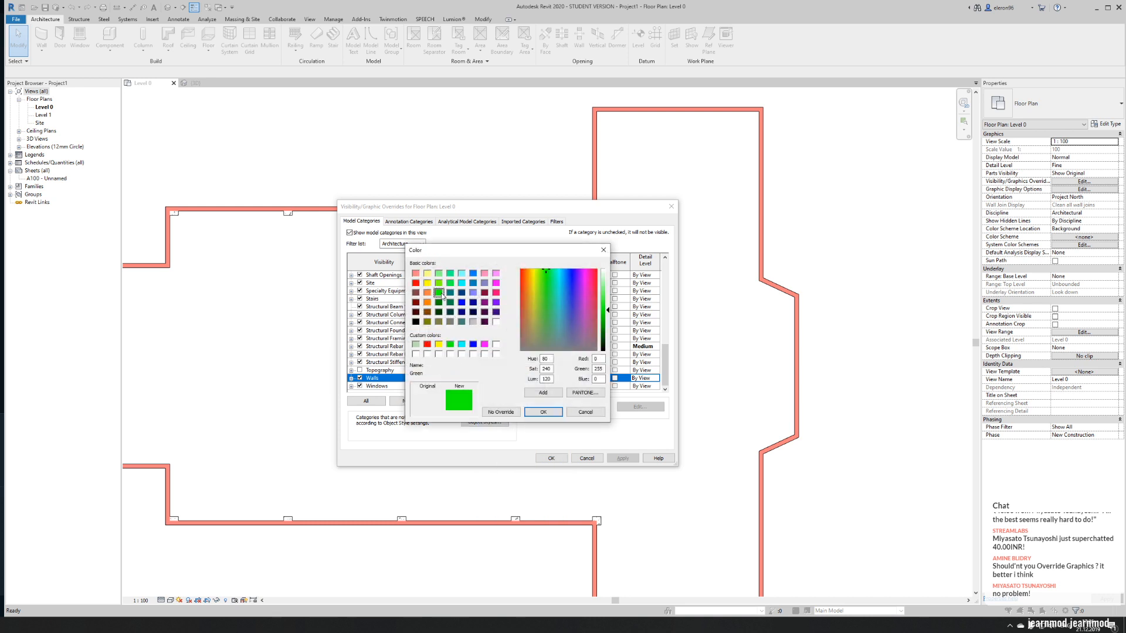
left_click(543, 411)
left_click(527, 387)
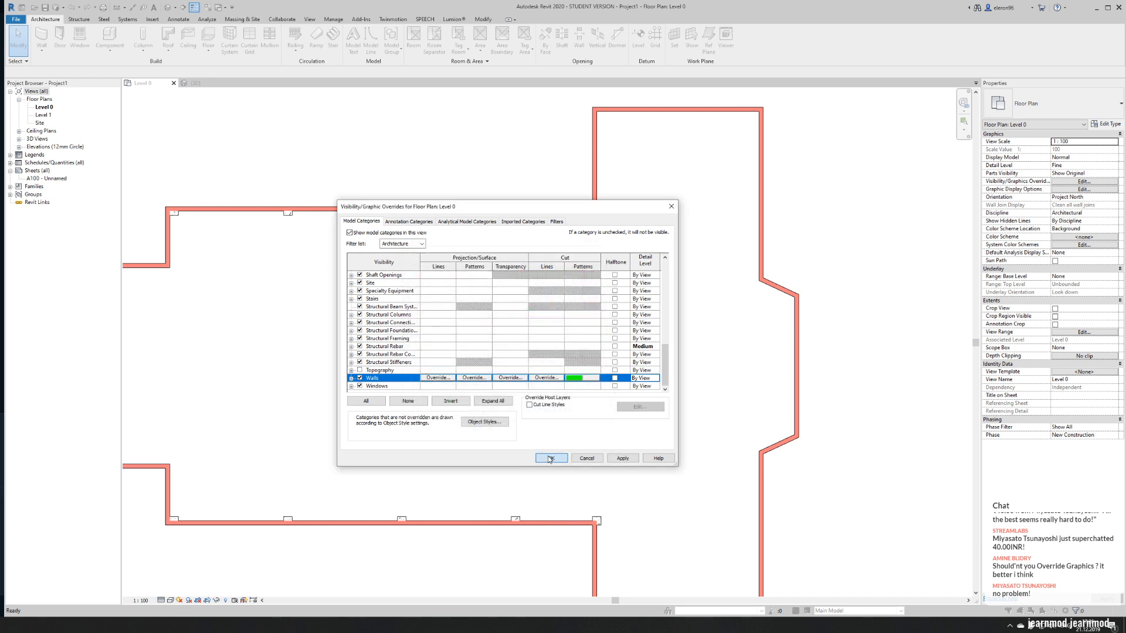
left_click(551, 458)
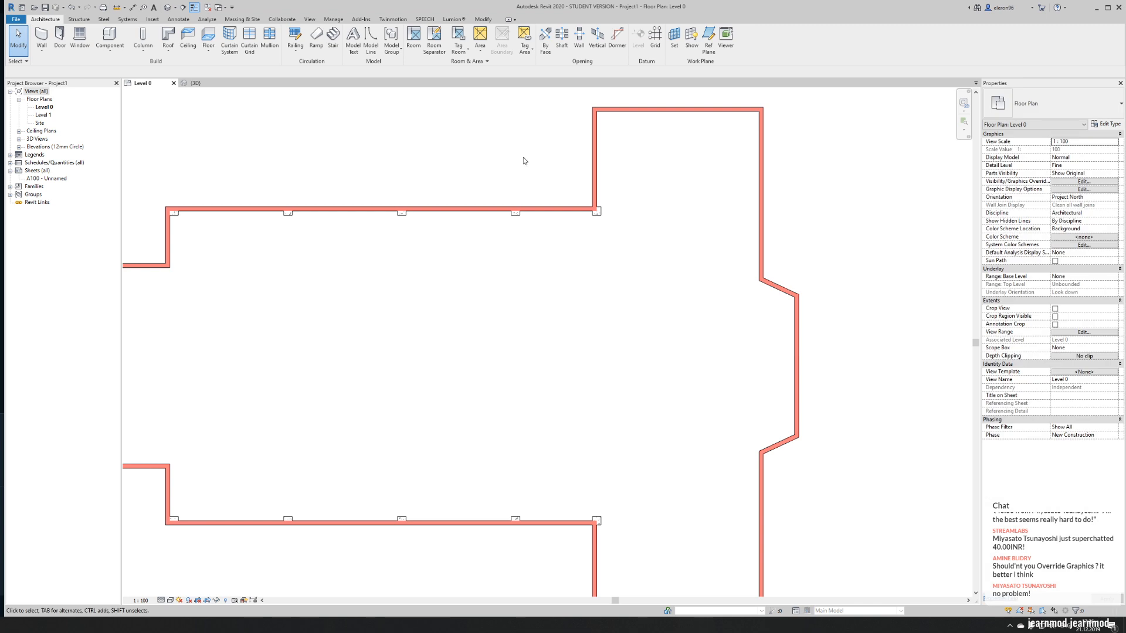
- Draw a short horizontal Wall-Ret_300Con test wall in the empty area above the upper nave wall
middle_click_drag(206, 177, 235, 243)
left_click(42, 36)
left_click(259, 187)
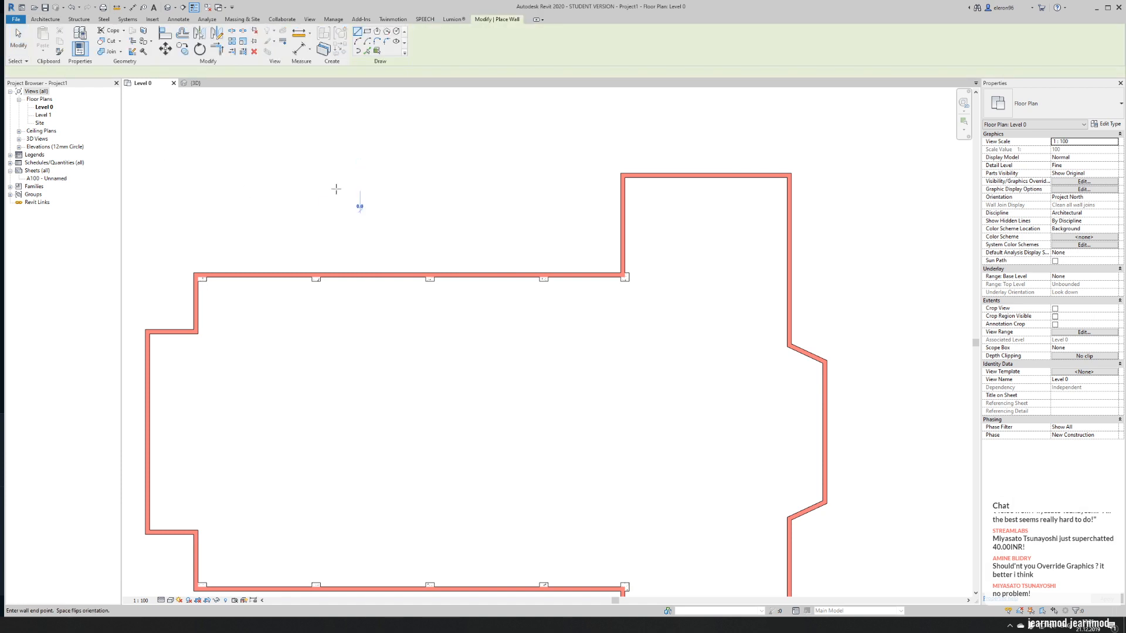
left_click(361, 186)
key("Escape")
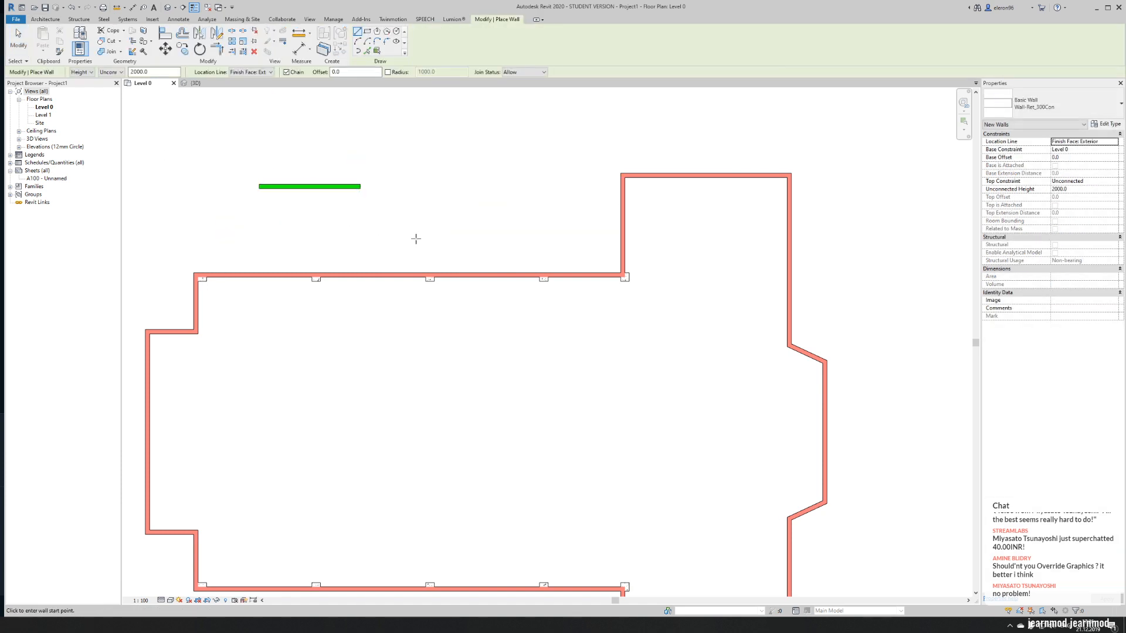
key("Escape")
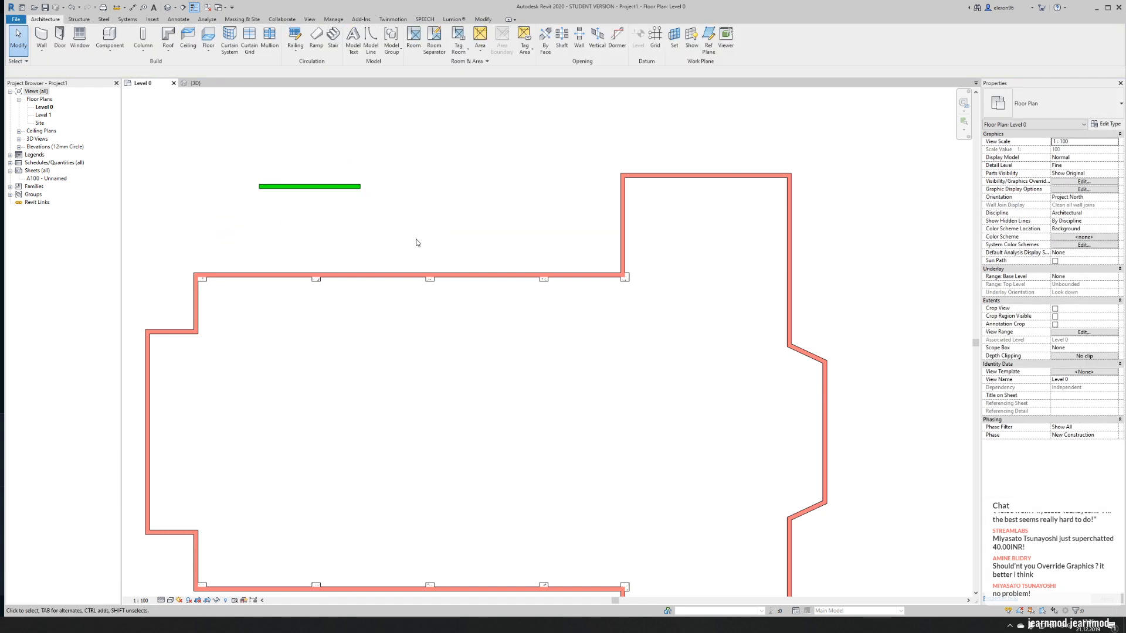
- Draw a second, slightly sloping test wall about 8800 mm long above the first test wall
left_click(326, 188)
left_click(352, 176)
left_click(235, 141)
left_click(361, 149)
key("Escape")
key("Escape")
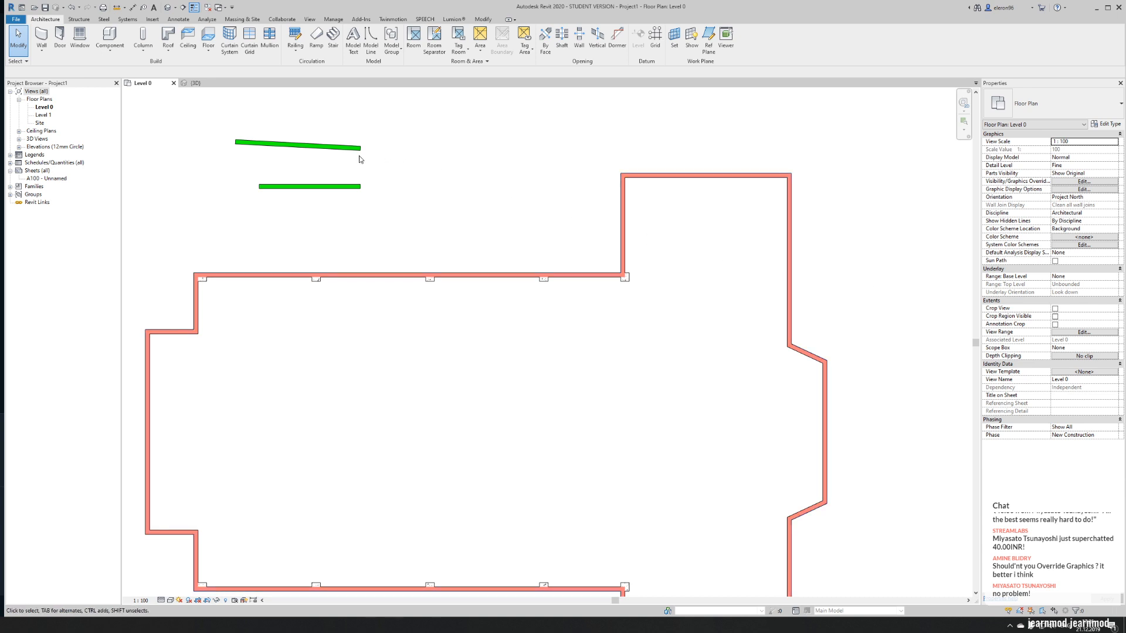
- Set the Comments of the sloping test wall to 1
left_click(323, 150)
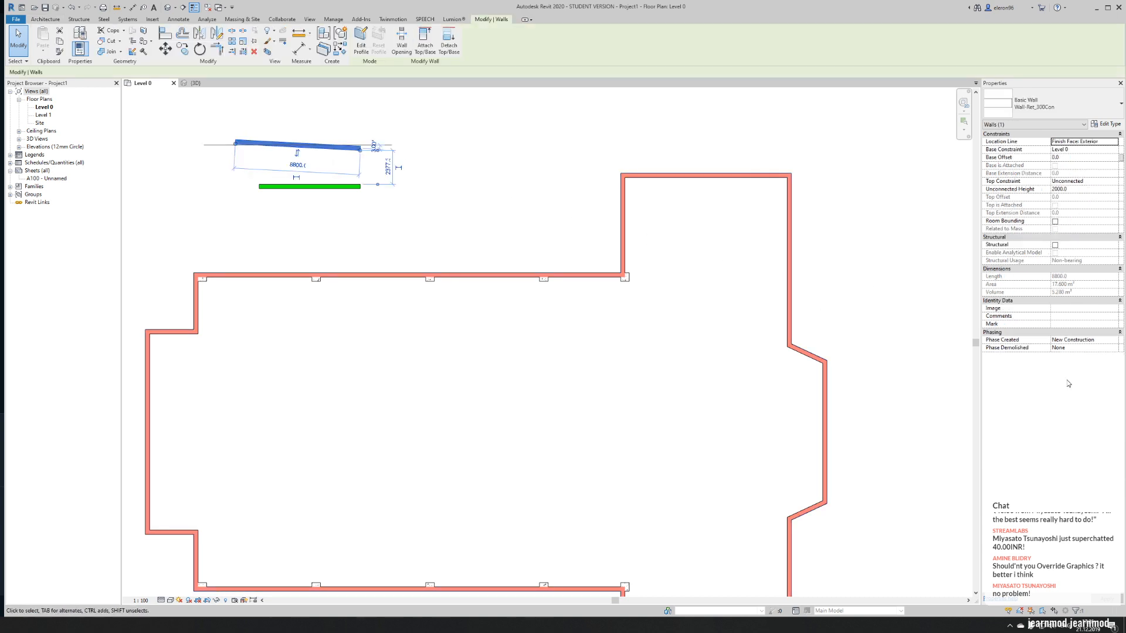
left_click(1067, 317)
type("1")
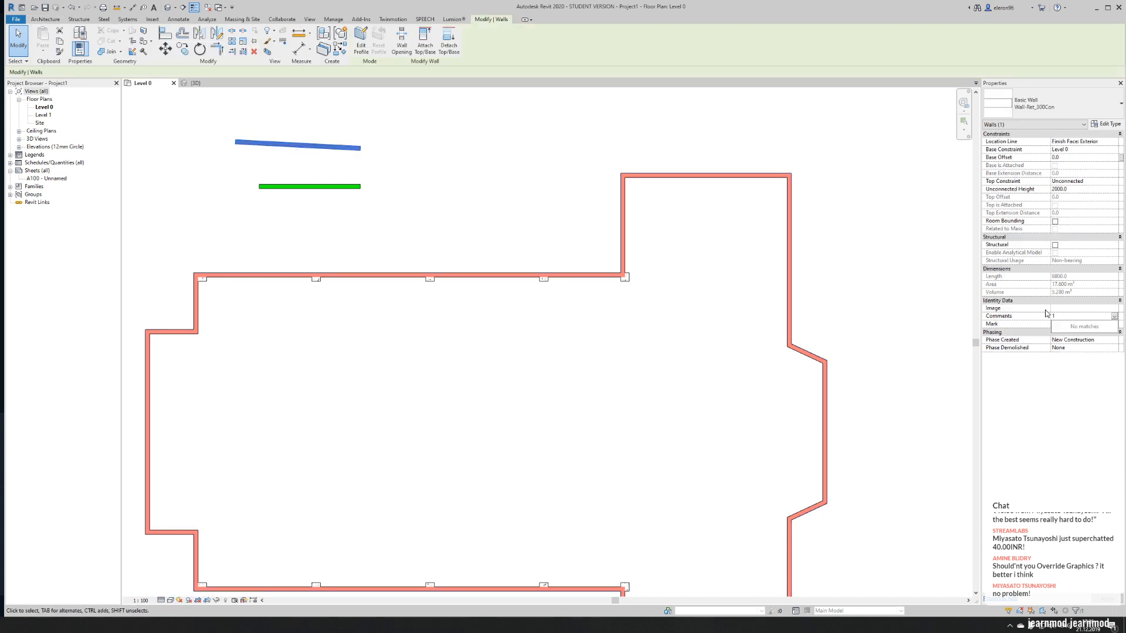
key("Escape")
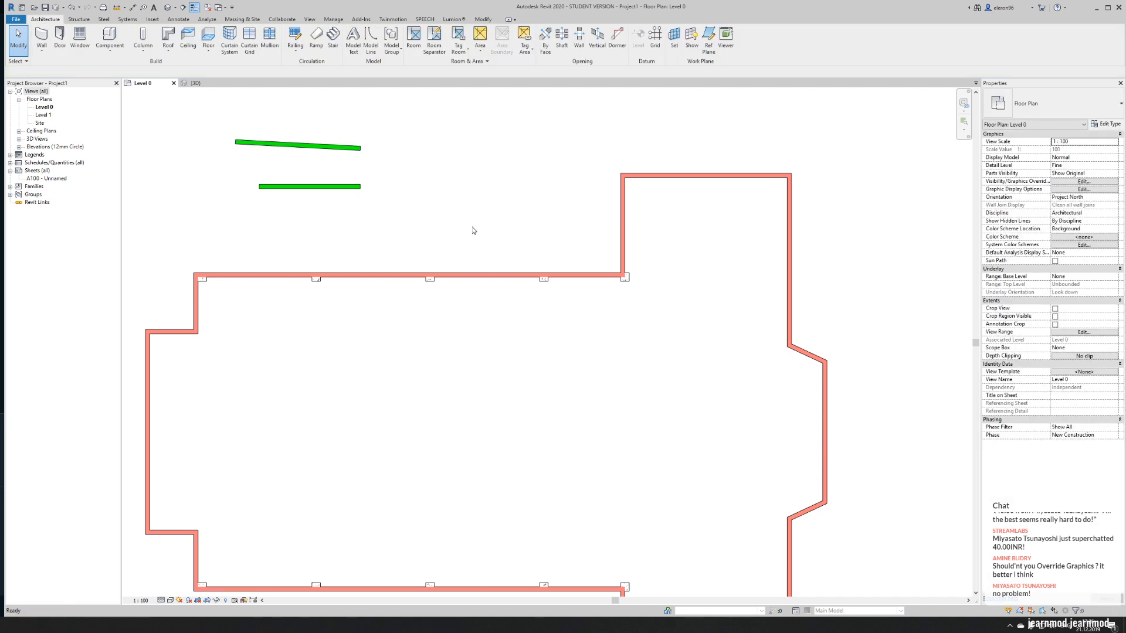
- Create a new rule-based view filter named DONT TUCH from the Level 0 view's graphic overrides
key("v")
key("v")
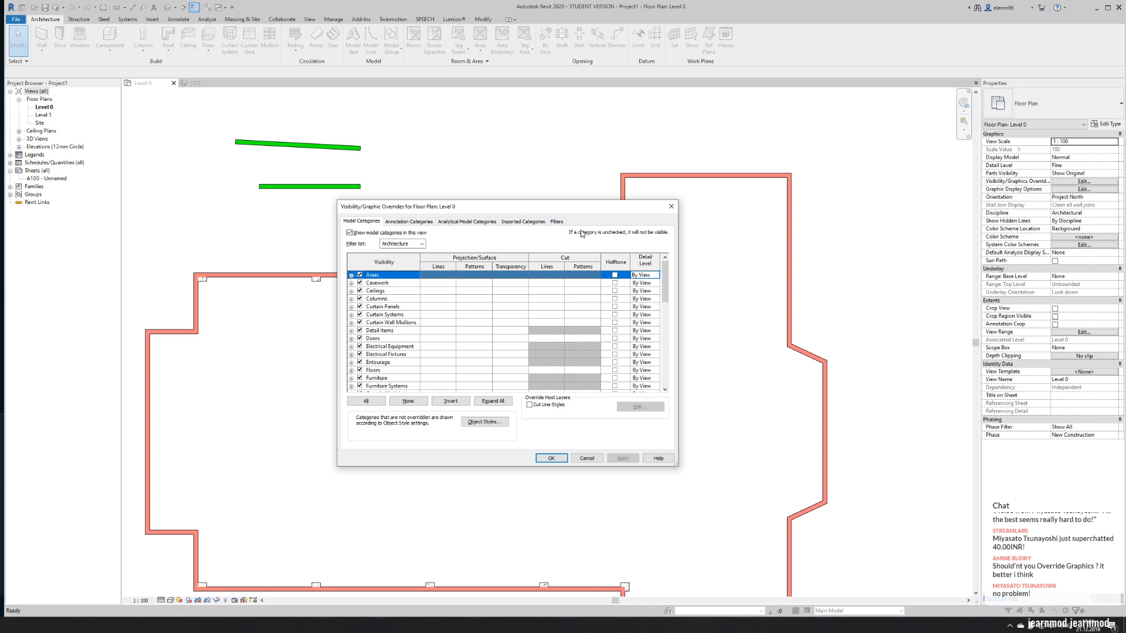
left_click(554, 222)
left_click(366, 388)
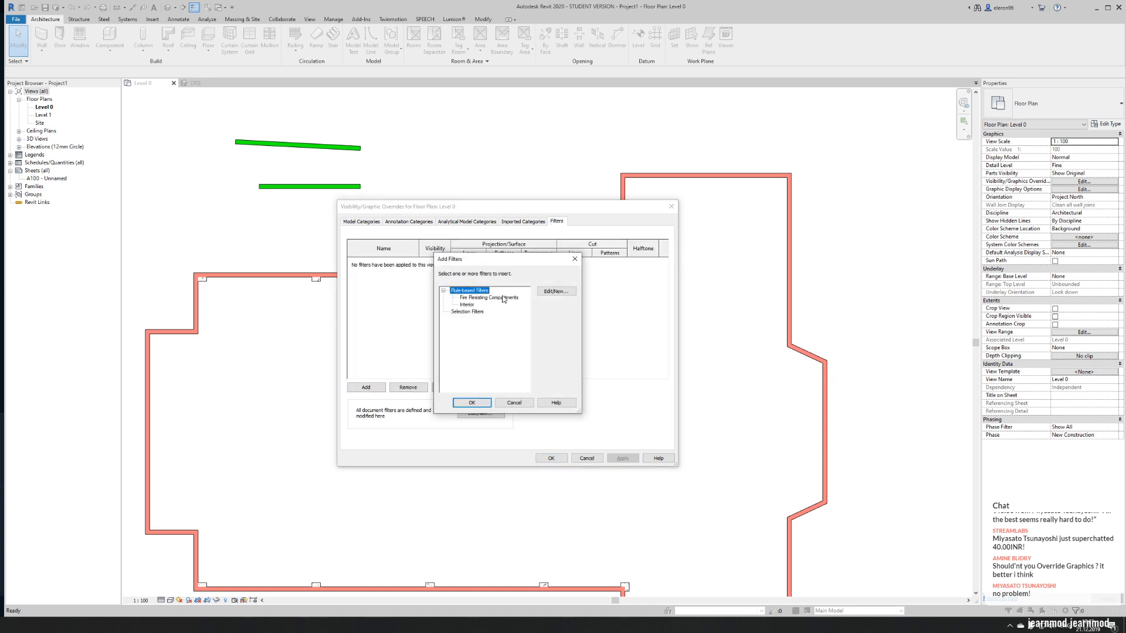
left_click(546, 293)
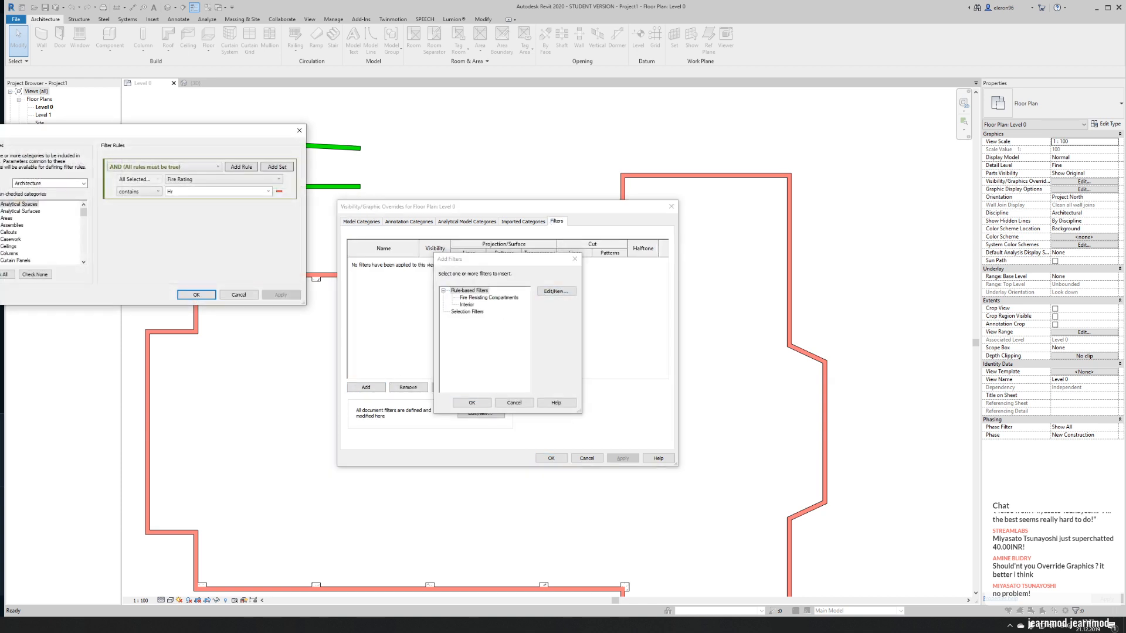
left_click(197, 305)
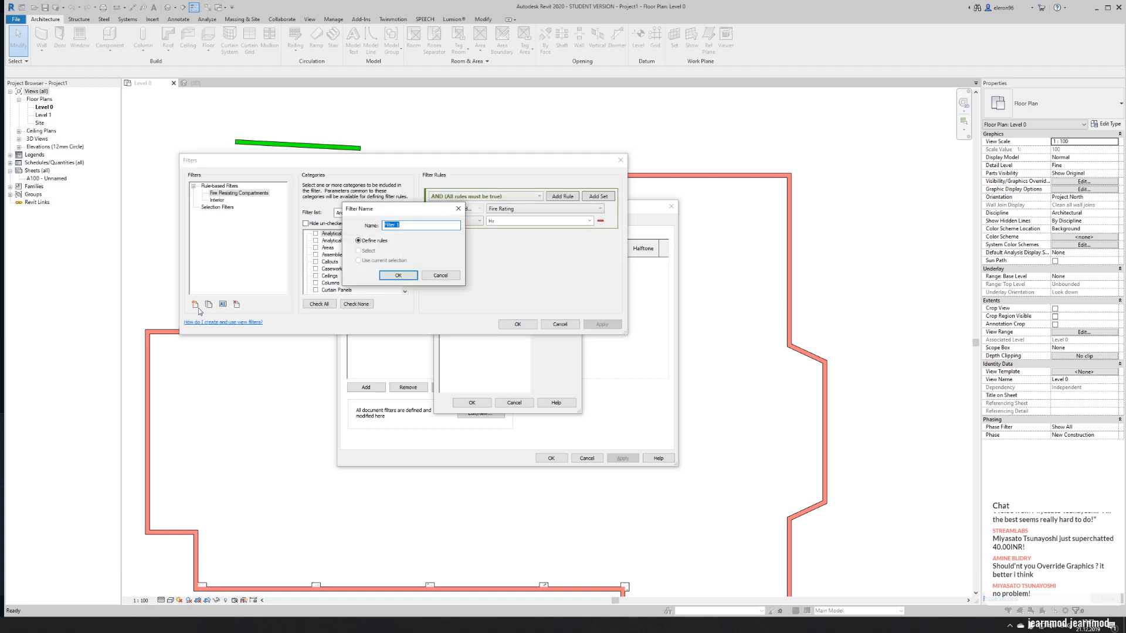
type("DOJN")
left_click(408, 278)
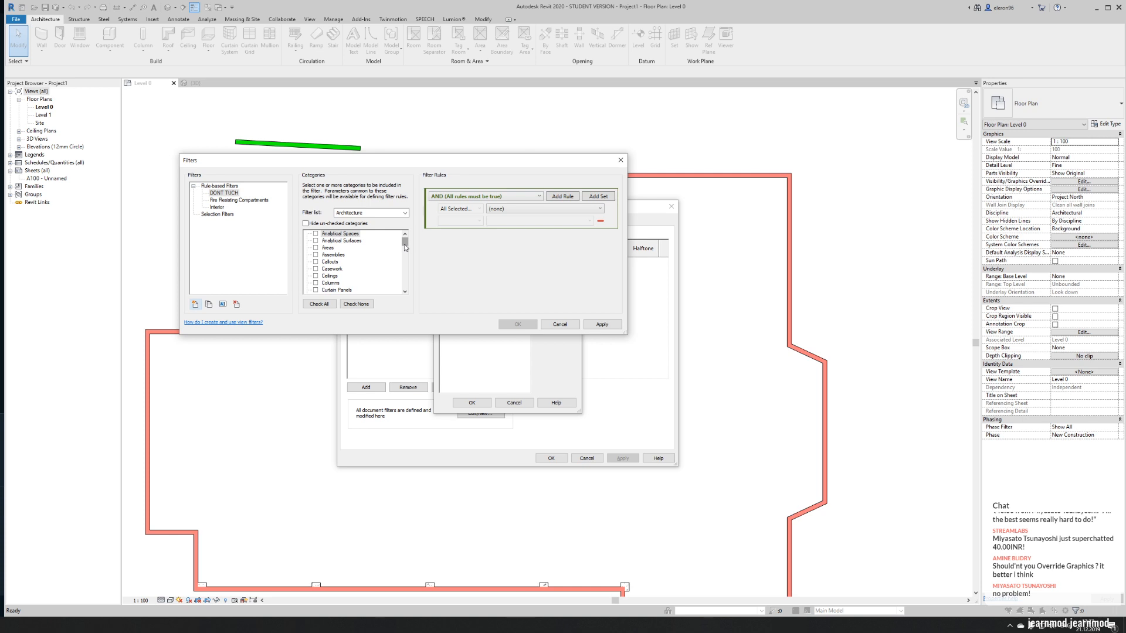
- Limit the DONT TUCH filter to the Walls category and give it a Comments rule with the value 1
left_click_drag(403, 244, 405, 285)
left_click(316, 283)
left_click(507, 209)
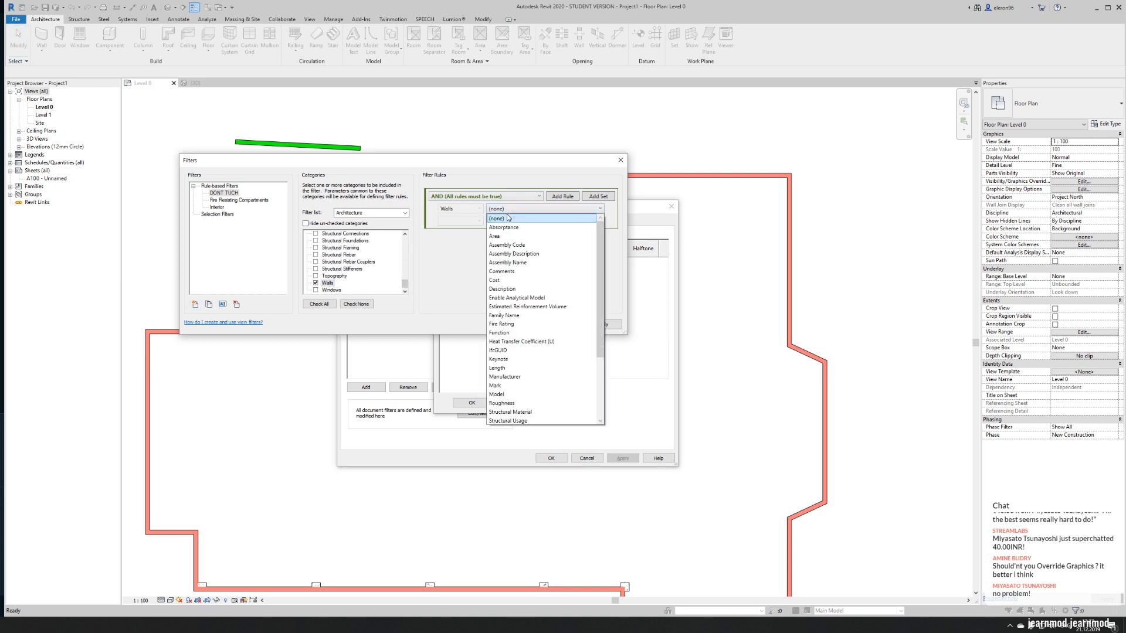
scroll(508, 264, "down", 3)
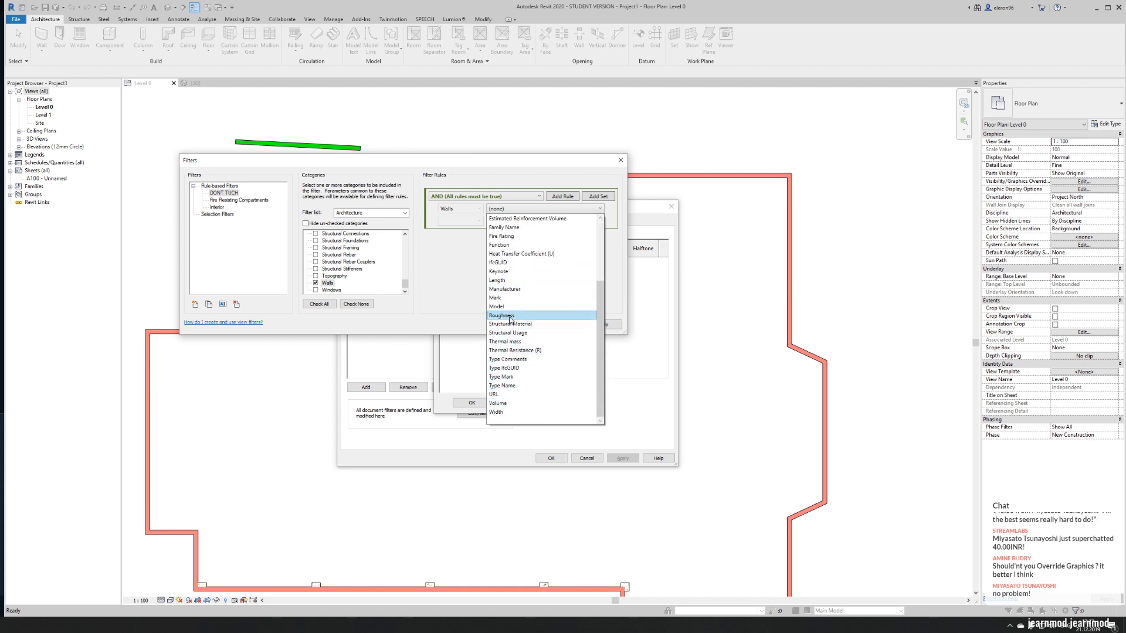
scroll(508, 279, "up", 3)
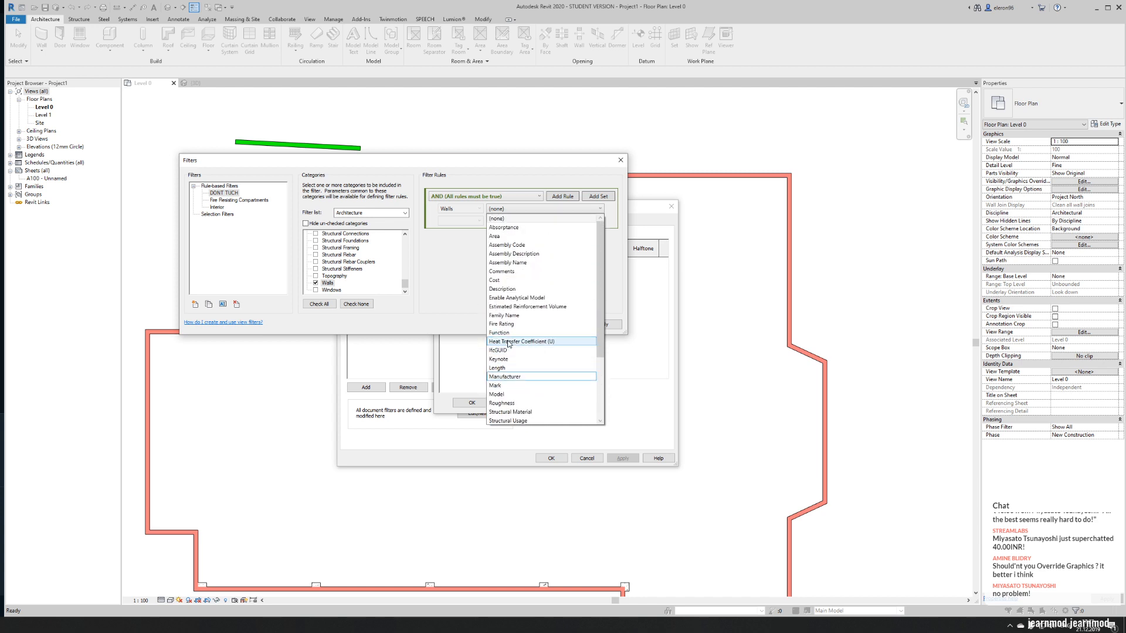
left_click(507, 272)
left_click(460, 221)
left_click(469, 232)
left_click(490, 220)
type("1")
left_click(526, 329)
- Add the DONT TUCH filter to the view and override its cut foreground pattern with Solid fill in pink, RGB 255-128-255
left_click(479, 297)
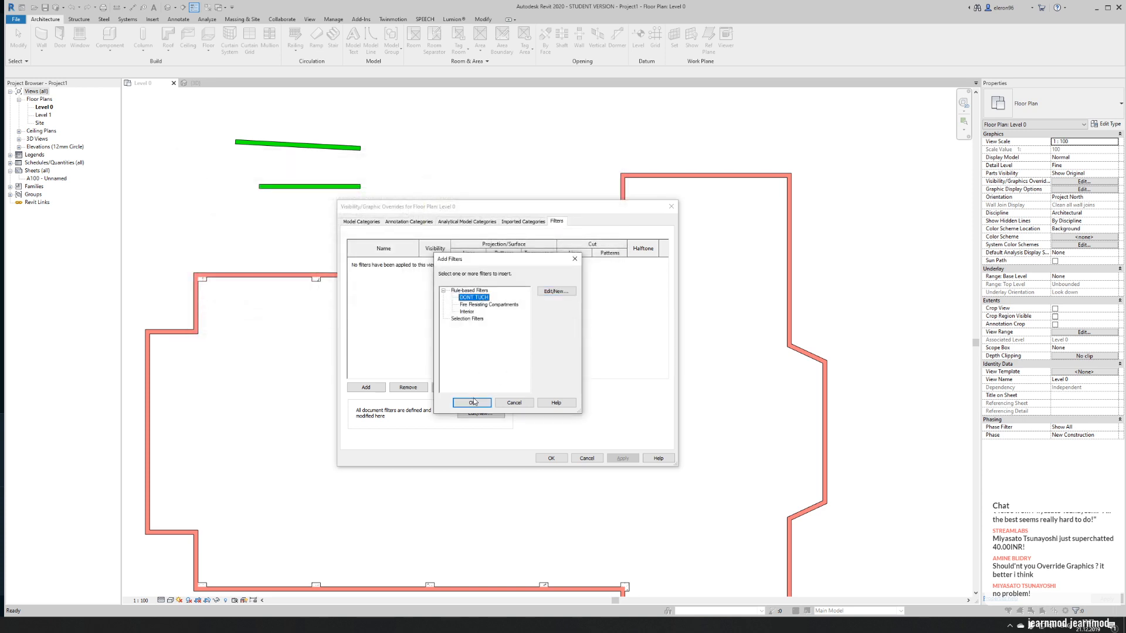
left_click(473, 401)
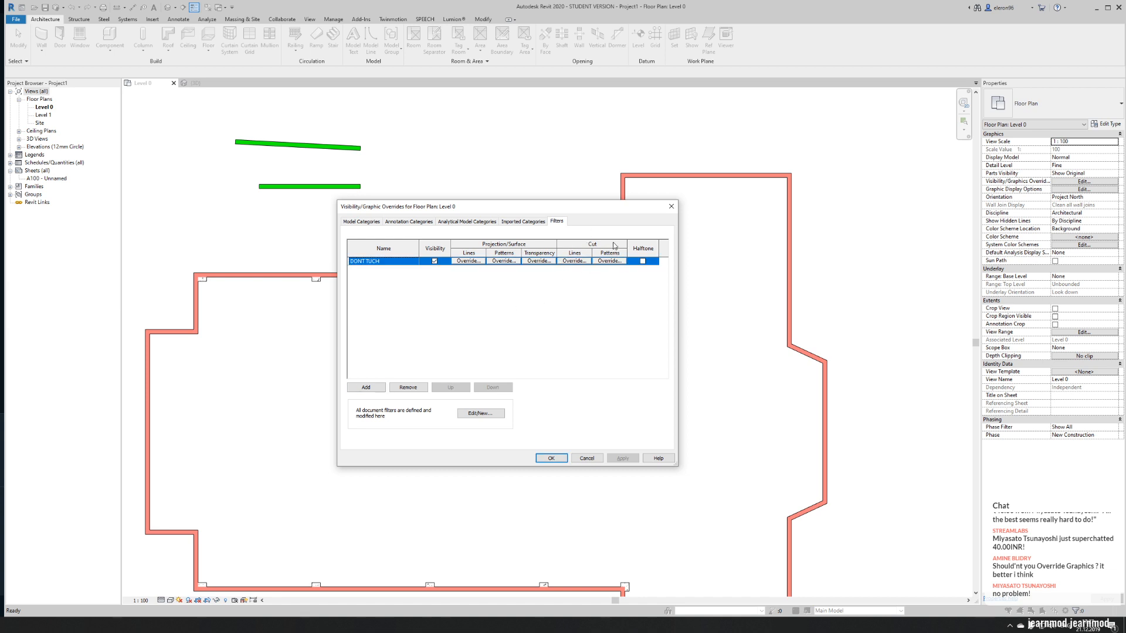
left_click(614, 263)
left_click(516, 309)
left_click(528, 321)
left_click(527, 321)
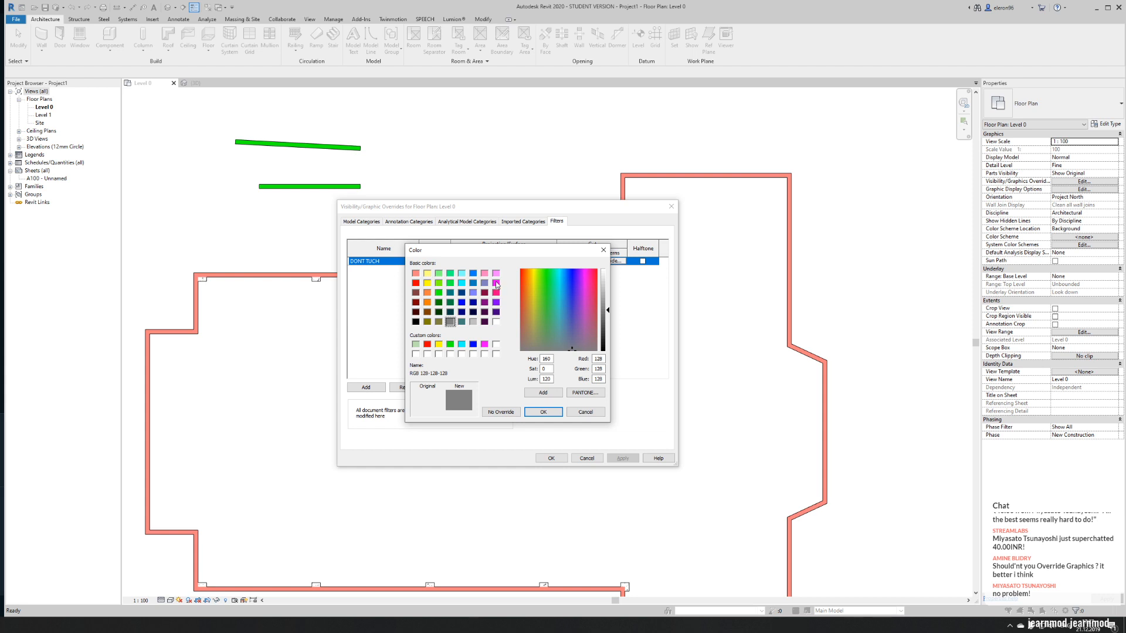
left_click(496, 273)
left_click(543, 411)
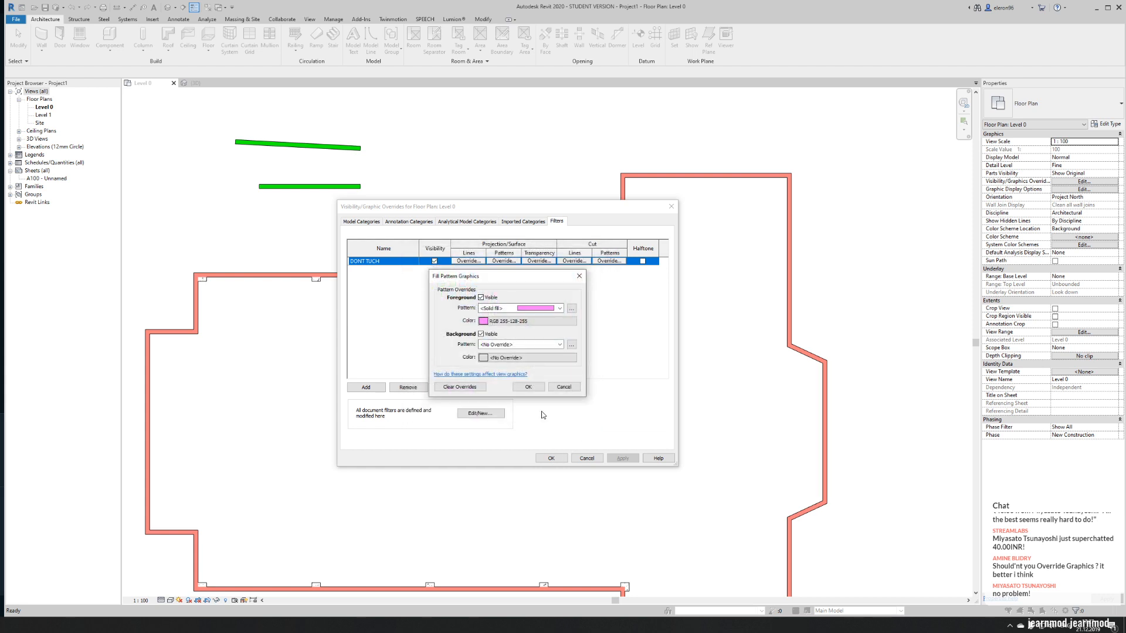
left_click(536, 386)
left_click(549, 458)
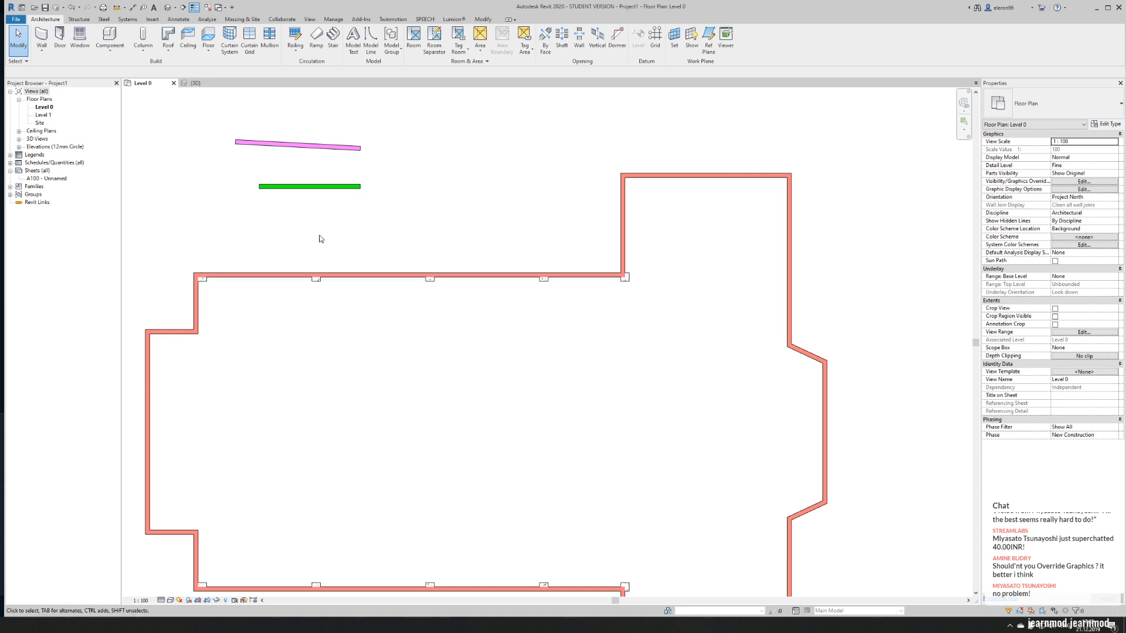
- Draw a third horizontal test wall about 11000 mm long between the first test wall and the upper nave wall
left_click(41, 36)
left_click(259, 230)
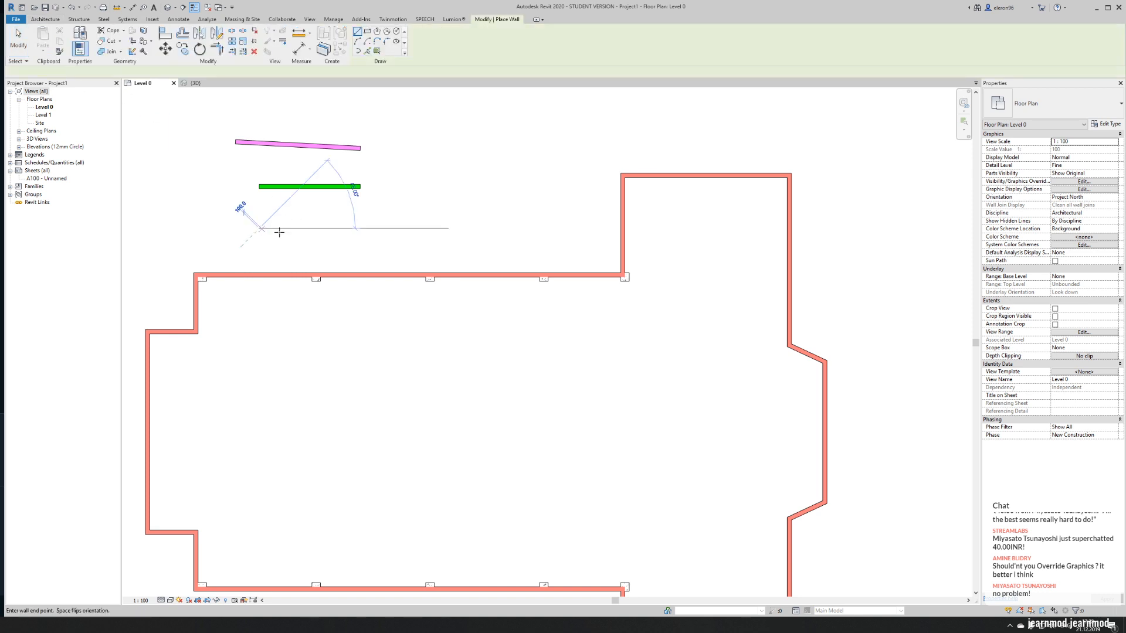
left_click(416, 230)
key("Escape")
key("Escape")
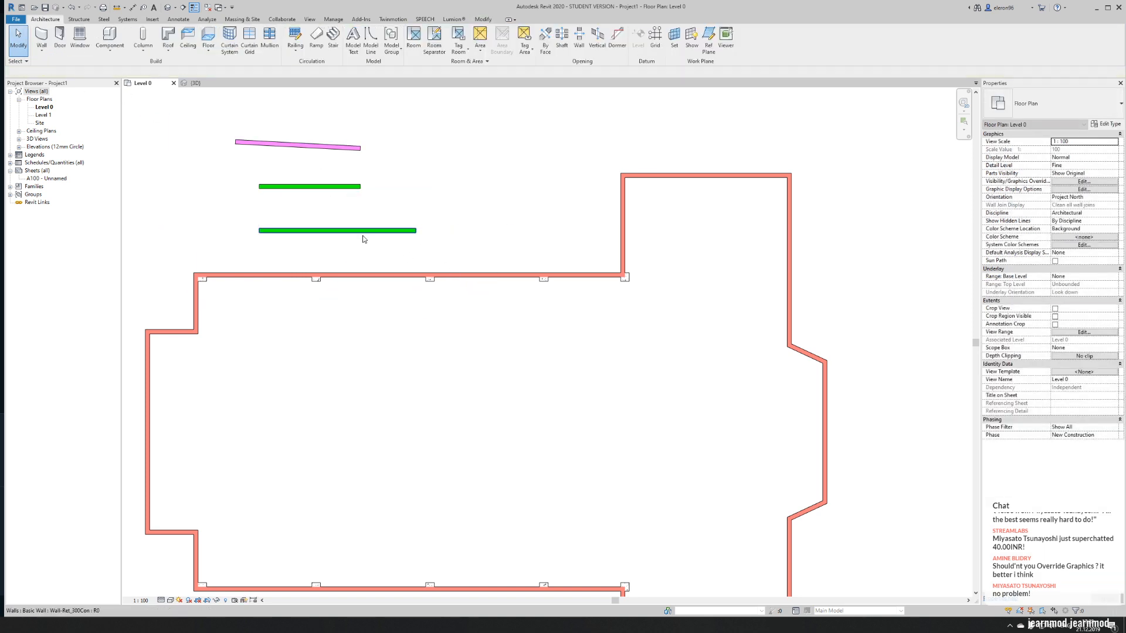
- Override the 11000 mm test wall's cut background pattern by element with Solid fill coloured blue, RGB 000-128-255
right_click(363, 239)
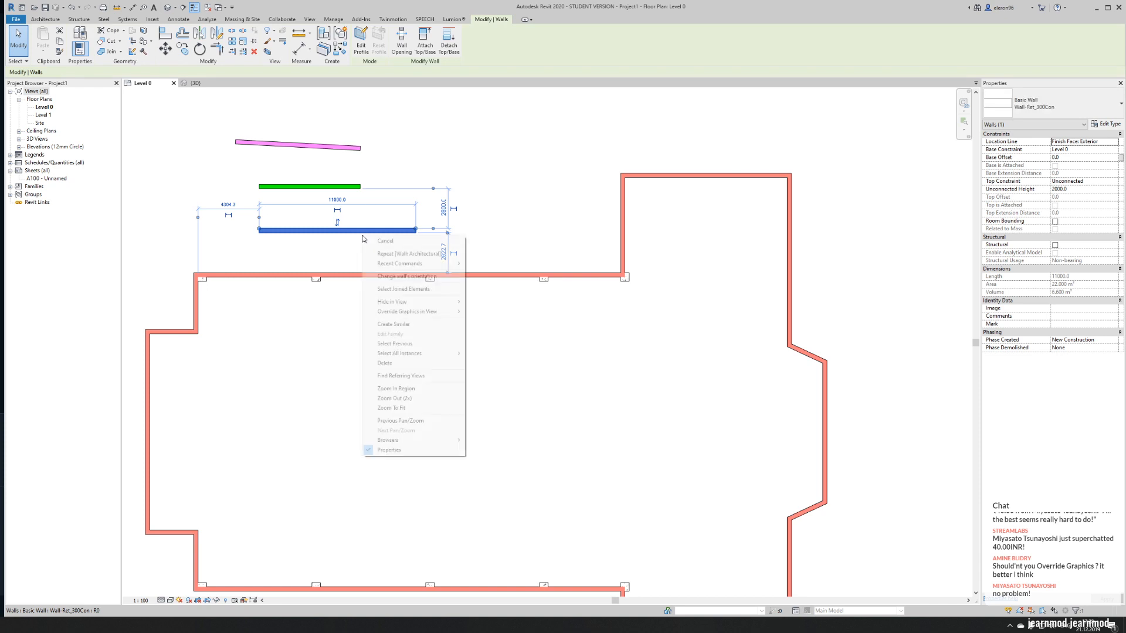
left_click(481, 314)
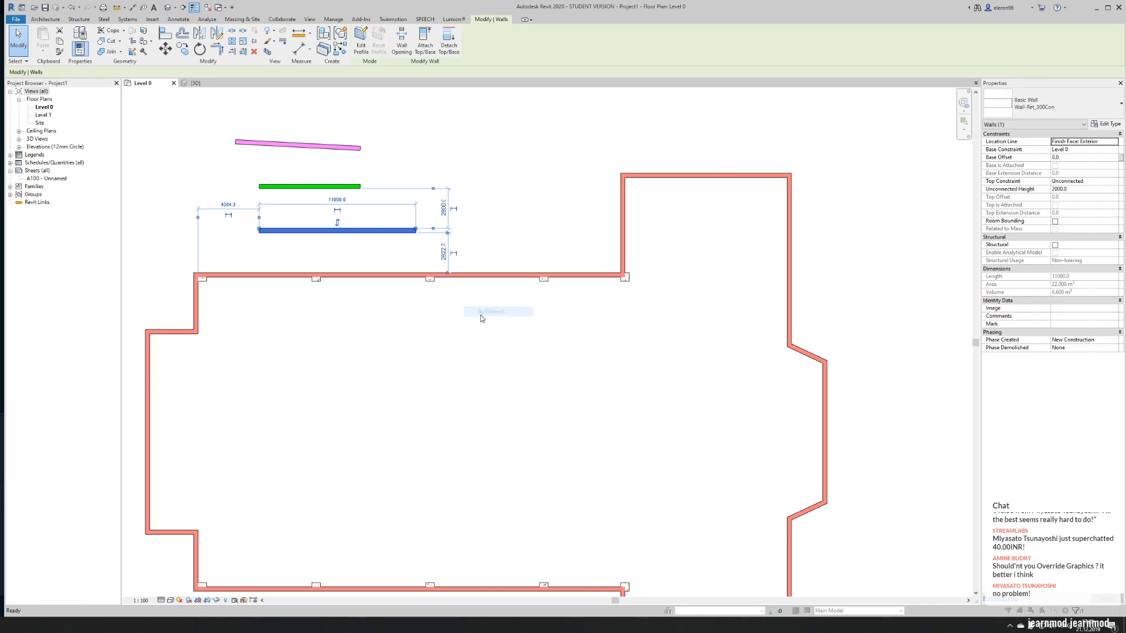
left_click(447, 520)
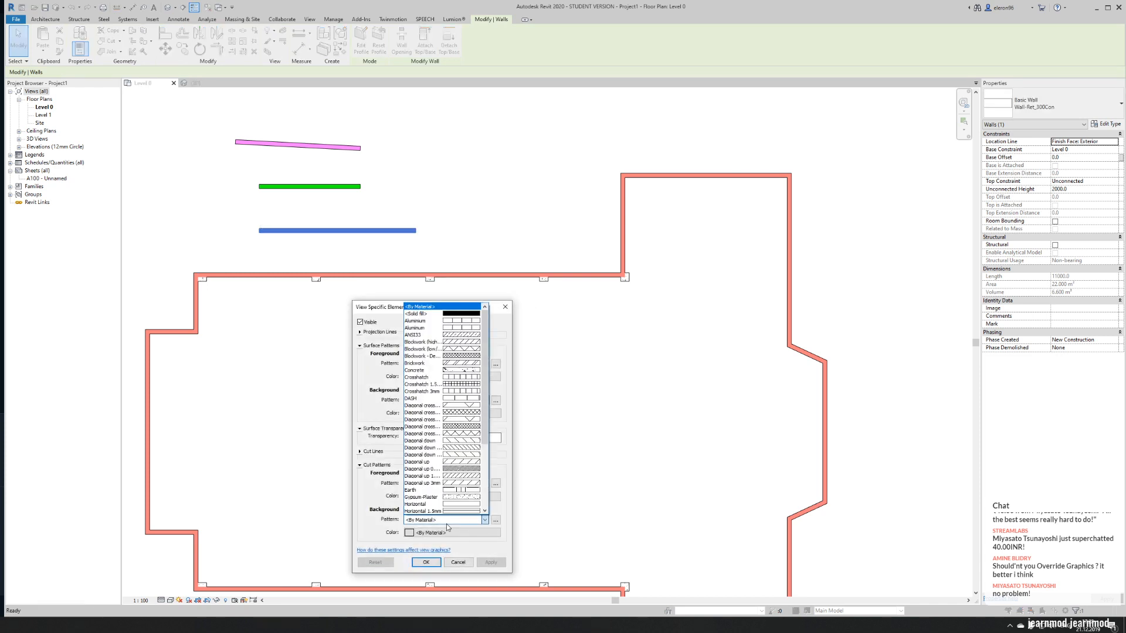
left_click(442, 317)
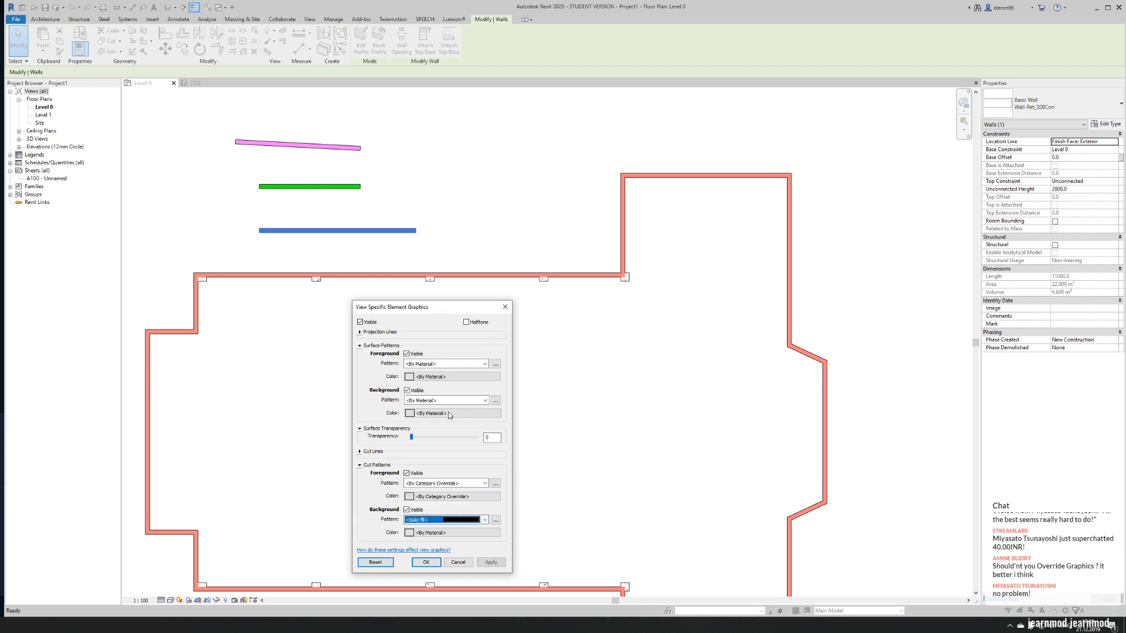
left_click(451, 532)
left_click(398, 377)
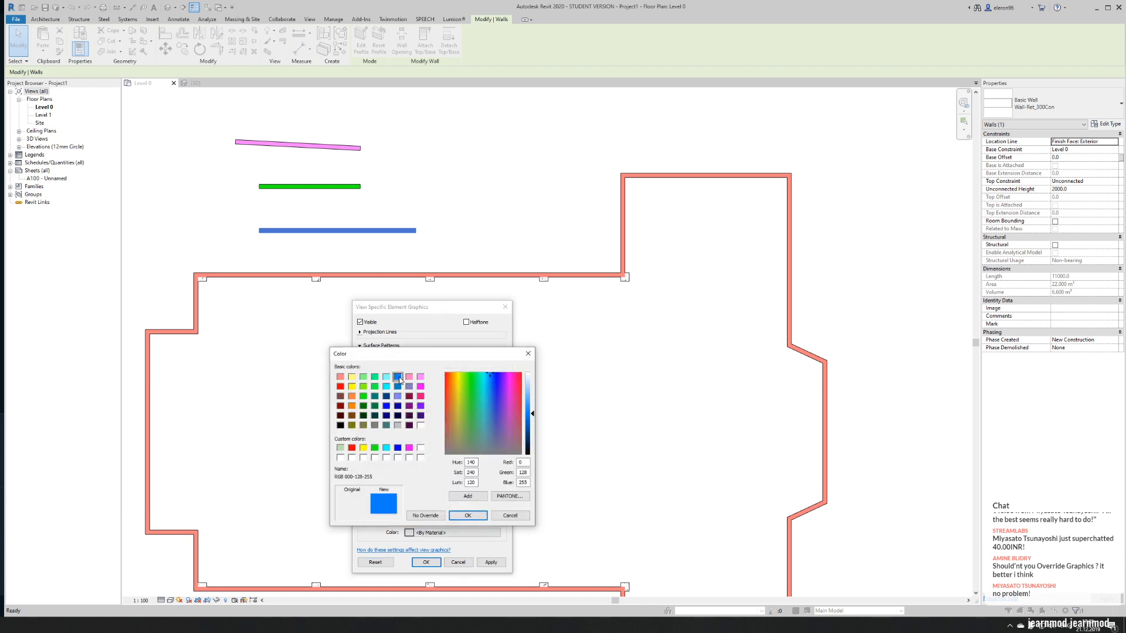
left_click(468, 515)
left_click(427, 563)
left_click(447, 191)
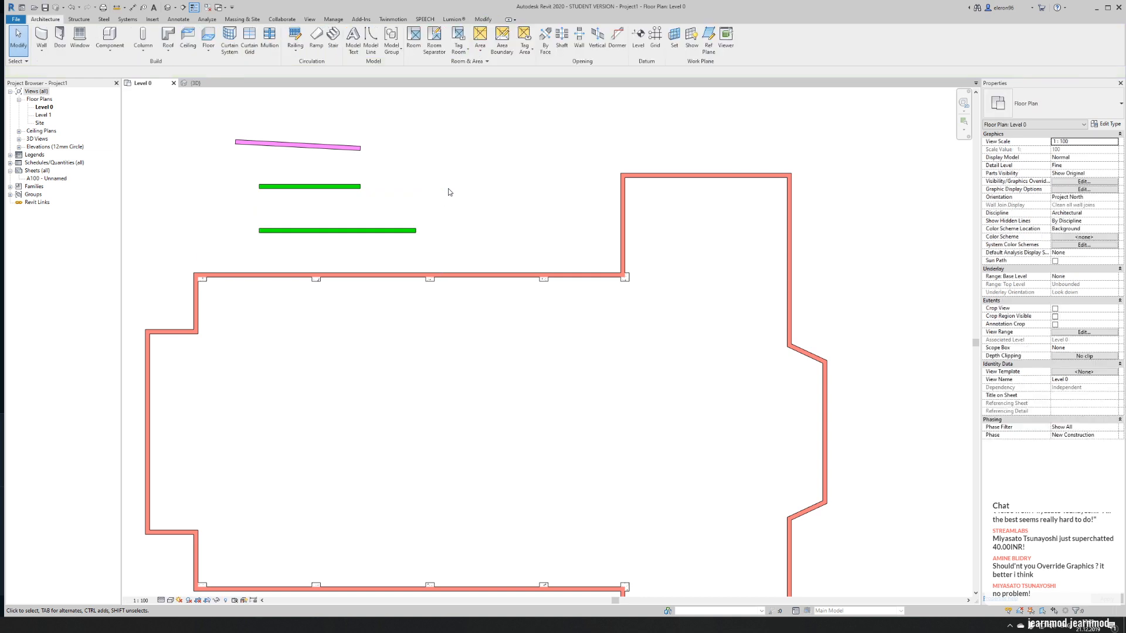
- Override the 11000 mm test wall's cut foreground pattern by element with Solid fill in blue, RGB 000-128-255
left_click(353, 241)
right_click(354, 243)
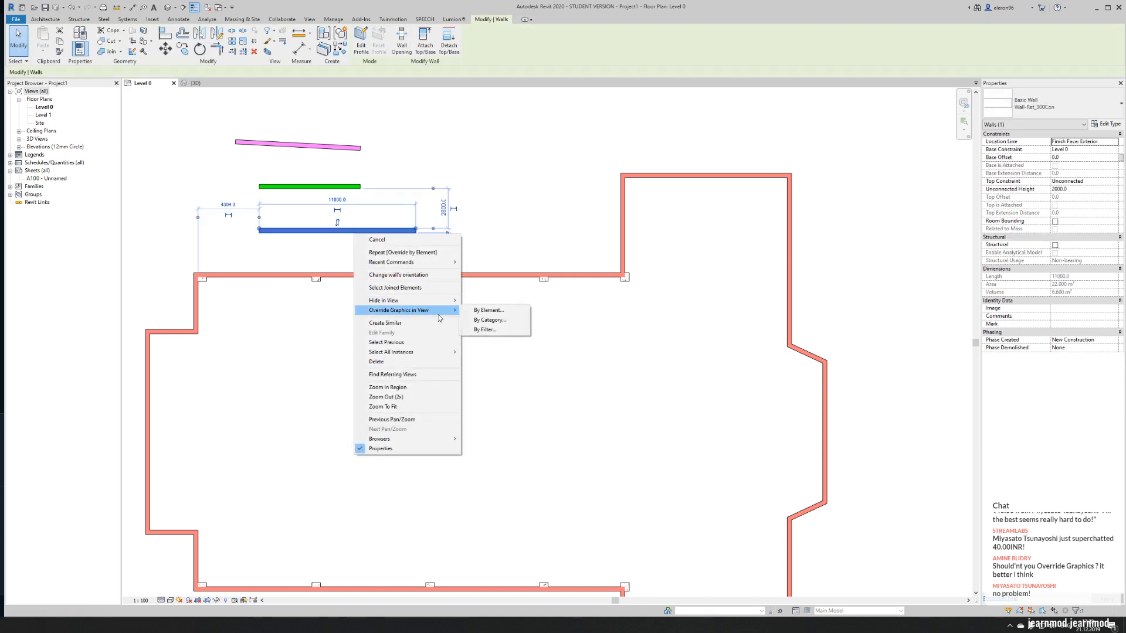
left_click(472, 311)
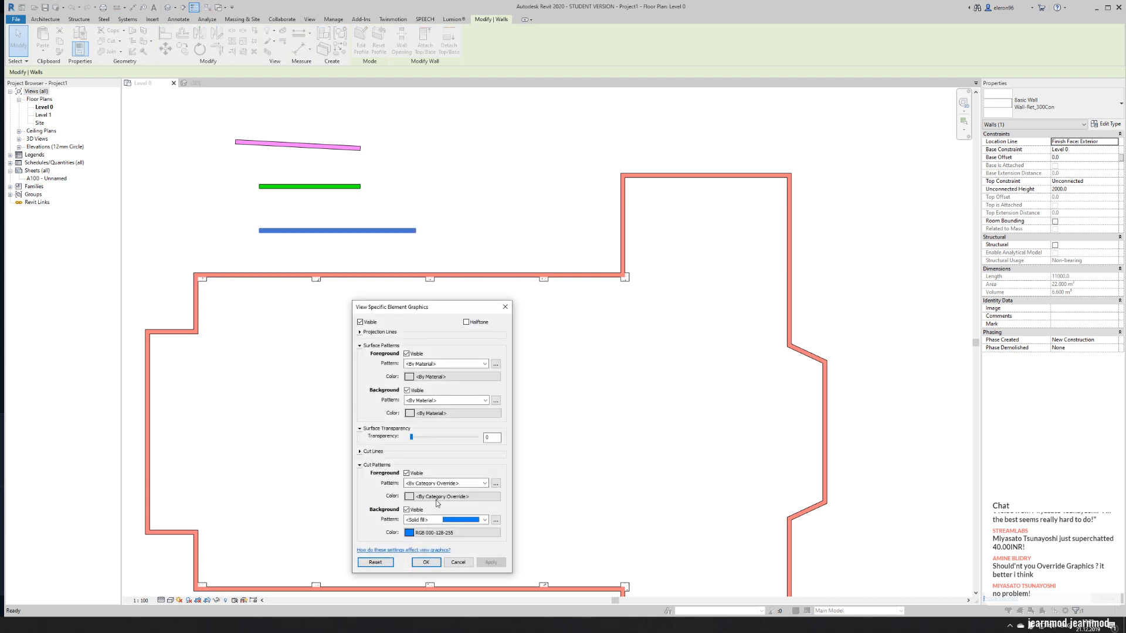
left_click(438, 497)
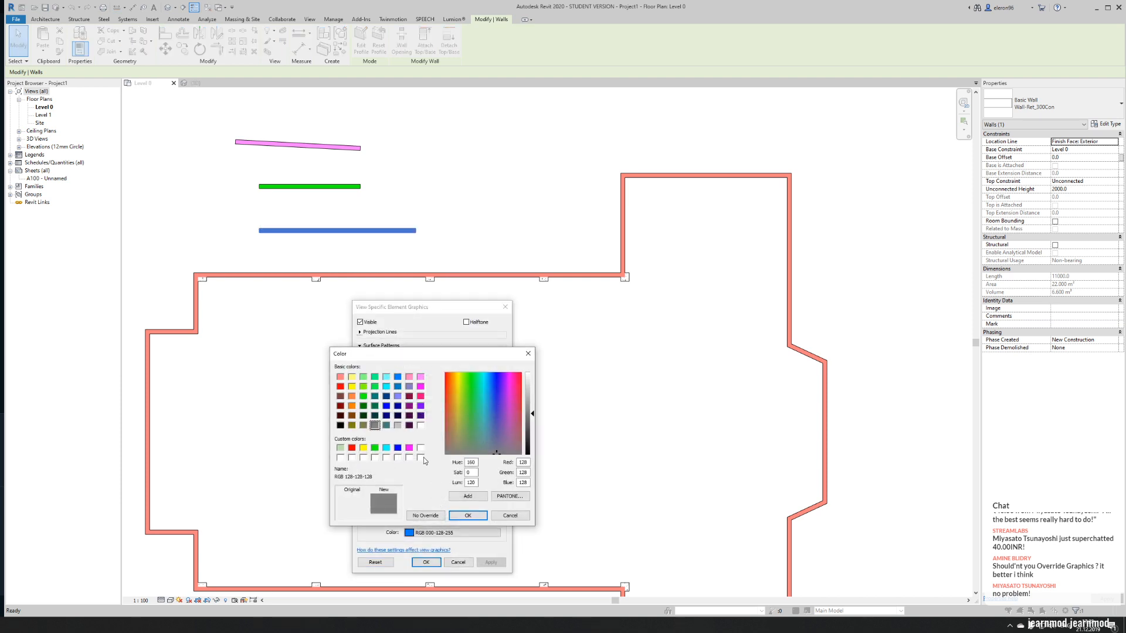
left_click(399, 387)
left_click(480, 517)
left_click(443, 484)
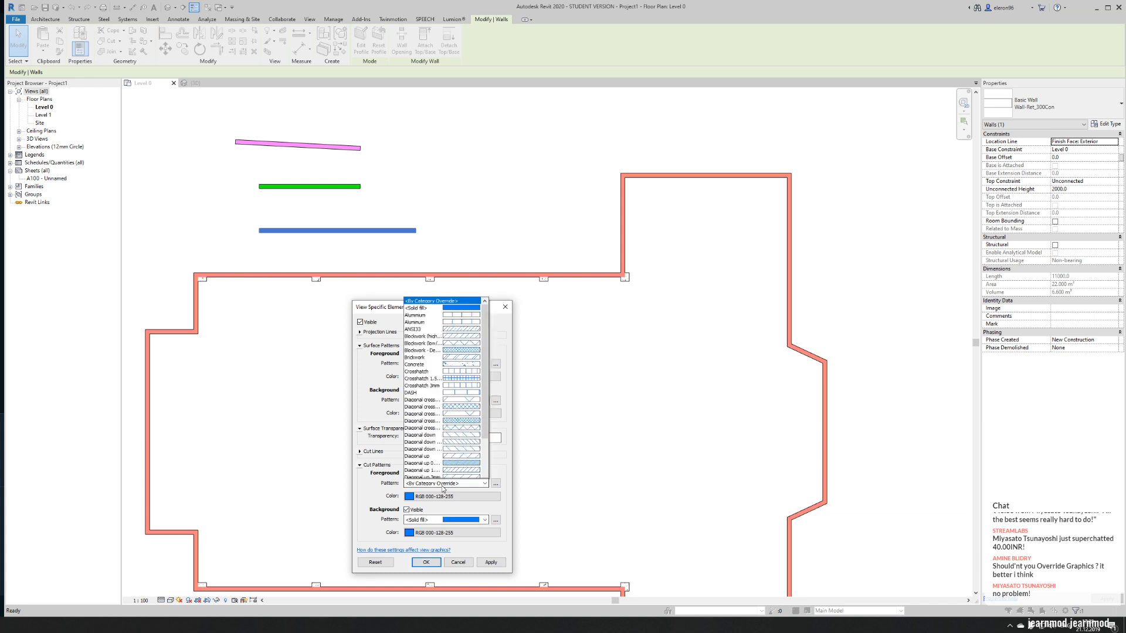
left_click(441, 278)
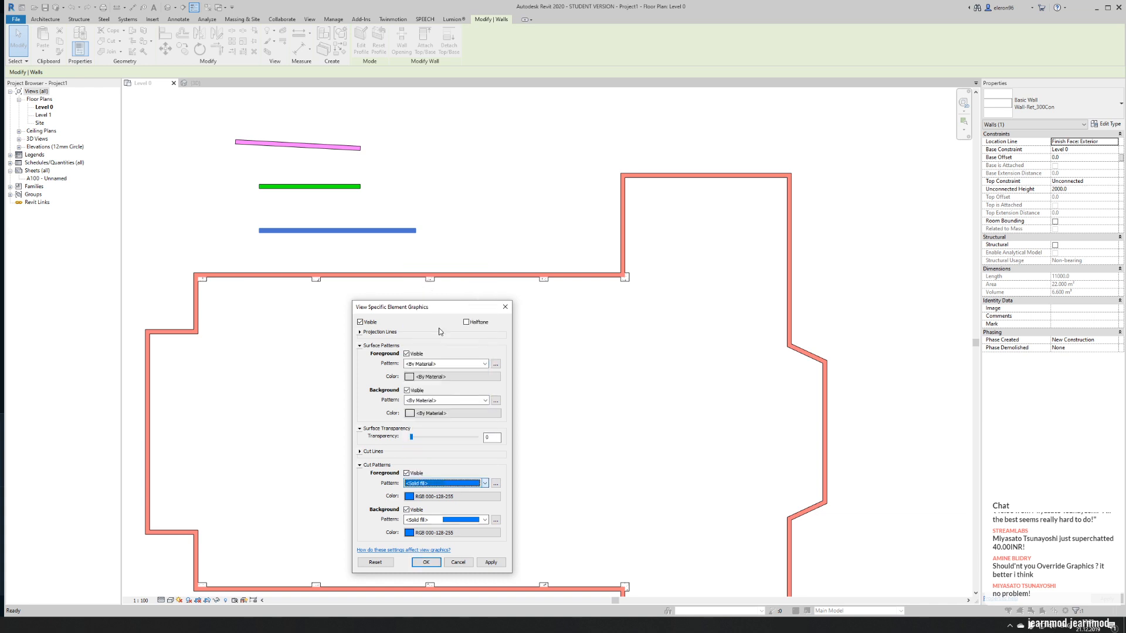
left_click(432, 562)
left_click(473, 192)
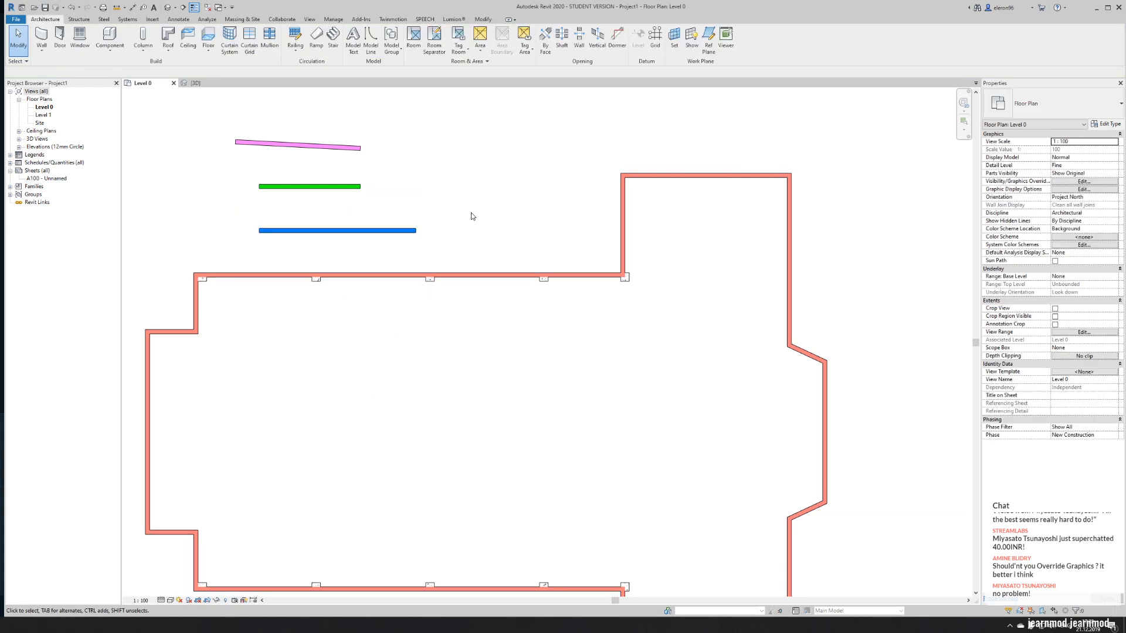
- Move the blue 11000 mm test wall slightly right and down, closer to the upper nave wall
left_click(384, 230)
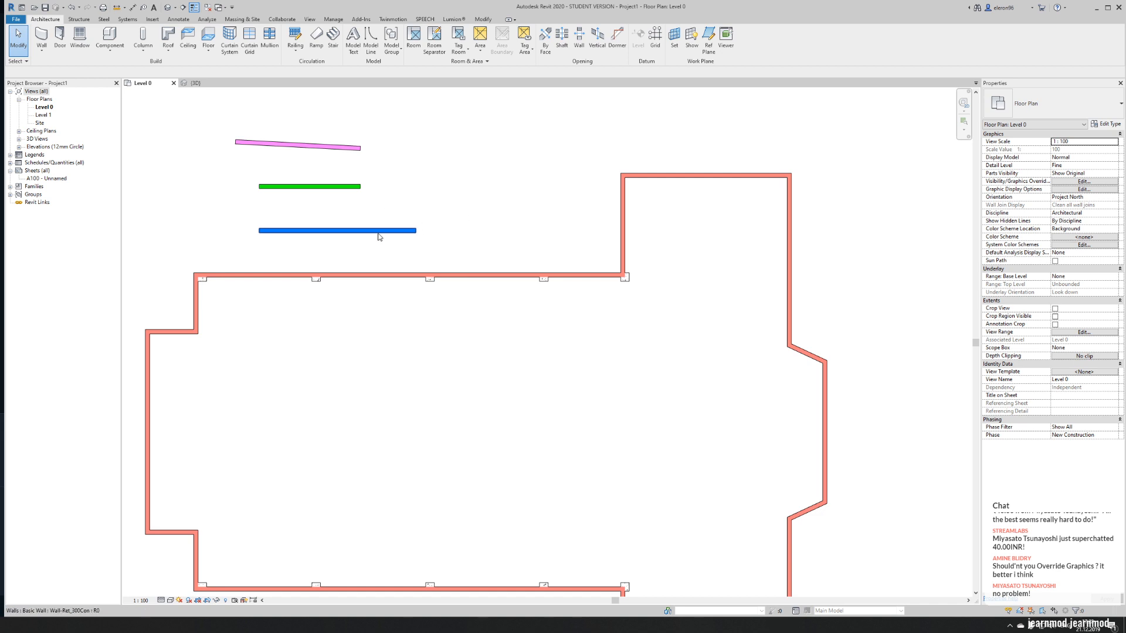
left_click_drag(411, 231, 464, 240)
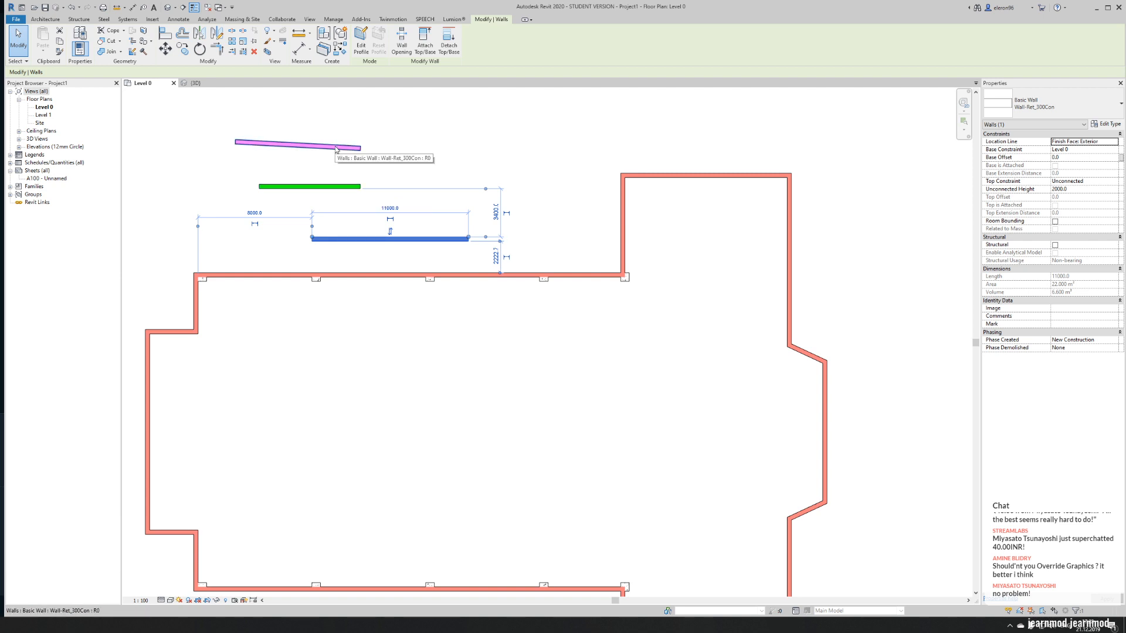
left_click(462, 148)
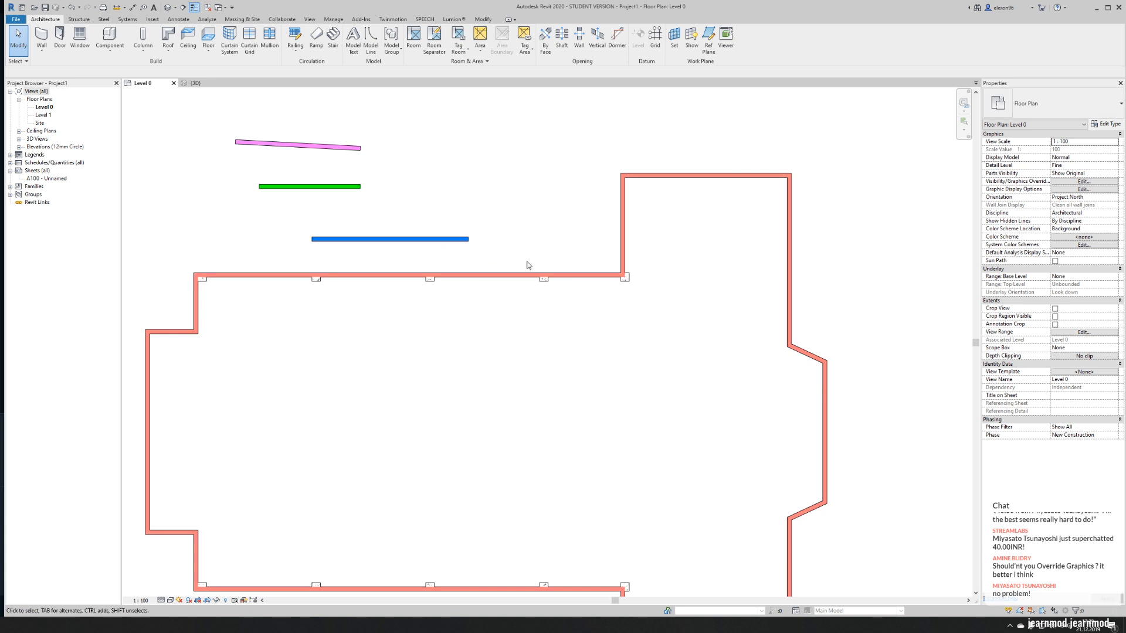
- Delete the blue, green and pink test walls above the nave
left_click(375, 239)
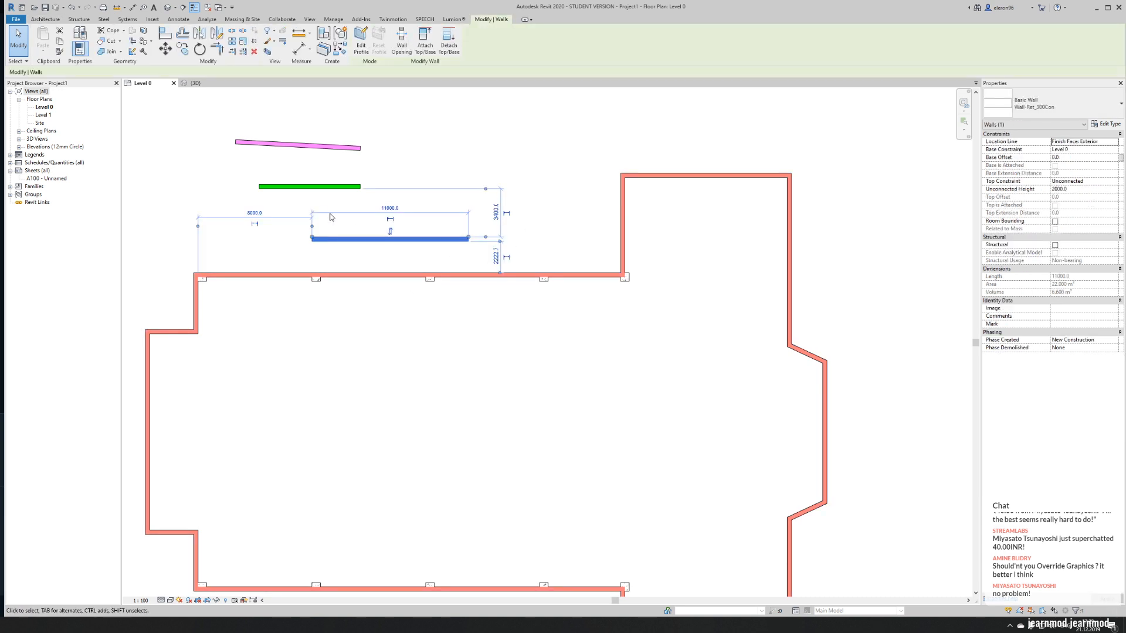
key("Delete")
left_click(310, 186)
key("Delete")
left_click(315, 145)
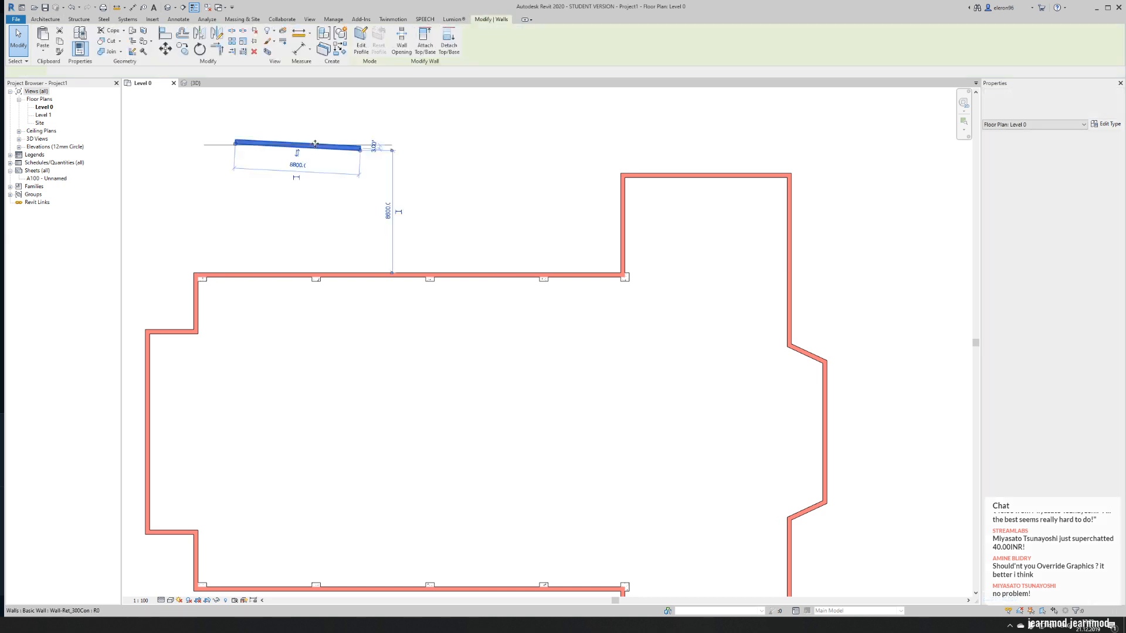
key("Delete")
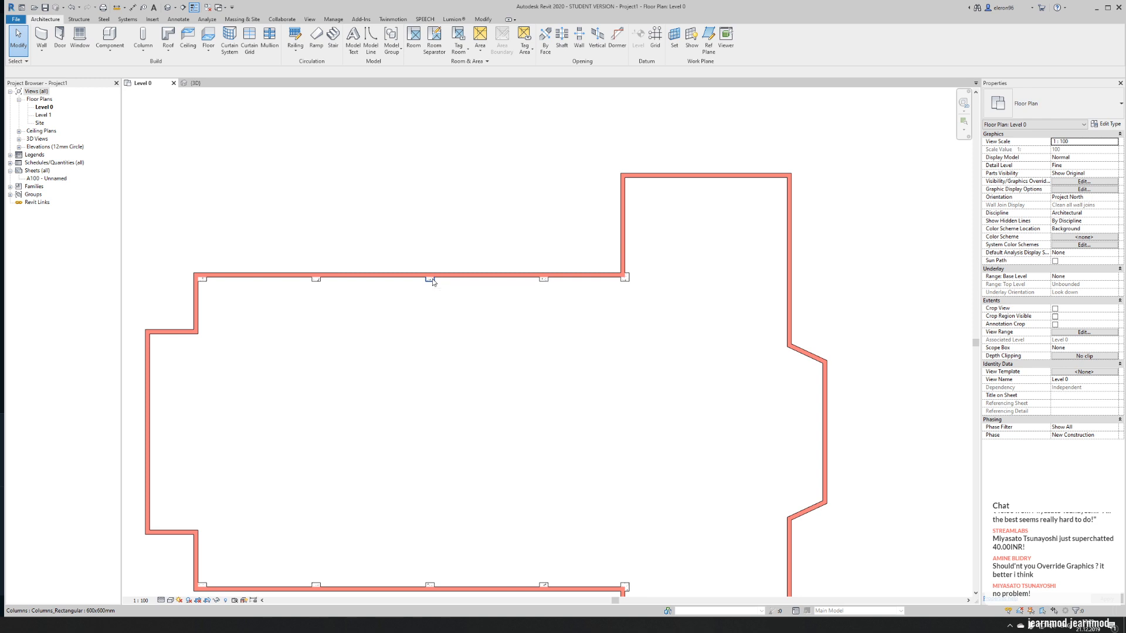
- Copy the 600x600mm column at the upper nave-transept junction straight up to the upper transept's outer left corner
middle_click_drag(682, 326, 512, 342)
scroll(324, 120, "up", 3)
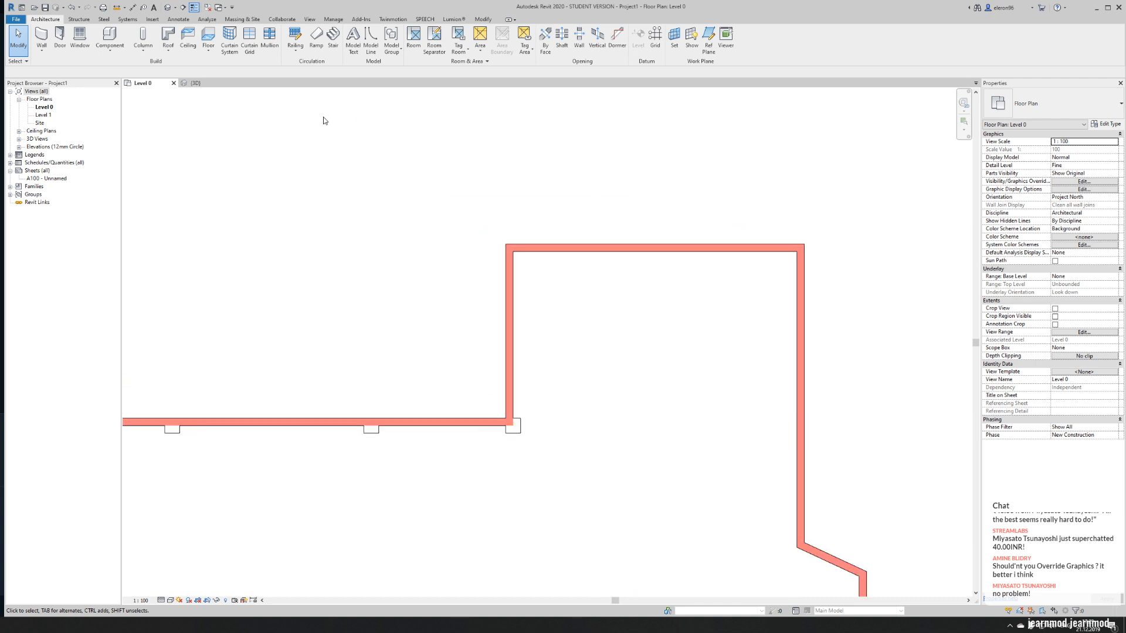
left_click(513, 426)
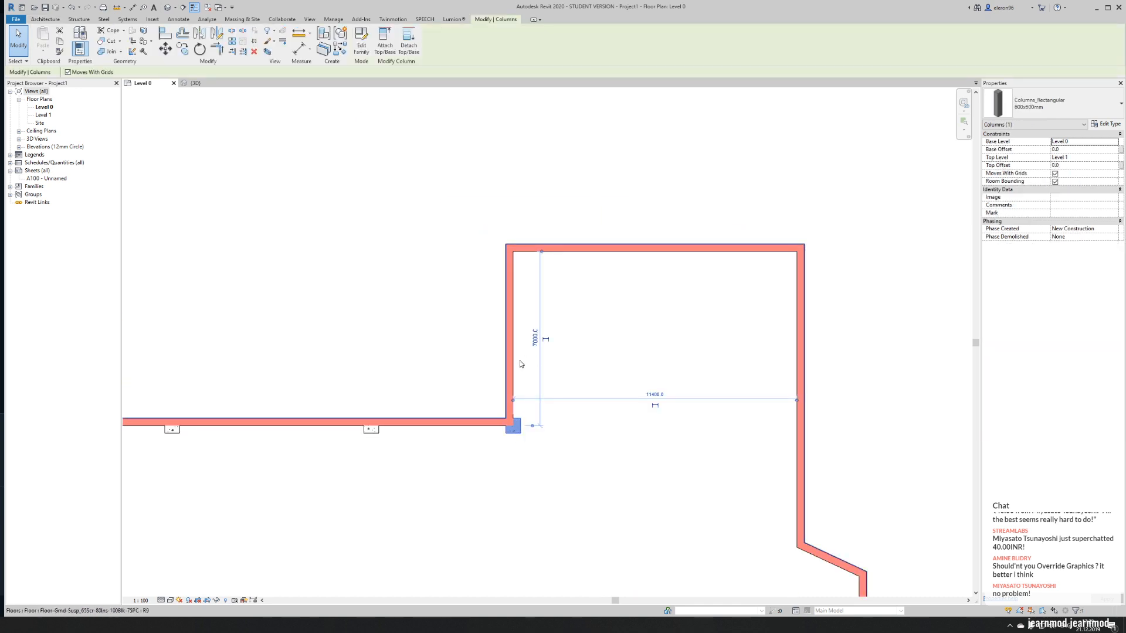
key("m")
key("v")
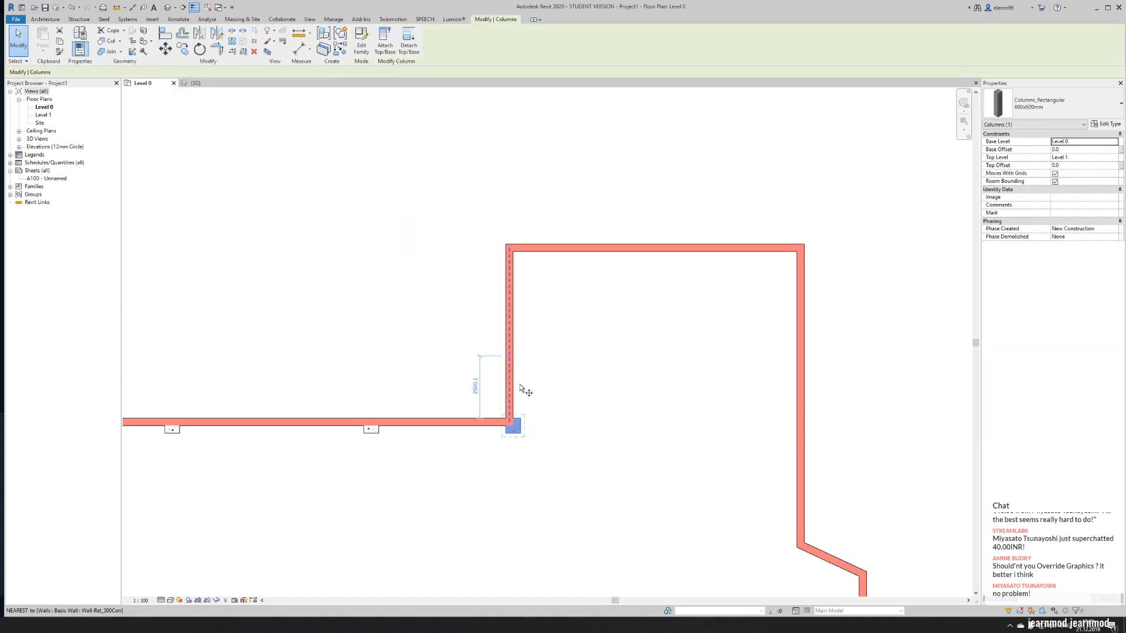
left_click(506, 419)
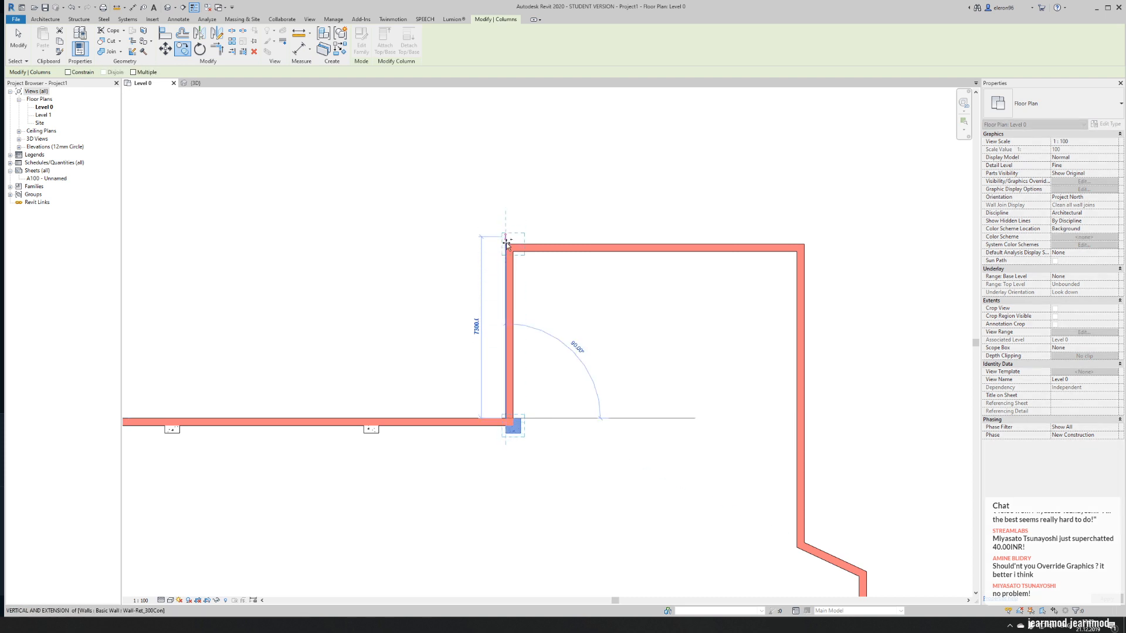
left_click(507, 239)
middle_click_drag(661, 269, 425, 264)
key("Escape")
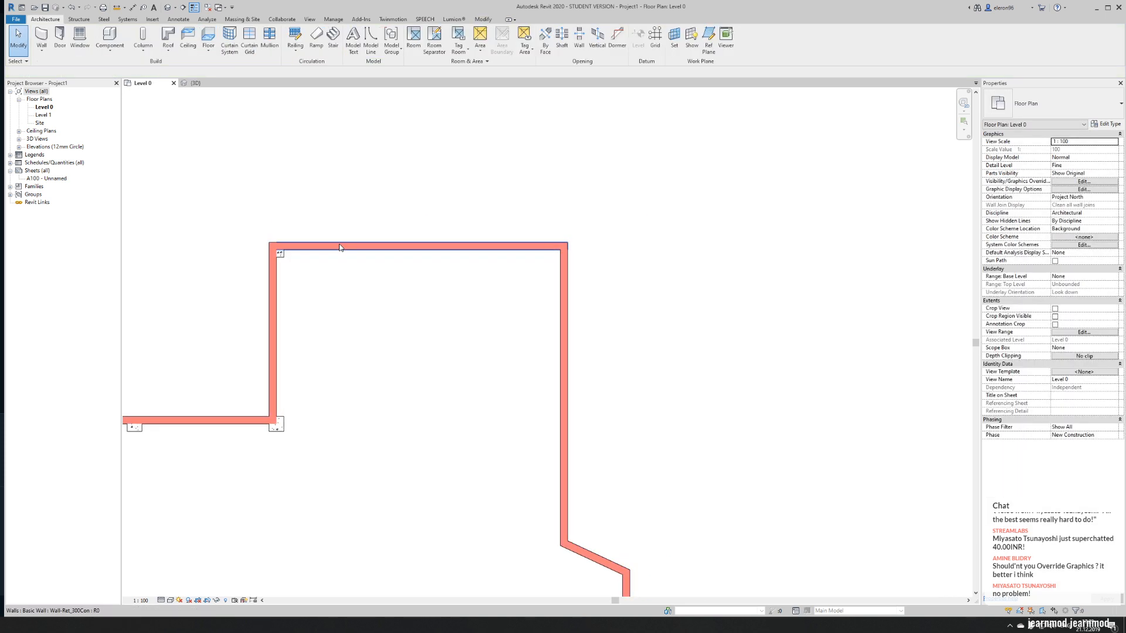
- Copy the new corner column horizontally to the upper transept's outer right corner, with Multiple copying enabled
scroll(367, 229, "up", 3)
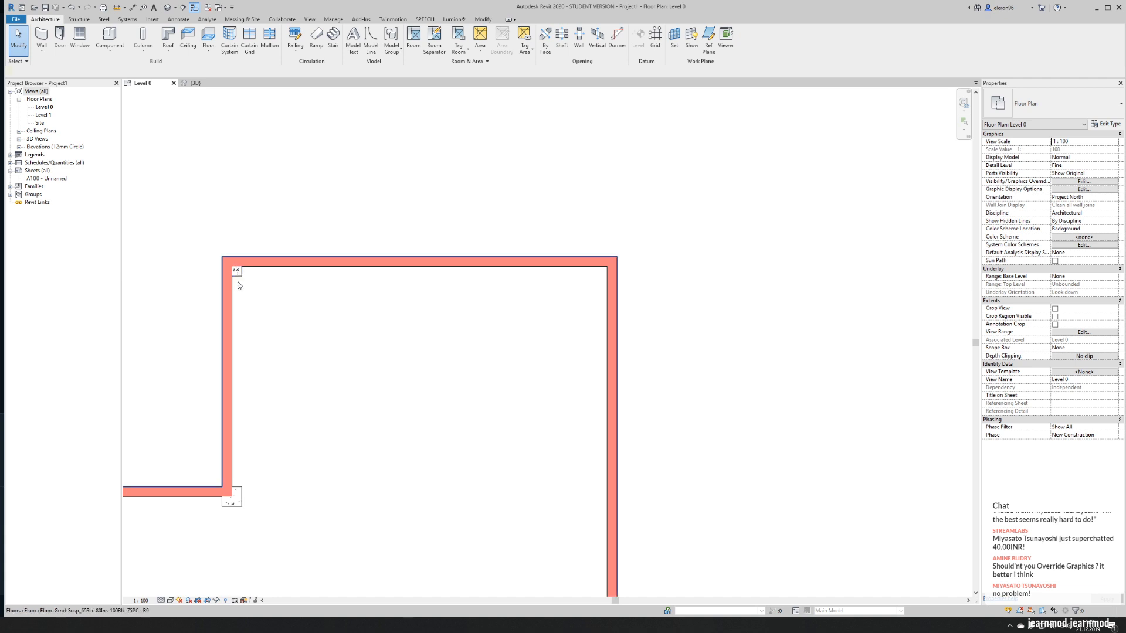
left_click(236, 271)
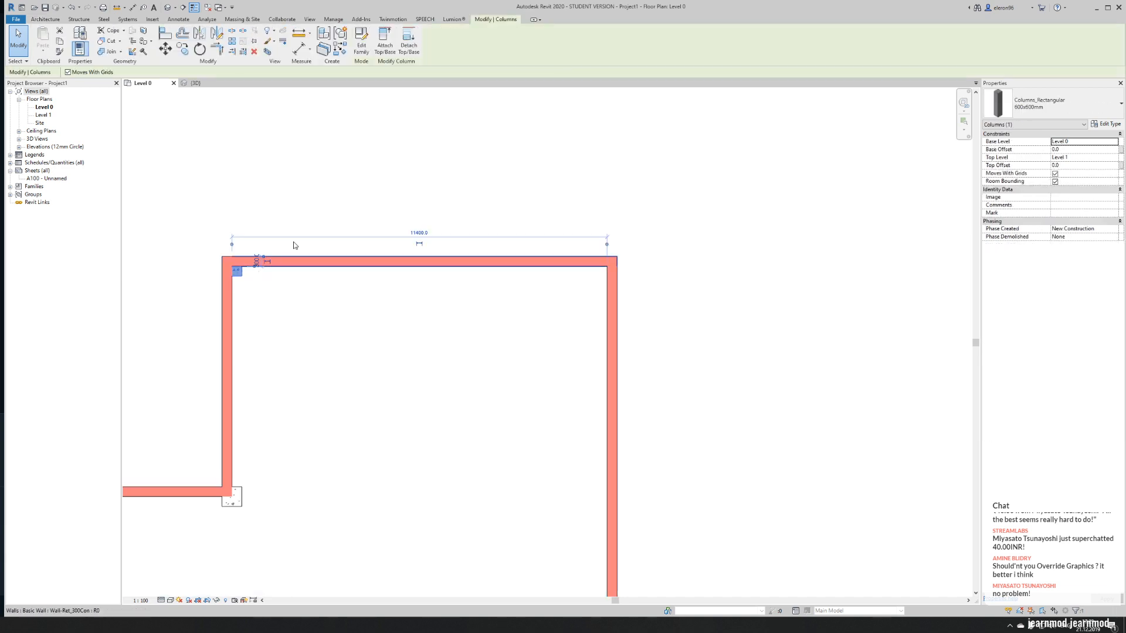
left_click(183, 48)
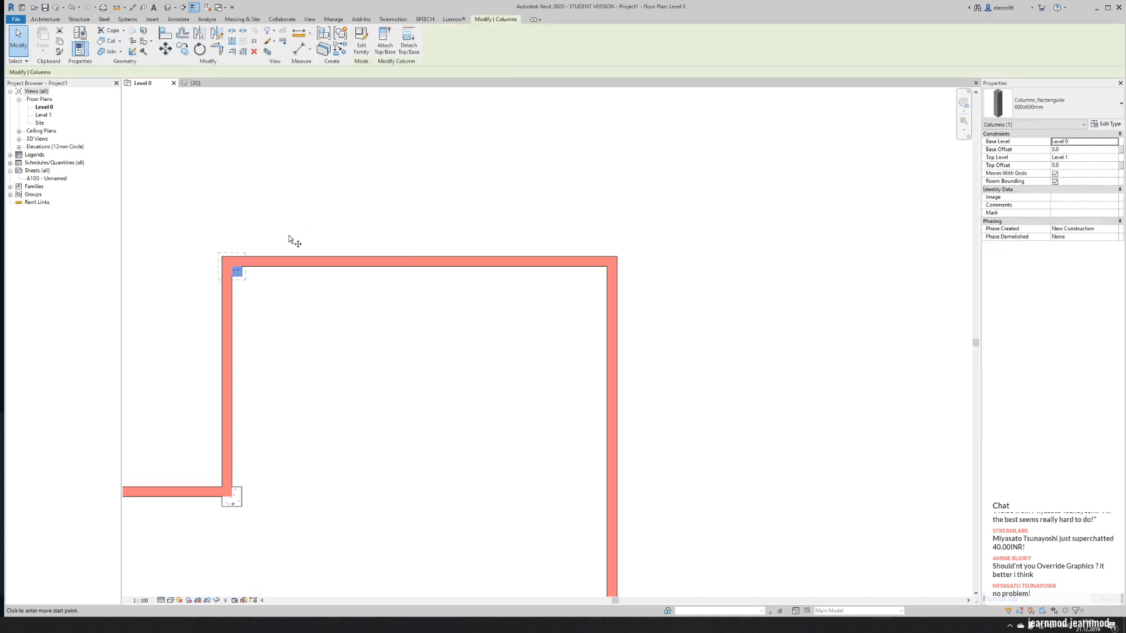
left_click(242, 258)
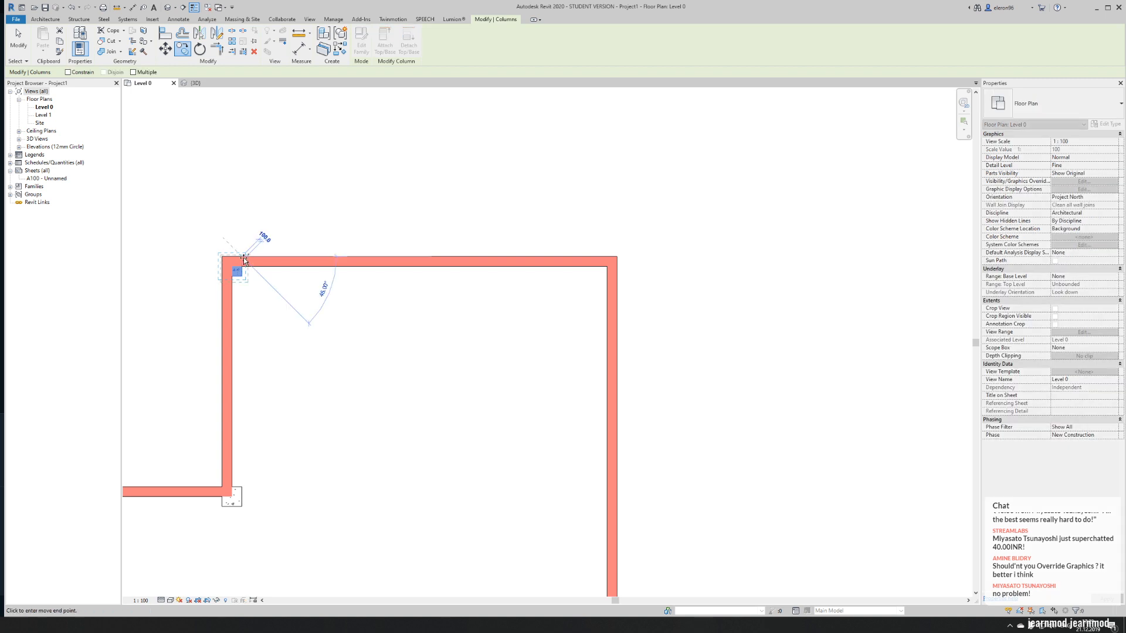
left_click(133, 72)
left_click(608, 258)
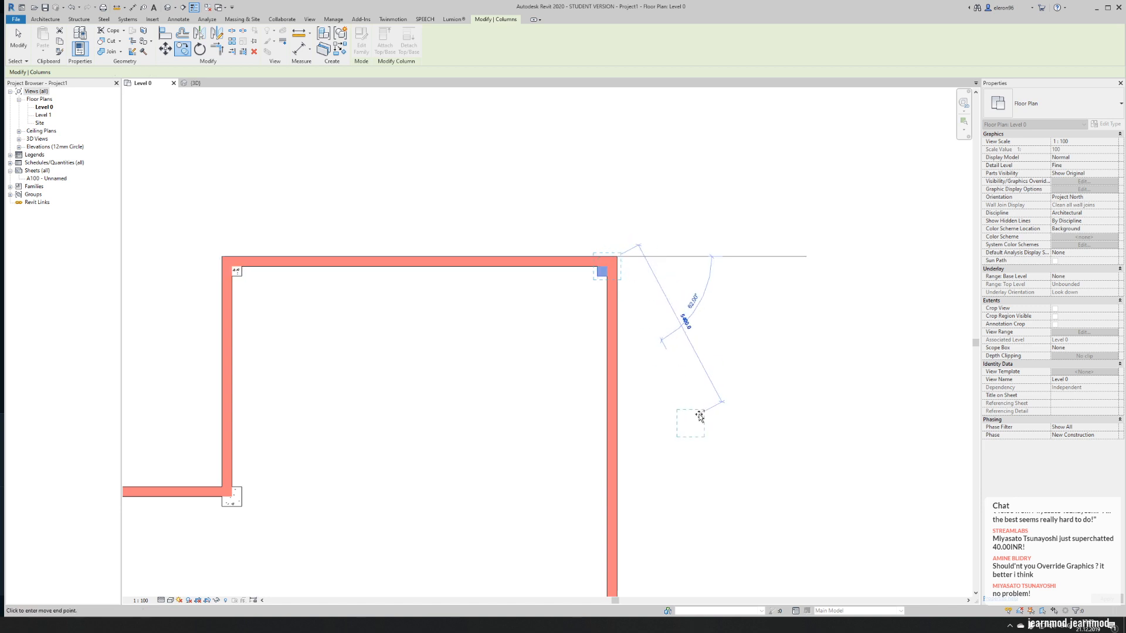
- Place a further column copy at the upper junction of the transept wall and the apse, and end the copying
middle_click_drag(699, 416, 571, 140)
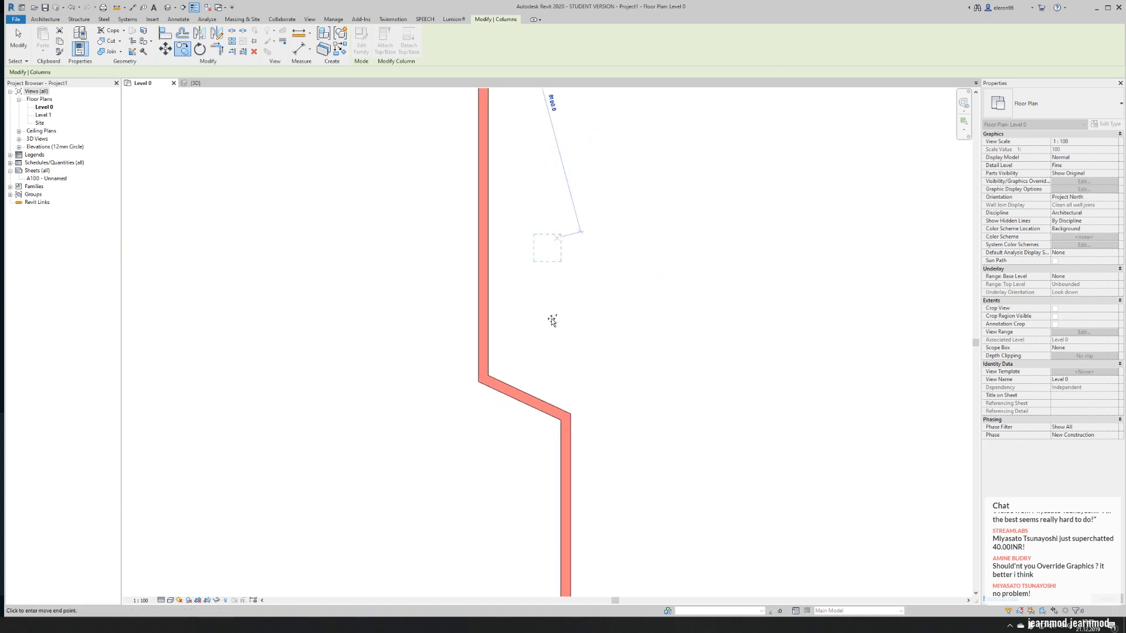
left_click(488, 376)
middle_click_drag(538, 471, 523, 149)
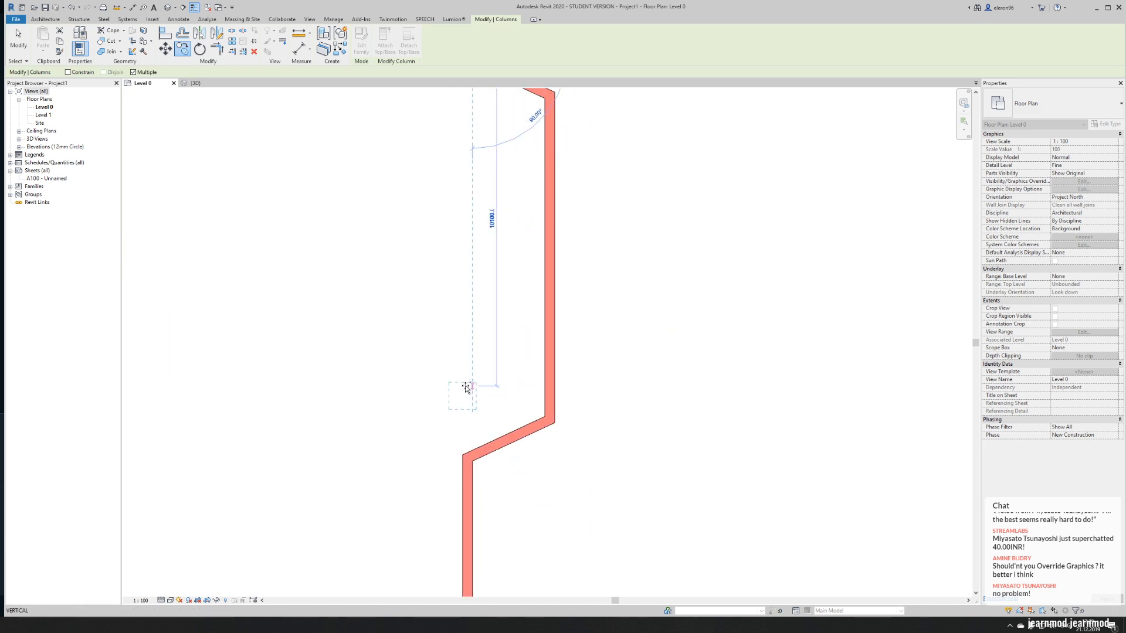
left_click(466, 385)
key("Escape")
key("Escape")
scroll(467, 386, "down", 2)
left_click(468, 385)
key("Escape")
scroll(505, 462, "down", 4)
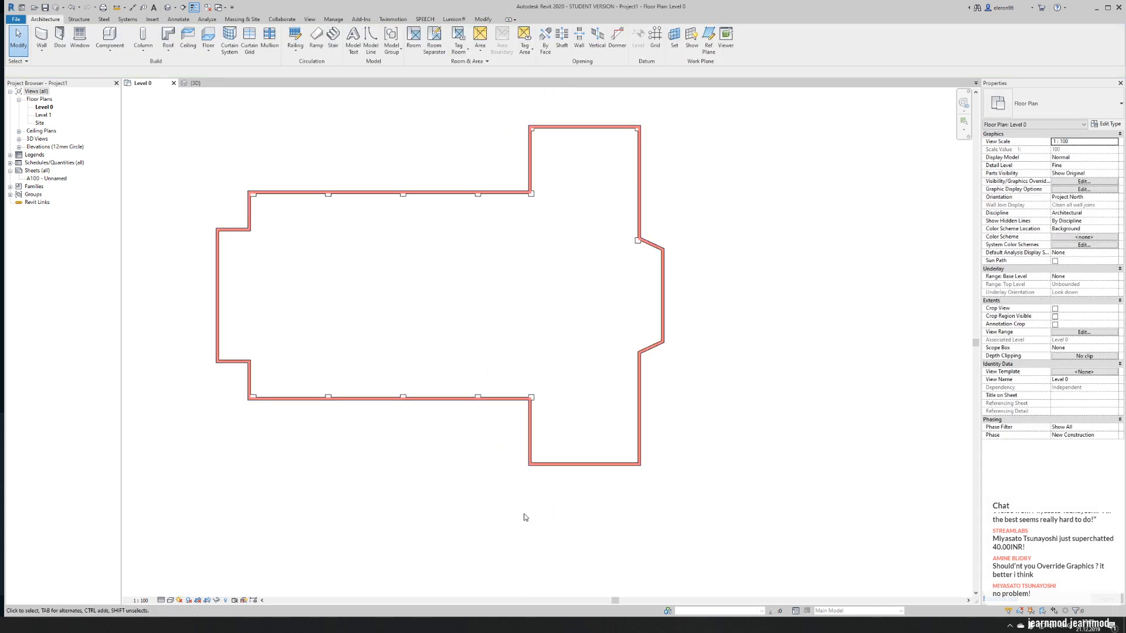
- Mirror the three new upper columns, with Walls filtered out of the selection, about a horizontal axis through the apse wall's midpoint
middle_click_drag(618, 316, 491, 412)
scroll(484, 212, "up", 4)
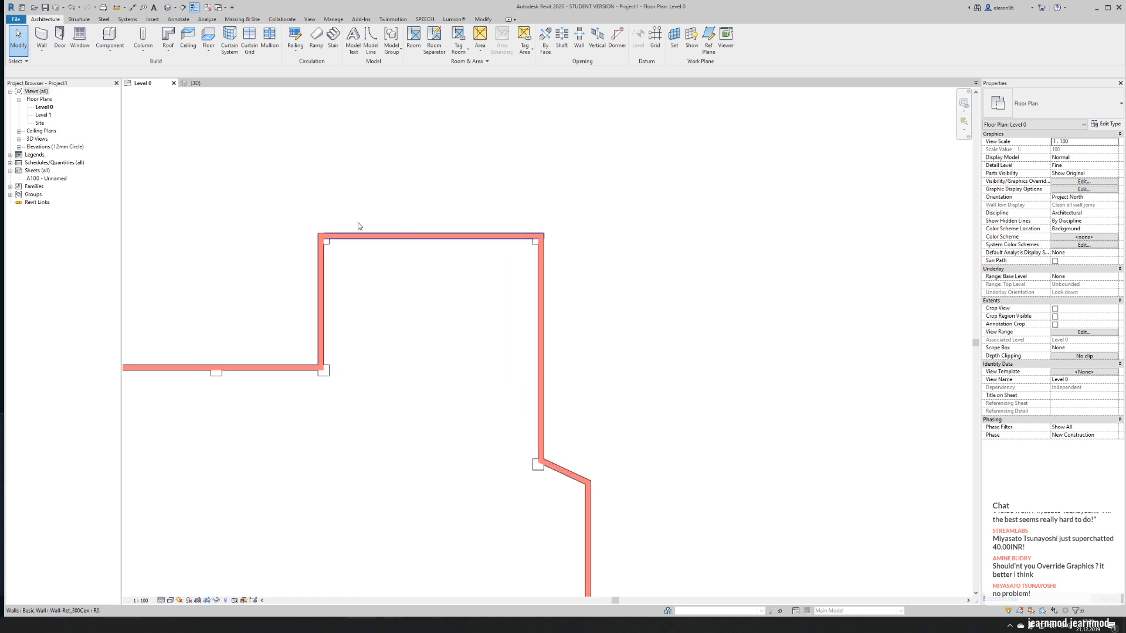
scroll(343, 208, "down", 2)
scroll(300, 175, "down", 1)
left_click_drag(303, 167, 463, 249)
left_click_drag(420, 177, 457, 375, "ctrl")
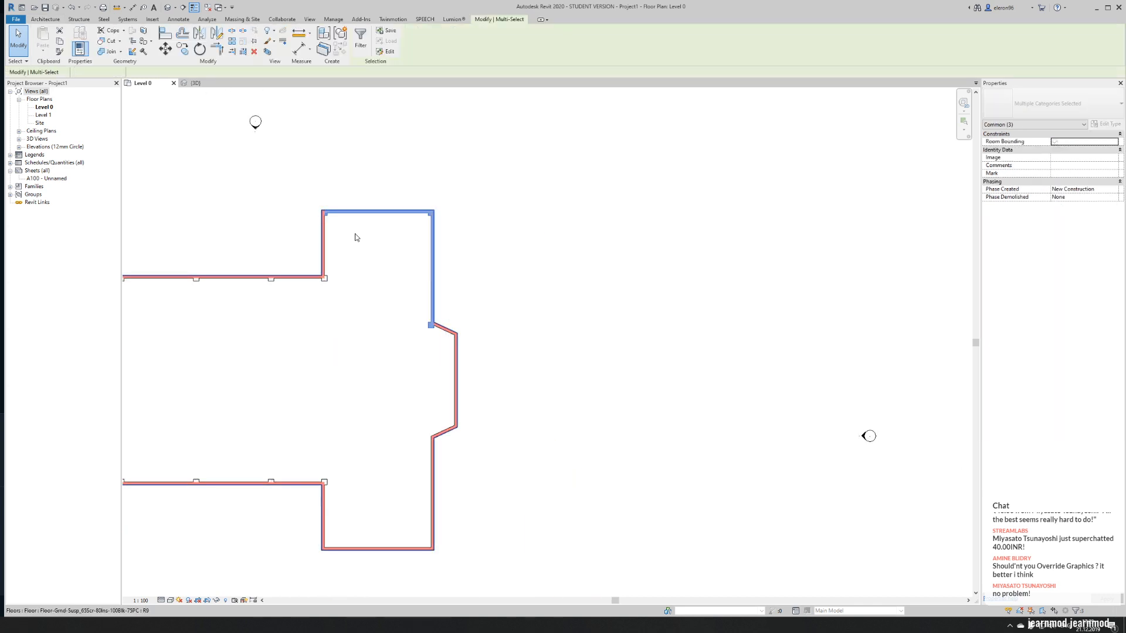
left_click(360, 38)
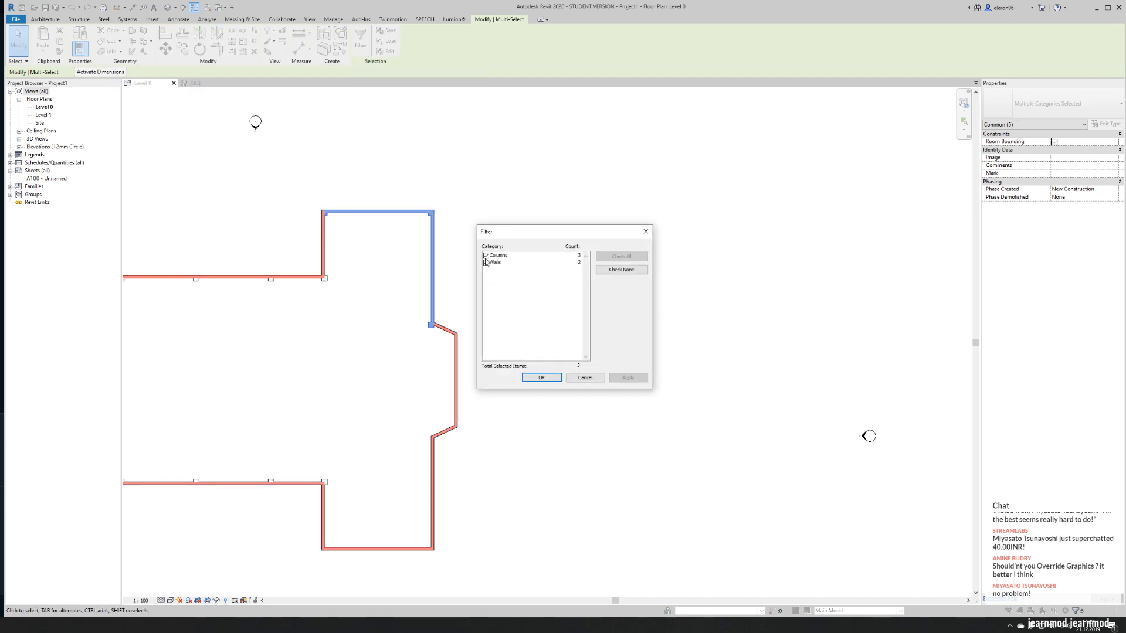
left_click(486, 262)
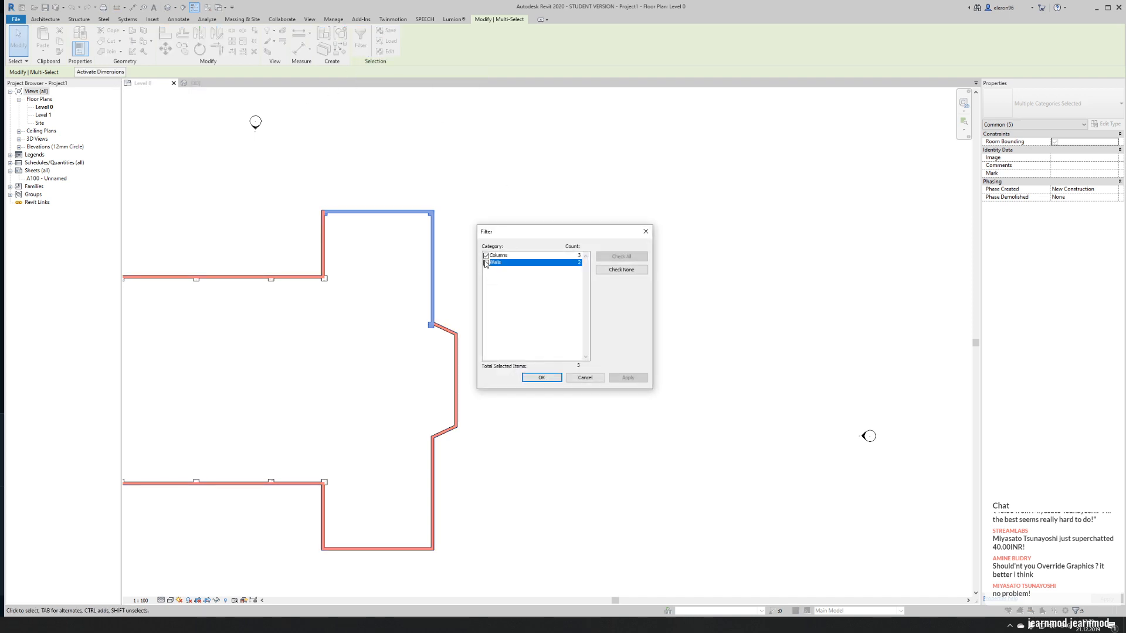
left_click(541, 378)
left_click(216, 32)
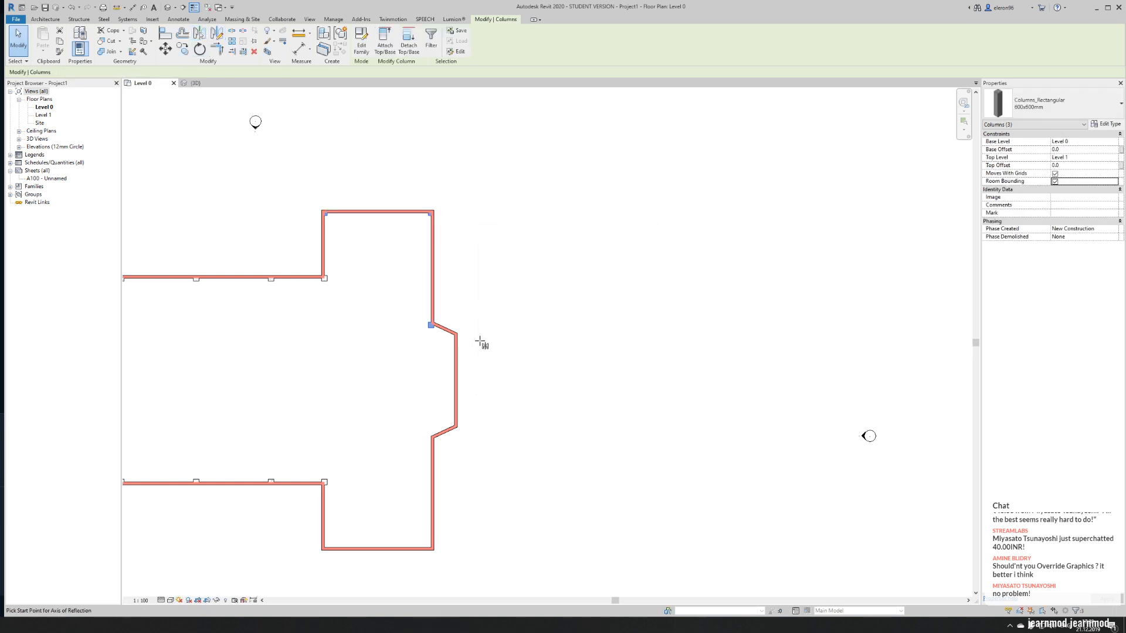
left_click(457, 381)
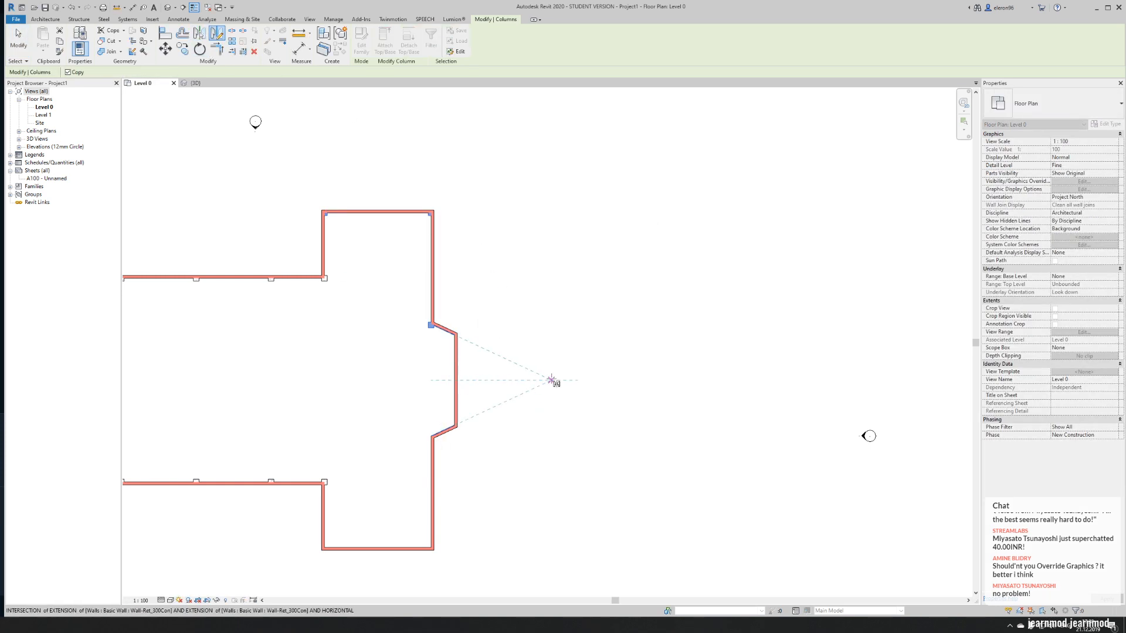
left_click(553, 381)
left_click(299, 563)
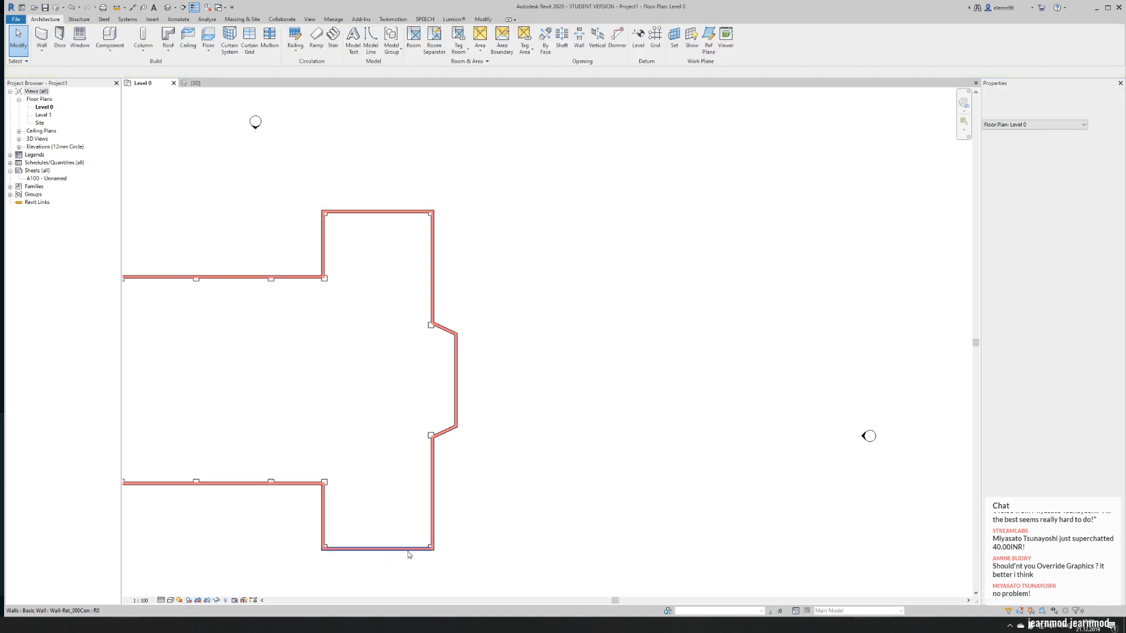
middle_click_drag(410, 550, 480, 473)
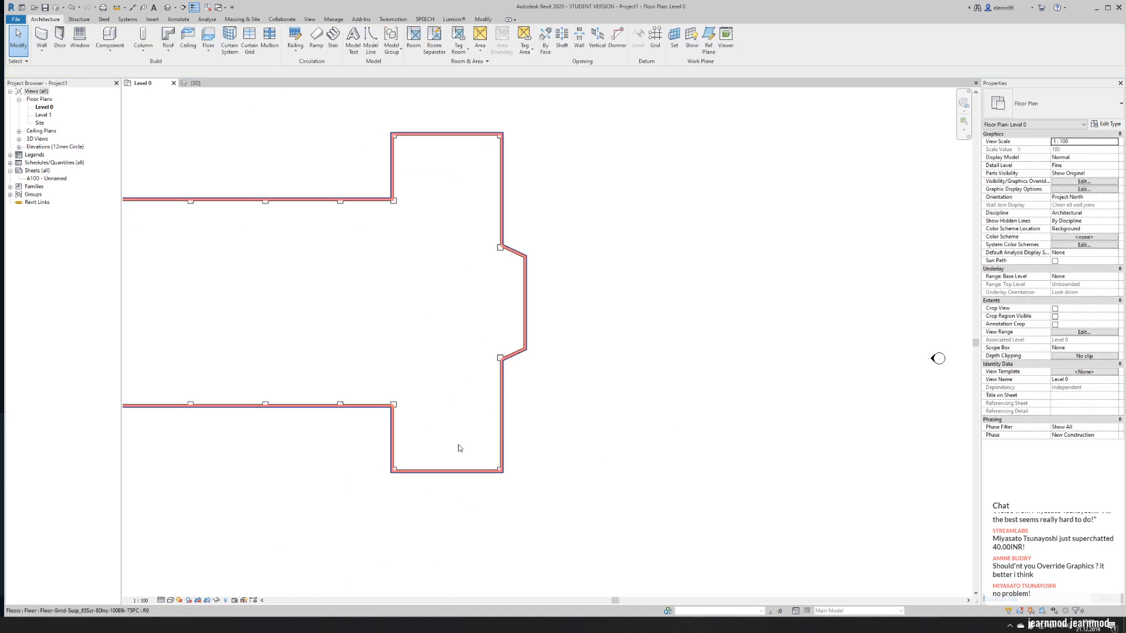
middle_click_drag(322, 325, 515, 314)
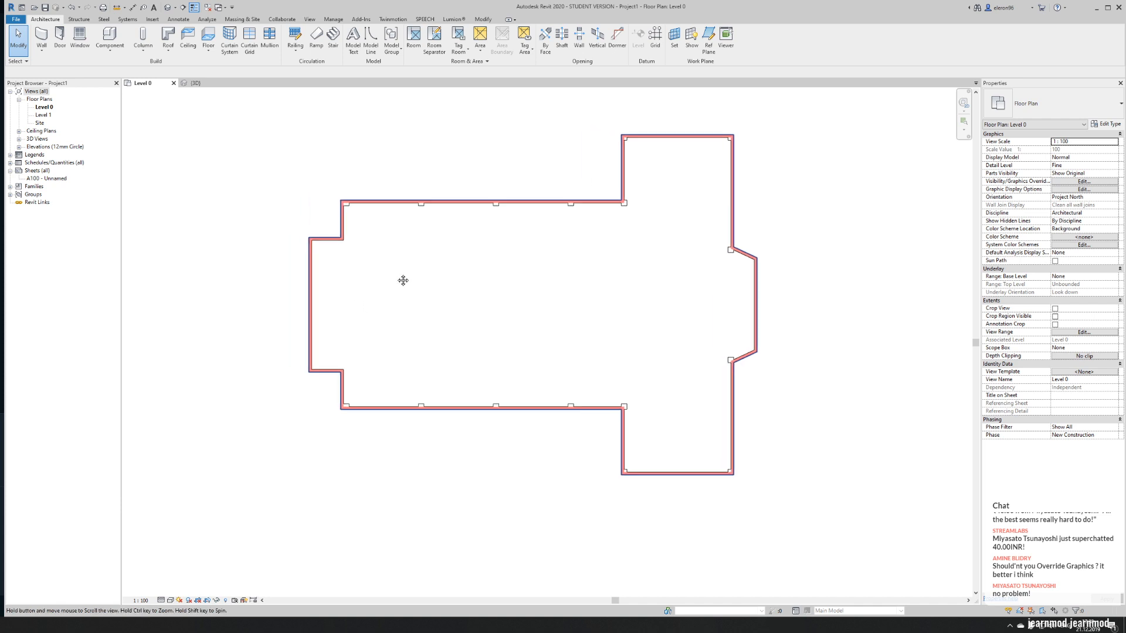
scroll(272, 297, "up", 2)
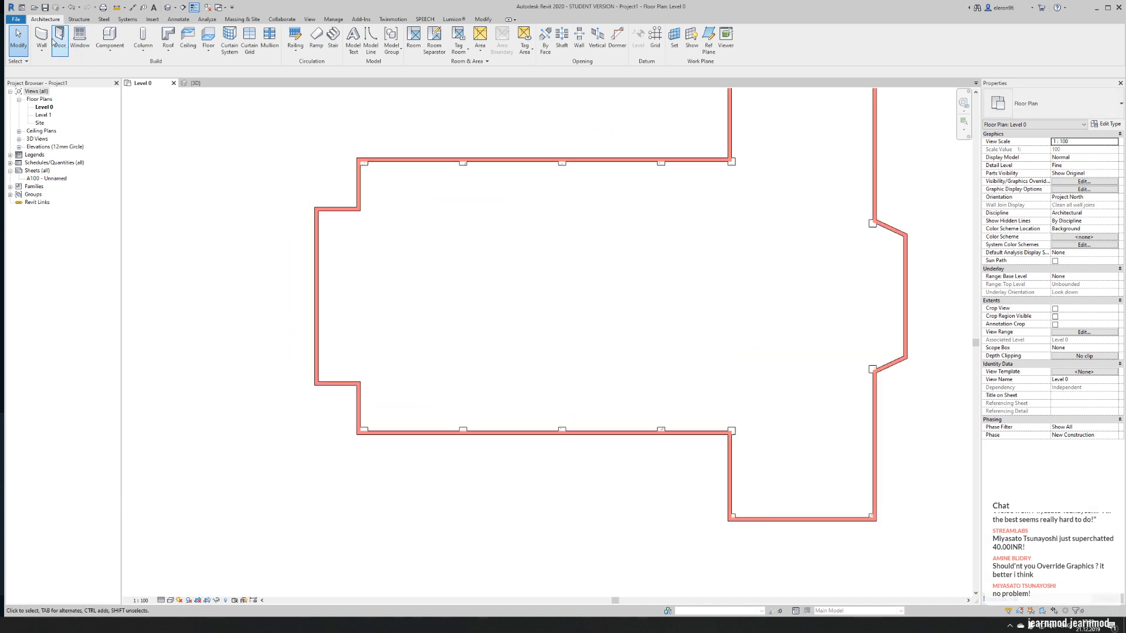
- Copy the nave's lower left corner column straight up to the corner where the wall steps out to the left end bay
scroll(352, 405, "up", 2)
left_click(381, 446)
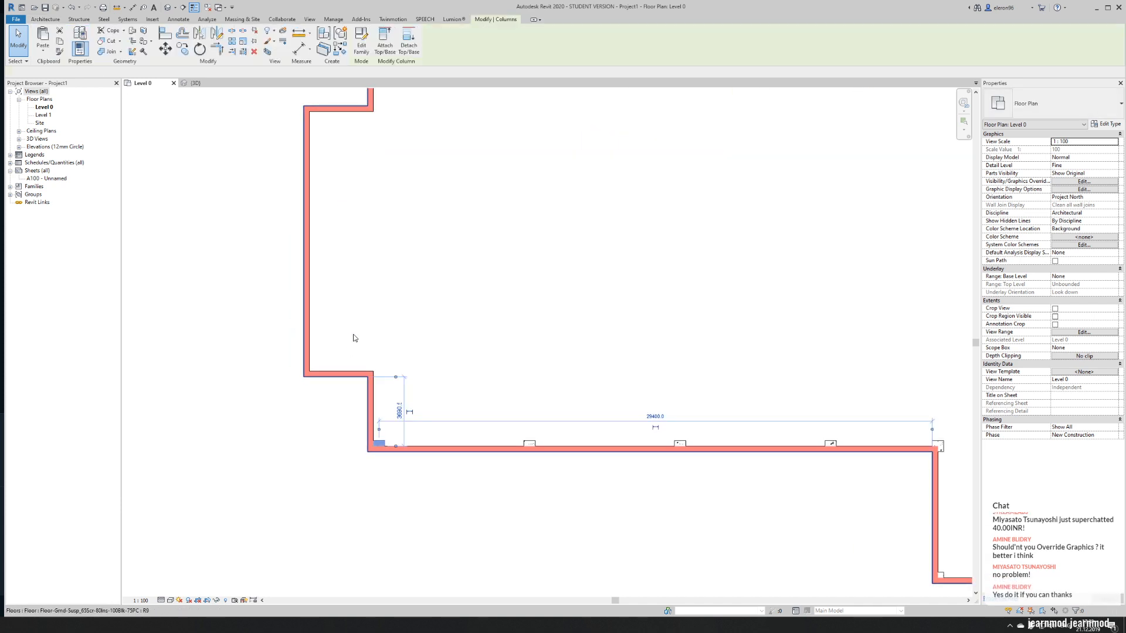
scroll(384, 450, "up", 1)
left_click(183, 50)
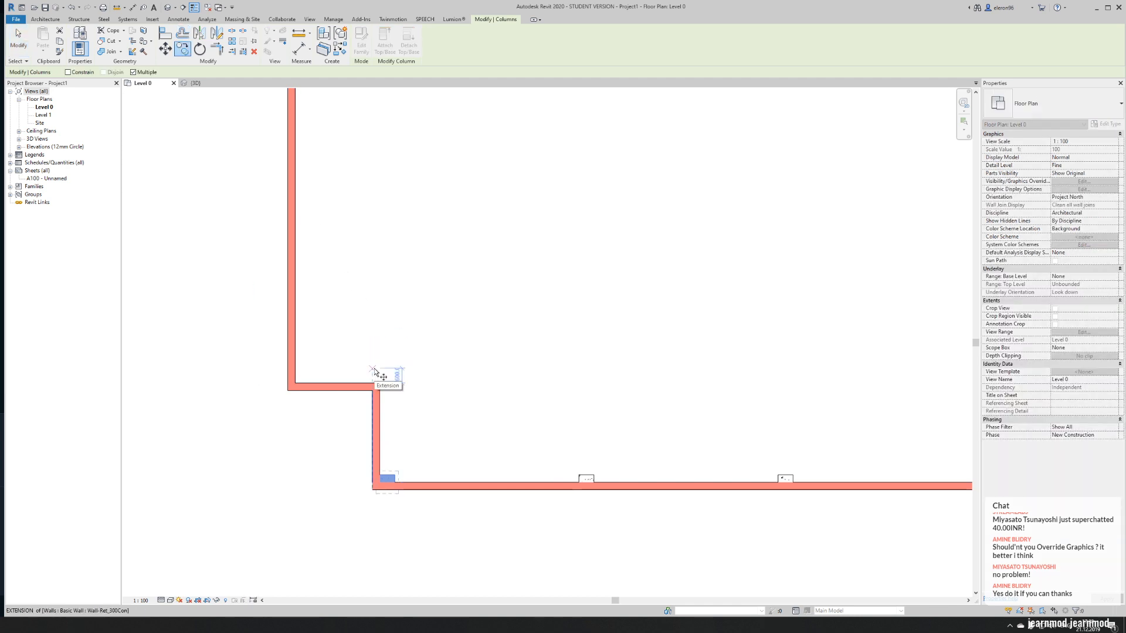
left_click(372, 492)
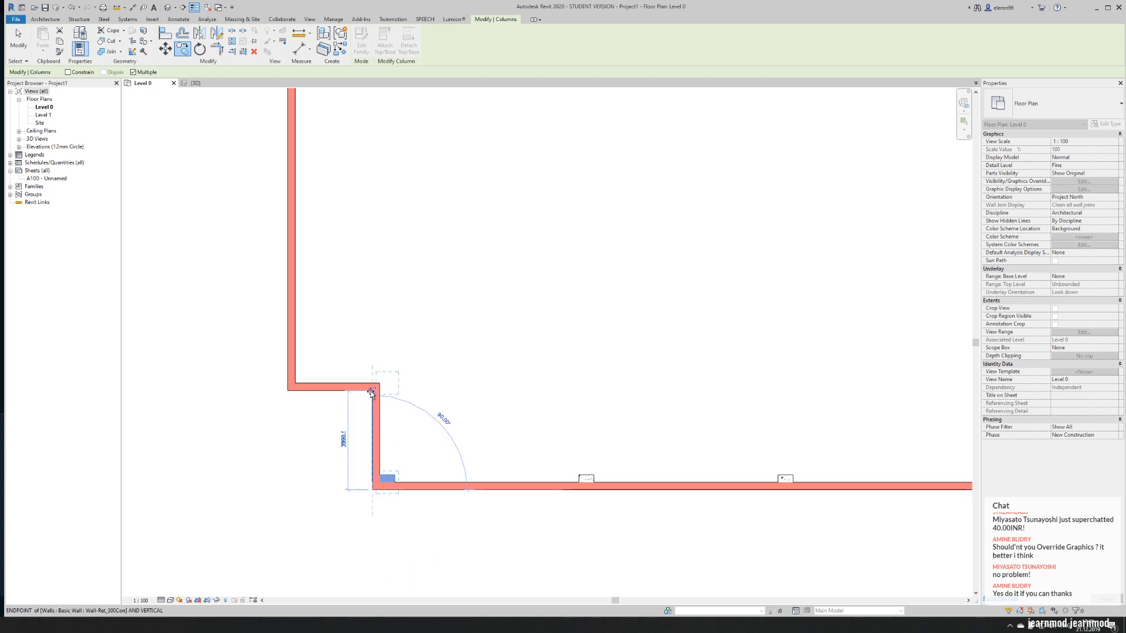
left_click(371, 390)
middle_click_drag(369, 286, 380, 331)
key("Escape")
key("Escape")
- Move the copied column horizontally so its lower left corner sits on the outer wall corner of the end bay junction
left_click(396, 429)
scroll(395, 432, "up", 2)
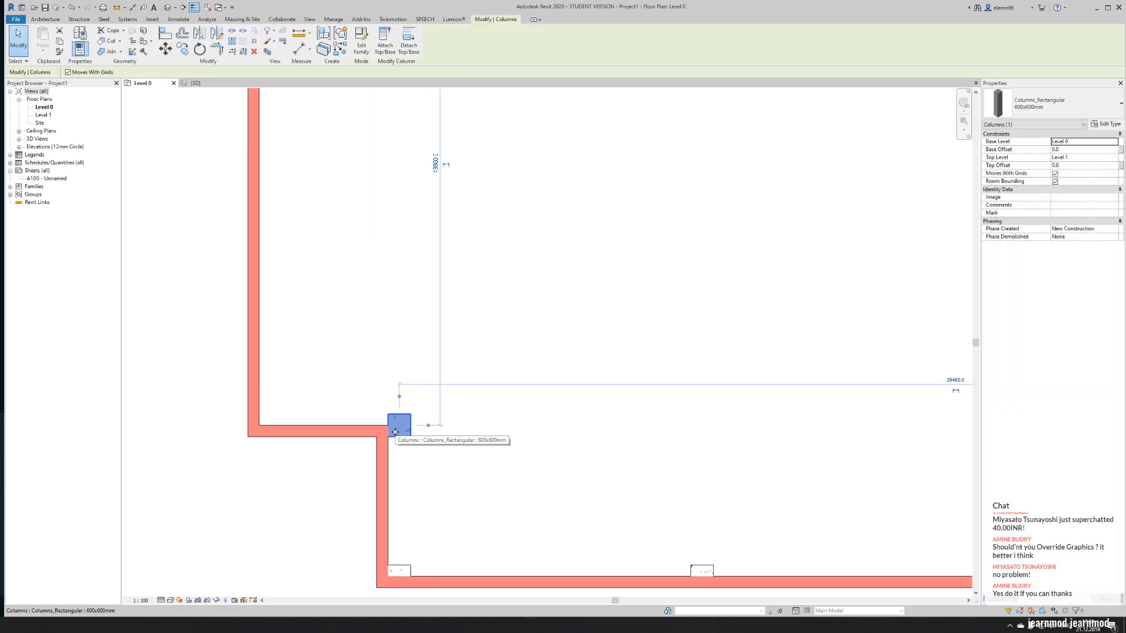
key("m")
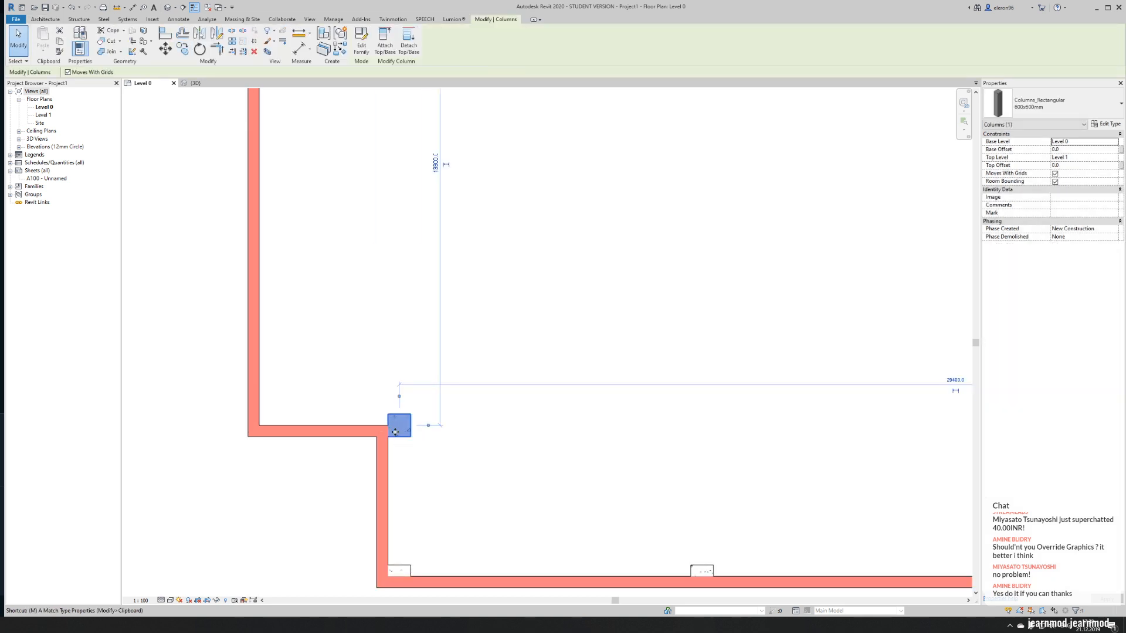
key("v")
left_click(387, 437)
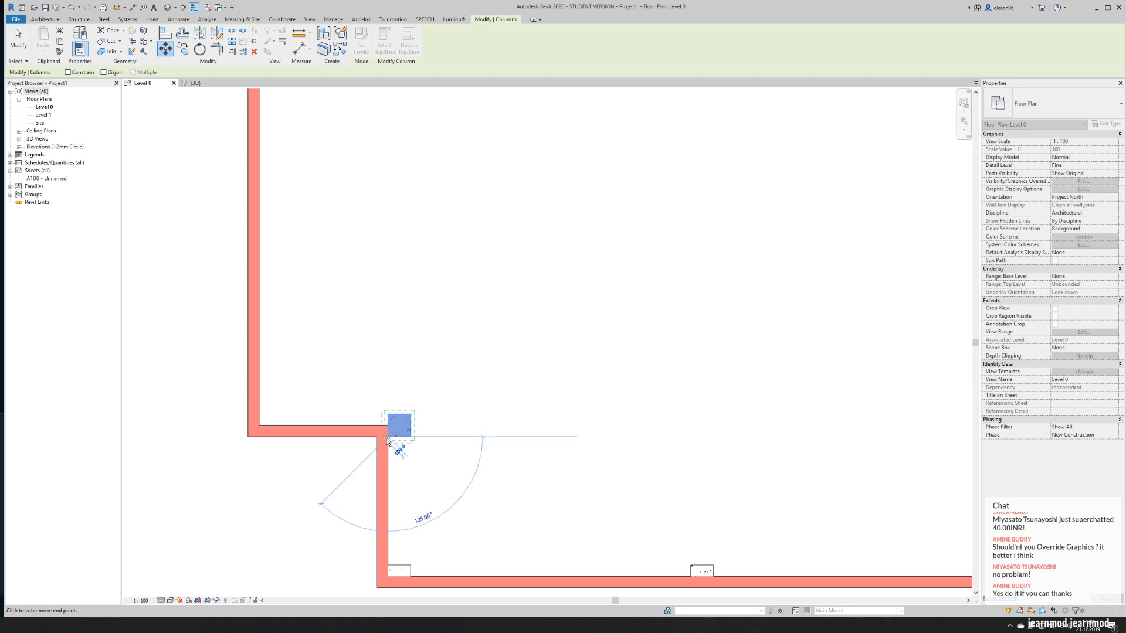
left_click(377, 437)
key("Escape")
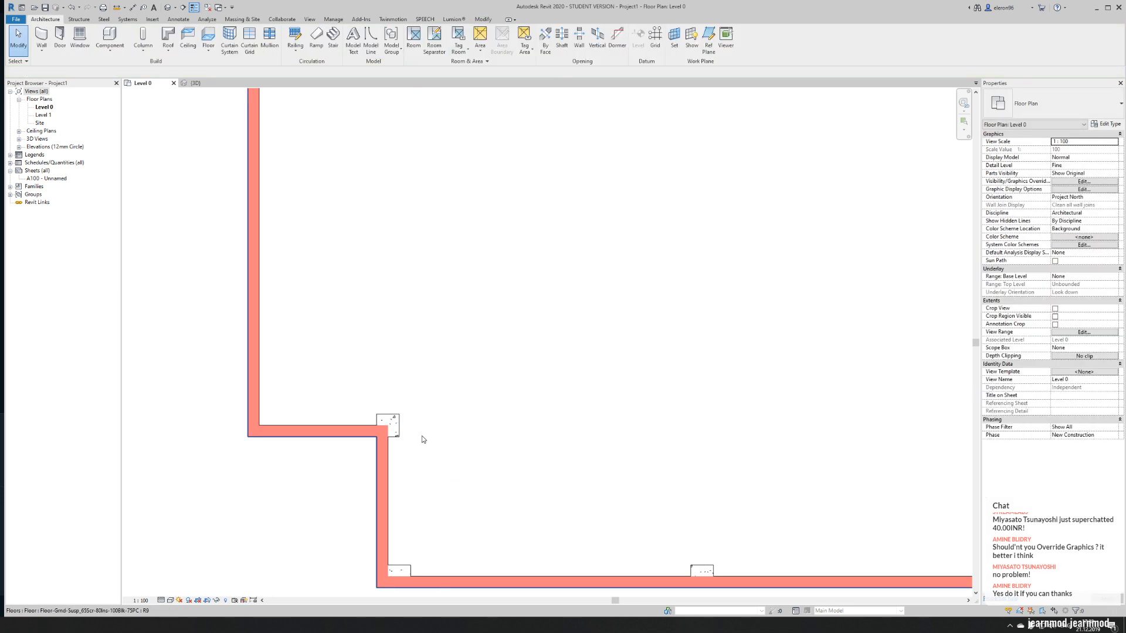
- Copy the lower end bay junction column vertically to the matching upper junction, aligned with the outer wall corner
scroll(422, 439, "down", 1)
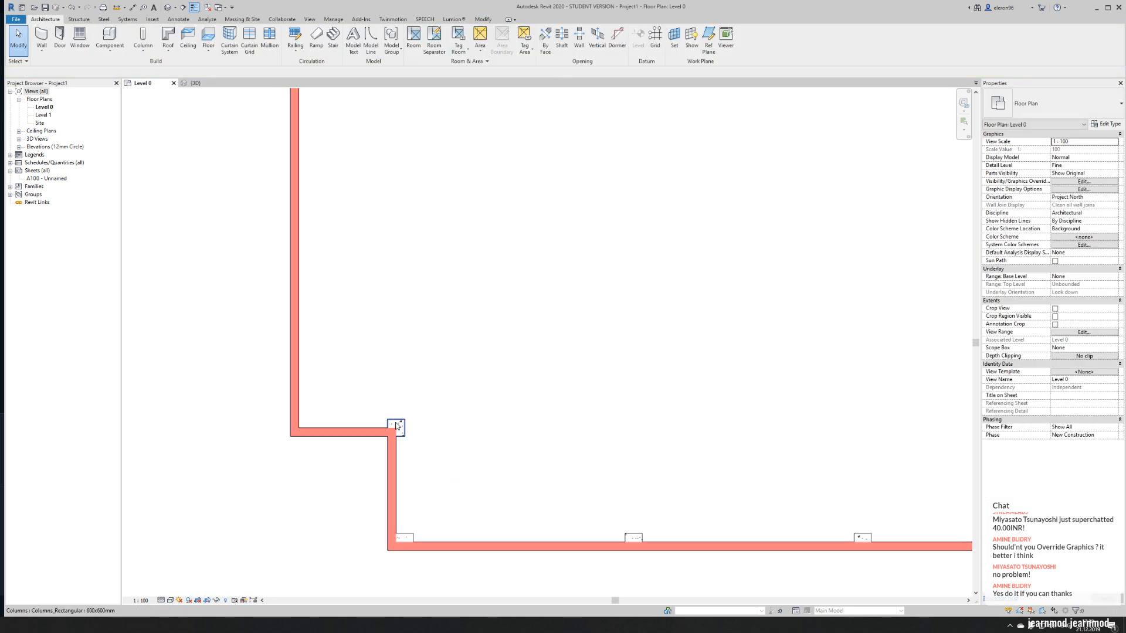
left_click(397, 427)
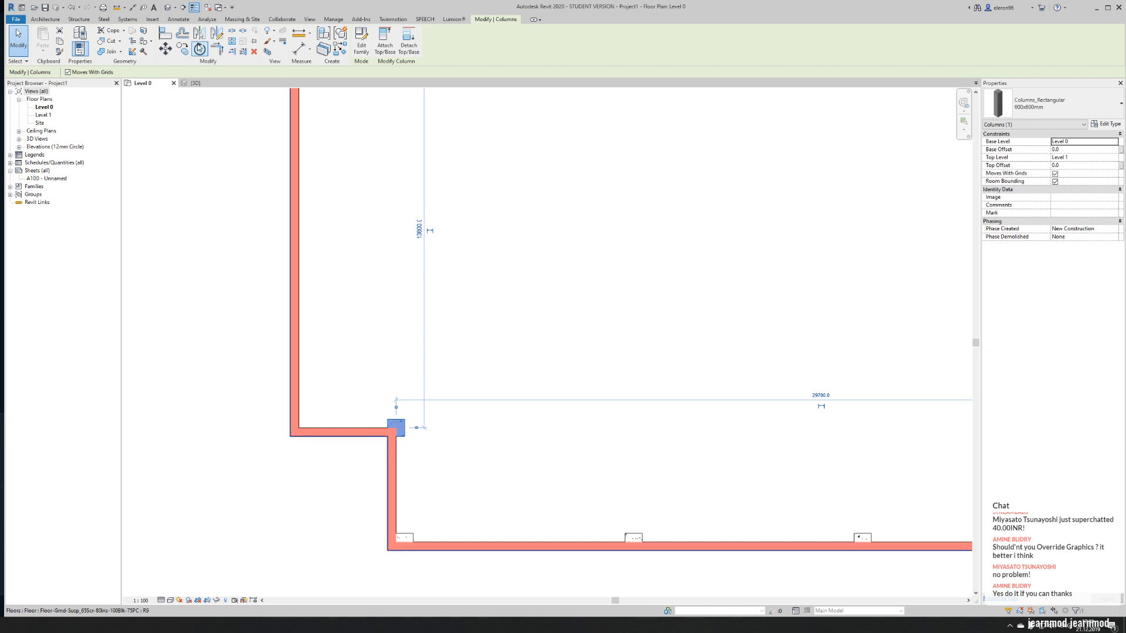
left_click(181, 48)
left_click(388, 419)
middle_click_drag(365, 185, 402, 387)
scroll(435, 233, "up", 2)
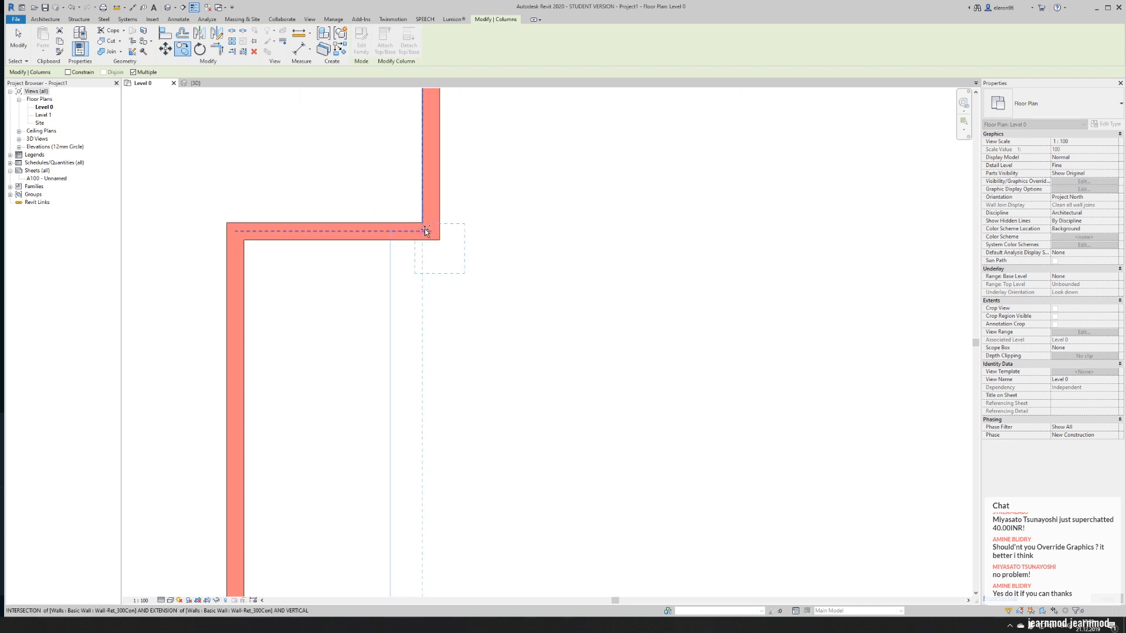
left_click(422, 225)
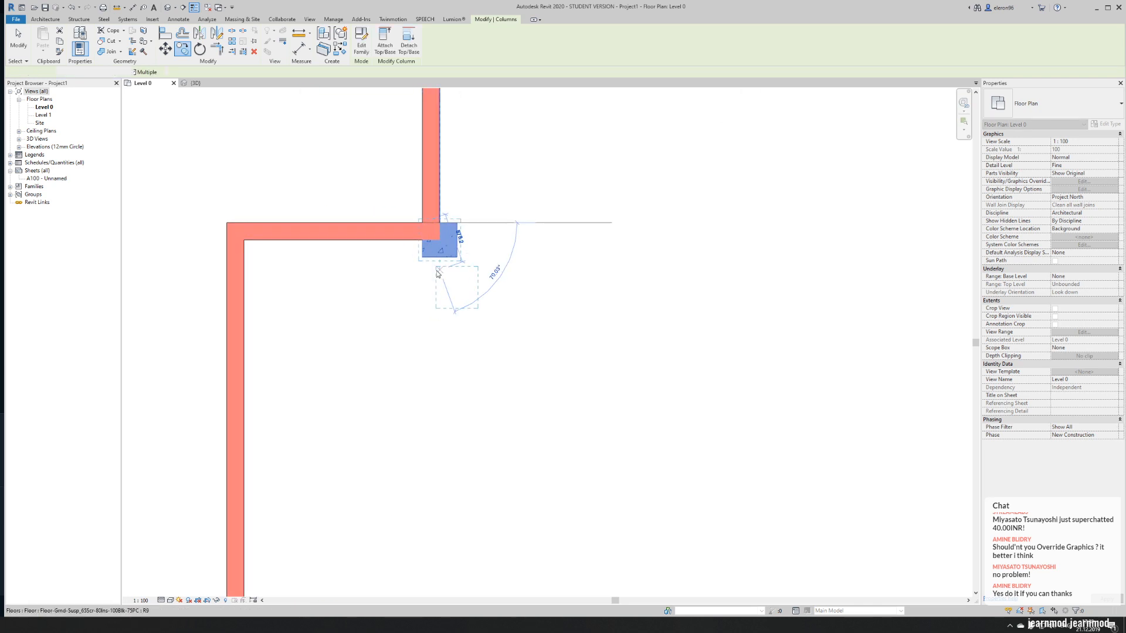
key("Escape")
- Copy the upper junction column horizontally to the end bay's upper left corner and end the copying
scroll(434, 258, "down", 2)
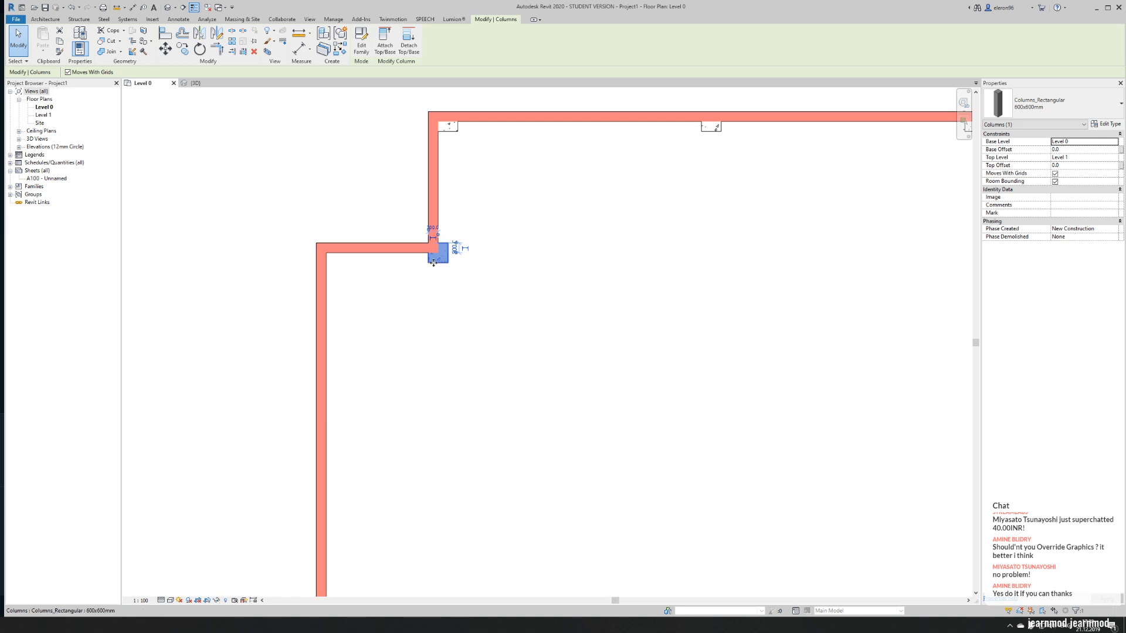
left_click(184, 52)
left_click(426, 244)
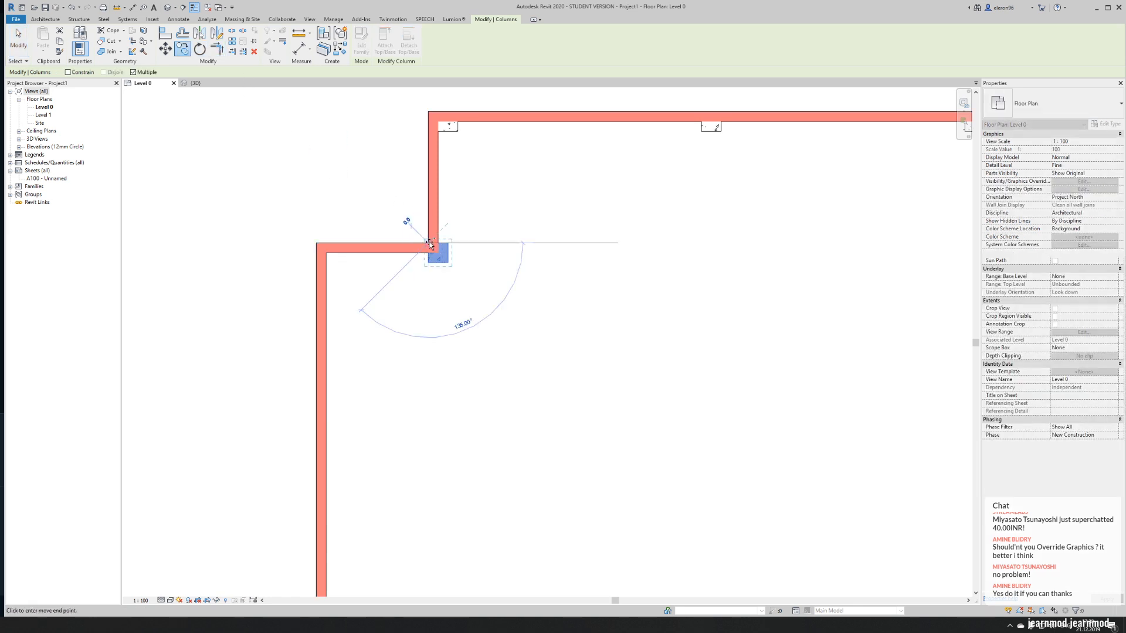
left_click(319, 241)
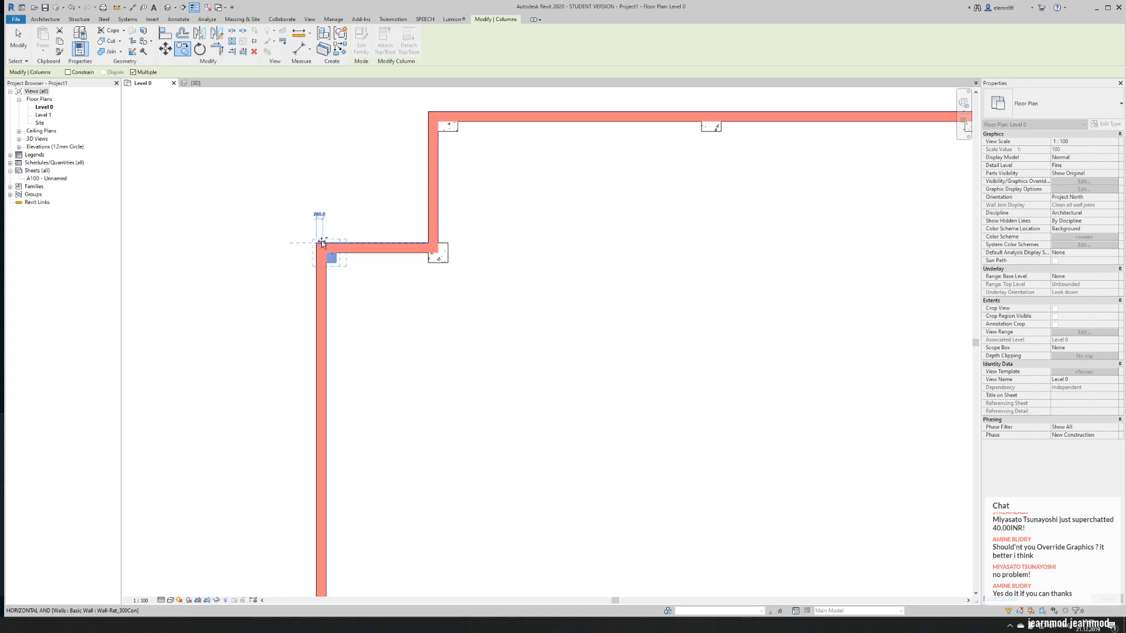
left_click(321, 244)
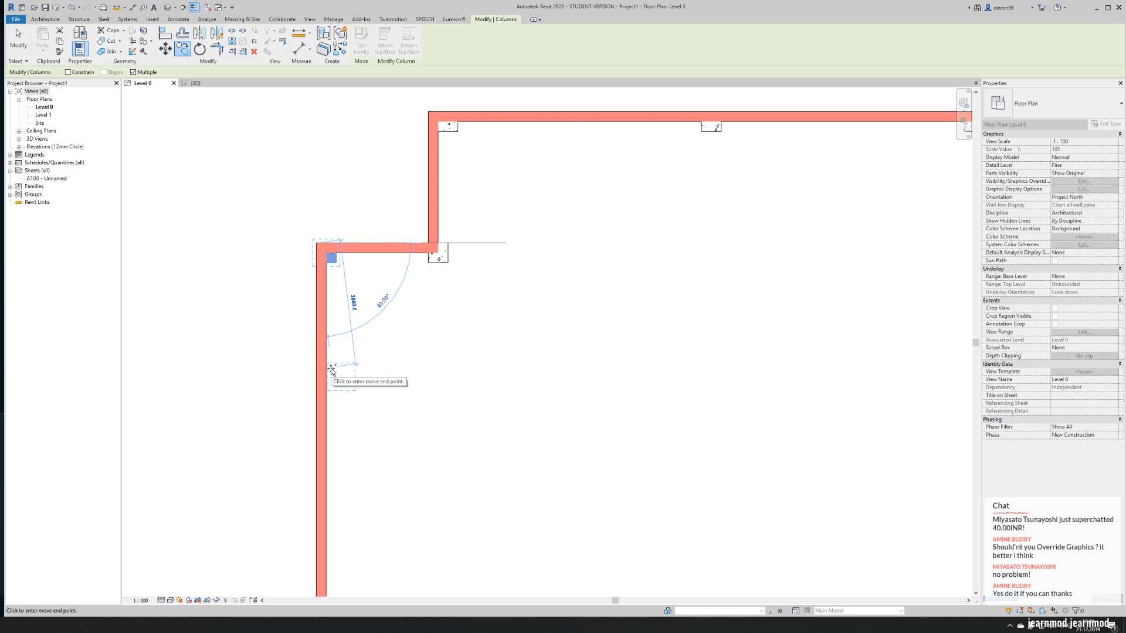
scroll(474, 480, "down", 2)
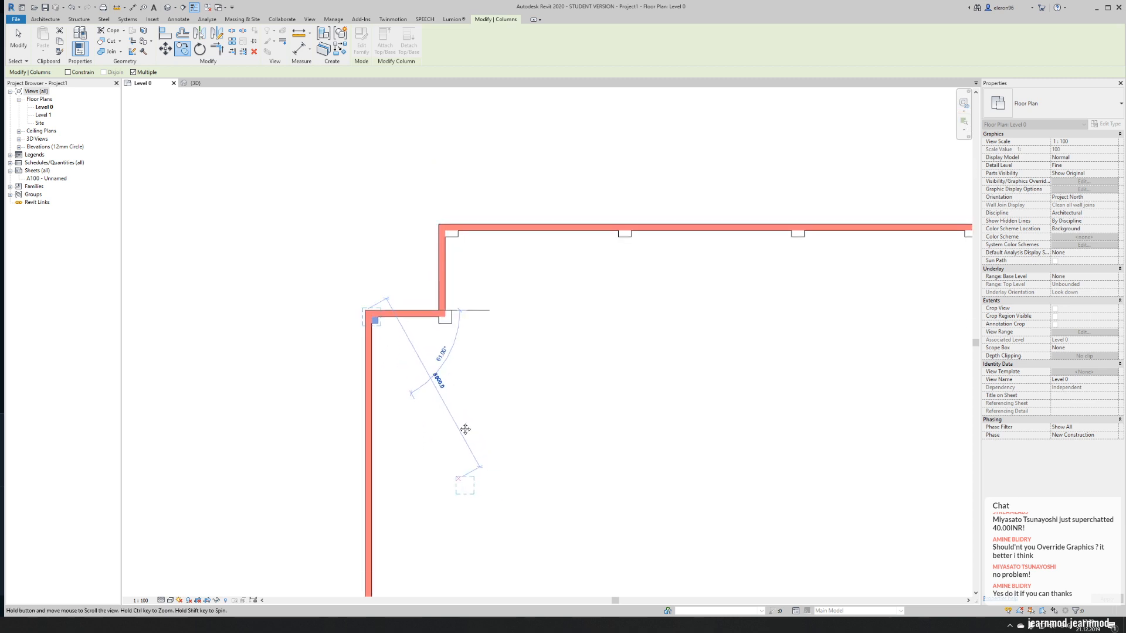
middle_click_drag(465, 468, 441, 268)
key("Escape")
left_click(432, 432)
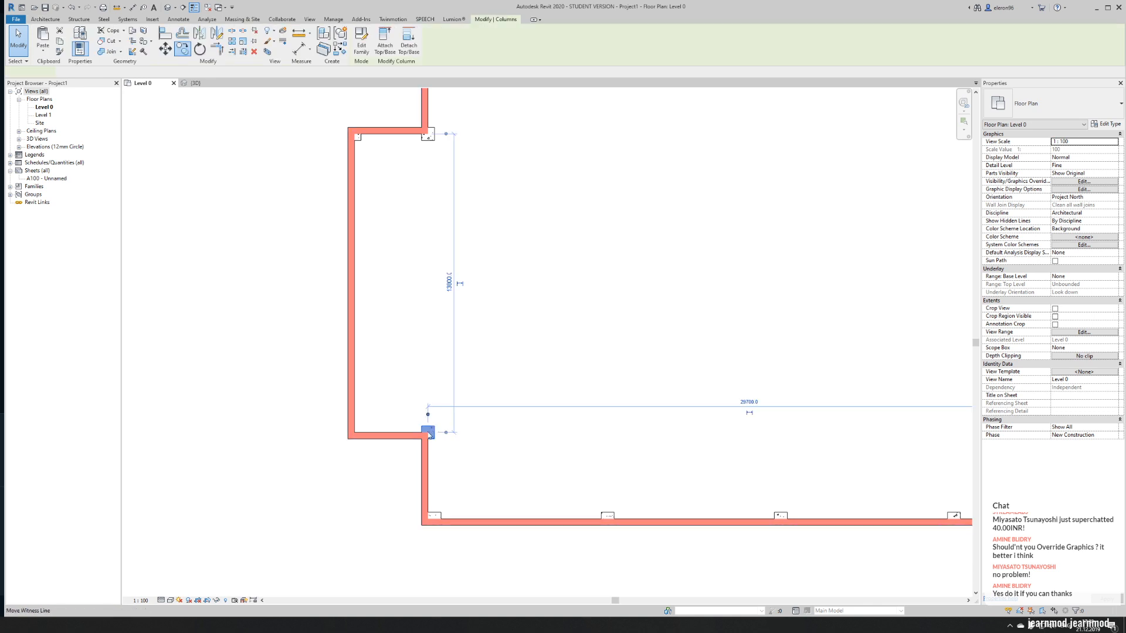
left_click(1105, 124)
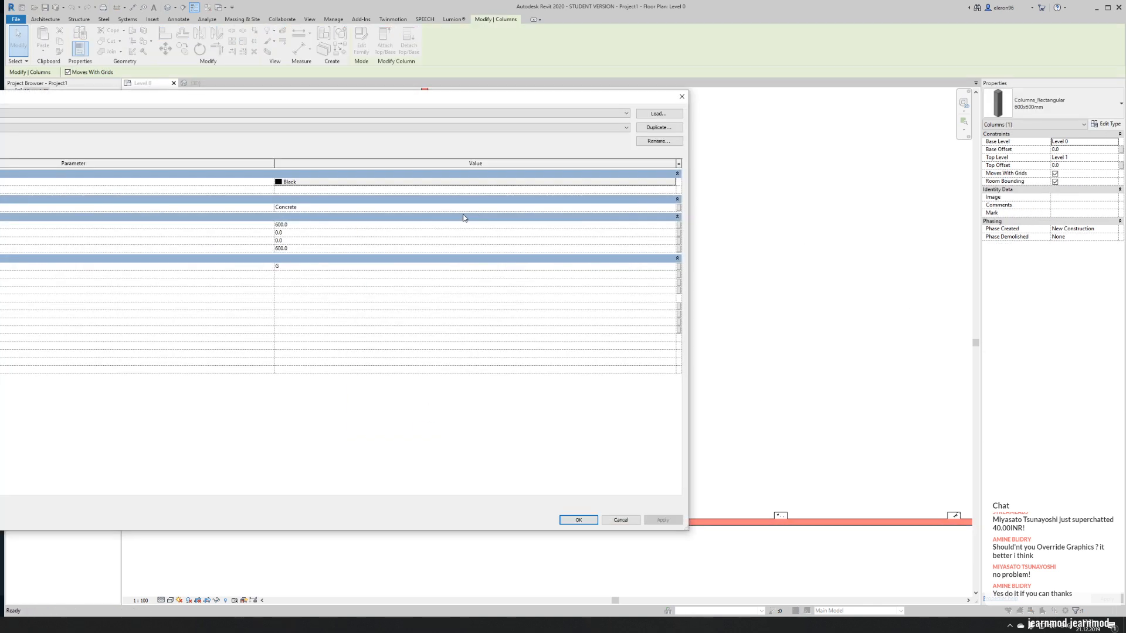
left_click(657, 133)
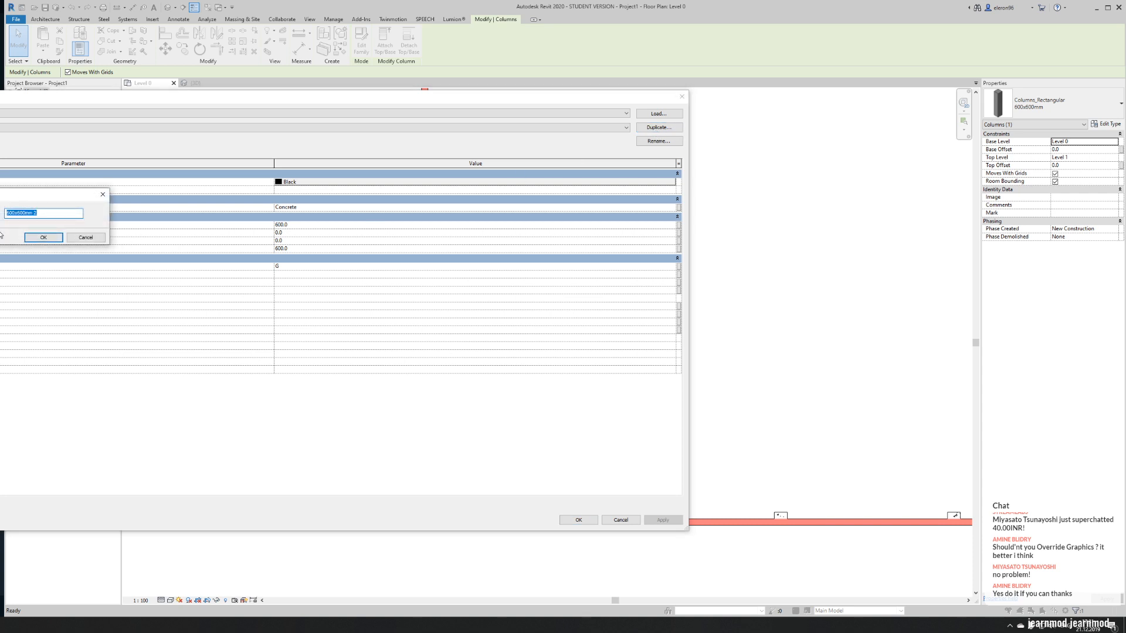
left_click(85, 237)
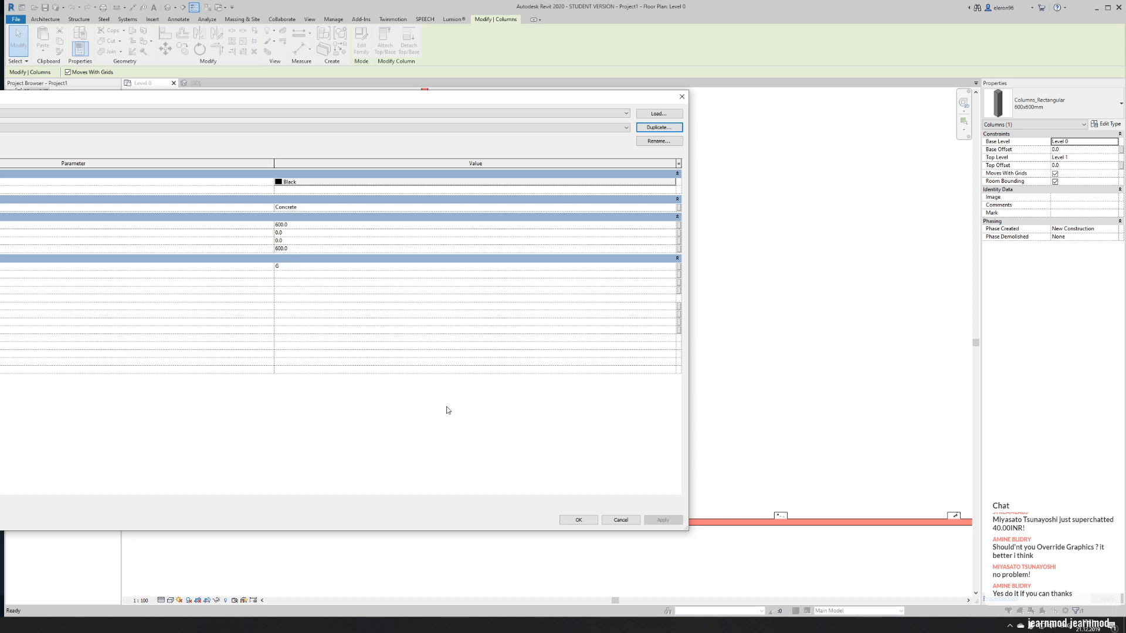
left_click(620, 520)
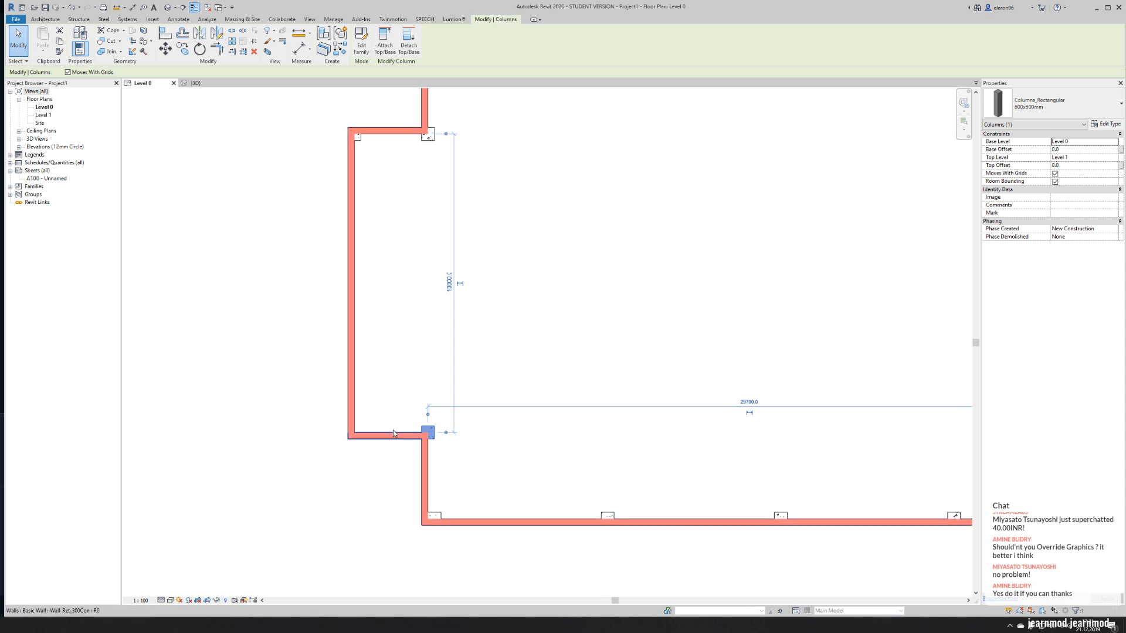
- Copy the lower end bay junction column to the empty area left of the church
key("c")
key("c")
left_click(428, 432)
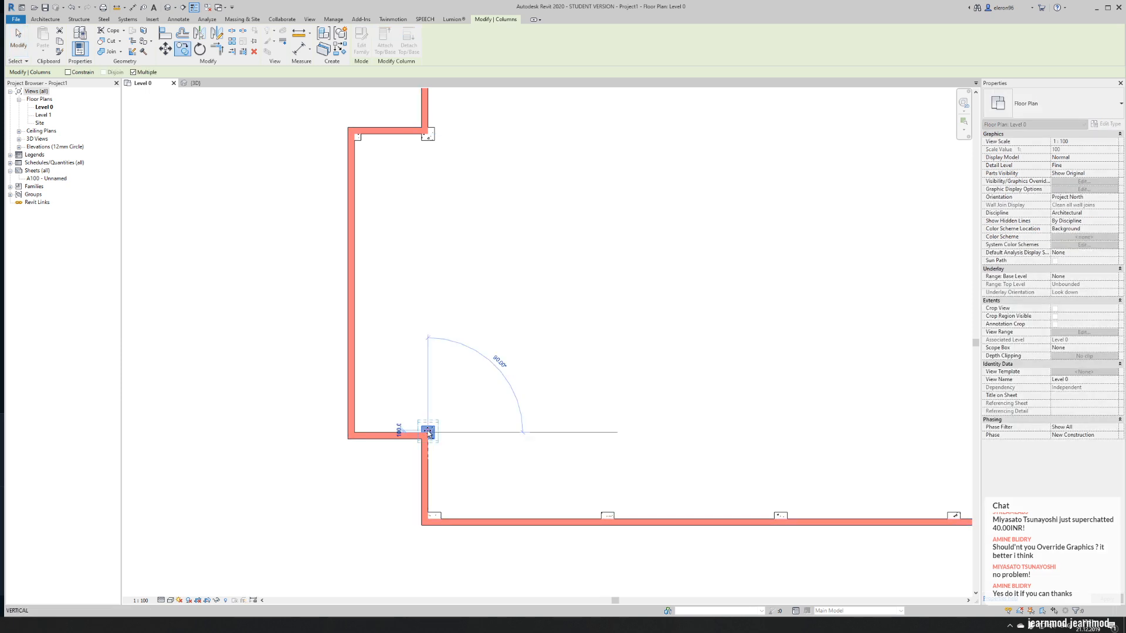
left_click(201, 289)
key("Escape")
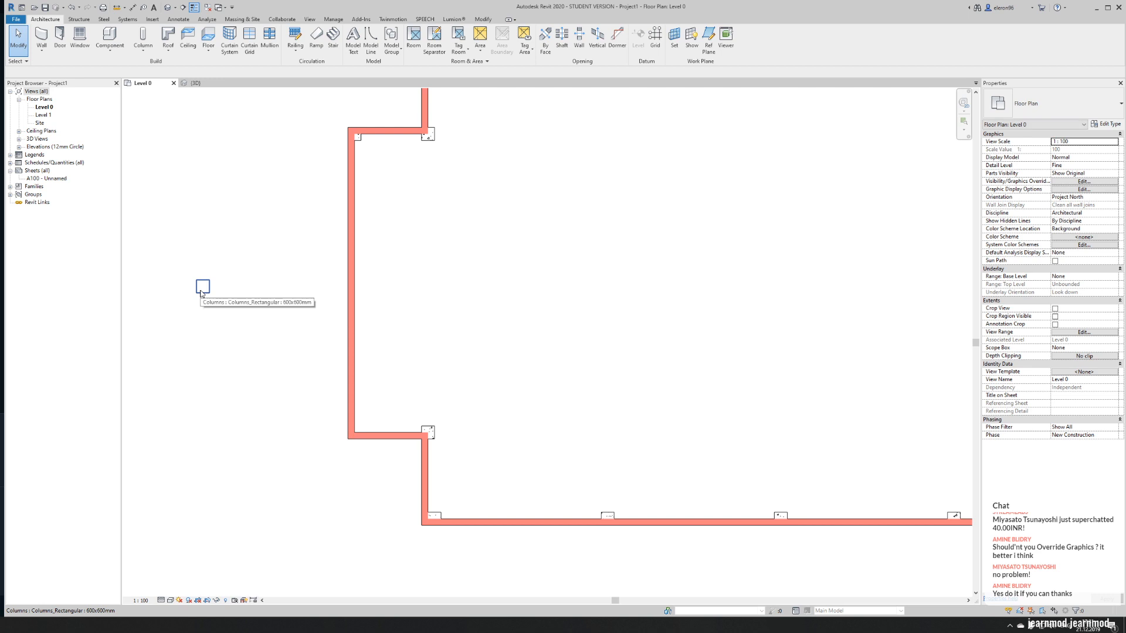
- Duplicate the free-standing column's type as 800x800mm and set both of its plan dimensions to 800
left_click(202, 287)
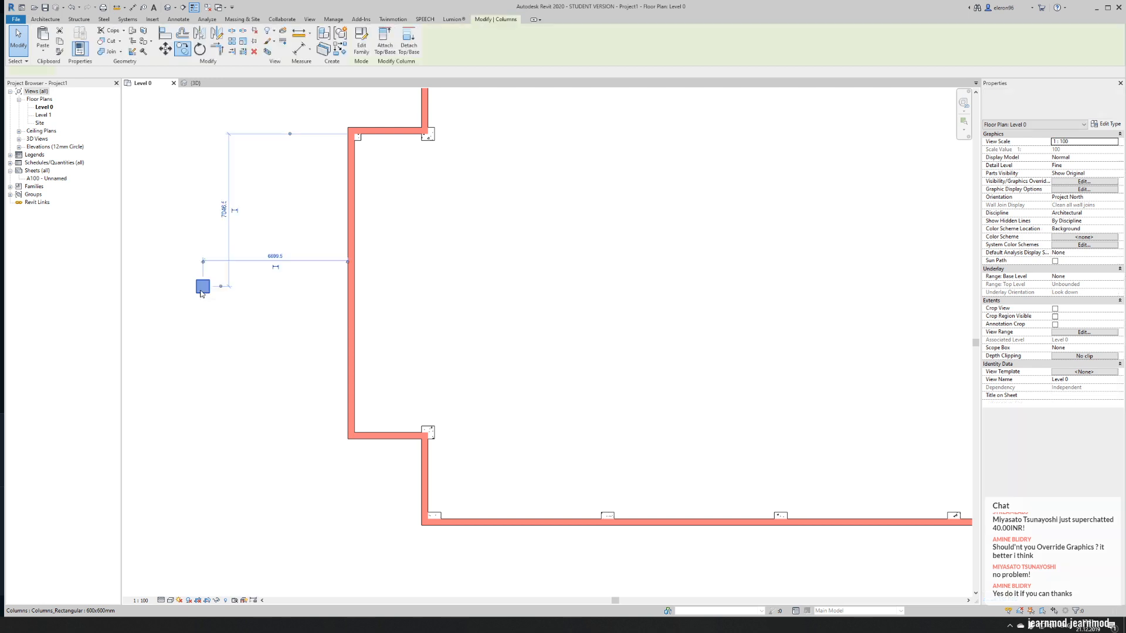
left_click(1106, 123)
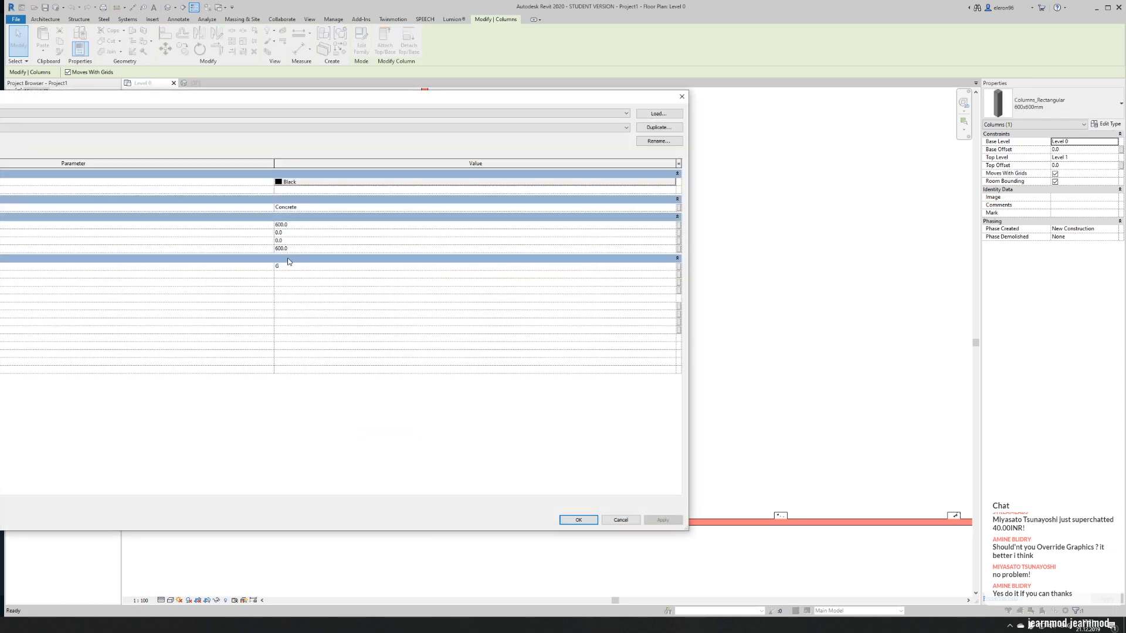
left_click(654, 130)
left_click(42, 212)
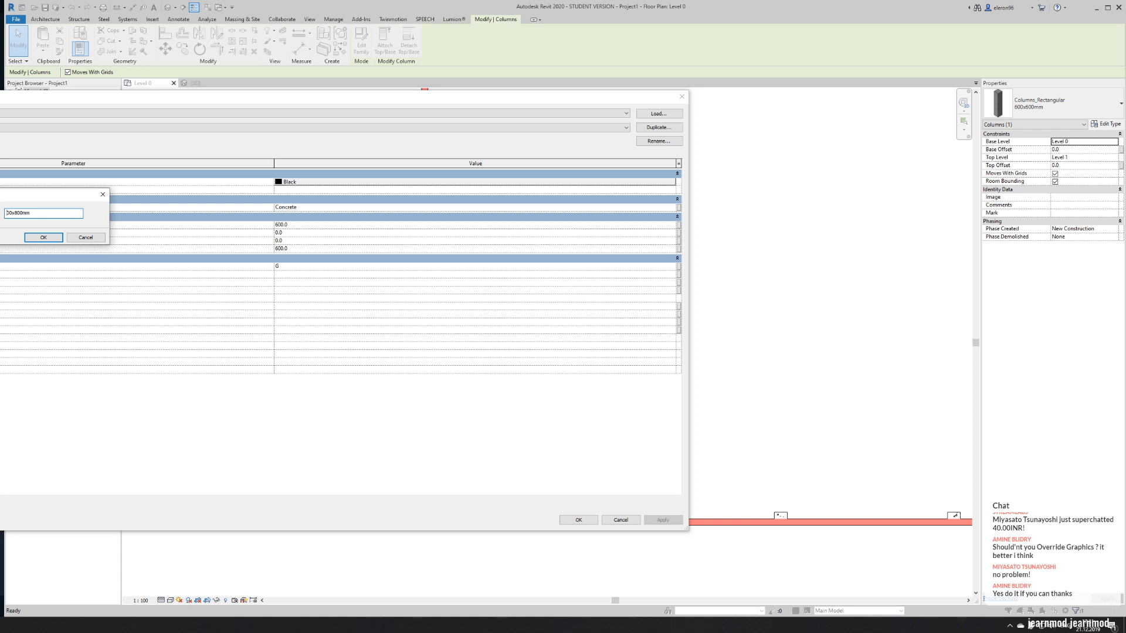
left_click(42, 237)
left_click(297, 227)
type("800")
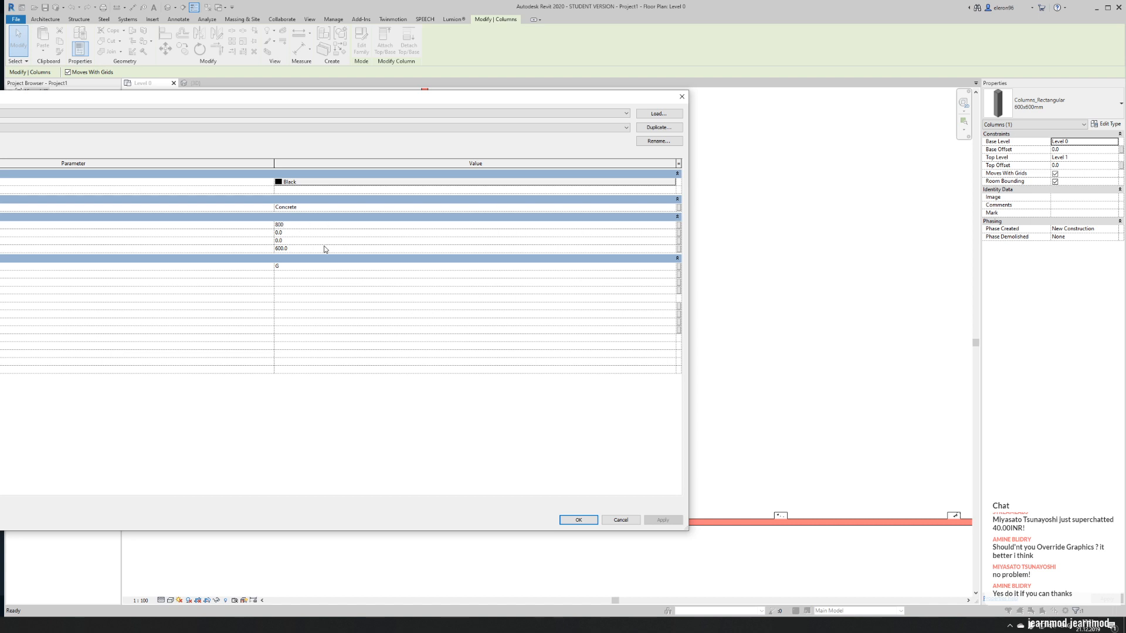
left_click(324, 249)
type("800")
left_click(584, 520)
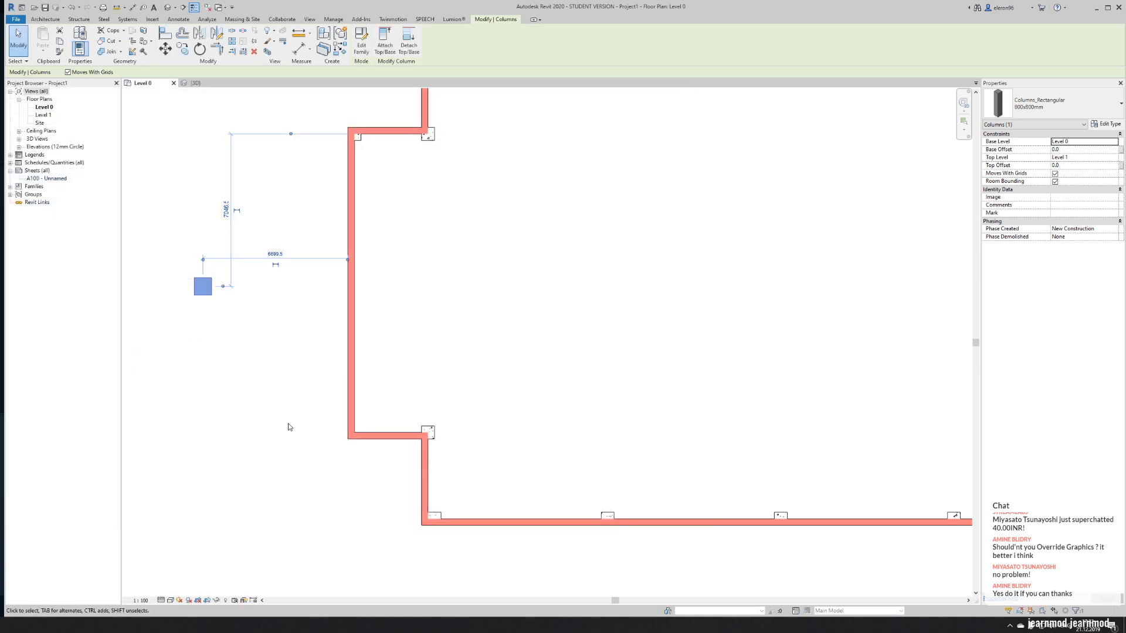
left_click(272, 410)
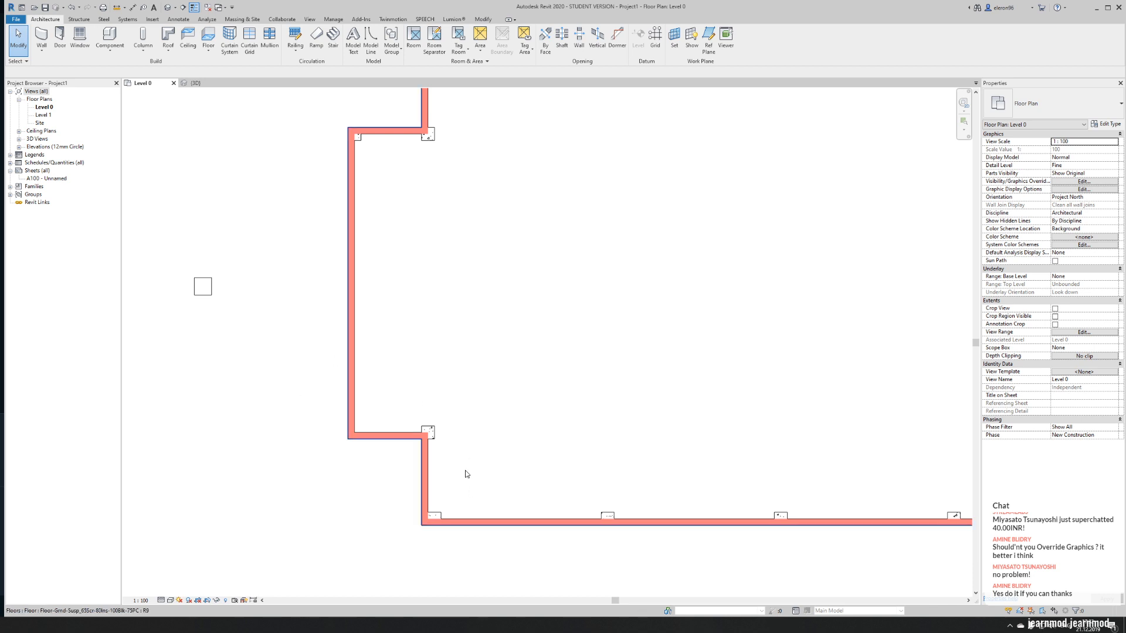
- Copy the lower end bay junction column horizontally to the end bay's lower left corner
left_click(430, 437)
scroll(431, 439, "up", 4)
key("c")
key("o")
left_click(410, 438)
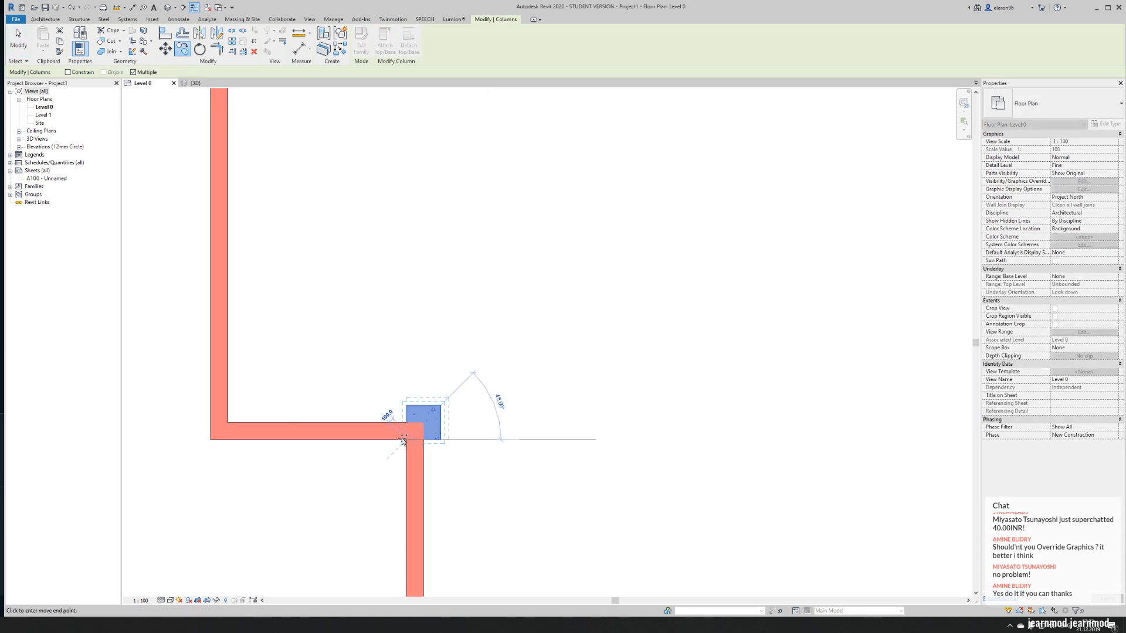
left_click(212, 439)
key("Escape")
- Delete the free-standing 800x800mm column outside the church's left end
scroll(292, 338, "down", 5)
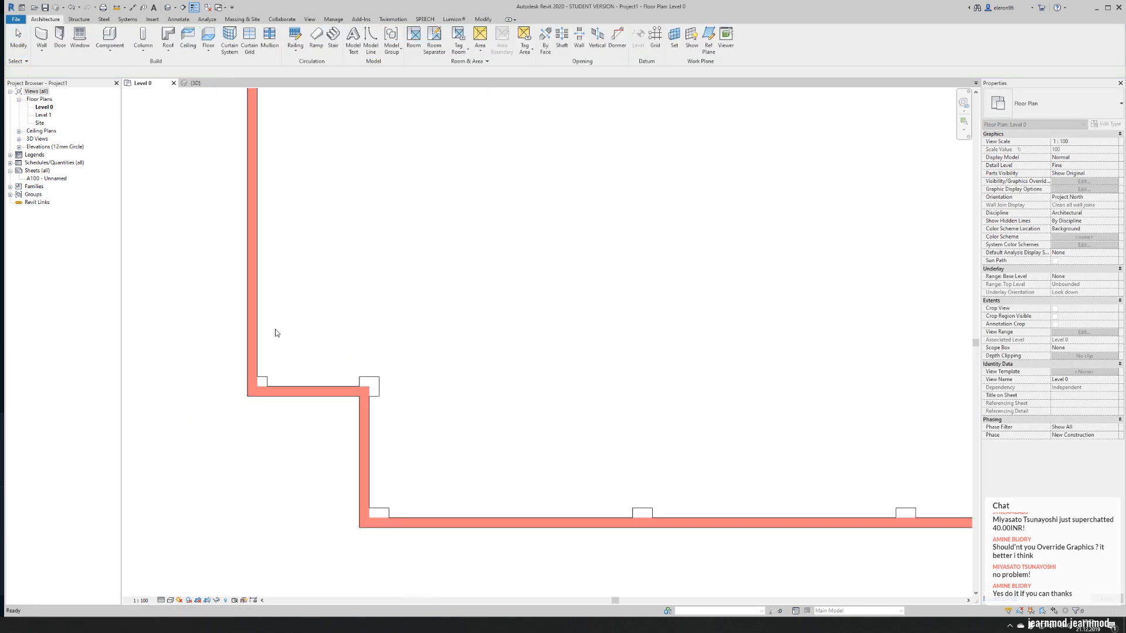
left_click_drag(233, 213, 309, 305)
key("Delete")
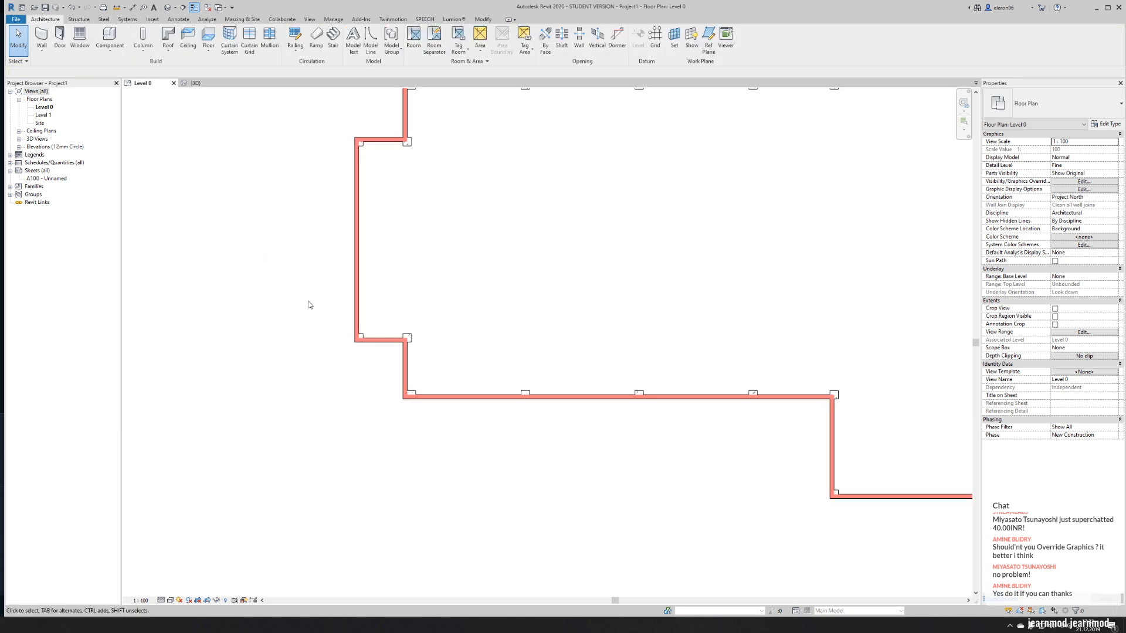
- Select all column instances visible in the 3D view and check their available top level options
scroll(427, 276, "down", 2)
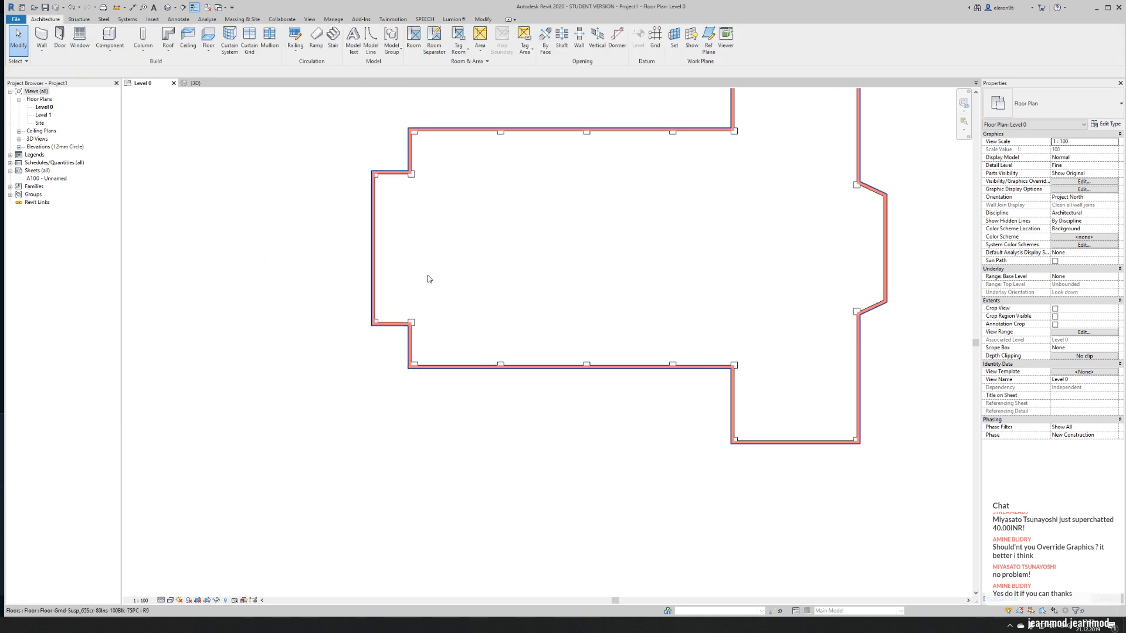
left_click(191, 84)
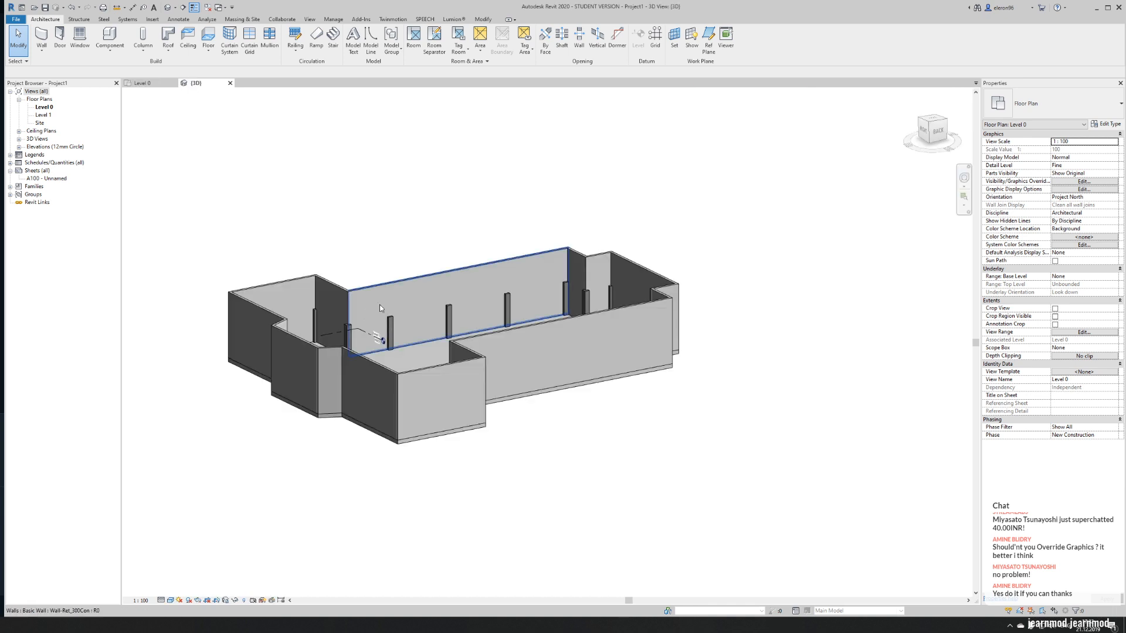
scroll(491, 284, "down", 3)
middle_click_drag(491, 283, 575, 258, "shift")
scroll(371, 315, "up", 4)
left_click(575, 258)
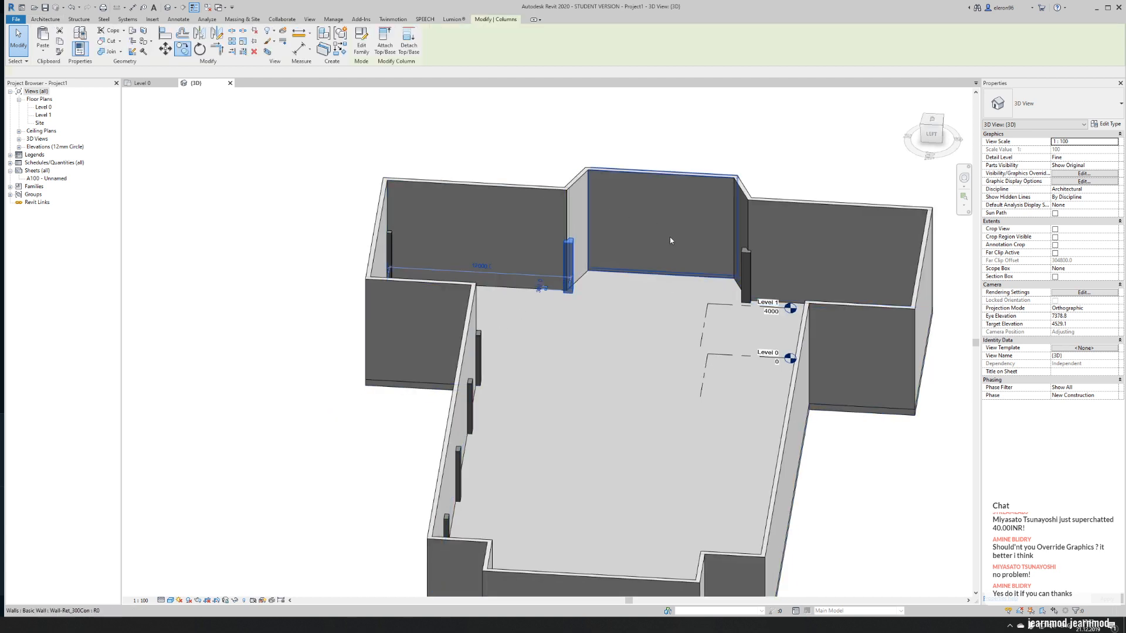
scroll(669, 237, "up", 2)
right_click(537, 263)
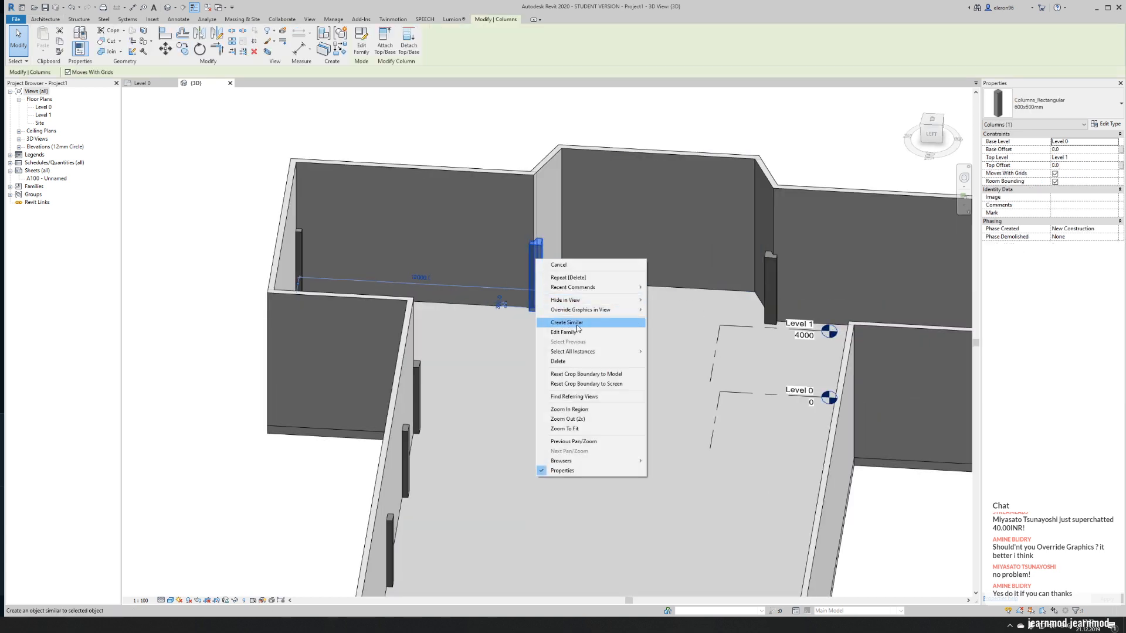
mouse_move(598, 352)
left_click(668, 360)
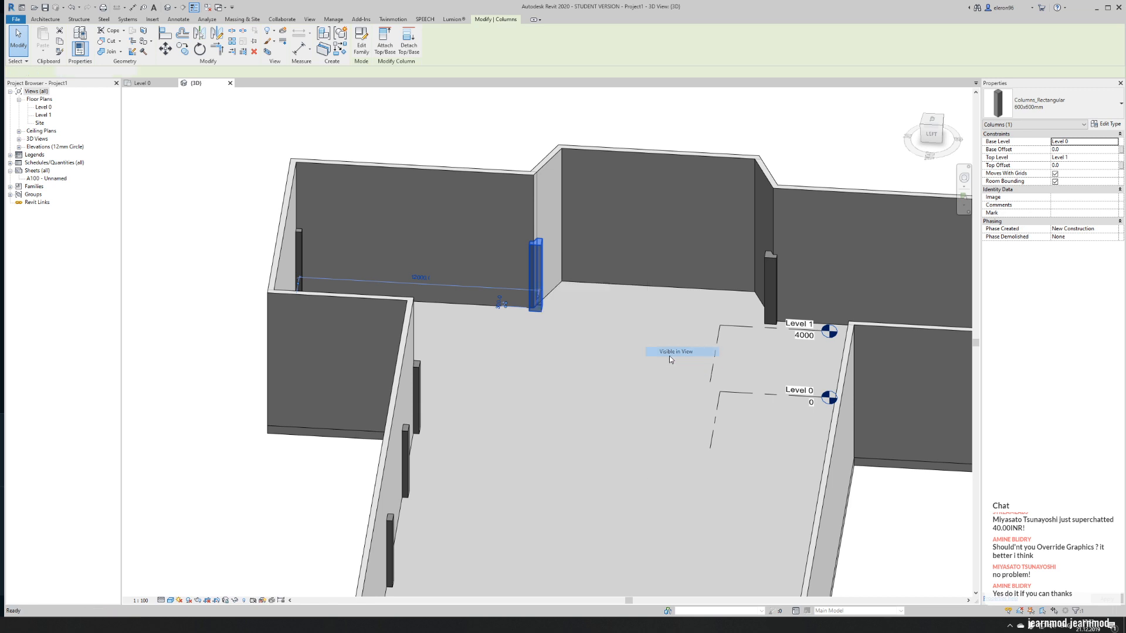
scroll(596, 328, "down", 3)
middle_click_drag(575, 321, 188, 337, "shift")
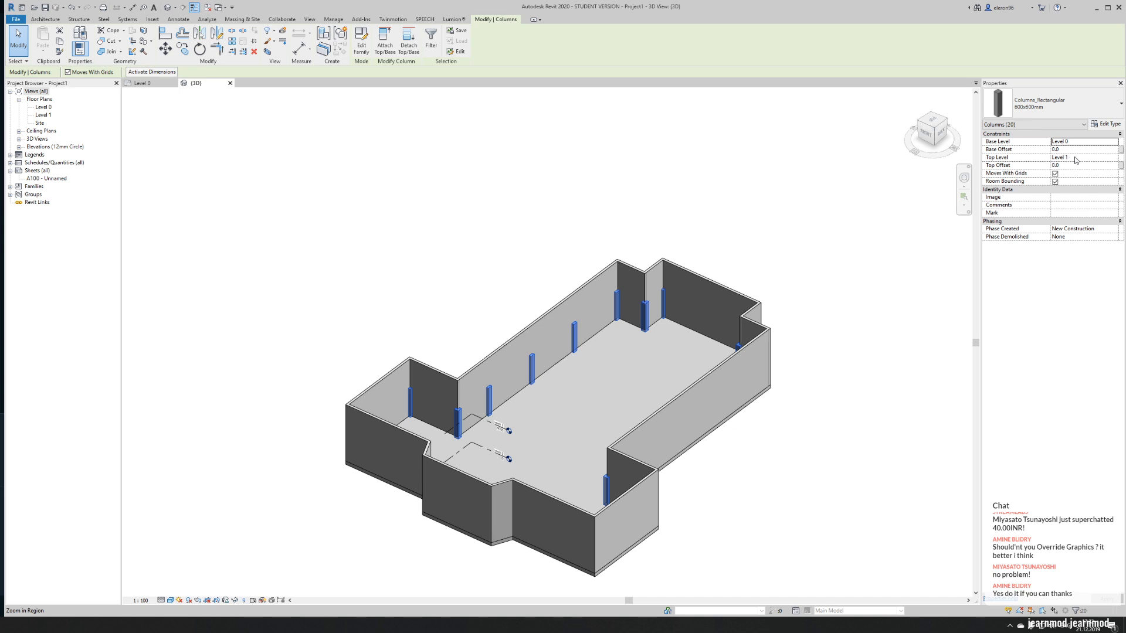
left_click(1111, 157)
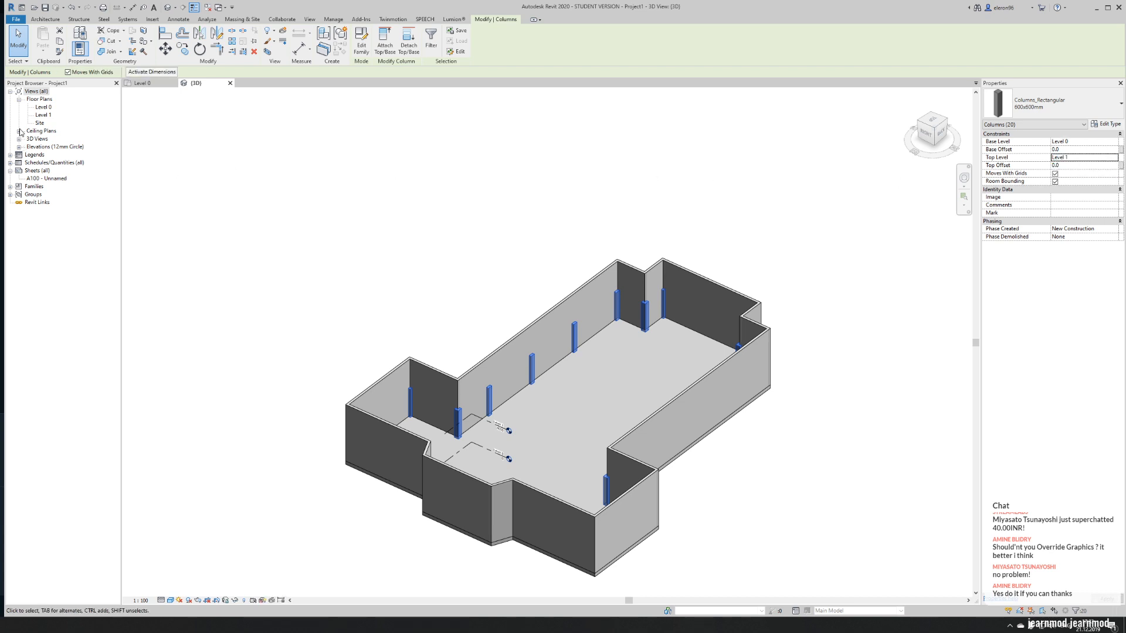
- Examine the church and its levels in the East and North elevations, and close both views
left_click(19, 147)
double_click(40, 155)
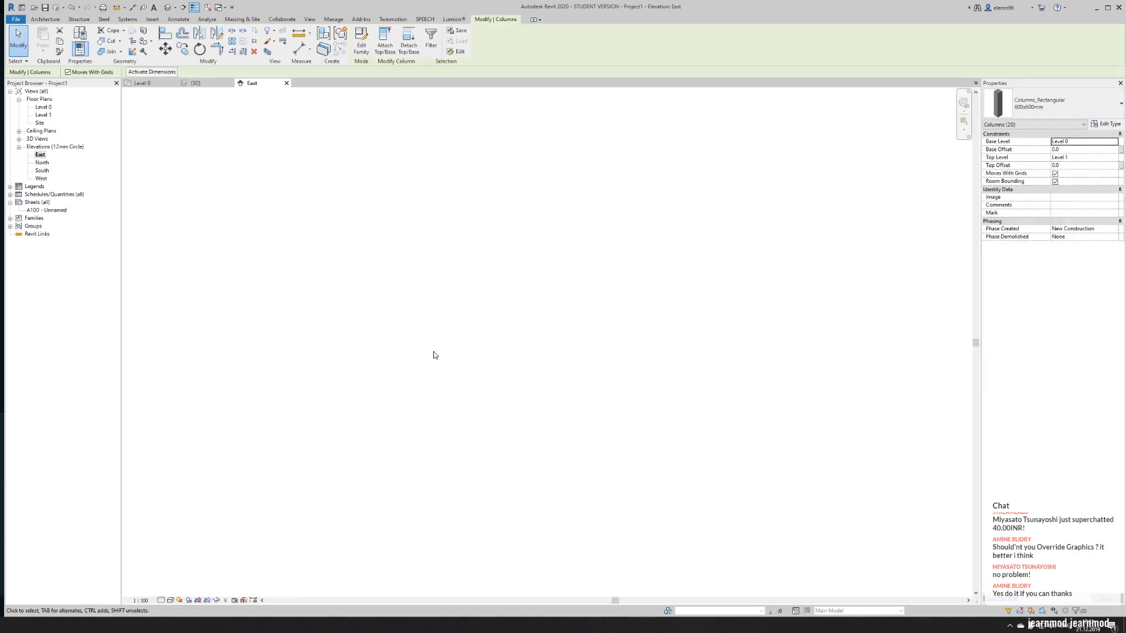
double_click(43, 163)
scroll(598, 339, "down", 9)
scroll(597, 341, "up", 5)
left_click(768, 380)
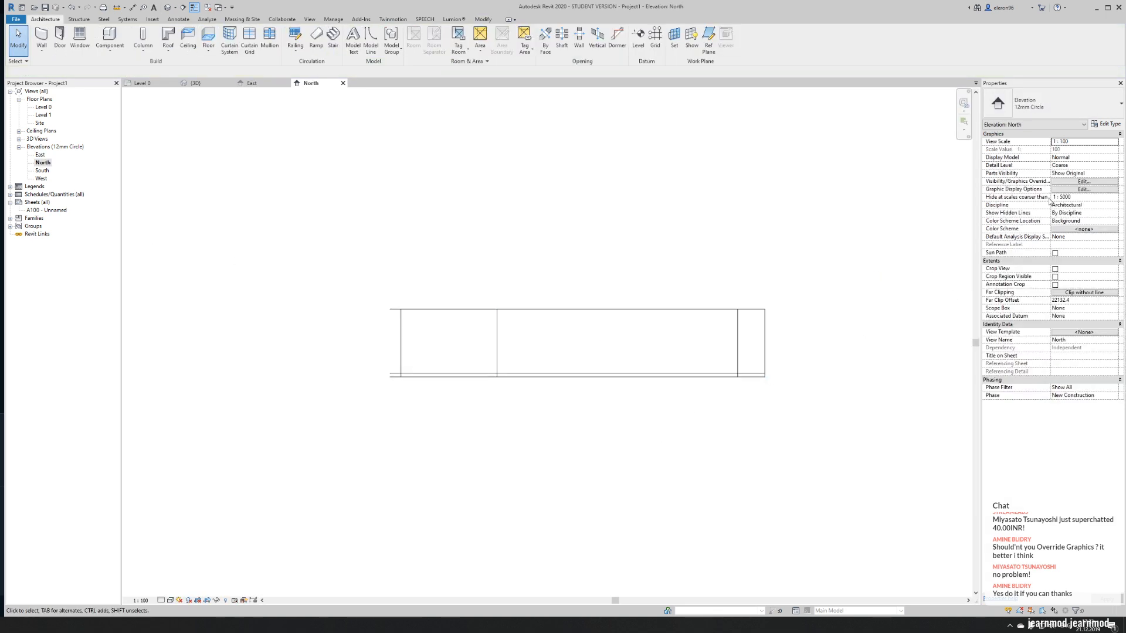
middle_click_drag(722, 310, 608, 322)
scroll(347, 264, "down", 2)
left_click(343, 82)
left_click(286, 82)
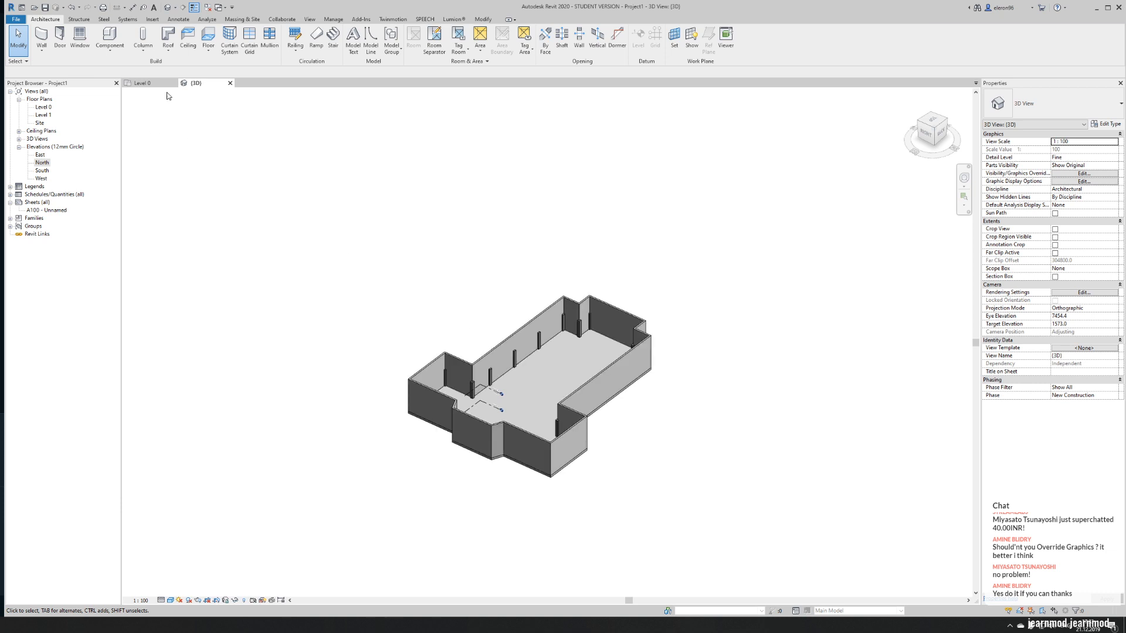
- Move the four elevation markers in the Level 0 plan closer around the church
left_click(151, 84)
scroll(508, 302, "down", 4)
scroll(520, 317, "up", 2)
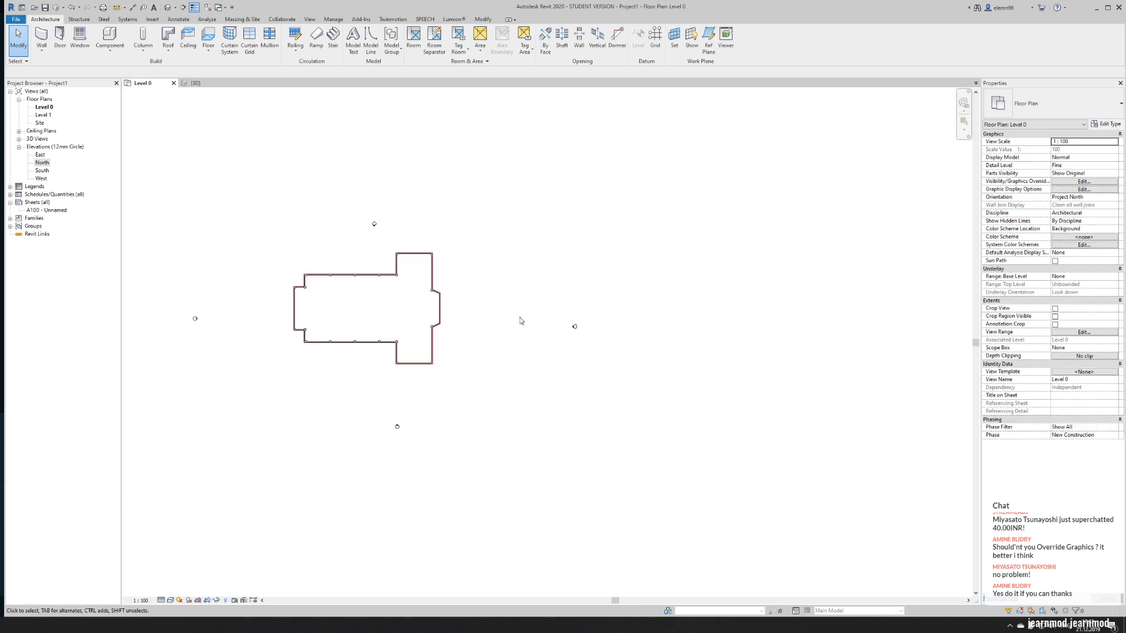
left_click_drag(619, 375, 616, 370)
left_click_drag(582, 328, 448, 309)
left_click_drag(354, 209, 348, 222)
left_click_drag(138, 297, 166, 349)
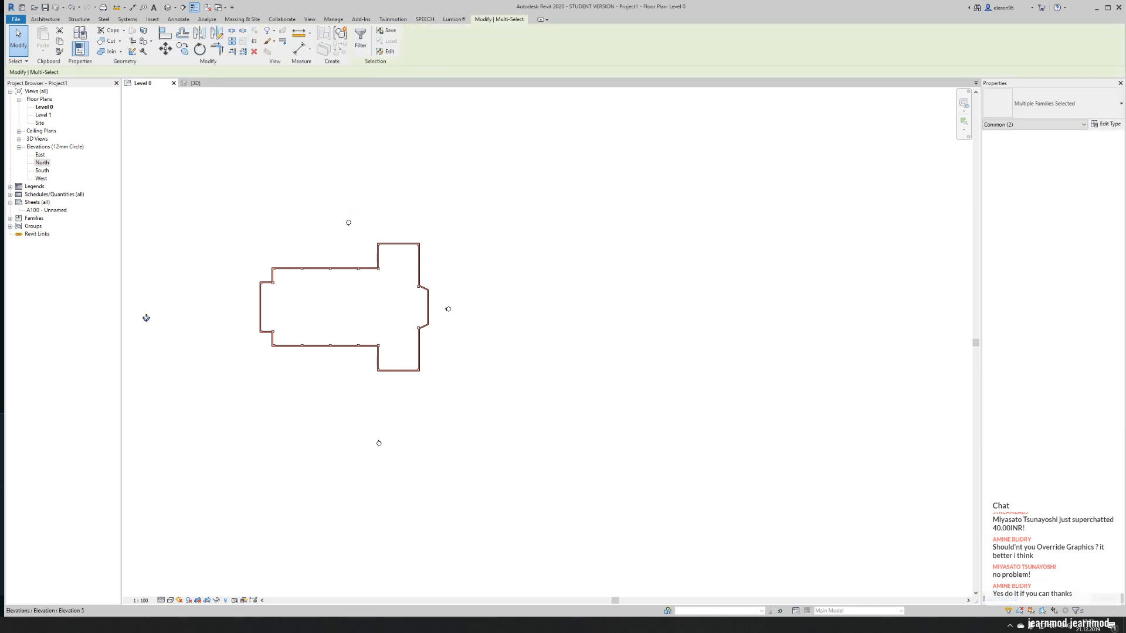
left_click_drag(226, 307, 238, 315)
left_click_drag(322, 385, 439, 482)
left_click_drag(379, 444, 350, 388)
key("Escape")
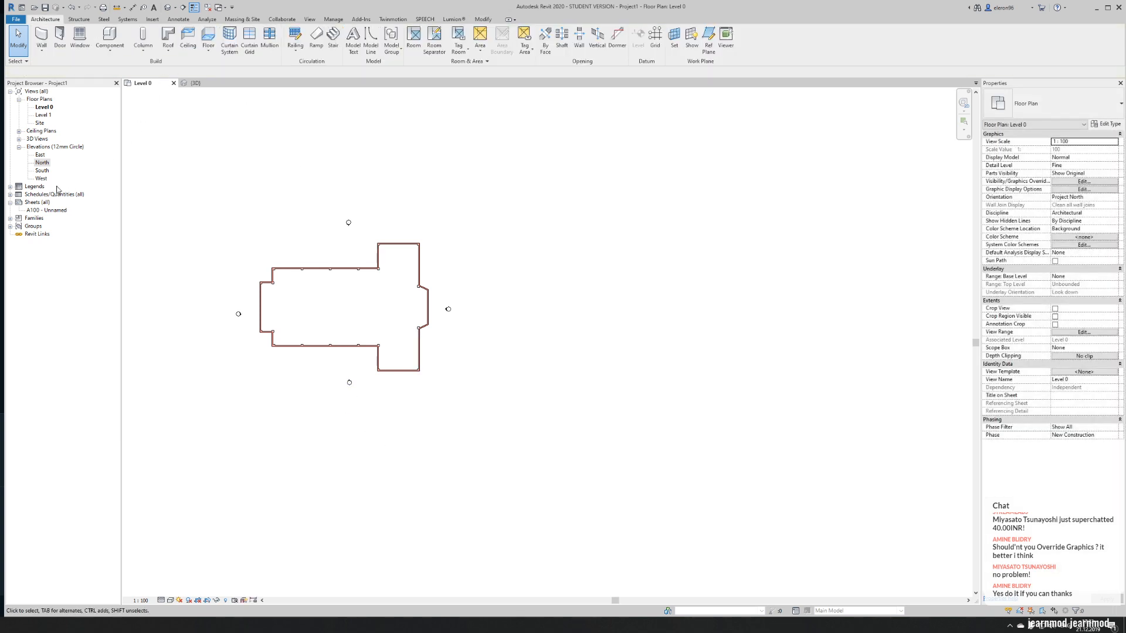
- Extend the far clip depth of the elevation markers across the church, to about 42200 for South, 56100 for East and 57500 for West
left_click(350, 381)
left_click_drag(350, 302, 350, 234)
key("Escape")
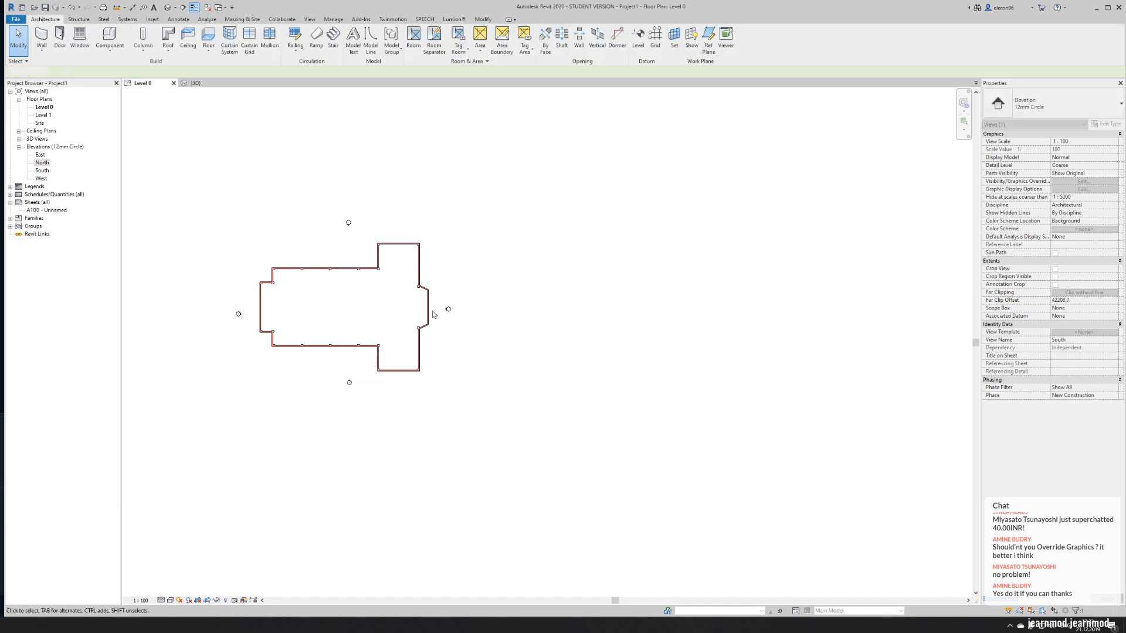
left_click(447, 310)
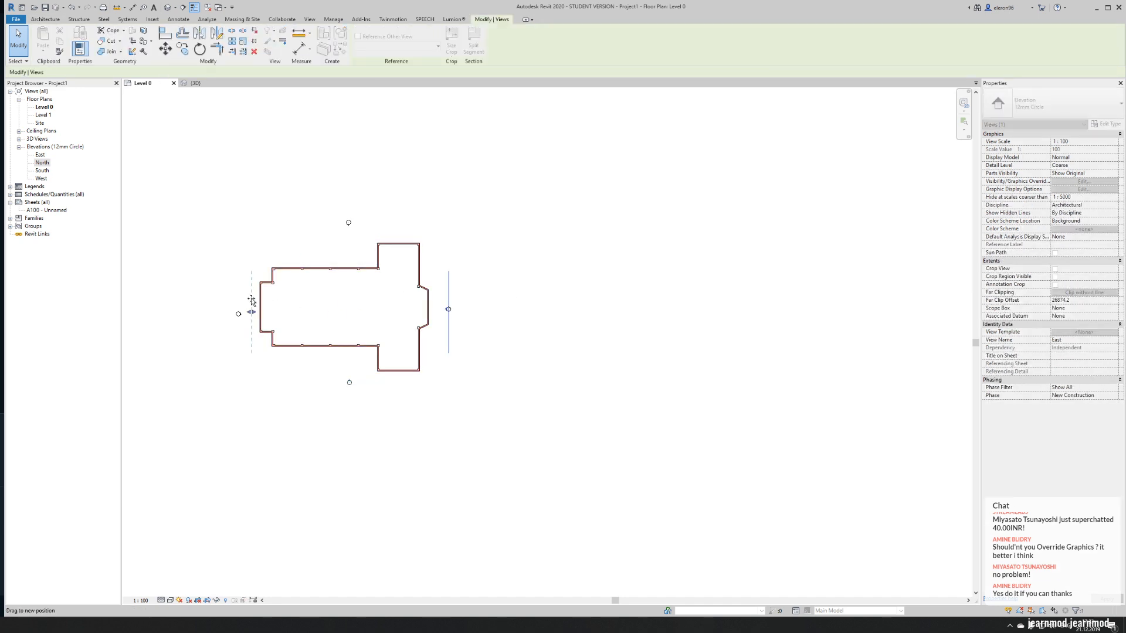
left_click(347, 221)
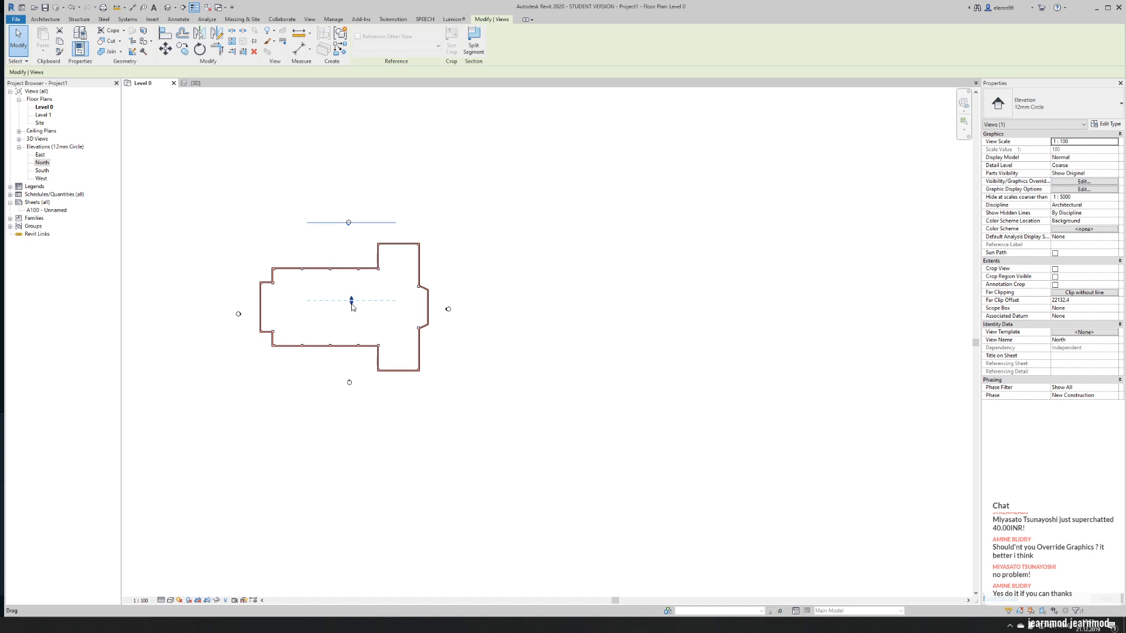
left_click(239, 315)
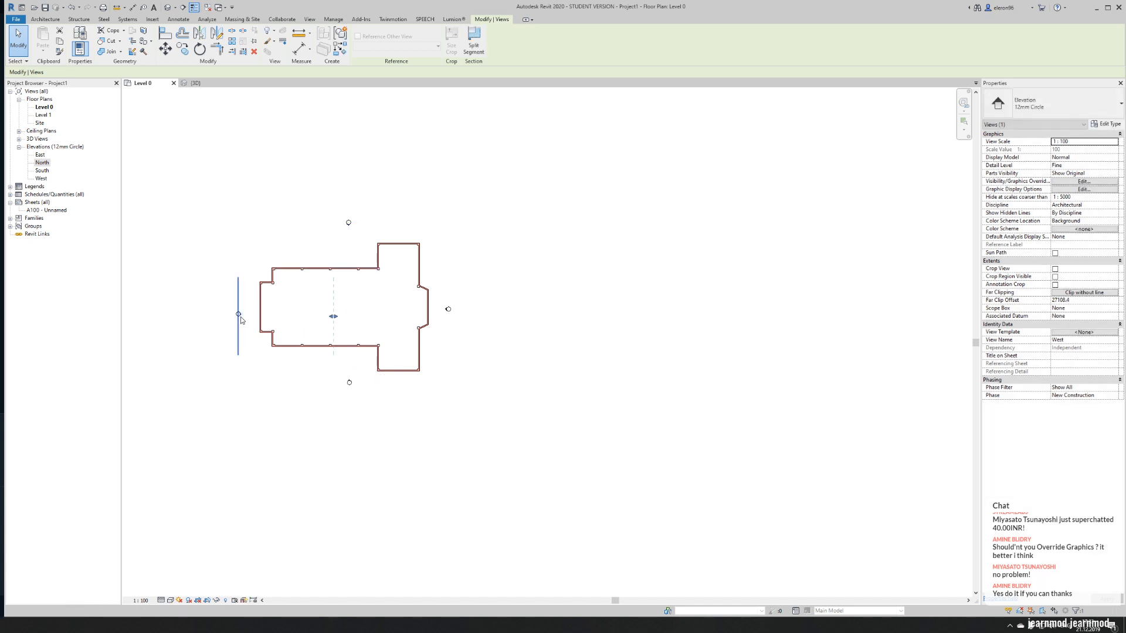
left_click(467, 249)
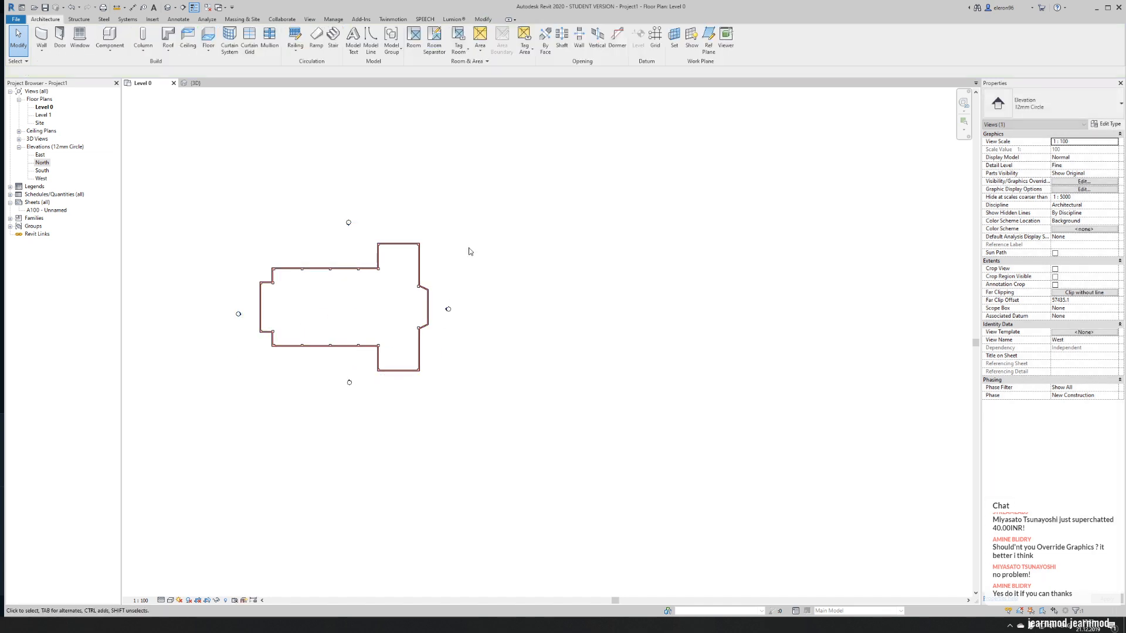
- Extend both ends of the Level 0 and Level 1 lines past the church's outer walls in the East elevation
double_click(40, 155)
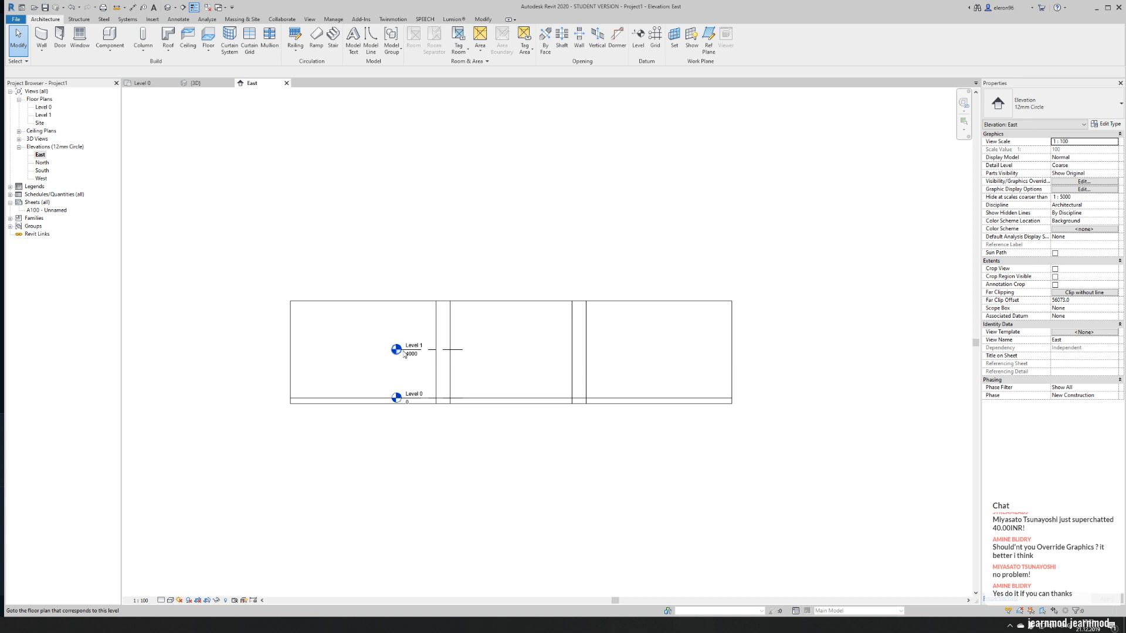
left_click(409, 346)
scroll(404, 348, "up", 2)
key("Escape")
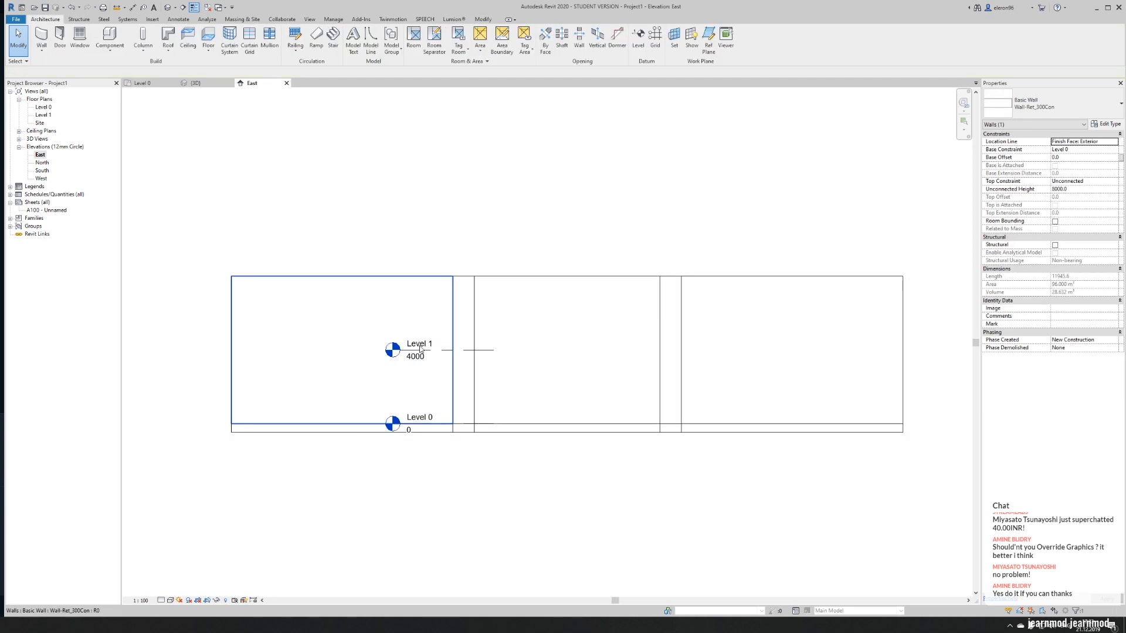
key("Tab")
left_click(420, 348)
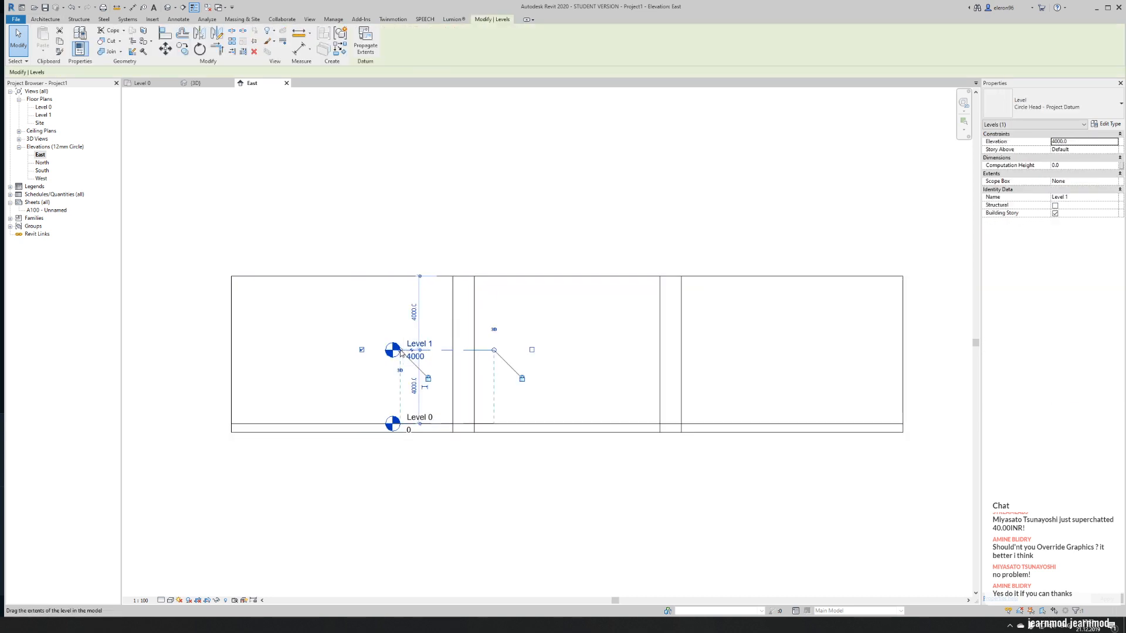
left_click_drag(140, 346, 158, 350)
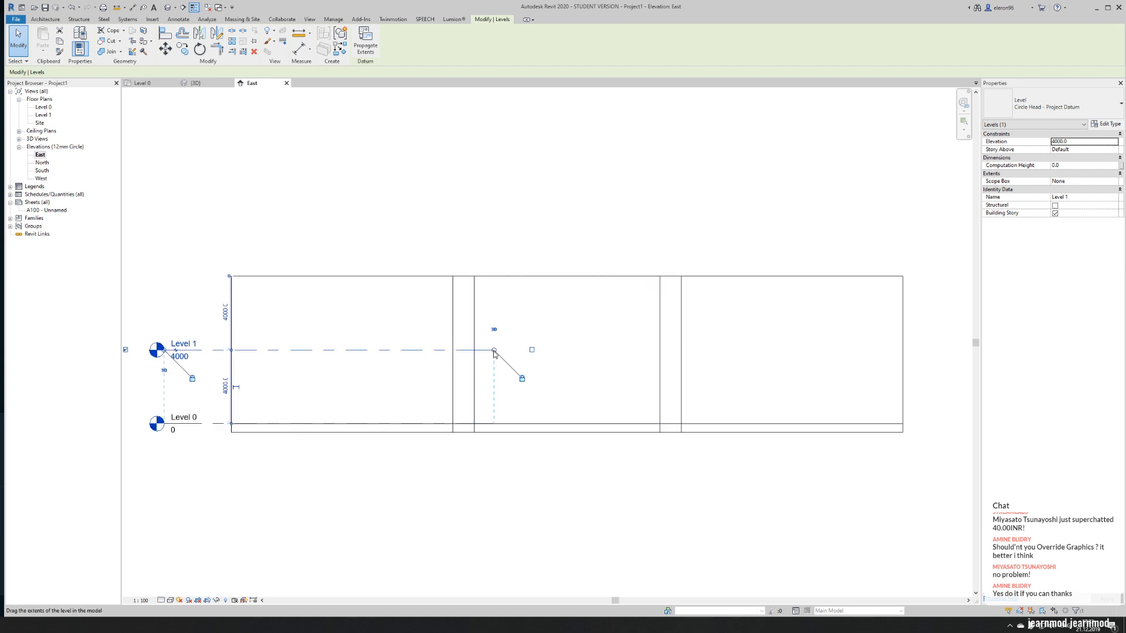
left_click_drag(857, 352, 933, 350)
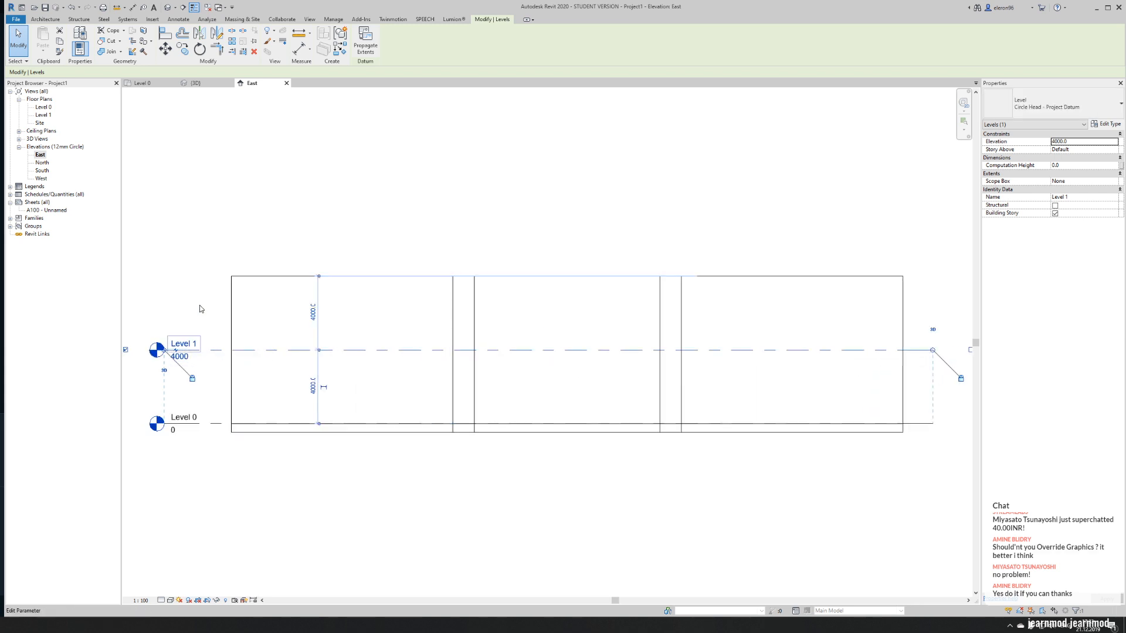
- Copy the Level 1 line upward twice at 4000 spacing to create levels at 8000 and 12000
middle_click_drag(218, 271, 301, 298)
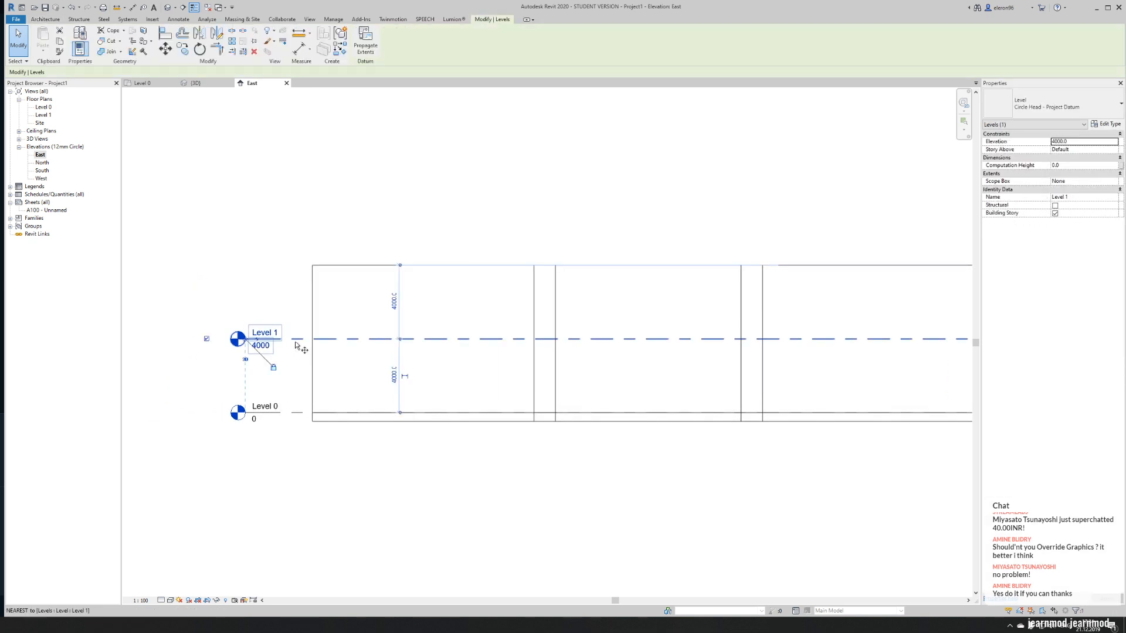
key("c")
key("o")
left_click(292, 412)
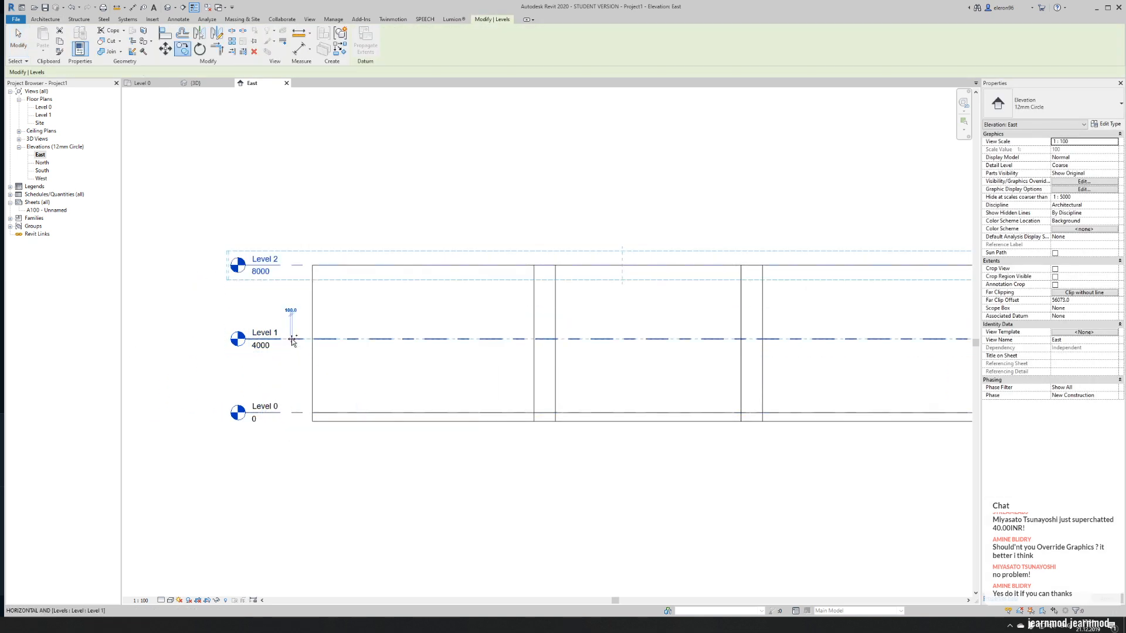
left_click(293, 339)
left_click(287, 266)
key("Escape")
key("Escape")
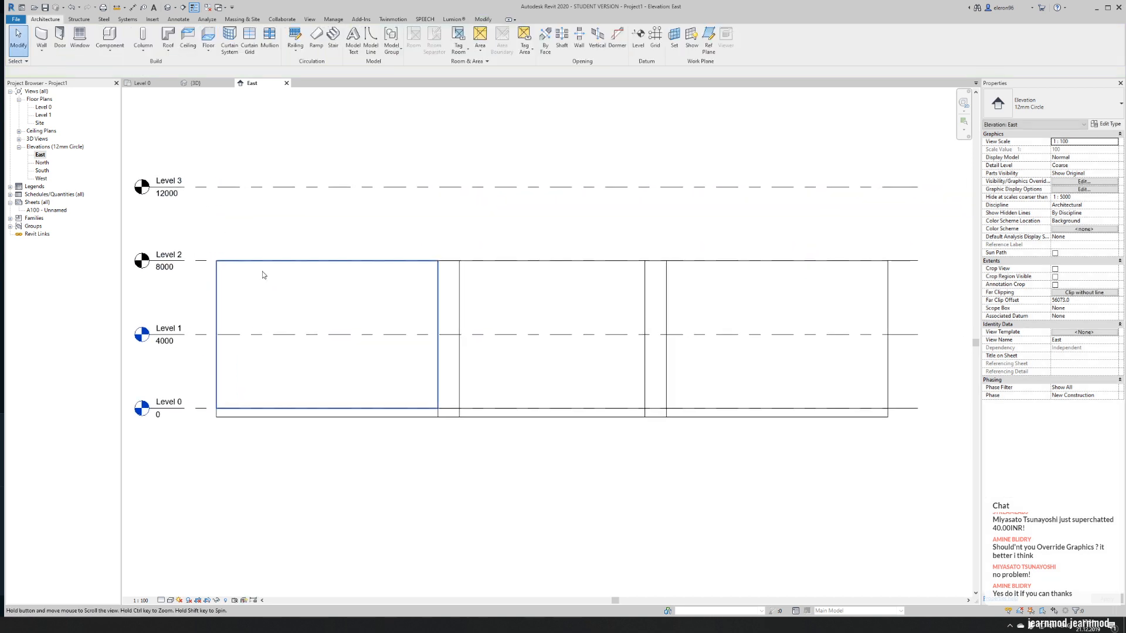
- Select the whole chain of church walls in the 3D view and set its top constraint to Level 2
scroll(309, 224, "down", 3)
middle_click_drag(608, 397, 551, 399)
middle_click_drag(508, 312, 578, 314)
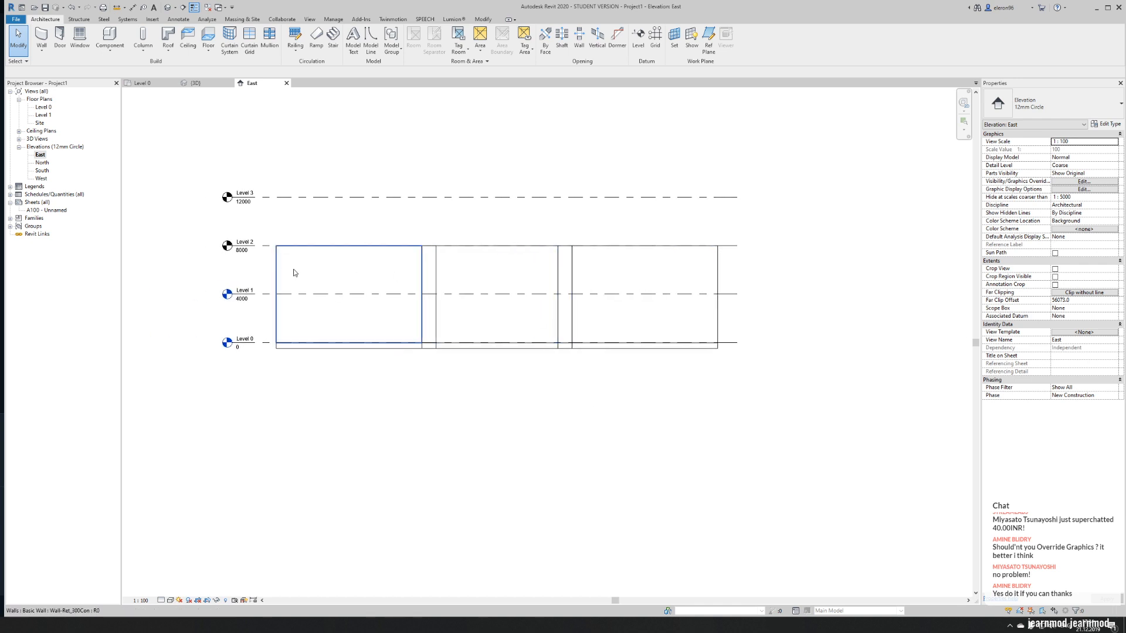
left_click(193, 83)
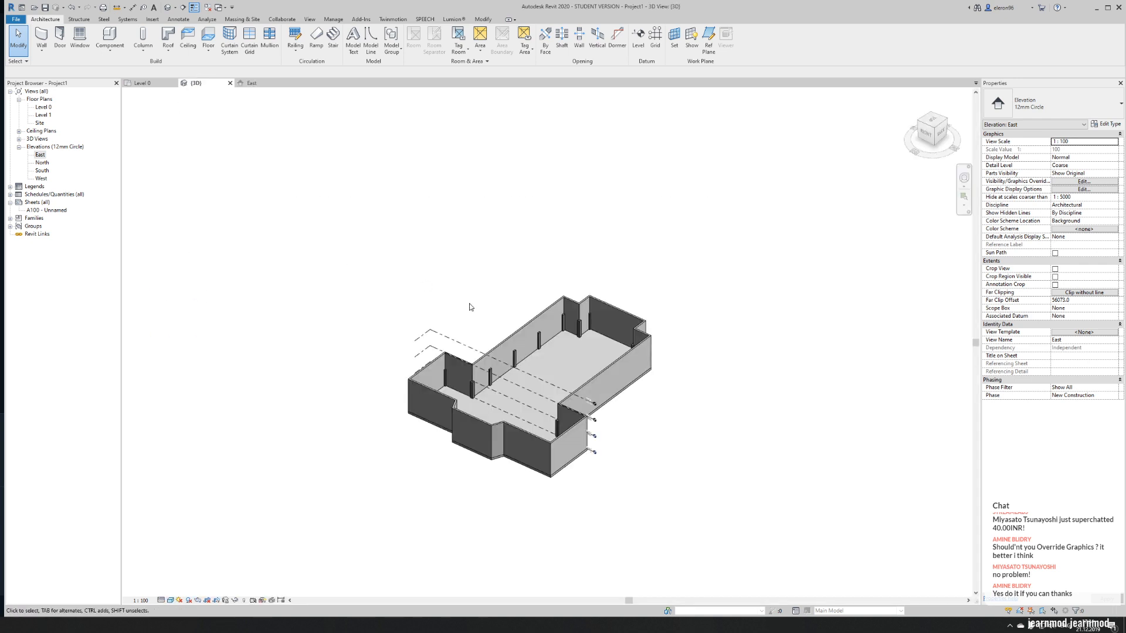
left_click(501, 353)
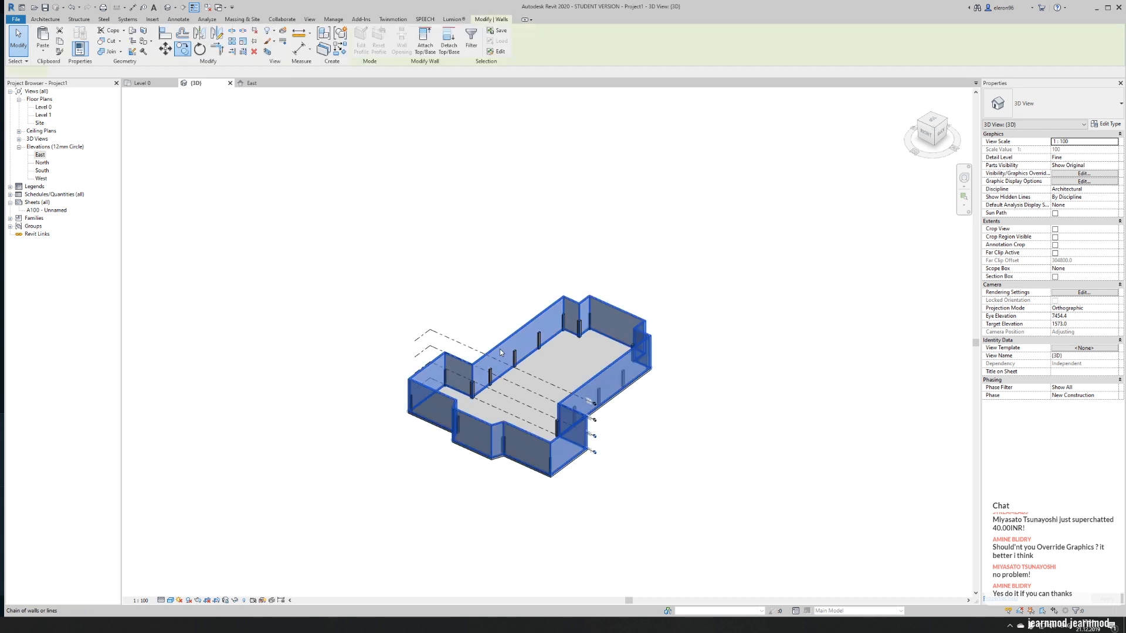
left_click(1116, 185)
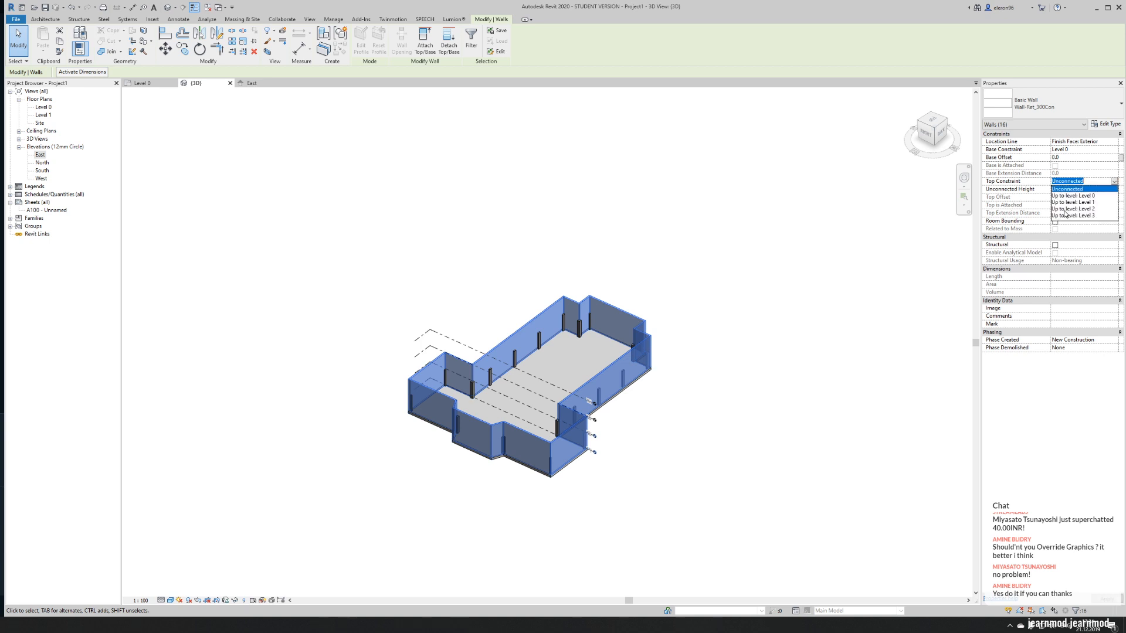
left_click(1079, 212)
left_click(705, 301)
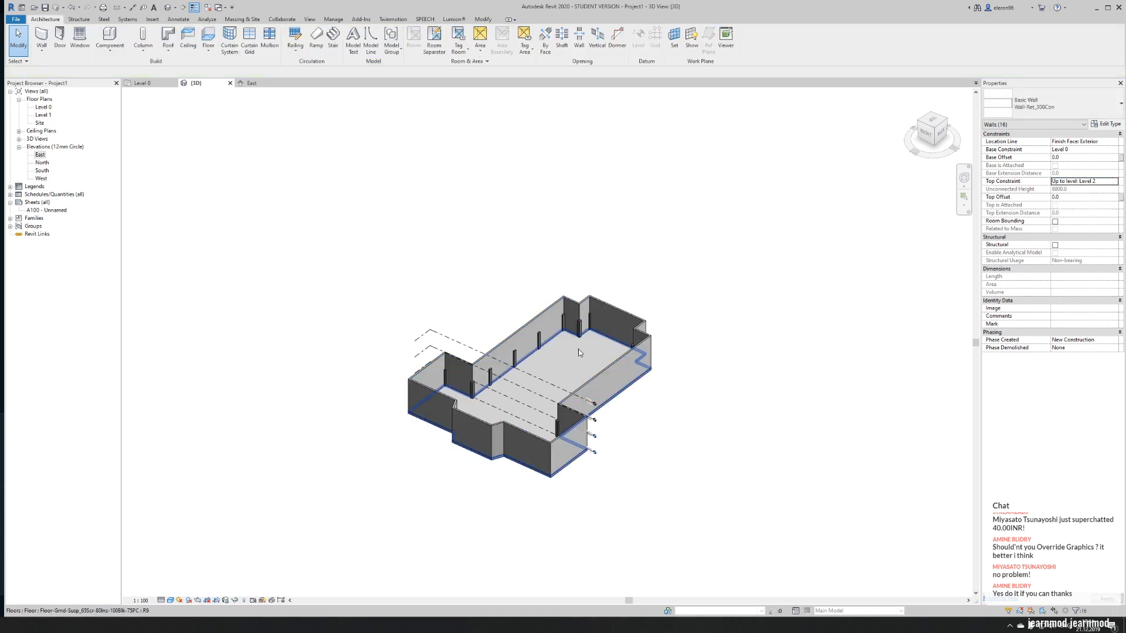
- Select all visible 600x600mm columns in the 3D view and set their top level to Level 2
middle_click_drag(659, 452, 716, 351, "shift")
scroll(621, 372, "up", 4)
scroll(620, 372, "up", 2)
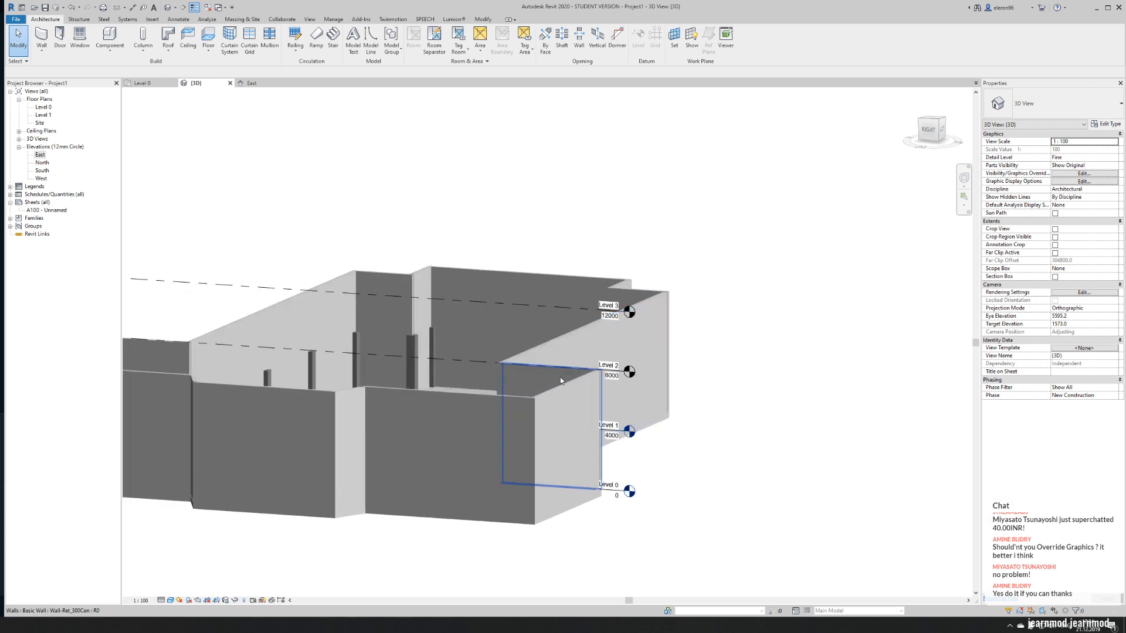
scroll(682, 403, "down", 3)
middle_click_drag(631, 307, 625, 362, "shift")
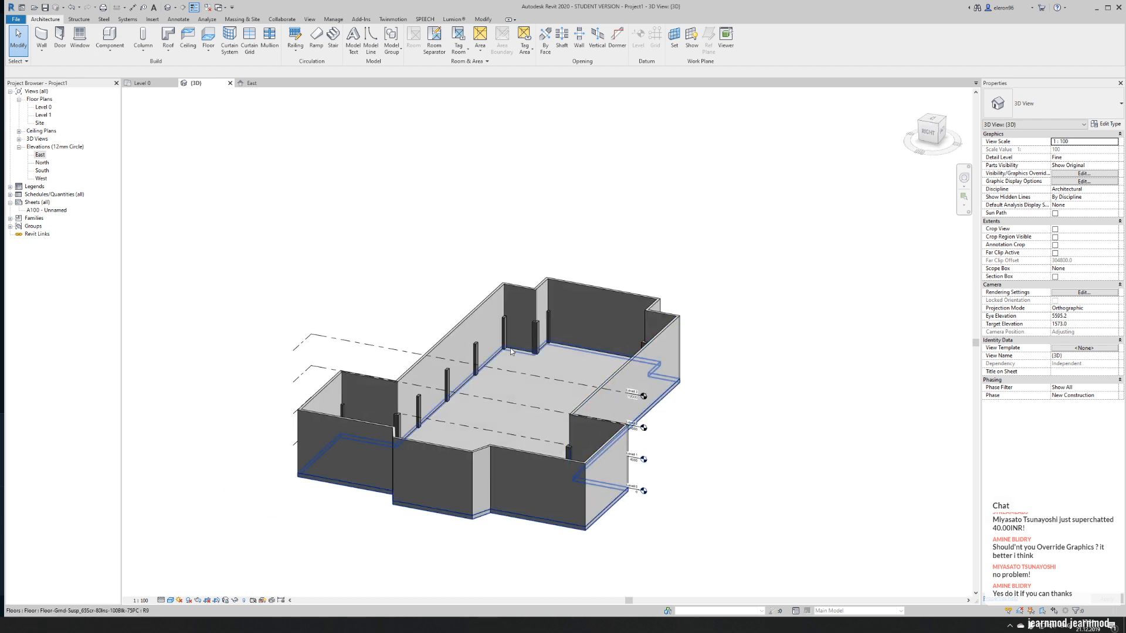
right_click(475, 350)
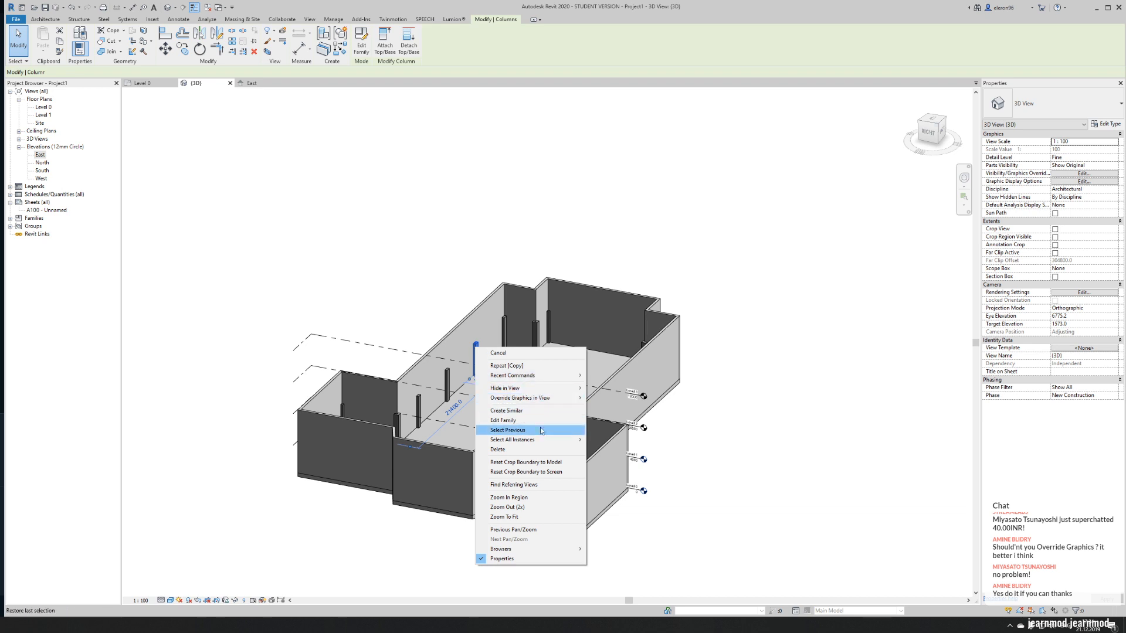
mouse_move(545, 445)
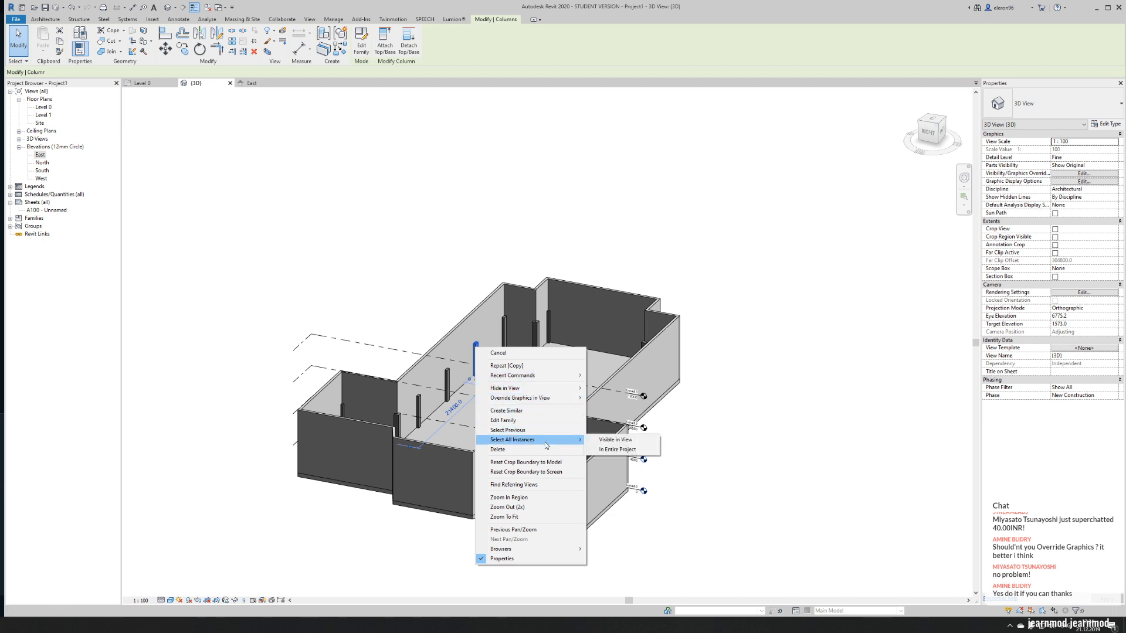
left_click(612, 443)
middle_click_drag(847, 318, 781, 230, "shift")
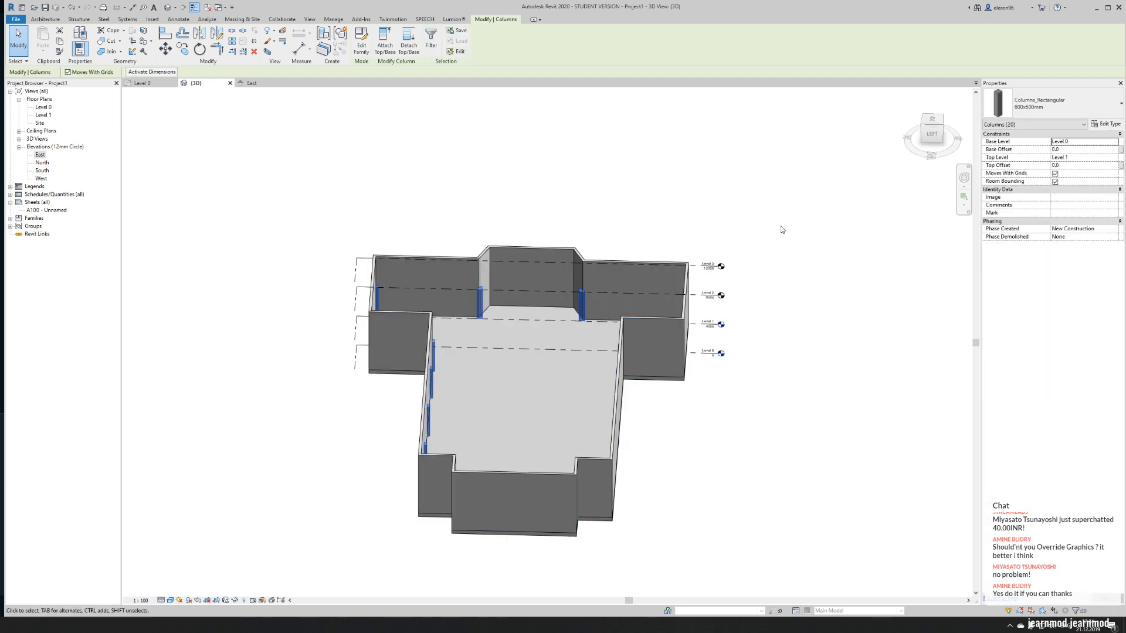
left_click(1116, 158)
left_click(1078, 180)
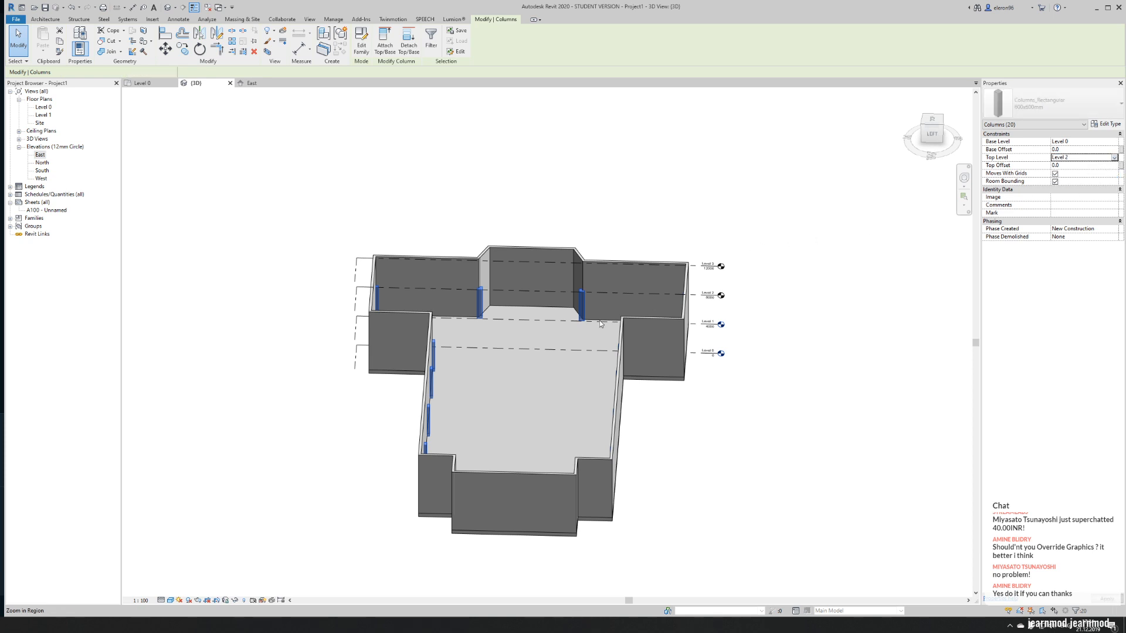
left_click(776, 209)
- Set the elevation of Level 2 to 7000 in the 3D view
middle_click_drag(811, 419, 300, 398, "shift")
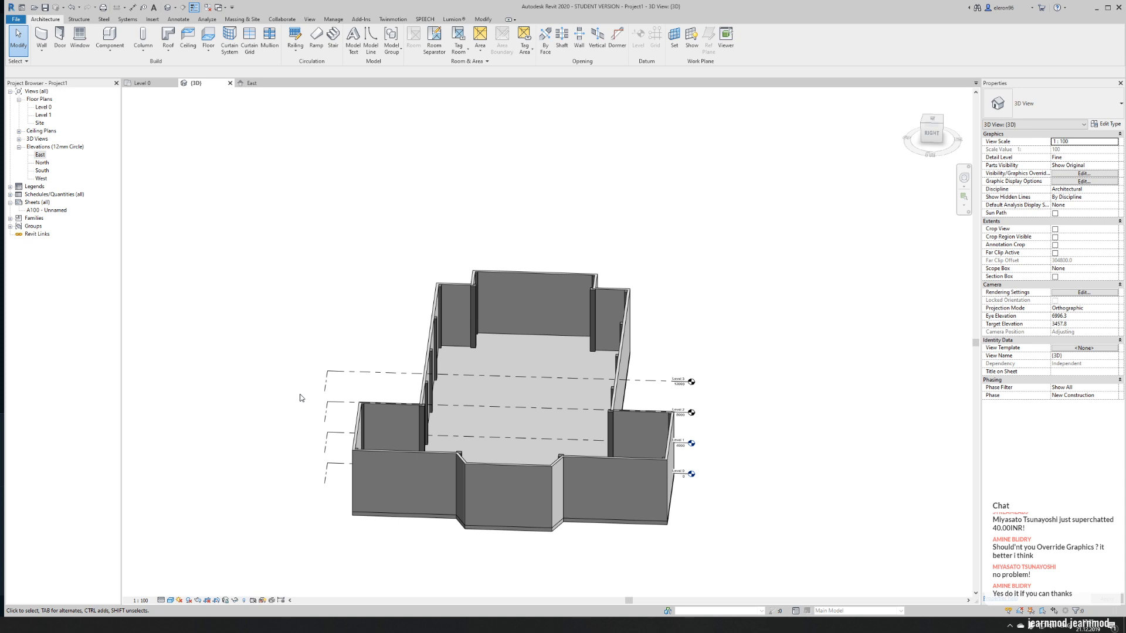
scroll(693, 421, "up", 4)
left_click(685, 418)
left_click(680, 409)
type("7000")
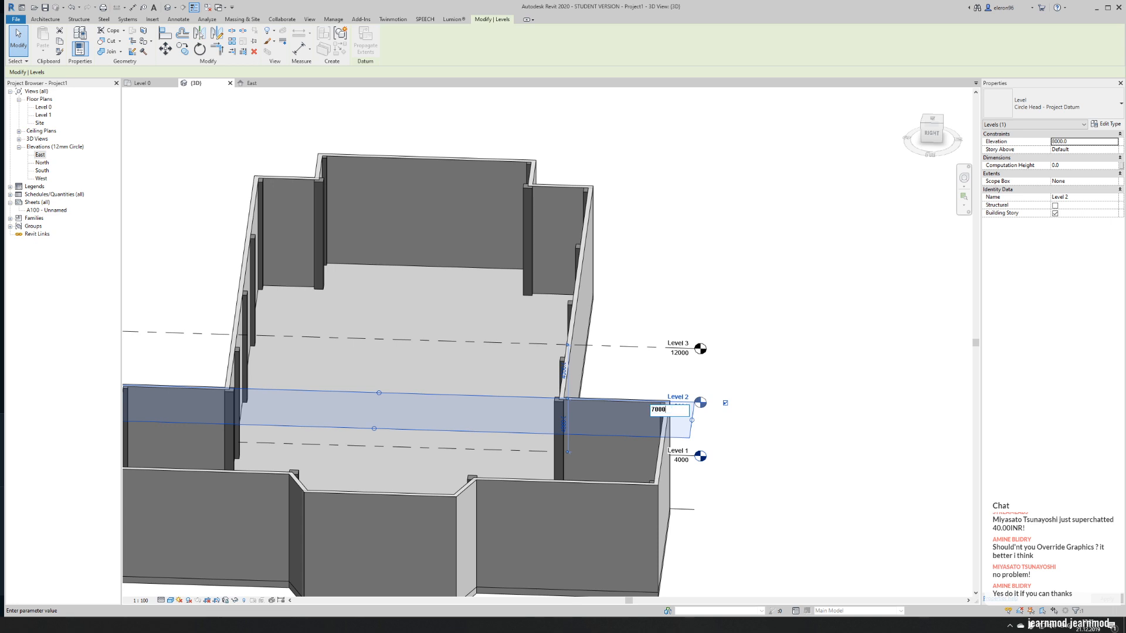
key("Return")
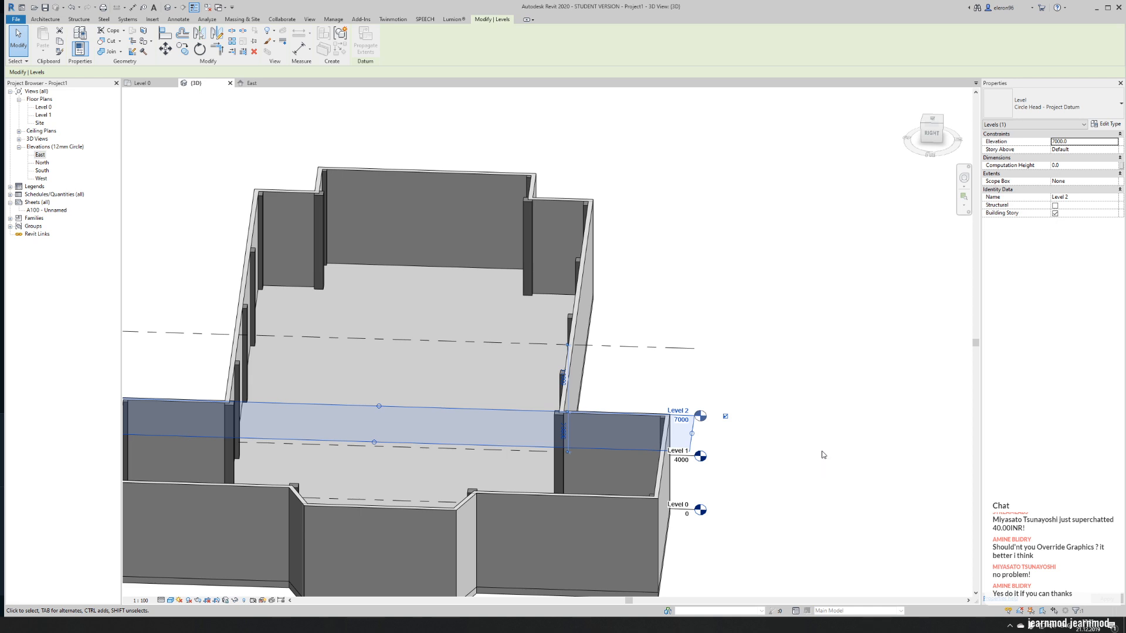
left_click(819, 338)
scroll(765, 339, "down", 3)
middle_click_drag(766, 339, 367, 308, "shift")
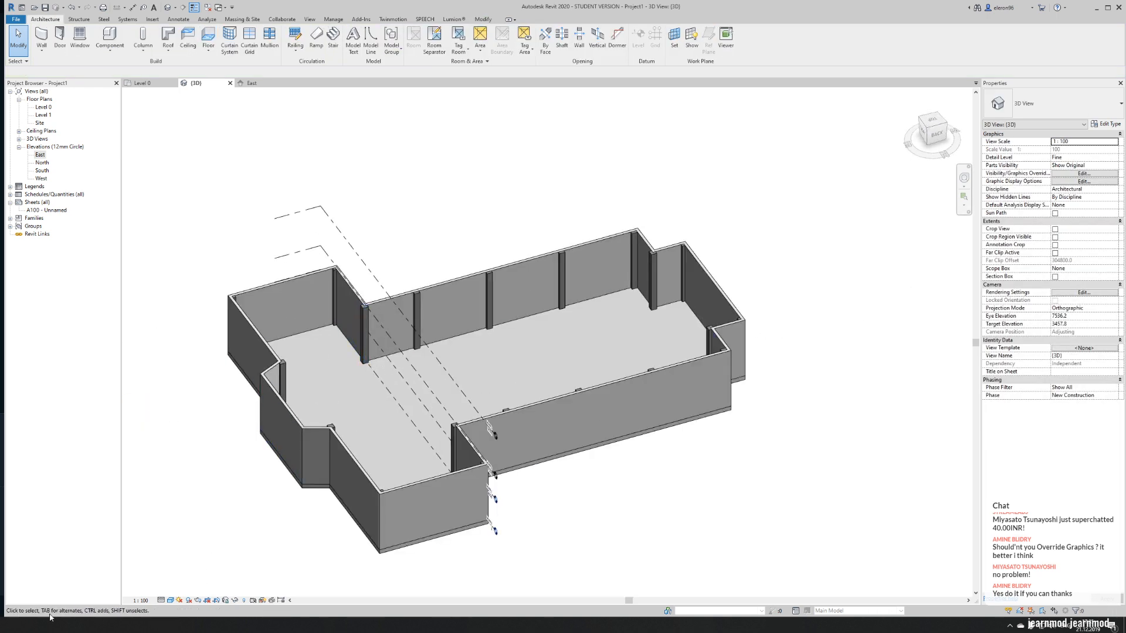
- Switch to the Assassin's Creed game to examine the church's round window and facade, and return to Revit
key("alt+Tab")
key("Escape")
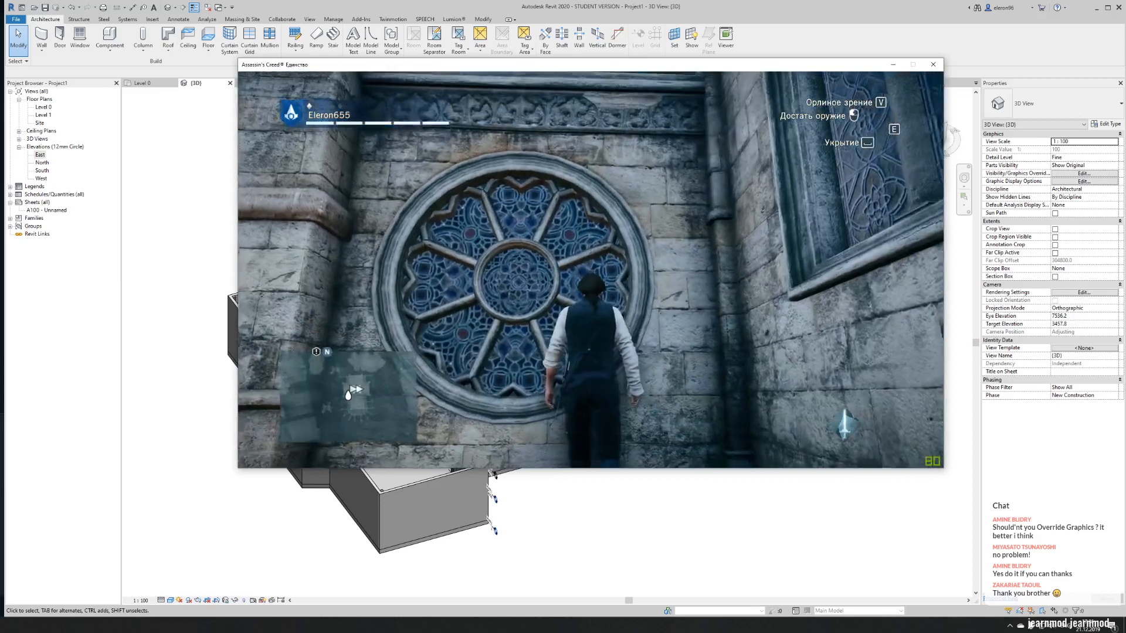
key("alt+Tab")
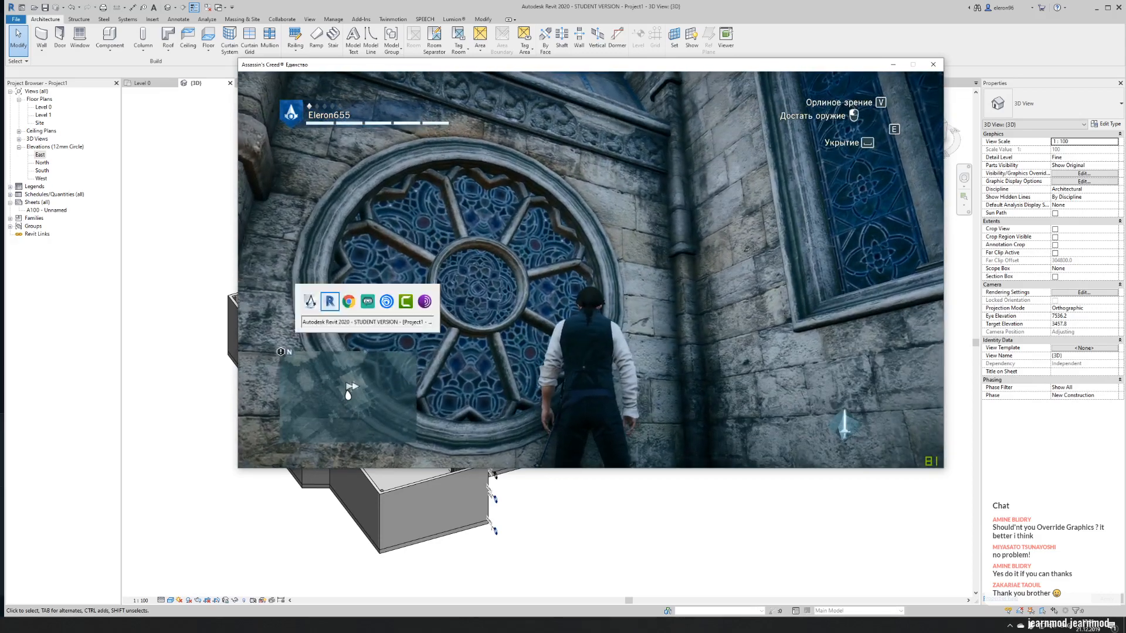
key("Escape")
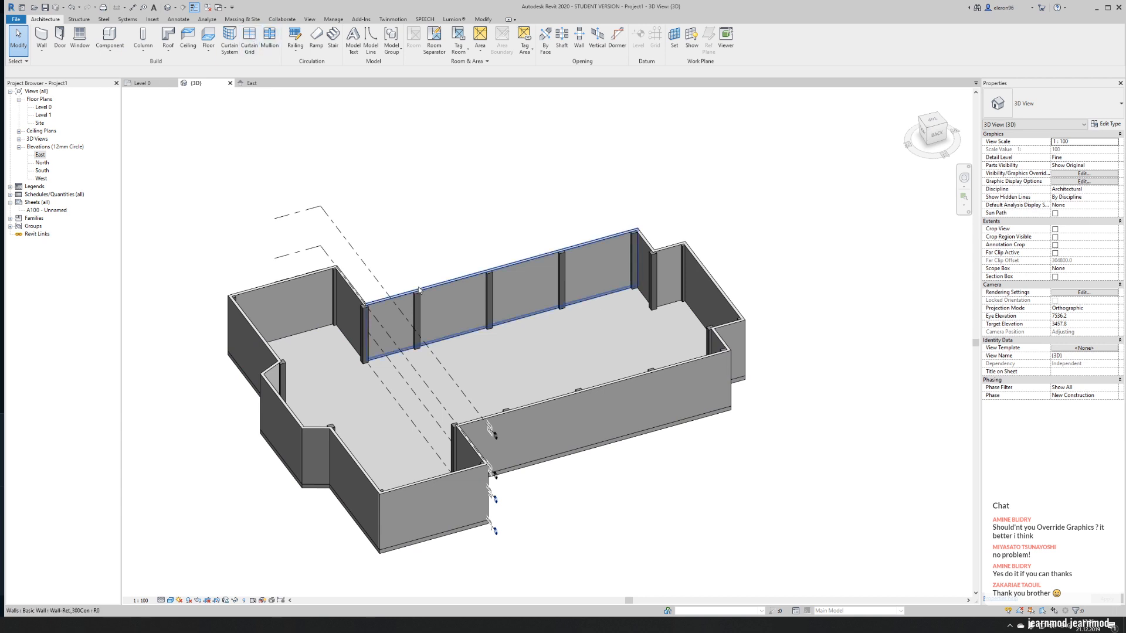
- Create a new floor plan view for Level 2
left_click(310, 19)
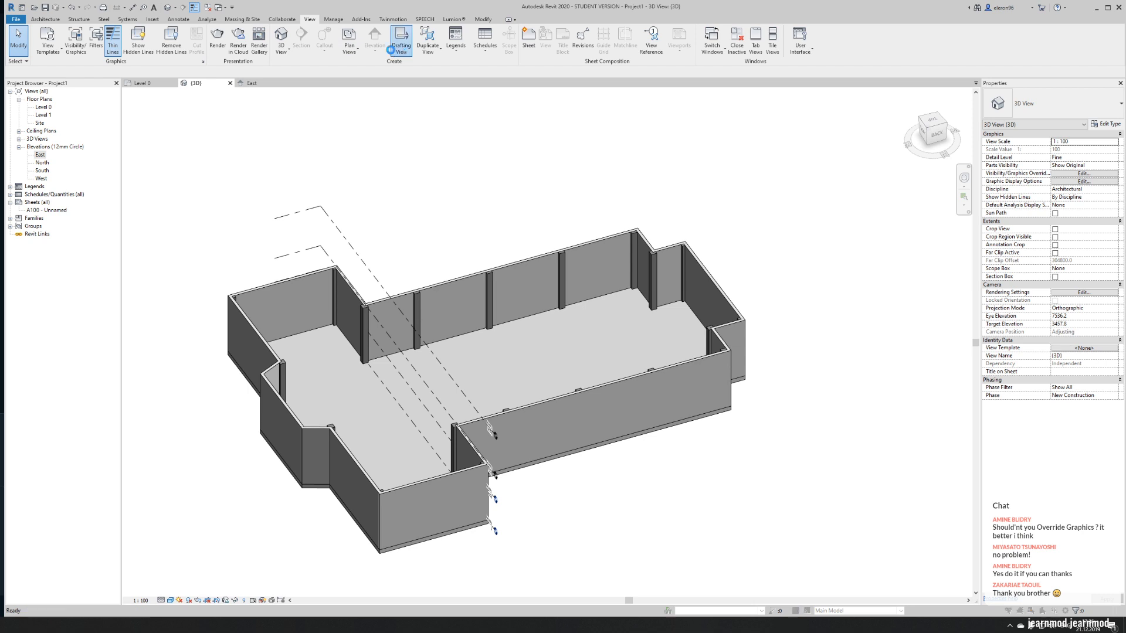
left_click(442, 237)
left_click(611, 336)
left_click(351, 55)
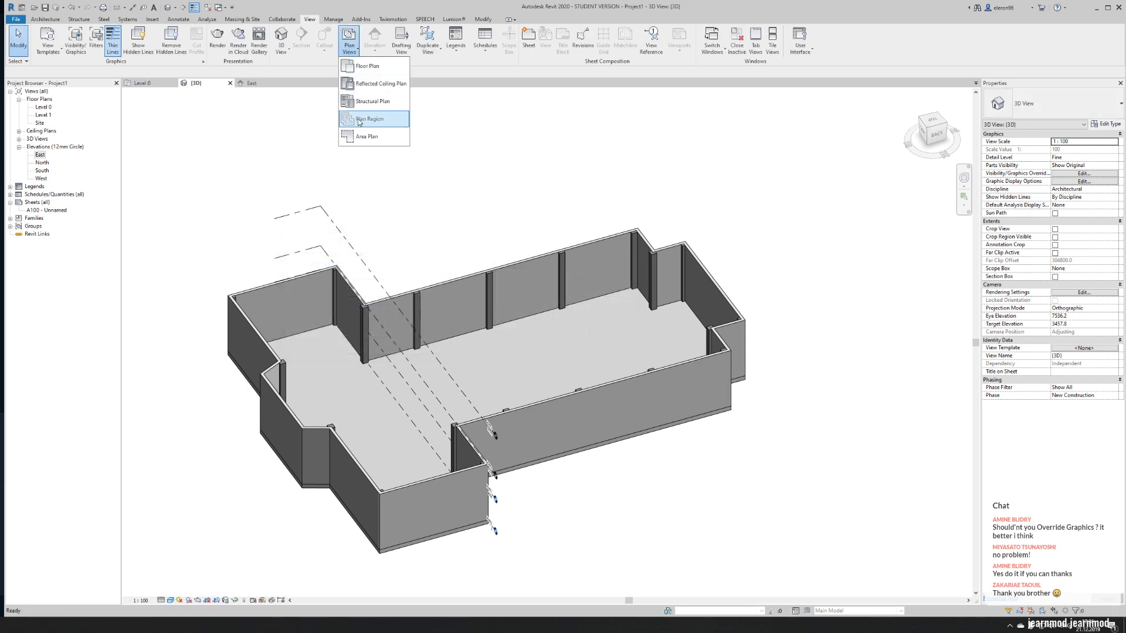
left_click(360, 66)
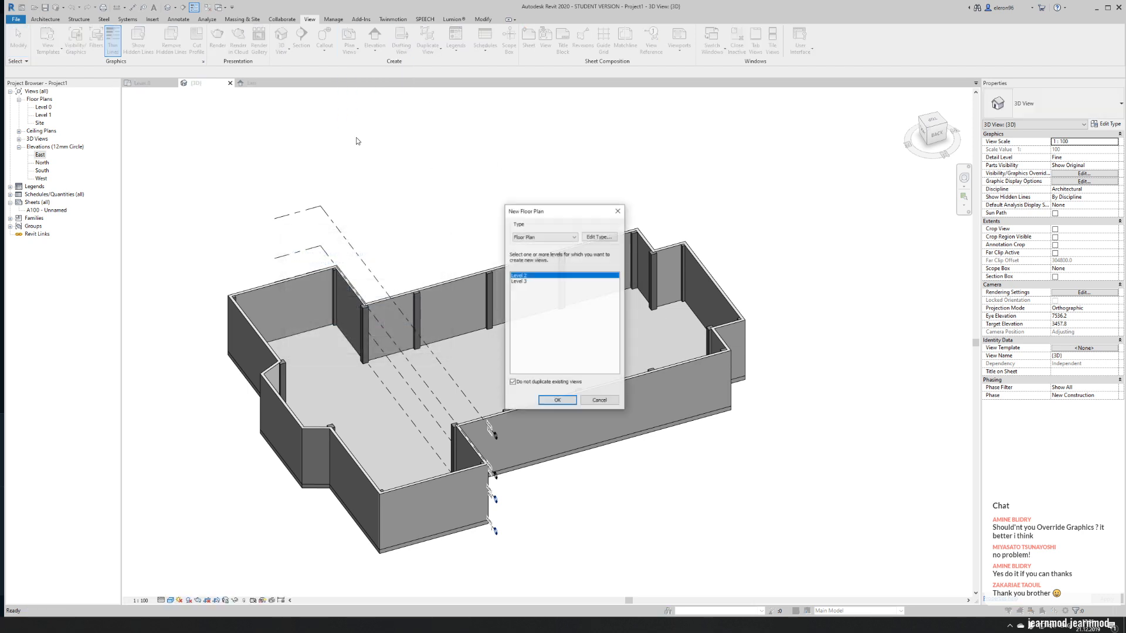
left_click(551, 401)
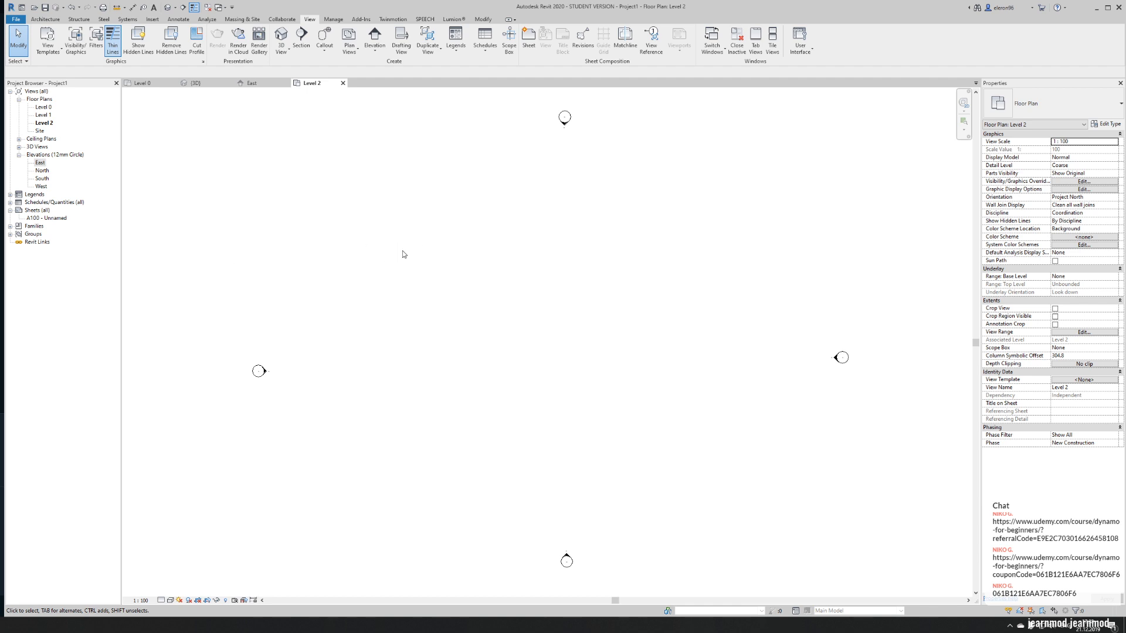
- Set both the bottom and the view depth of the Level 2 plan's view range to Level Below (Level 1)
left_click(157, 84)
left_click(326, 86)
left_click(1083, 332)
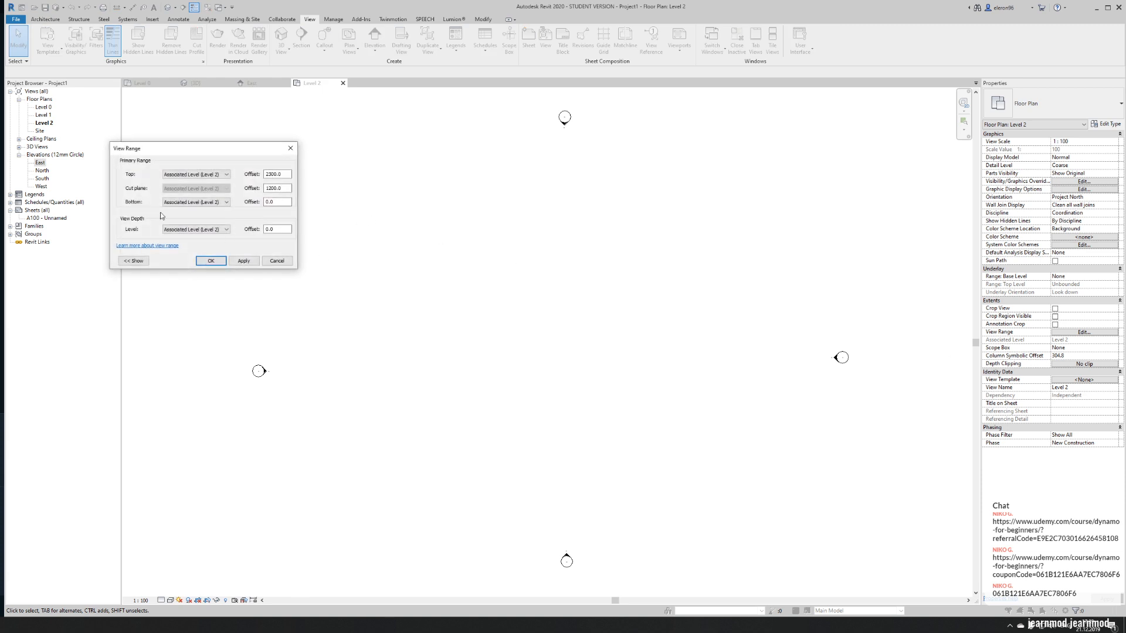
left_click(196, 202)
left_click(197, 216)
left_click(209, 261)
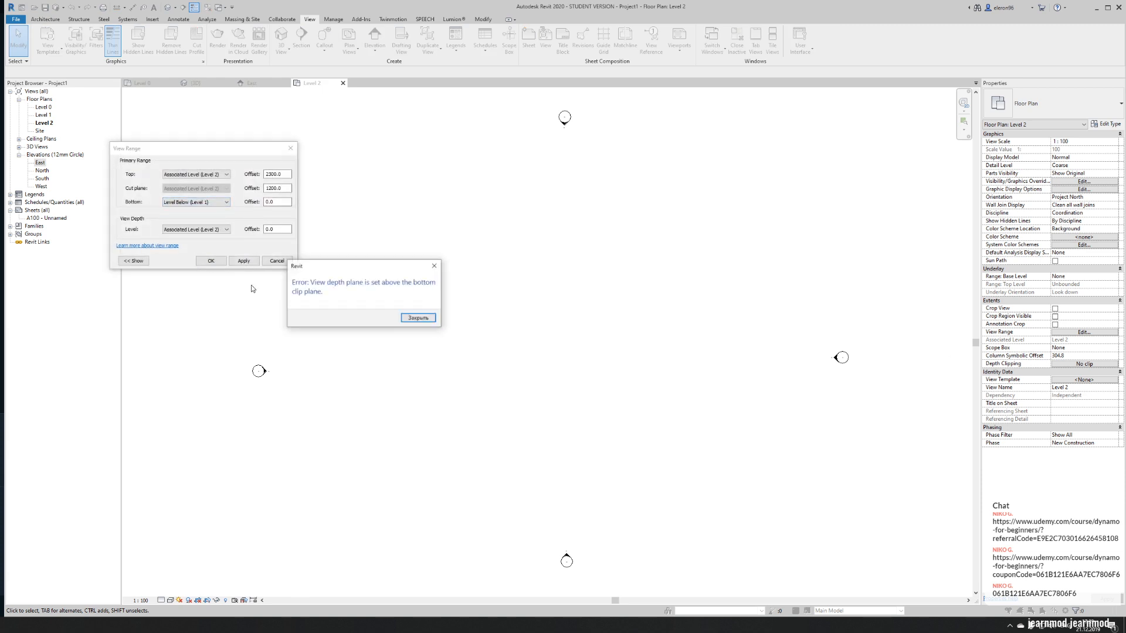
left_click(418, 318)
left_click(197, 230)
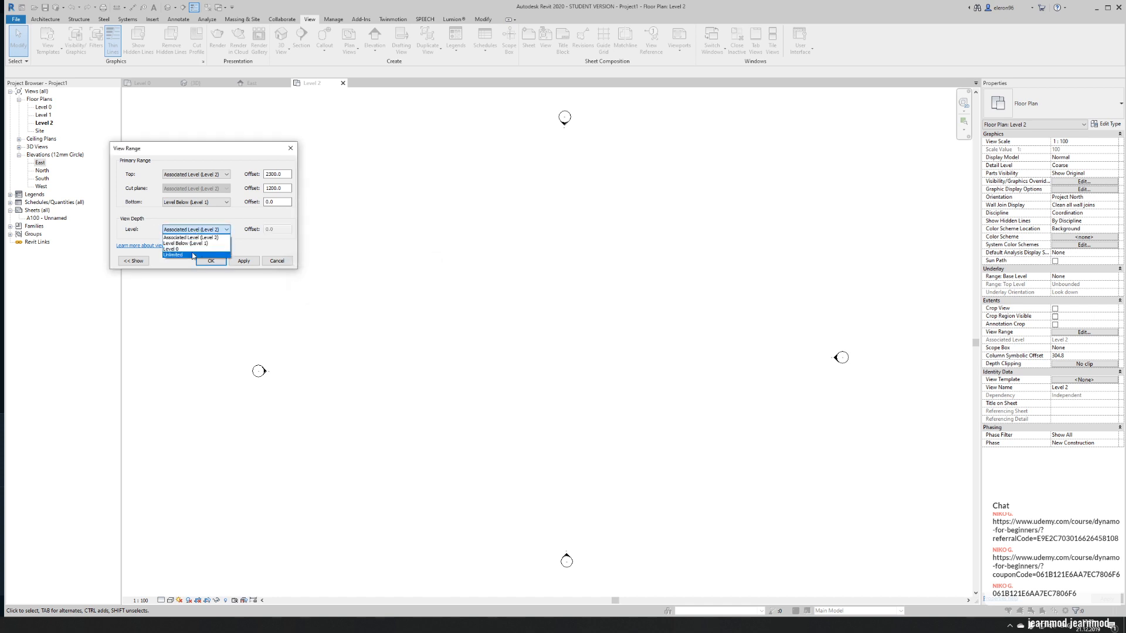
left_click(186, 243)
left_click(210, 261)
middle_click_drag(531, 267, 379, 255)
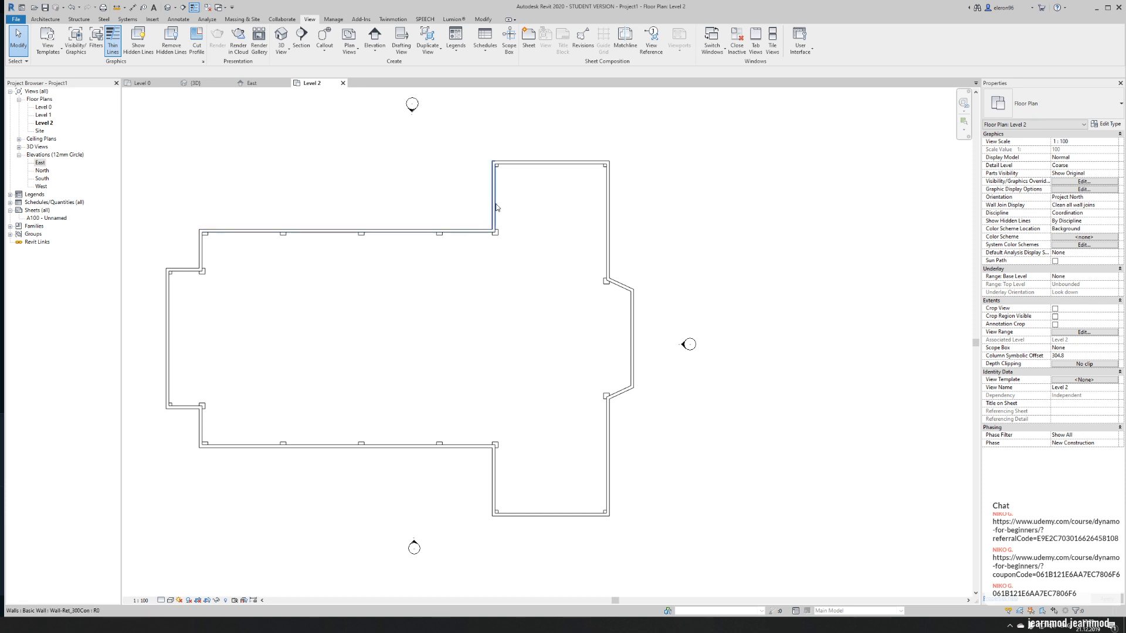
key("Tab")
key("Tab")
key("Tab")
key("Tab")
key("Tab")
key("Tab")
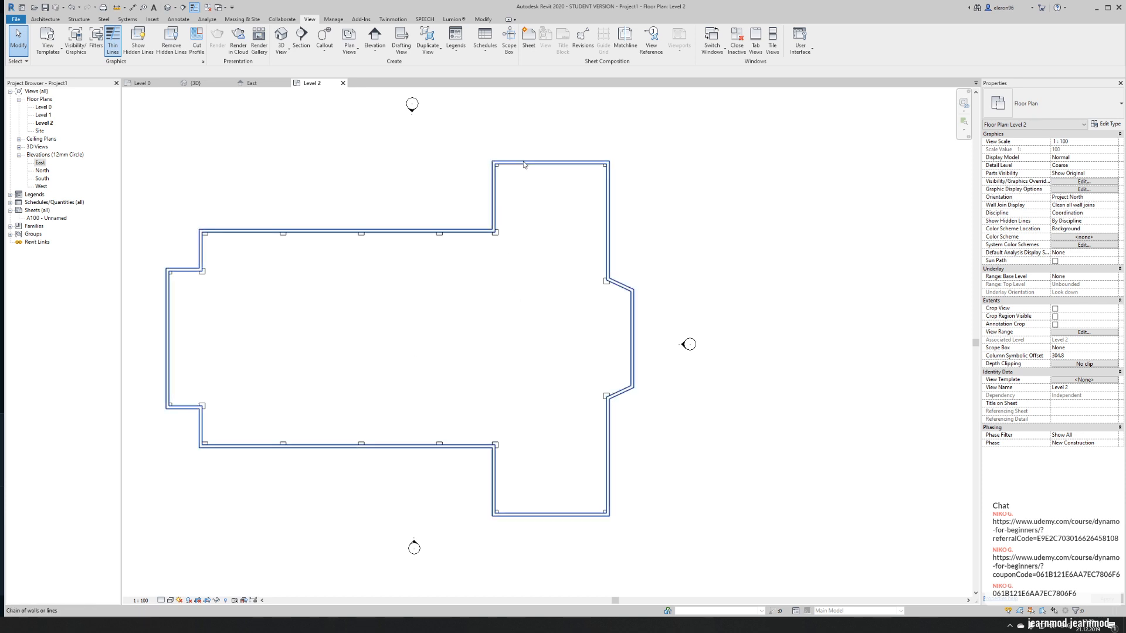
left_click(526, 165)
left_click(508, 188)
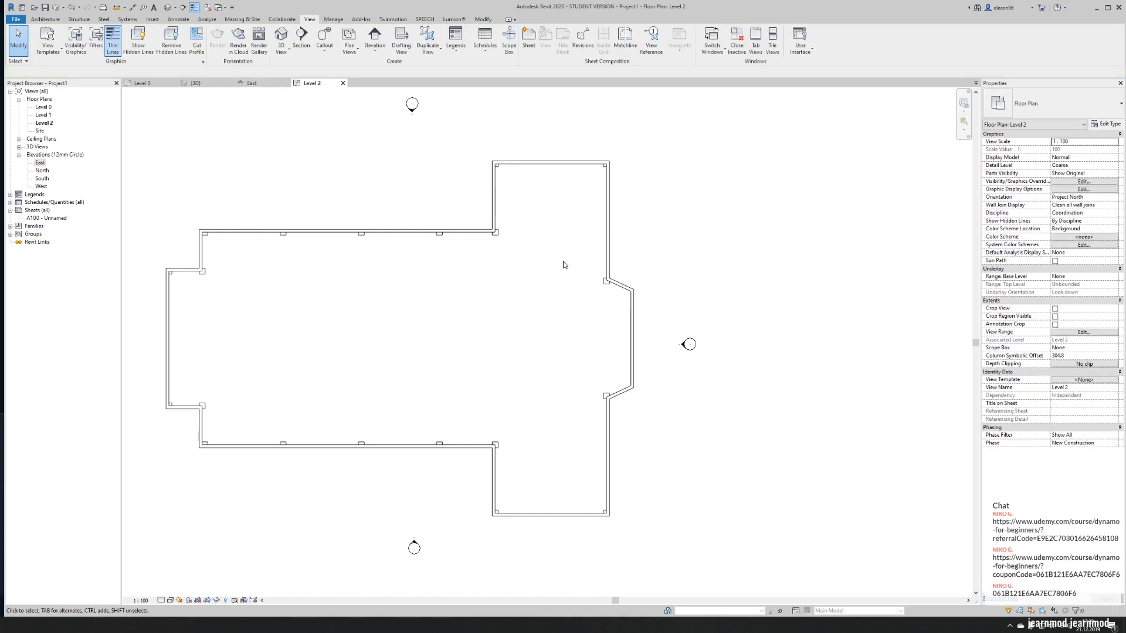
- Copy the church floor from the Level 0 plan and paste it aligned to Level 2
left_click(154, 84)
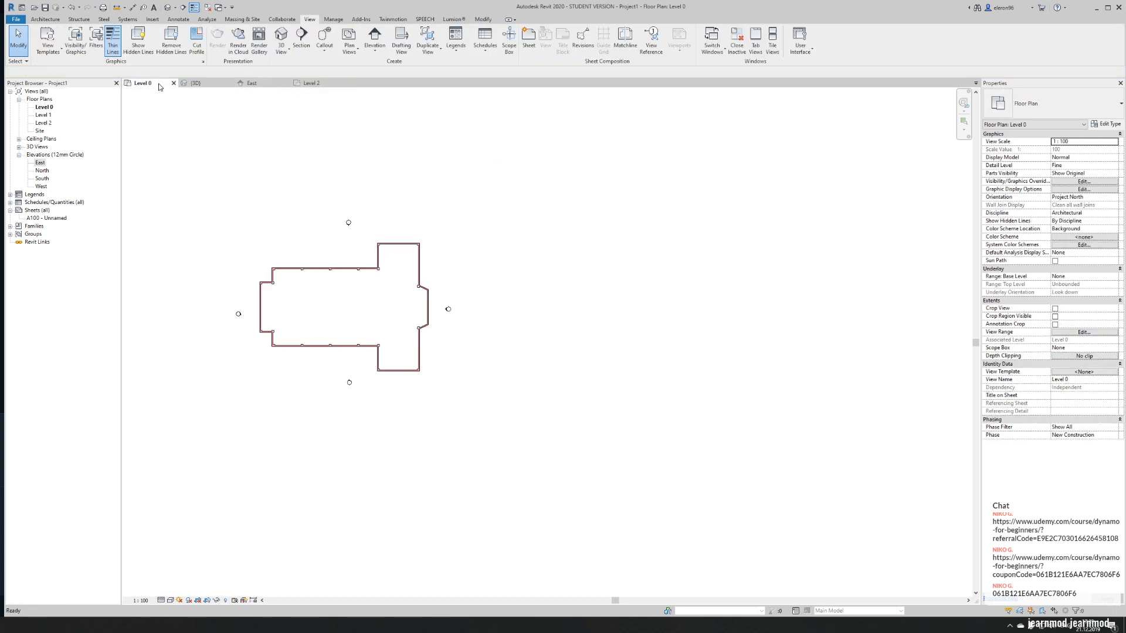
left_click(320, 314)
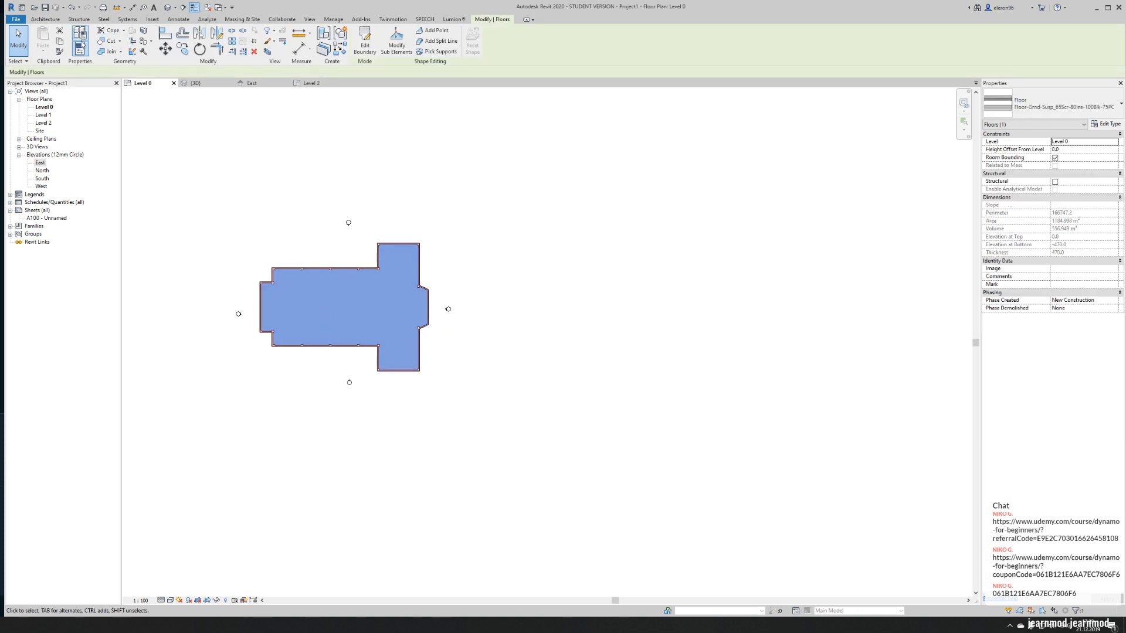
left_click(61, 42)
left_click(43, 51)
left_click(62, 84)
left_click(93, 206)
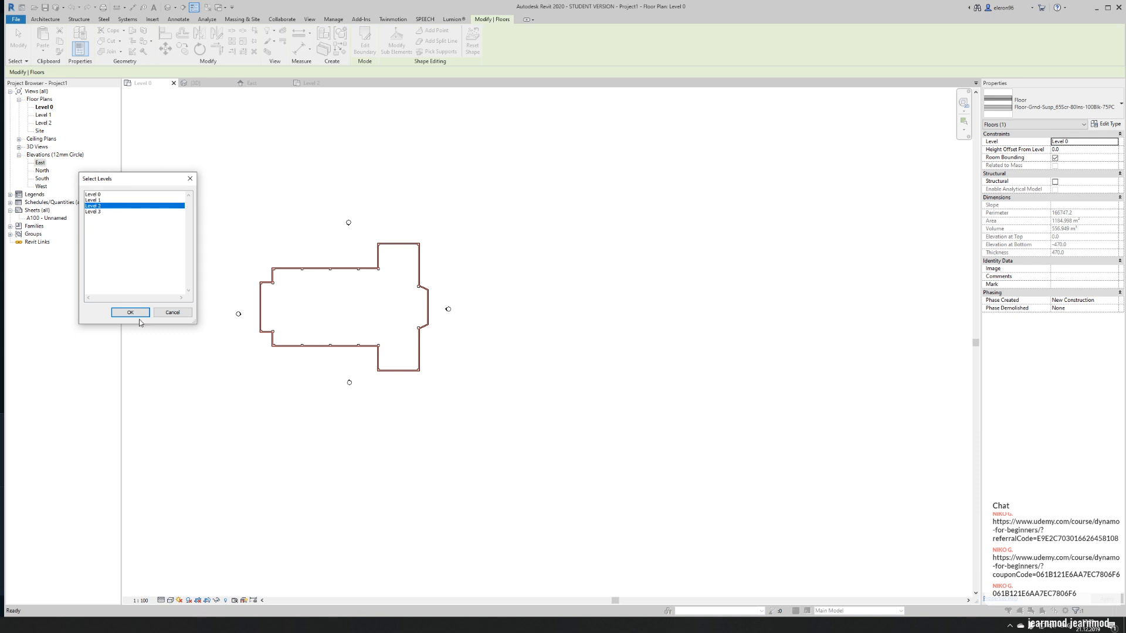
left_click(139, 314)
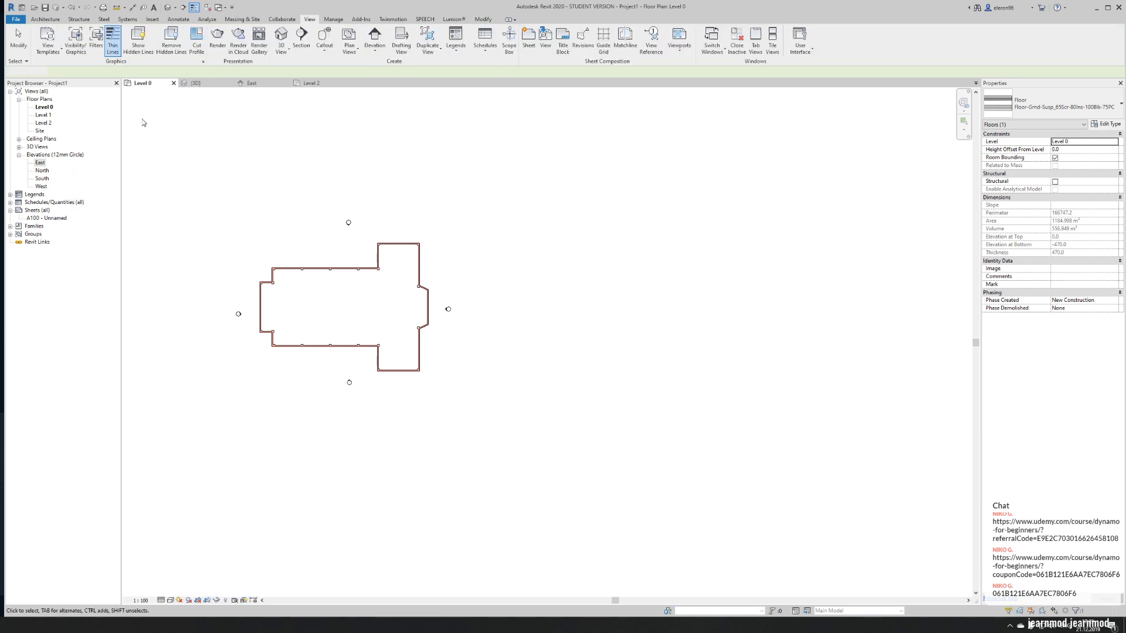
- Select the whole chain of church walls in the 3D view and set its top offset to -200
left_click(168, 8)
middle_click_drag(503, 384, 504, 287, "shift")
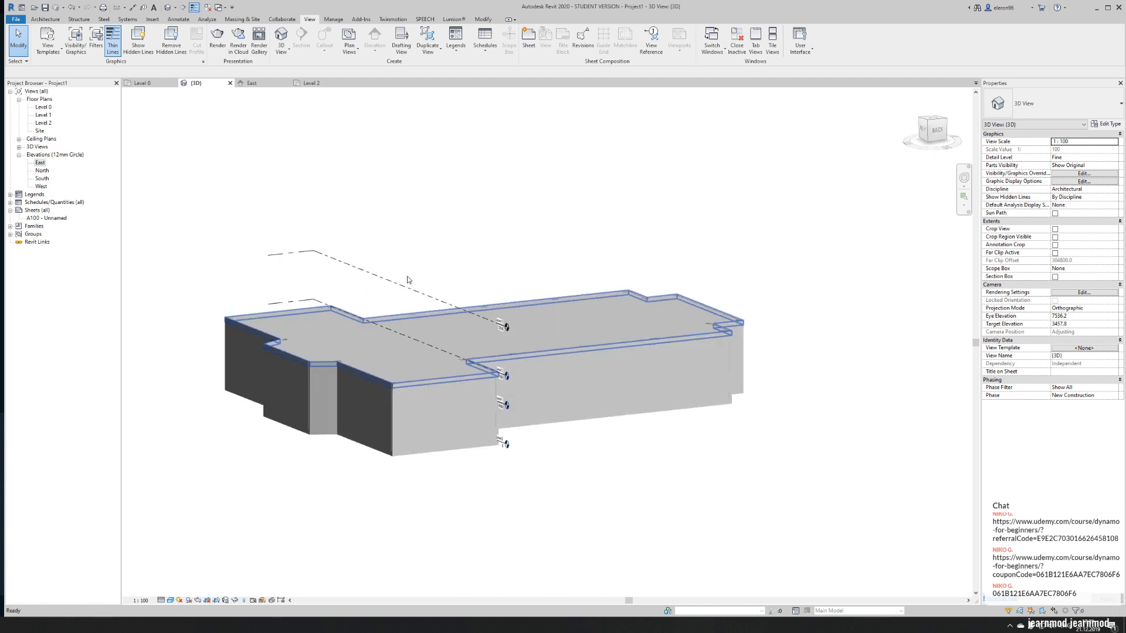
scroll(397, 417, "up", 3)
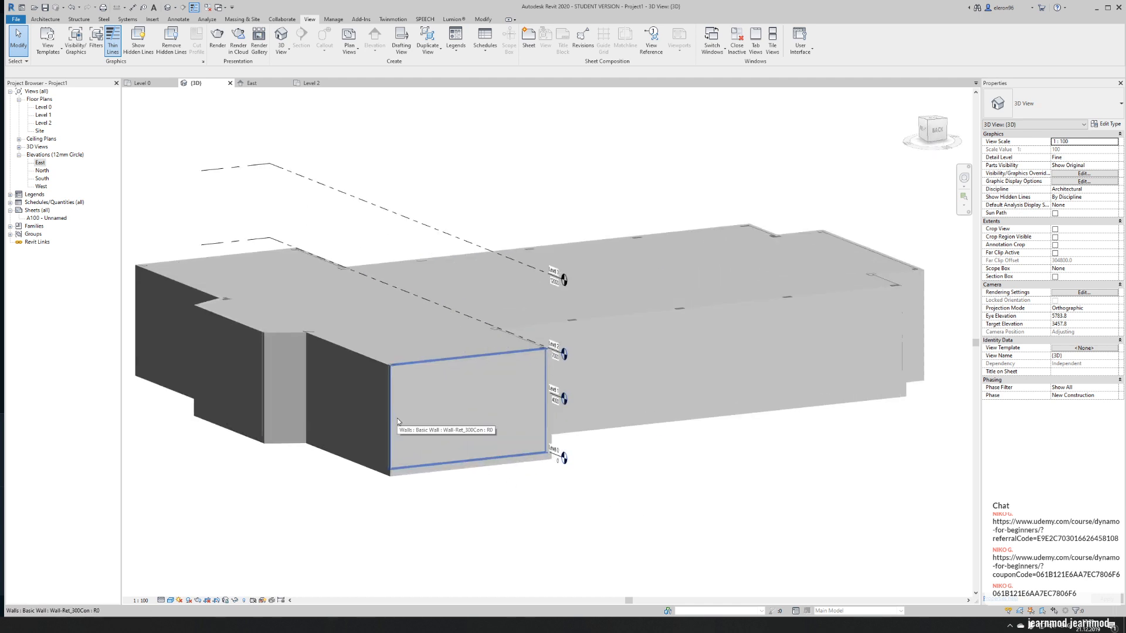
scroll(378, 401, "up", 4)
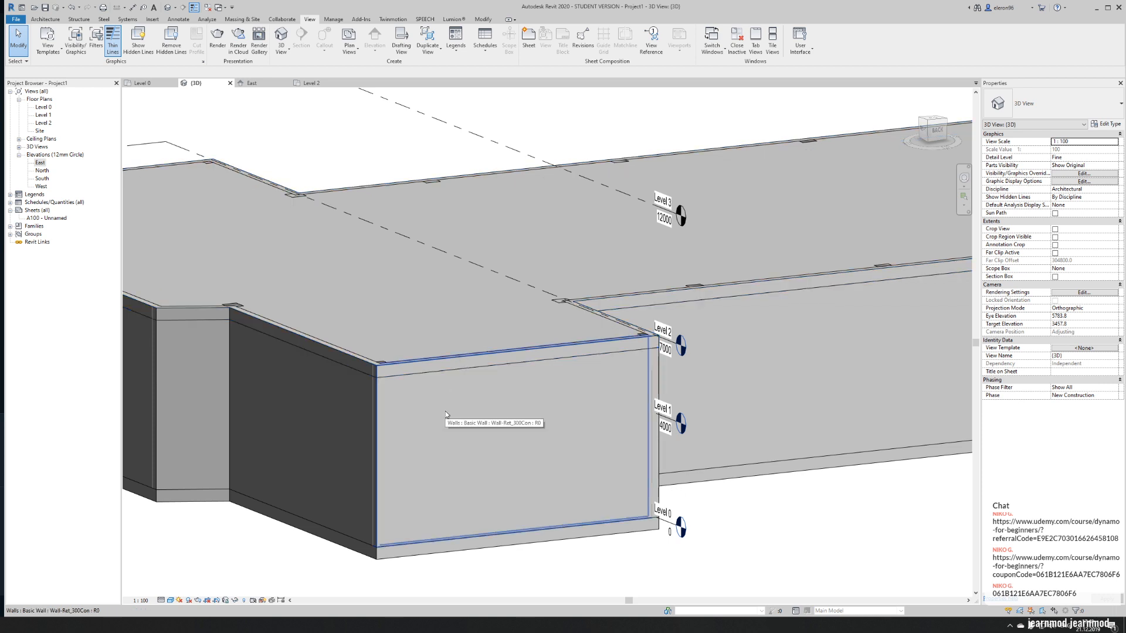
key("Tab")
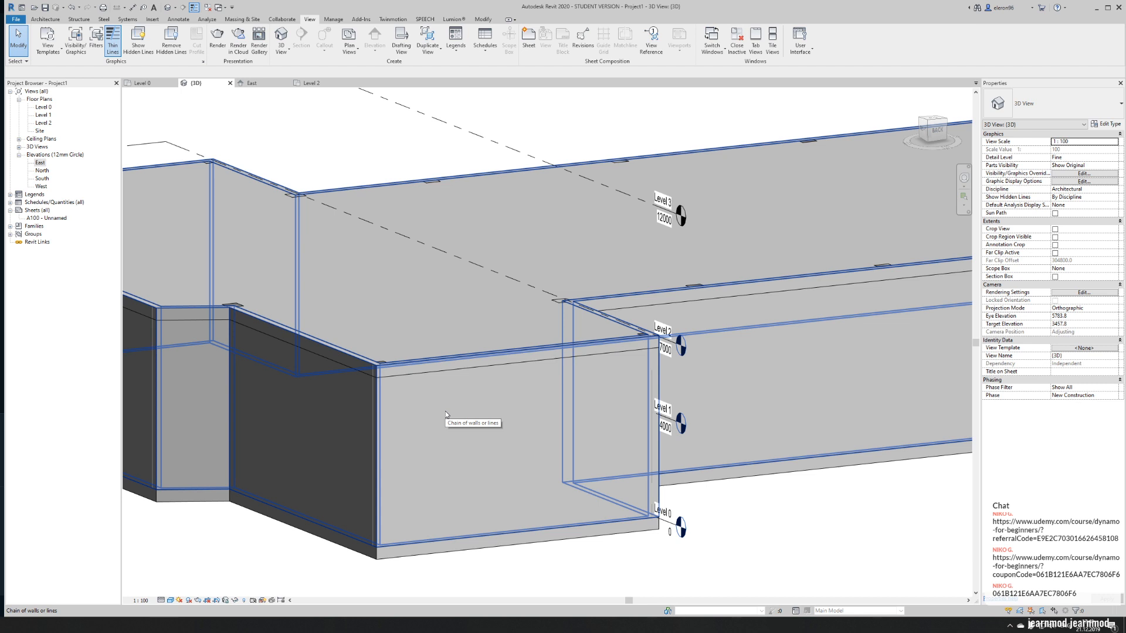
left_click(445, 410)
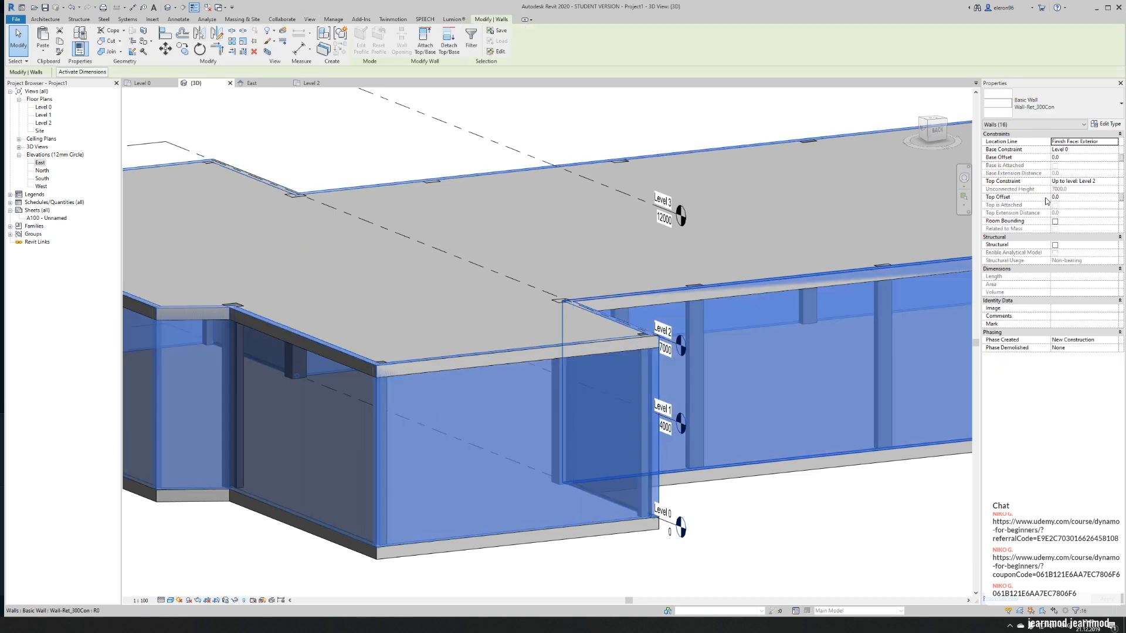
left_click(1067, 198)
type("-200")
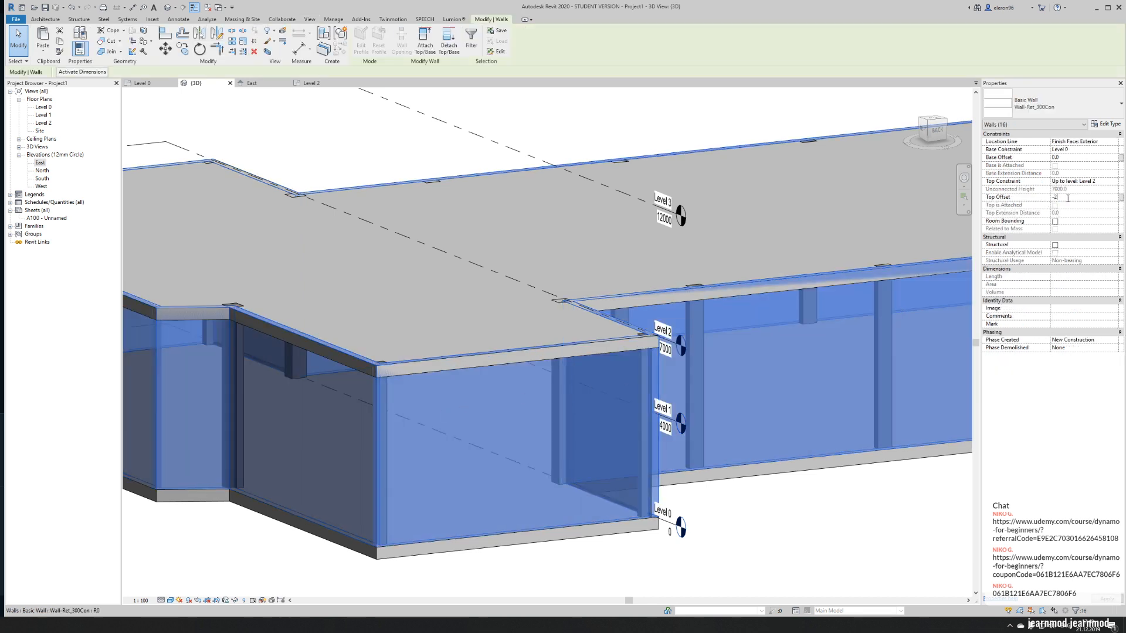
key("Return")
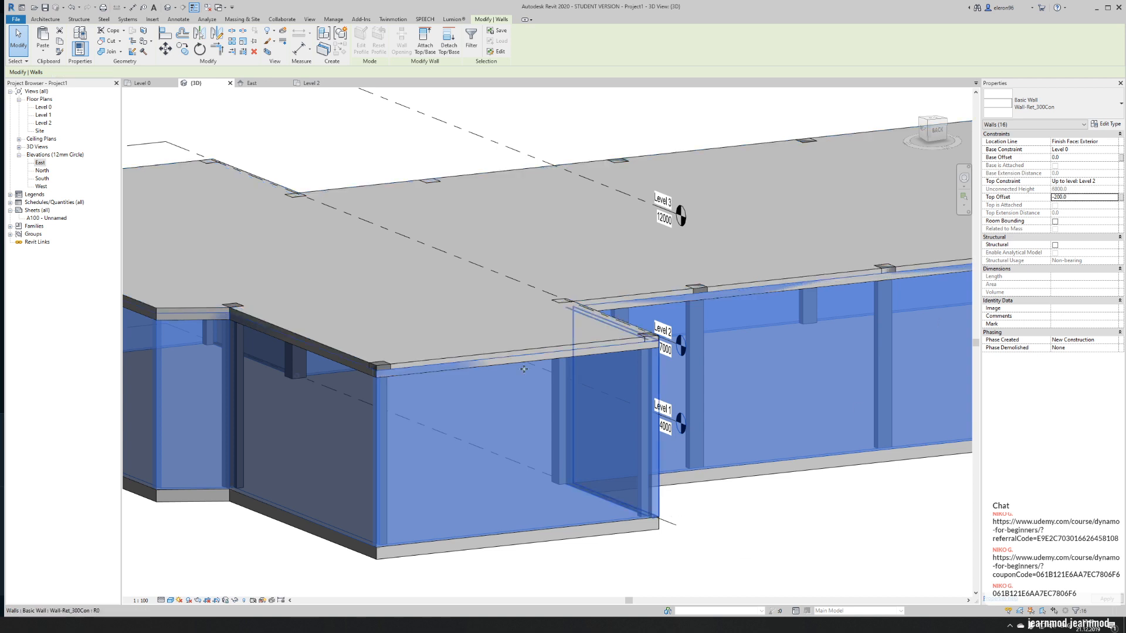
- Look up the Level 2 slab's thickness in its type properties, and set the top offset of all church walls to -470
left_click(446, 322)
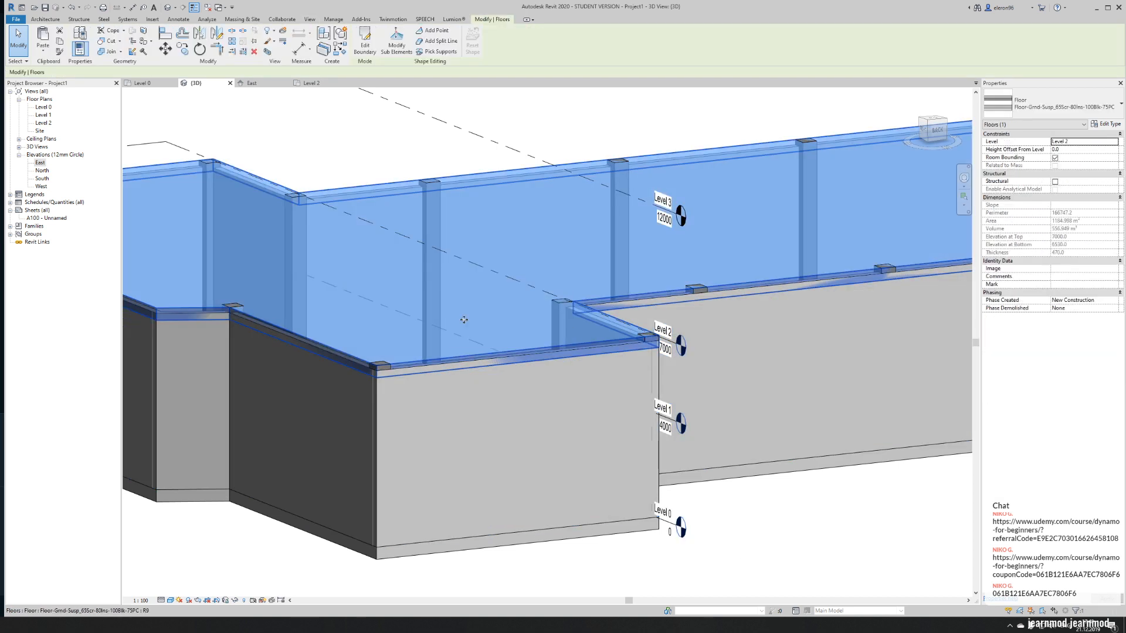
left_click(1106, 124)
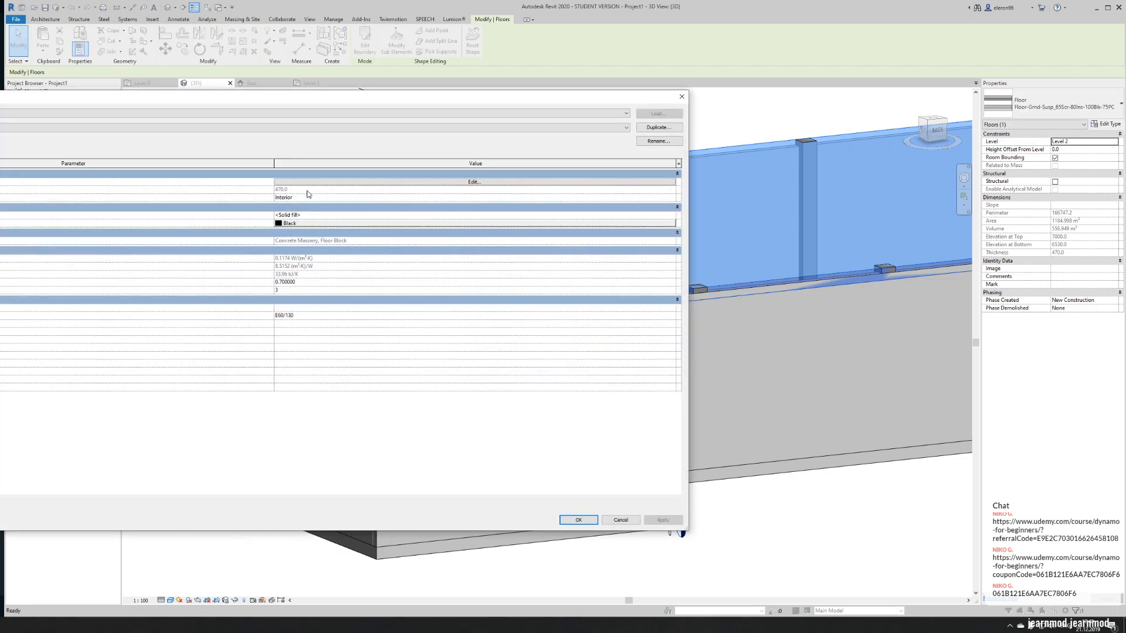
left_click(682, 96)
key("Escape")
key("Tab")
left_click(487, 433)
left_click(1092, 196)
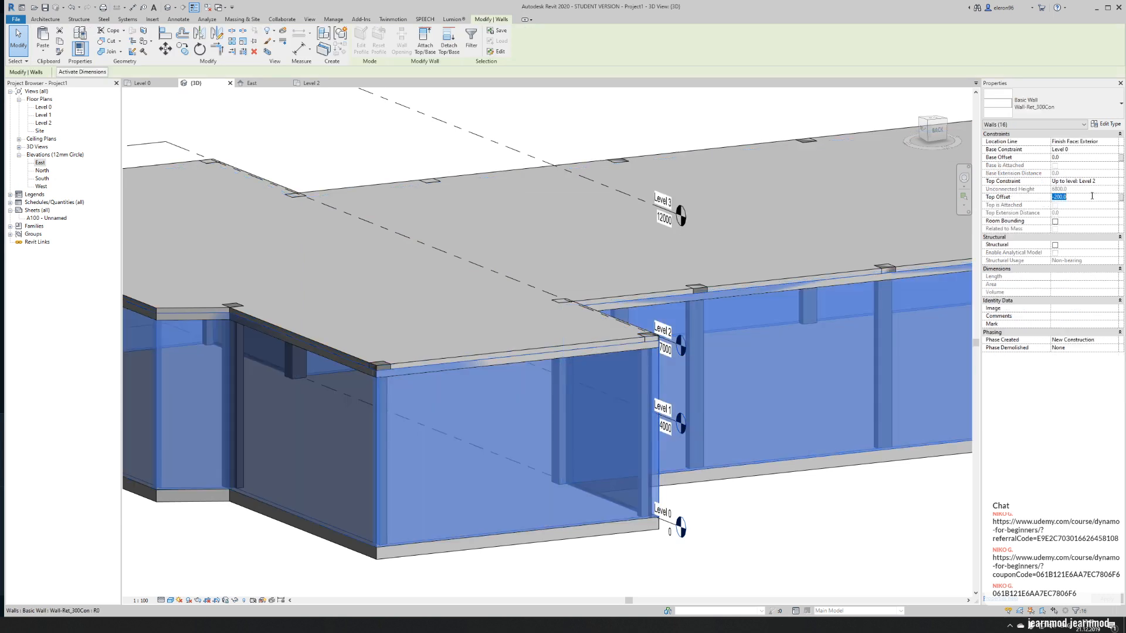
type("-470")
key("Escape")
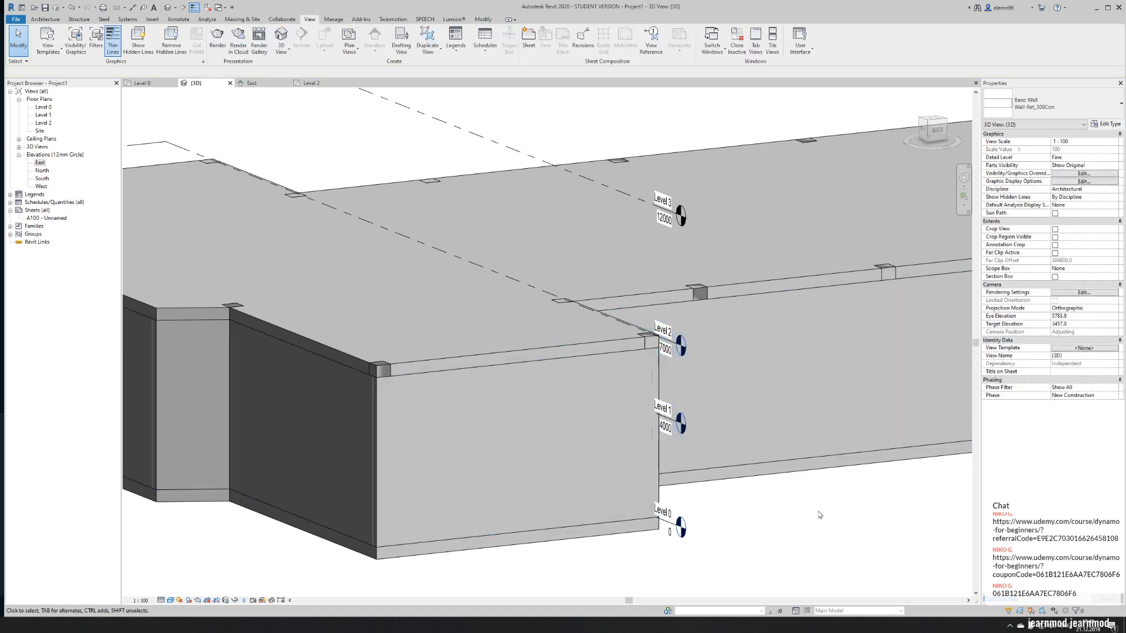
scroll(592, 366, "down", 2)
scroll(611, 367, "up", 2)
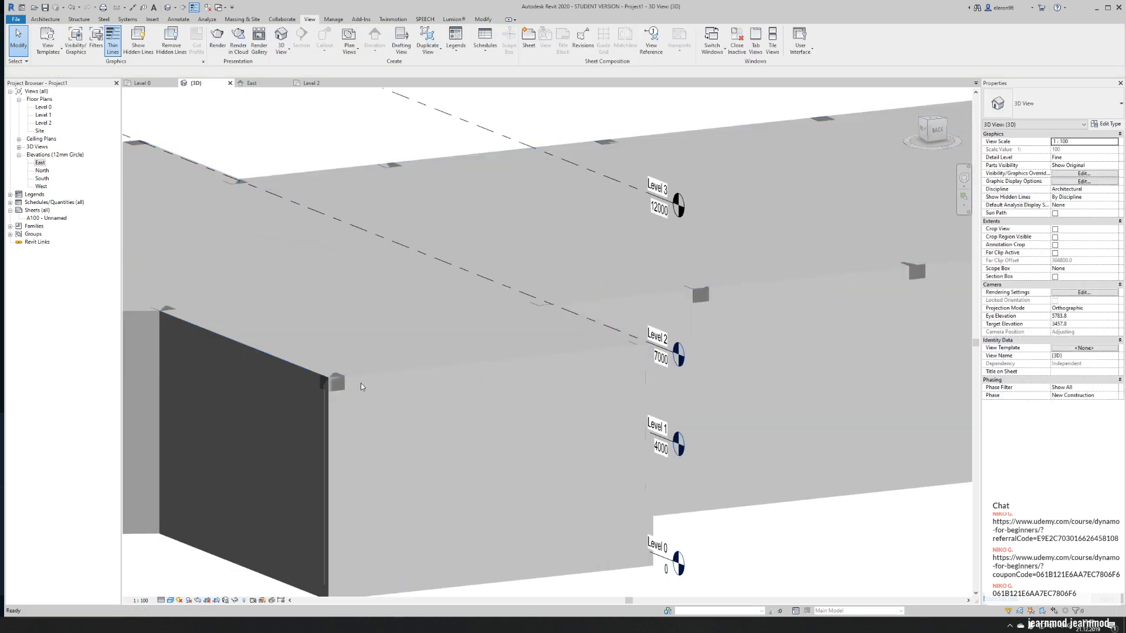
scroll(334, 381, "down", 5)
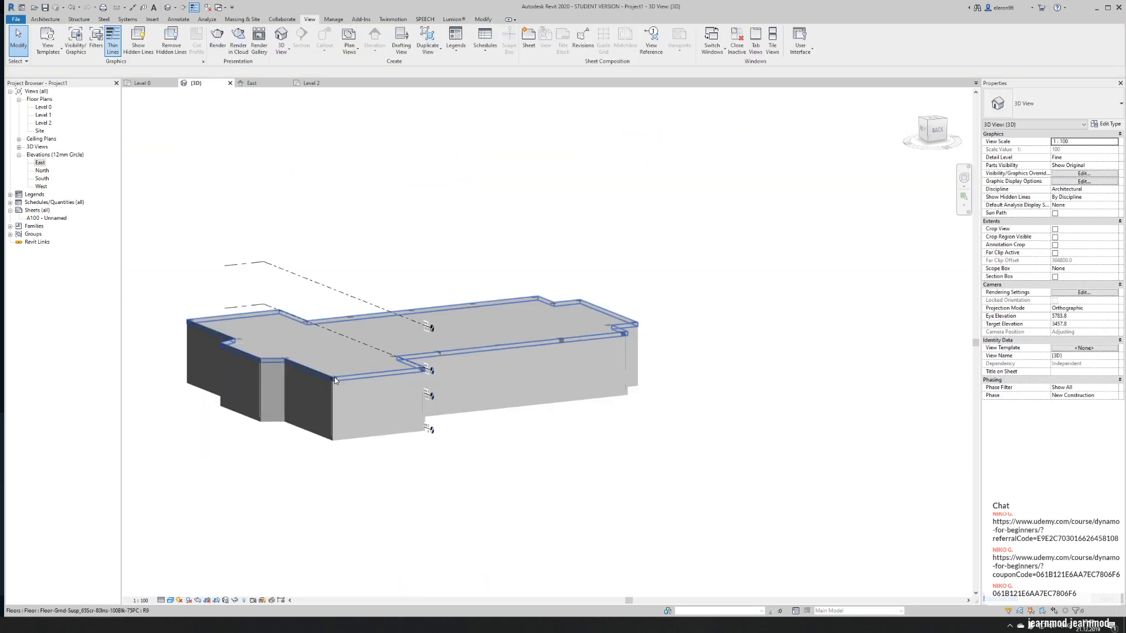
left_click_drag(147, 270, 668, 406)
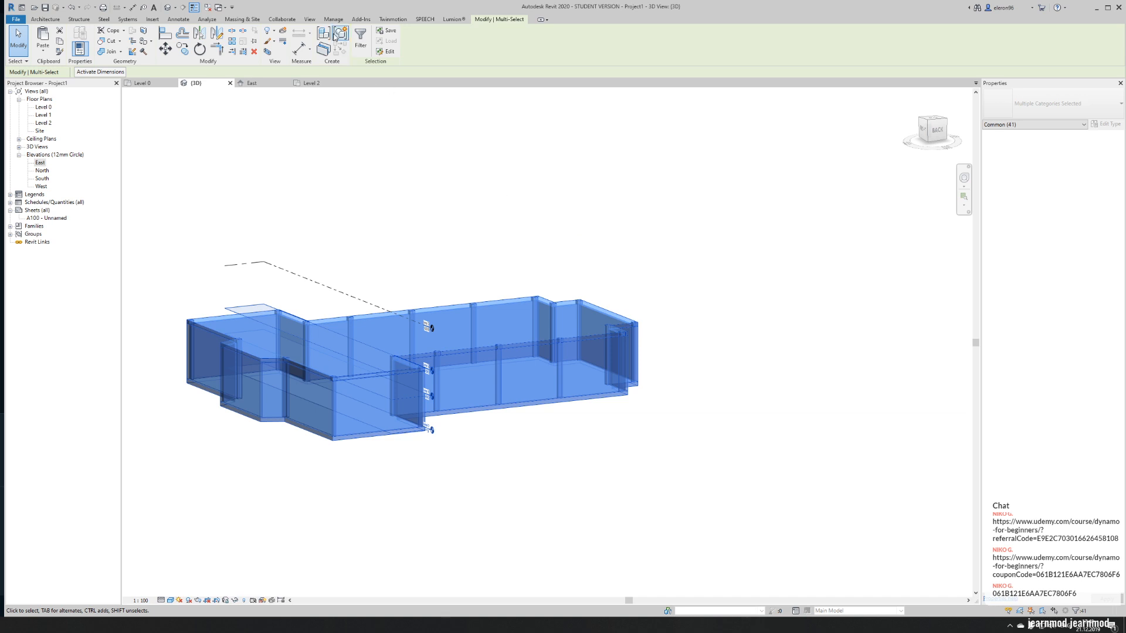
left_click(361, 37)
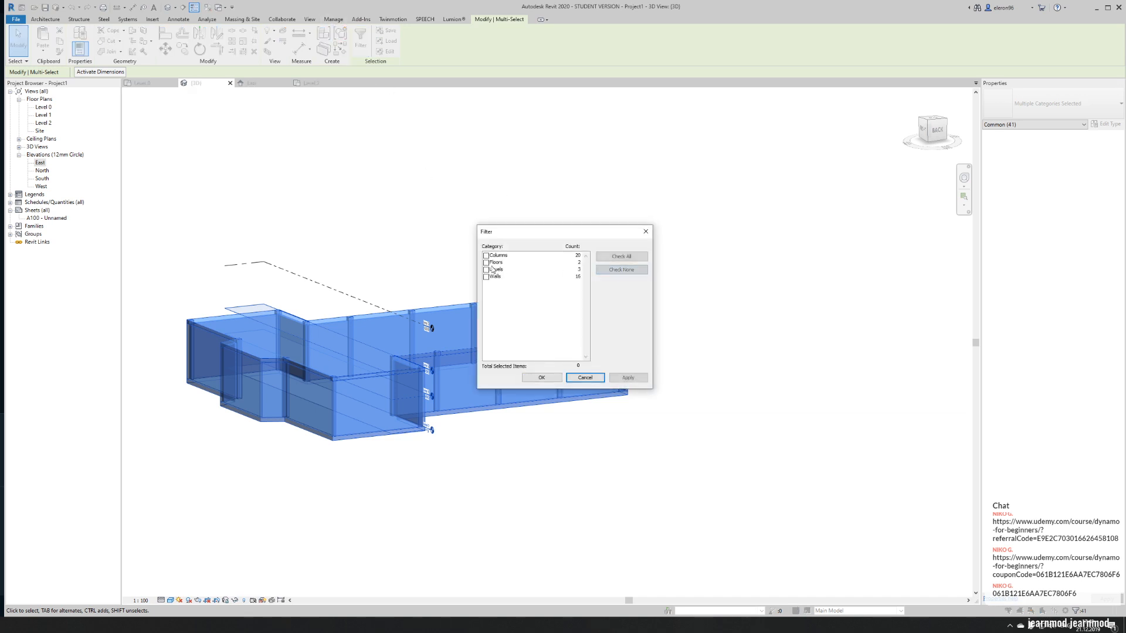
left_click(545, 378)
left_click(549, 380)
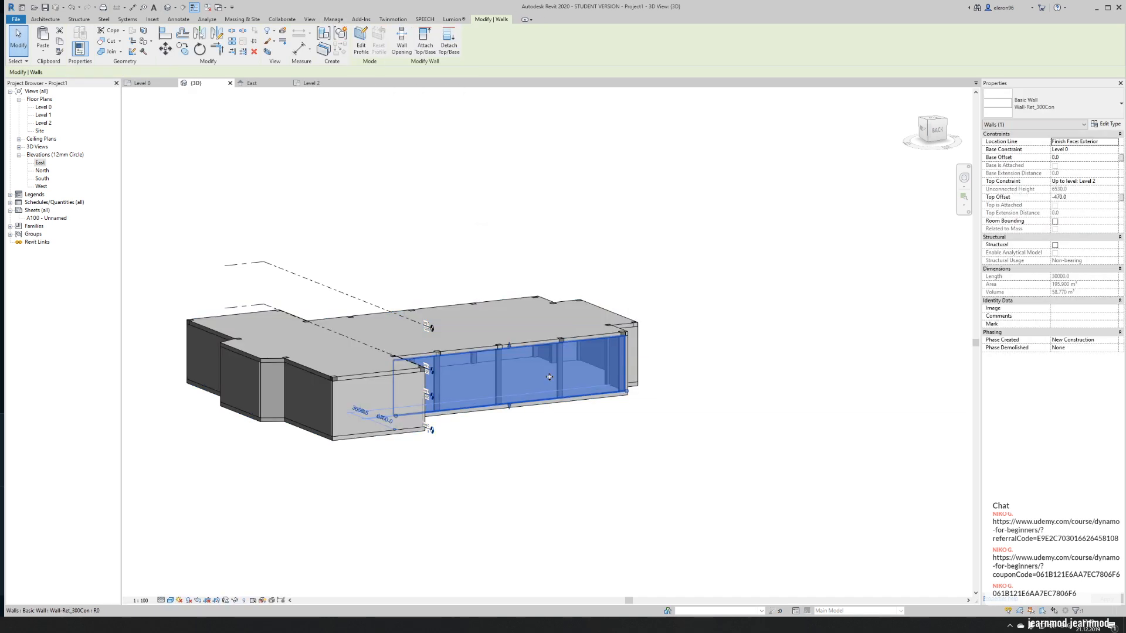
left_click(247, 271)
- Select the whole building, filter the selection to columns only, and set their top offset to -470
left_click_drag(142, 240, 710, 477)
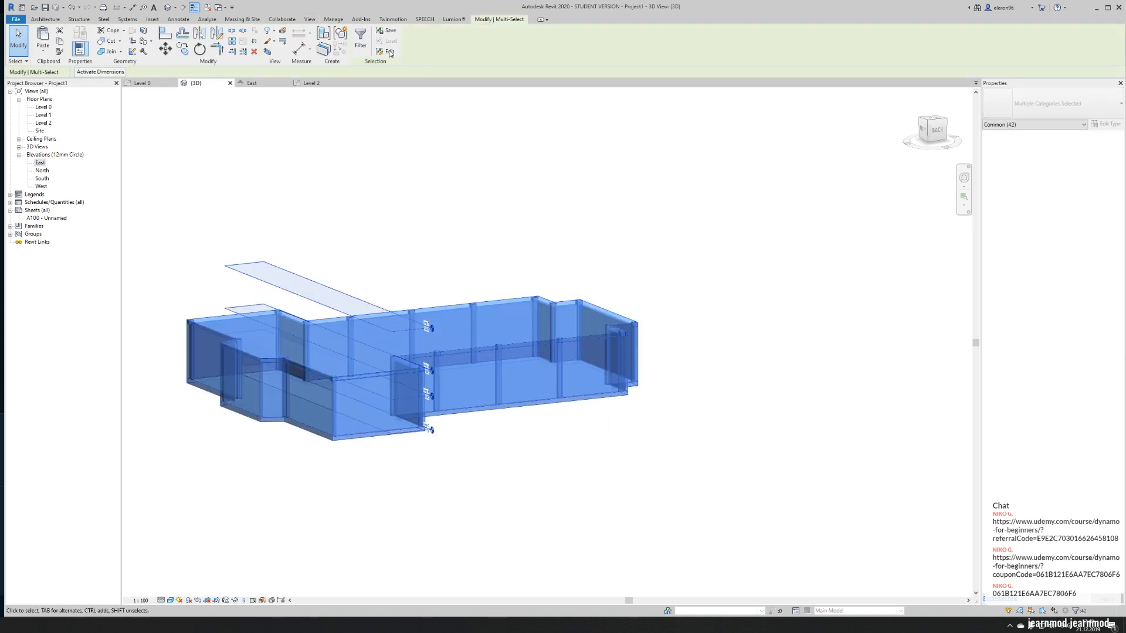
left_click(361, 37)
left_click(614, 270)
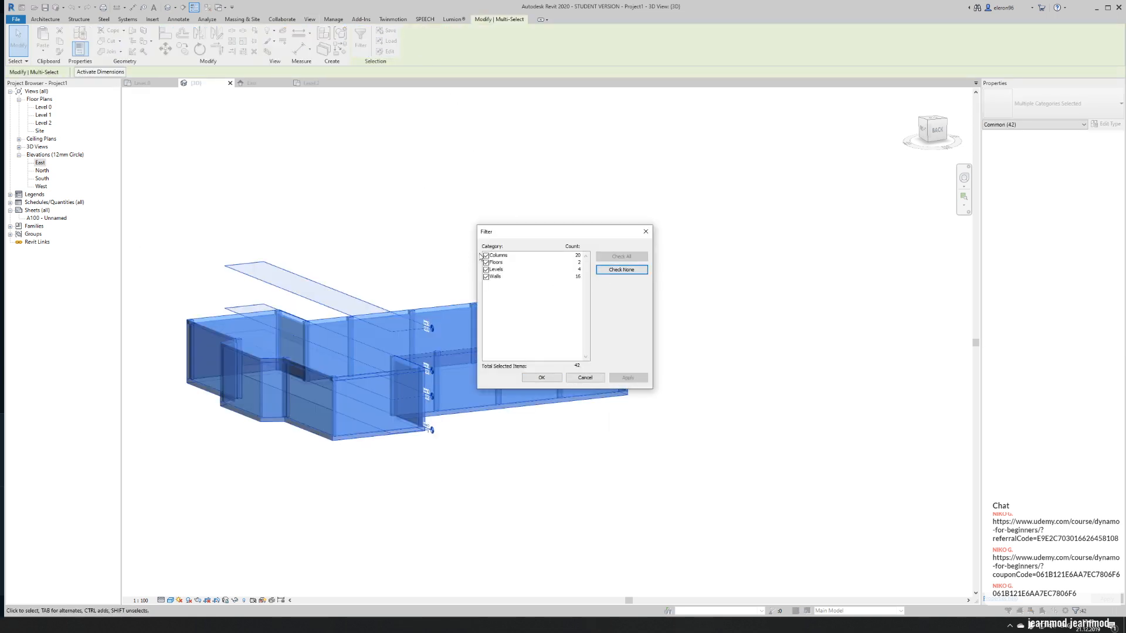
left_click(486, 256)
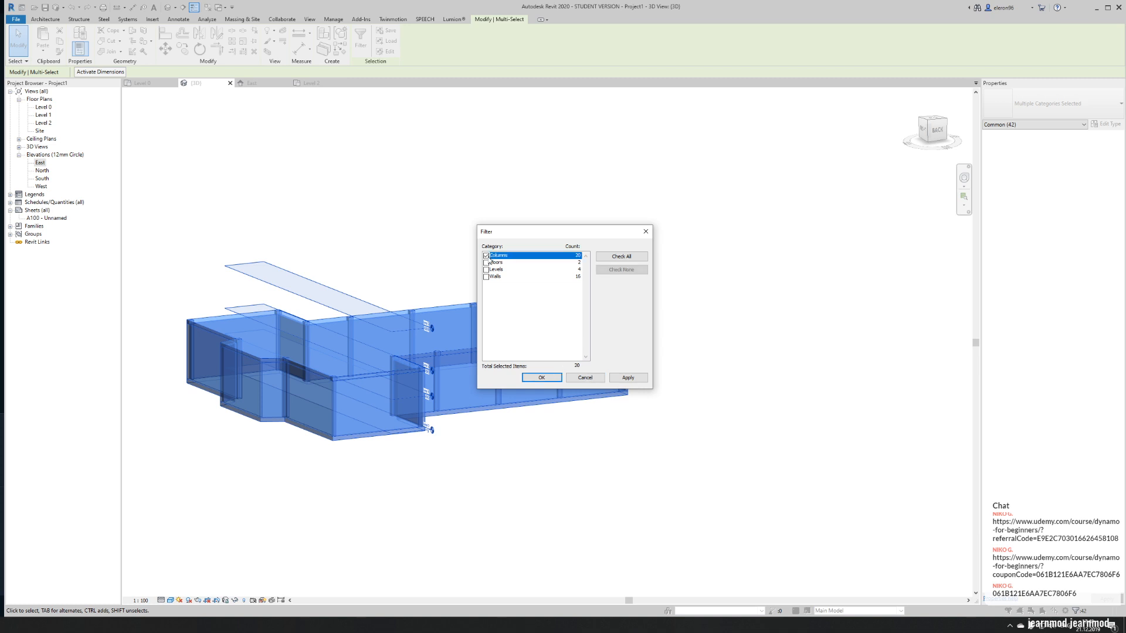
left_click(541, 377)
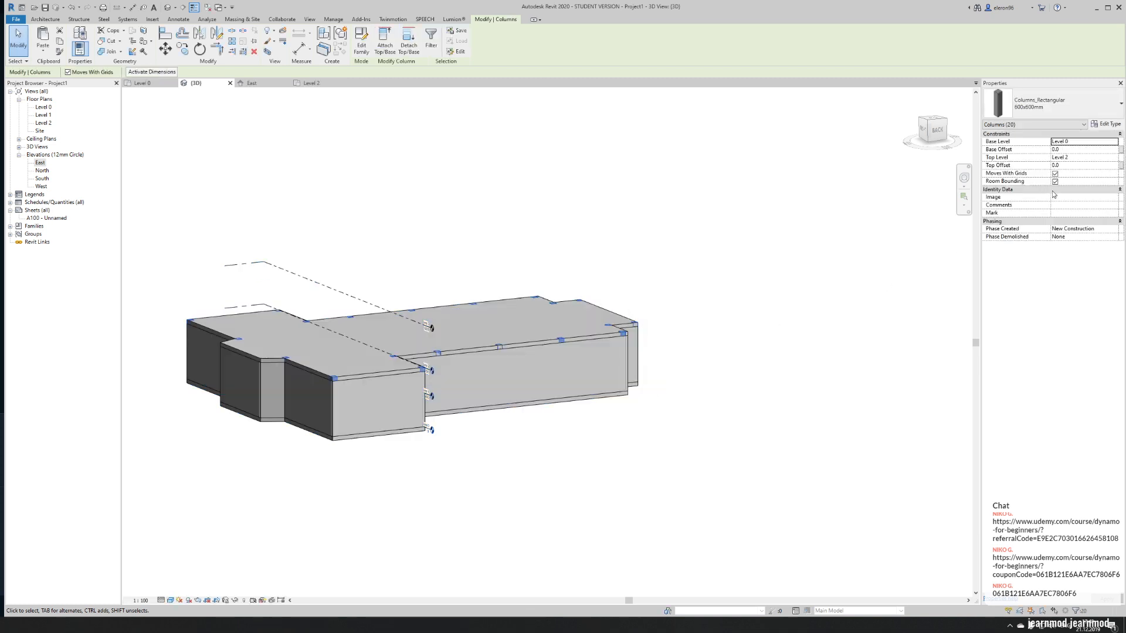
left_click(1081, 164)
type("-47")
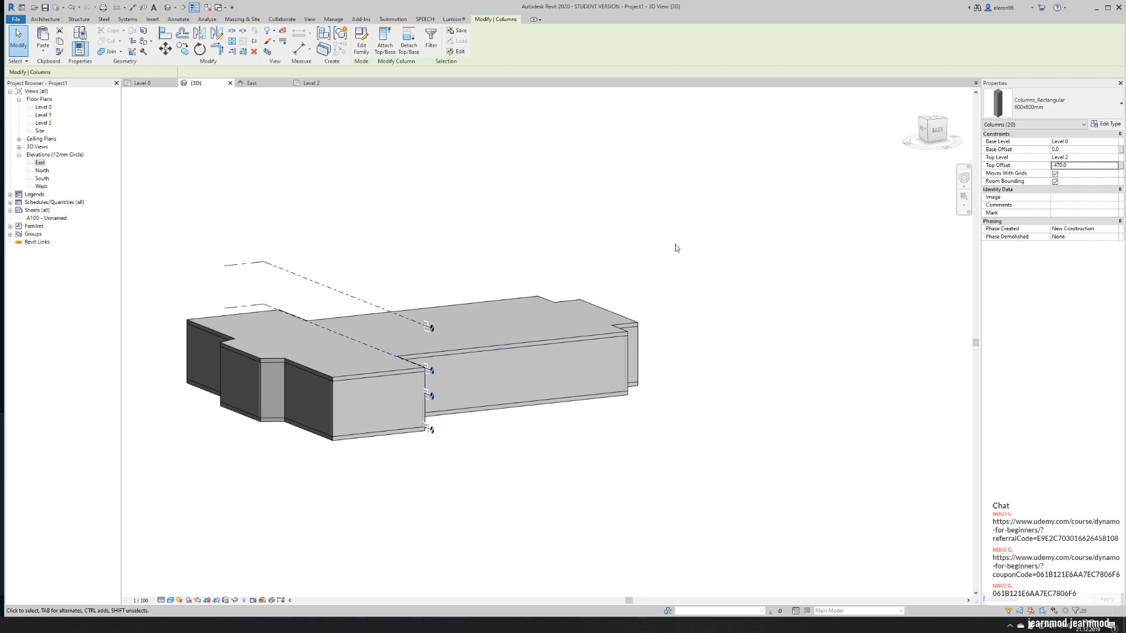
left_click(680, 252)
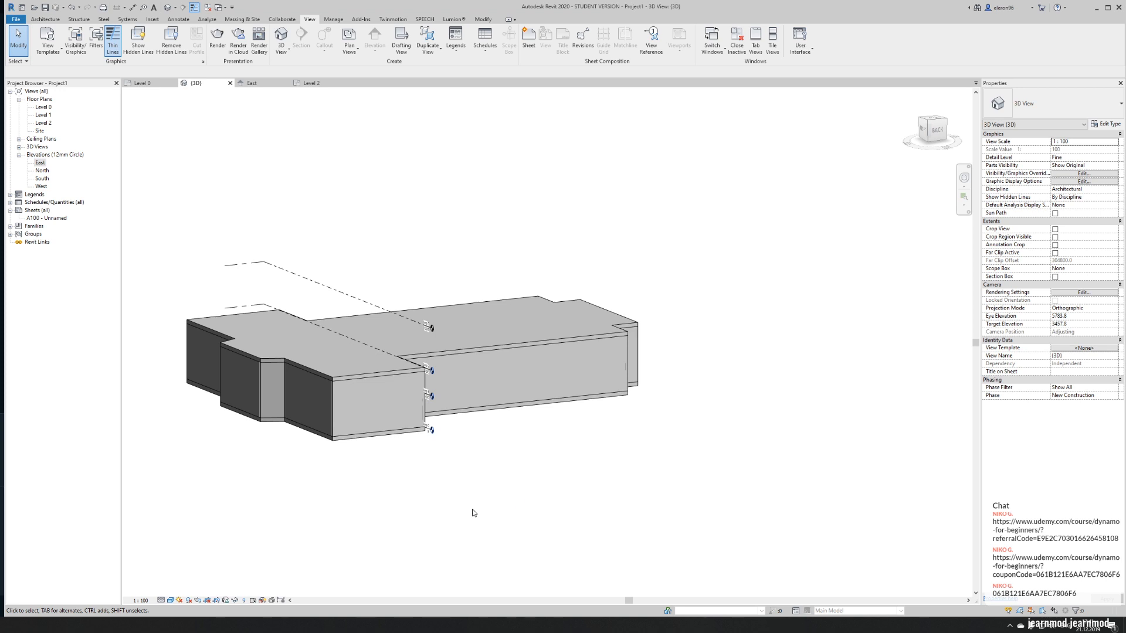
middle_click_drag(533, 443, 659, 432)
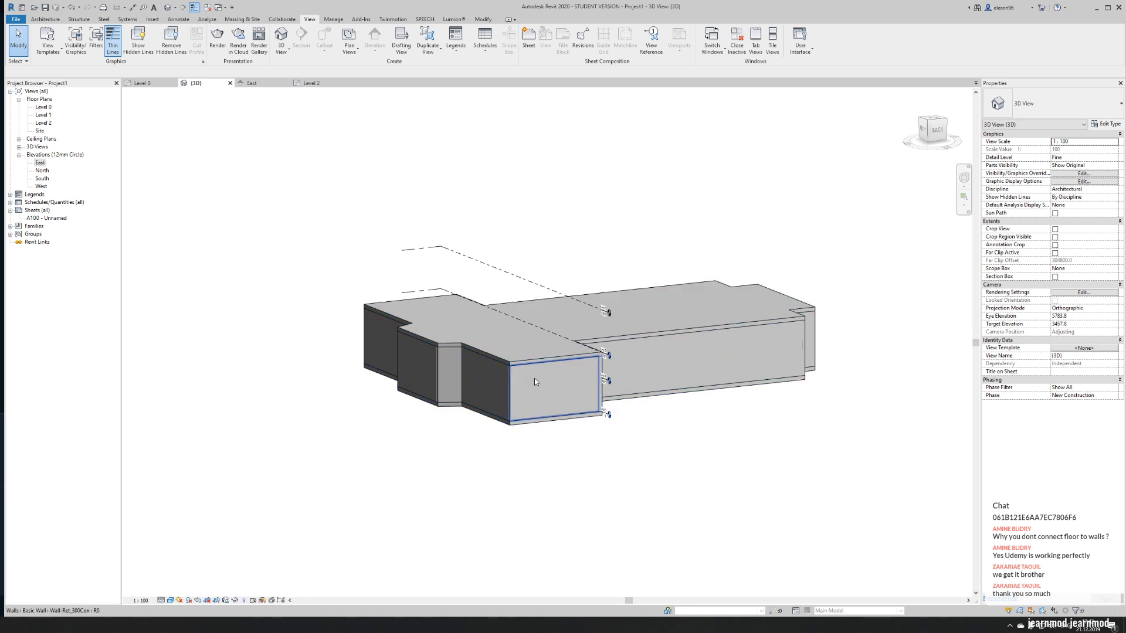
scroll(543, 390, "up", 5)
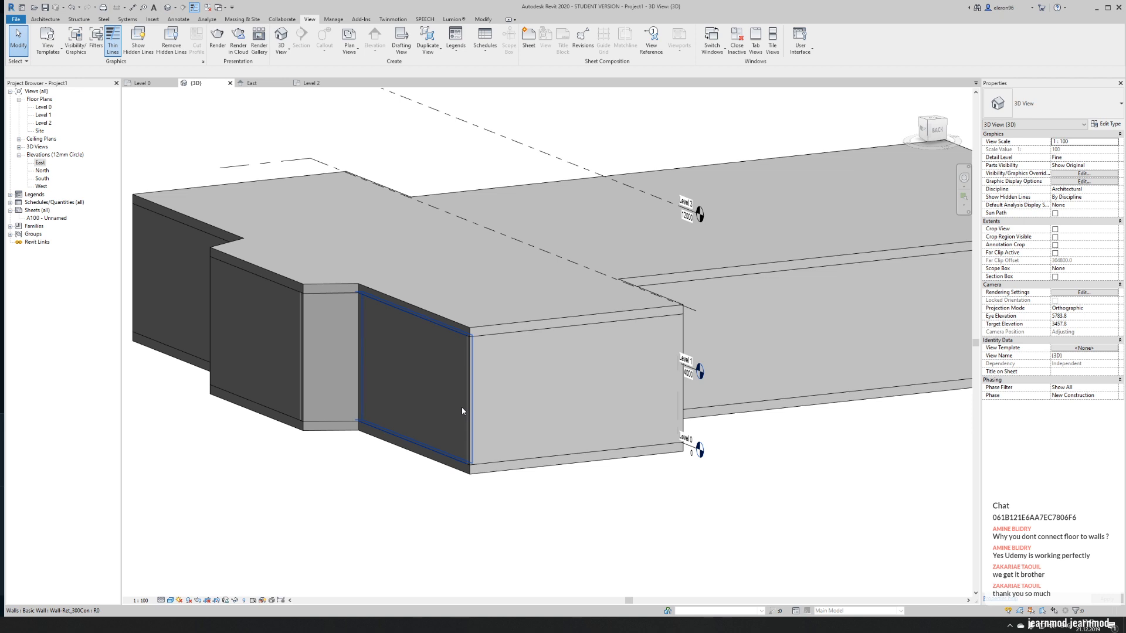
left_click(329, 368)
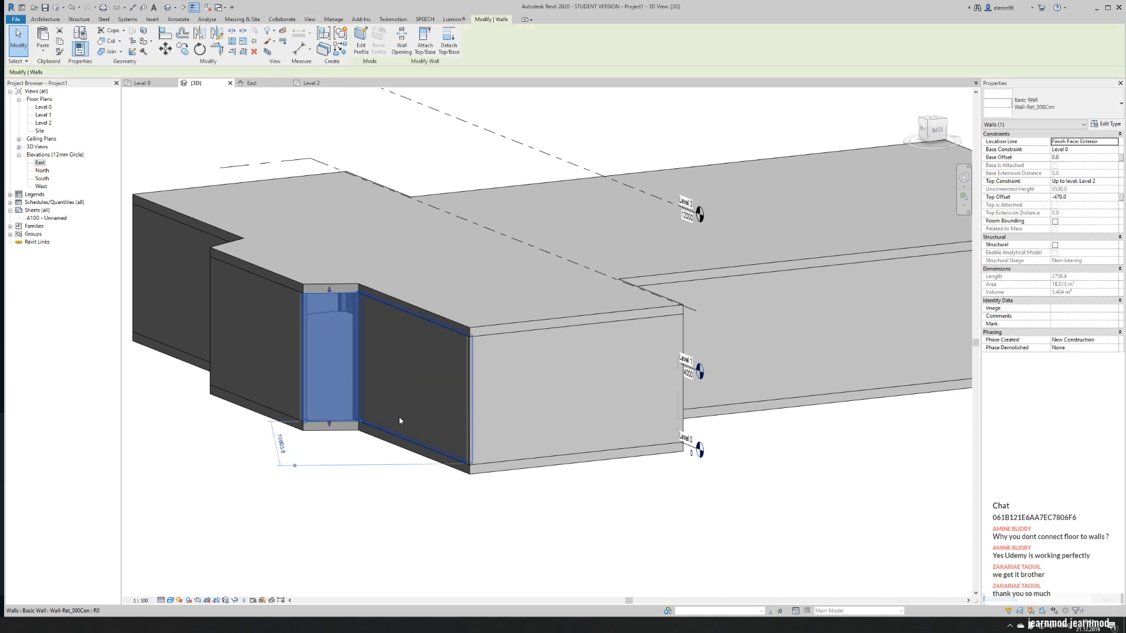
left_click(404, 515)
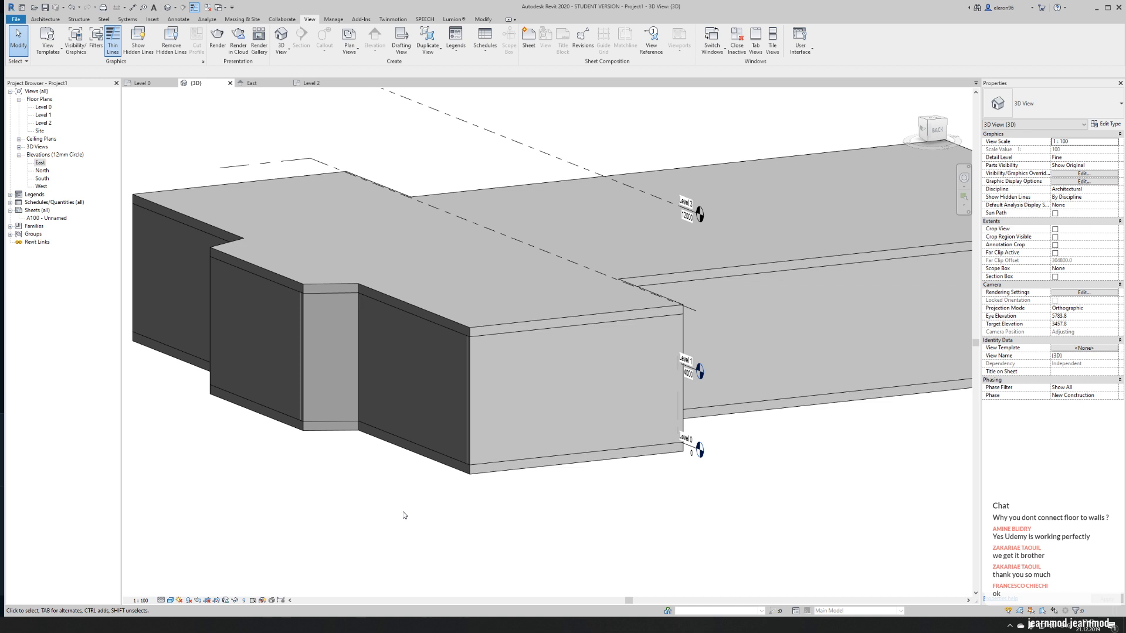
scroll(454, 277, "down", 4)
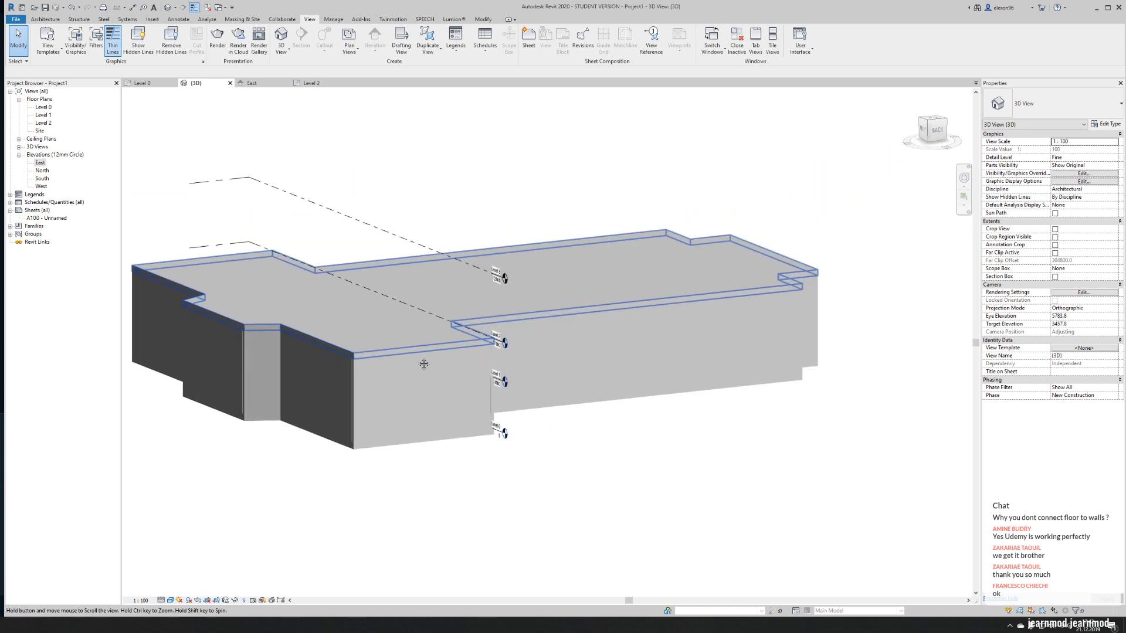
middle_click_drag(420, 365, 407, 434, "shift")
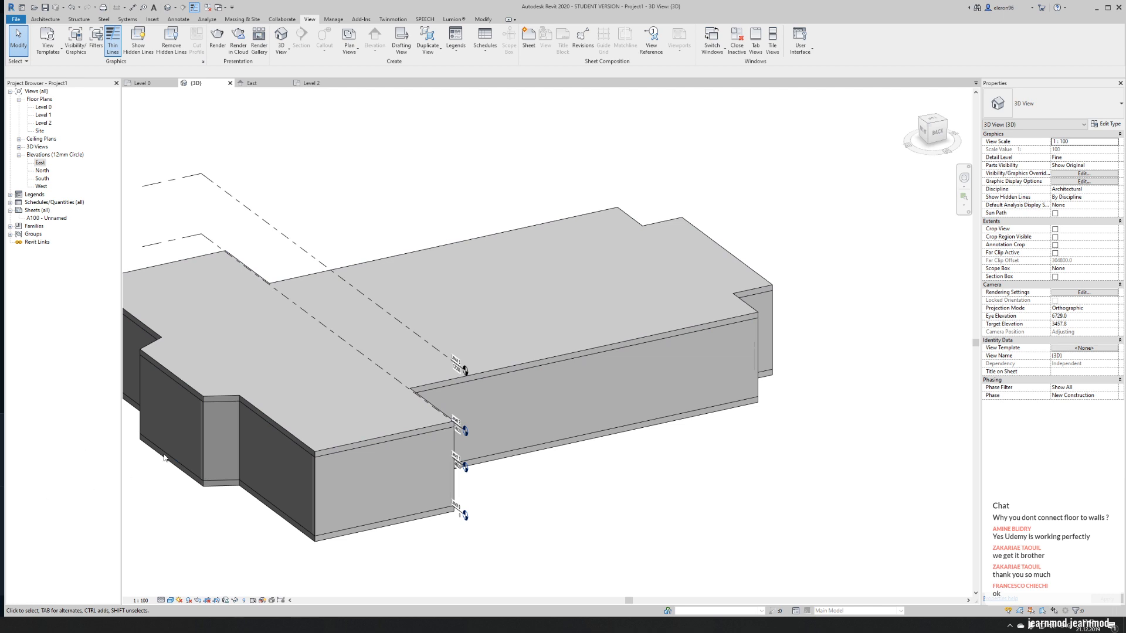
- Copy the six walls around the two transept wings from the Level 0 plan, paste them aligned to Level 2, and inspect them in 3D
left_click(142, 83)
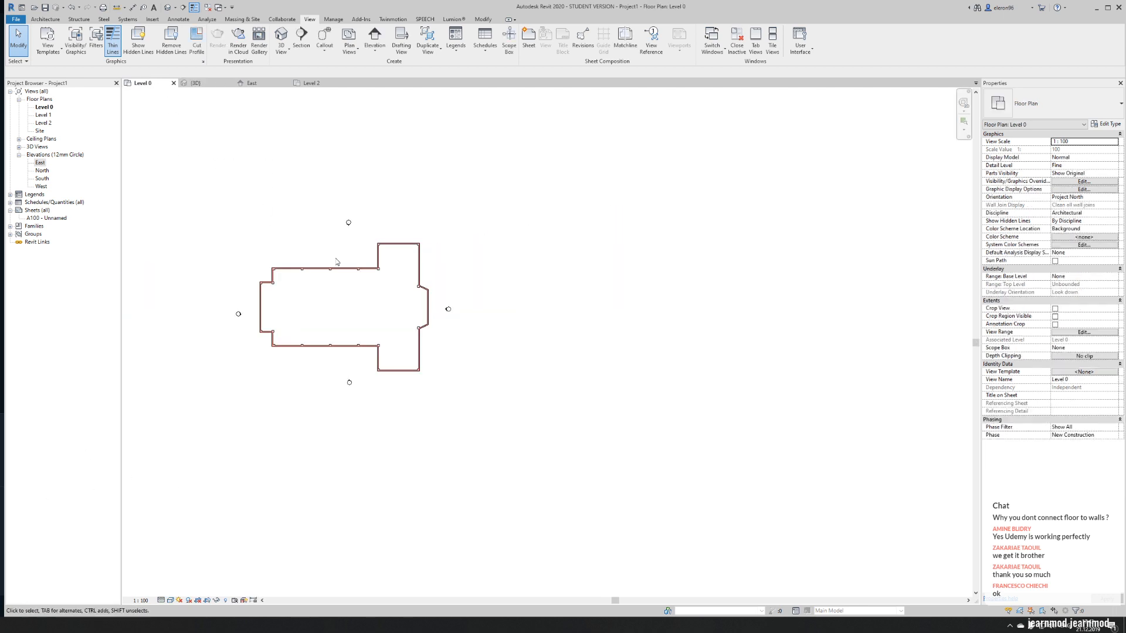
scroll(412, 282, "up", 3)
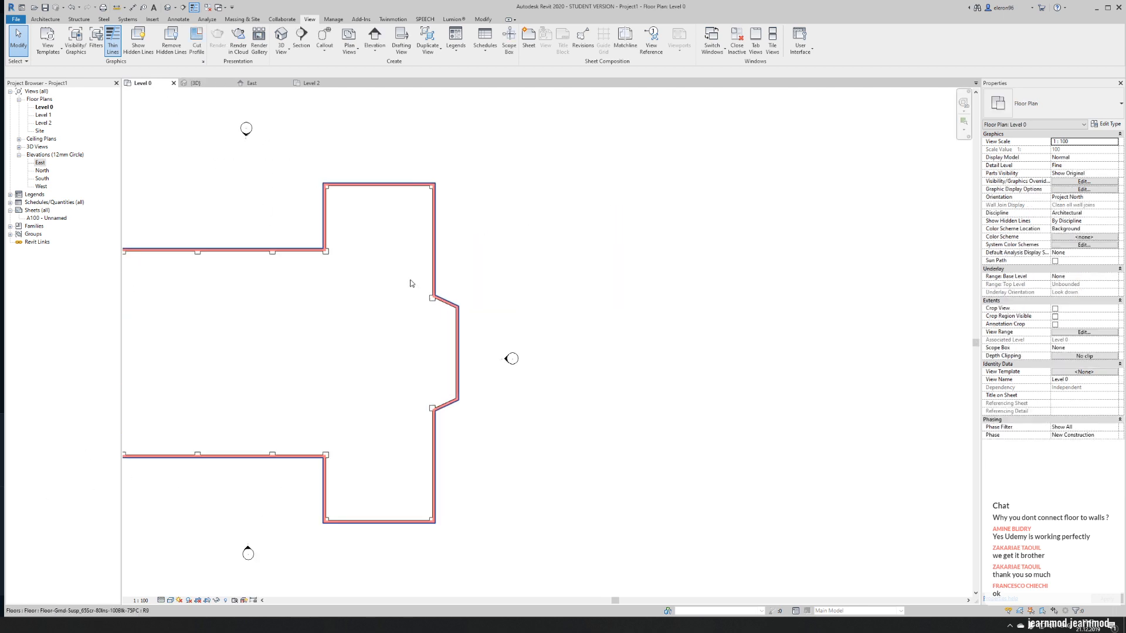
left_click(435, 258)
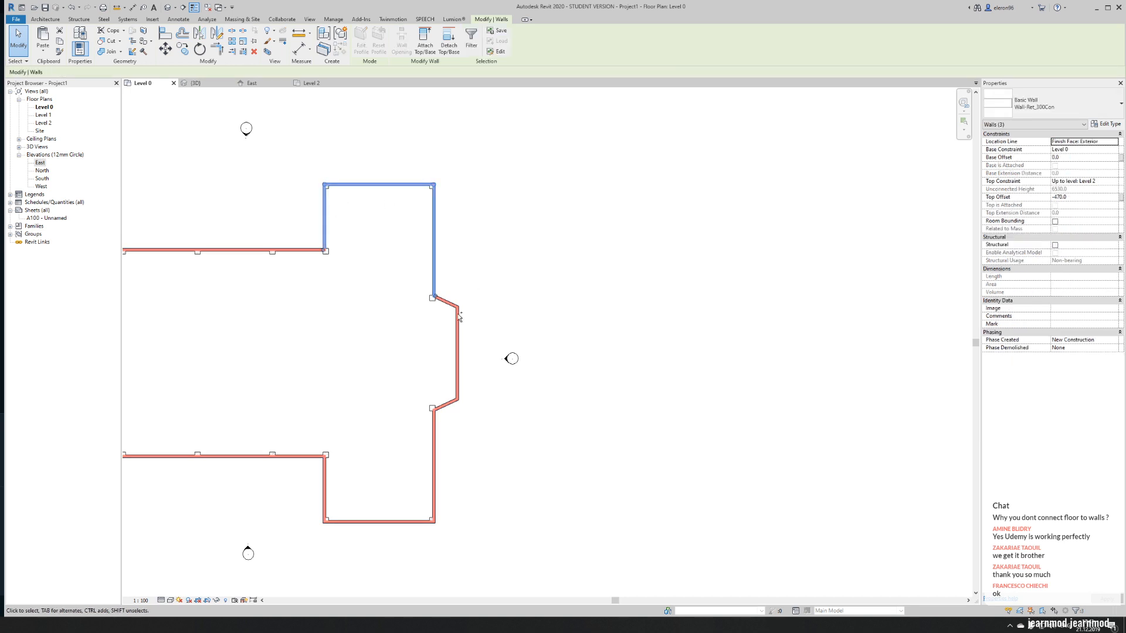
left_click(433, 454, "ctrl")
left_click(362, 523, "ctrl")
left_click(323, 498, "ctrl")
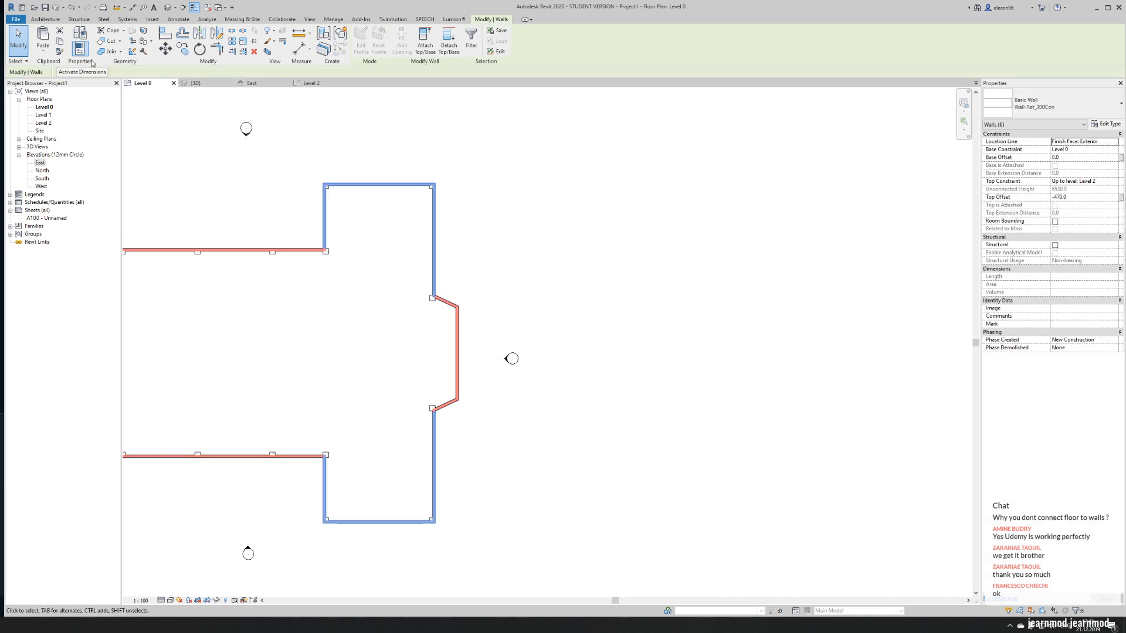
left_click(43, 50)
left_click(71, 84)
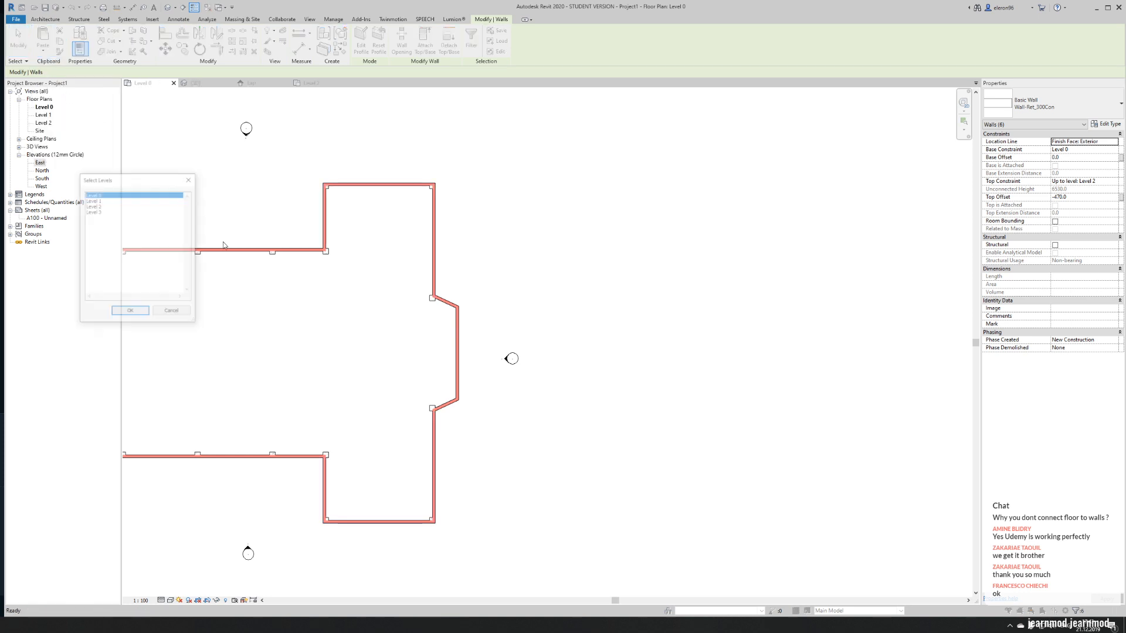
left_click(104, 206)
left_click(130, 312)
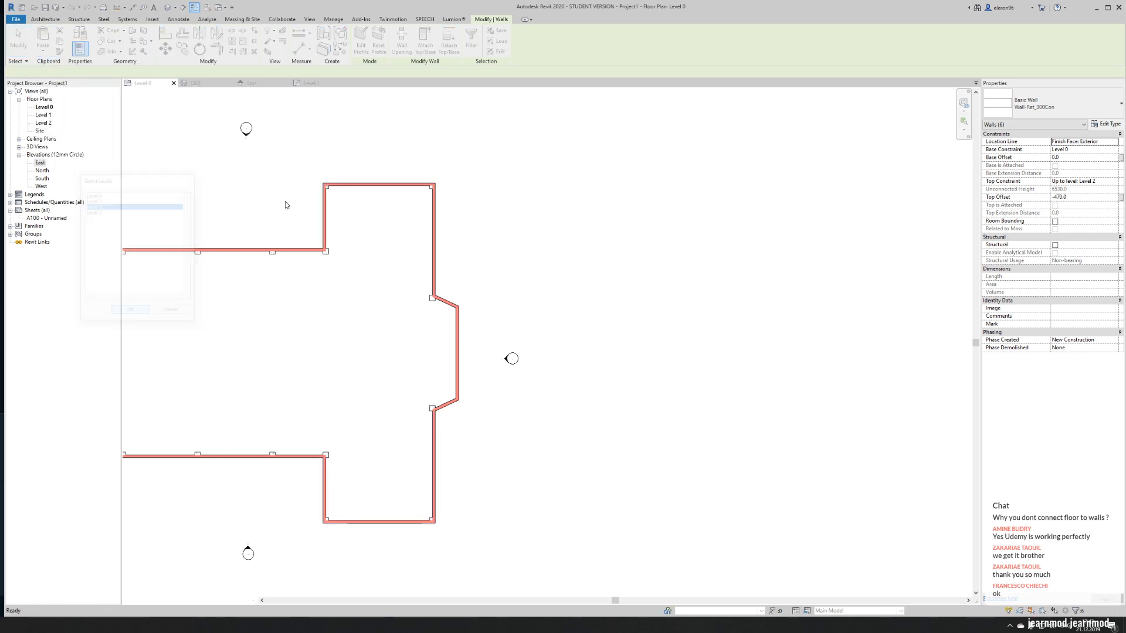
left_click(297, 141)
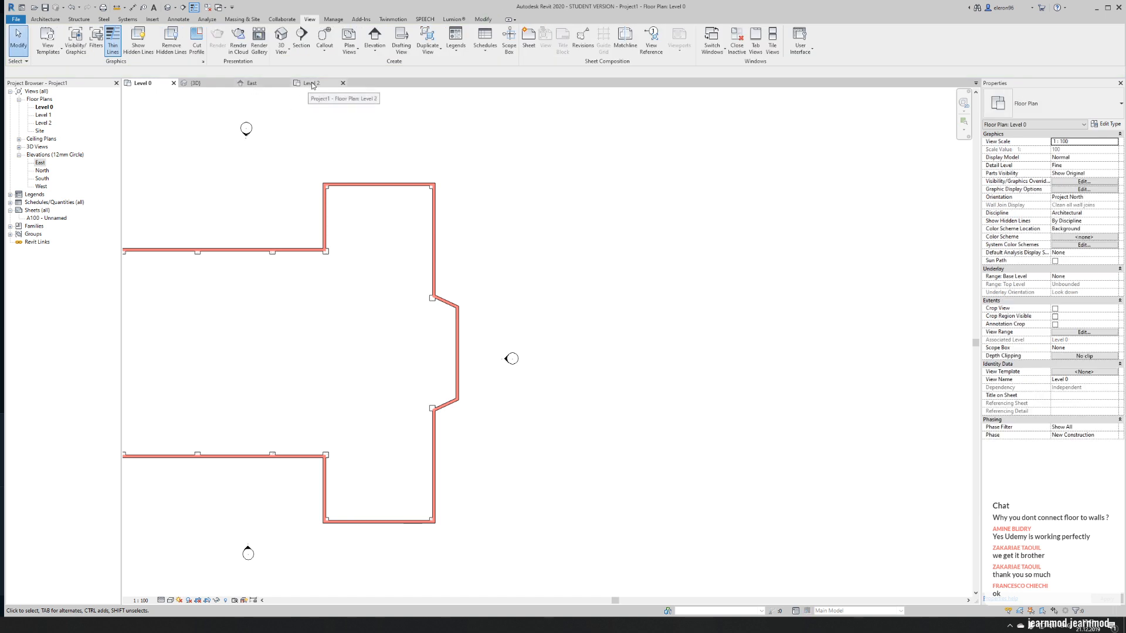
left_click(195, 83)
scroll(409, 249, "down", 2)
middle_click_drag(312, 245, 266, 254, "shift")
middle_click_drag(316, 343, 424, 325, "shift")
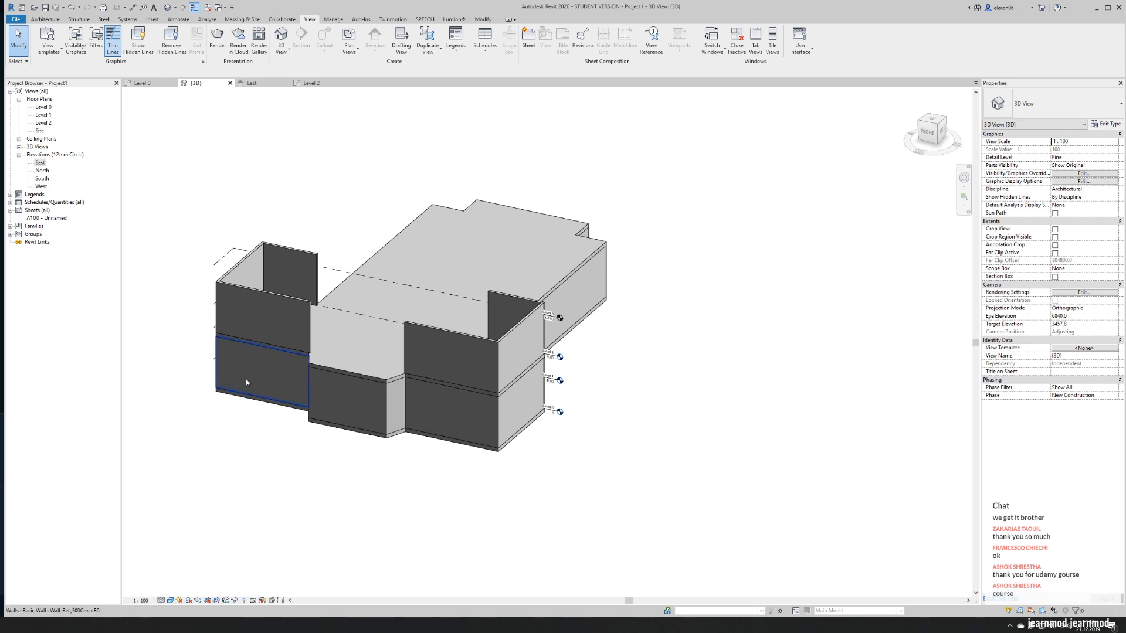
- Copy the ten nave and apse walls from the Level 0 plan, paste them aligned to Level 2, and show them in the 3D view
left_click(157, 82)
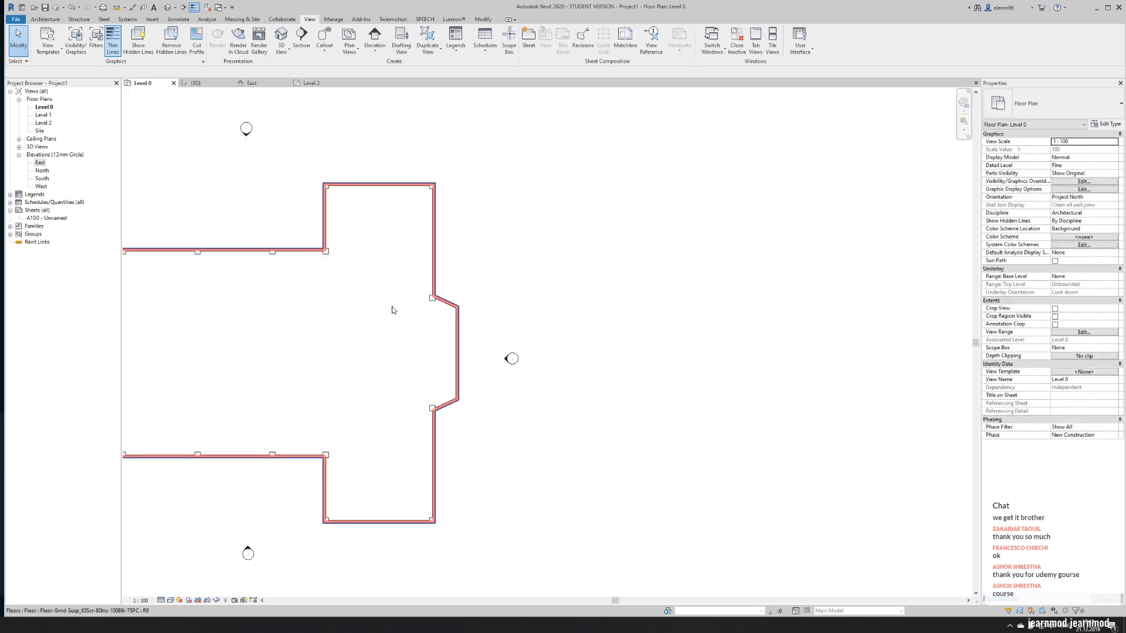
left_click(457, 333)
left_click(457, 333, "ctrl")
left_click(446, 406, "ctrl")
left_click(227, 457, "ctrl")
left_click(243, 251, "ctrl")
middle_click_drag(68, 358, 299, 329)
left_click(275, 240, "ctrl")
left_click(275, 404, "ctrl")
left_click(265, 390, "ctrl")
left_click(242, 325, "ctrl")
left_click(259, 258, "ctrl")
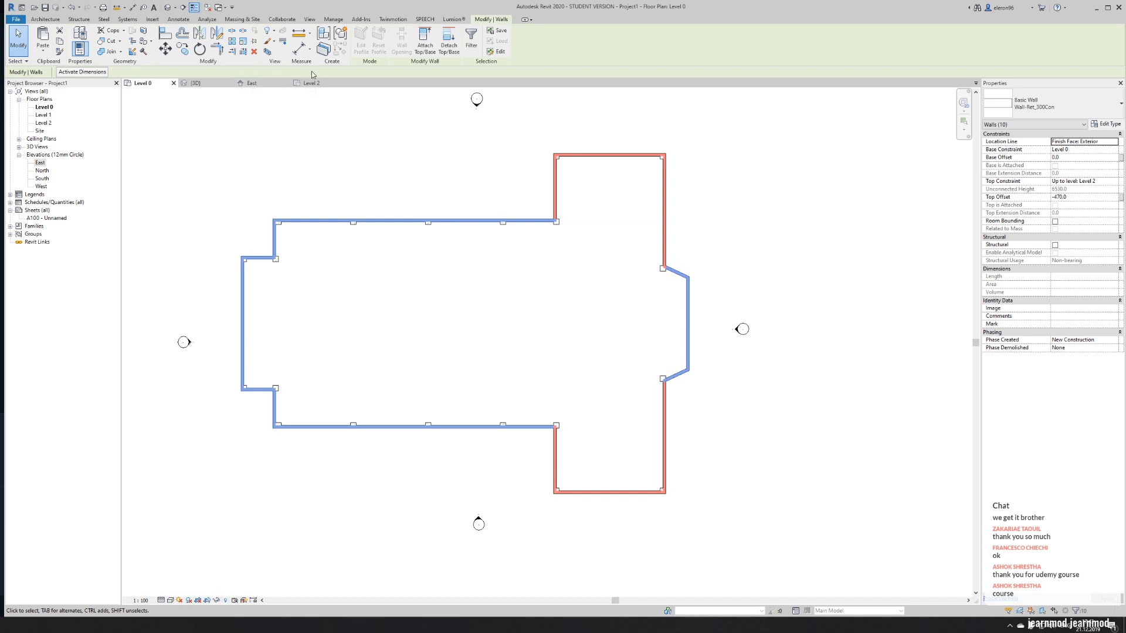
left_click(60, 42)
left_click(42, 52)
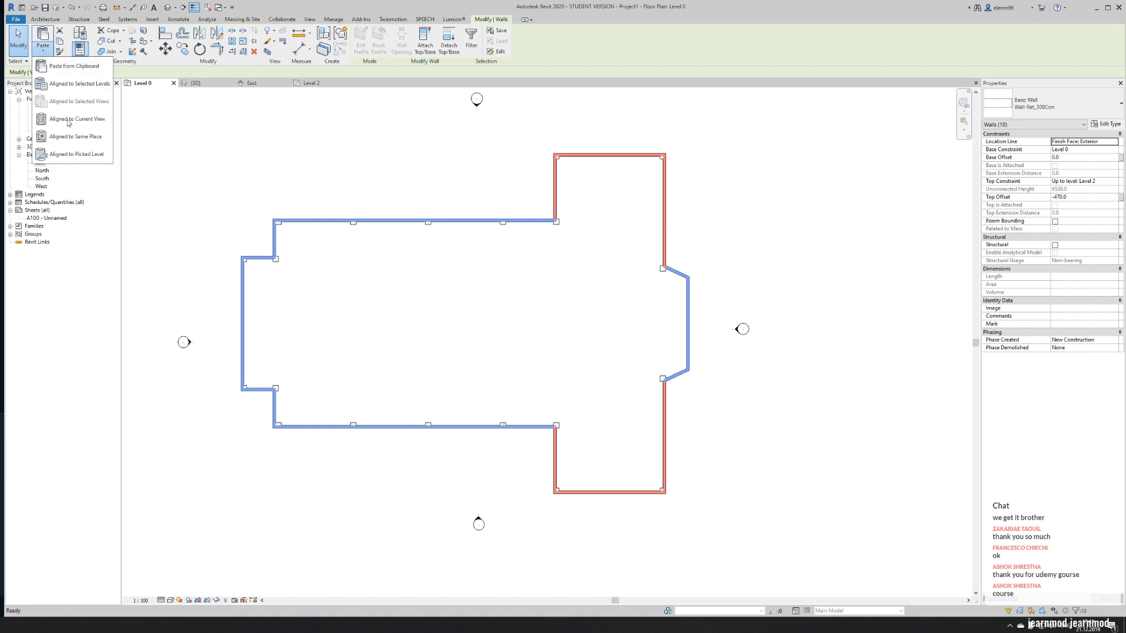
left_click(85, 94)
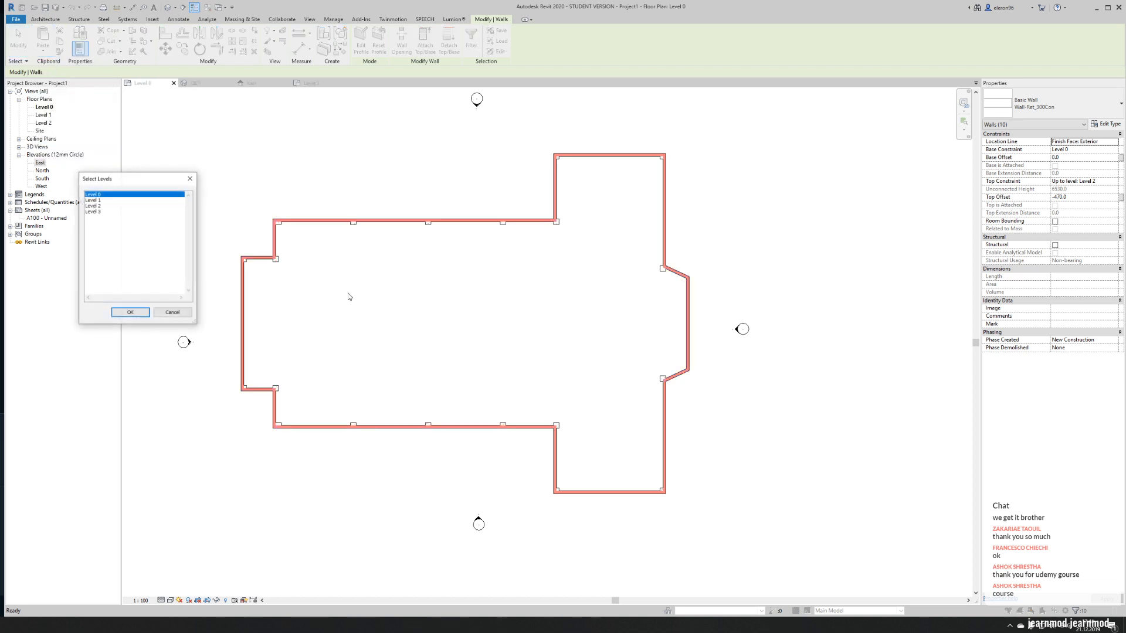
left_click(95, 206)
left_click(131, 312)
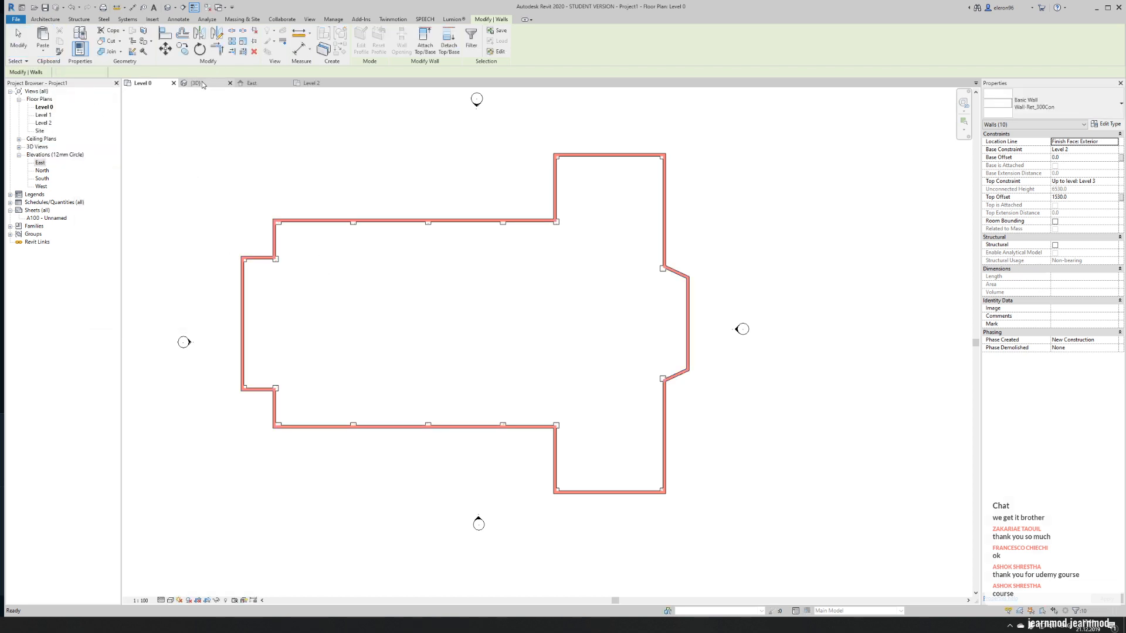
left_click(198, 83)
scroll(342, 194, "down", 1)
middle_click_drag(343, 193, 277, 220, "shift")
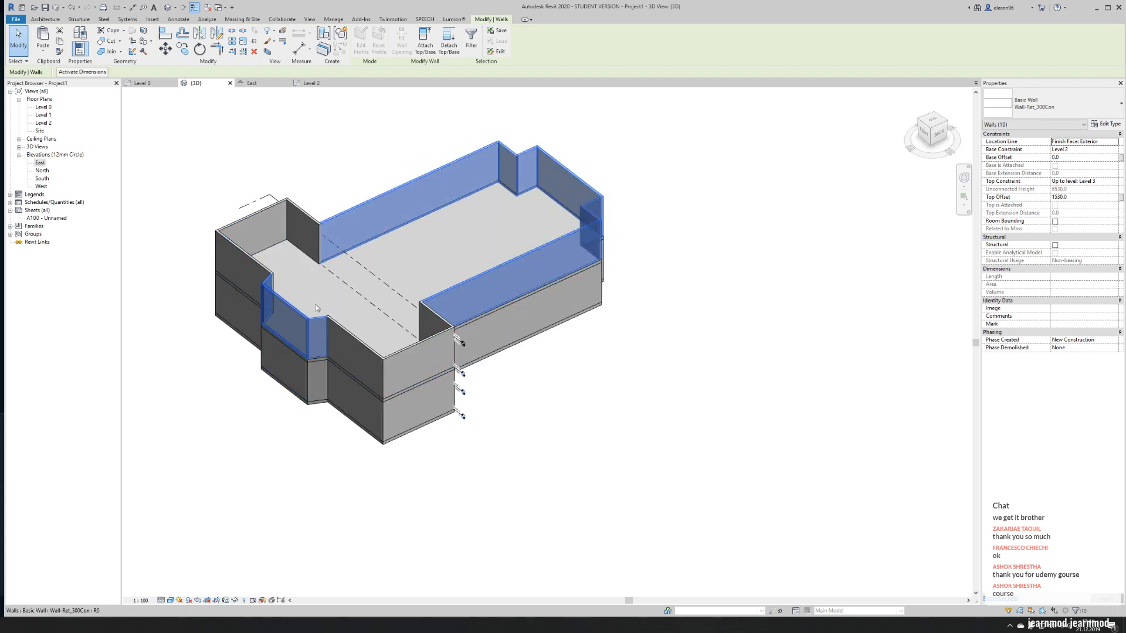
- Set the top constraint of the ten upper nave and apse walls to Level 3 with a top offset of 0, and inspect them in 3D
left_click(1115, 182)
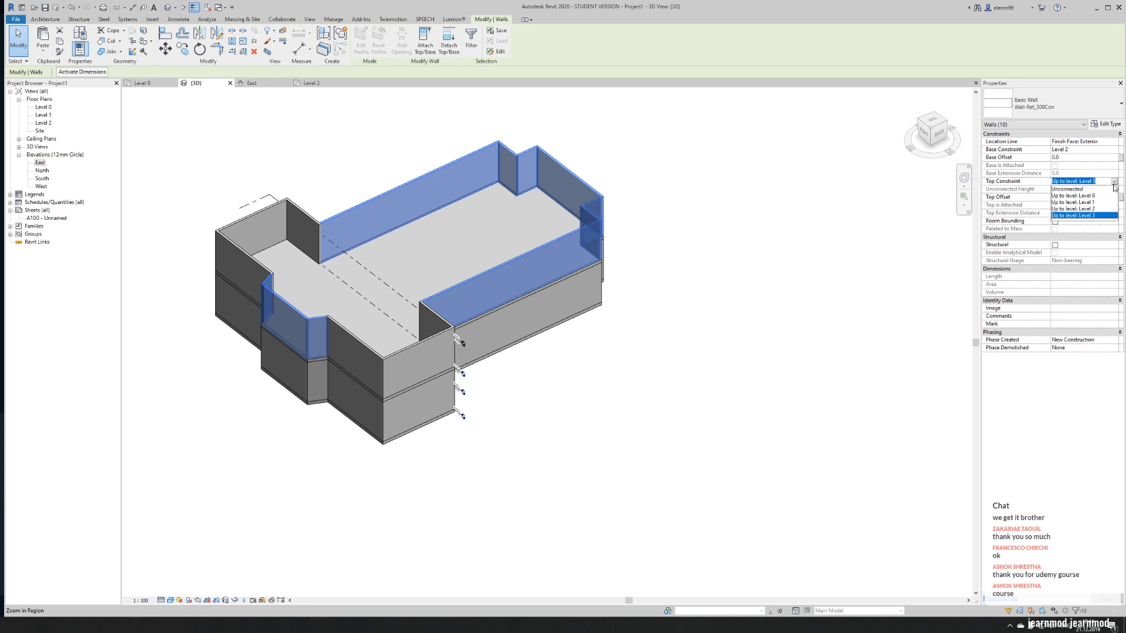
left_click(1080, 216)
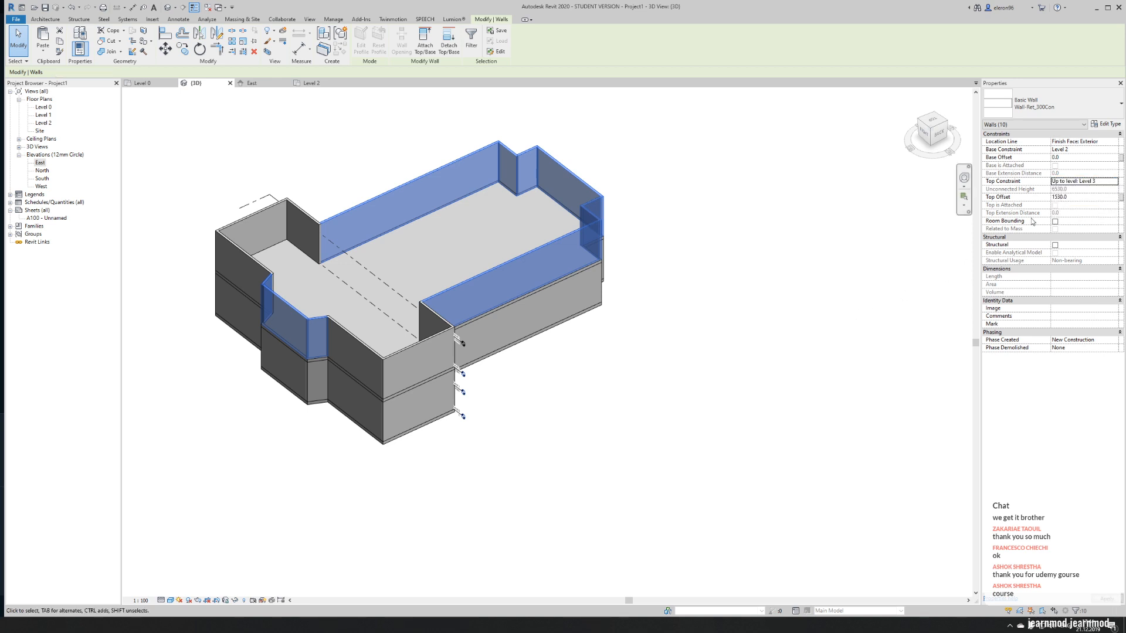
left_click(1114, 197)
type("0")
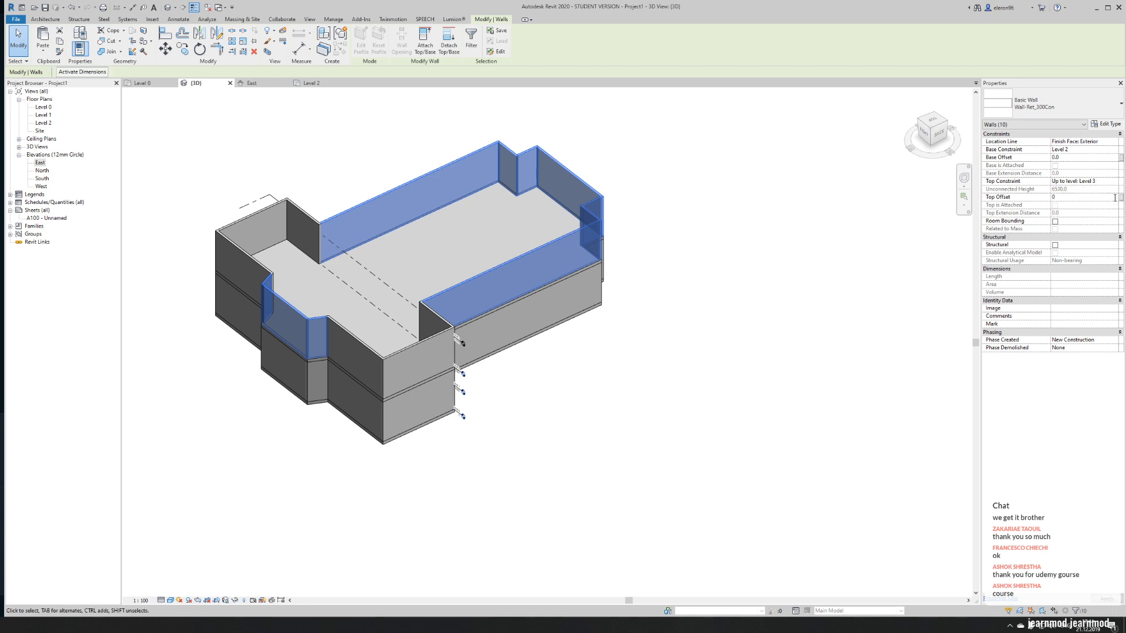
middle_click_drag(520, 416, 640, 349, "shift")
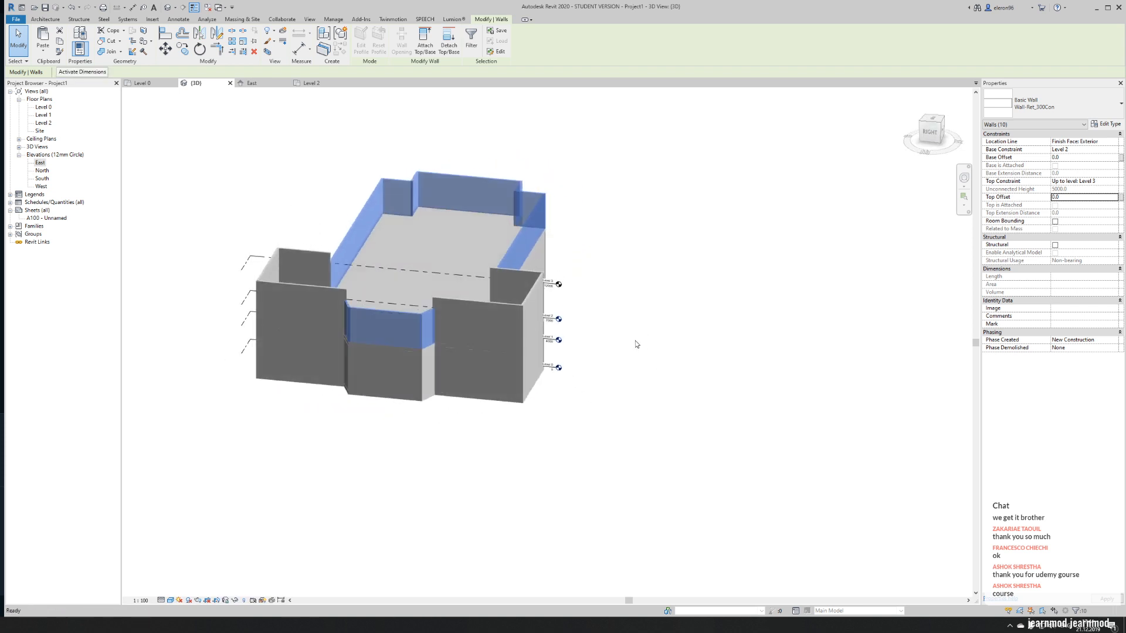
left_click(824, 308)
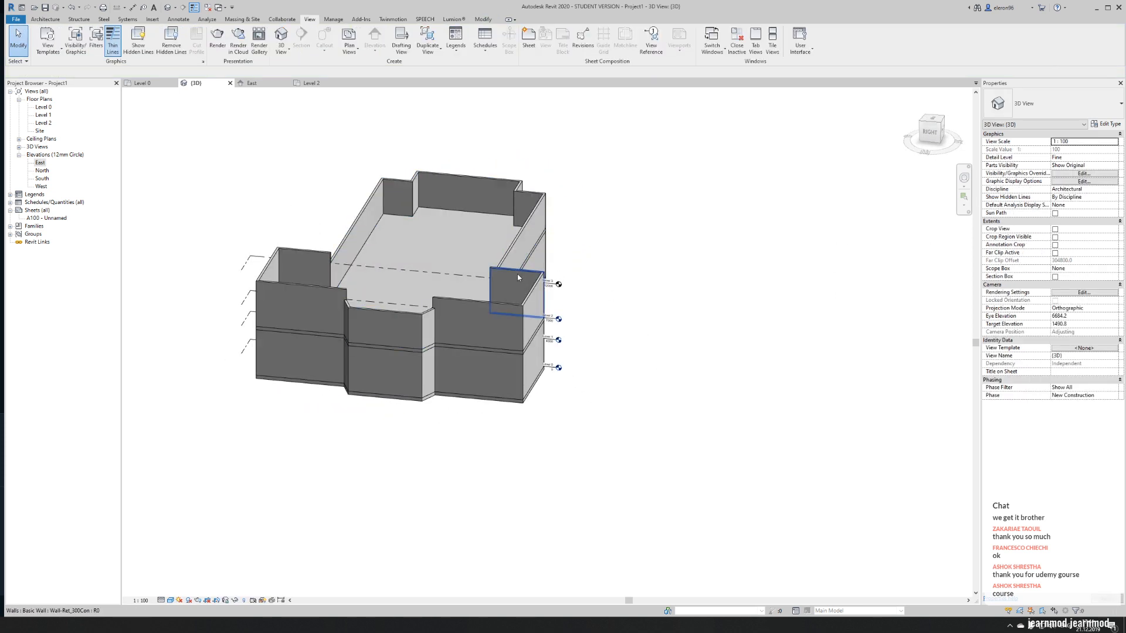
left_click(518, 277)
left_click(783, 324)
middle_click_drag(746, 338, 908, 331)
scroll(908, 331, "down", 1)
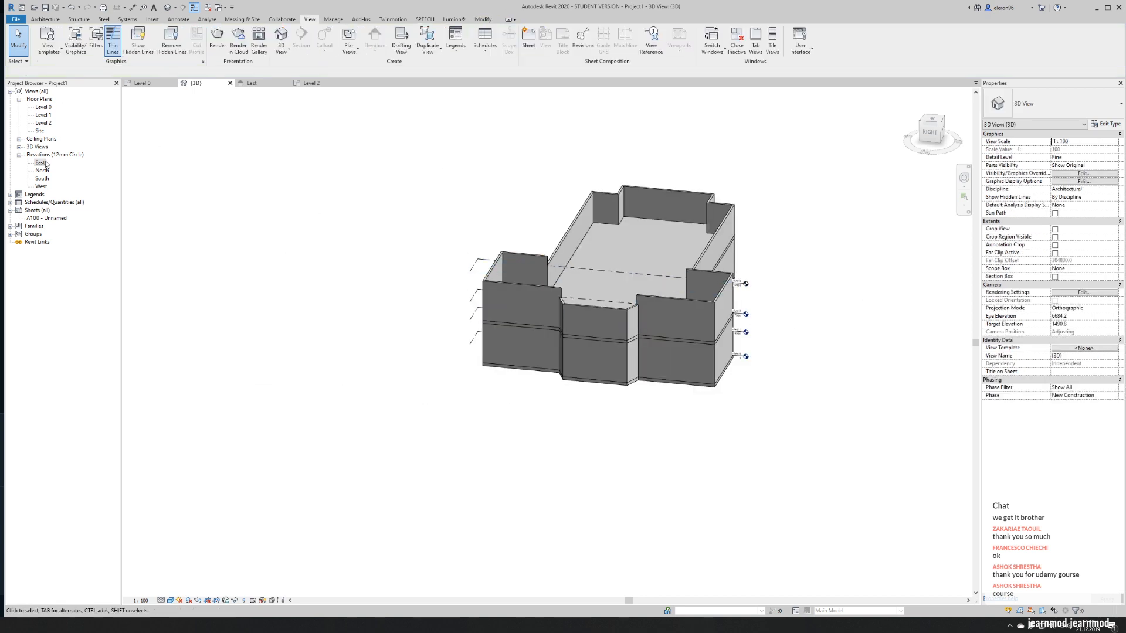
- In the East elevation, copy Level 3 upward four times at 5000 mm spacing to create Levels 4 to 7
left_click(247, 84)
scroll(344, 307, "down", 2)
middle_click_drag(291, 210, 291, 309)
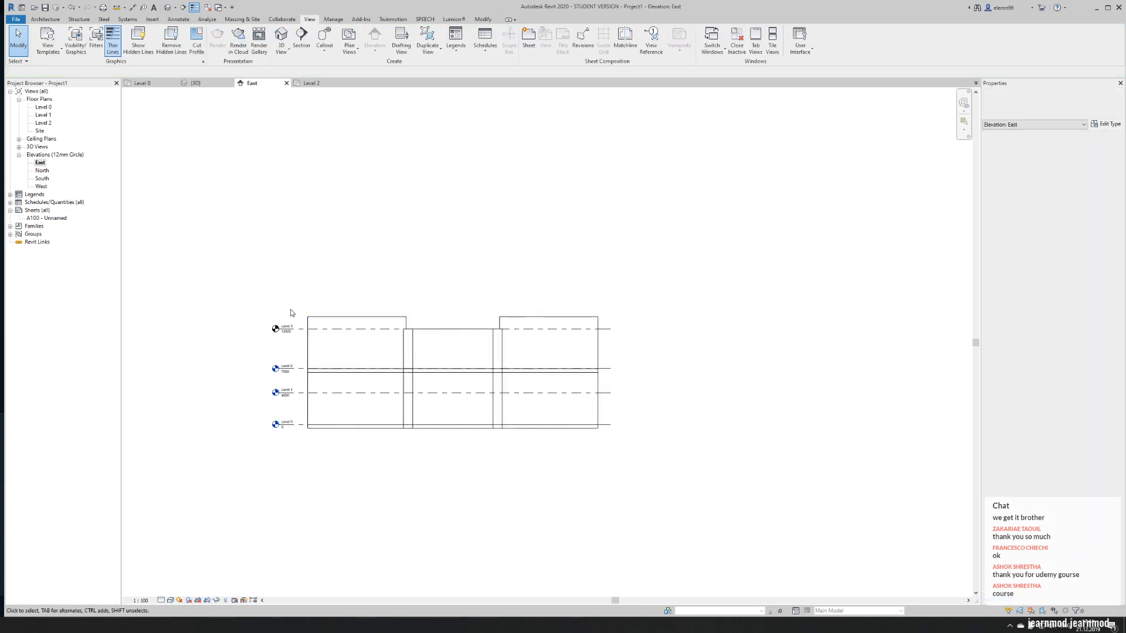
left_click(295, 329)
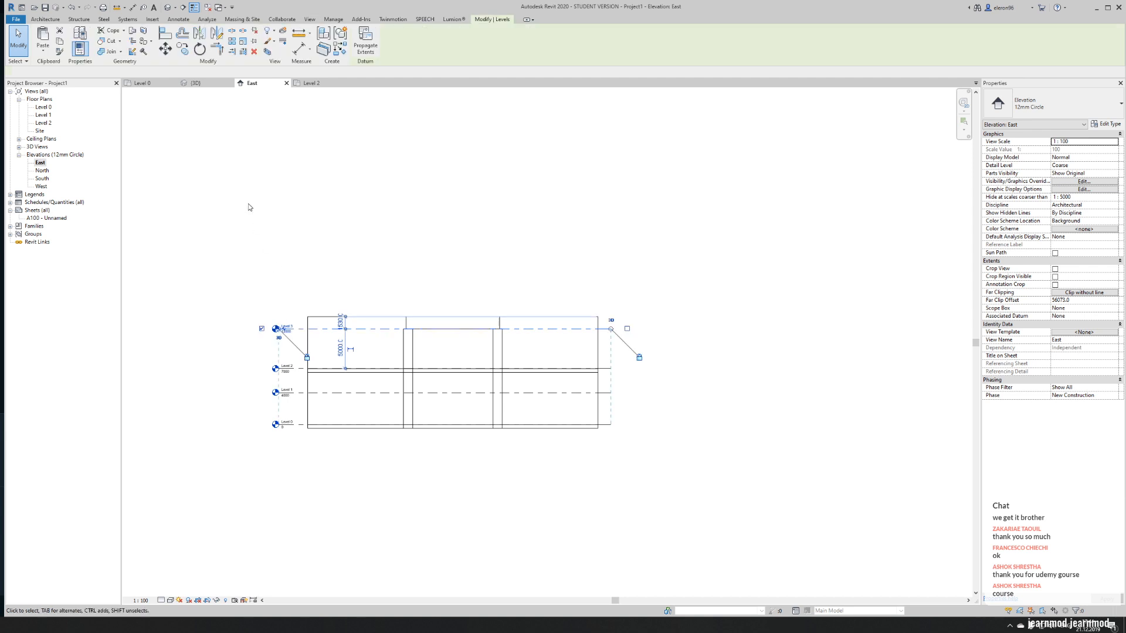
left_click(302, 370)
left_click(305, 330)
key("Escape")
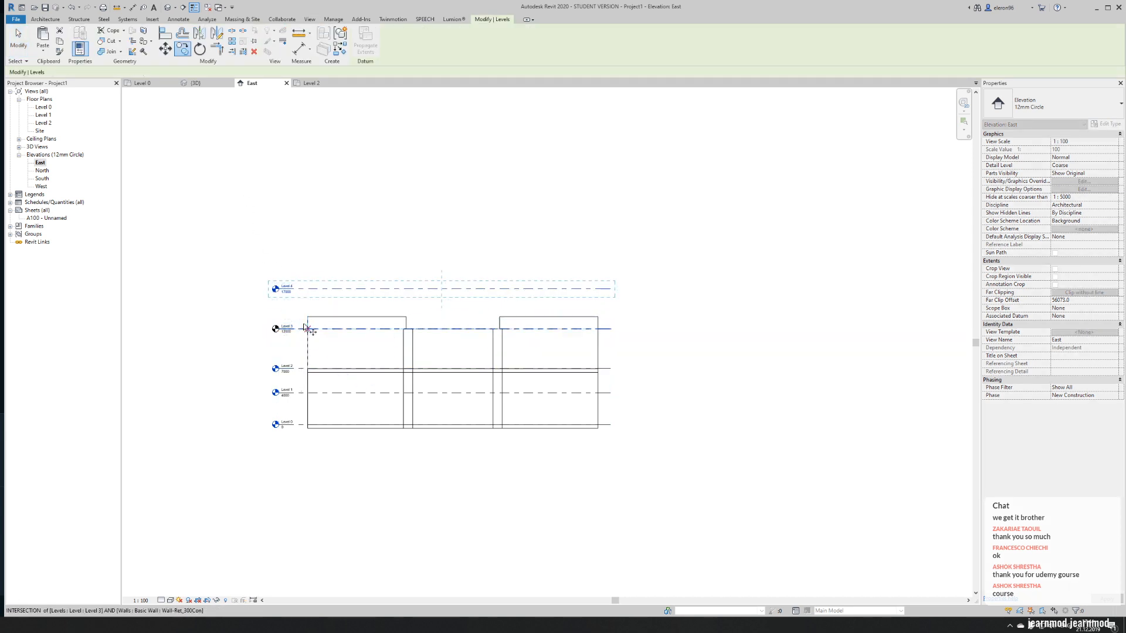
left_click(298, 329)
left_click(298, 289)
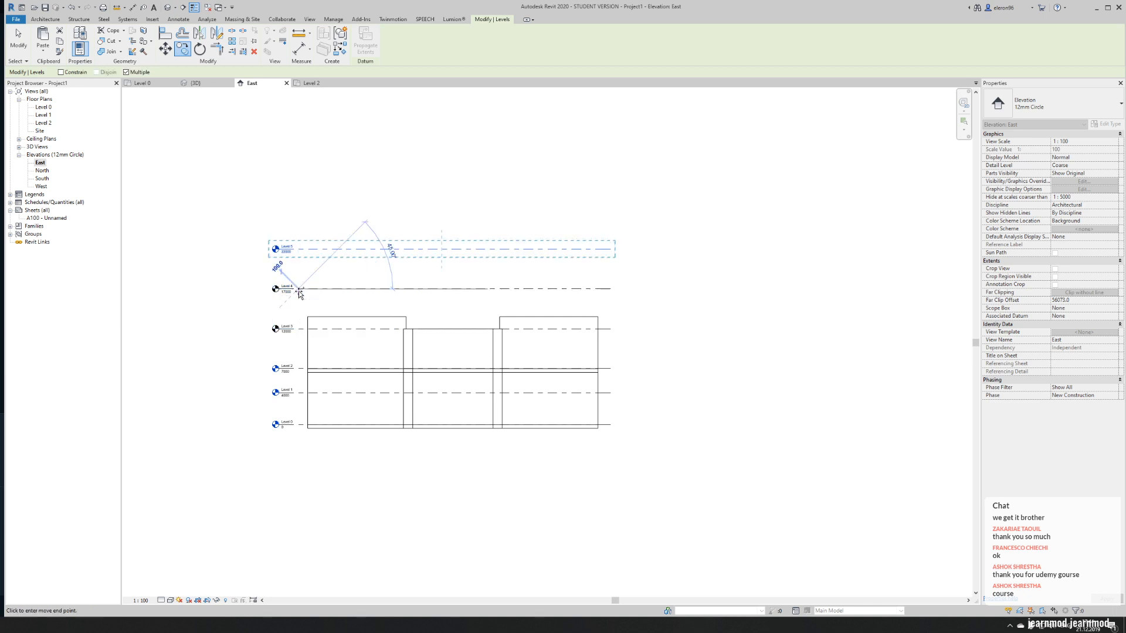
left_click(298, 249)
left_click(300, 209)
left_click(300, 210)
key("Escape")
key("Escape")
- Copy Level 7 upward by 5000 mm to add one more level above it
middle_click_drag(583, 247, 498, 286)
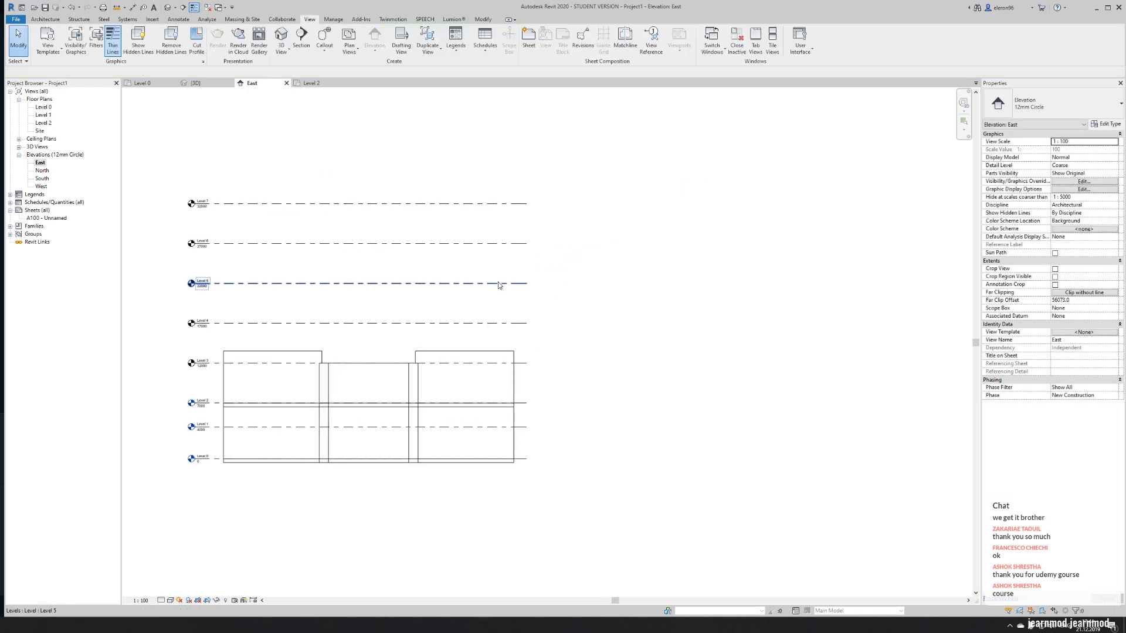
middle_click_drag(352, 244, 387, 299)
left_click(268, 259)
key("c")
key("o")
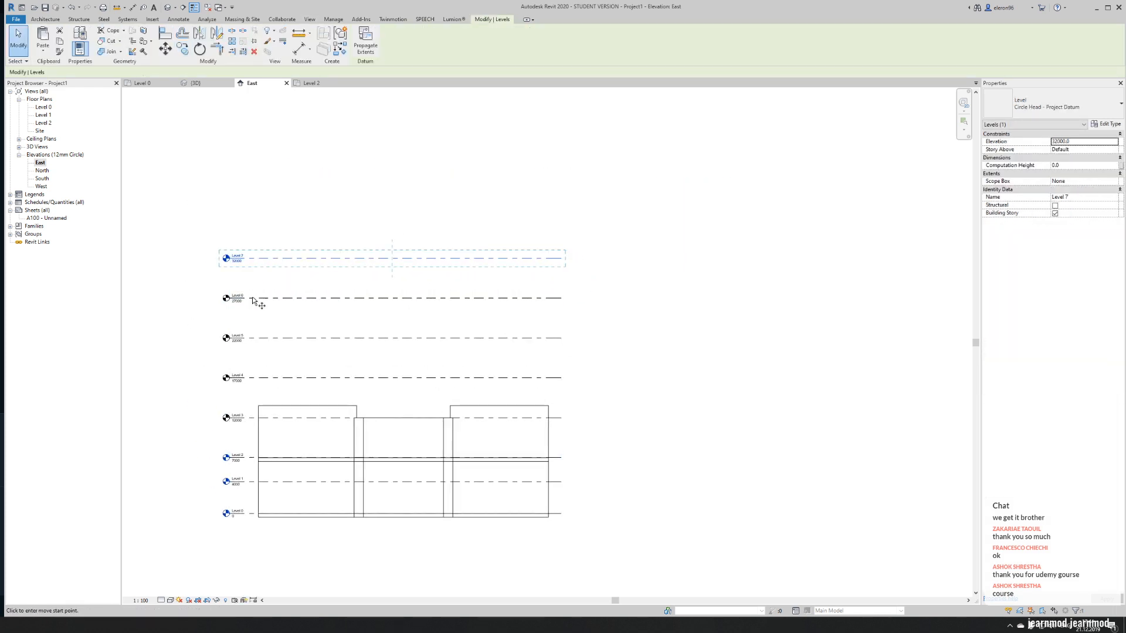
left_click(250, 299)
left_click(269, 258)
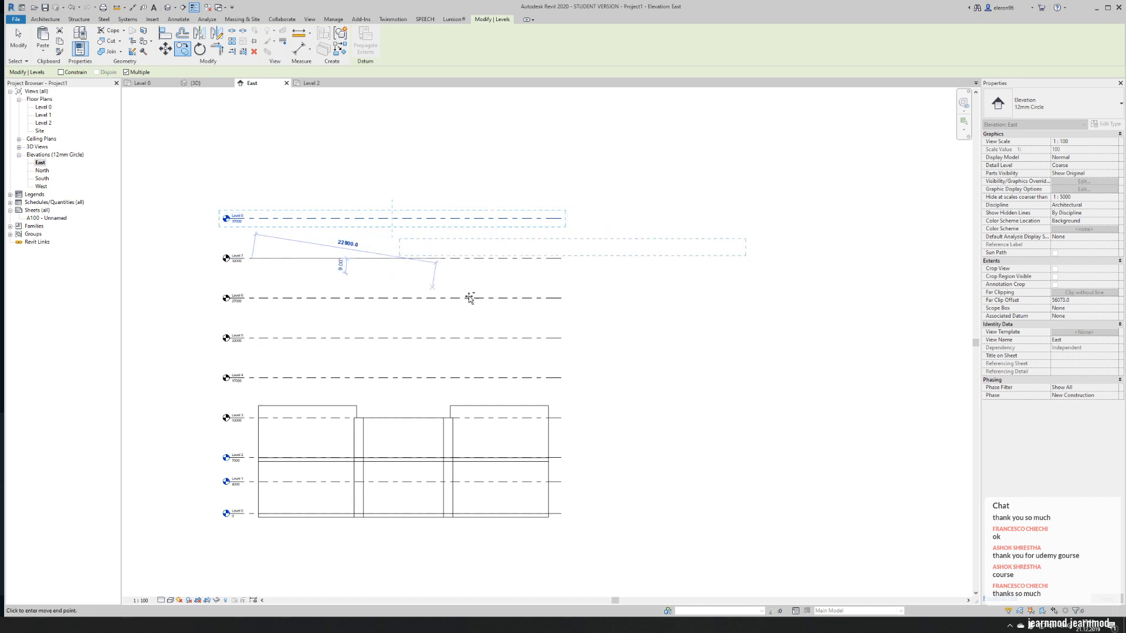
key("Escape")
key("Escape")
- Select the ten upper nave and apse walls in the 3D view and set their top constraint to Level 6
left_click(311, 85)
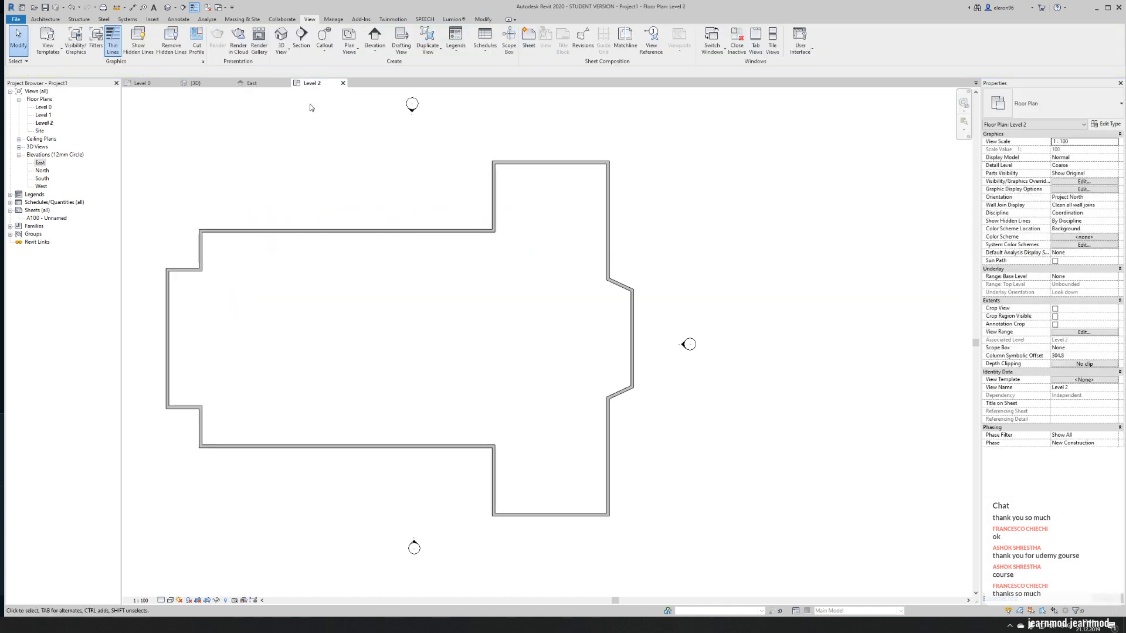
left_click(193, 83)
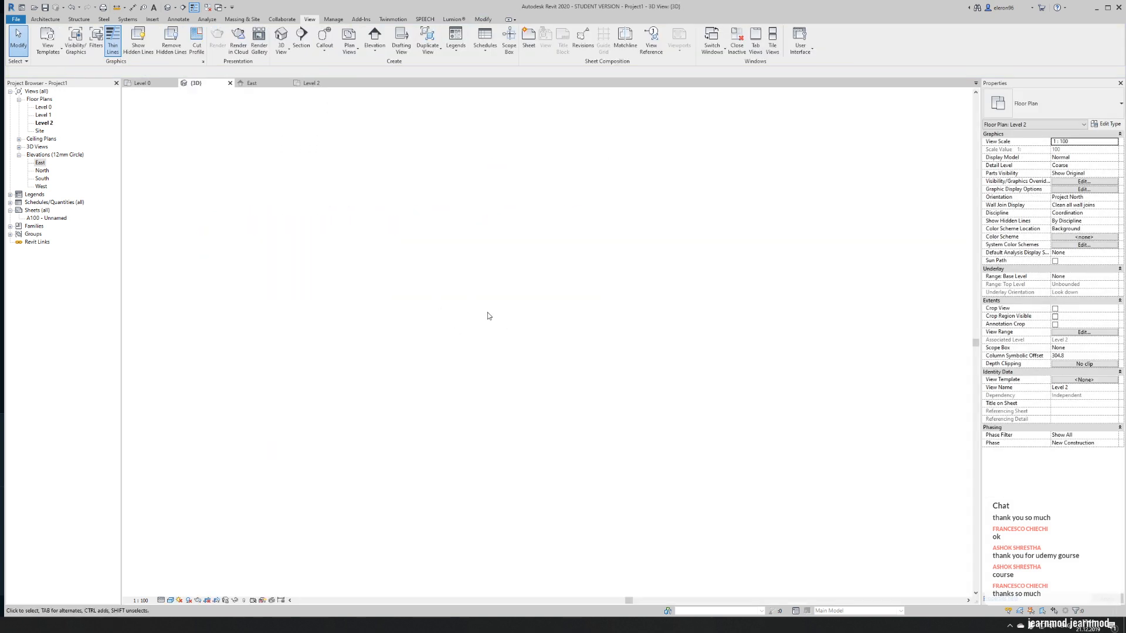
middle_click_drag(649, 335, 443, 433, "shift")
scroll(369, 313, "up", 1)
left_click(375, 320)
left_click(426, 354, "ctrl")
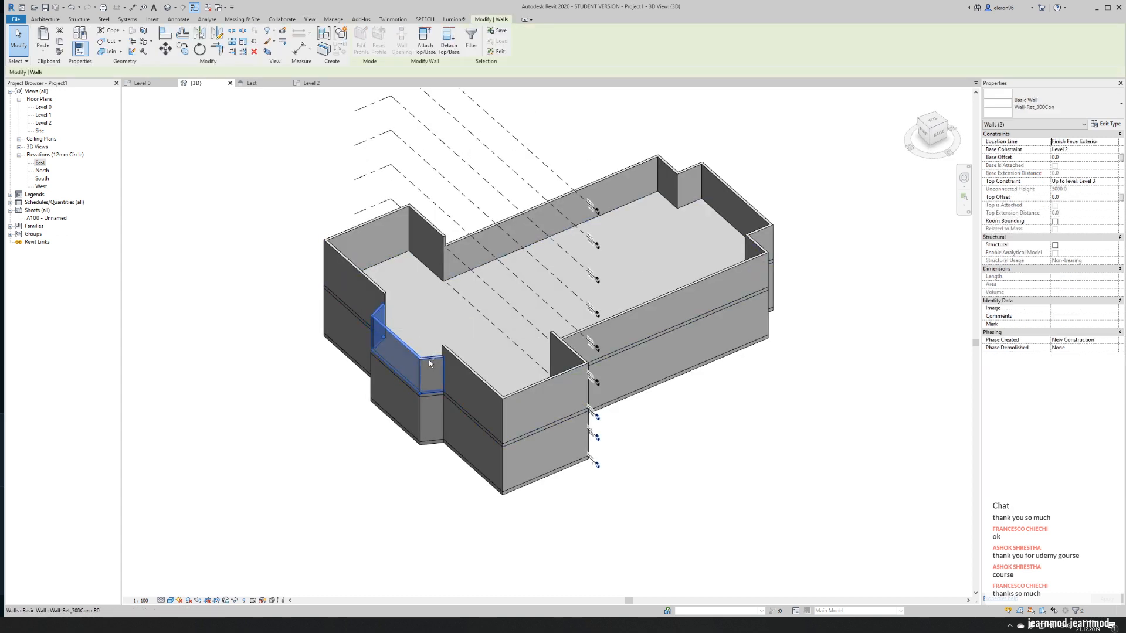
left_click(494, 234, "ctrl")
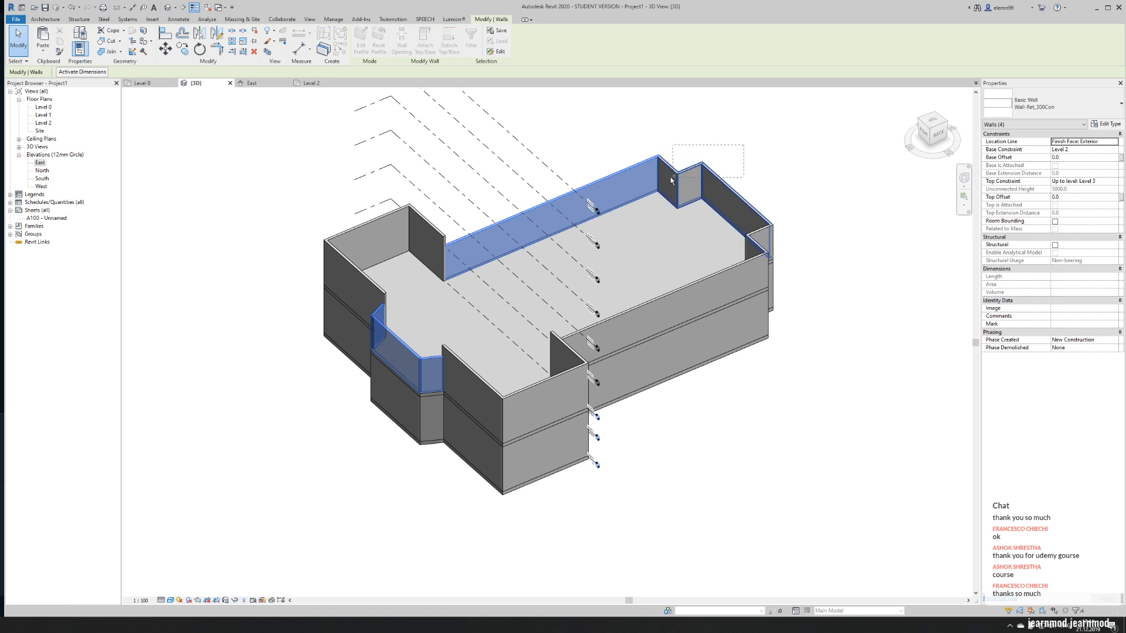
key("Tab")
left_click(760, 226, "ctrl")
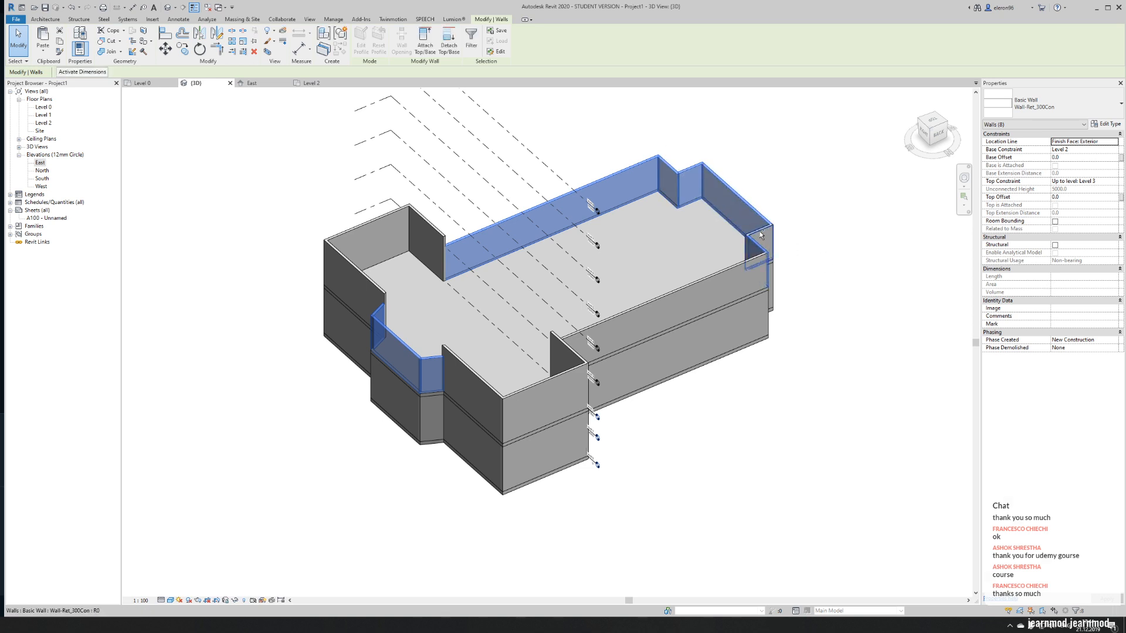
left_click(730, 270, "ctrl")
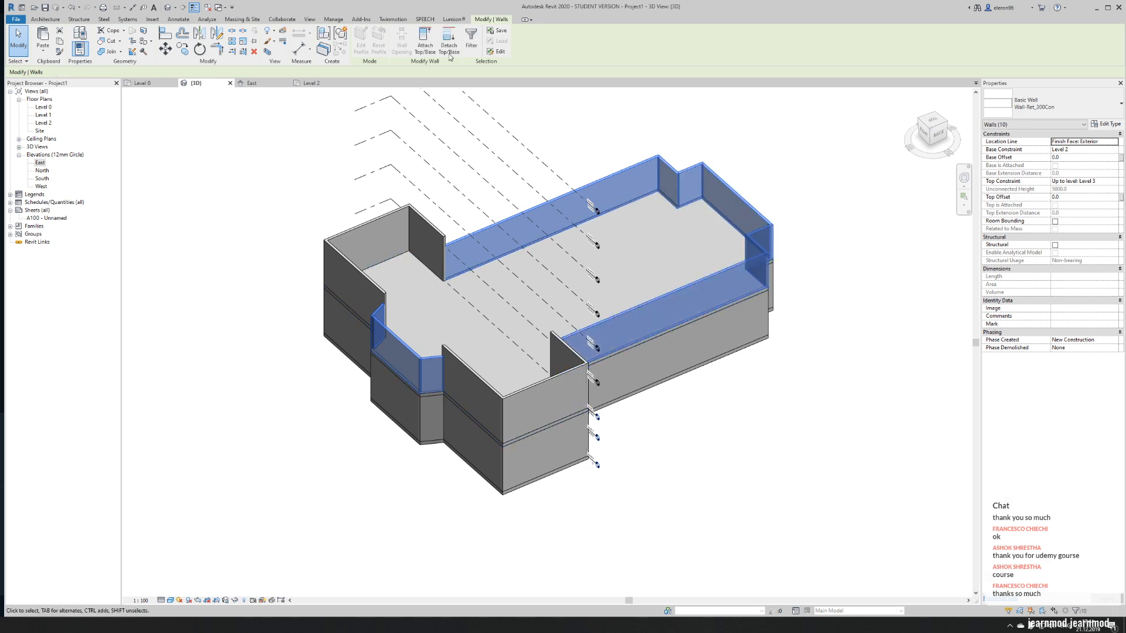
left_click(1084, 182)
left_click(1114, 181)
left_click(1096, 216)
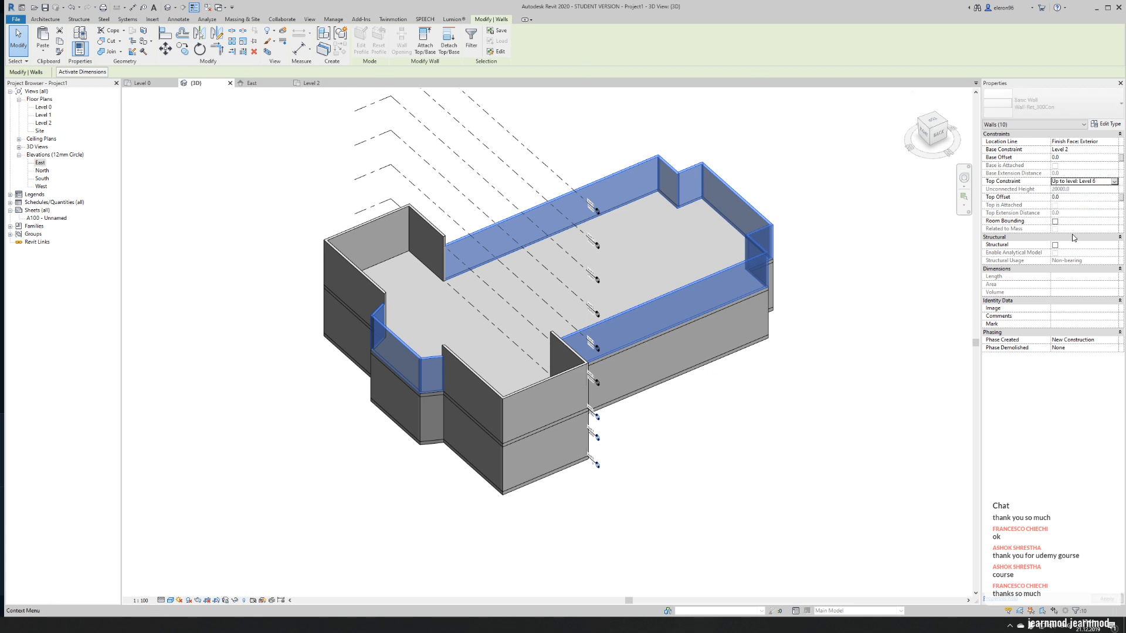
middle_click_drag(731, 417, 848, 236, "shift")
- Raise the top constraint of the selected nave and apse walls to Level 7 and inspect the building from the back
left_click(1114, 182)
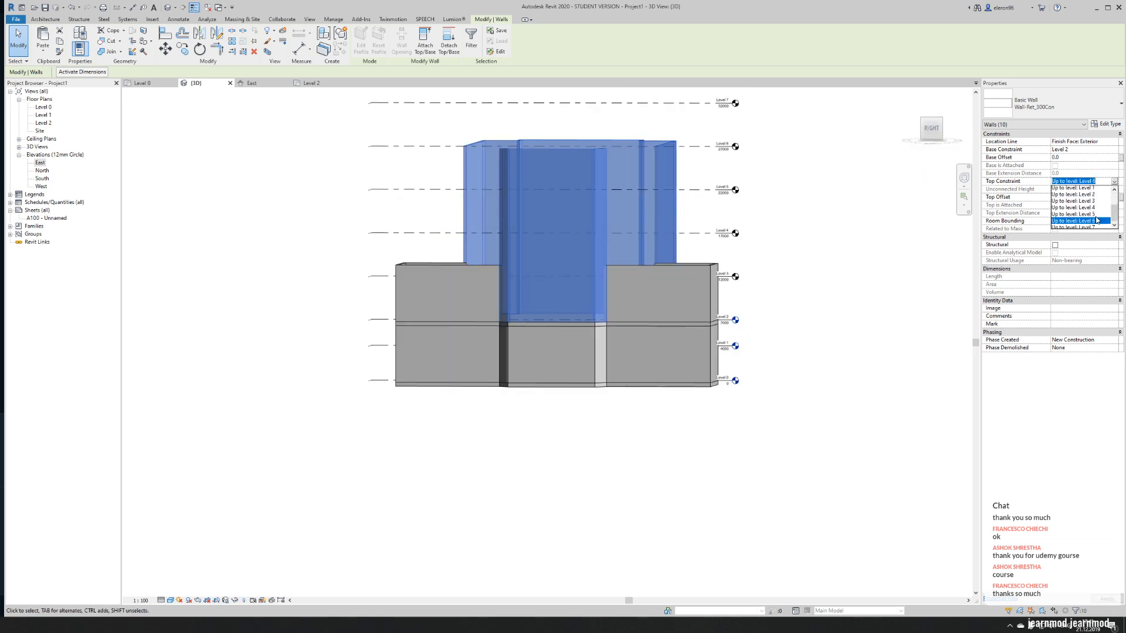
left_click(1096, 223)
middle_click_drag(835, 247, 730, 323, "shift")
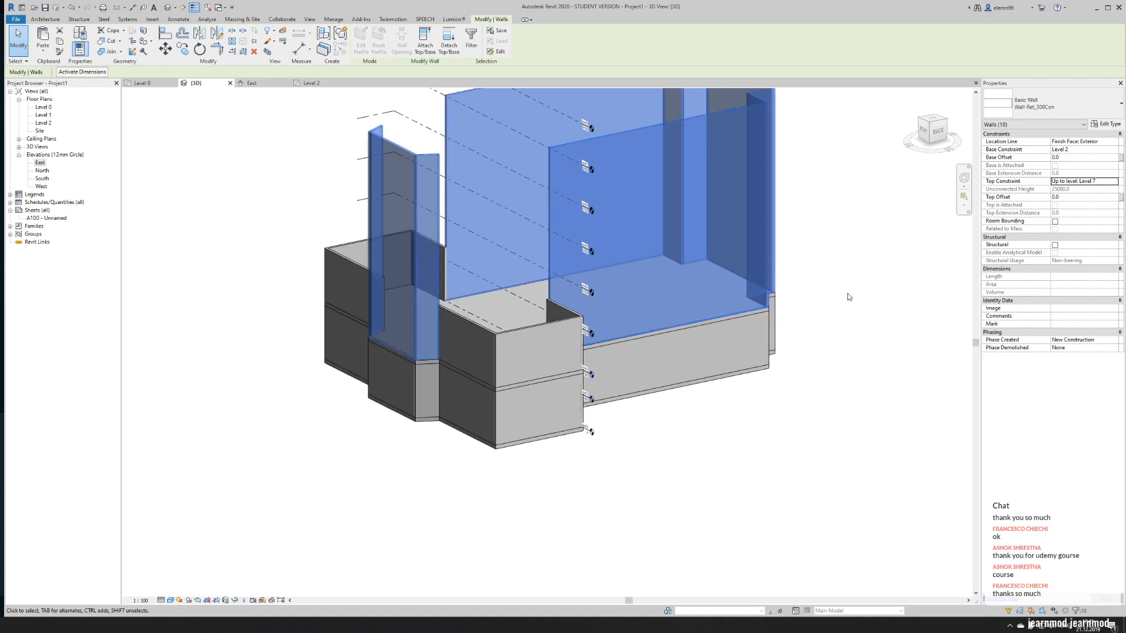
left_click(868, 287)
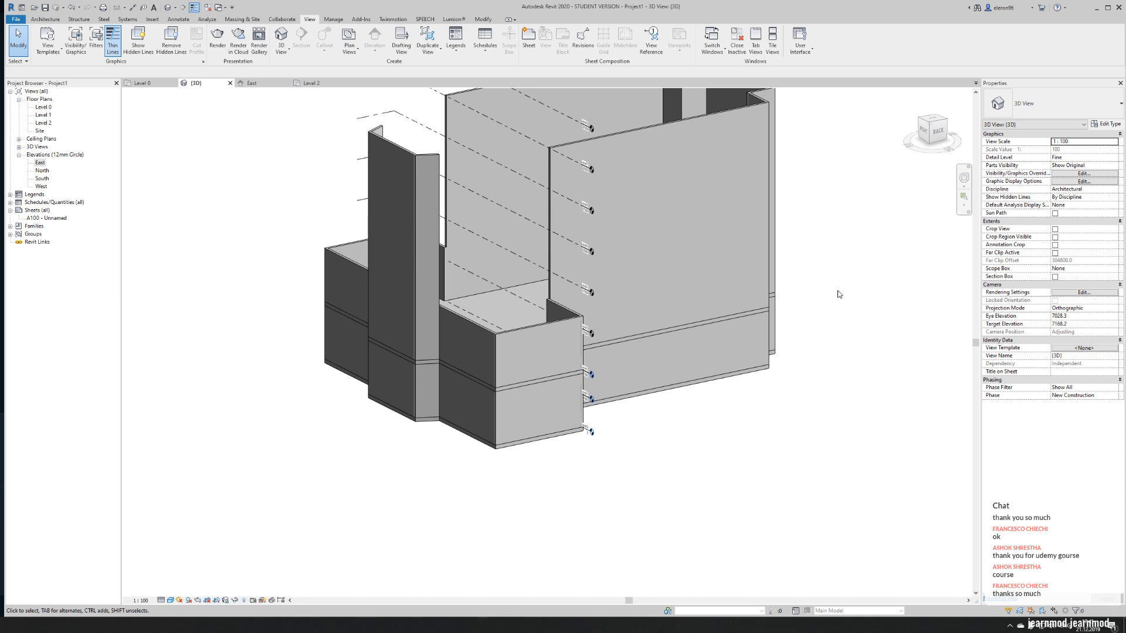
middle_click_drag(855, 301, 799, 445)
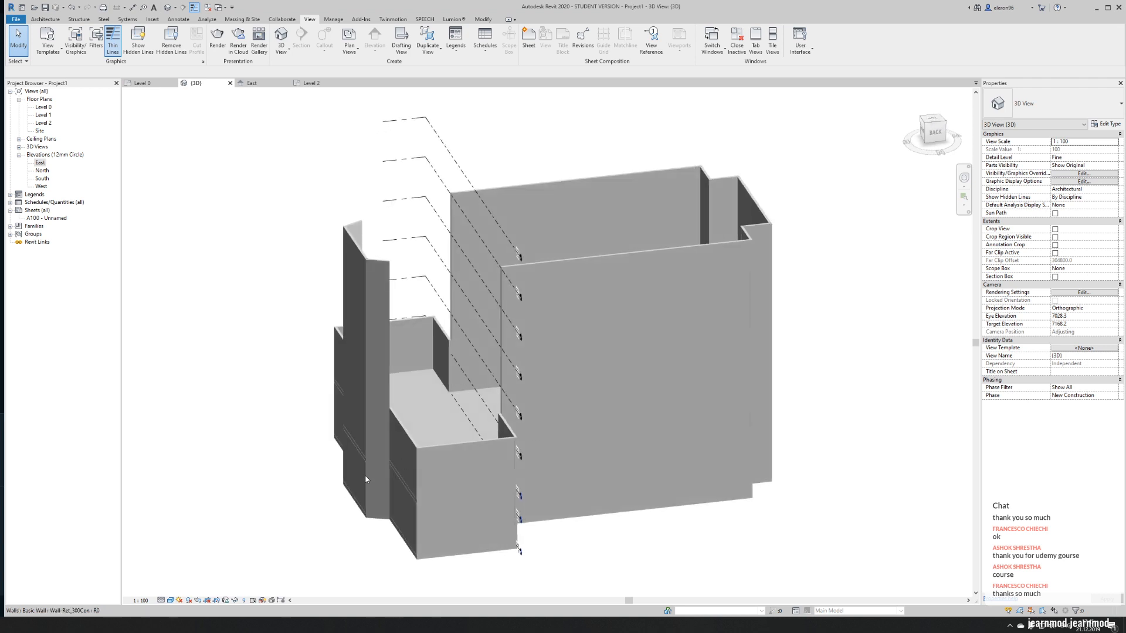
scroll(378, 473, "up", 3)
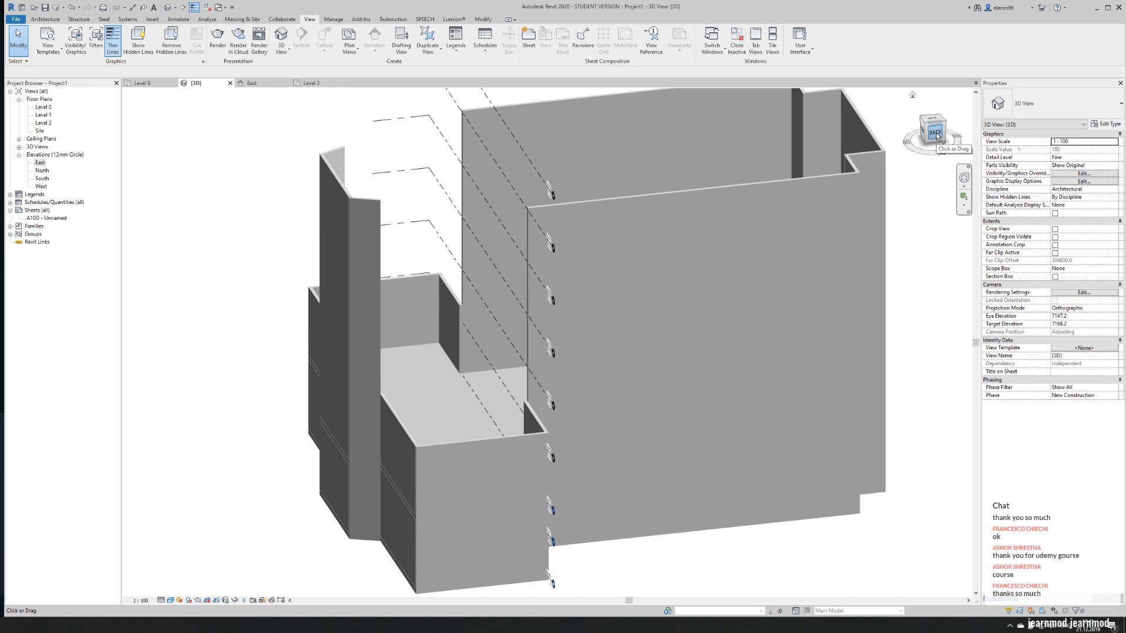
left_click(935, 134)
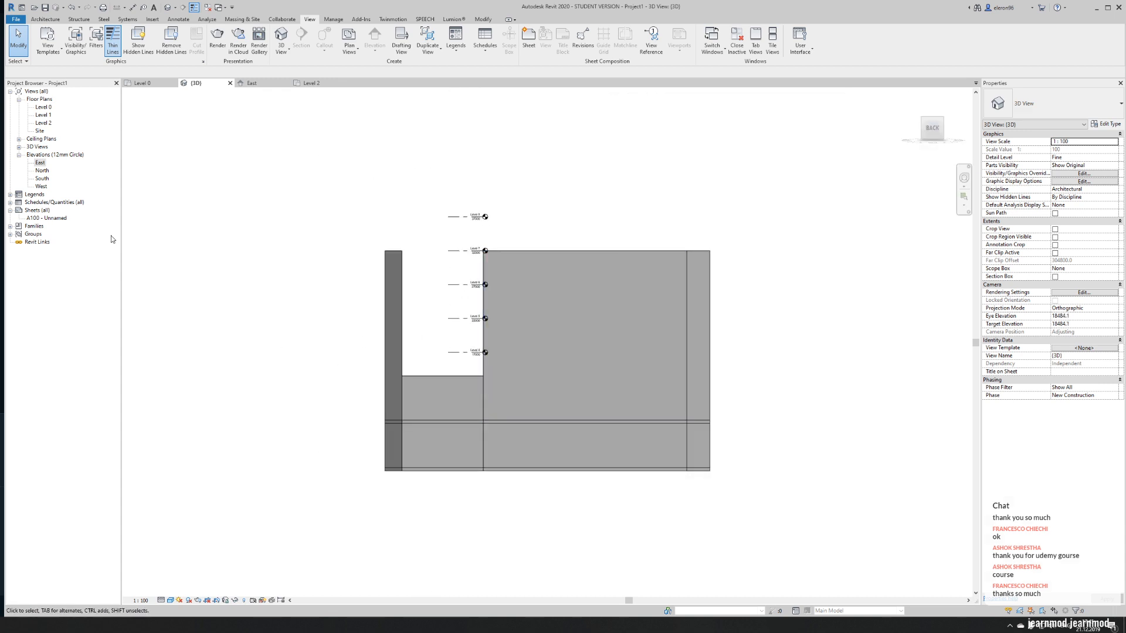
- Start a Roof by Extrusion in the North elevation, using the transept wing's end wall as work plane, with reference level Level 3 and offset 0
left_click(42, 171)
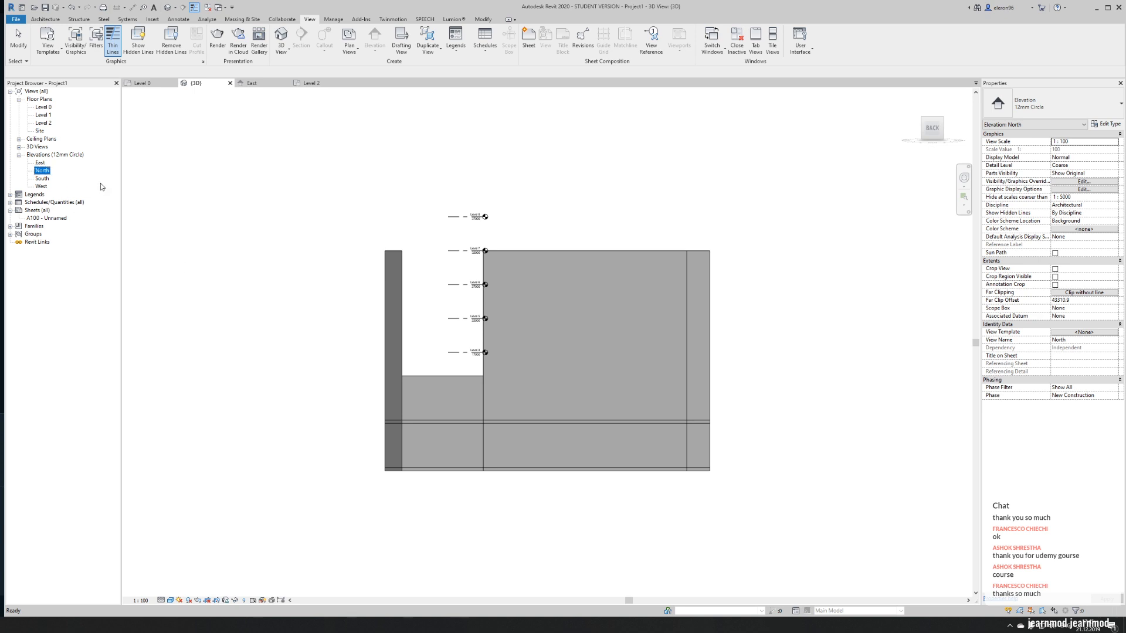
double_click(42, 170)
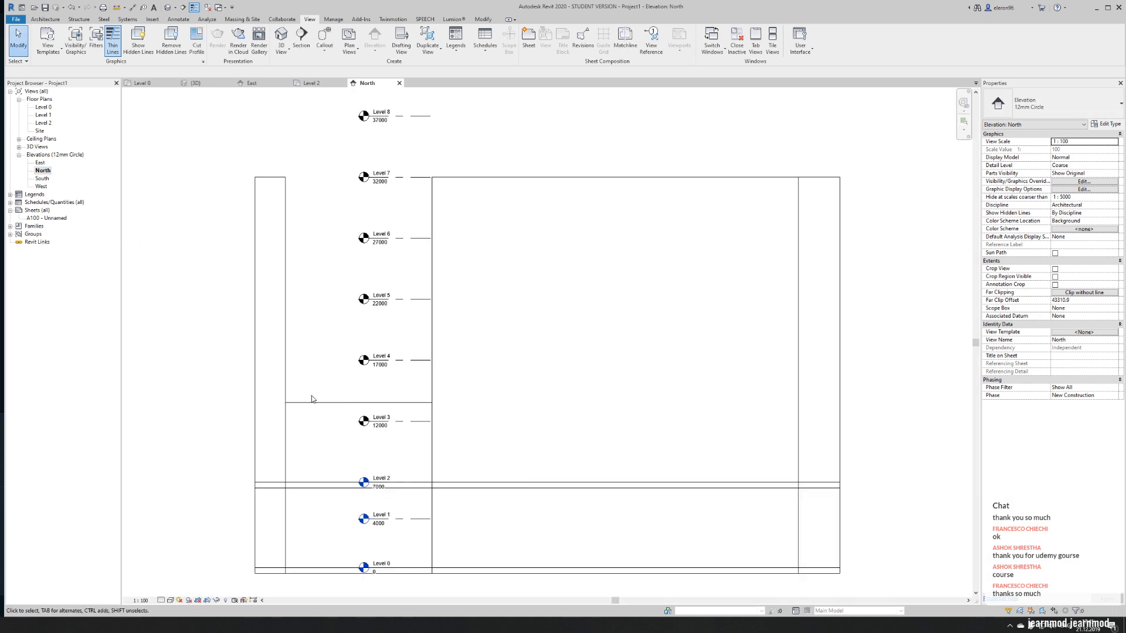
left_click(45, 19)
left_click(168, 48)
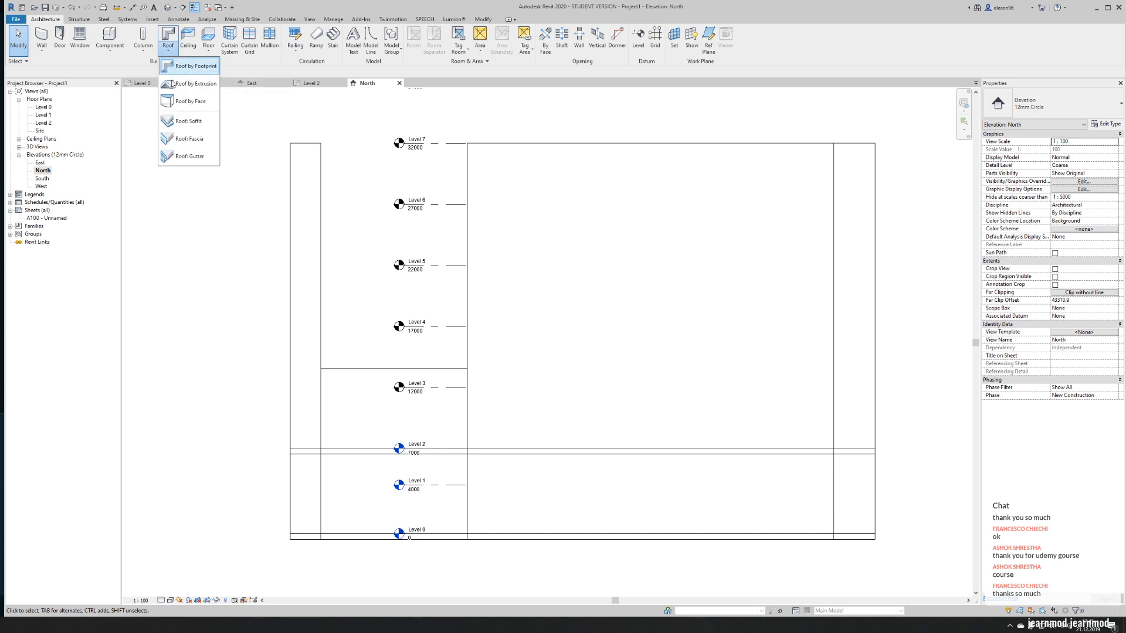
left_click(189, 84)
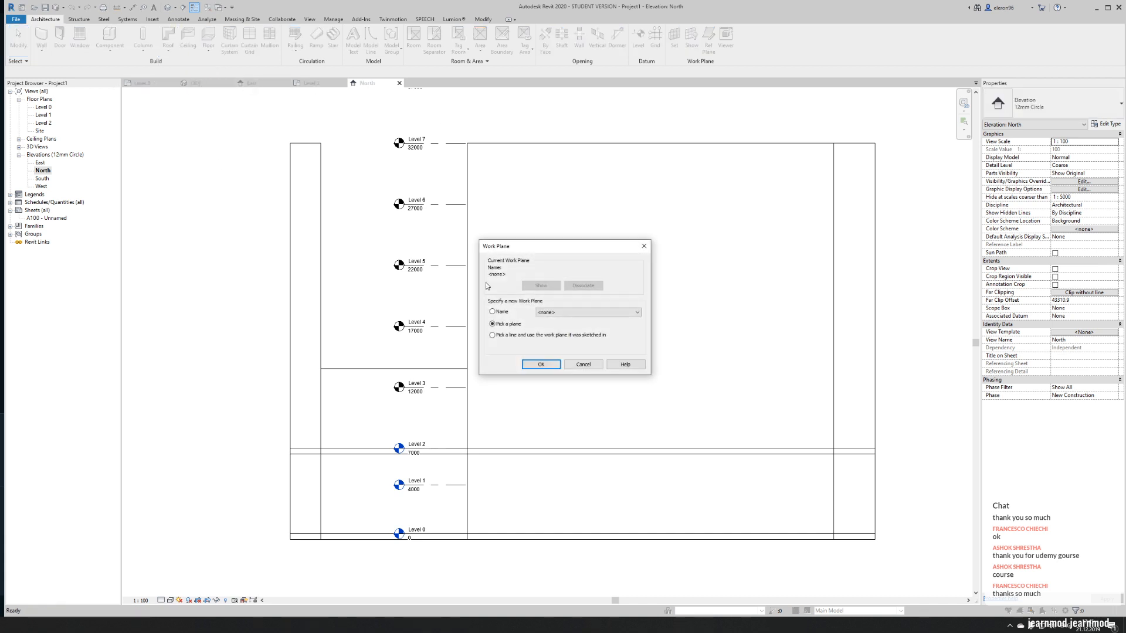
left_click(559, 314)
left_click(558, 321)
left_click(541, 364)
left_click(364, 389)
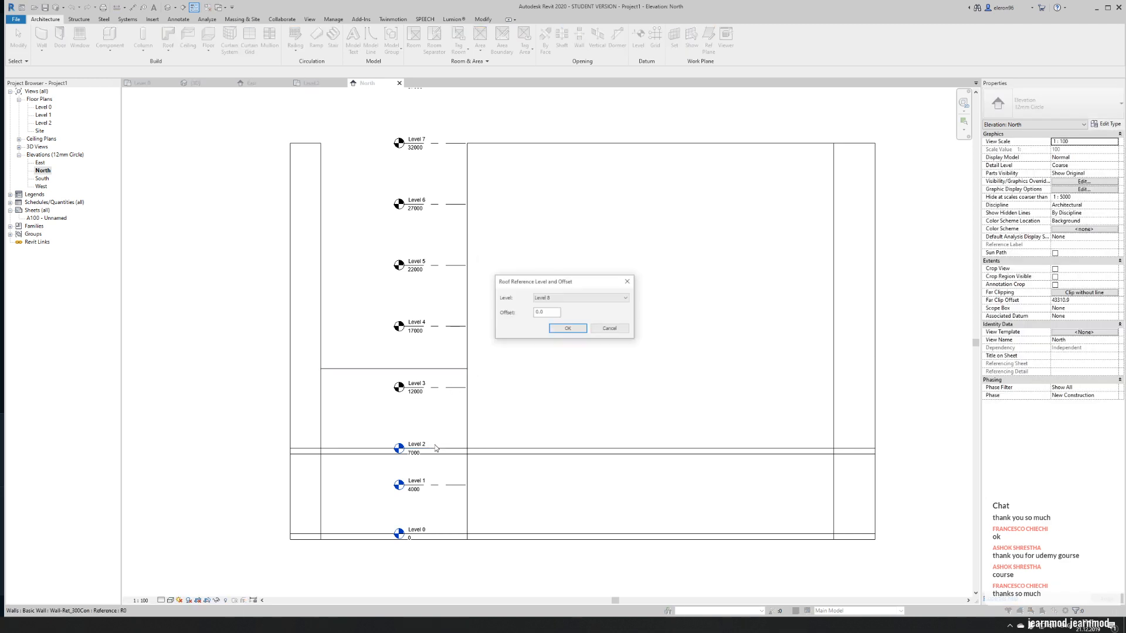
left_click(556, 300)
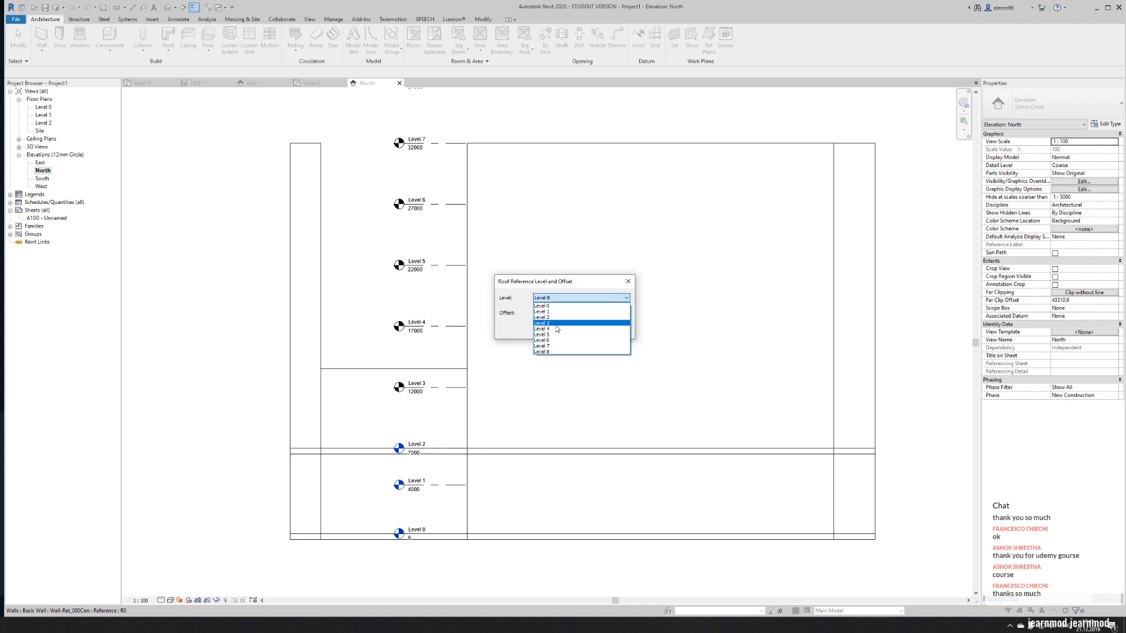
left_click(556, 324)
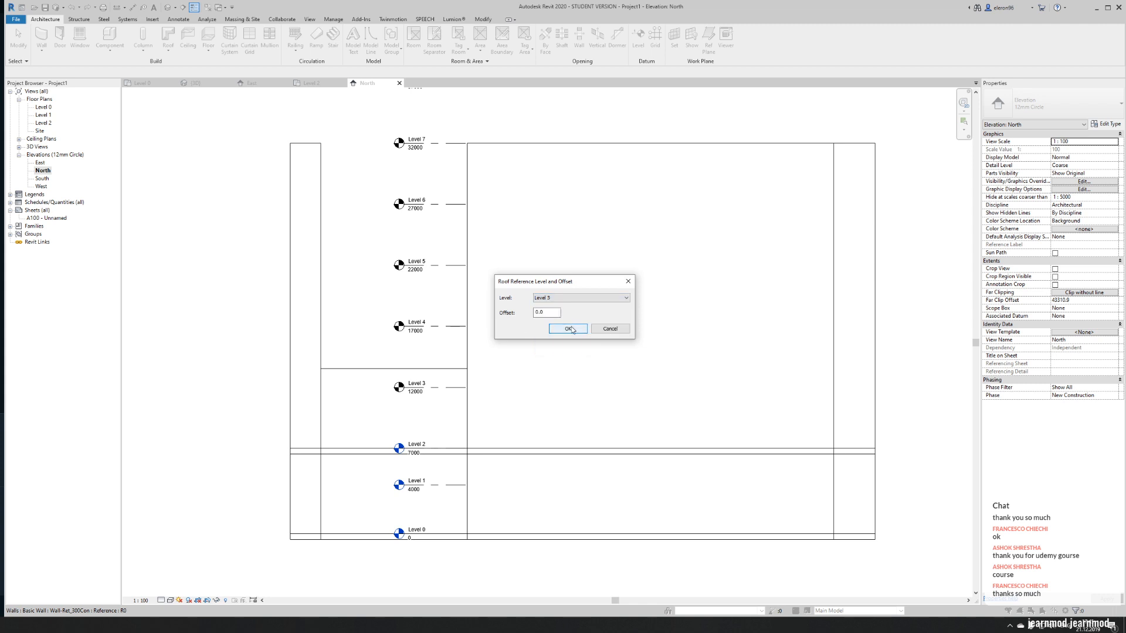
left_click(574, 328)
- Sketch a two-line gable profile between the transept wing's side edges, peaking at the end wall's top edge, and finish the extruded roof
scroll(444, 384, "up", 3)
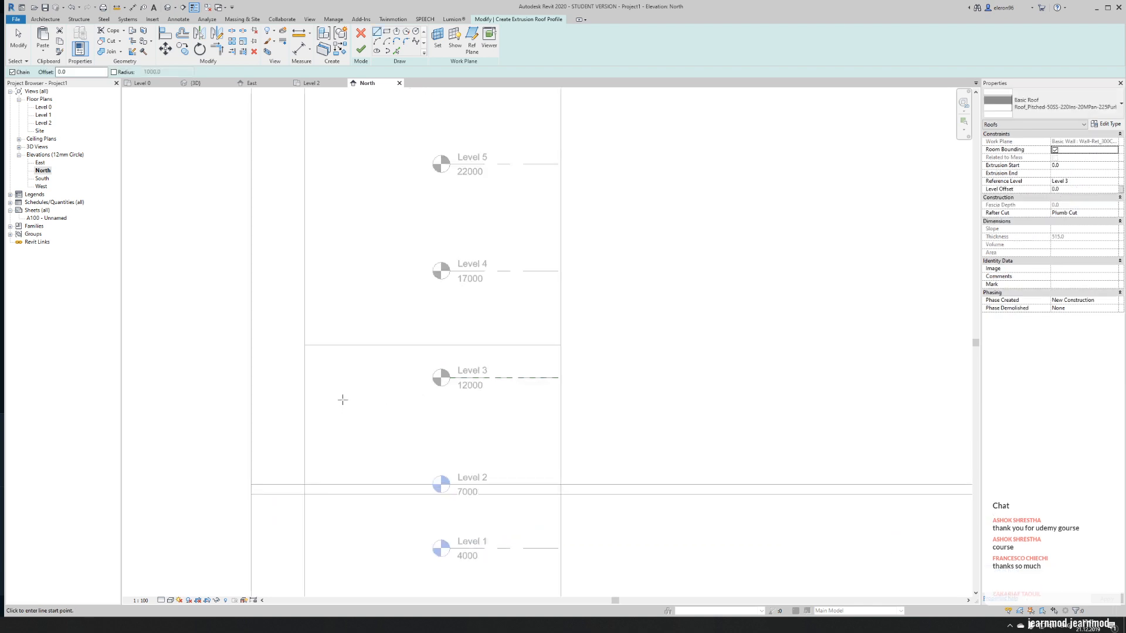
left_click(305, 407)
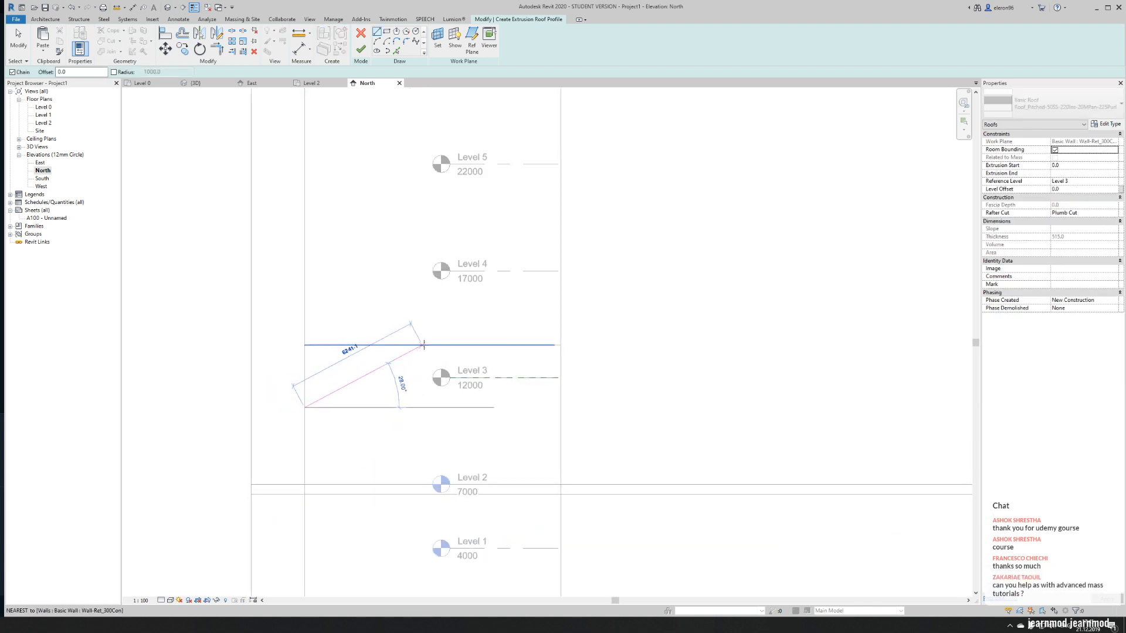
left_click(430, 346)
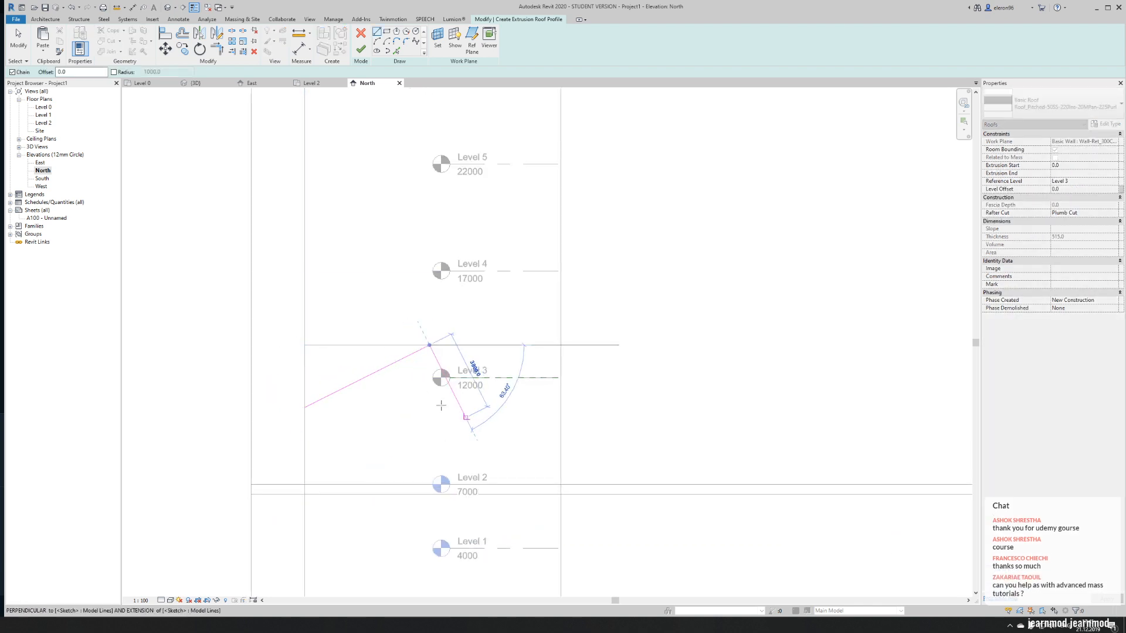
left_click(561, 414)
key("Escape")
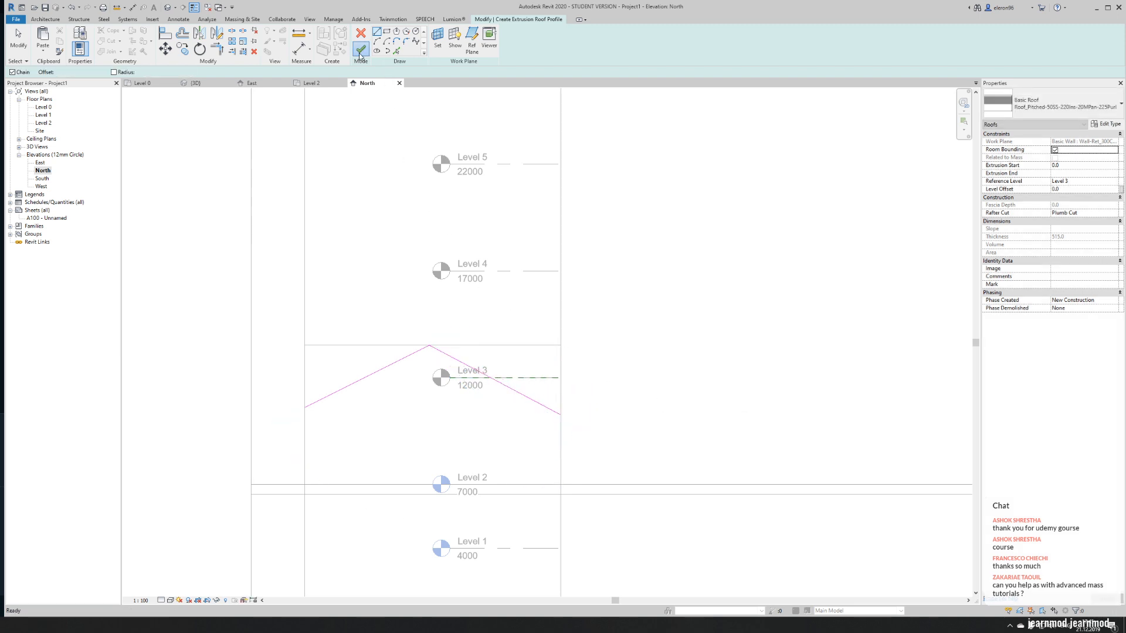
left_click(360, 51)
scroll(418, 330, "down", 4)
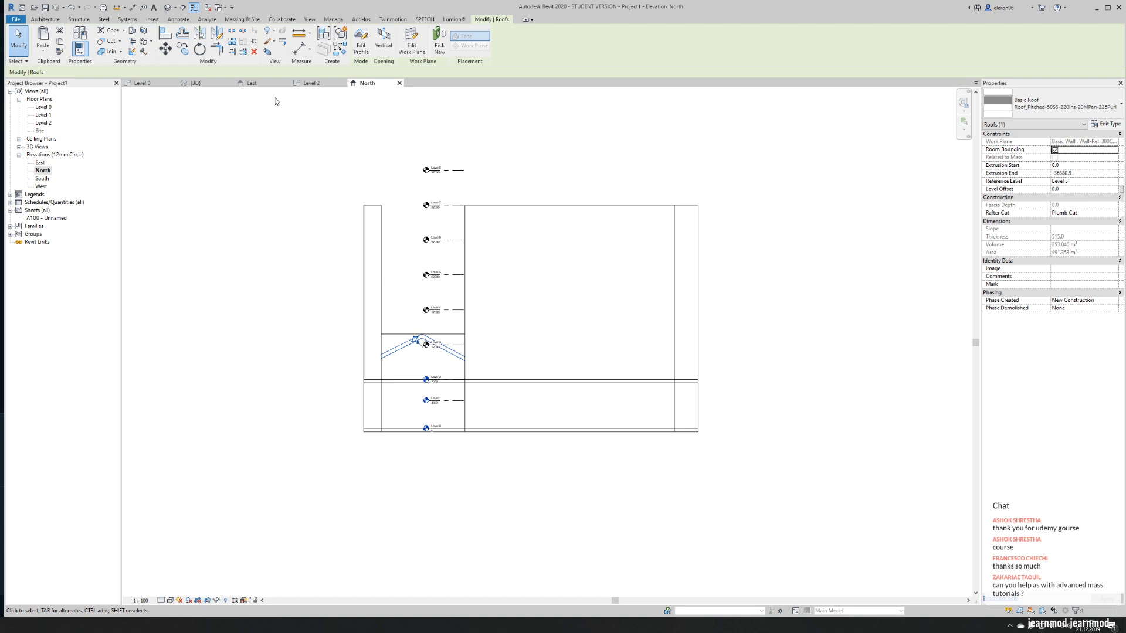
- In the 3D view, attach the tops of the upper walls at the transept's near end to the new pitched roof
left_click(191, 83)
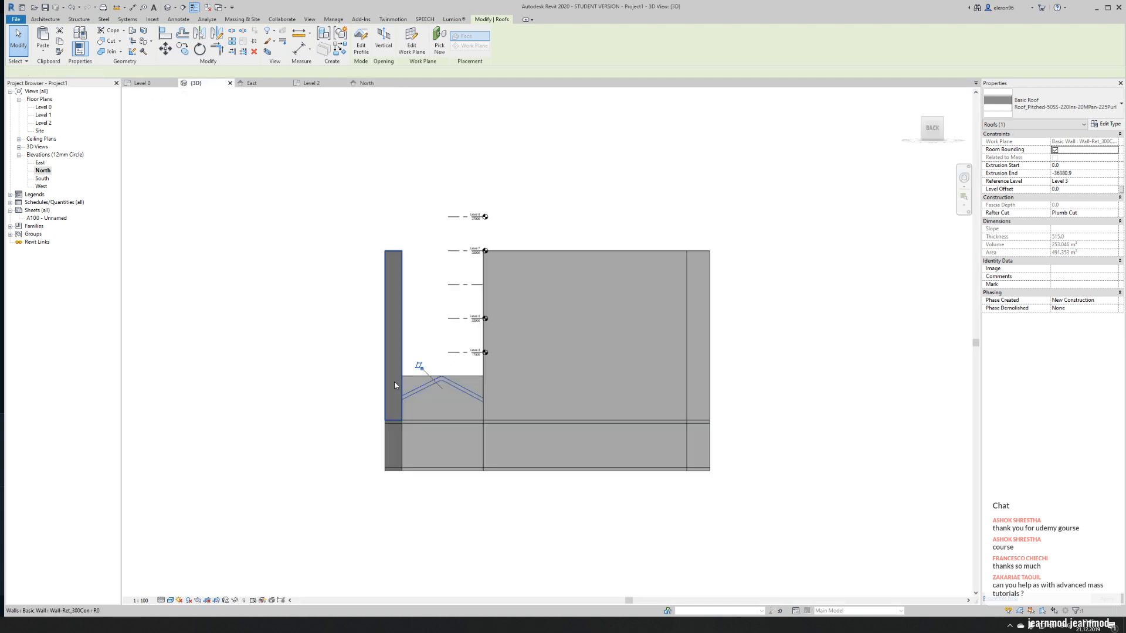
middle_click_drag(411, 372, 524, 491, "shift")
scroll(519, 442, "up", 3)
key("Escape")
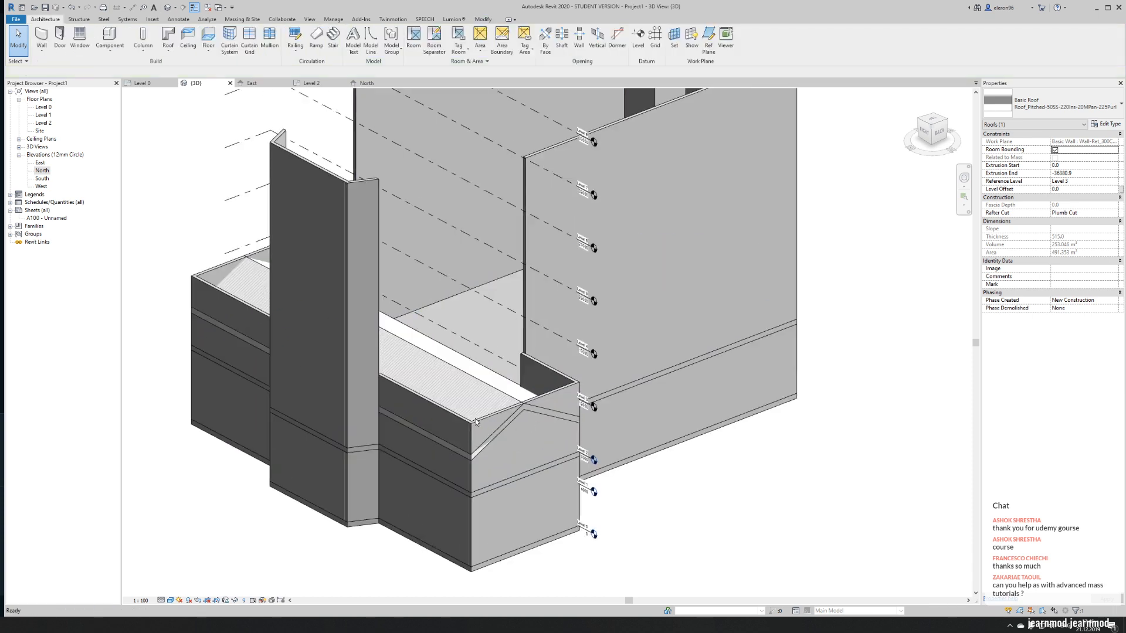
key("Tab")
left_click(522, 403)
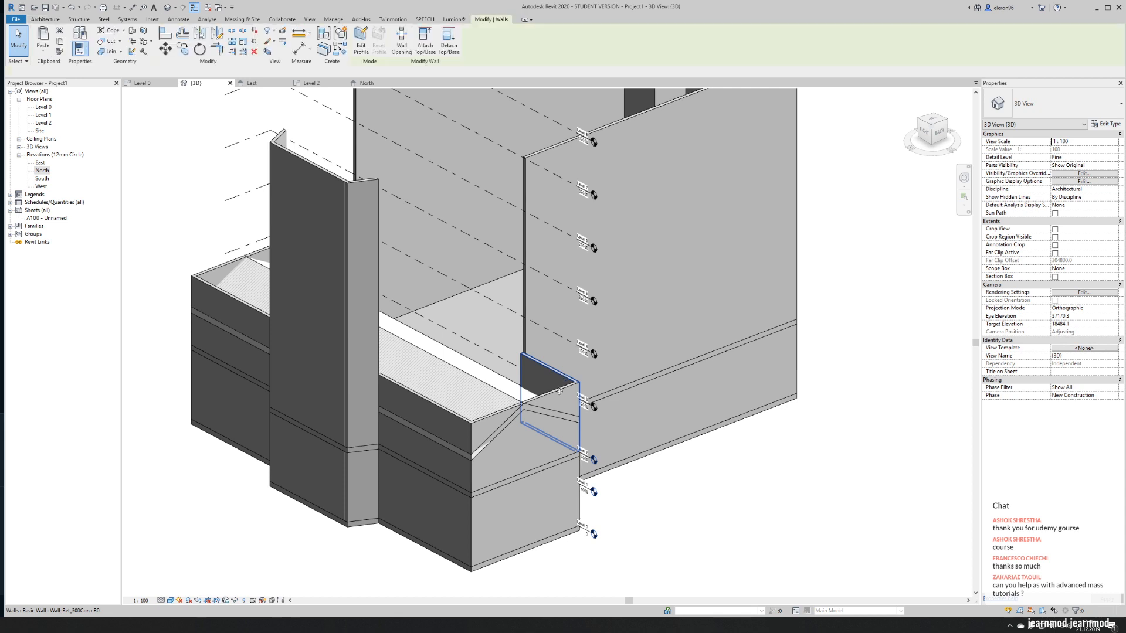
left_click(521, 402, "ctrl")
left_click(426, 404, "ctrl")
left_click(431, 48)
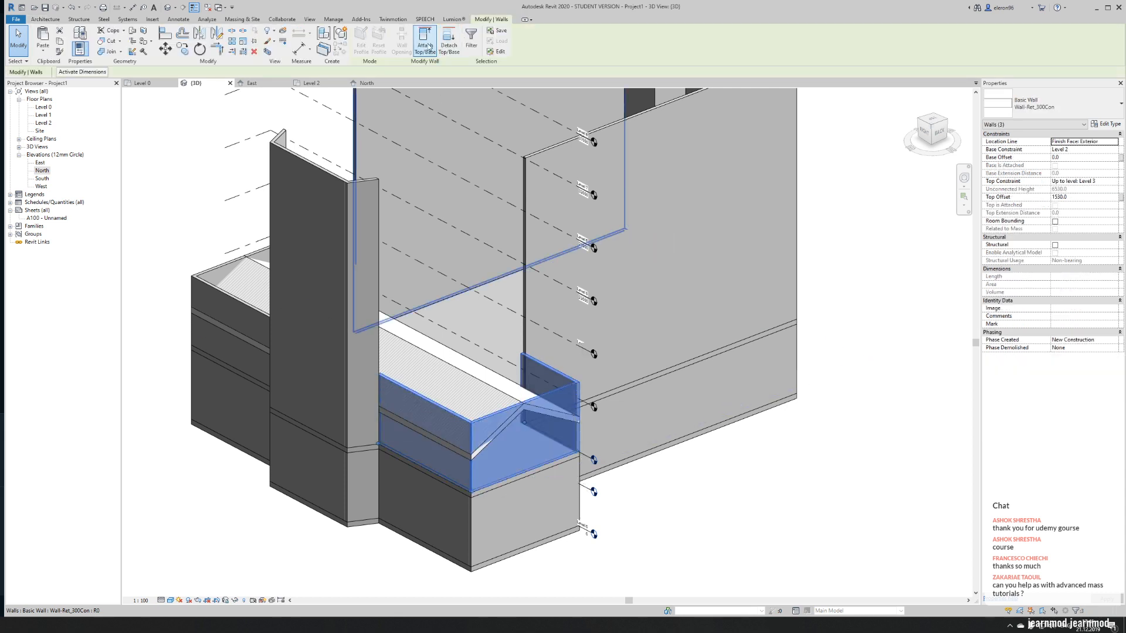
left_click(435, 381)
key("Escape")
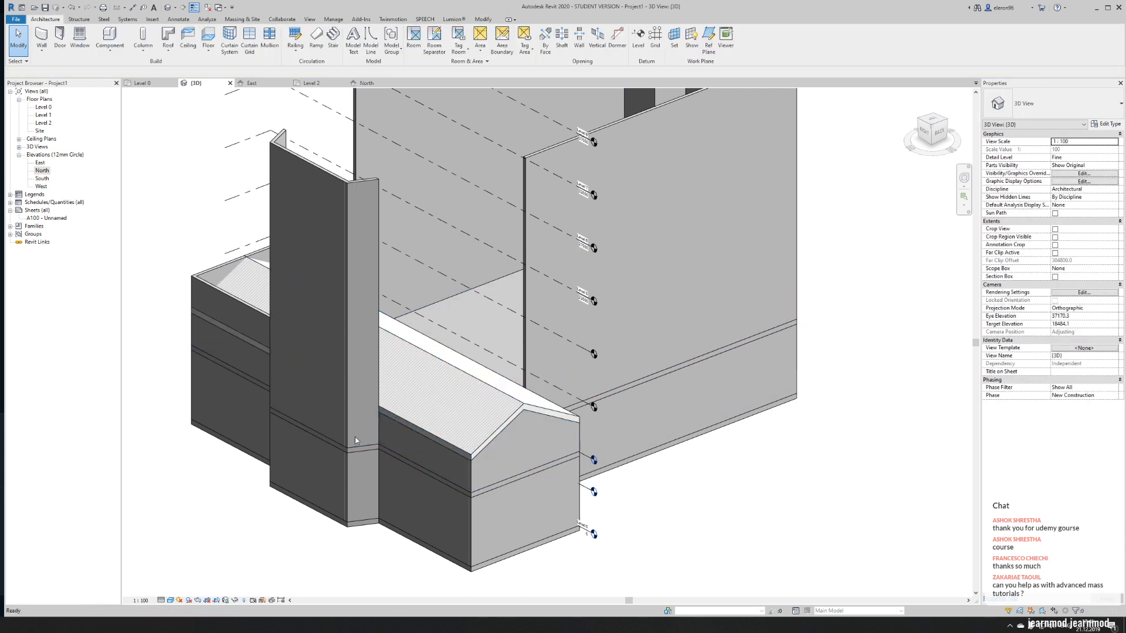
- Attach the tops of the three upper walls at the transept's opposite end to the same pitched roof
middle_click_drag(442, 438, 575, 444, "shift")
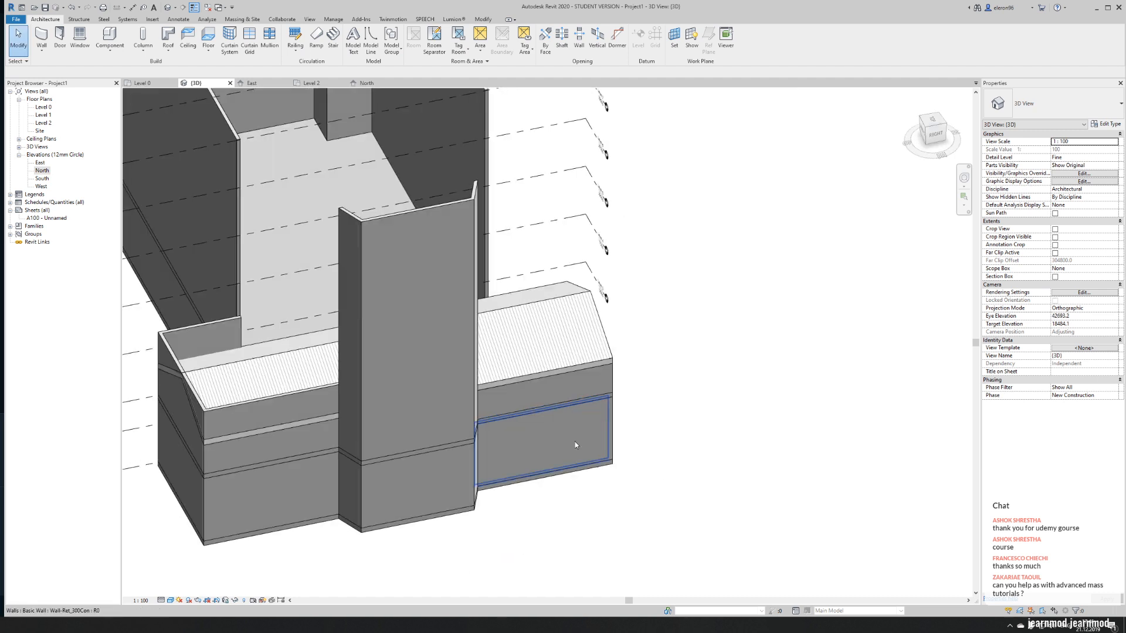
left_click(248, 410)
left_click(193, 328, "ctrl")
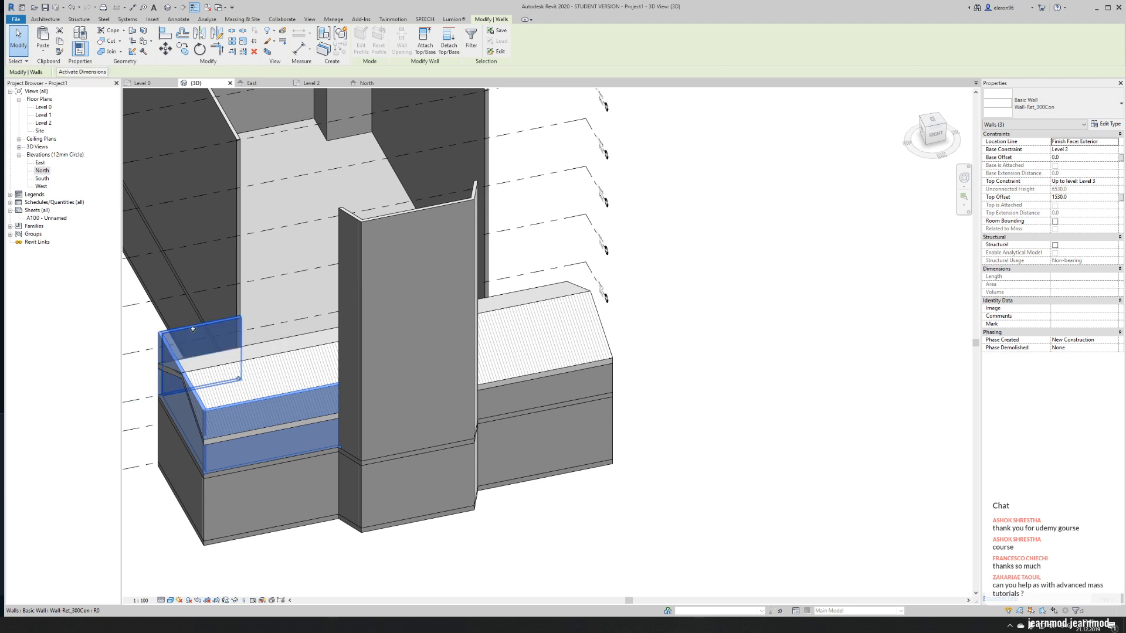
left_click(417, 42)
left_click(307, 369)
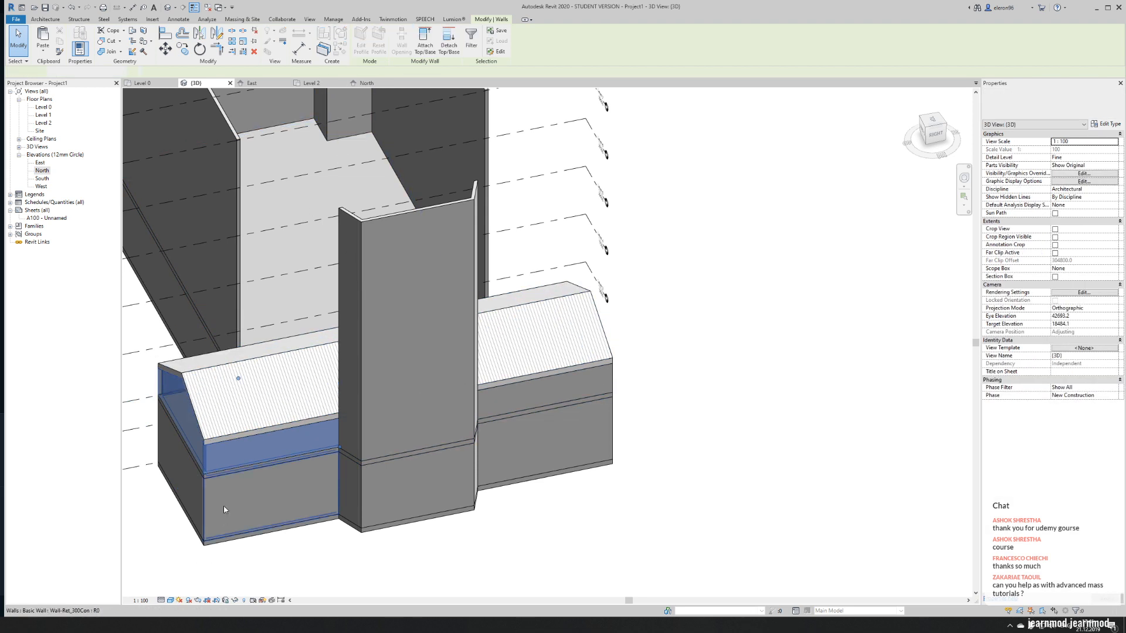
left_click(277, 552)
scroll(628, 406, "down", 3)
middle_click_drag(661, 417, 509, 403, "shift")
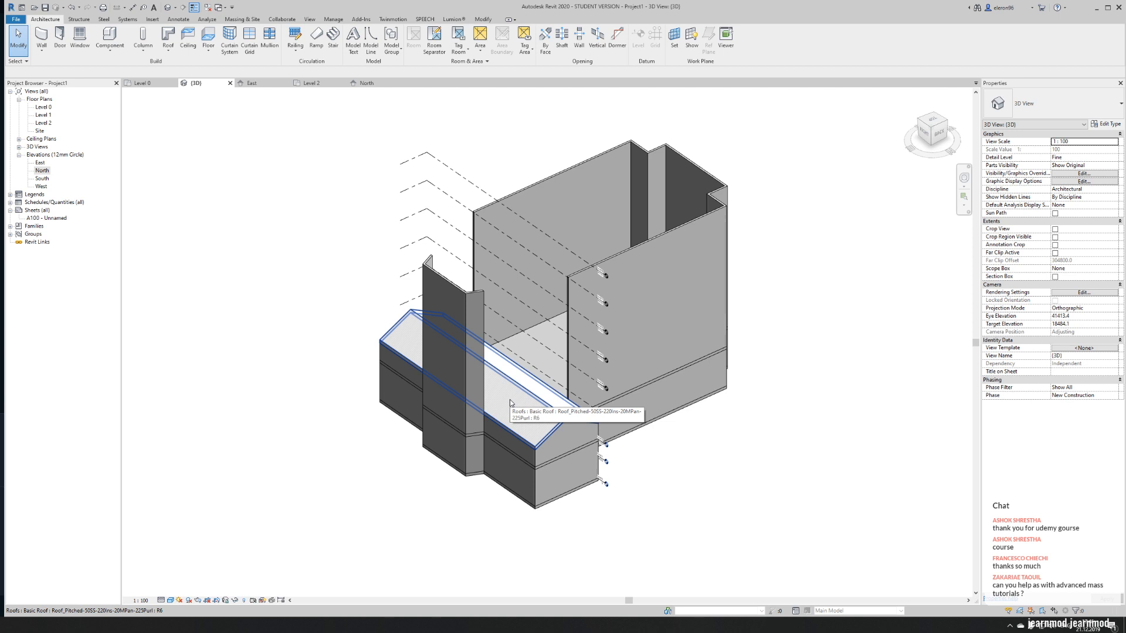
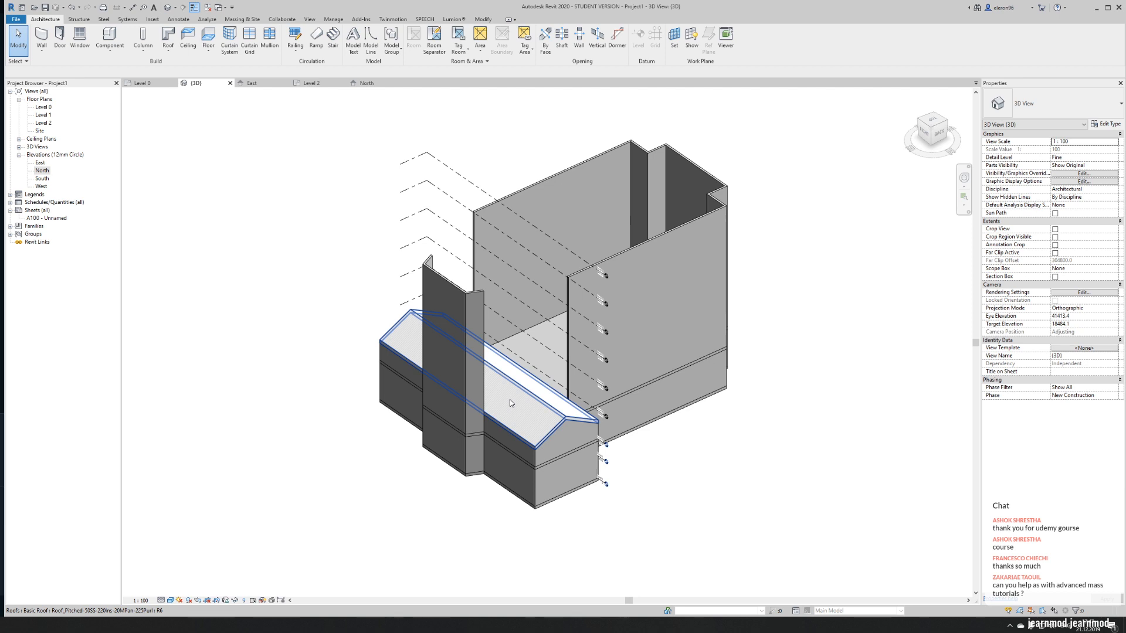
- Switch to the Assassin's Creed window and examine the reference church's steep side roof, its slope and its eaves
middle_click_drag(495, 394, 332, 395)
scroll(332, 395, "up", 5)
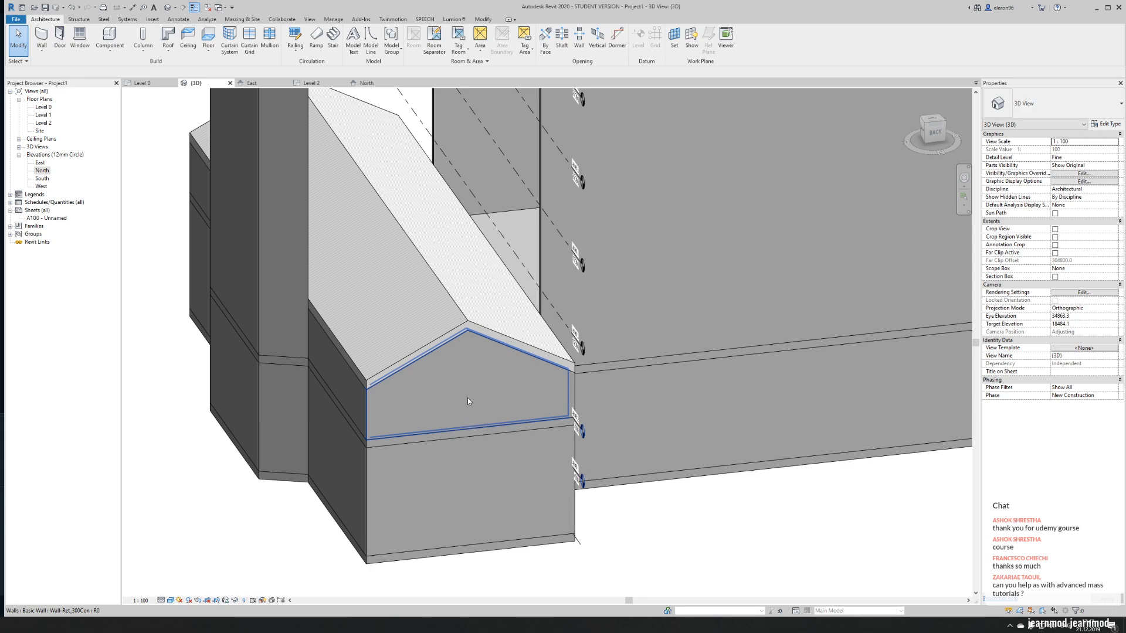
key("alt+Tab")
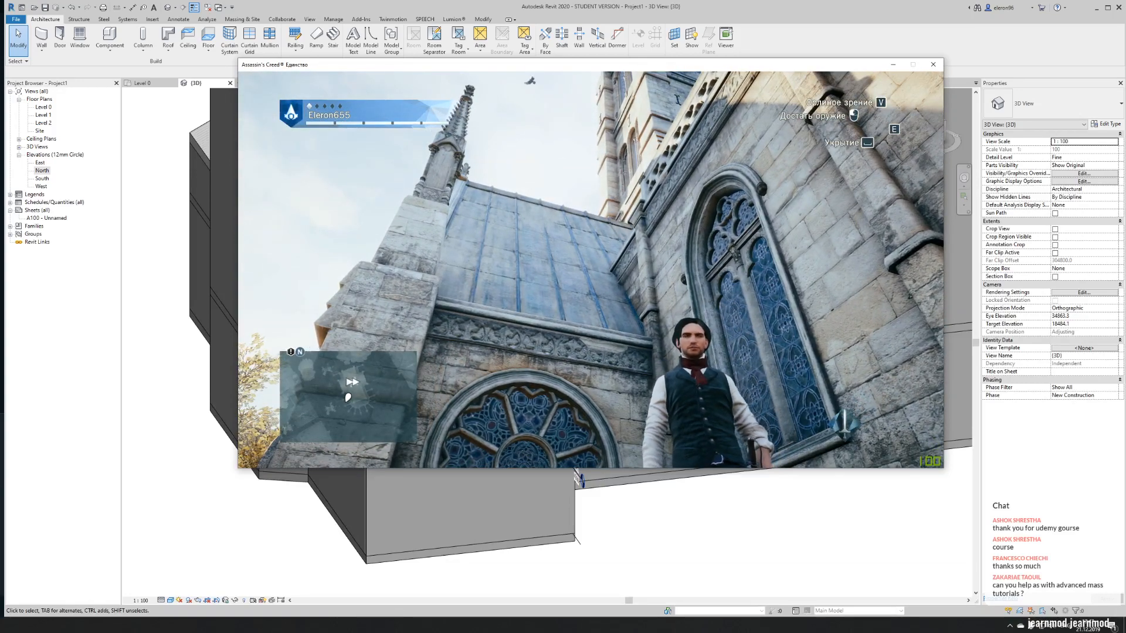
key("d")
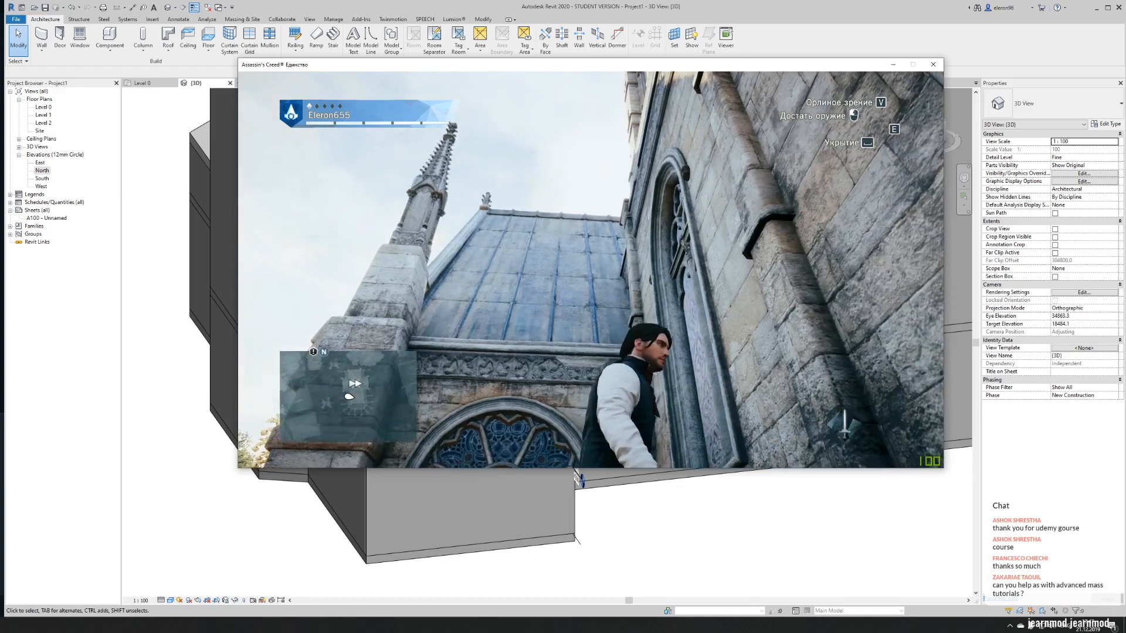
key("a")
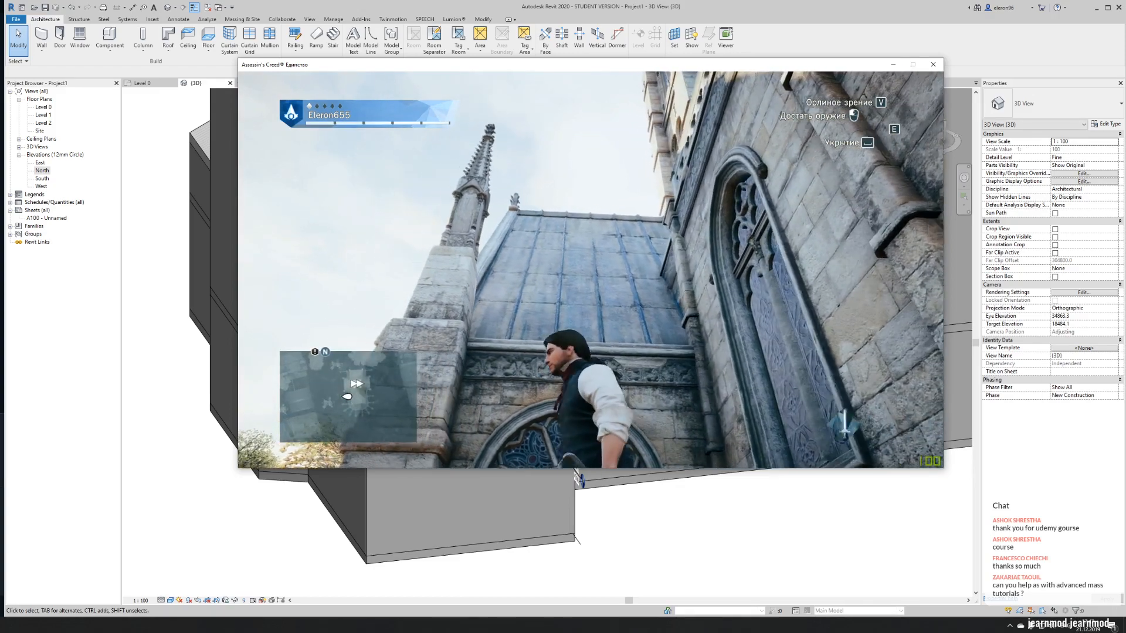
key("w")
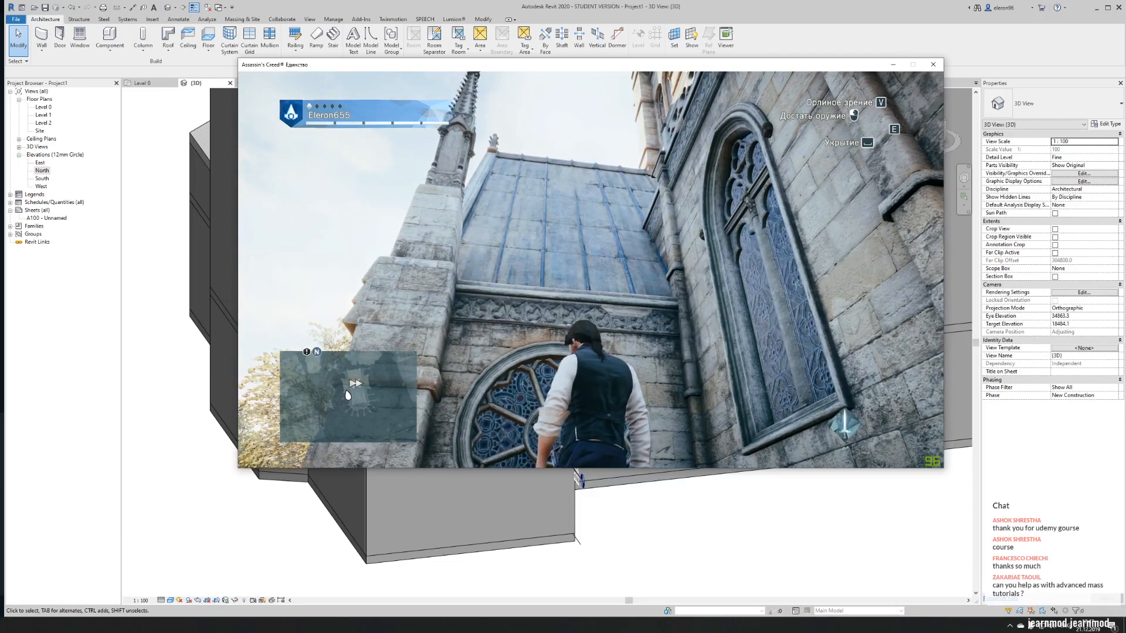
key("alt+Tab")
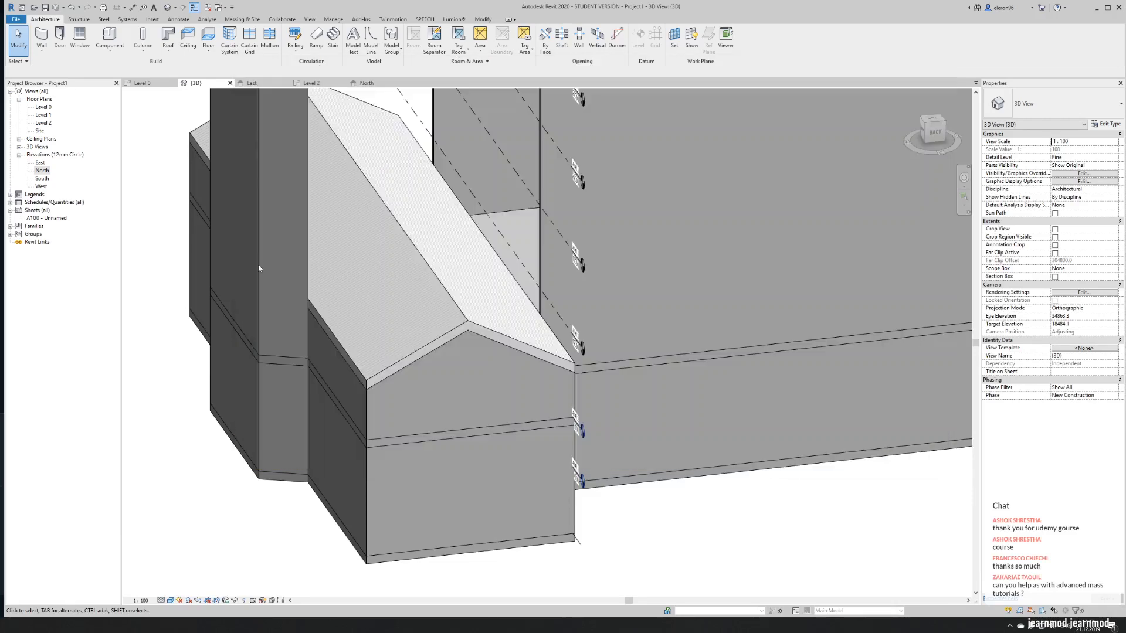
- In Revit, open the transept roof's profile for editing and place an angular dimension between its two slope lines
left_click(475, 322)
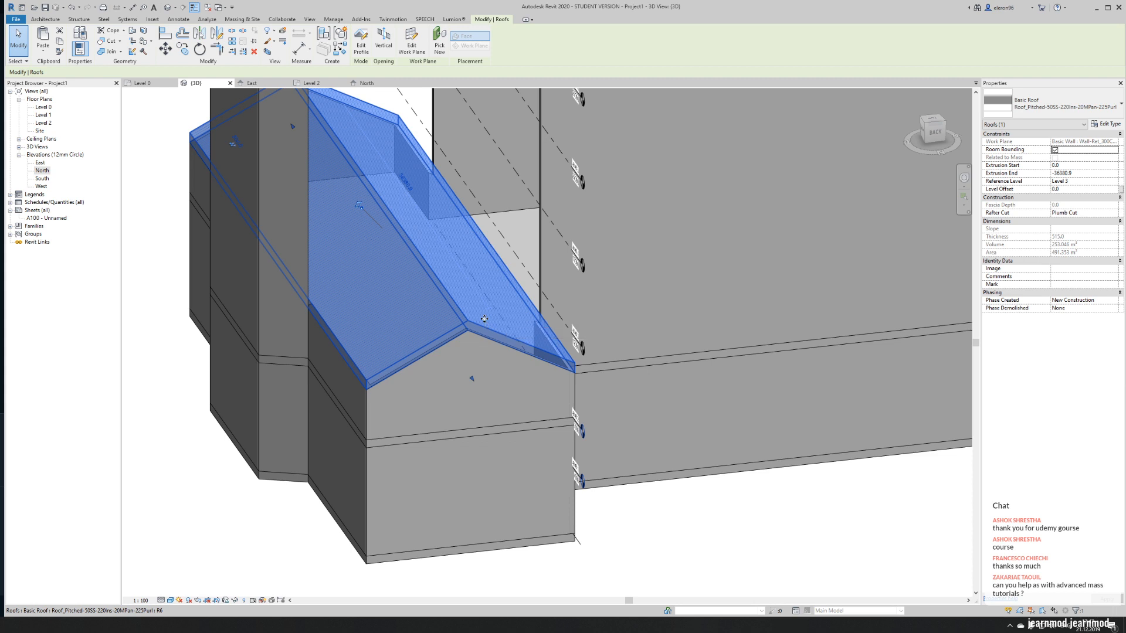
double_click(459, 326)
left_click(458, 333)
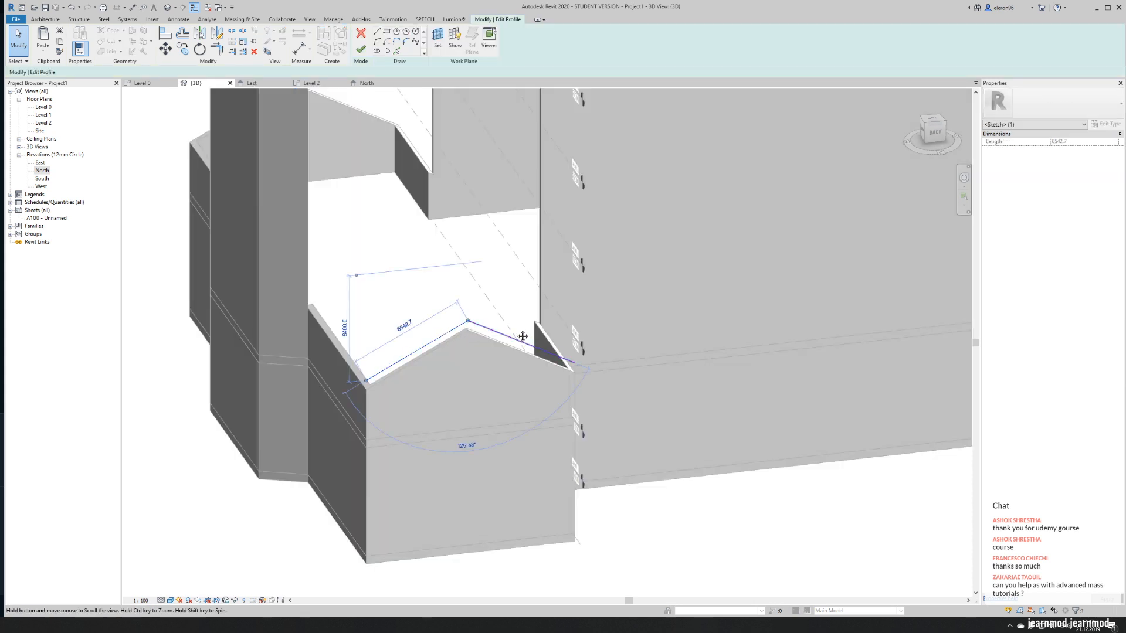
scroll(459, 335, "up", 4)
scroll(462, 336, "up", 2)
key("Escape")
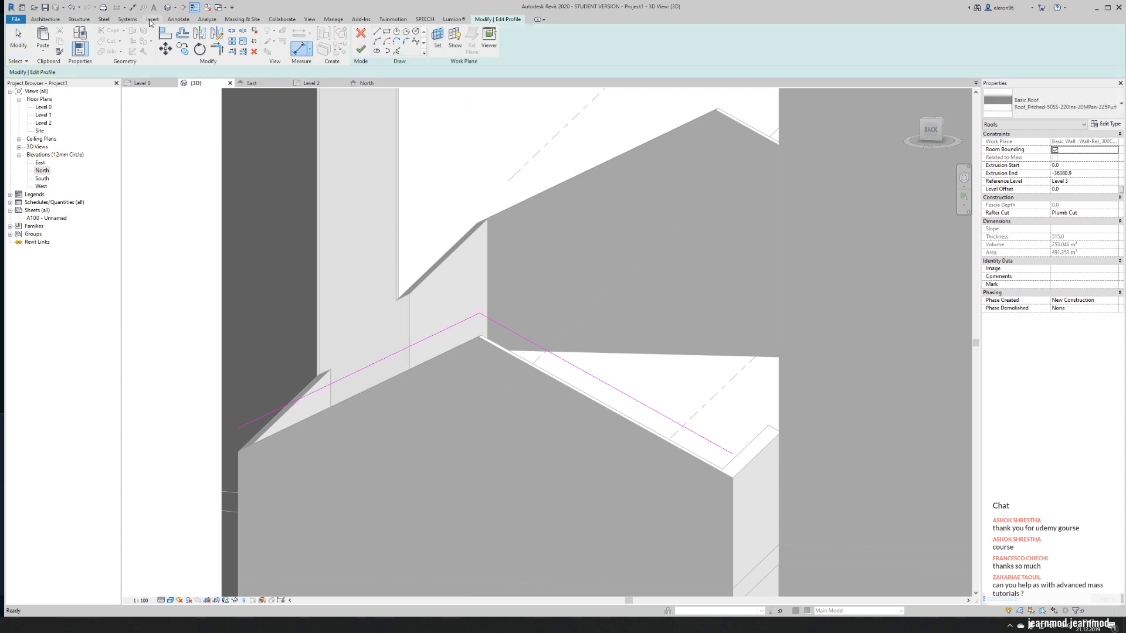
left_click(178, 20)
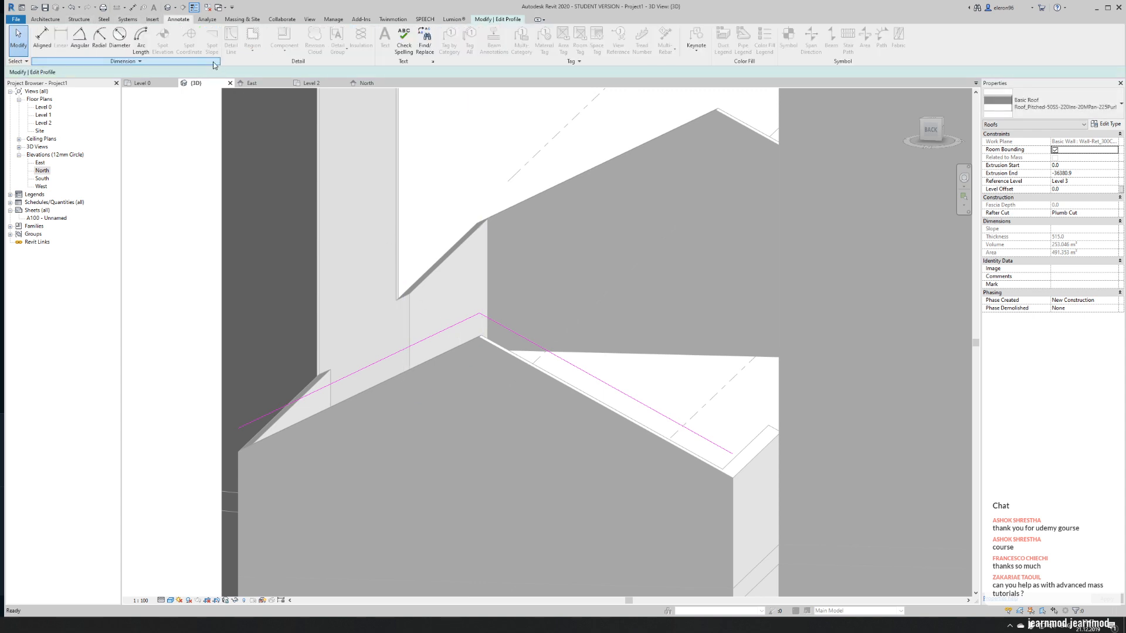
left_click(86, 42)
left_click(439, 332)
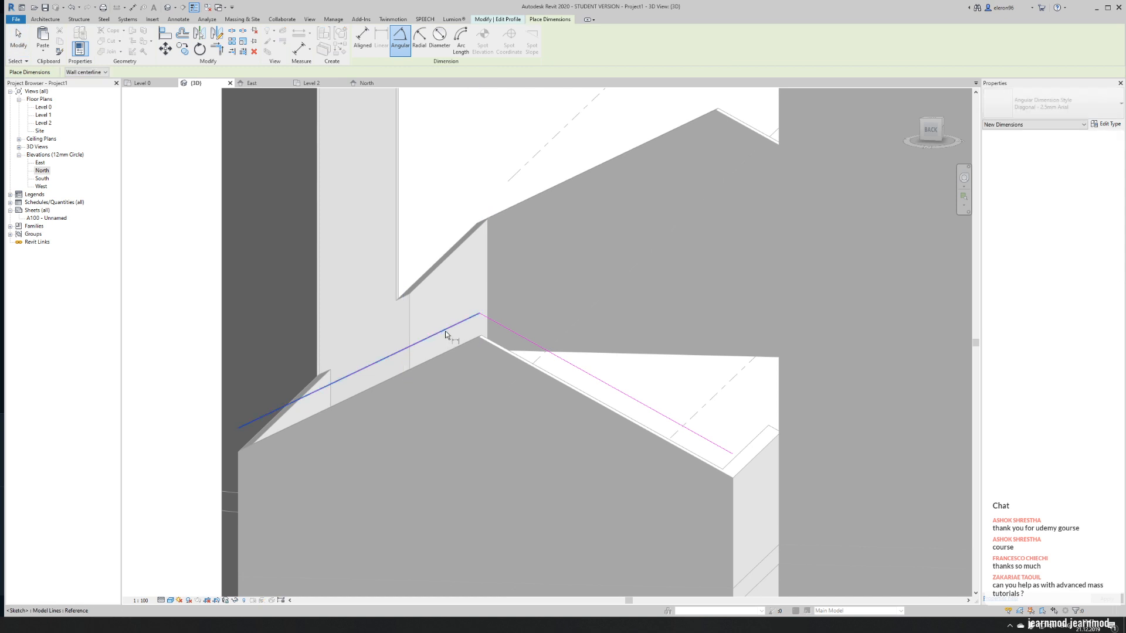
left_click(514, 333)
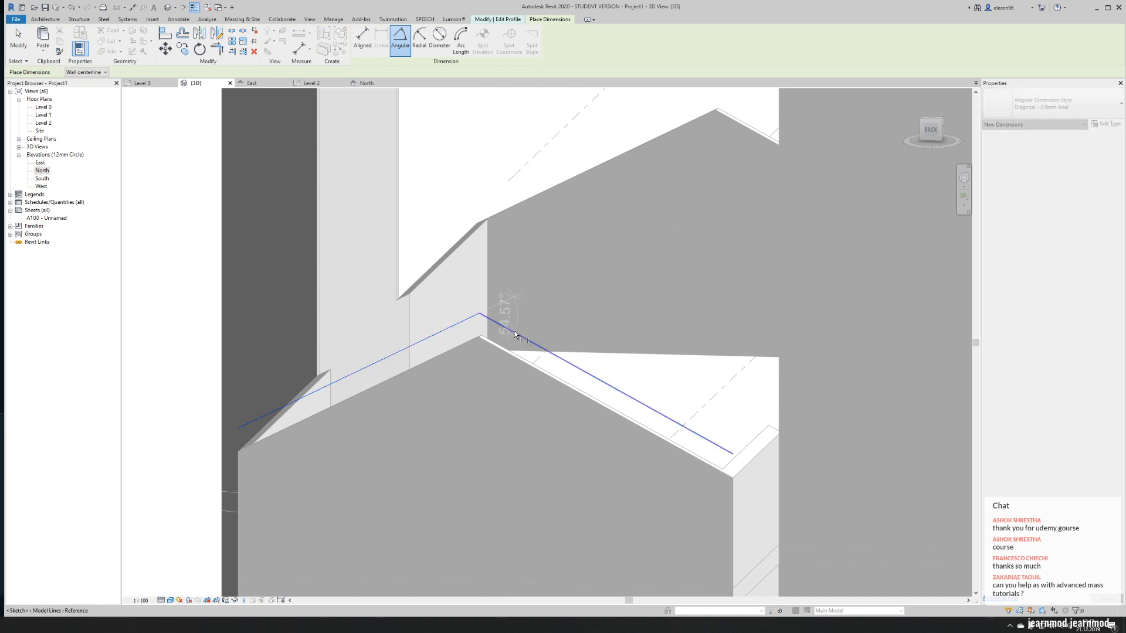
left_click(470, 405)
key("Escape")
key("Escape")
- Raise the profile's peak so the slope lines meet at about 85°, and finish the transept roof's profile edit
left_click(450, 328)
mouse_move(499, 302)
left_mouse_down()
mouse_move(469, 323)
mouse_move(480, 309)
mouse_move(479, 170)
left_mouse_up()
left_click(479, 397)
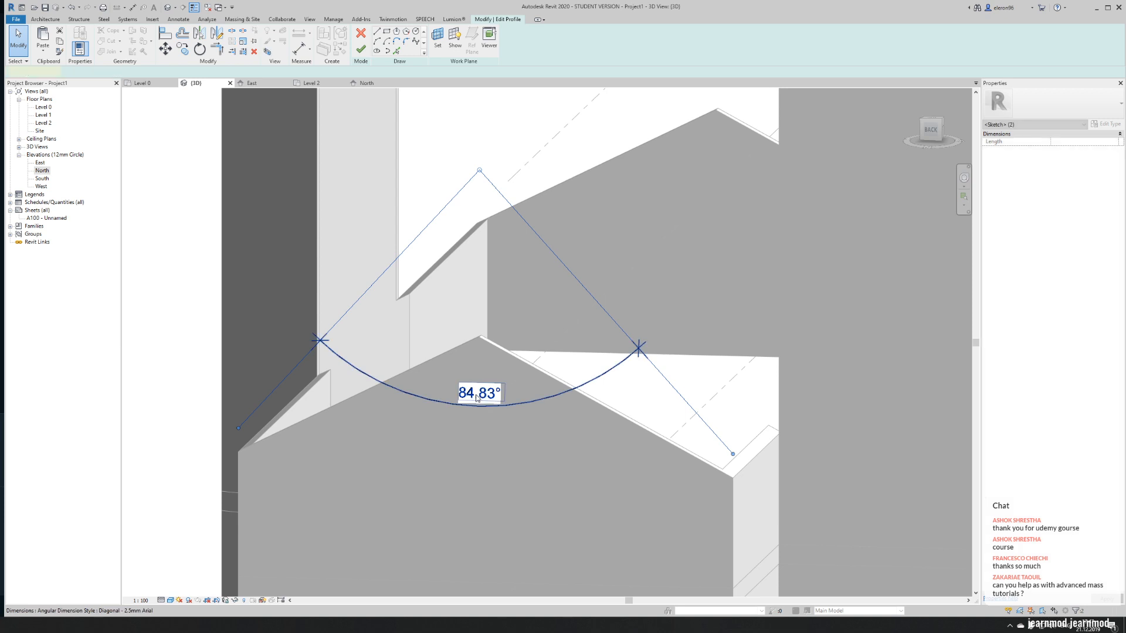
left_click(498, 300)
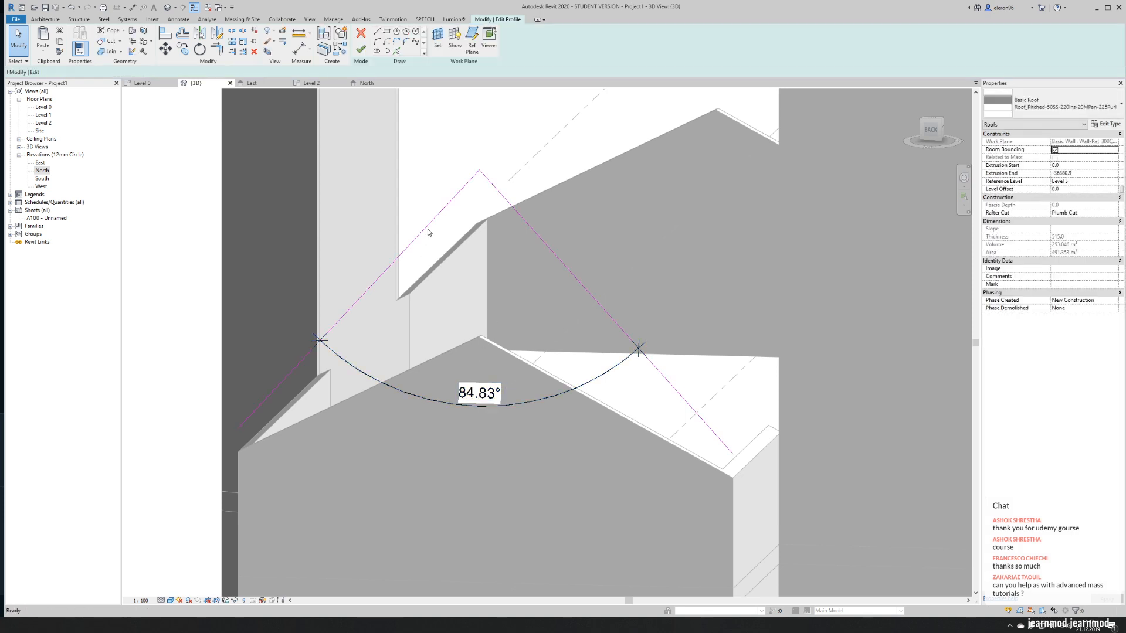
left_click(360, 50)
scroll(364, 295, "down", 3)
left_click(362, 296)
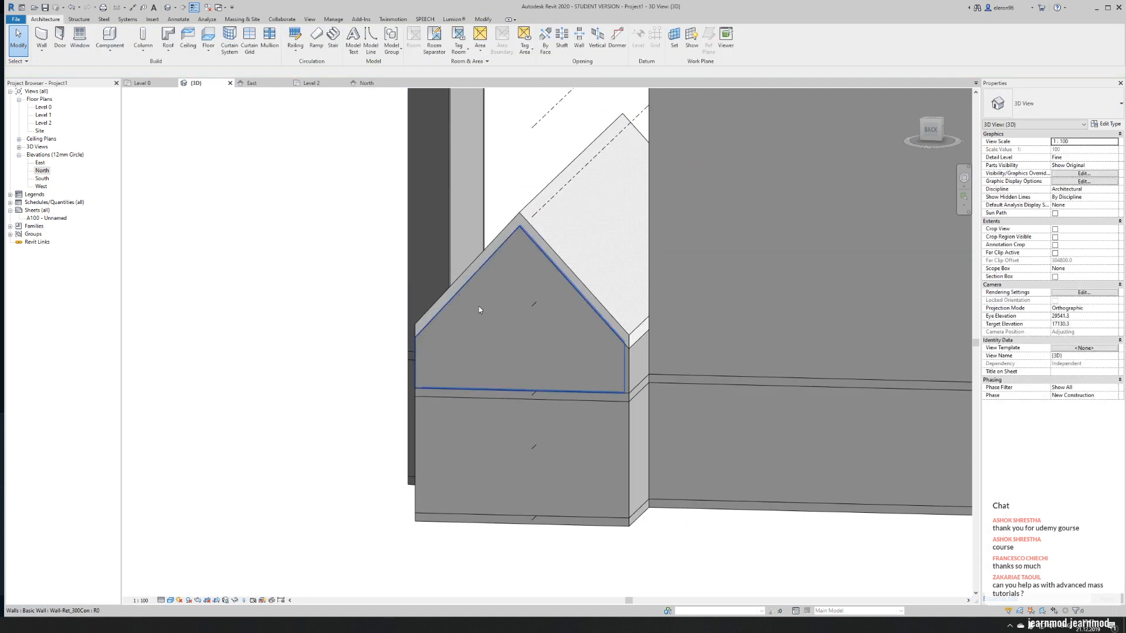
- Examine the reference church's side walls, windows, balustrade and roof heights in the Assassin's Creed window
middle_click_drag(287, 369, 431, 369, "shift")
scroll(430, 368, "down", 4)
middle_click_drag(572, 379, 542, 374, "shift")
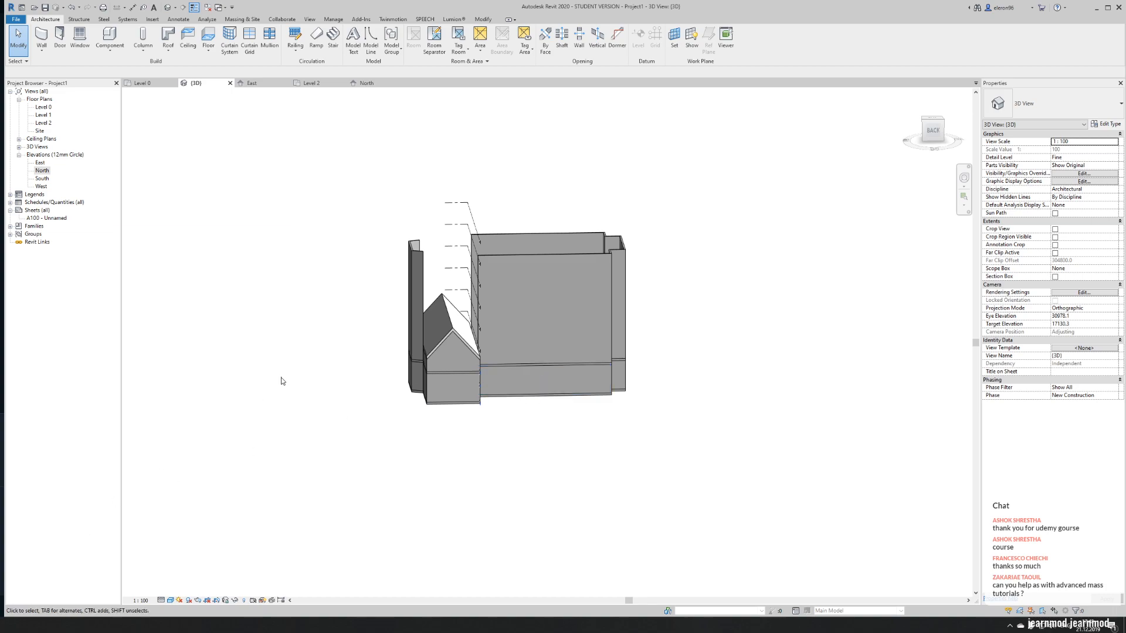
scroll(448, 268, "up", 2)
key("alt+Tab")
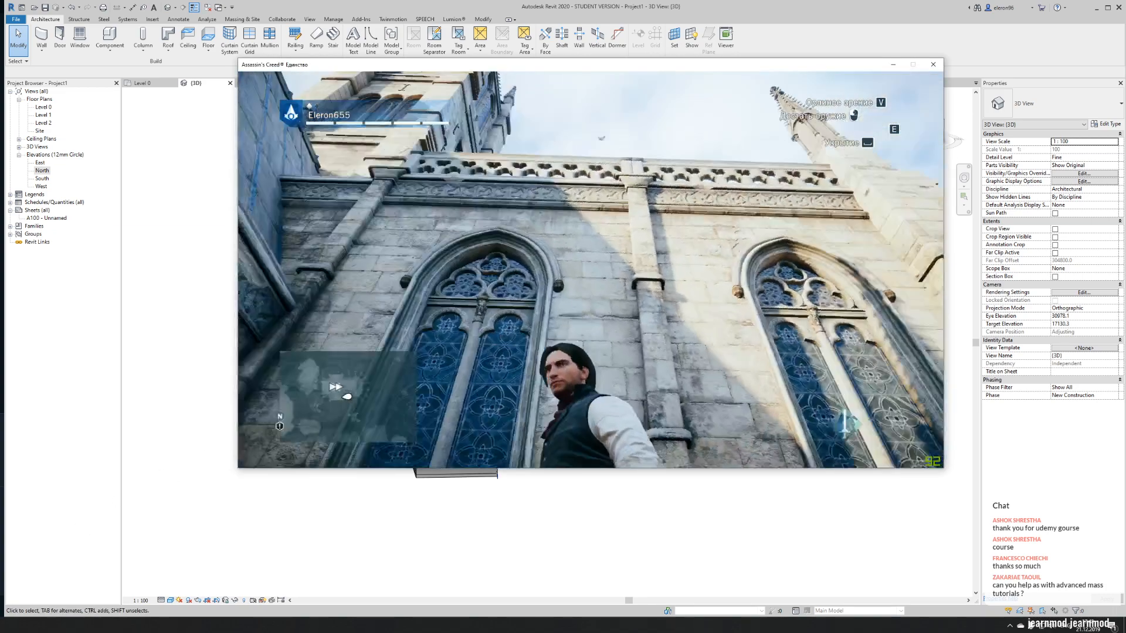
key("d")
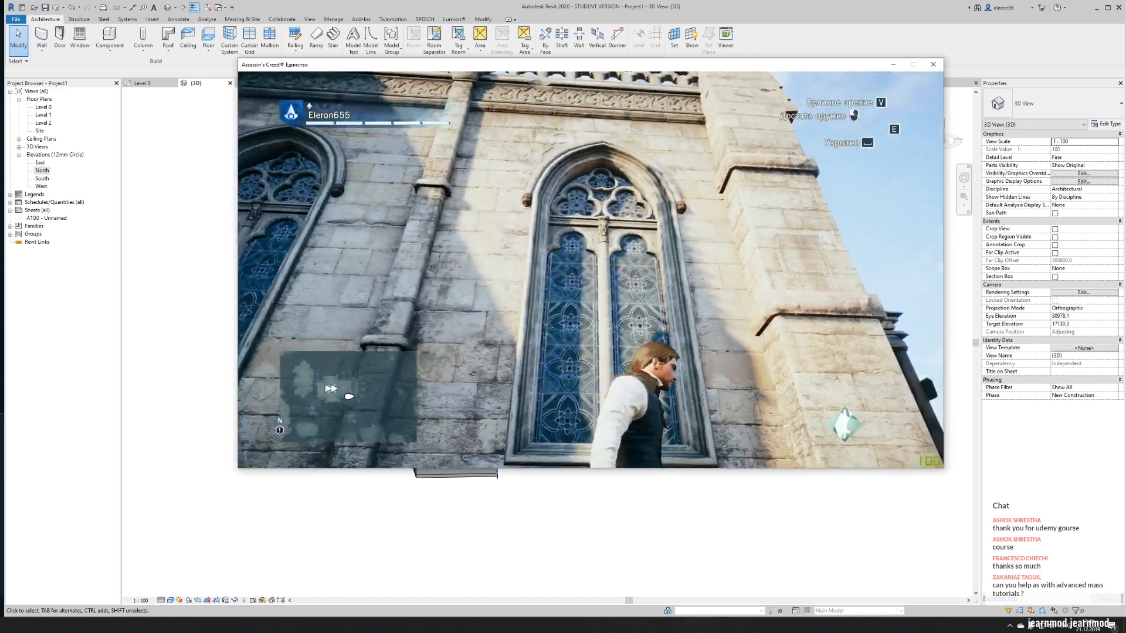
key("w")
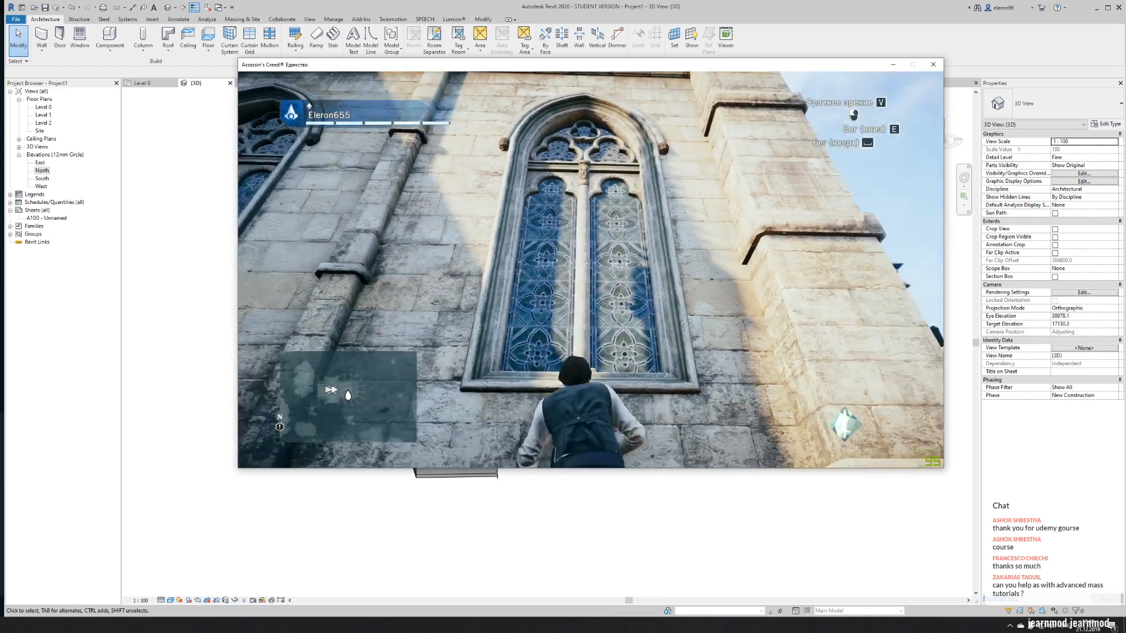
key("space")
key("w")
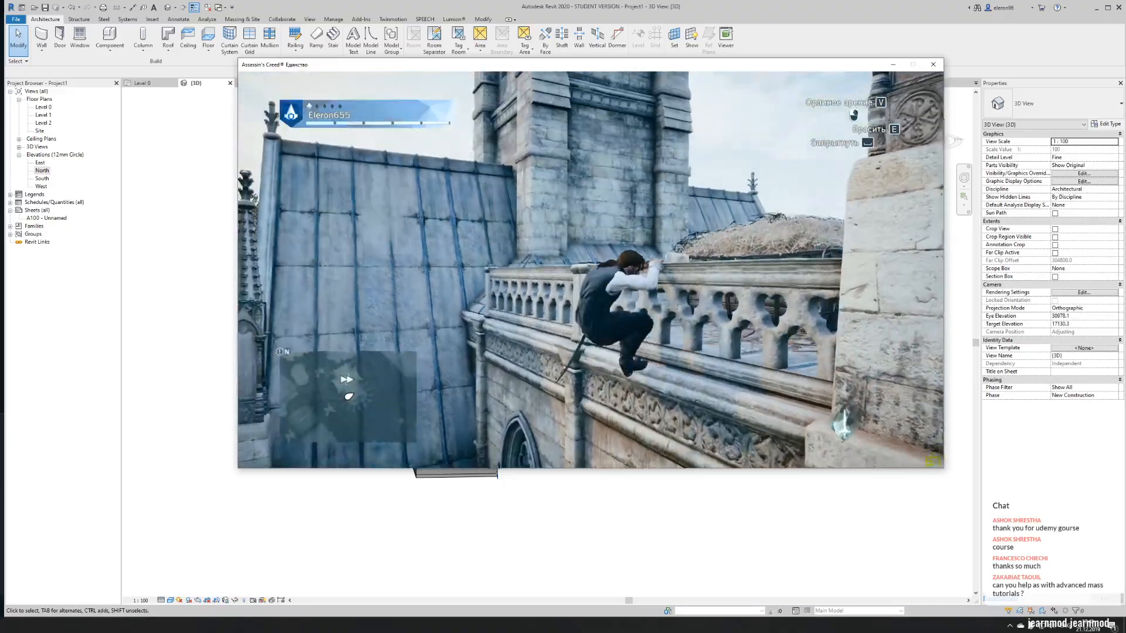
key("space")
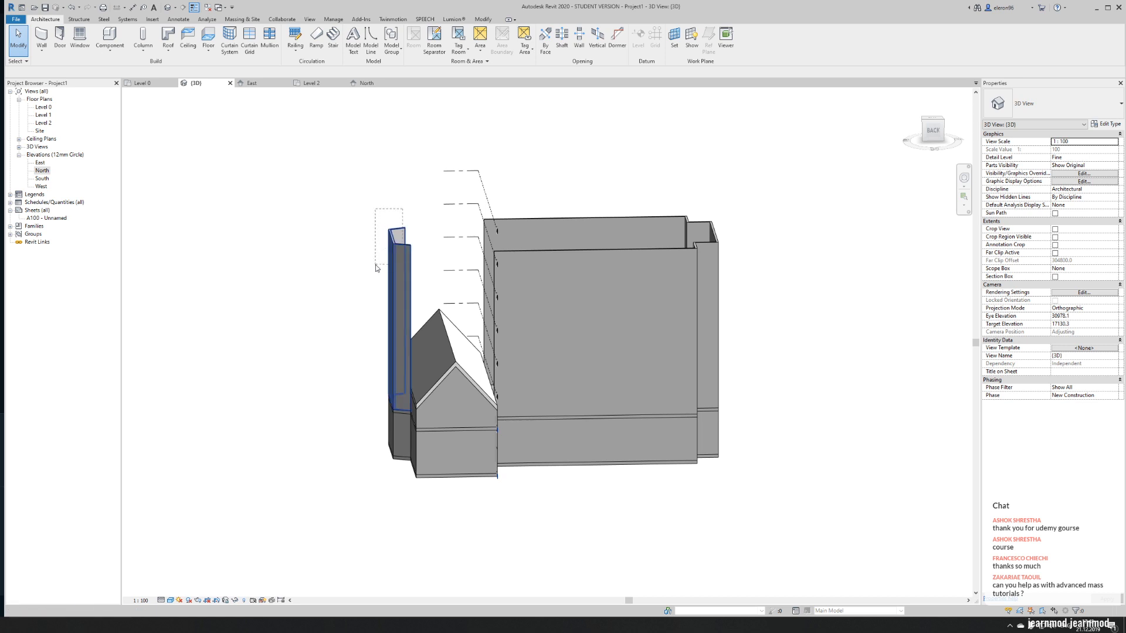
- Back in Revit, set the top constraint of the three upper walls of the bay projecting beyond the transept to Level 4
left_click(390, 267)
left_click(1114, 183)
left_click(1113, 182)
left_click(1089, 210)
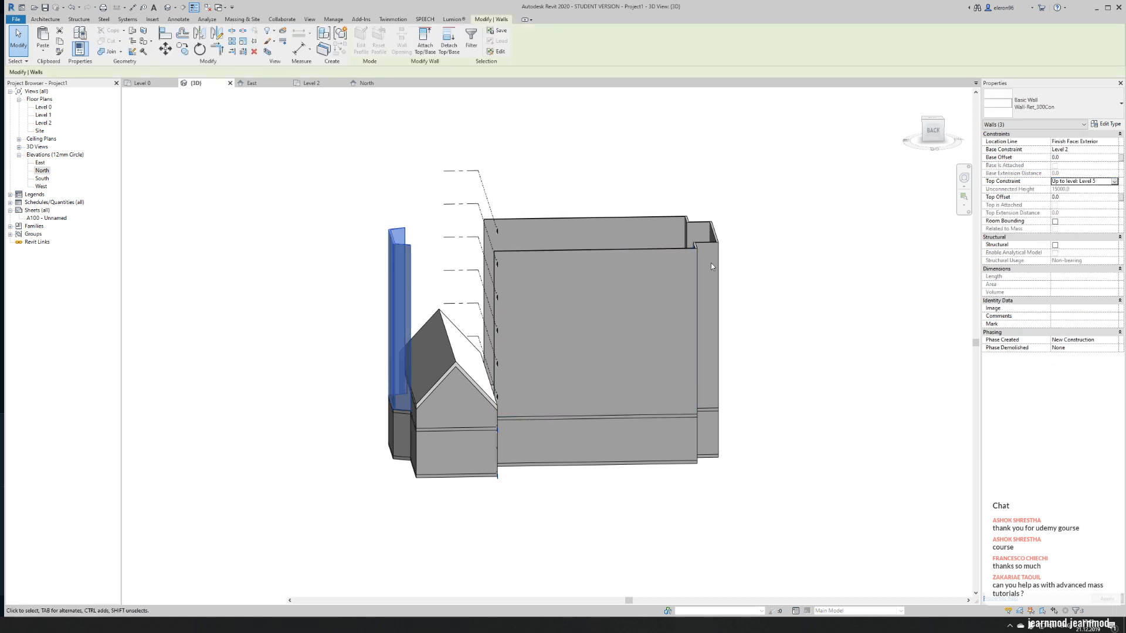
middle_click_drag(415, 276, 610, 258, "shift")
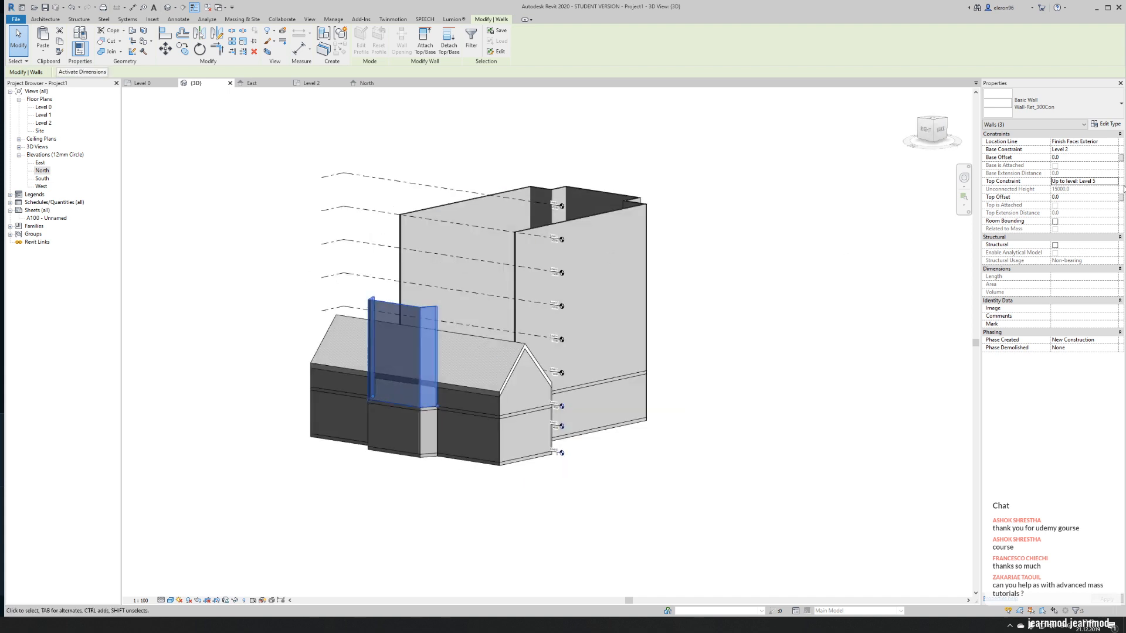
left_click(1114, 182)
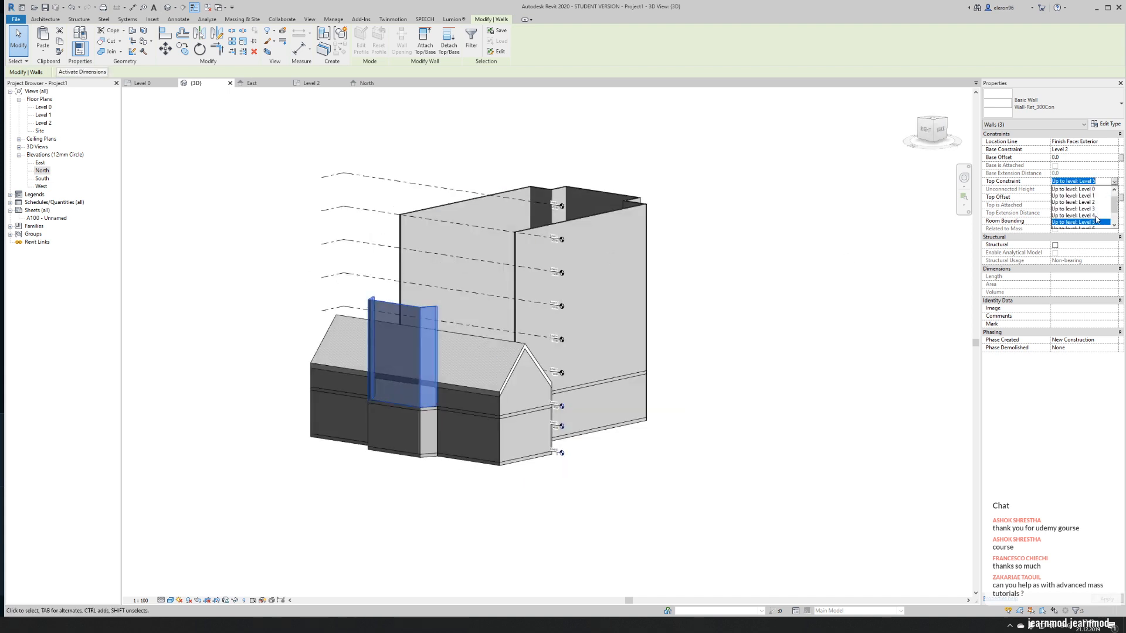
left_click(1094, 216)
middle_click_drag(648, 293, 447, 356, "shift")
key("Escape")
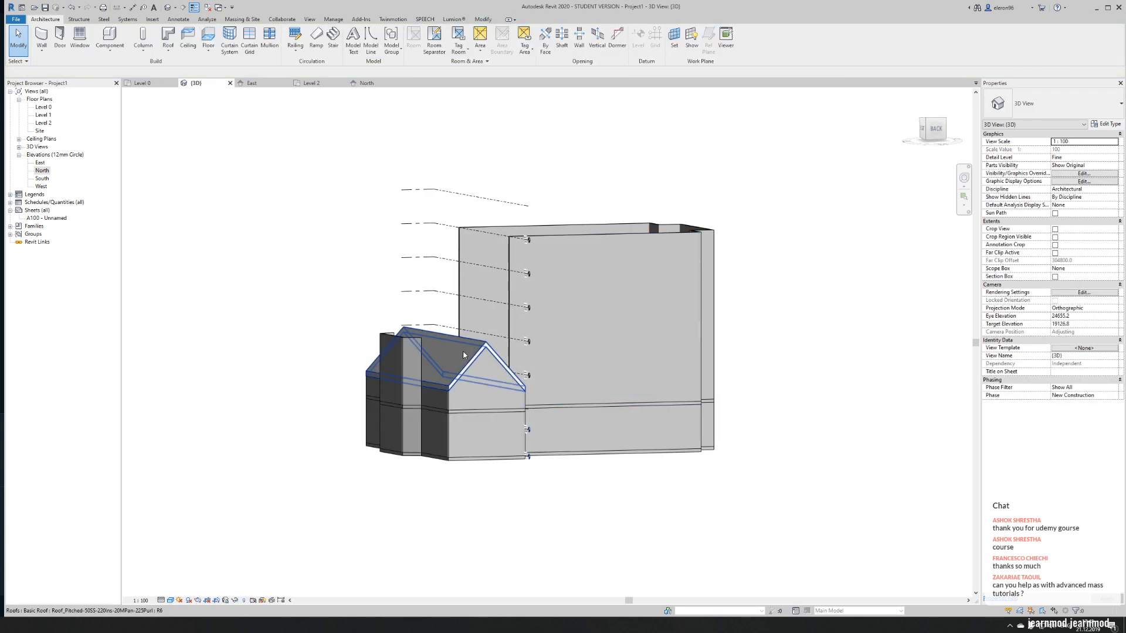
- Set the transept roof's reference level to Level 4
scroll(464, 355, "up", 2)
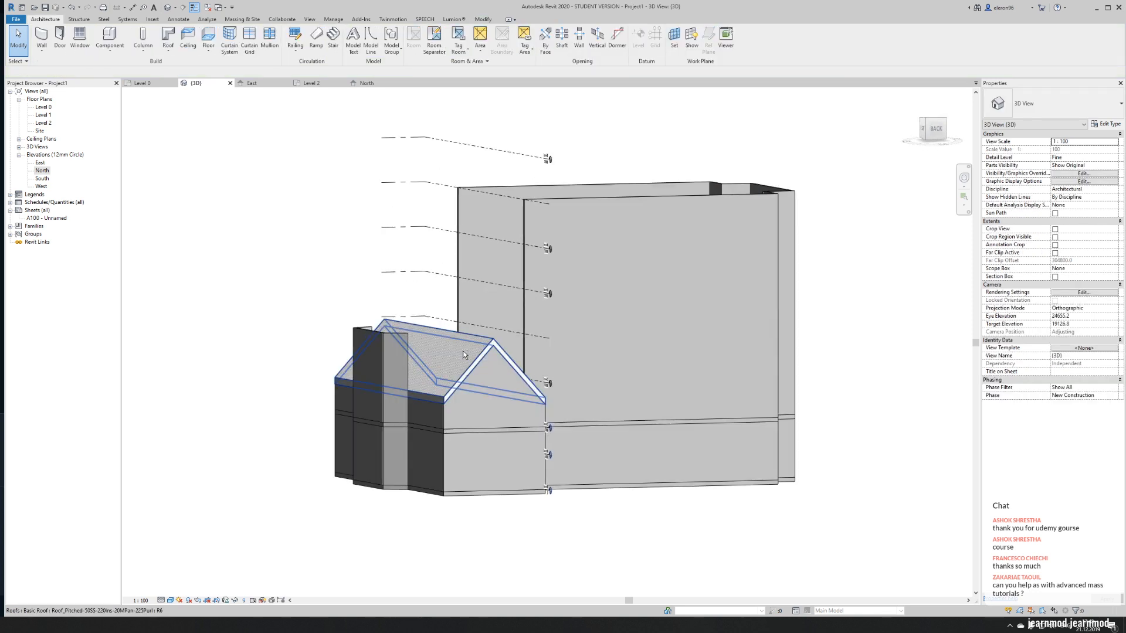
middle_click_drag(461, 352, 434, 341, "shift")
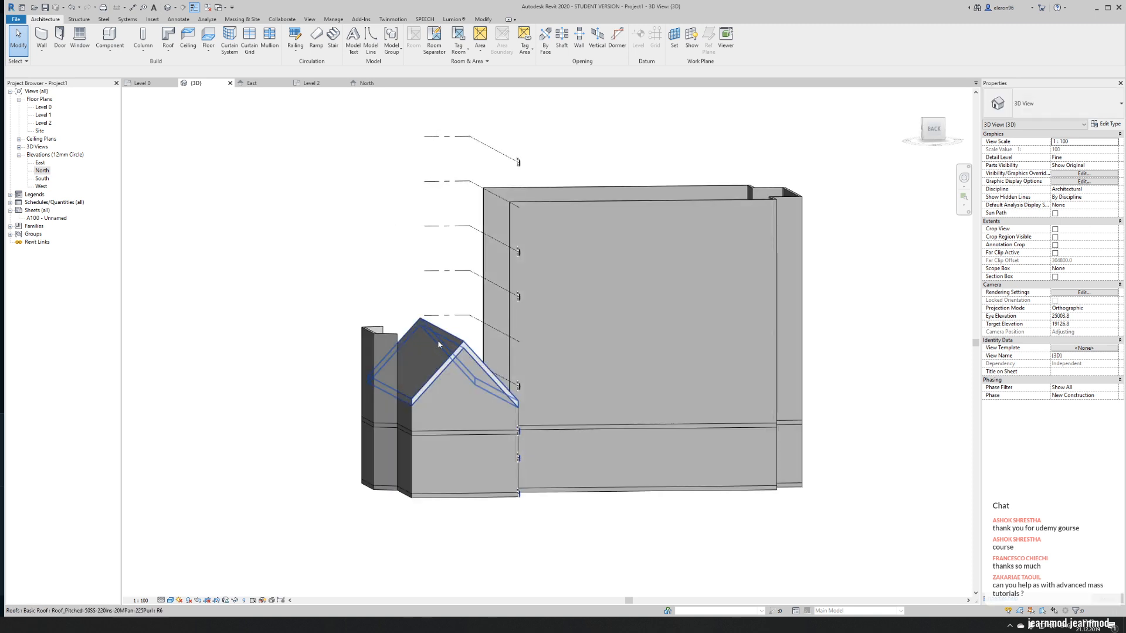
left_click(435, 346)
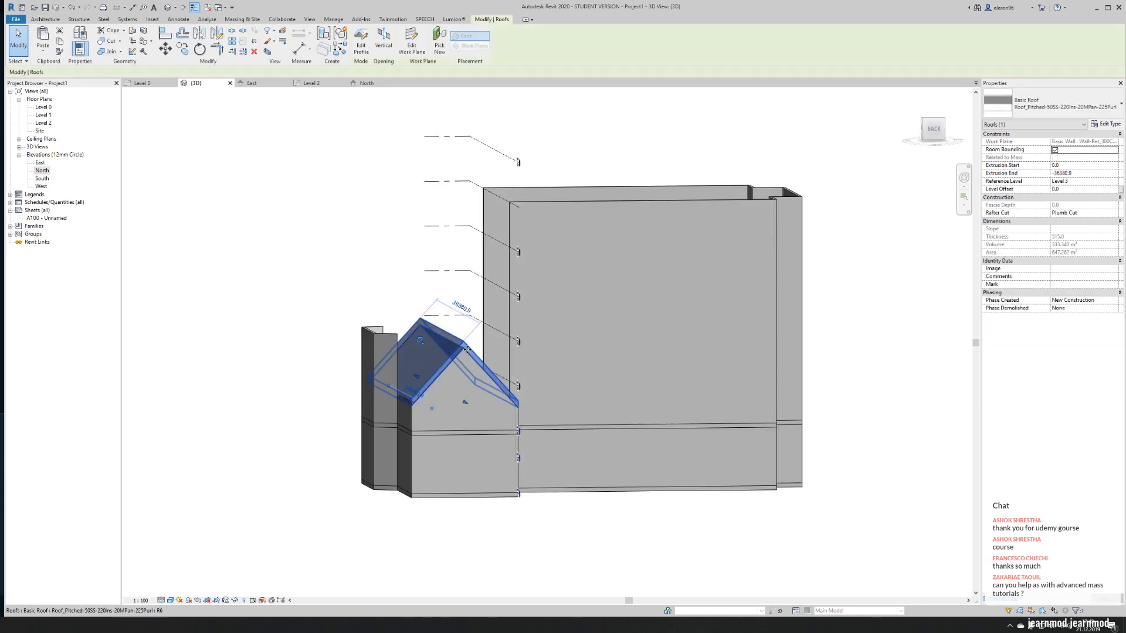
left_click(1088, 175)
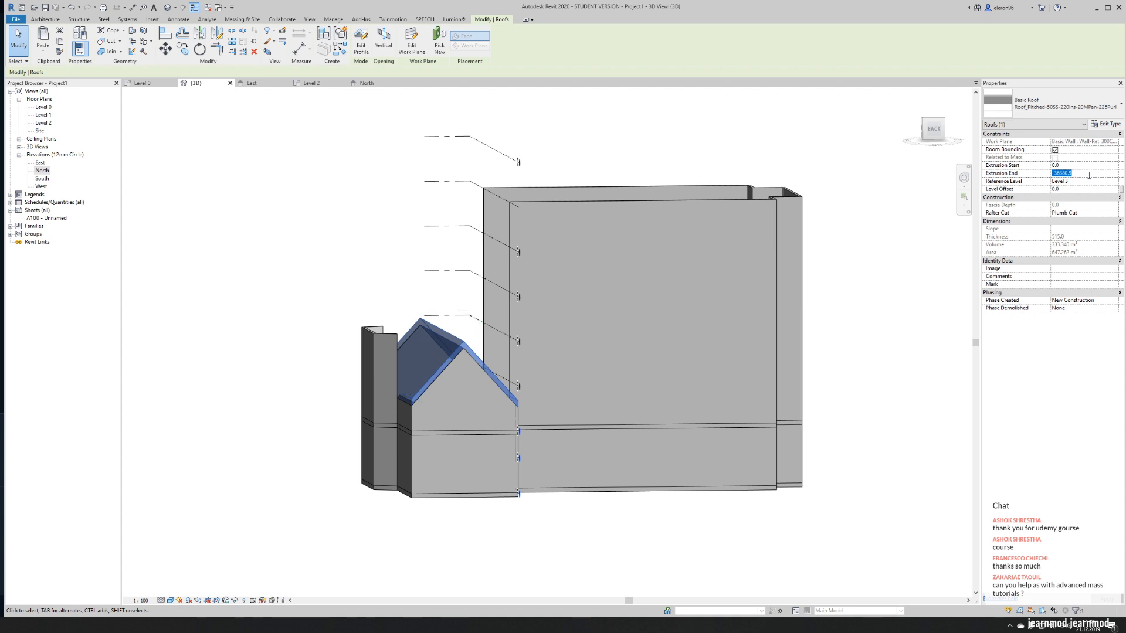
left_click(1046, 179)
left_click(1114, 181)
left_click(1066, 216)
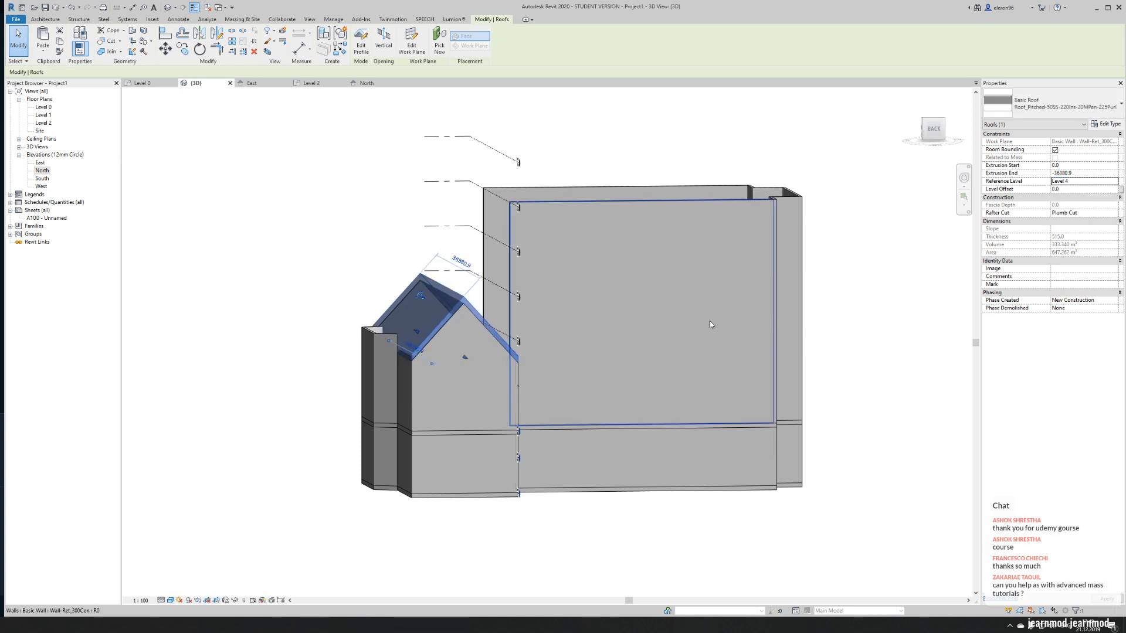
left_click(229, 292)
- Select the connected upper walls of the nave and its end bay and set their top constraint to Level 4
middle_click_drag(261, 312, 228, 327, "shift")
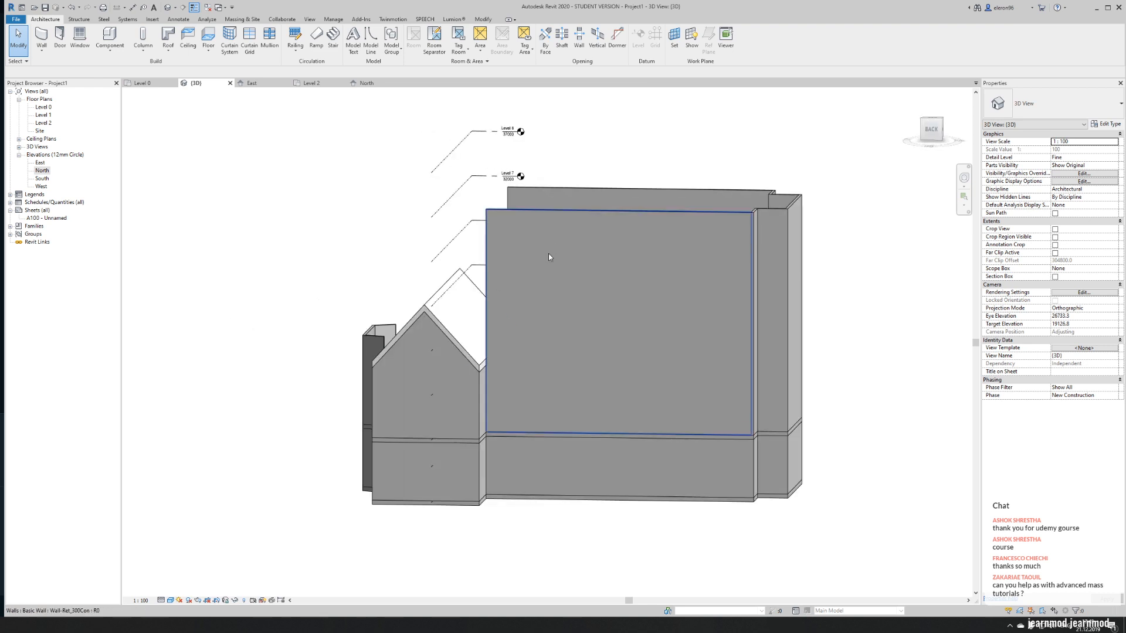
left_click(656, 188)
key("Tab")
left_click(719, 249)
left_click(1117, 182)
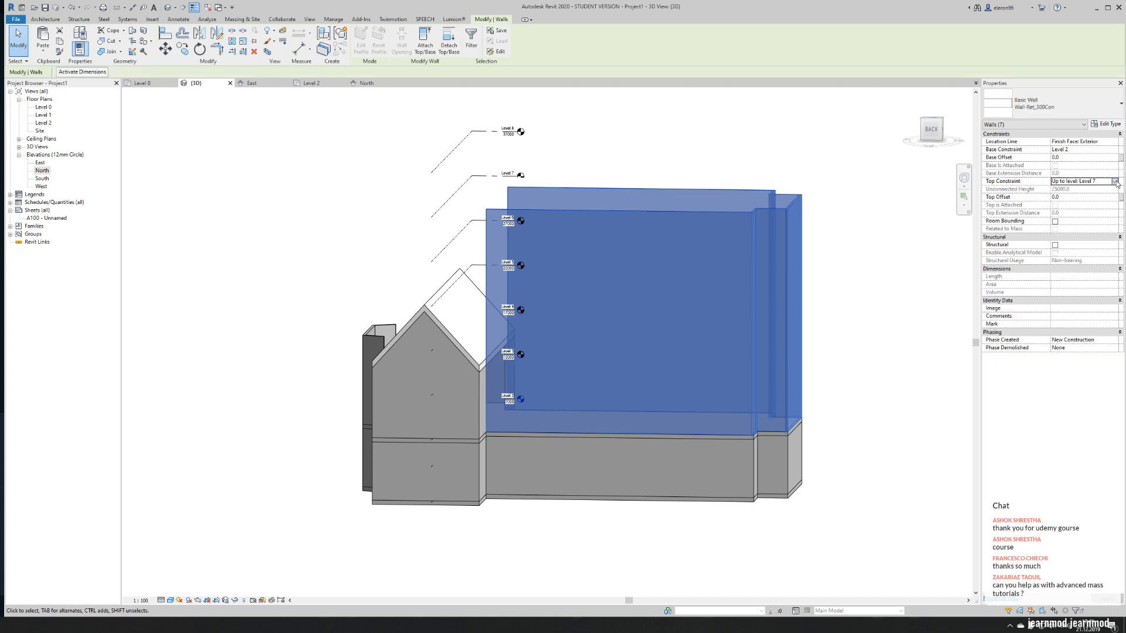
left_click(1114, 181)
scroll(1080, 217, "down", 1)
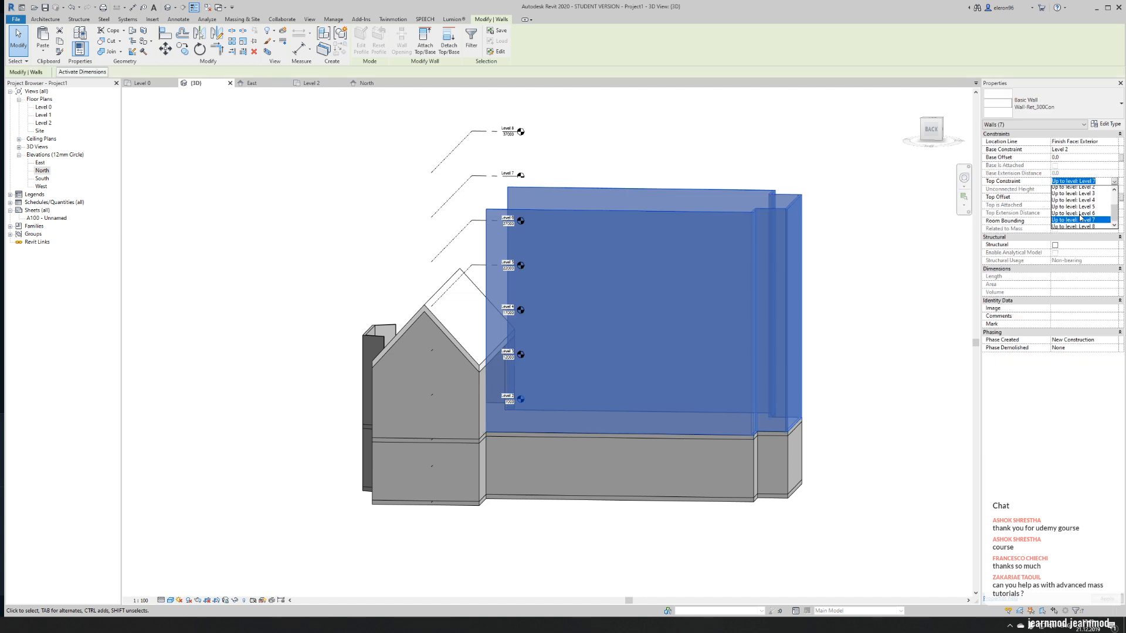
left_click(1083, 195)
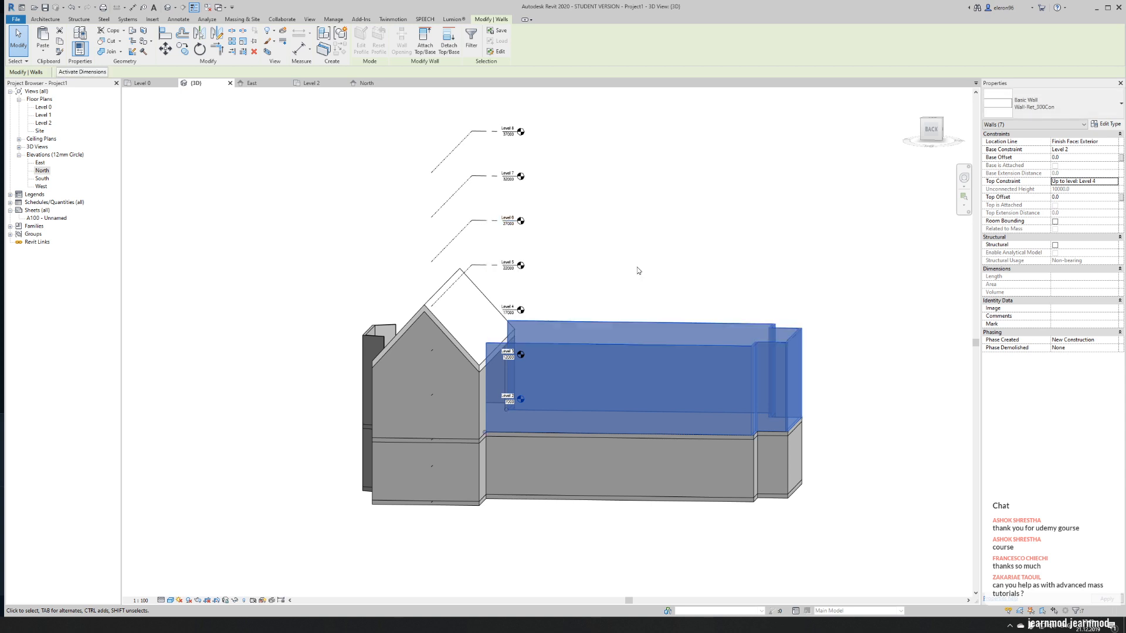
middle_click_drag(574, 254, 690, 253, "shift")
left_click(735, 215)
middle_click_drag(825, 241, 773, 236, "shift")
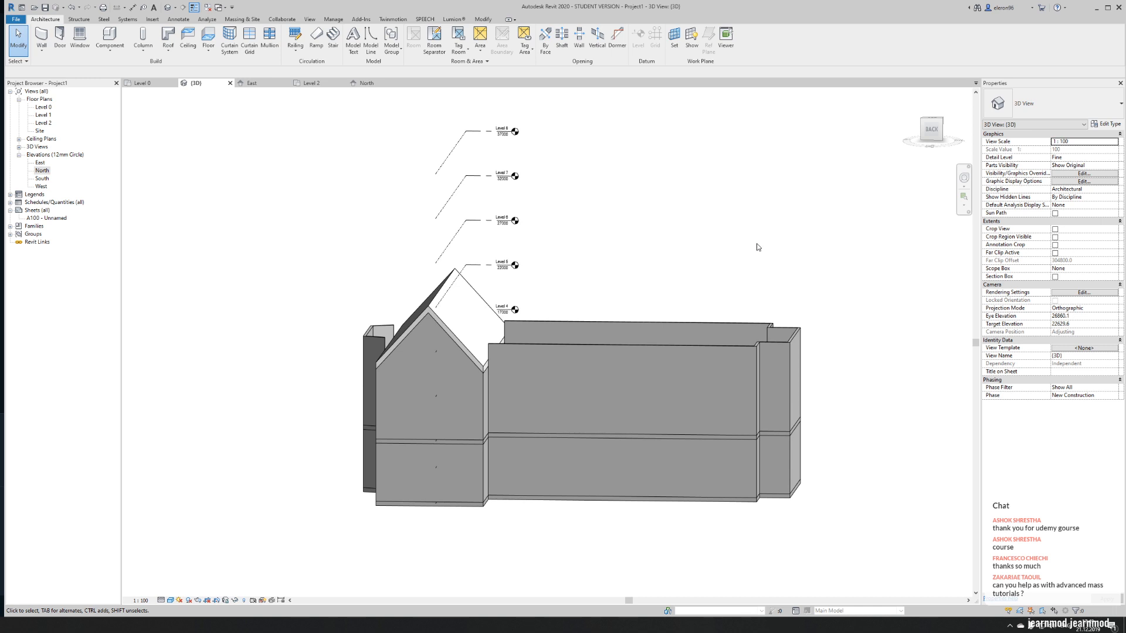
- Open the profile of the long upper nave wall beside the transept for editing and pick the roof slope as a sketch line
middle_click_drag(500, 301, 515, 303, "shift")
scroll(501, 333, "up", 5)
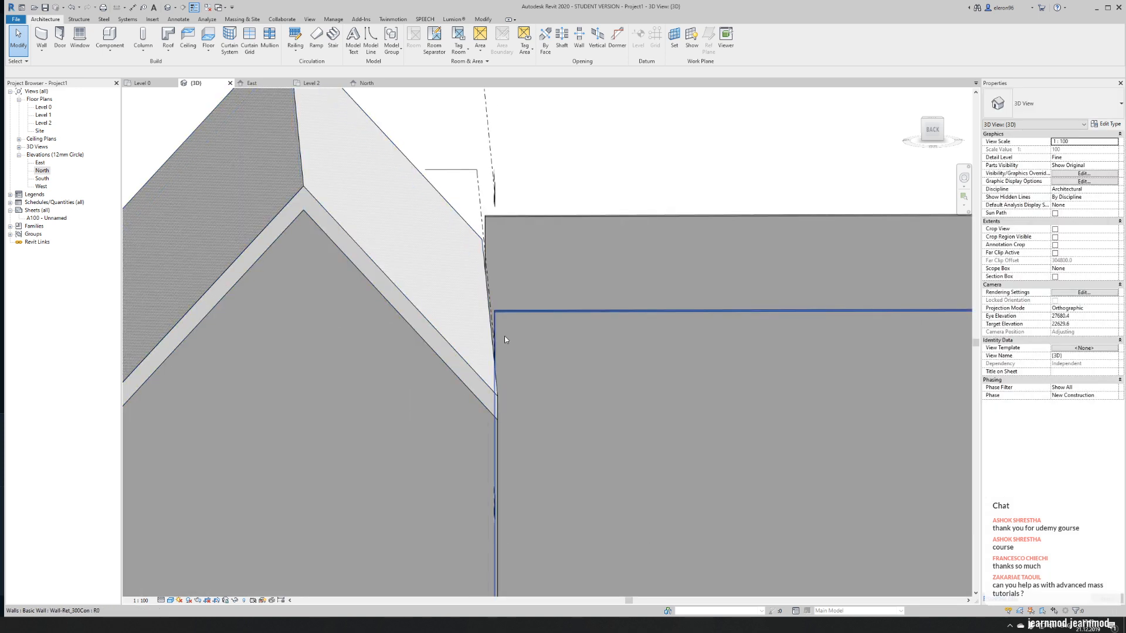
left_click(498, 338)
left_click(361, 39)
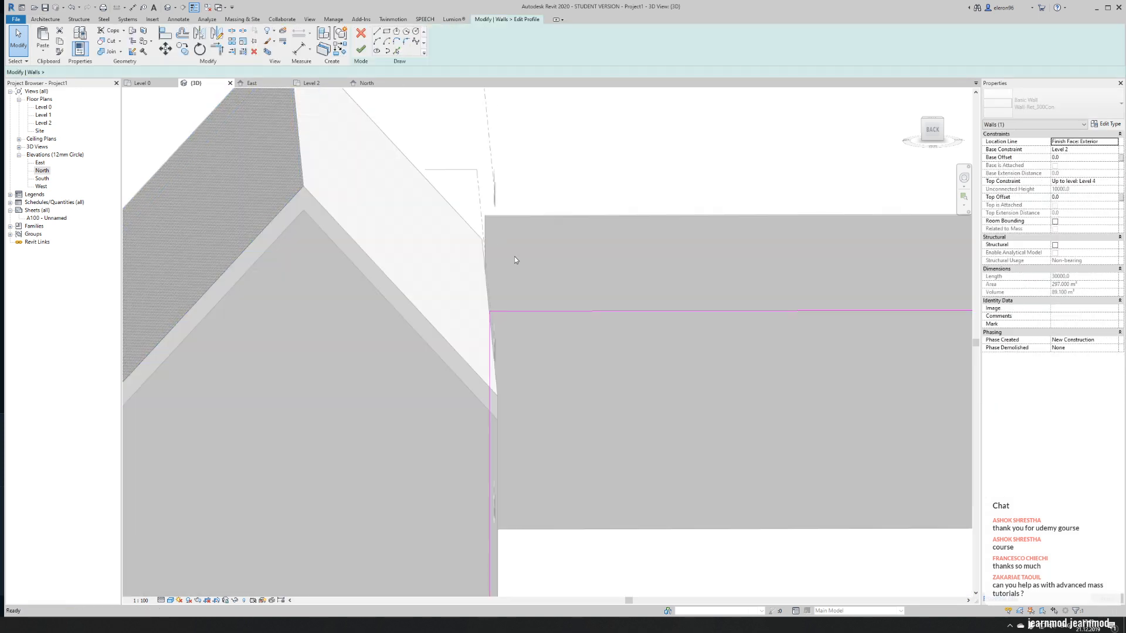
middle_click_drag(512, 339, 438, 265)
left_click(397, 51)
middle_click_drag(417, 139, 498, 141)
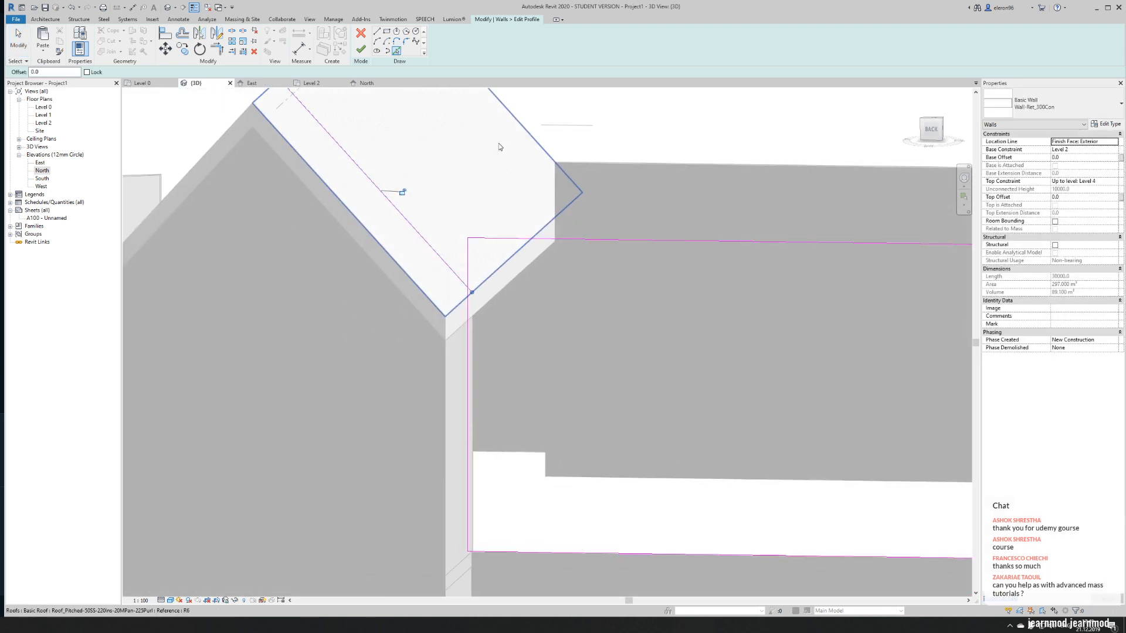
- Trim the wall's vertical and top profile lines to corners with the picked roof slope and finish the profile edit
key("t")
key("r")
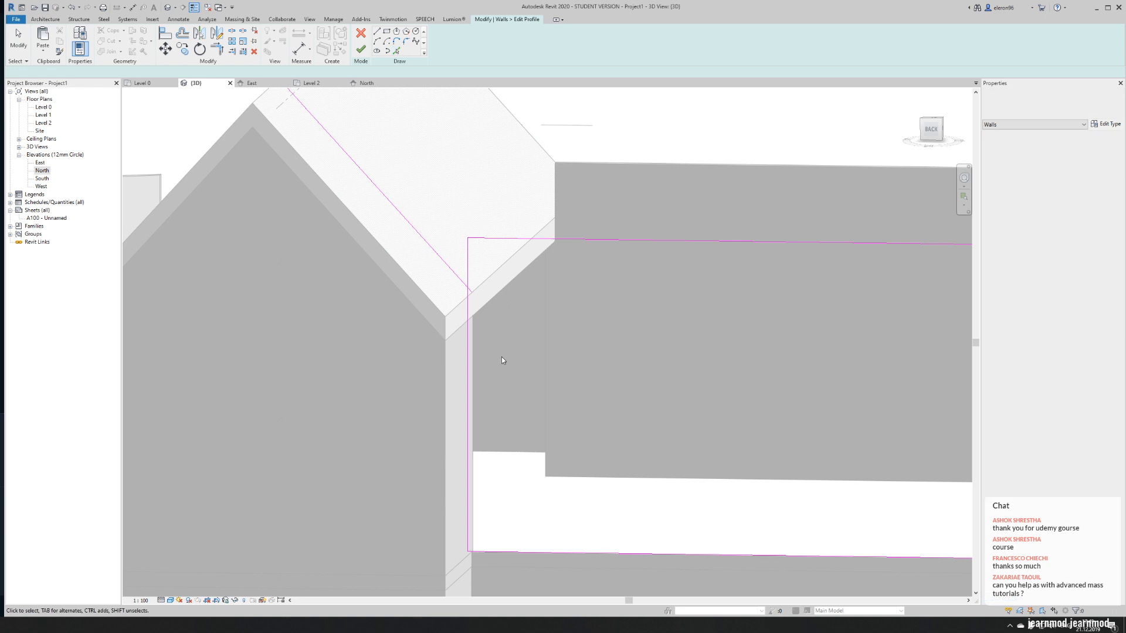
left_click(470, 337)
left_click(449, 267)
key("Escape")
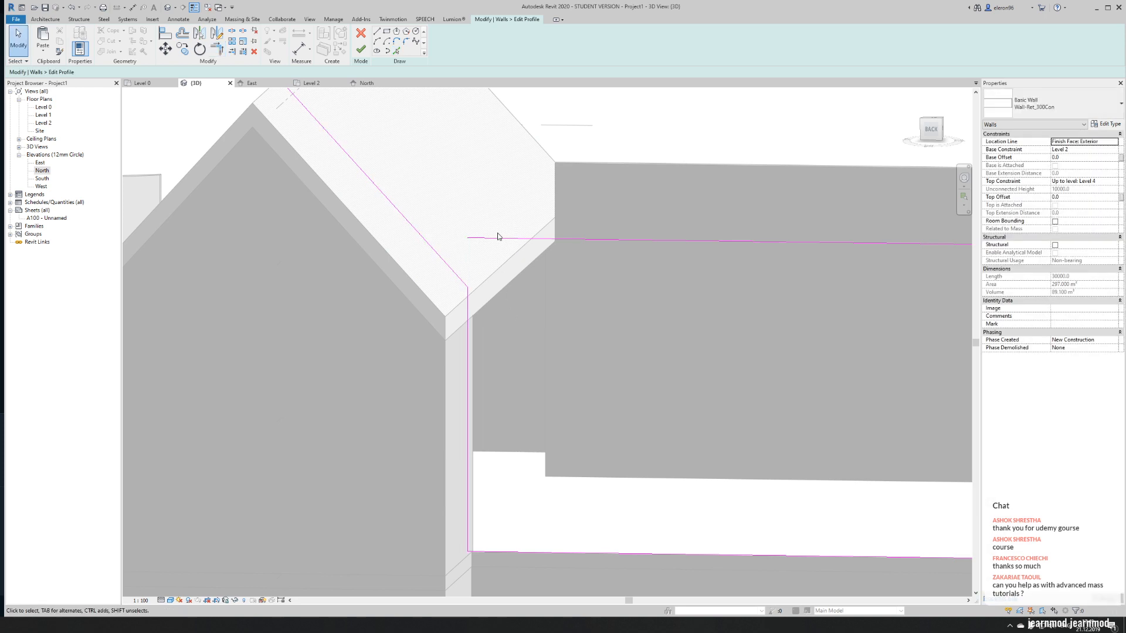
key("t")
key("r")
left_click(436, 244)
left_click(506, 241)
scroll(509, 245, "down", 2)
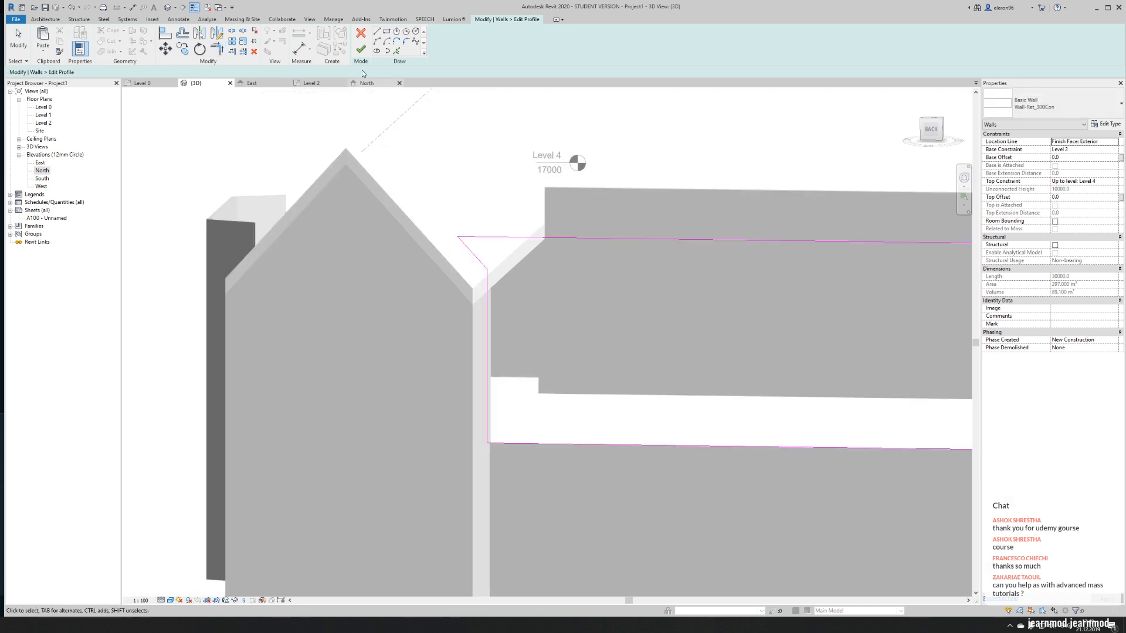
key("Escape")
left_click(359, 49)
scroll(397, 141, "down", 4)
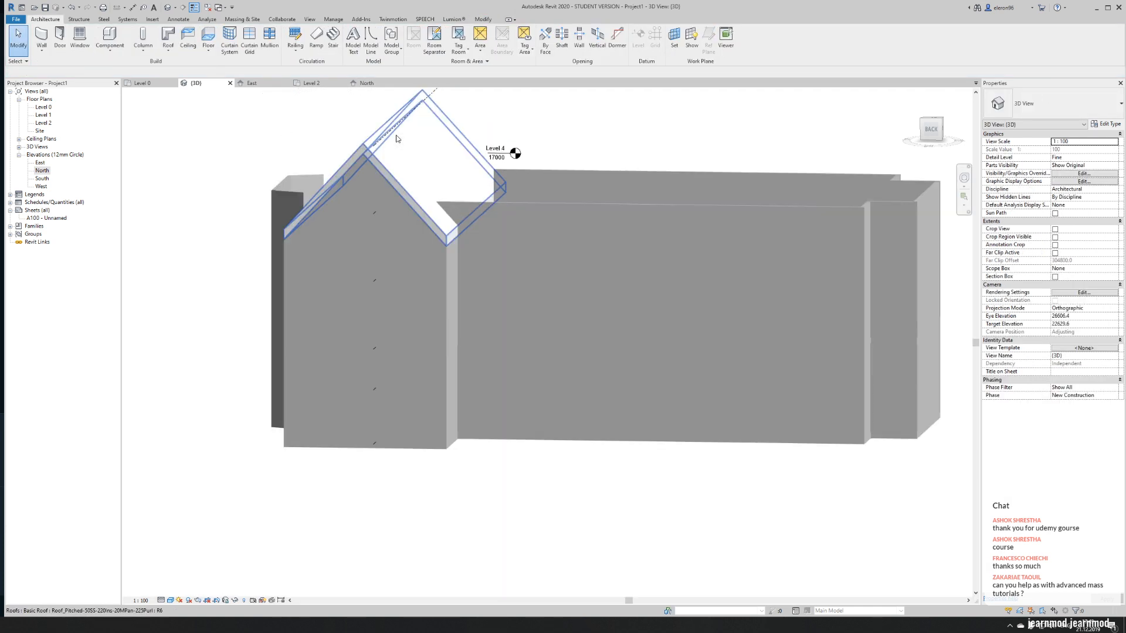
- Open the profile of the upper nave wall on the opposite side for editing and pick the transept roof slope as a sketch line
middle_click_drag(682, 198, 491, 289, "shift")
scroll(555, 157, "up", 5)
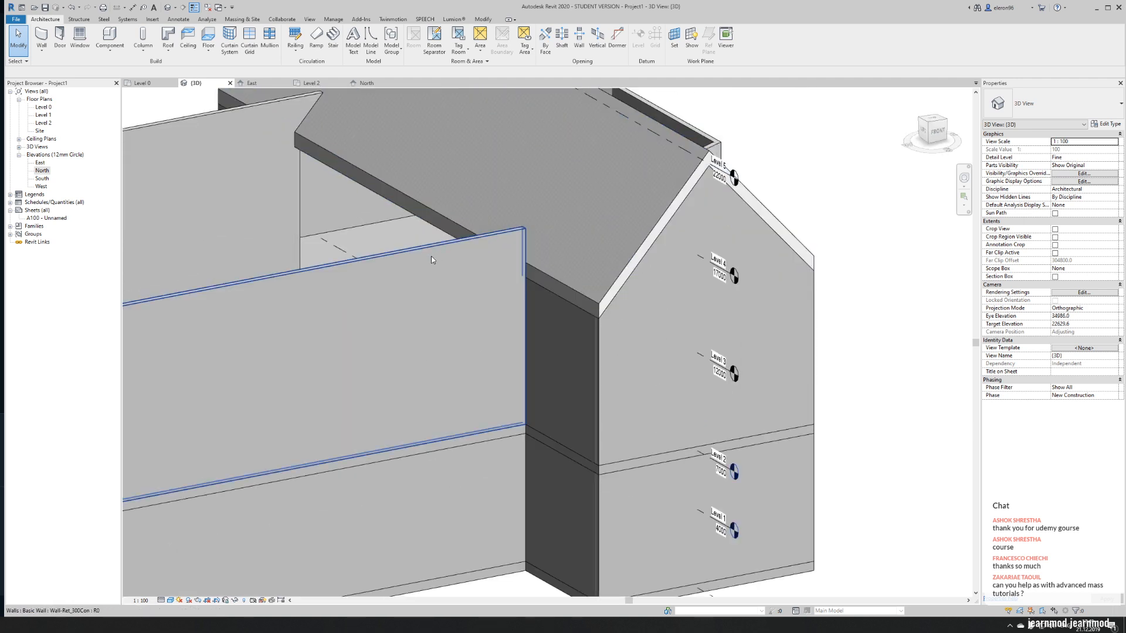
left_click(431, 256)
left_click(361, 42)
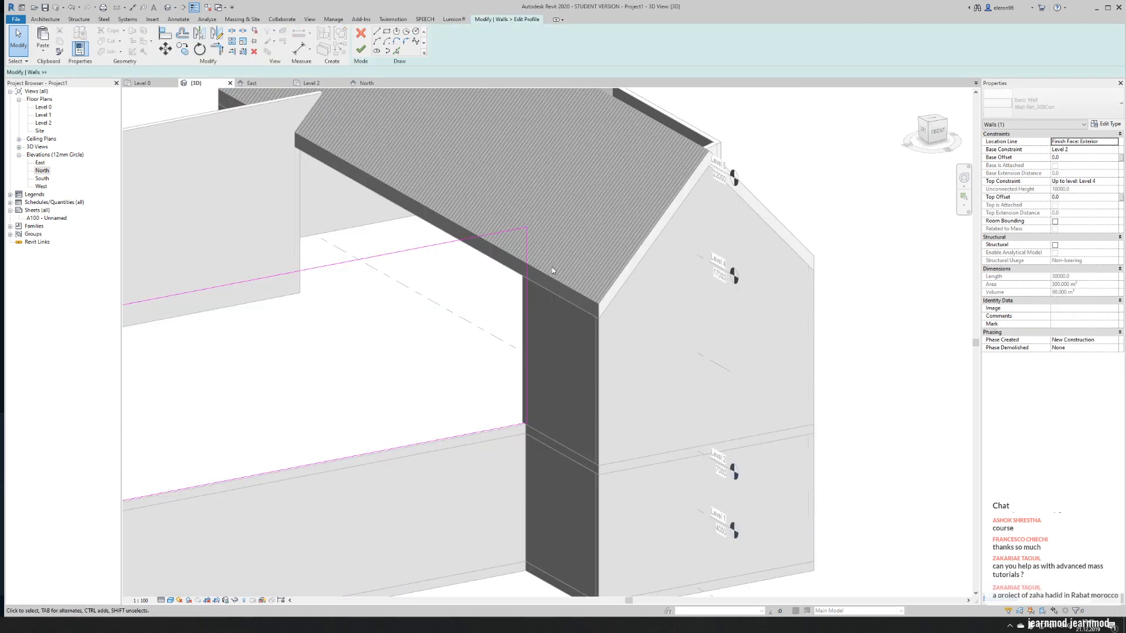
left_click(396, 51)
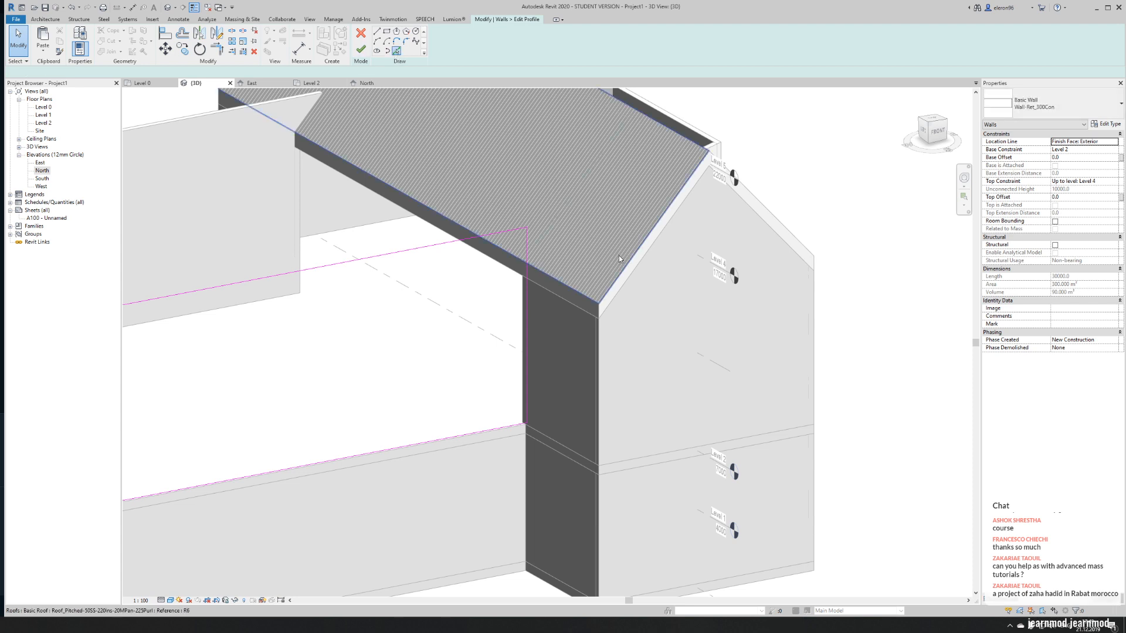
key("Escape")
key("Escape")
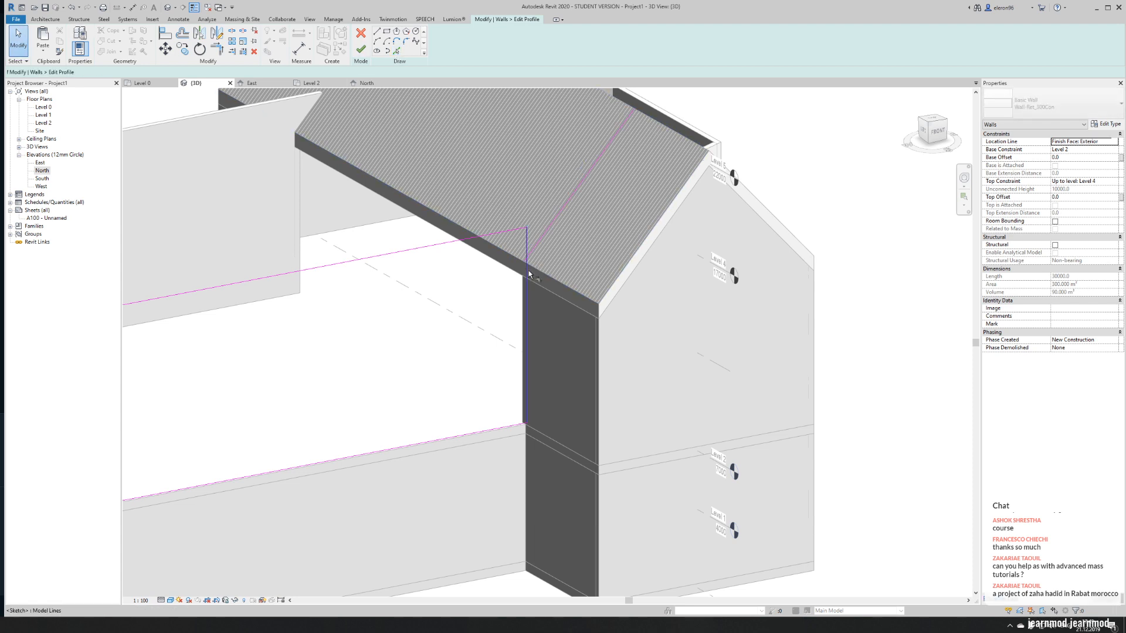
- Trim the opposite wall's vertical and top profile lines to corners with the roof slope line
key("t")
key("r")
left_click(533, 246)
left_click(529, 269)
key("Escape")
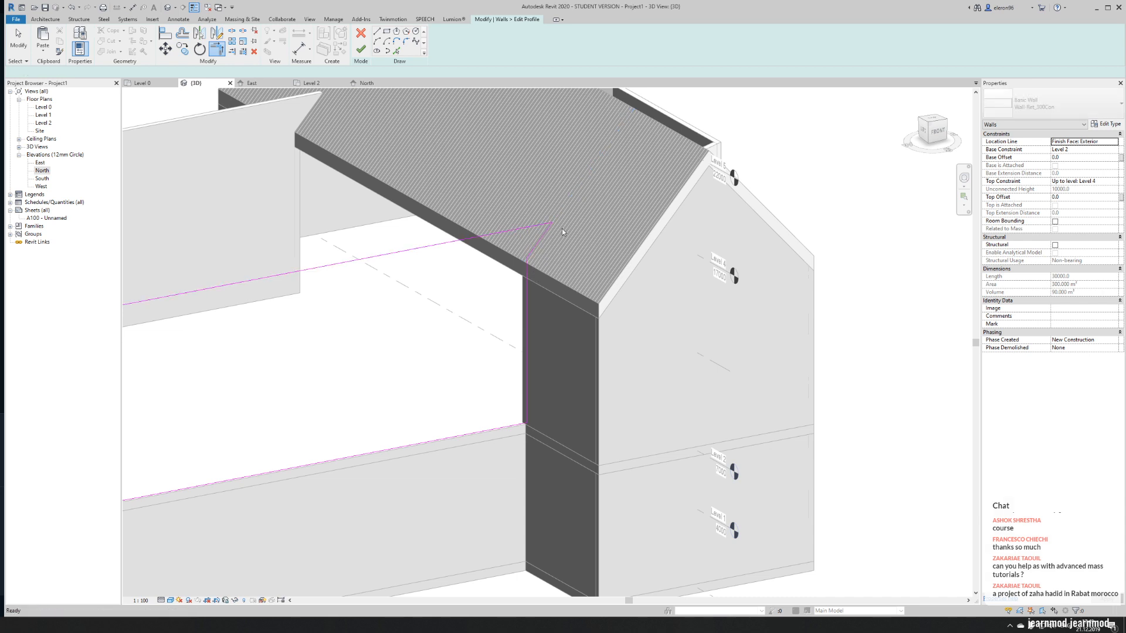
key("Escape")
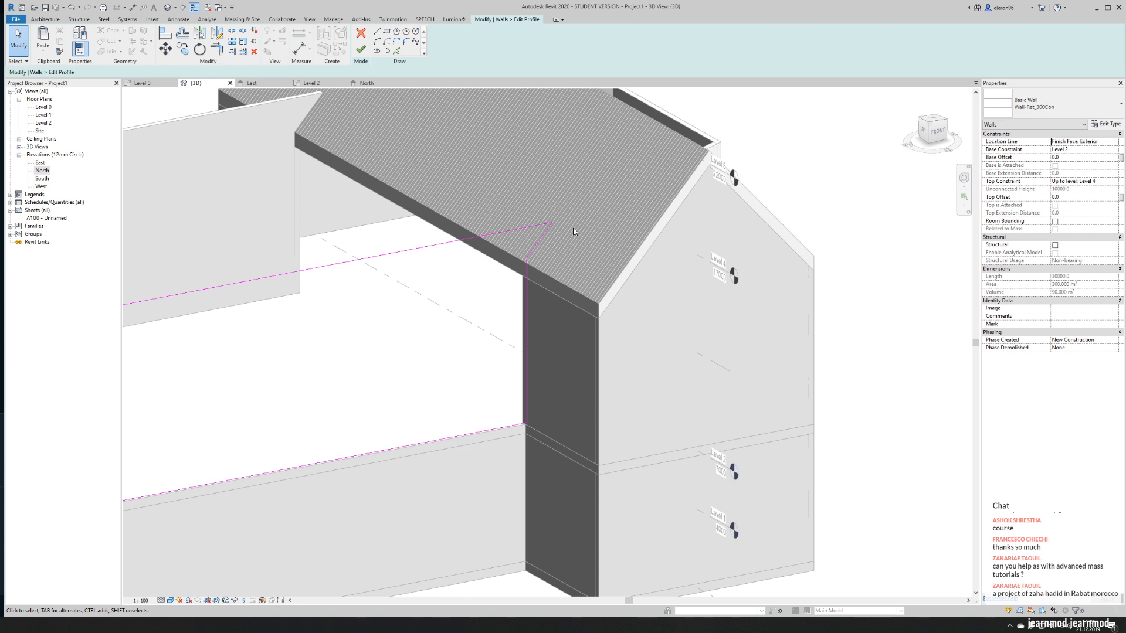
- Switch to the web browser and search Google for images of "zaha hadid rabat morocco"
key("alt+Tab")
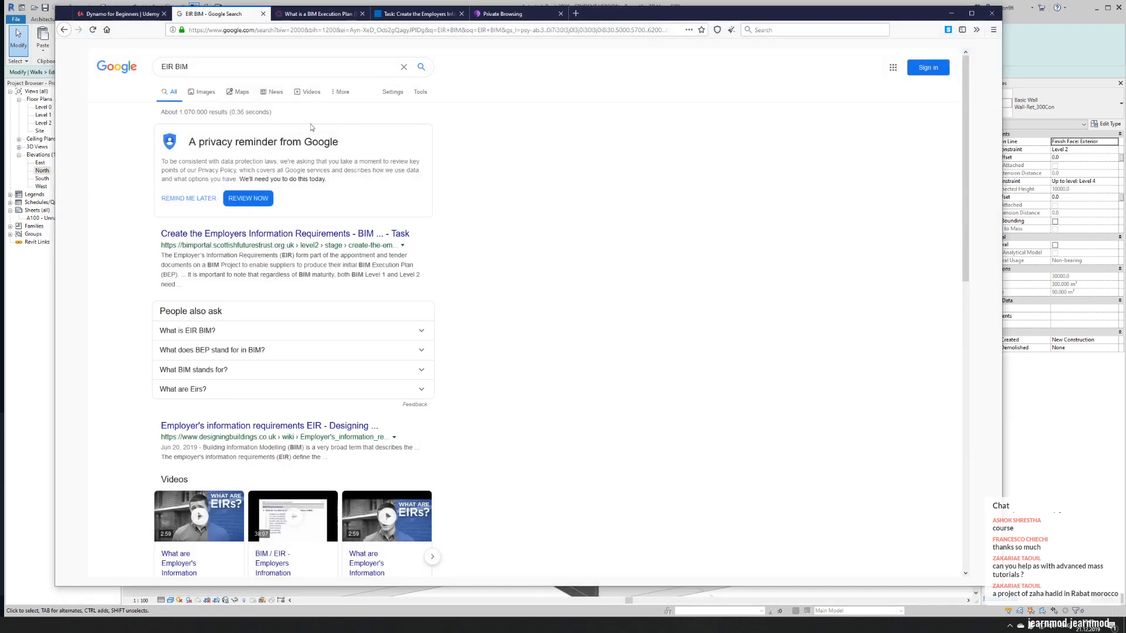
left_click(278, 58)
key("ctrl+a")
type("zaha hadid ra")
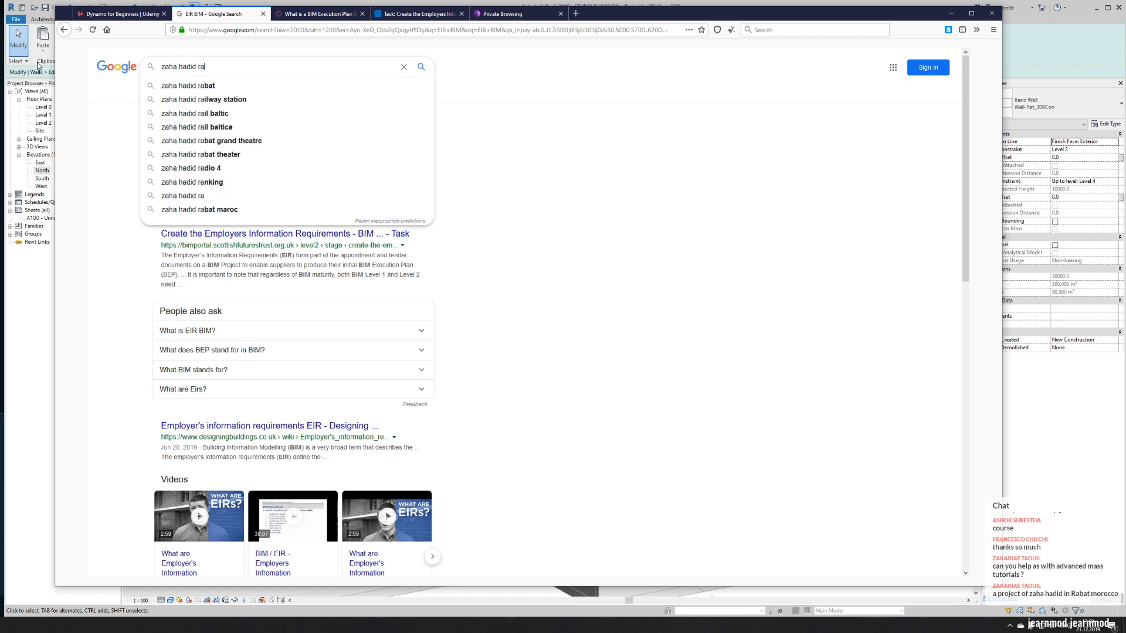
type("bat mo")
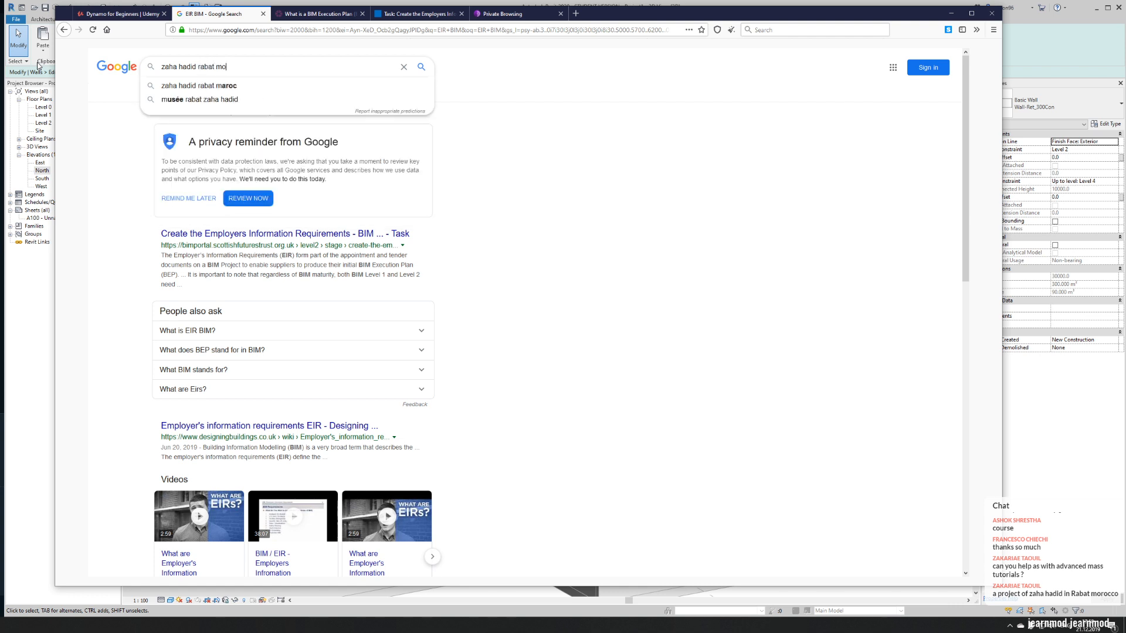
key("Down")
key("Down")
key("Return")
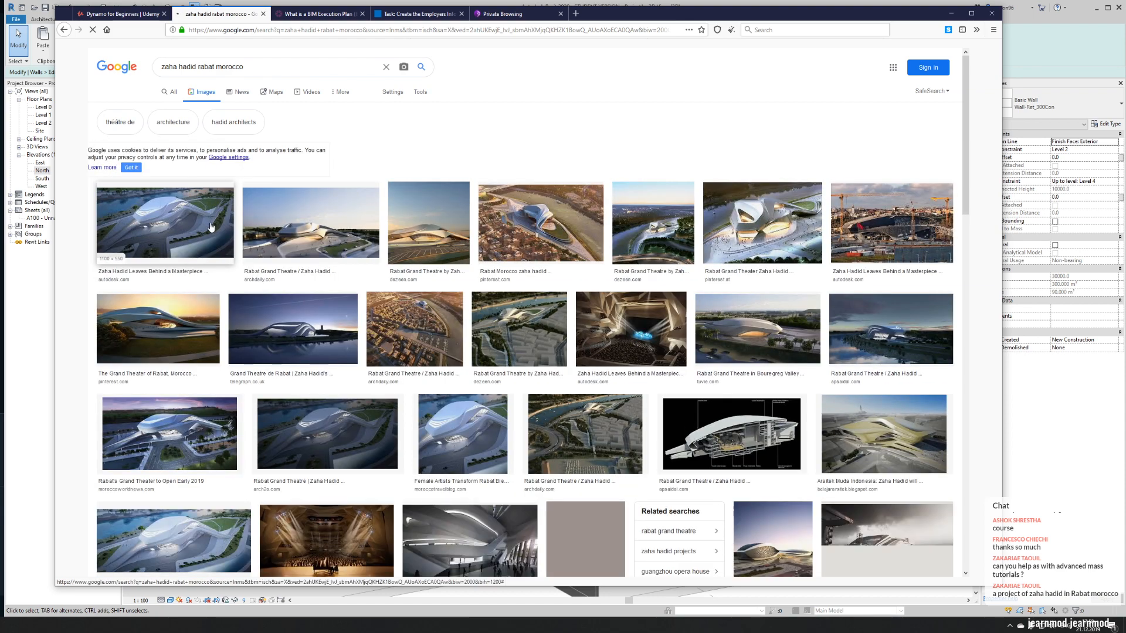
- Examine the Rabat Grand Theatre's overall form in the aerial renderings and the sectional view among the image results
left_click(211, 228)
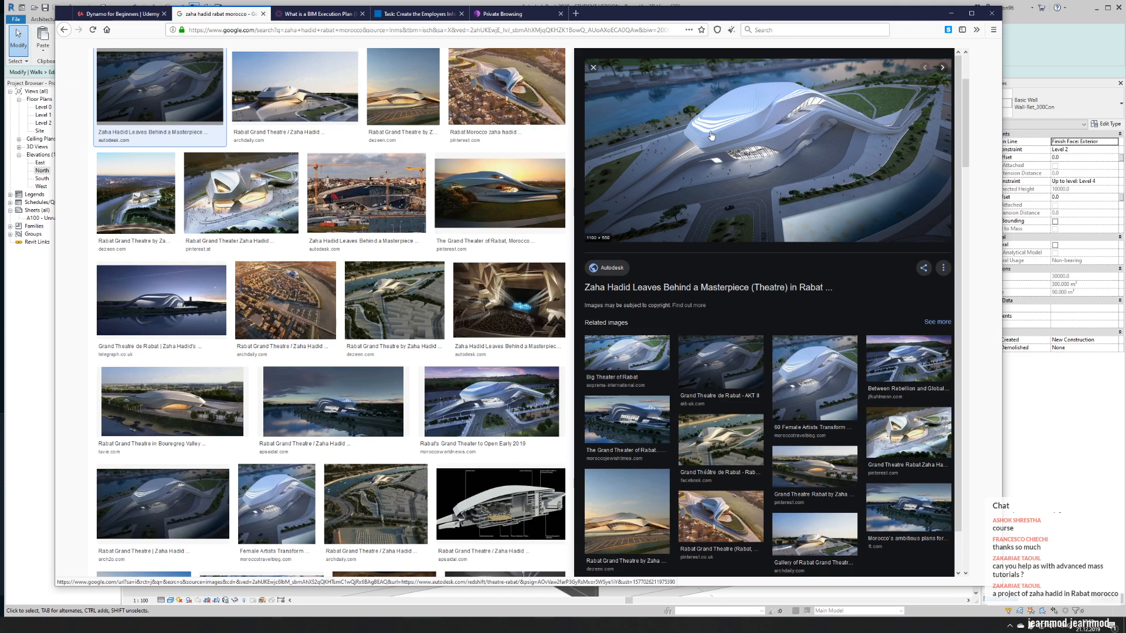
left_click(744, 185)
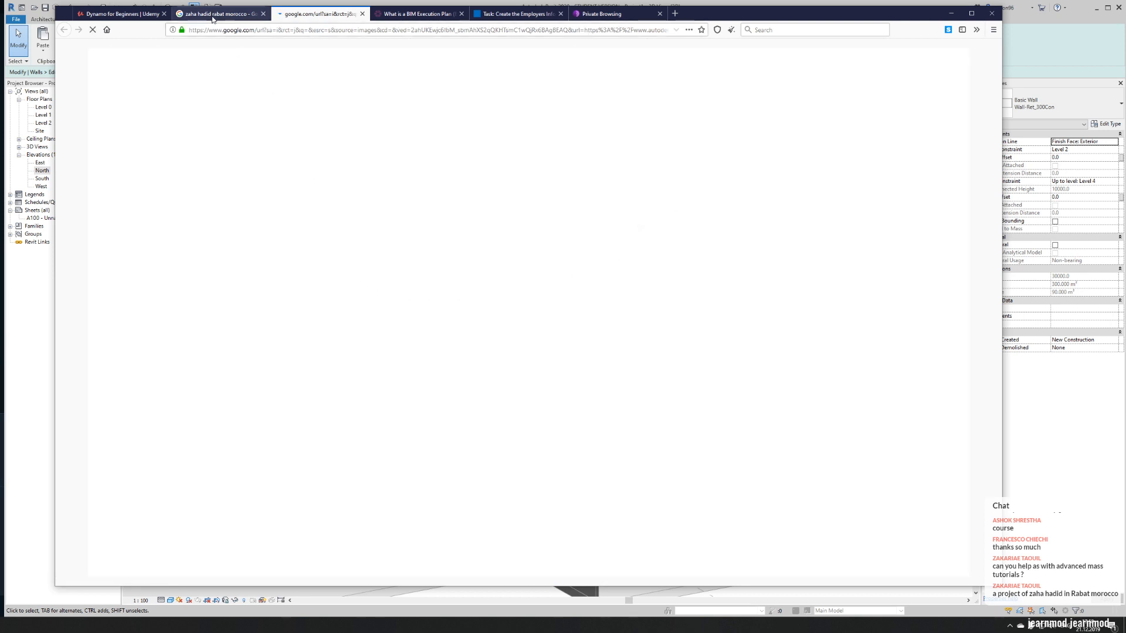
left_click(215, 14)
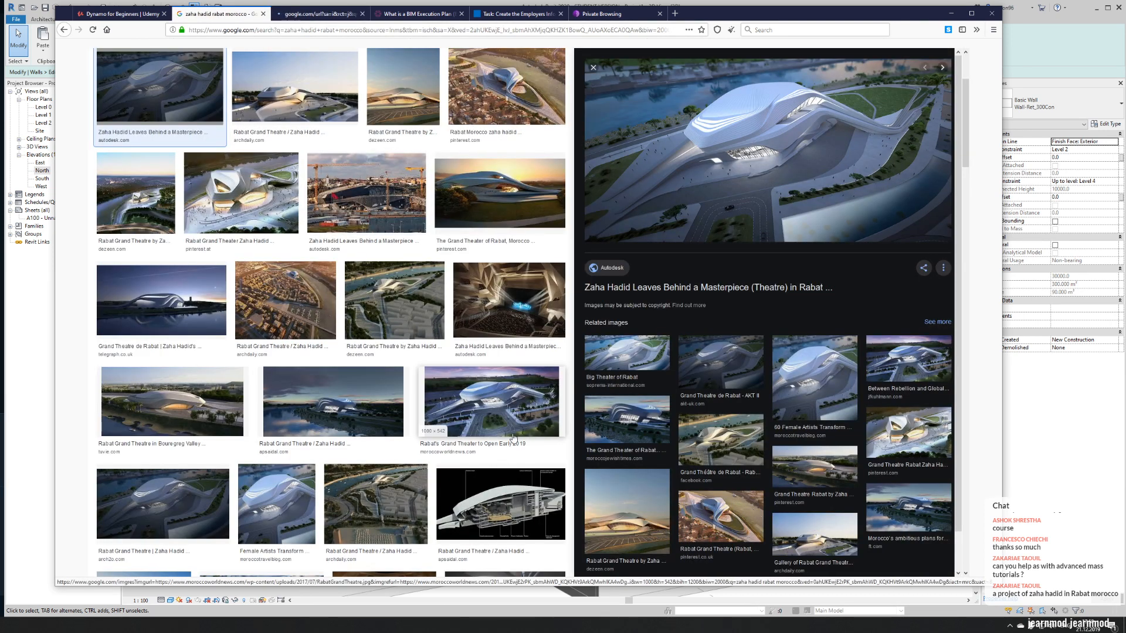
left_click(501, 504)
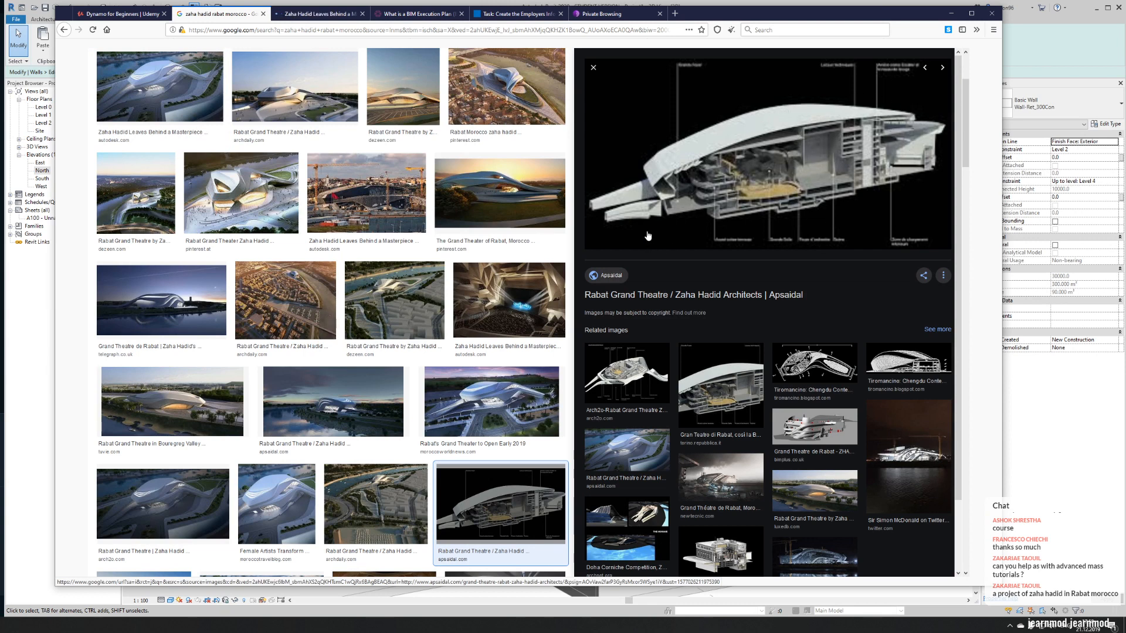
left_click(508, 109)
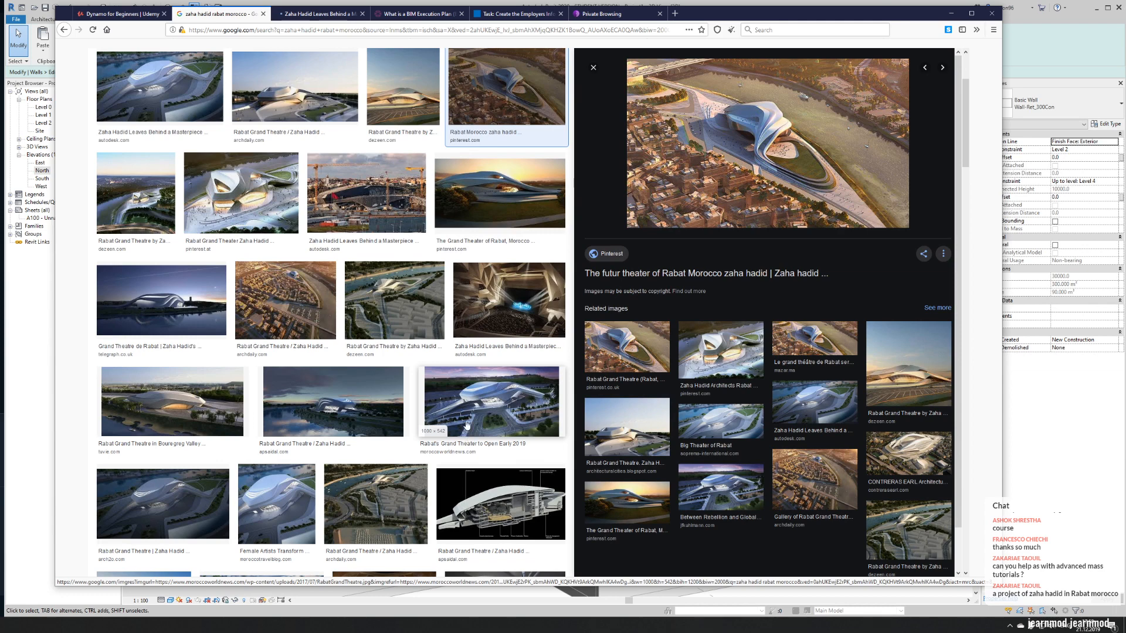
left_click(156, 196)
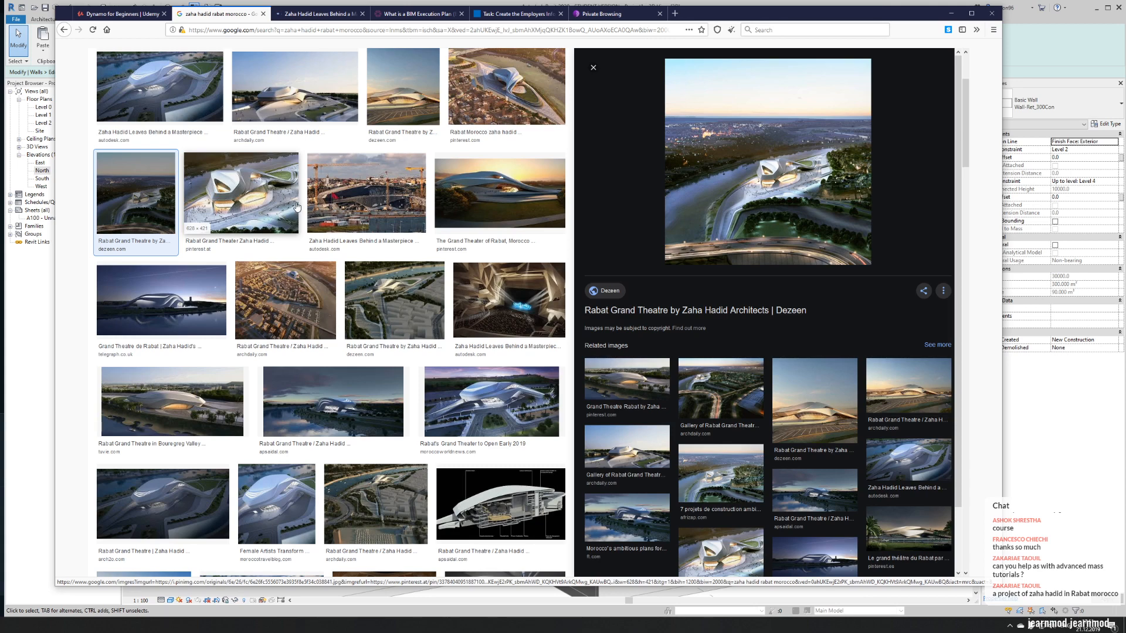
- Look through further results, previewing the theatre's coloured structural model, sunset exterior and interior lobby
scroll(394, 258, "down", 8)
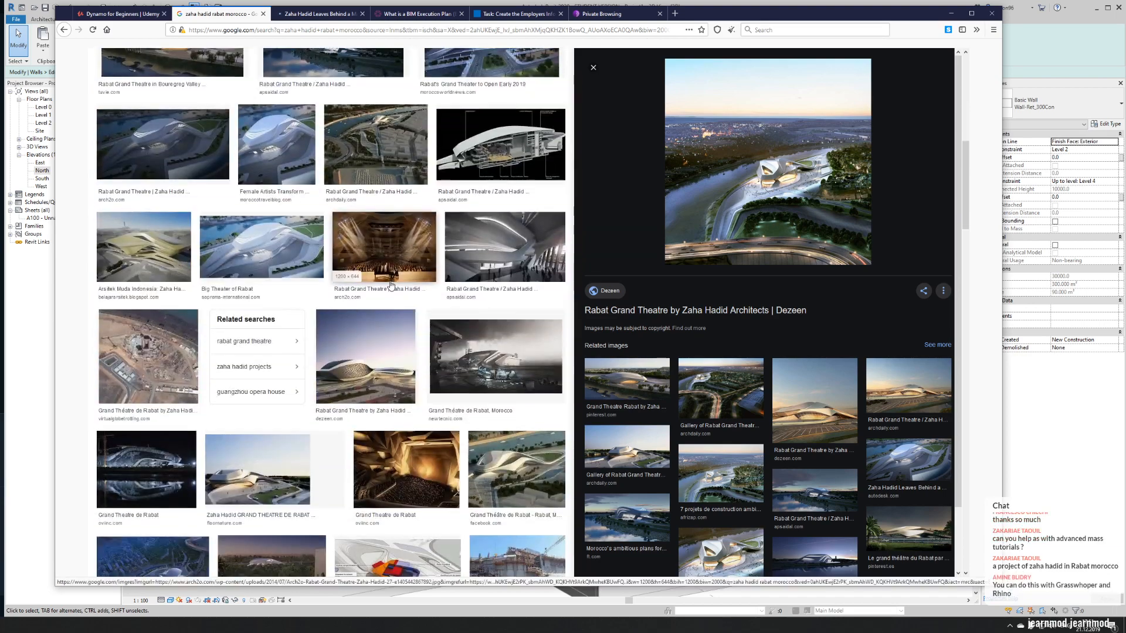
scroll(396, 283, "down", 5)
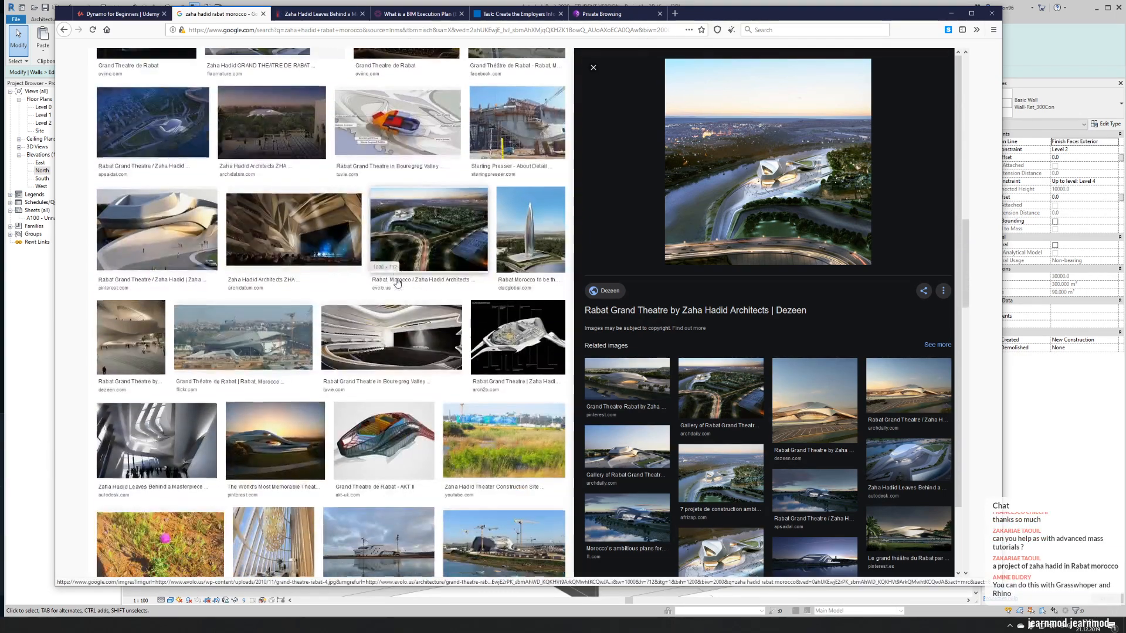
scroll(396, 283, "down", 2)
left_click(360, 351)
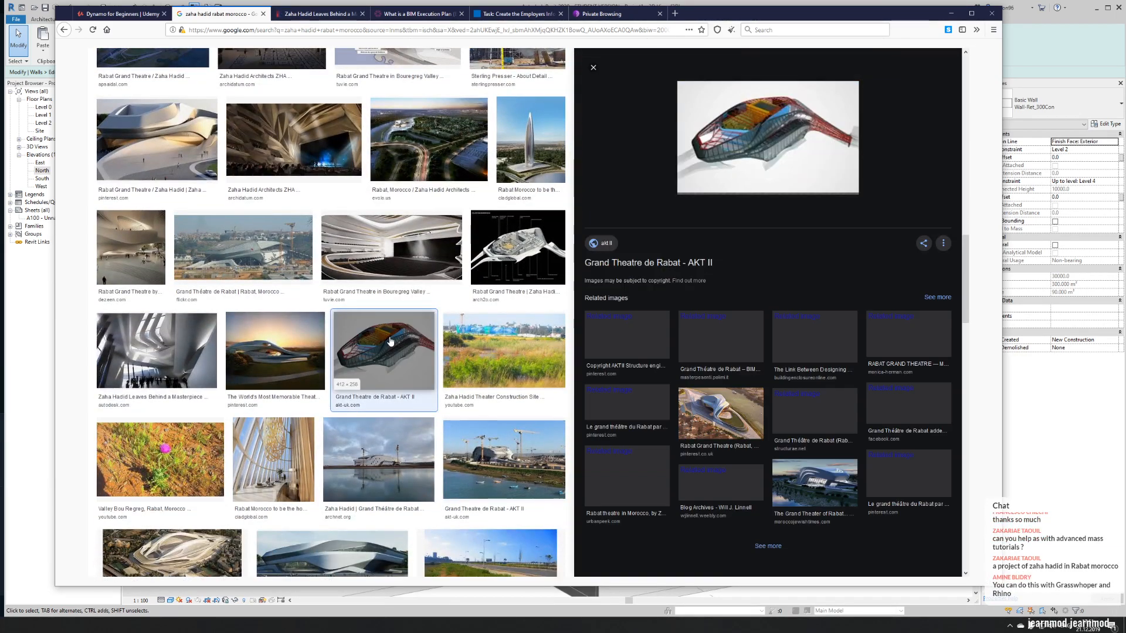
left_click(274, 351)
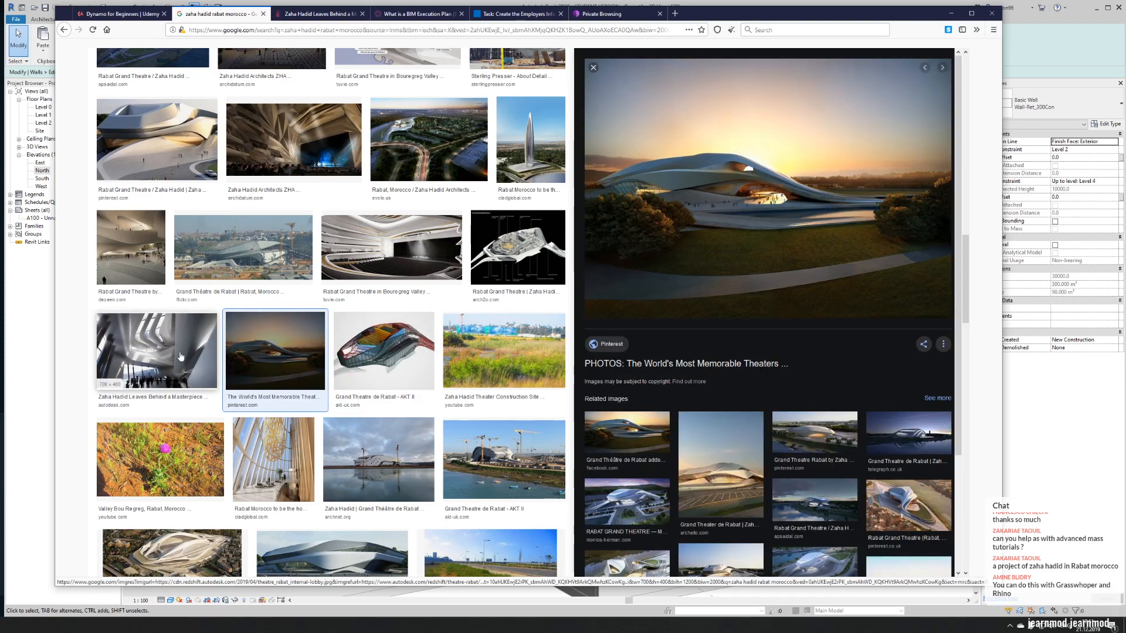
left_click(180, 356)
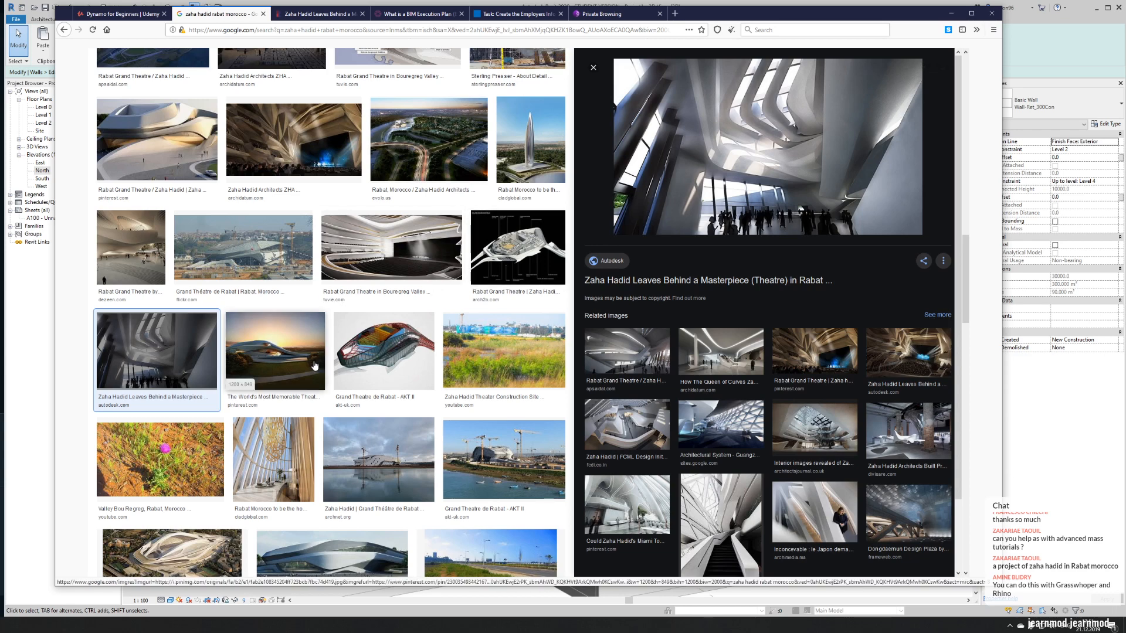
- Preview the theatre's construction site photo and grey structural engineering model, and browse the remaining image results
scroll(324, 330, "down", 3)
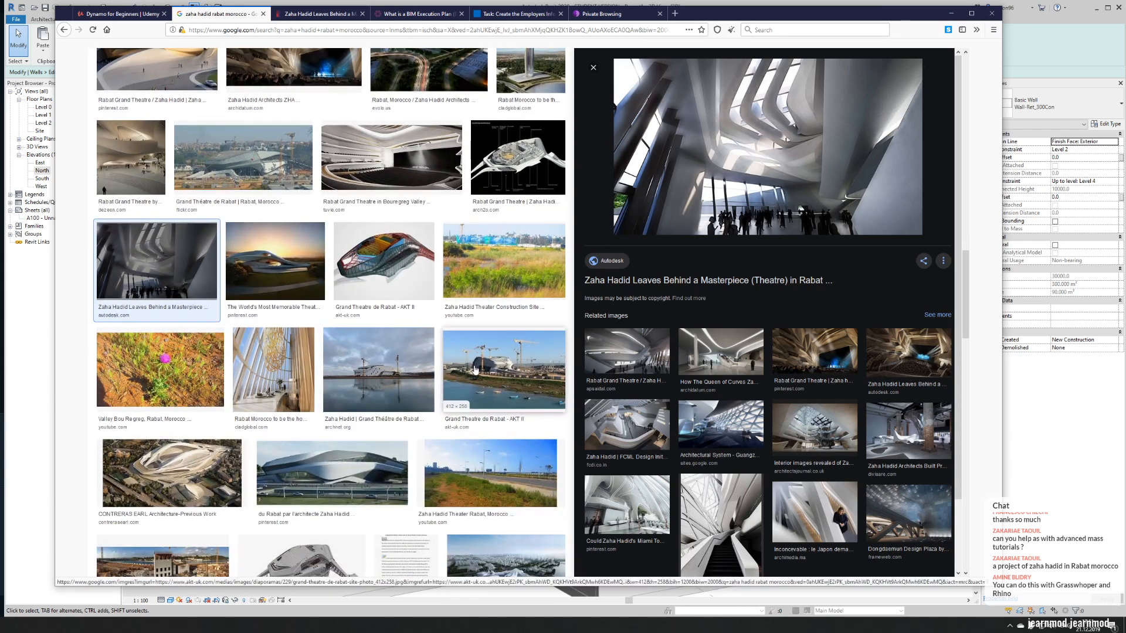
left_click(473, 361)
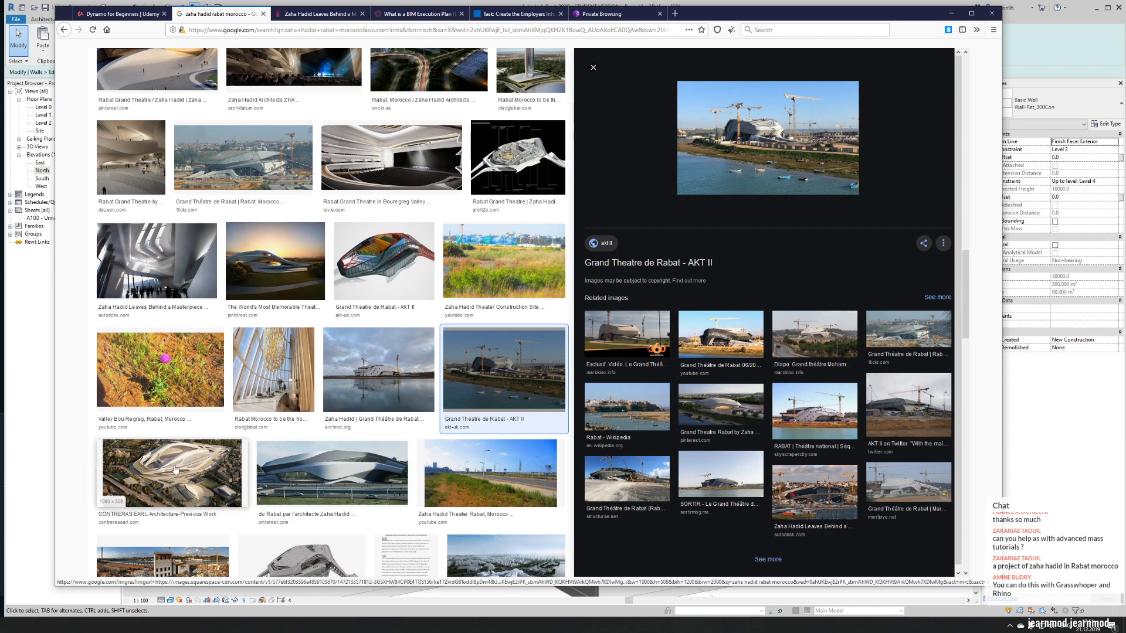
scroll(161, 470, "down", 3)
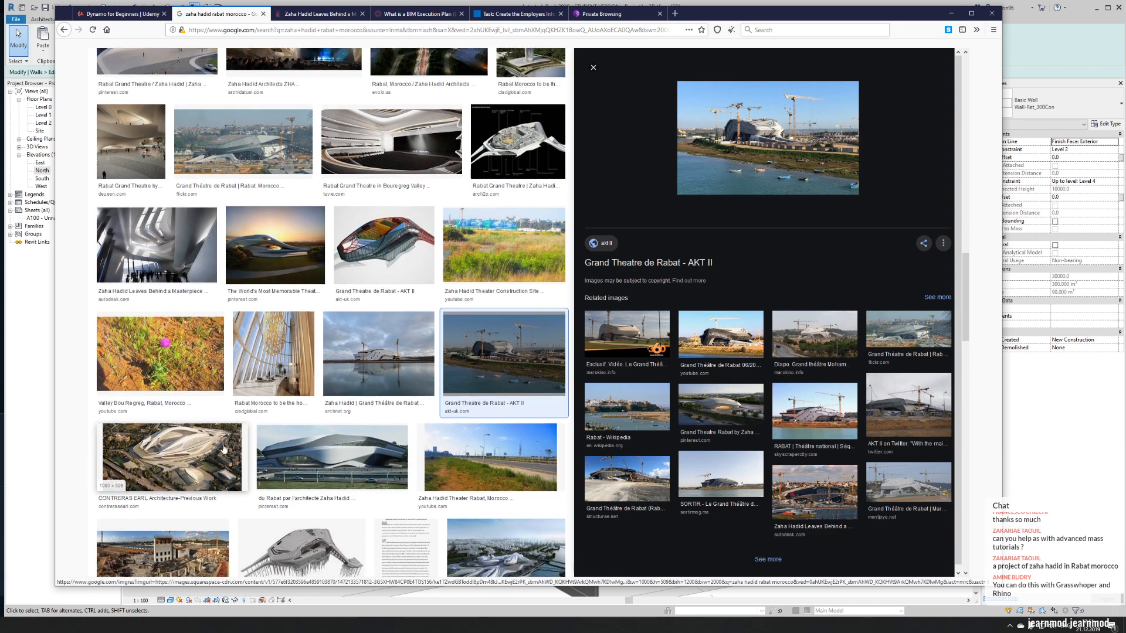
left_click(285, 434)
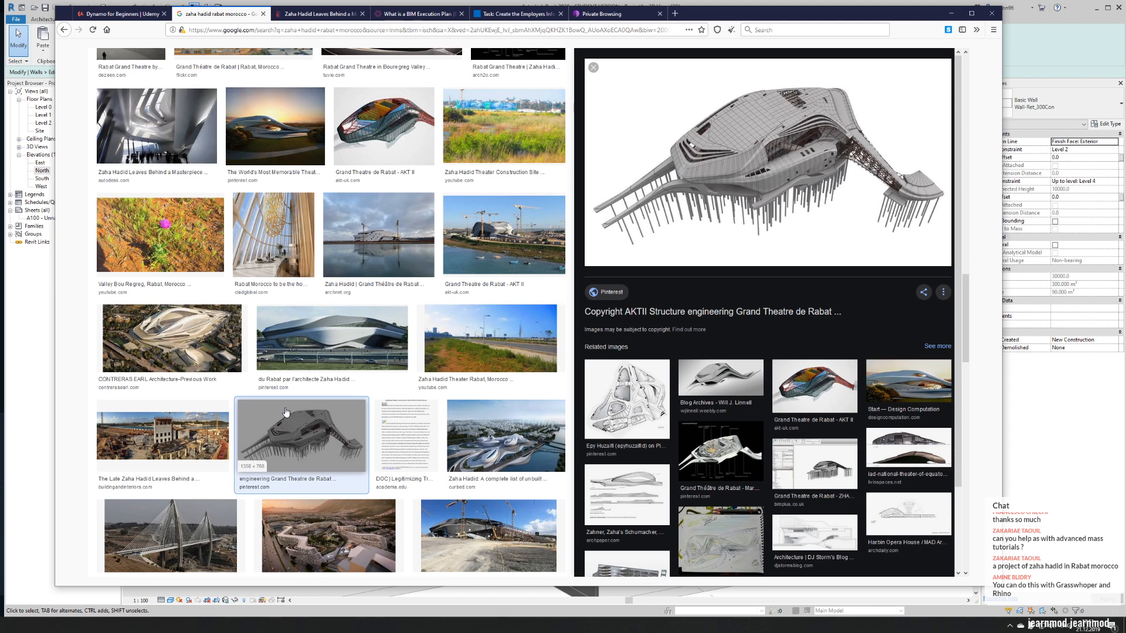
scroll(286, 411, "down", 6)
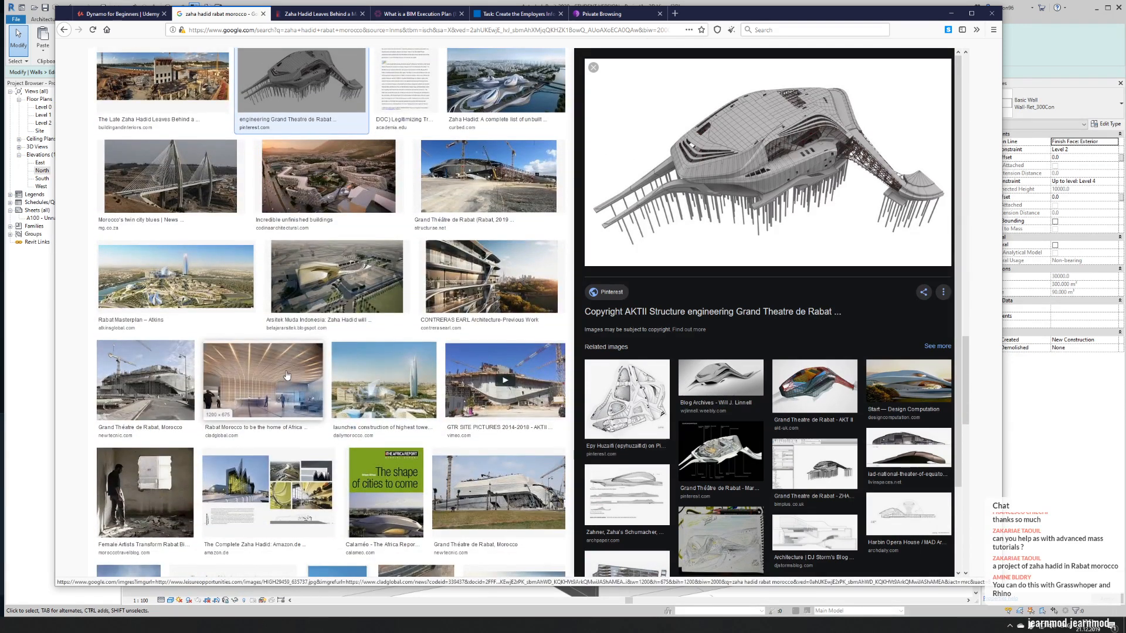
scroll(294, 367, "down", 6)
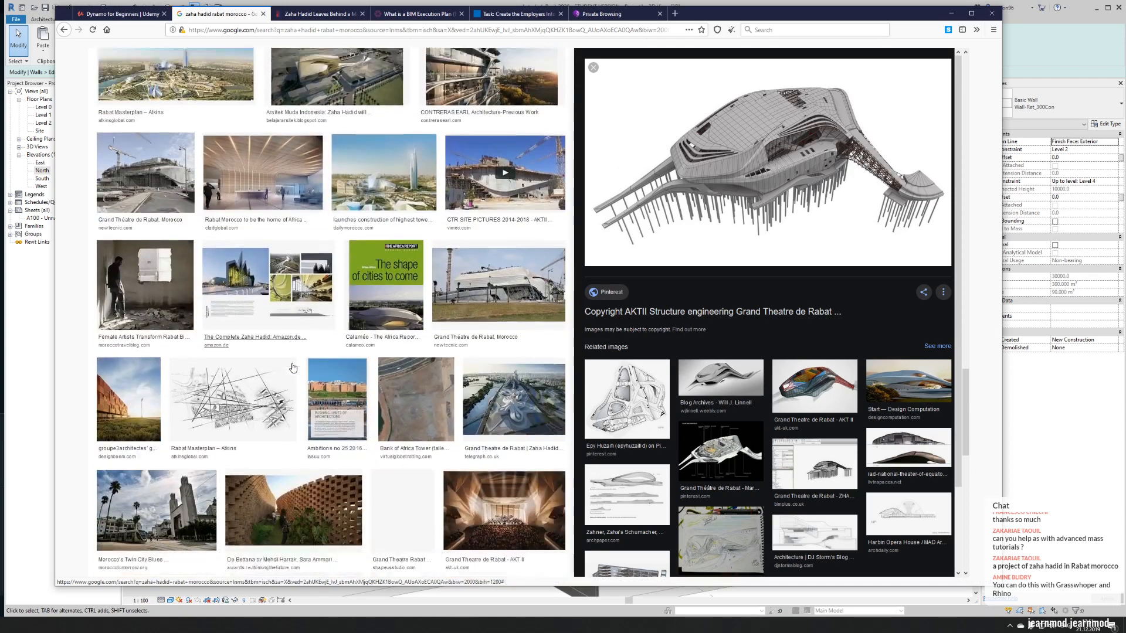
scroll(332, 351, "up", 3)
scroll(332, 351, "up", 3)
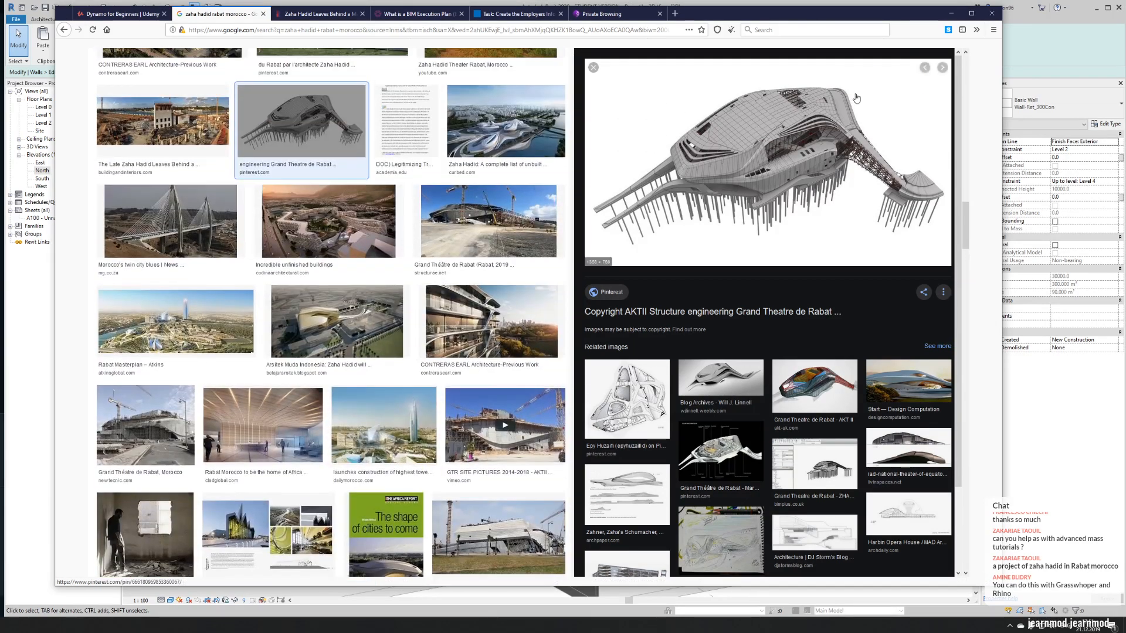
- Return to Revit and finish the edited profile of the upper nave wall
left_click(951, 13)
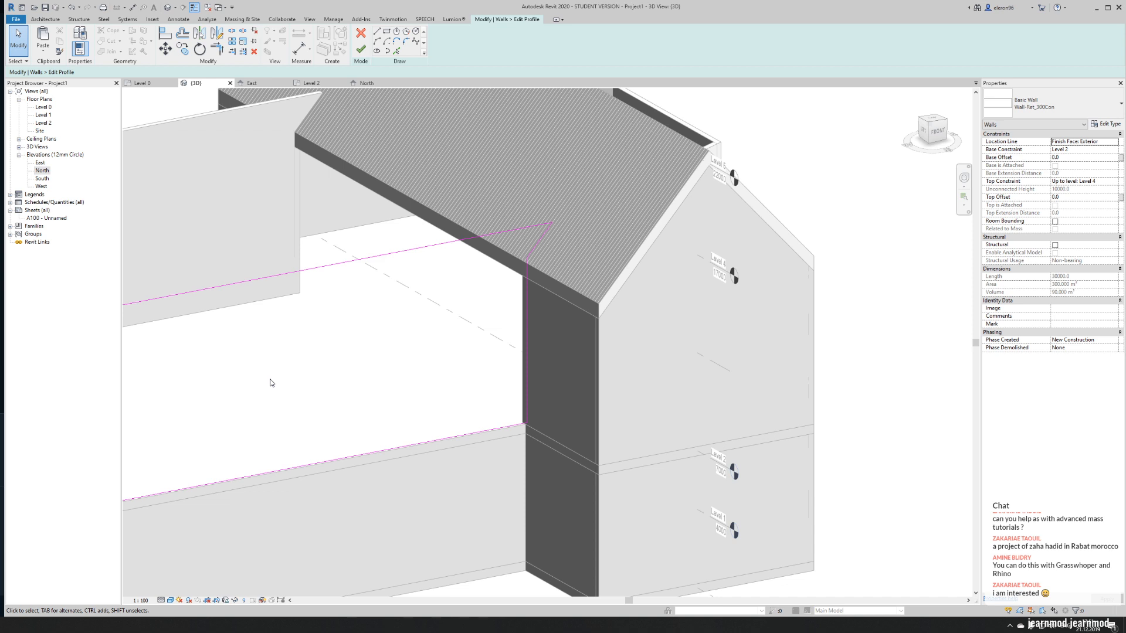
left_click(362, 49)
scroll(542, 477, "down", 5)
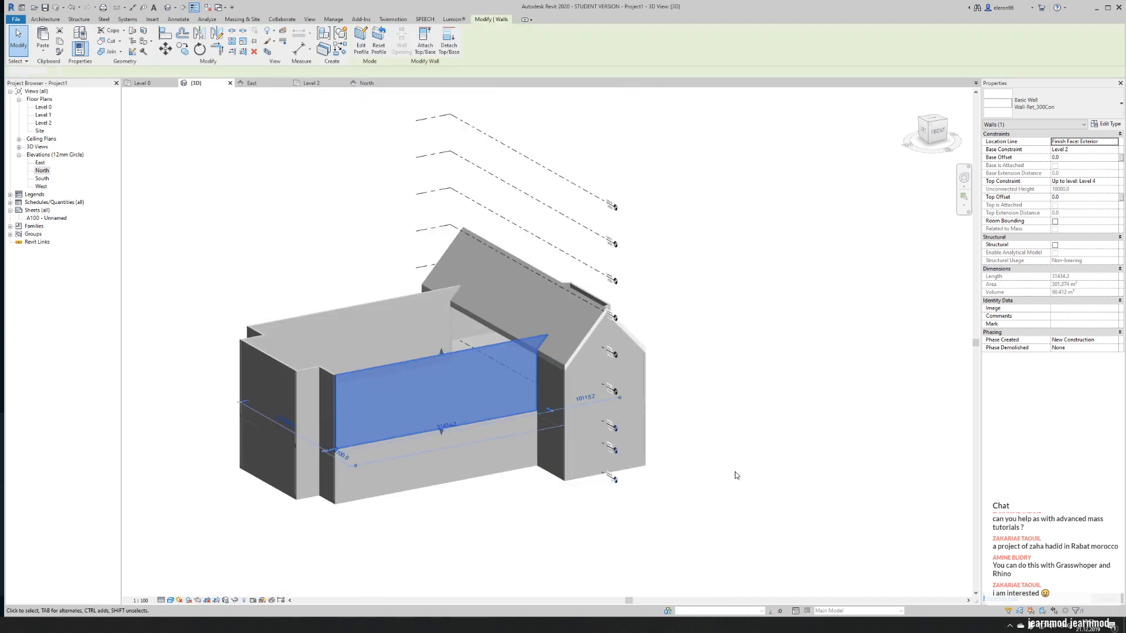
left_click(733, 474)
- Try to reshape the angled apse wall's profile by picking a reference line and trimming it to the wall's vertical edge
middle_click_drag(813, 441, 652, 423, "shift")
scroll(605, 352, "up", 5)
scroll(606, 352, "up", 4)
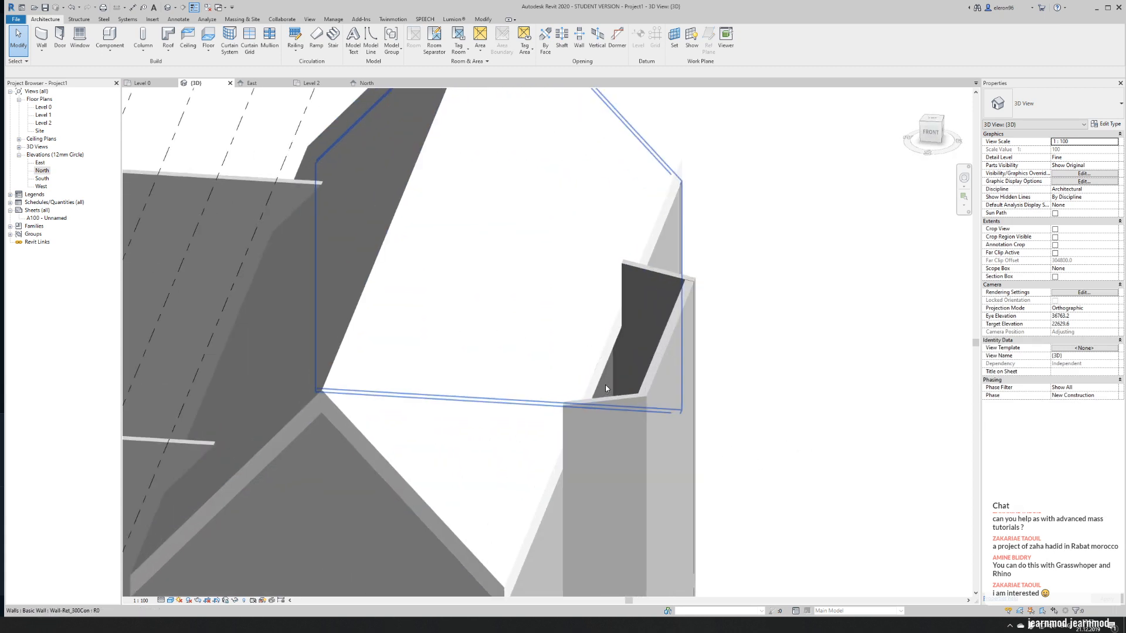
left_click(576, 432)
left_click(361, 40)
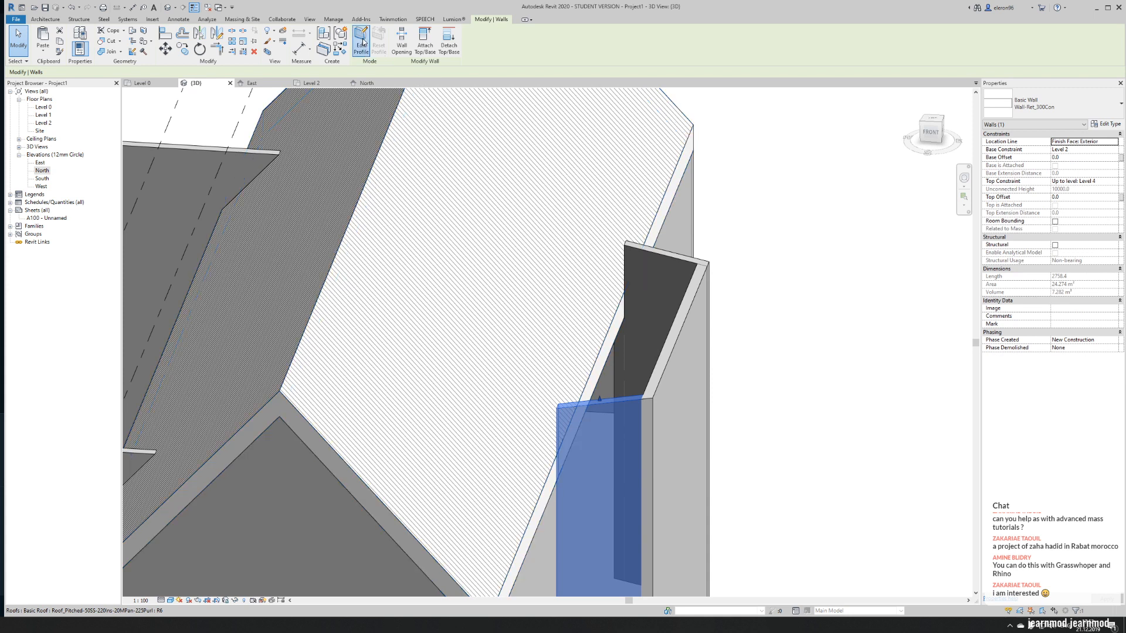
scroll(498, 346, "up", 5)
left_click(396, 51)
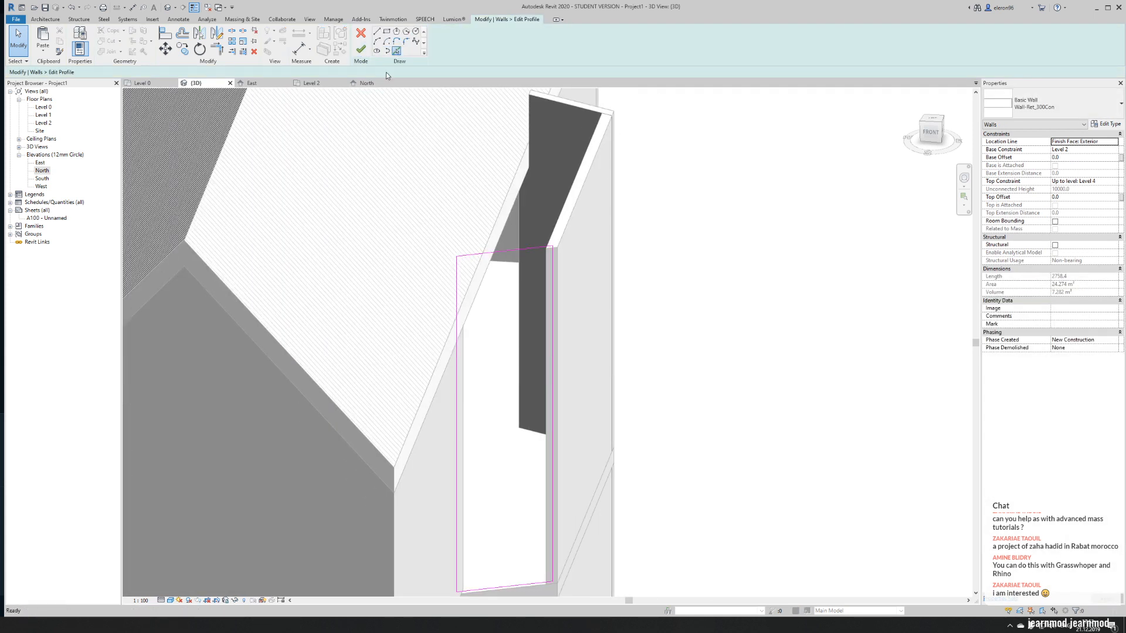
left_click(319, 392)
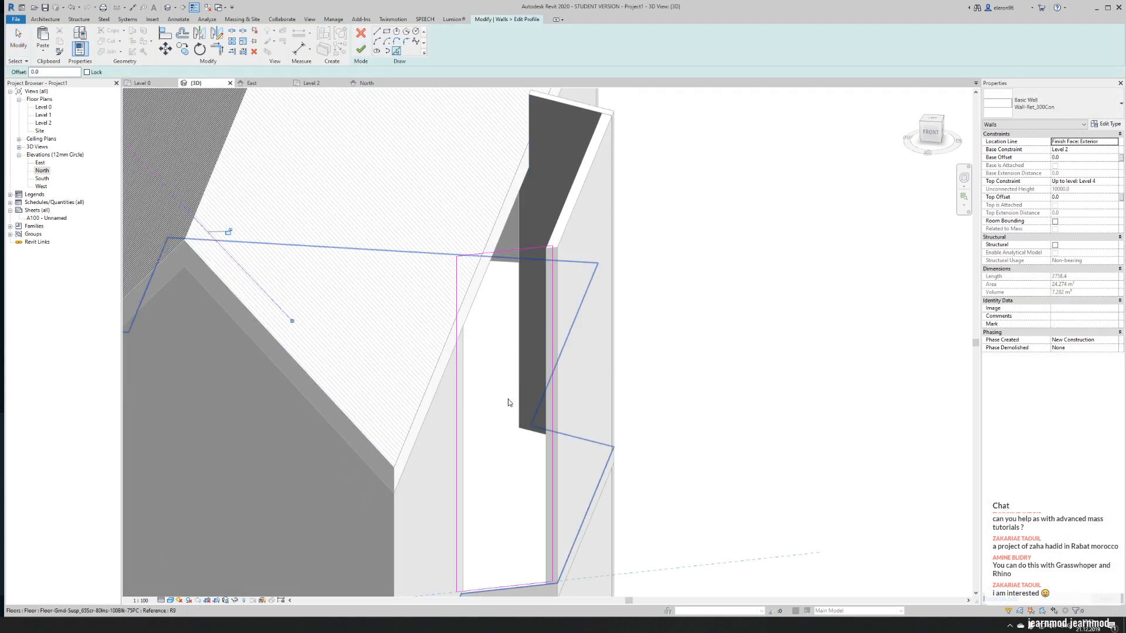
key("t")
key("r")
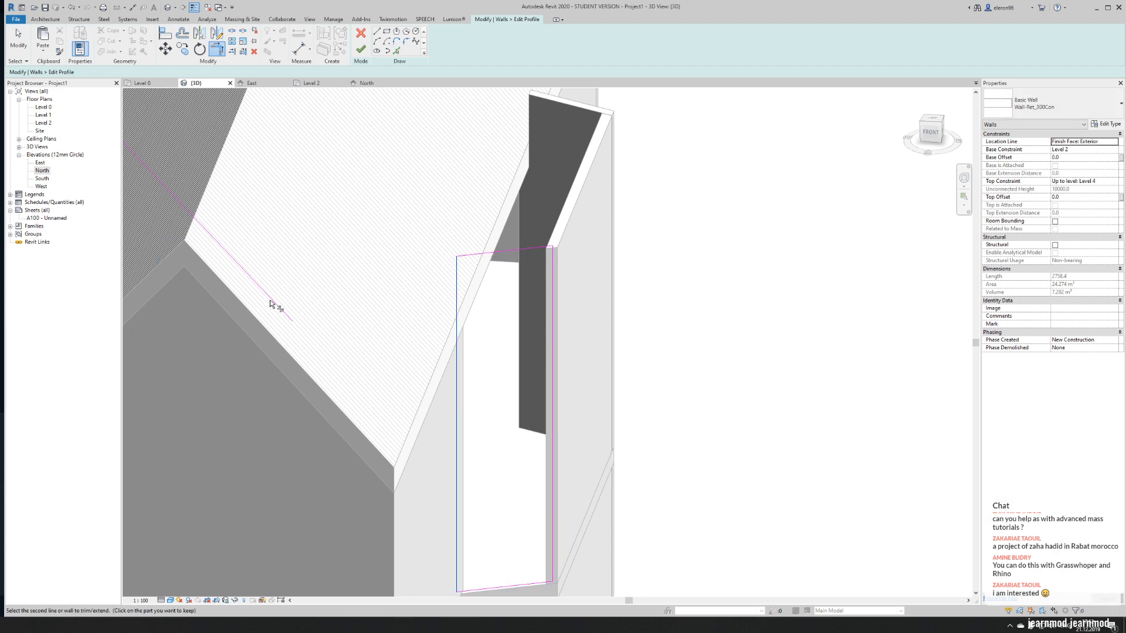
left_click(457, 513)
left_click(285, 320)
mouse_move(503, 448)
middle_mouse_down("shift")
mouse_move(452, 264)
mouse_move(476, 405)
middle_mouse_up("shift")
- Delete the picked line and discard the profile edits of the angled apse wall
key("Escape")
left_click(304, 289)
key("Delete")
left_click(360, 33)
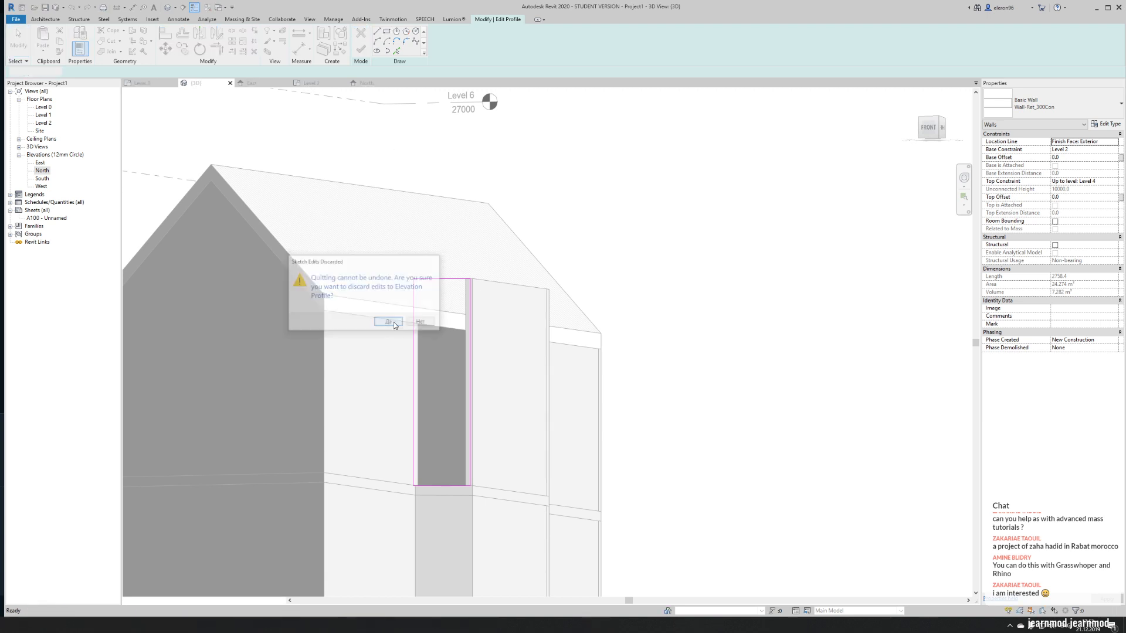
left_click(392, 323)
- Create a floor plan view for Level 4
middle_click_drag(438, 300, 455, 275, "shift")
key("Escape")
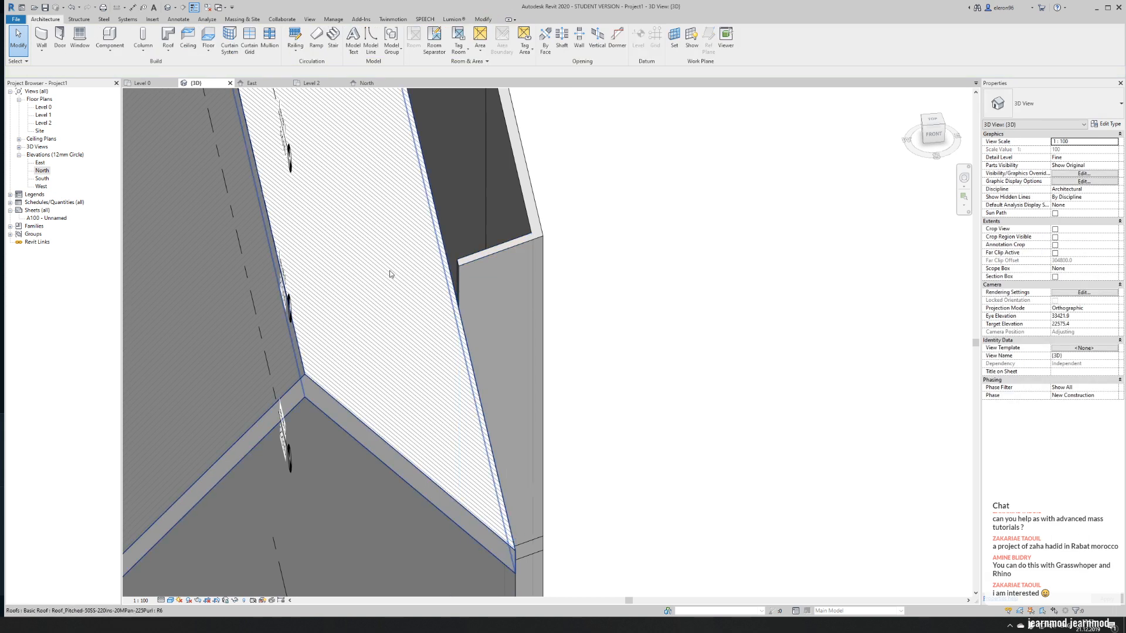
mouse_move(350, 184)
middle_mouse_down("shift")
mouse_move(419, 304)
mouse_move(533, 386)
mouse_move(469, 328)
mouse_move(425, 222)
middle_mouse_up("shift")
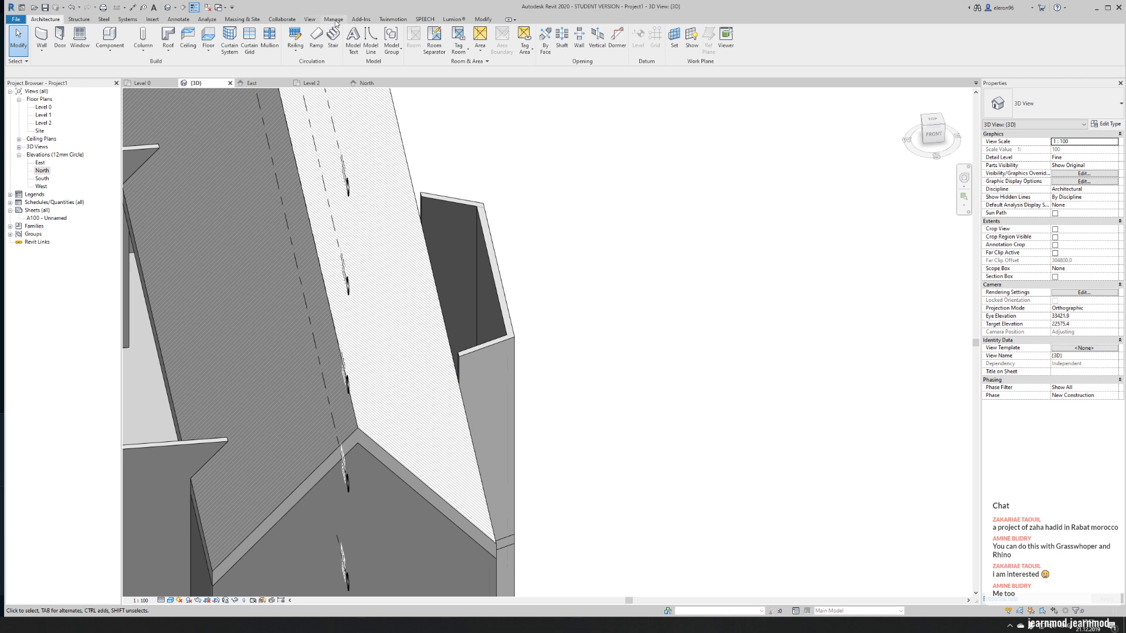
left_click(310, 19)
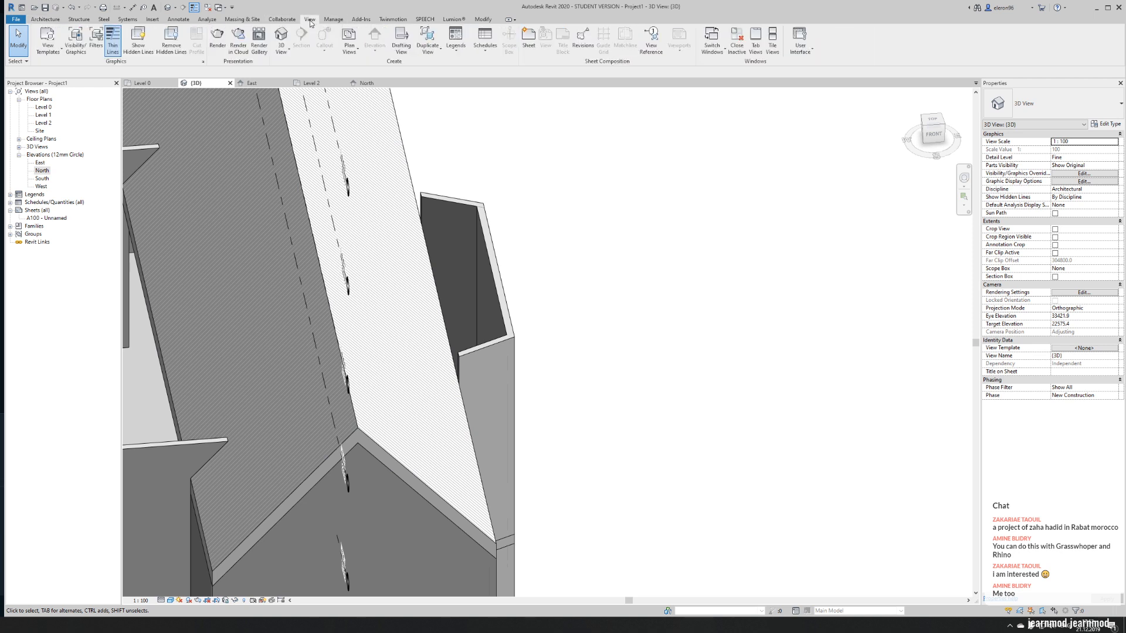
left_click(349, 43)
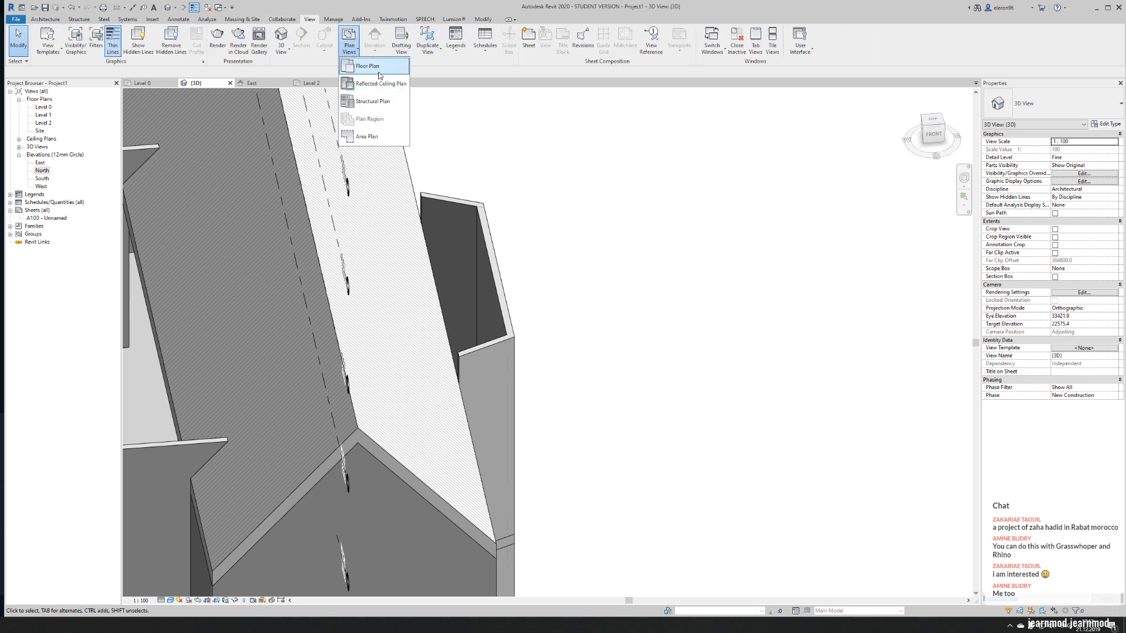
left_click(361, 70)
left_click(522, 281)
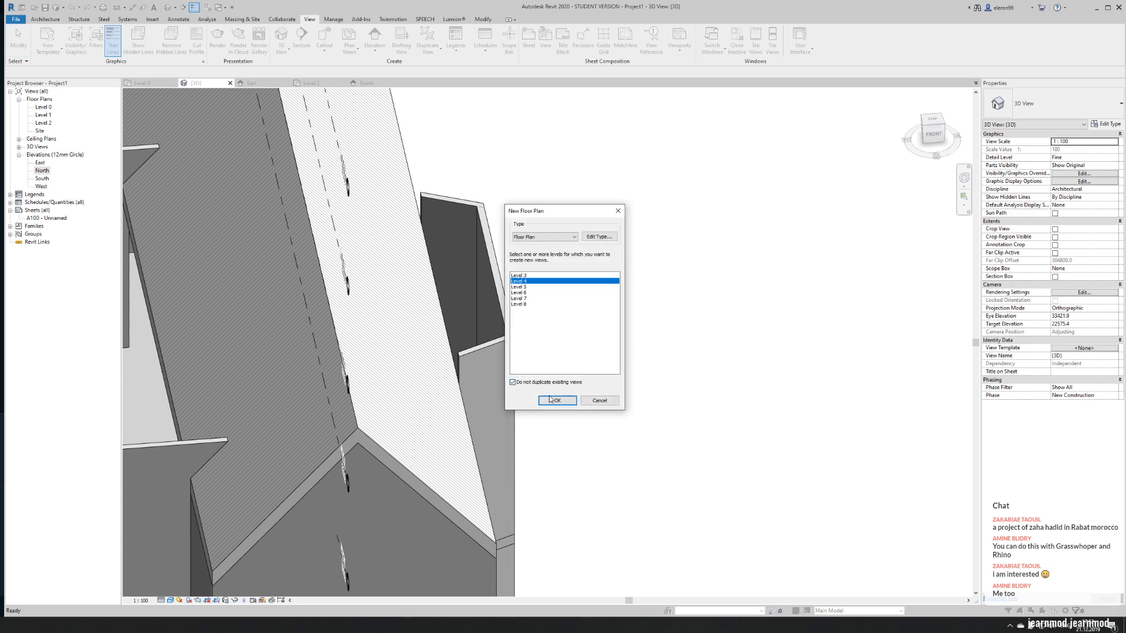
left_click(554, 401)
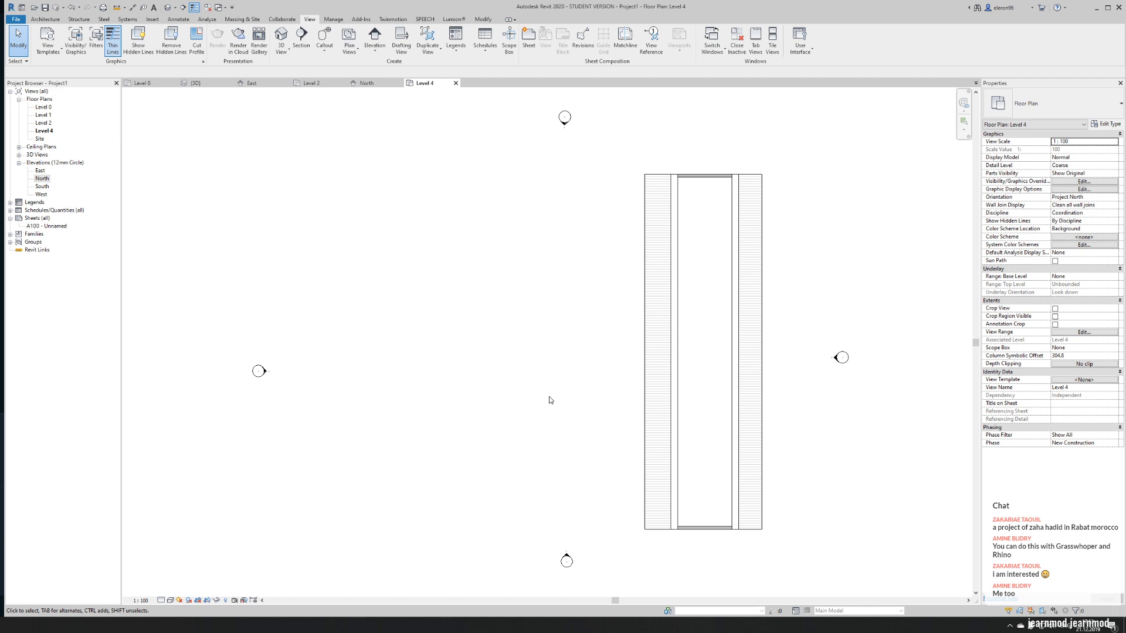
- Place the Level 4 floor plan side by side with the 3D view
middle_click_drag(628, 362, 444, 298)
middle_click_drag(509, 377, 329, 369)
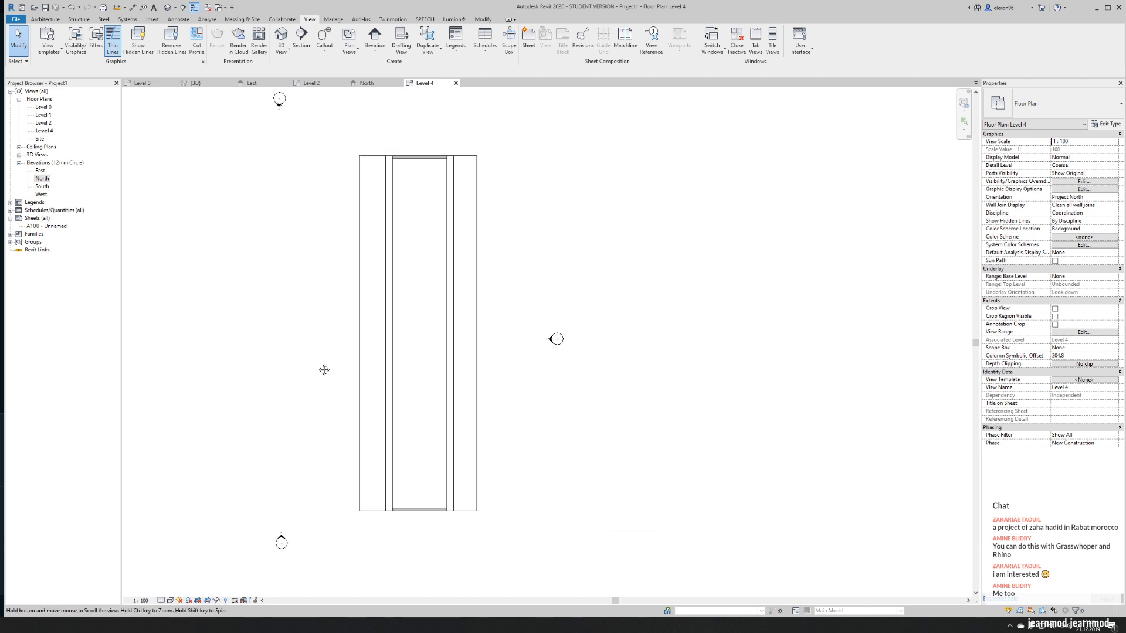
scroll(347, 339, "down", 2)
scroll(404, 246, "up", 2)
scroll(423, 340, "down", 4)
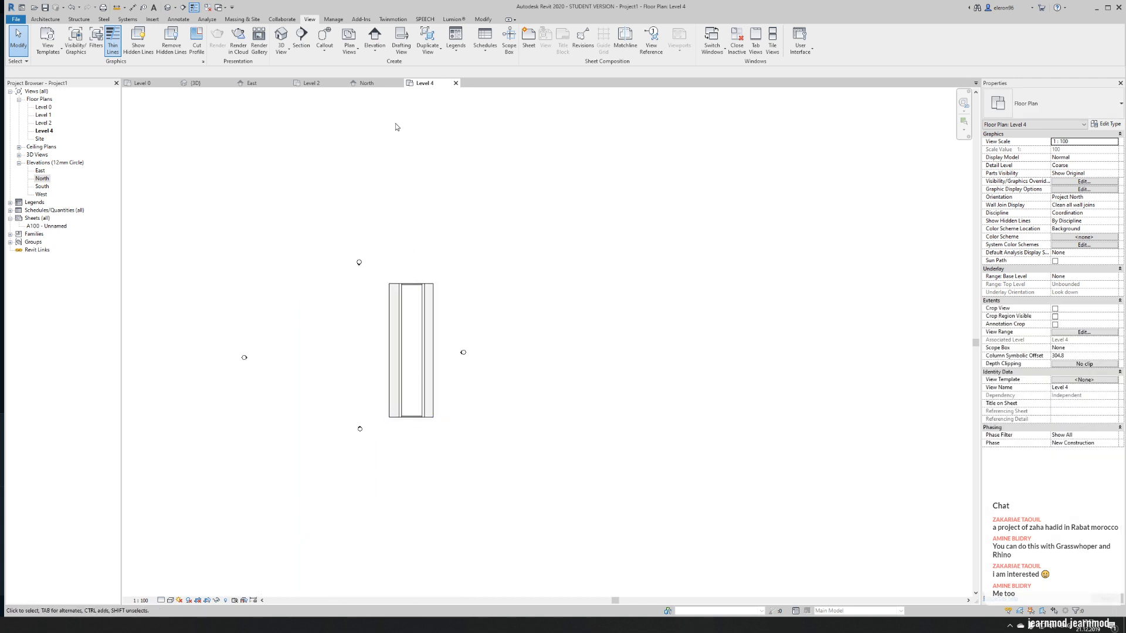
left_click_drag(422, 84, 976, 146)
- Examine the apse and transept walls in the 3D view and the Level 4 plan by selecting them
left_click(250, 298)
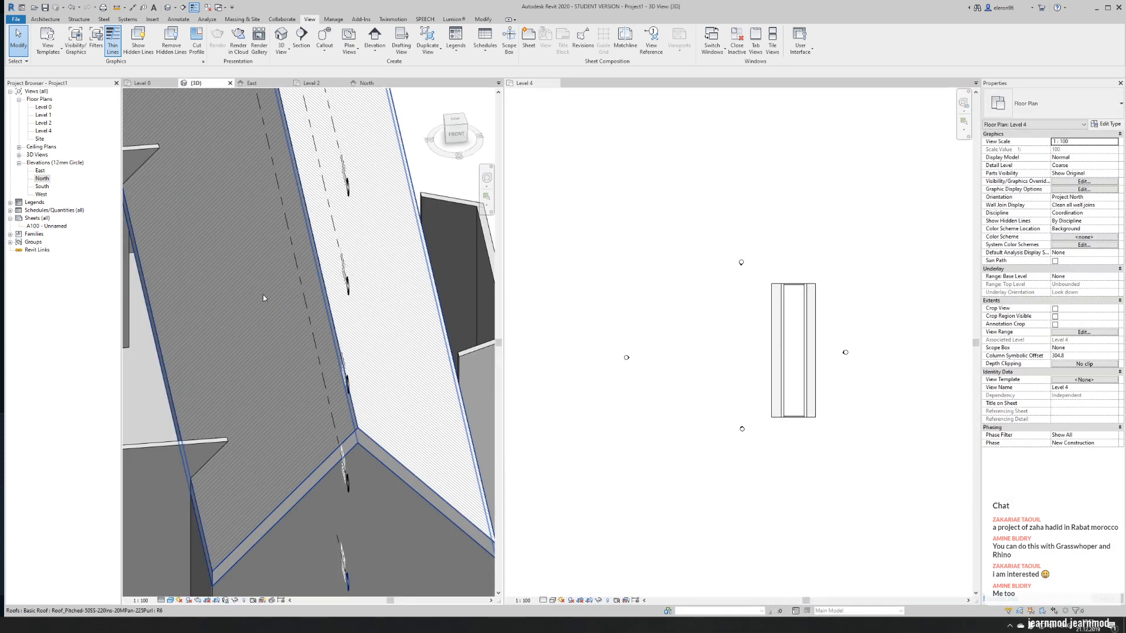
scroll(427, 314, "down", 2)
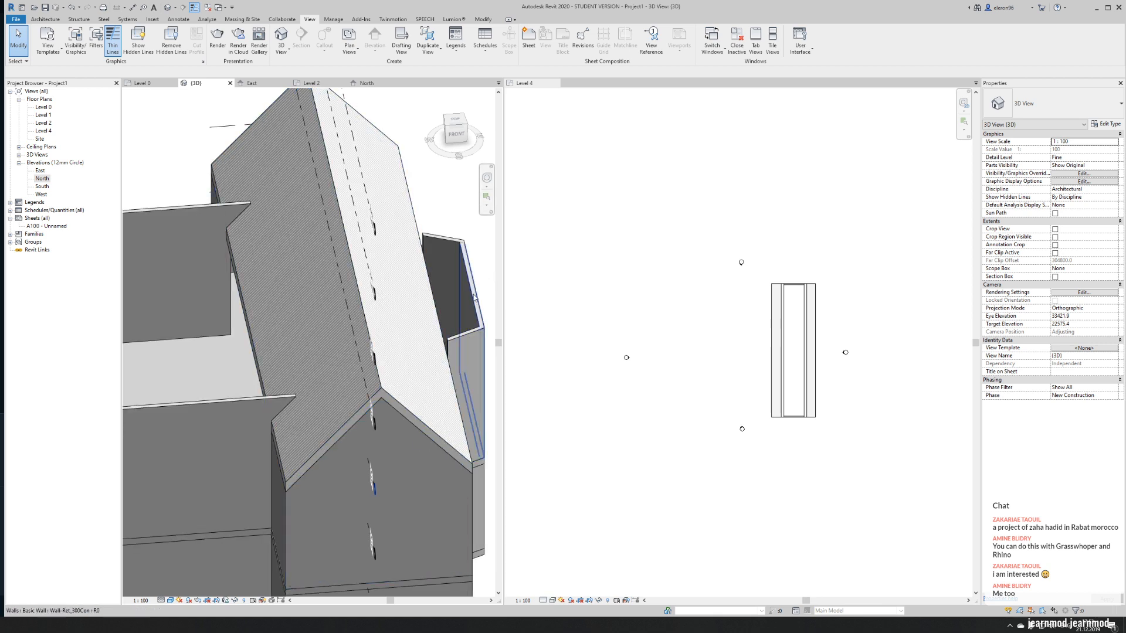
left_click(474, 296)
scroll(832, 322, "up", 3)
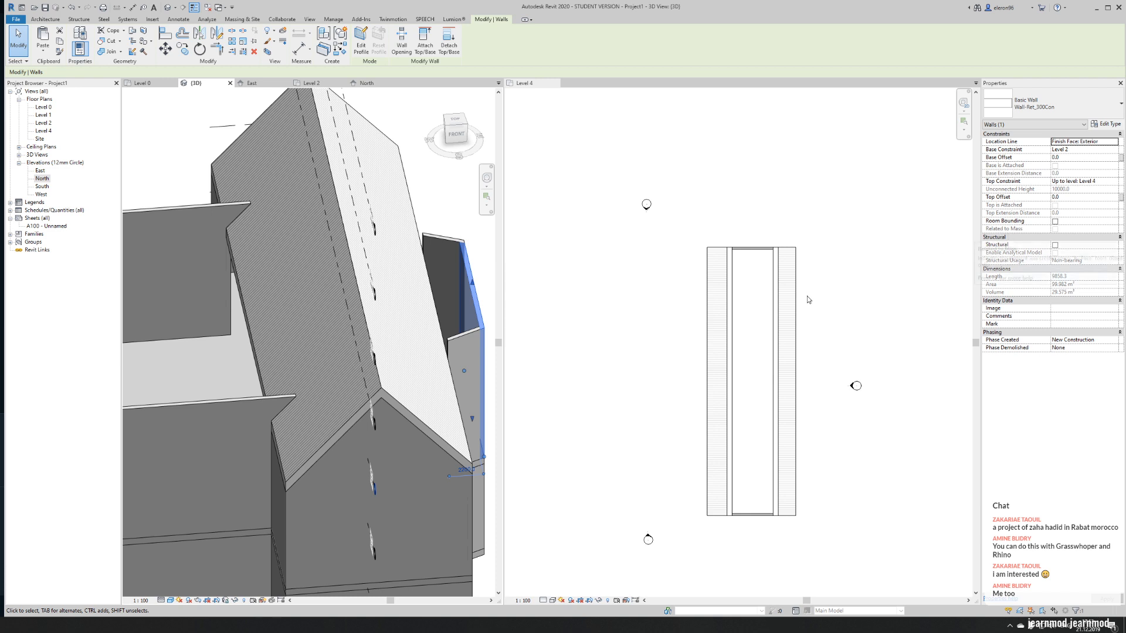
left_click(798, 457)
scroll(753, 246, "up", 4)
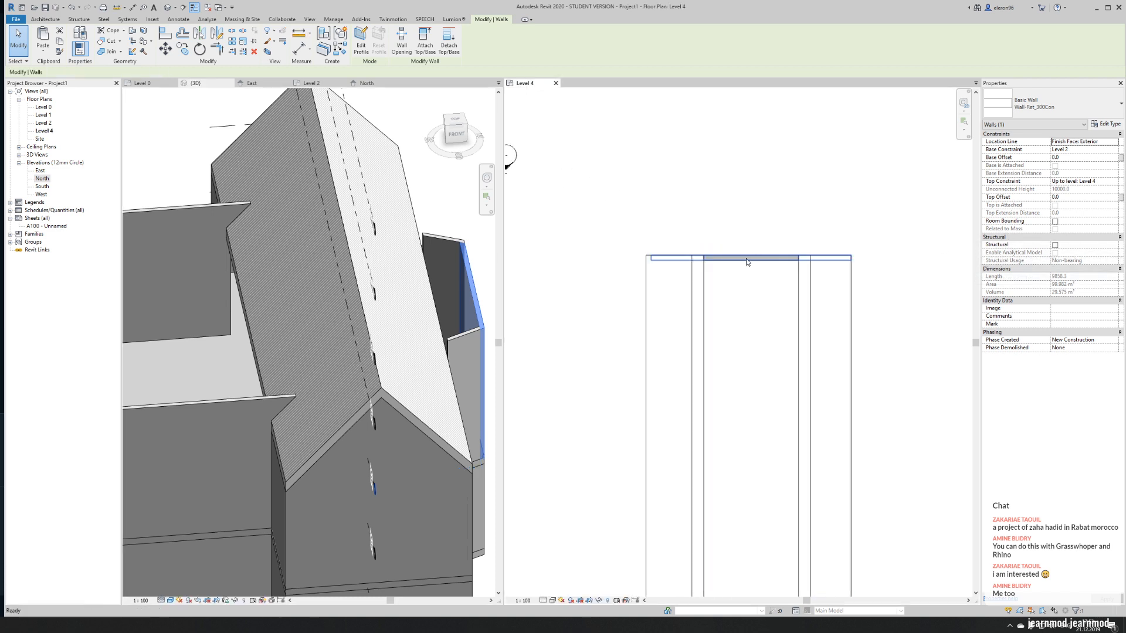
left_click(745, 262)
scroll(371, 313, "down", 4)
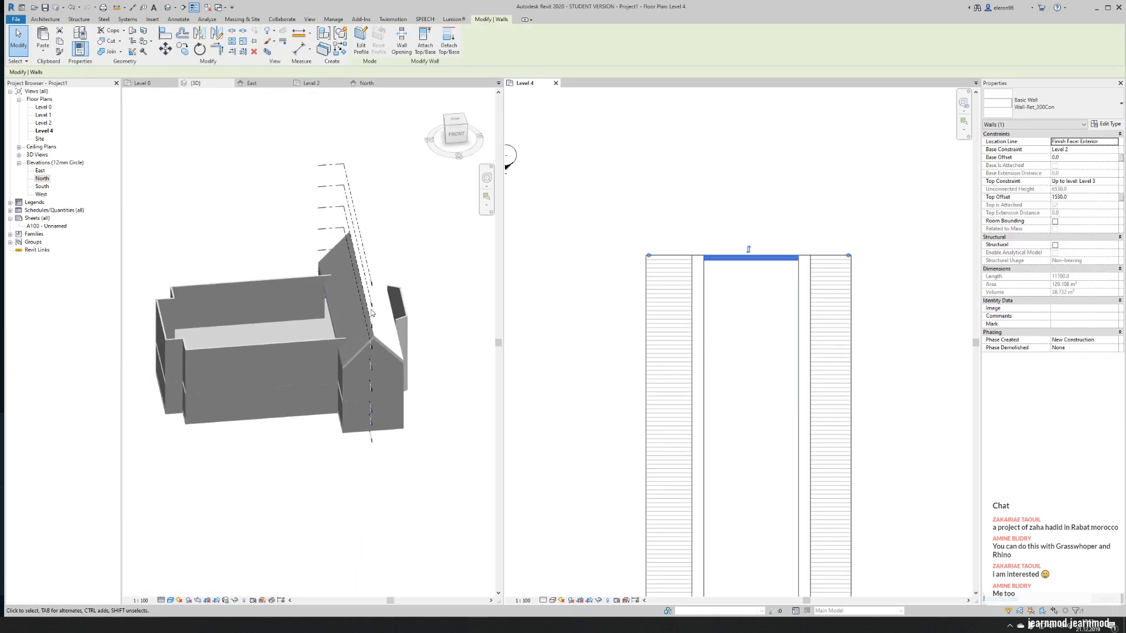
scroll(371, 313, "down", 2)
left_click(237, 195)
middle_click_drag(355, 265, 276, 305, "shift")
scroll(428, 273, "down", 3)
scroll(884, 292, "down", 2)
middle_click_drag(931, 387, 749, 275)
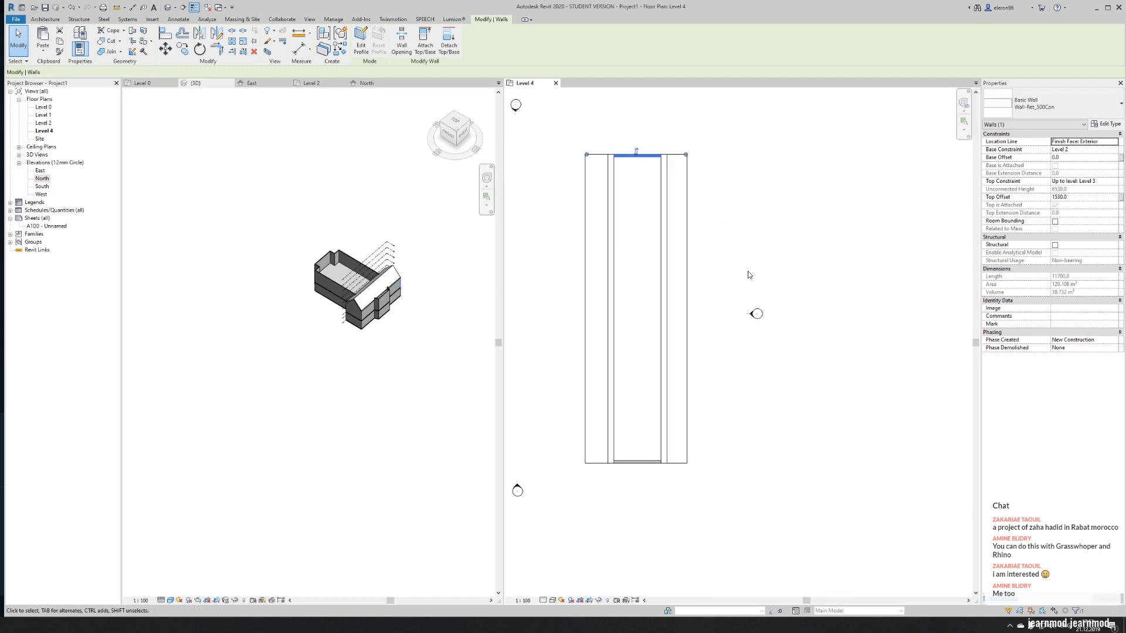
left_click(748, 275)
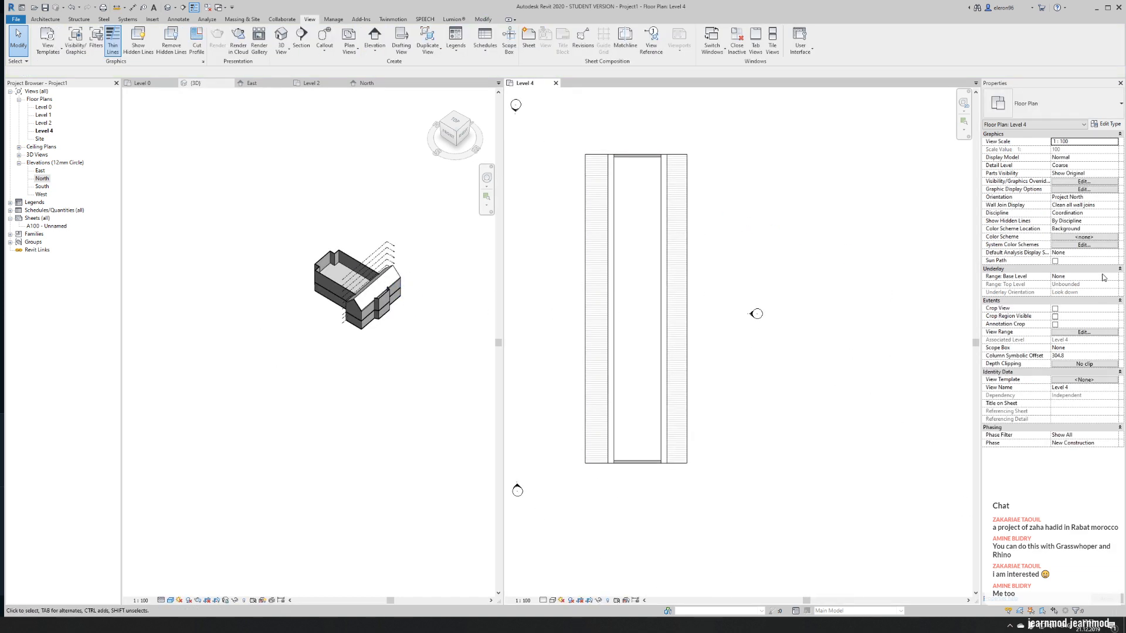
- Set the Level 4 plan's view range bottom and view depth to Level Below (Level 2)
left_click(1083, 332)
left_click(200, 202)
left_click(194, 216)
left_click(196, 230)
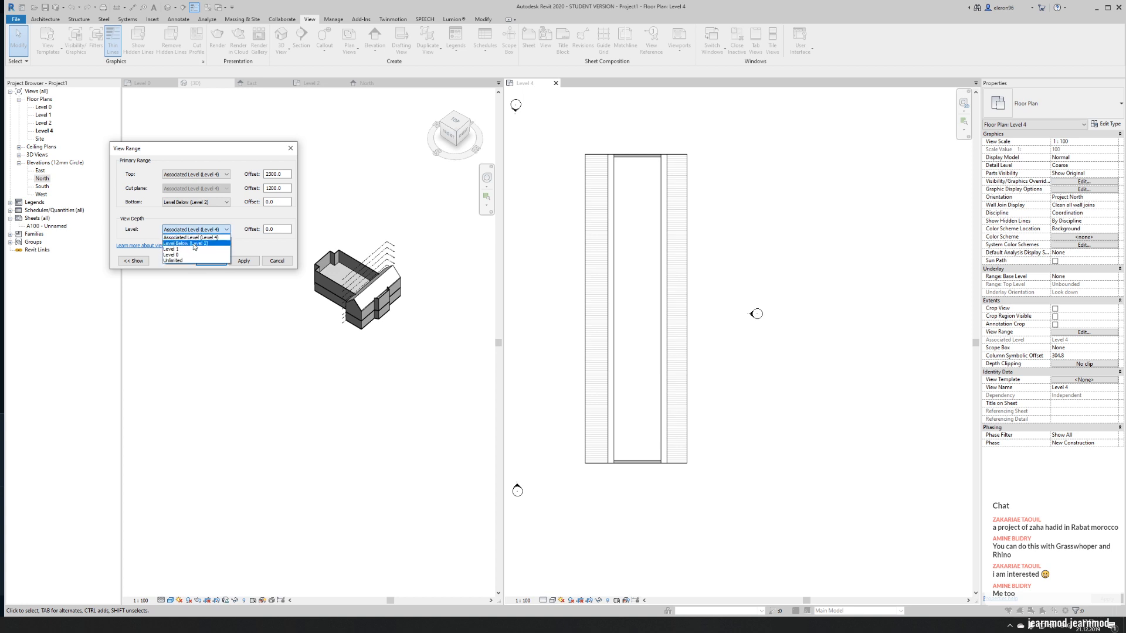
left_click(194, 249)
left_click(211, 260)
- Start an 8000 mm high wall at the apse's north corner, where it meets the transept roof edge
scroll(748, 316, "up", 5)
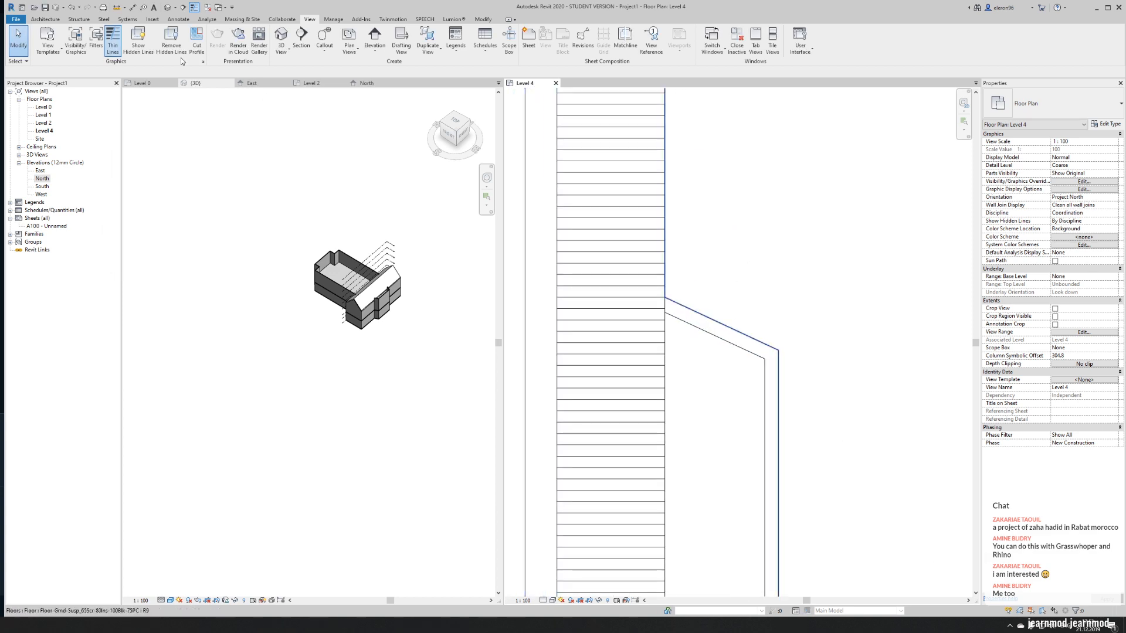
left_click(45, 19)
left_click(42, 40)
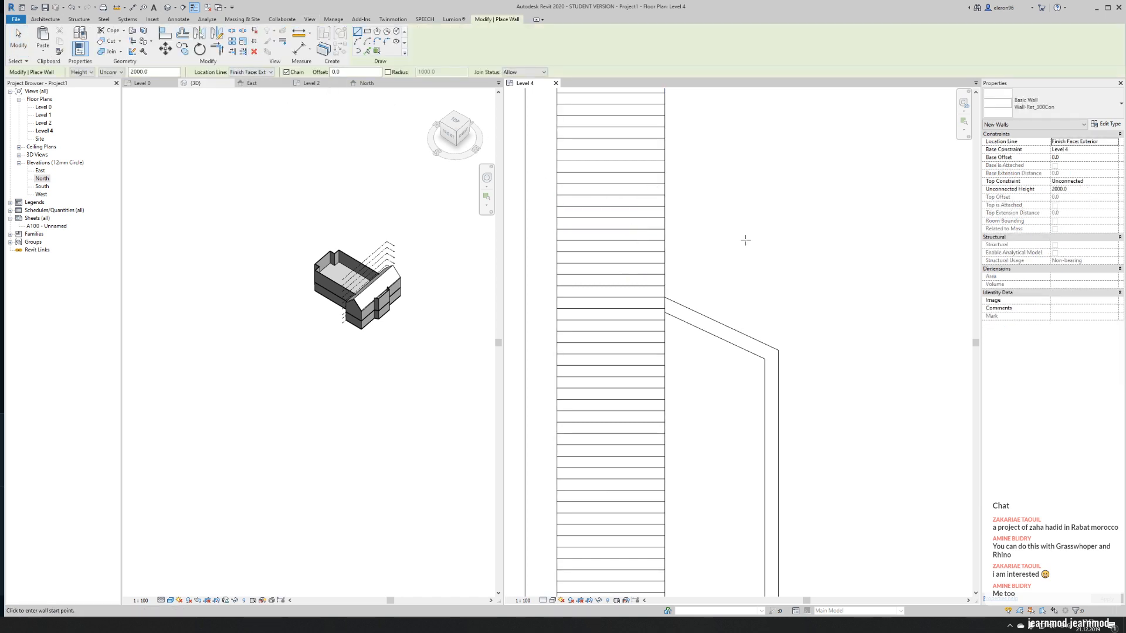
left_click(158, 71)
middle_click_drag(894, 372, 916, 377)
left_click(686, 302)
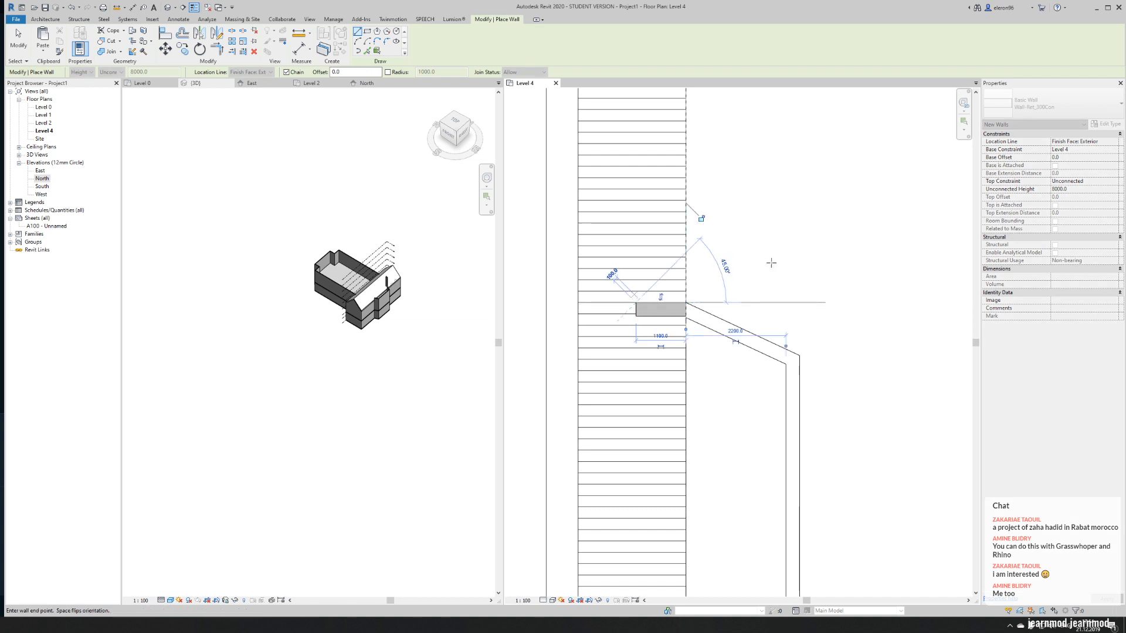
- Draw a second 8000 mm high wall, 1800 mm long, from the apse's south corner inward under the transept roof
scroll(807, 258, "down", 4)
scroll(765, 469, "up", 3)
left_click(765, 441)
left_click(701, 438)
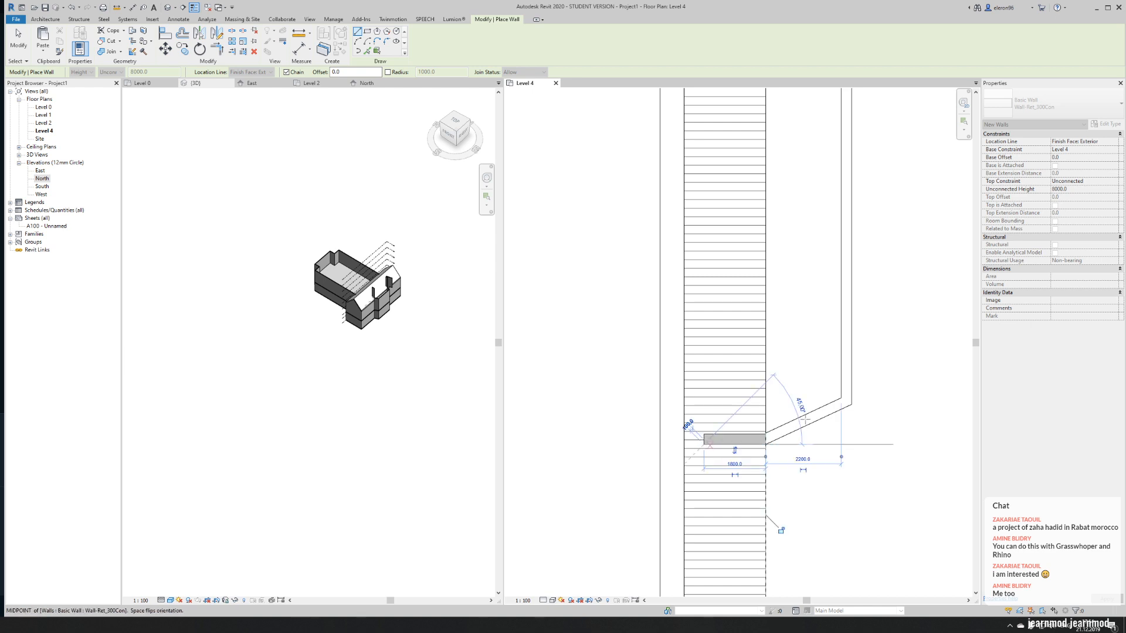
key("Escape")
key("Escape")
- Match the type of both new walls to the angled apse wall in the 3D view
scroll(377, 308, "up", 2)
scroll(377, 308, "up", 5)
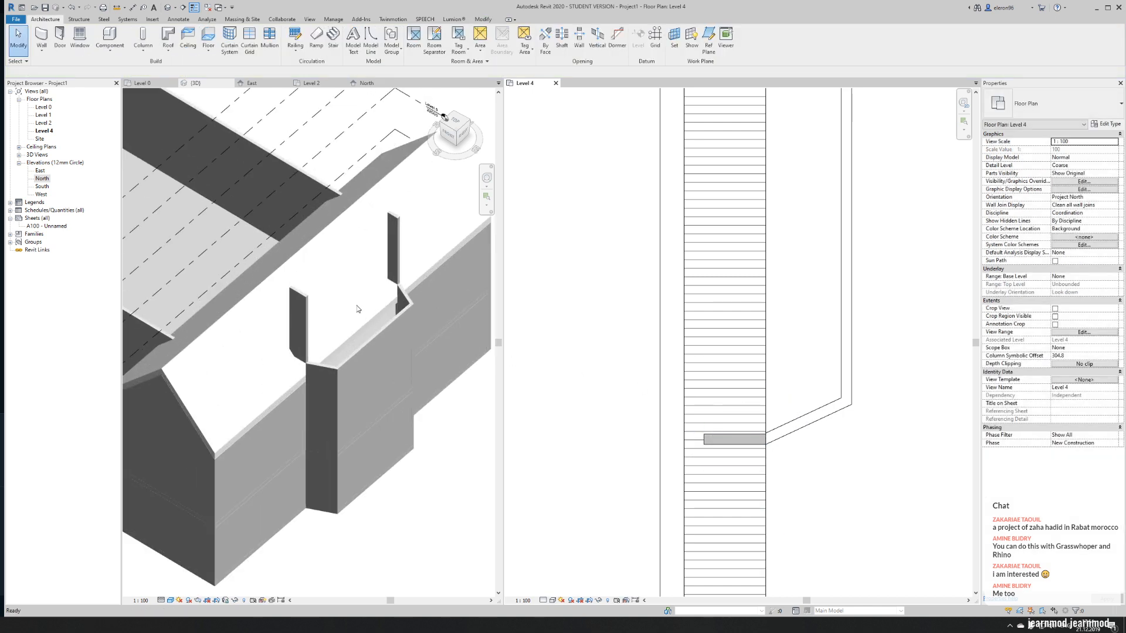
middle_click_drag(366, 326, 393, 272, "shift")
scroll(398, 212, "up", 2)
key("m")
key("a")
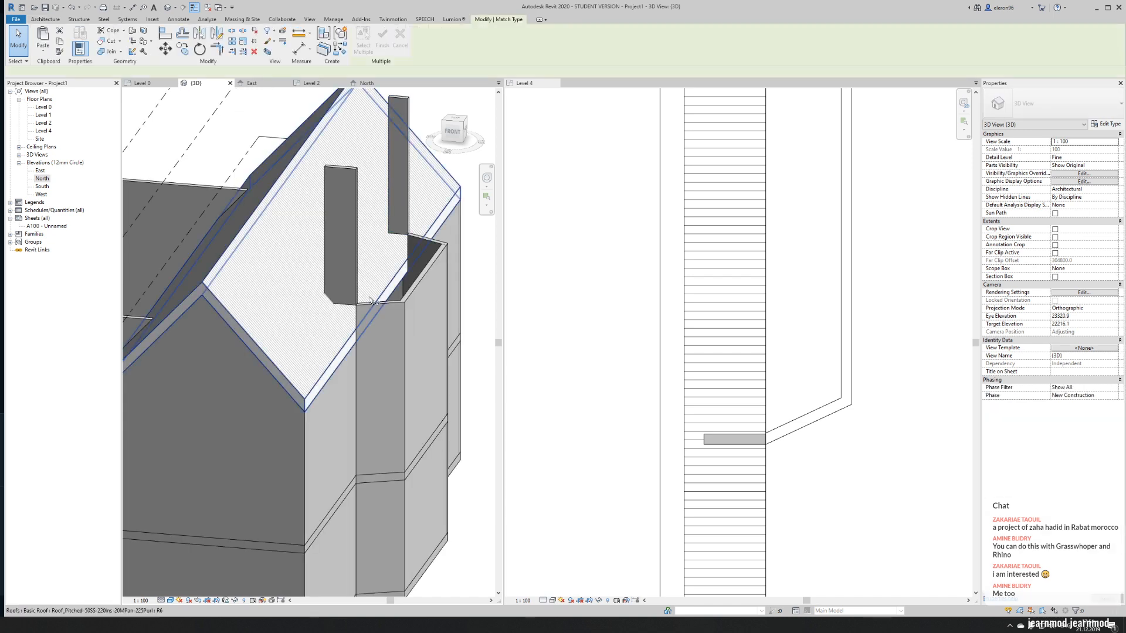
left_click(382, 303)
left_click(342, 248)
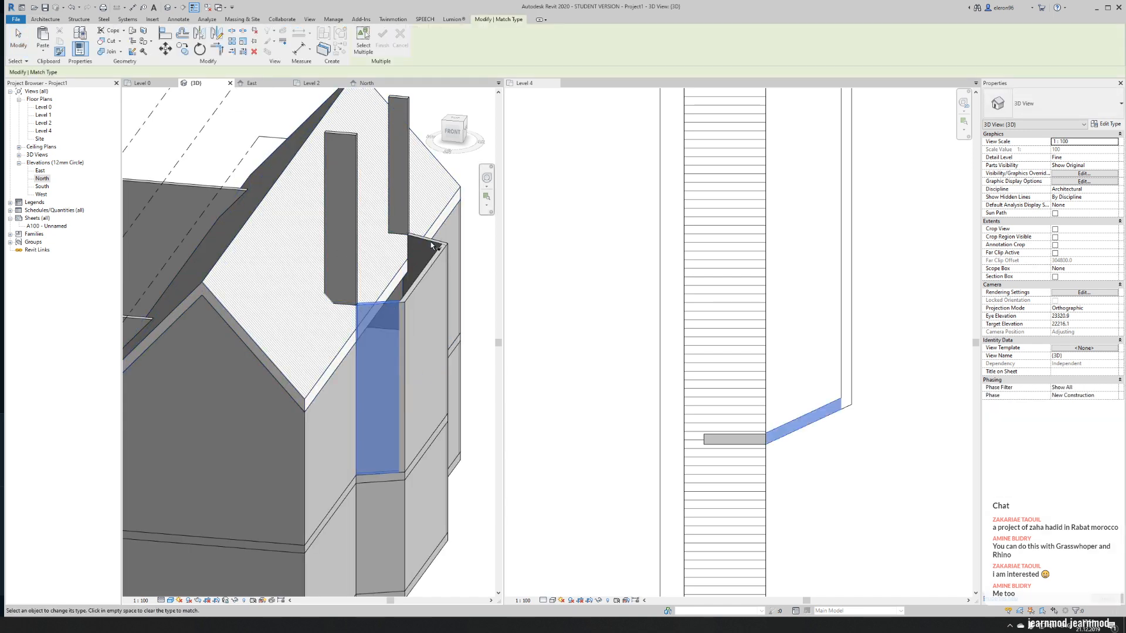
left_click(399, 193)
middle_click_drag(422, 291, 399, 315)
key("Escape")
key("Escape")
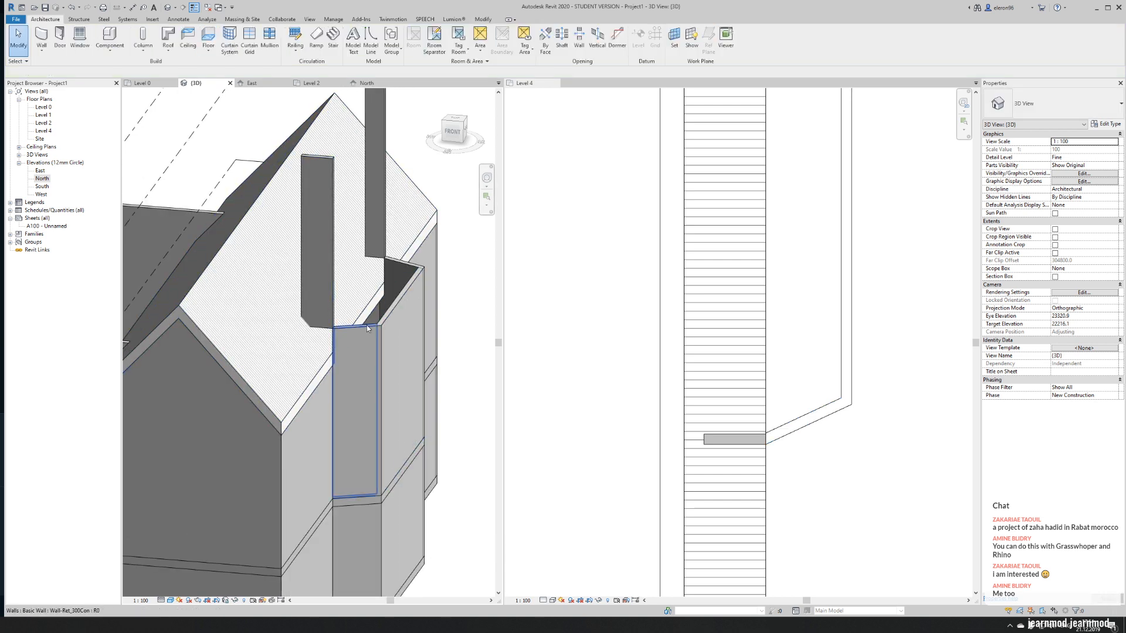
- Set the south short wall's base constraint to Level 2 and its top constraint to Level 4, like the angled apse wall
left_click(361, 353)
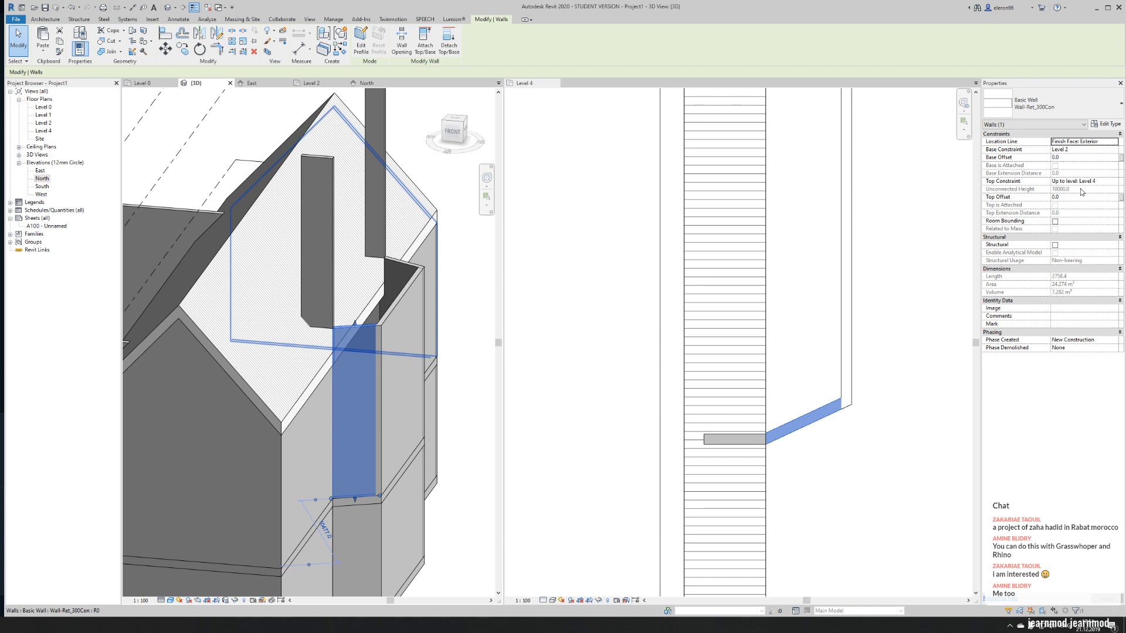
left_click(318, 225)
left_click(1114, 150)
left_click(1114, 150)
left_click(1095, 173)
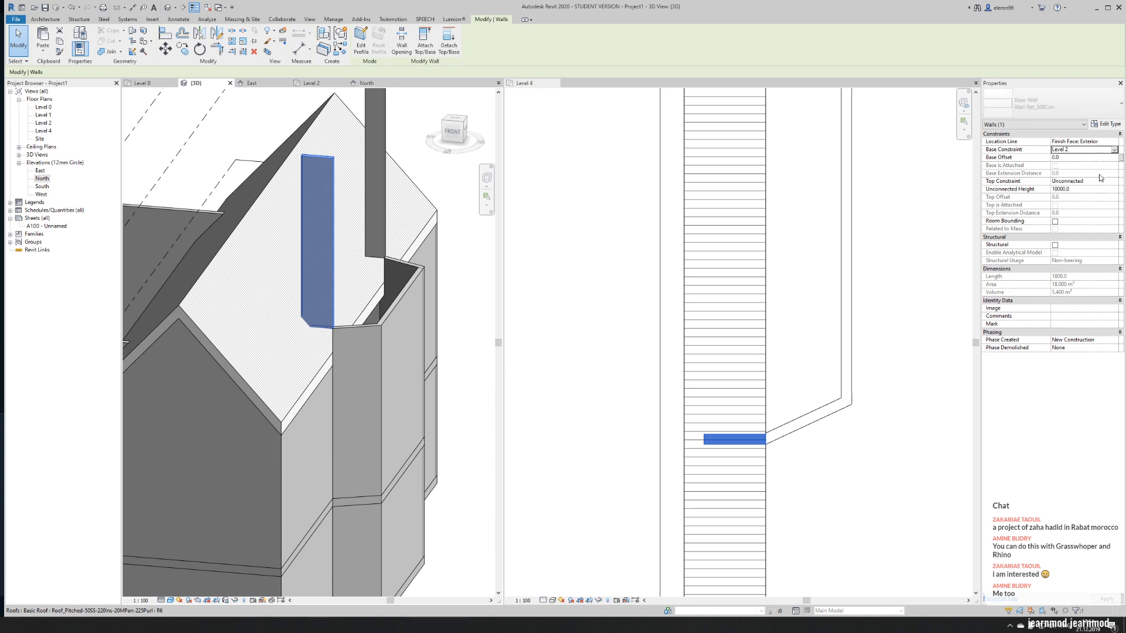
left_click(1088, 182)
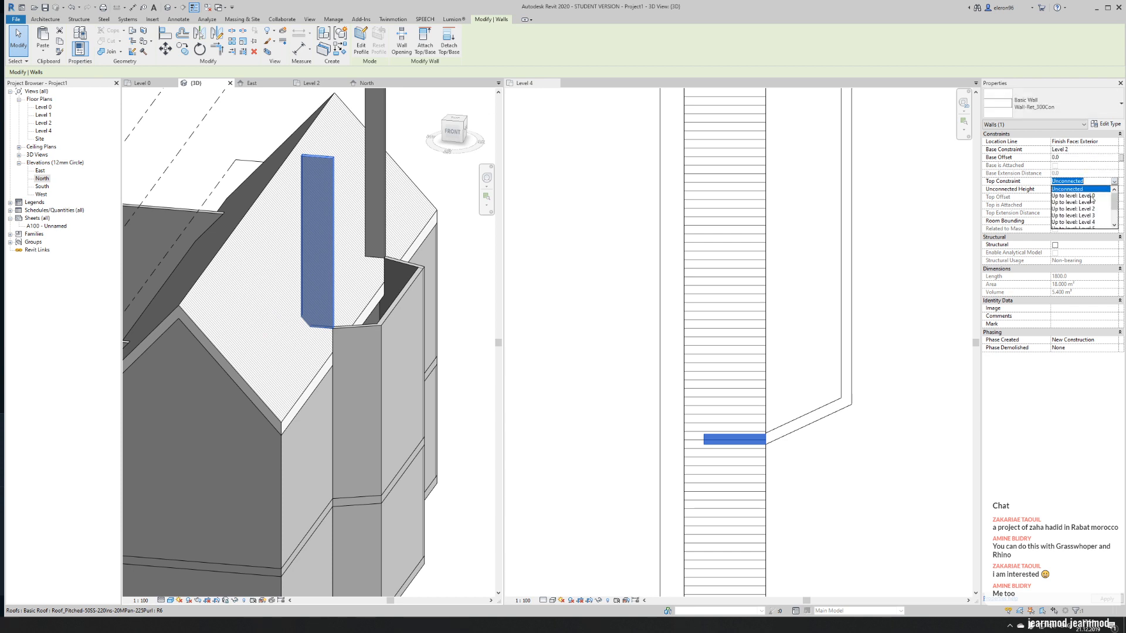
left_click(1079, 222)
left_click(476, 263)
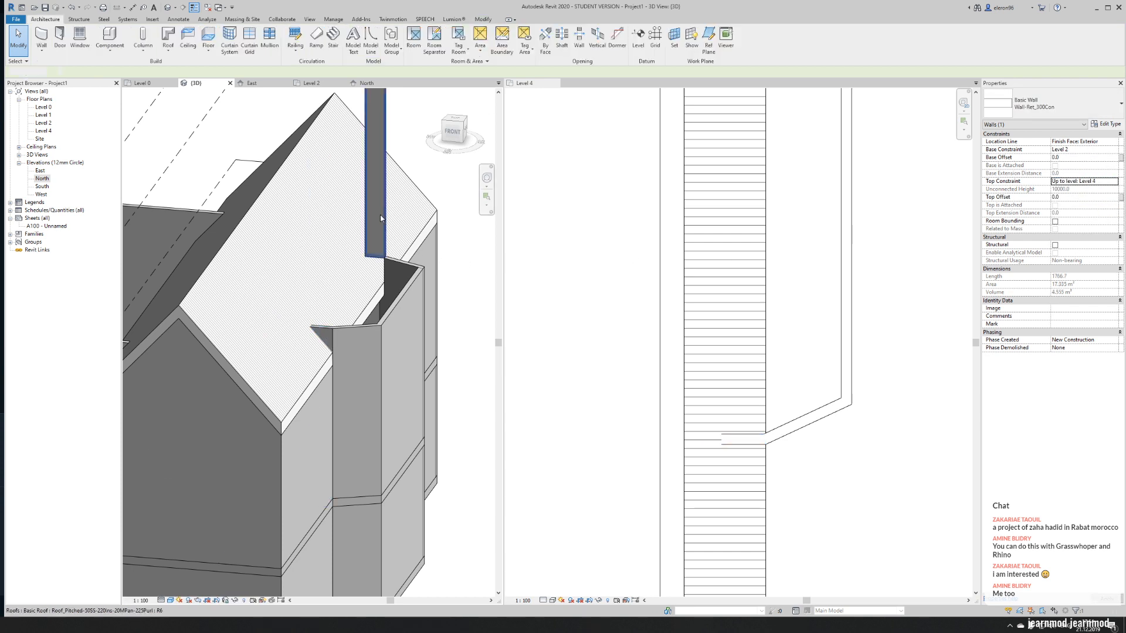
- Set the north short wall's base constraint to Level 2 and its top constraint to Level 4
left_click(375, 195)
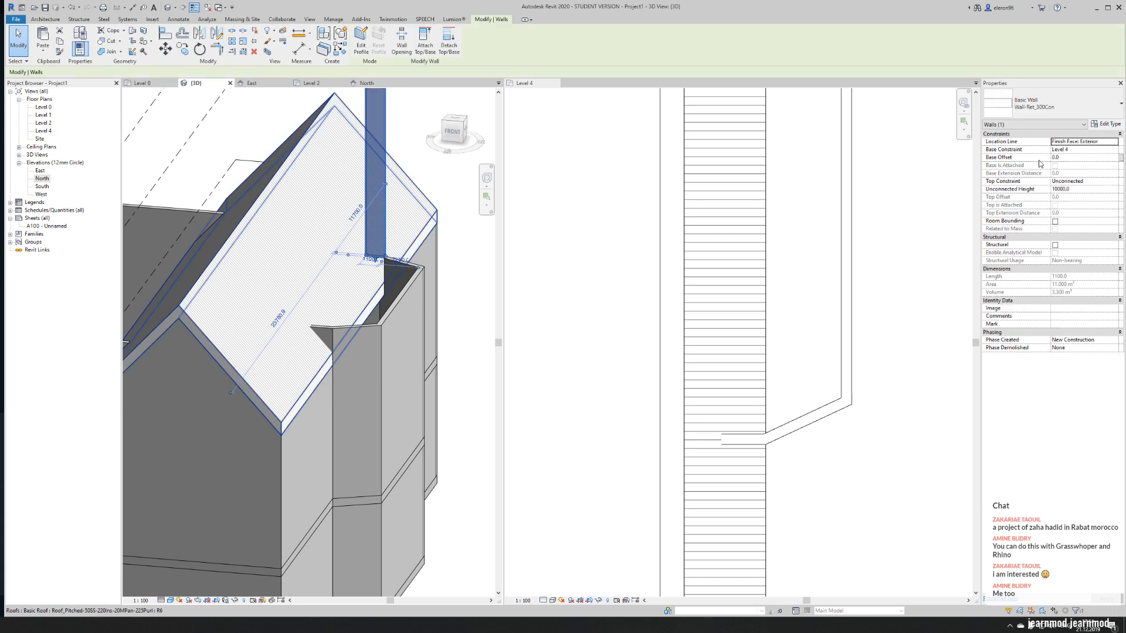
left_click(1114, 150)
left_click(1063, 170)
left_click(1114, 181)
left_click(1077, 225)
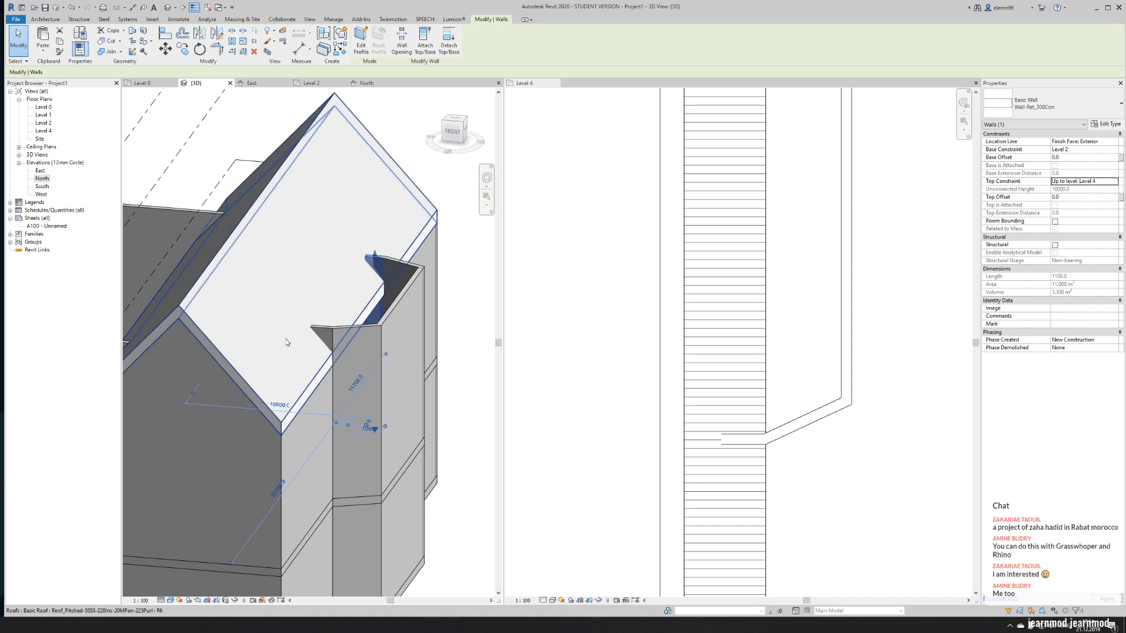
- Open the south short wall's profile for editing and add a sloped line picked along the transept roof surface
left_click(334, 328)
key("Escape")
left_click(319, 326)
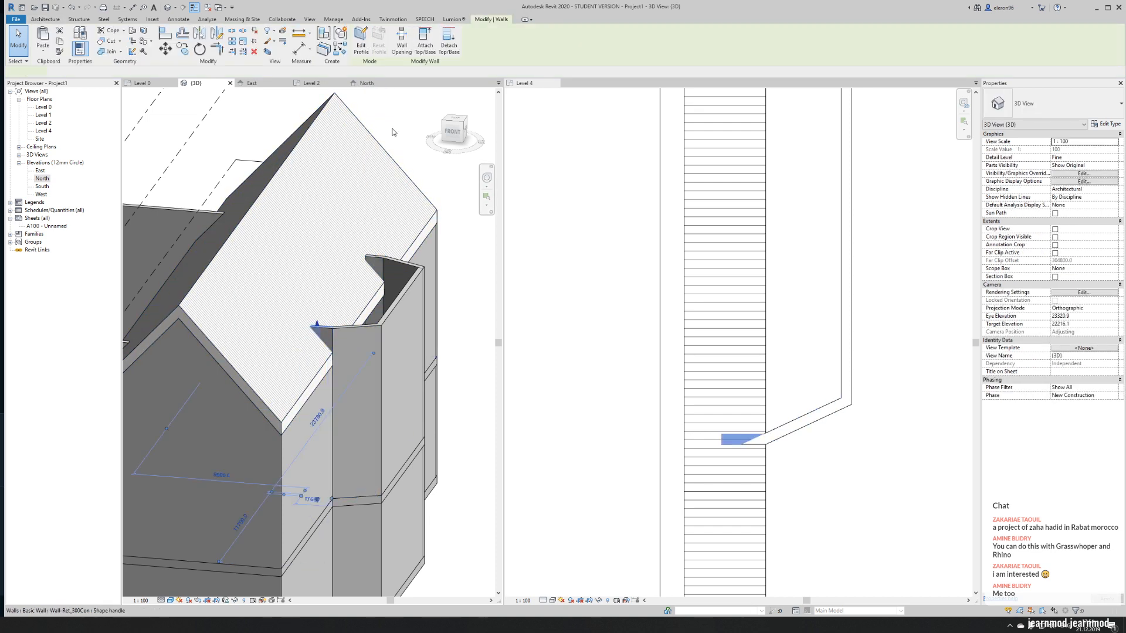
left_click(357, 41)
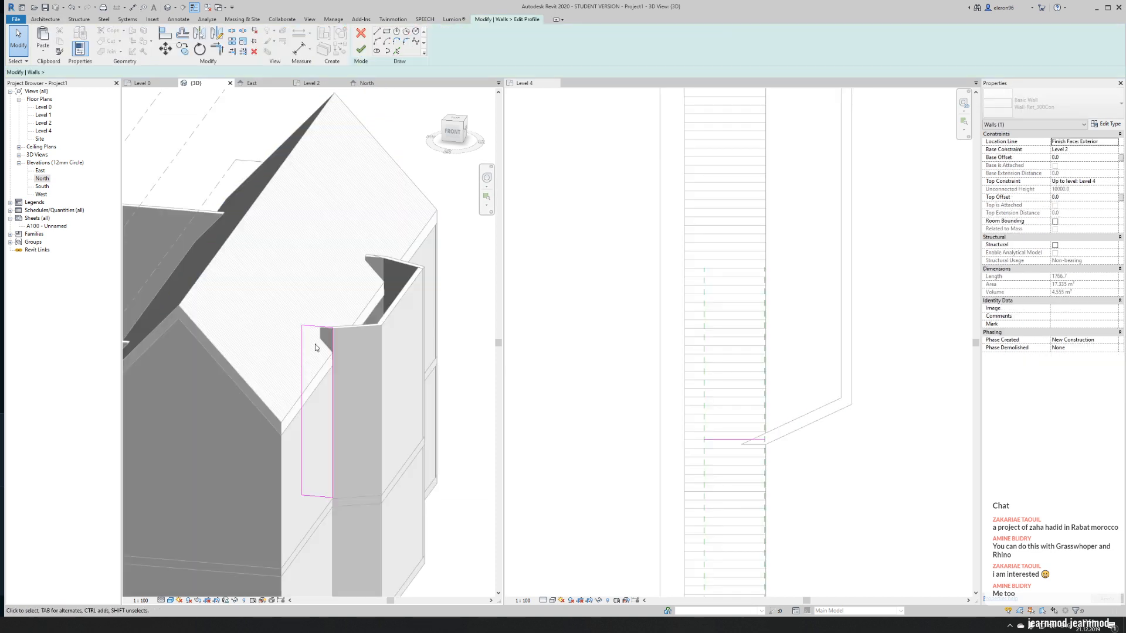
left_click(396, 50)
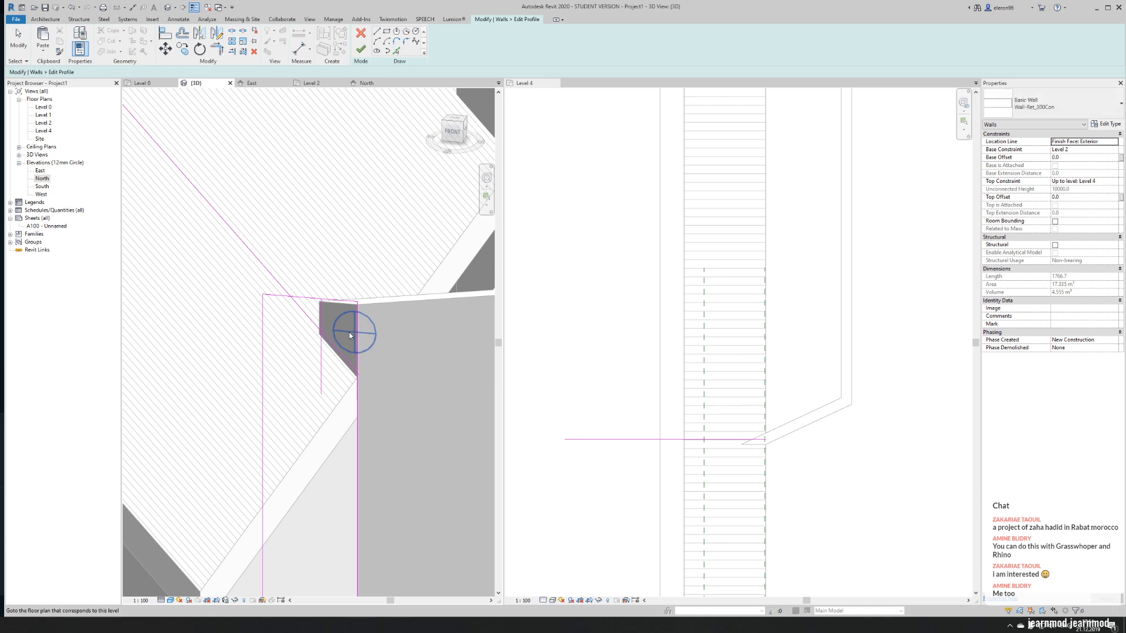
key("Escape")
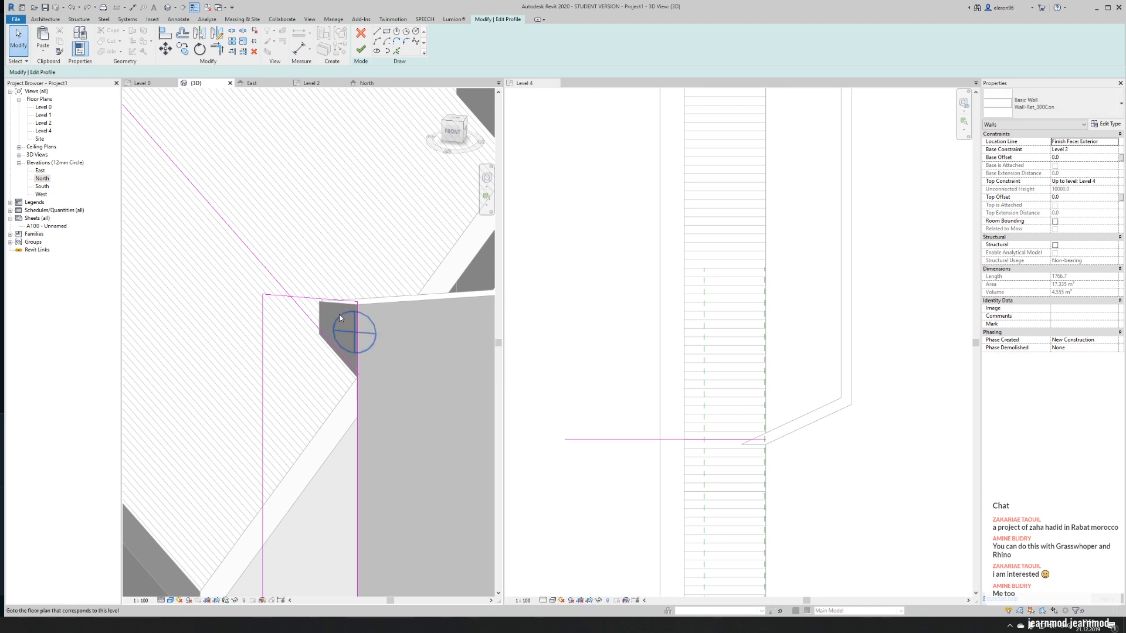
- Trim the sloped line in the south wall's profile to the top edge and the vertical edge beside the angled apse wall
key("t")
key("r")
left_click(313, 321)
left_click(316, 299)
left_click(322, 334)
left_click(357, 346)
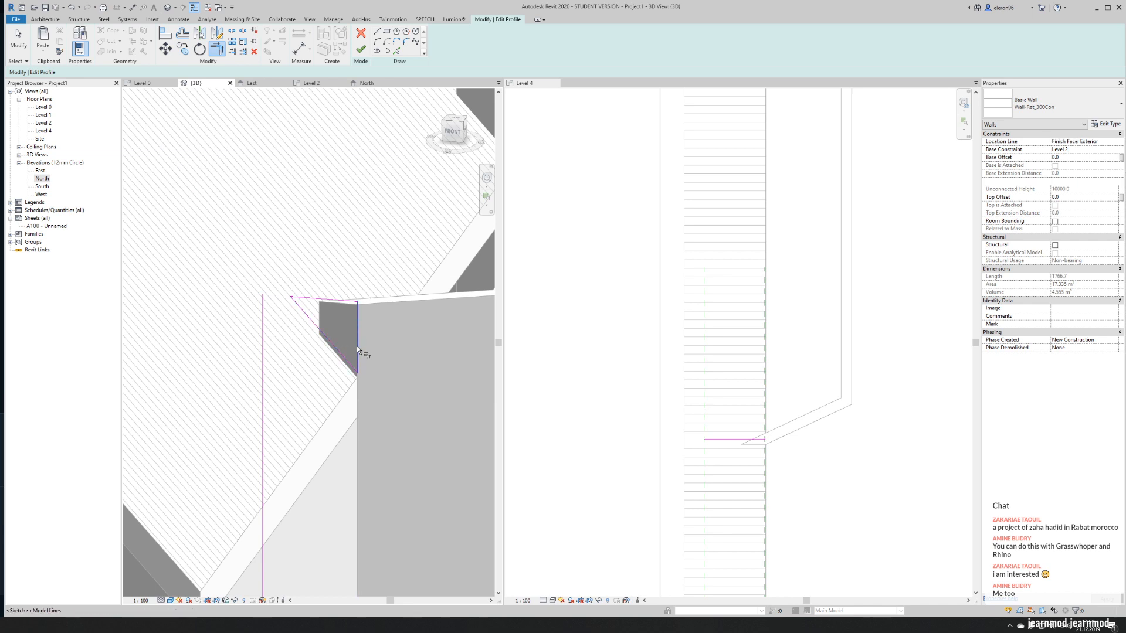
- Delete the leftover inner vertical and bottom lines from the south wall's profile and finish the sketch
key("Escape")
left_click(263, 372)
scroll(264, 372, "down", 5)
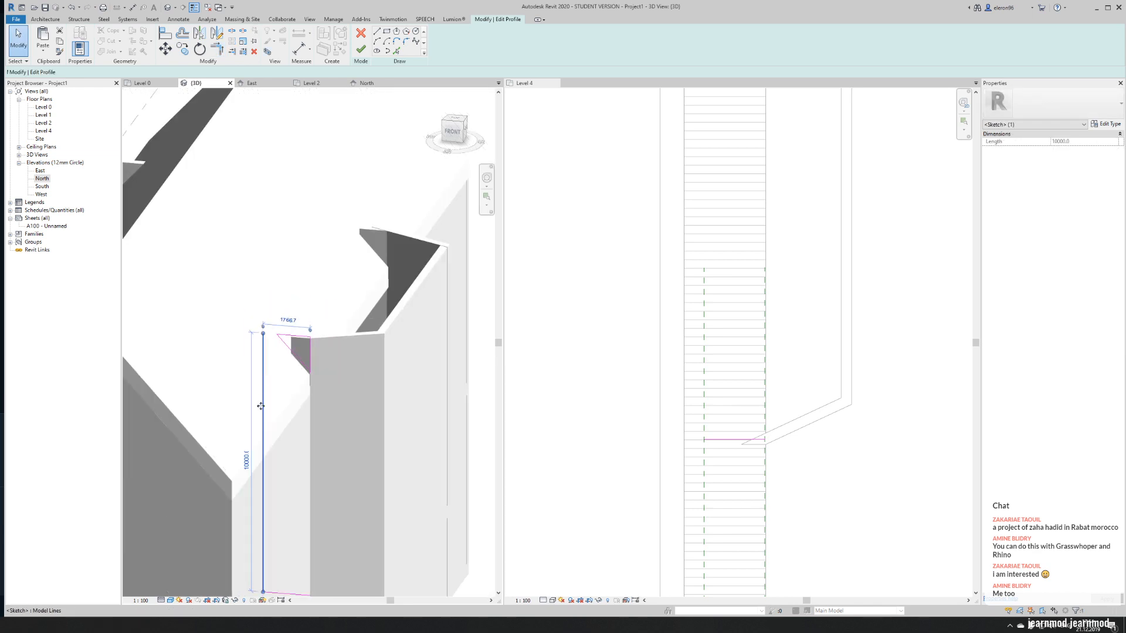
key("Escape")
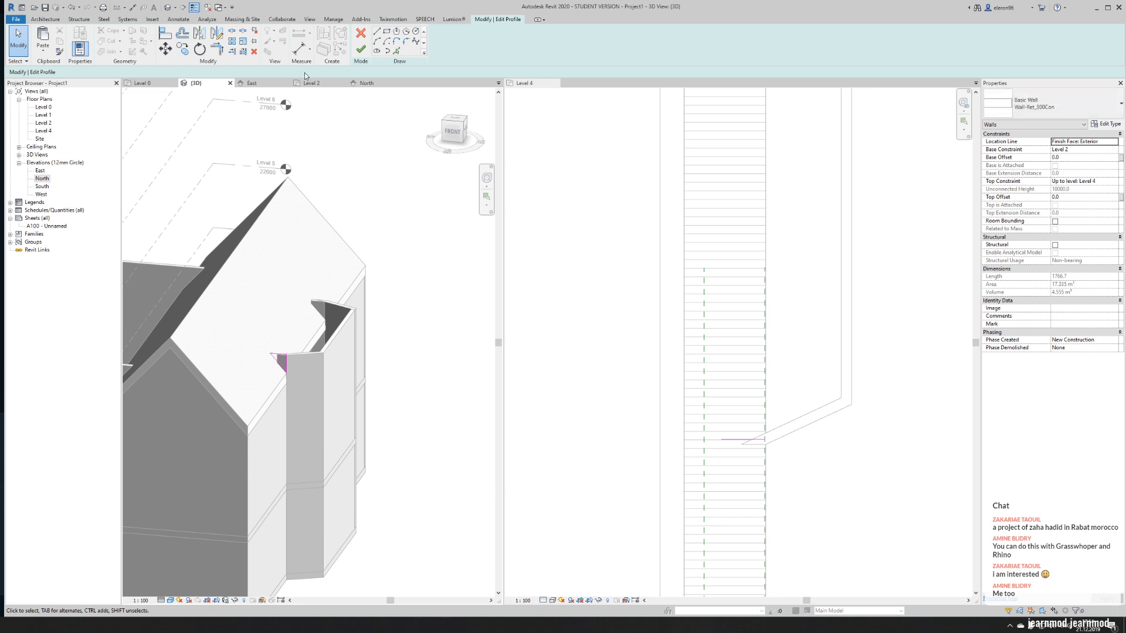
left_click(360, 50)
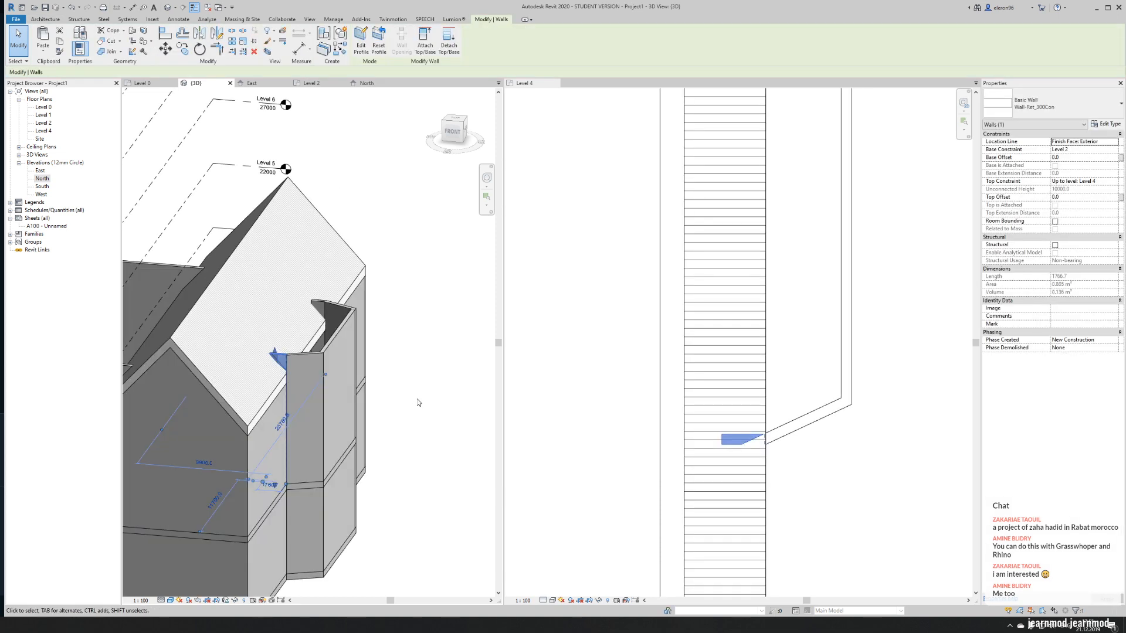
- Join the geometry of the south short wall and the adjoining angled apse wall
scroll(309, 414, "up", 6)
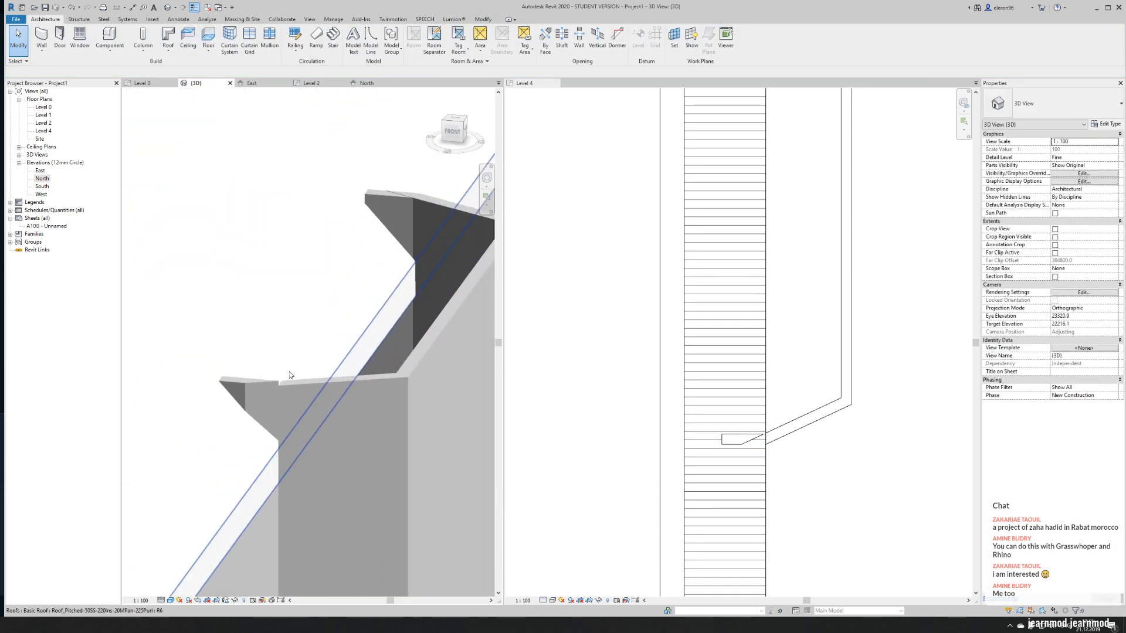
key("j")
key("g")
left_click(312, 394)
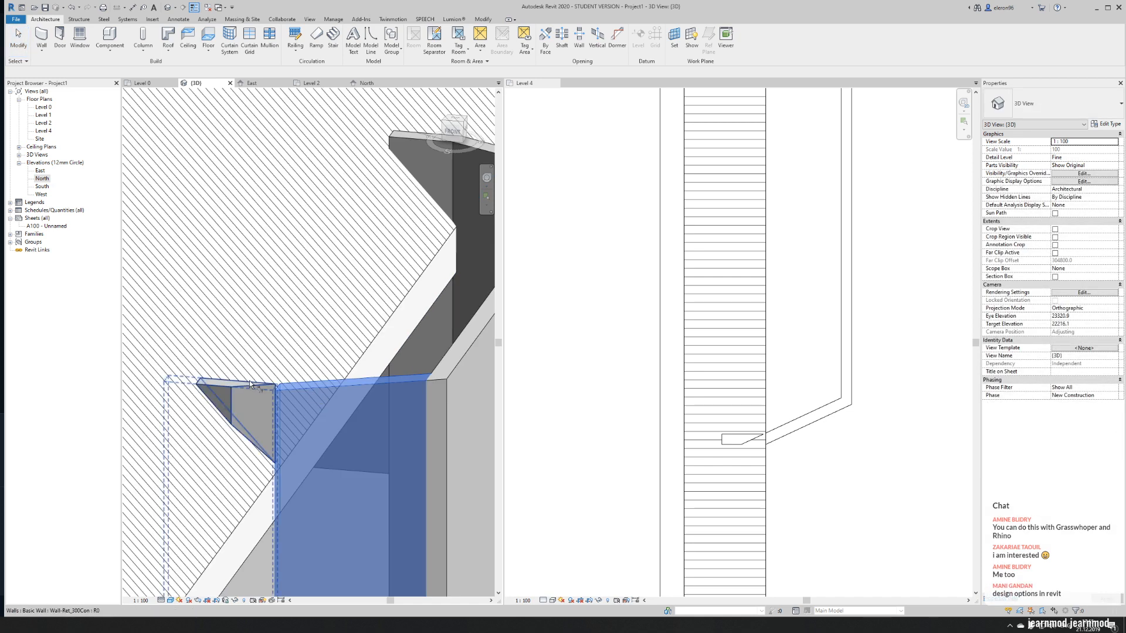
left_click(257, 405)
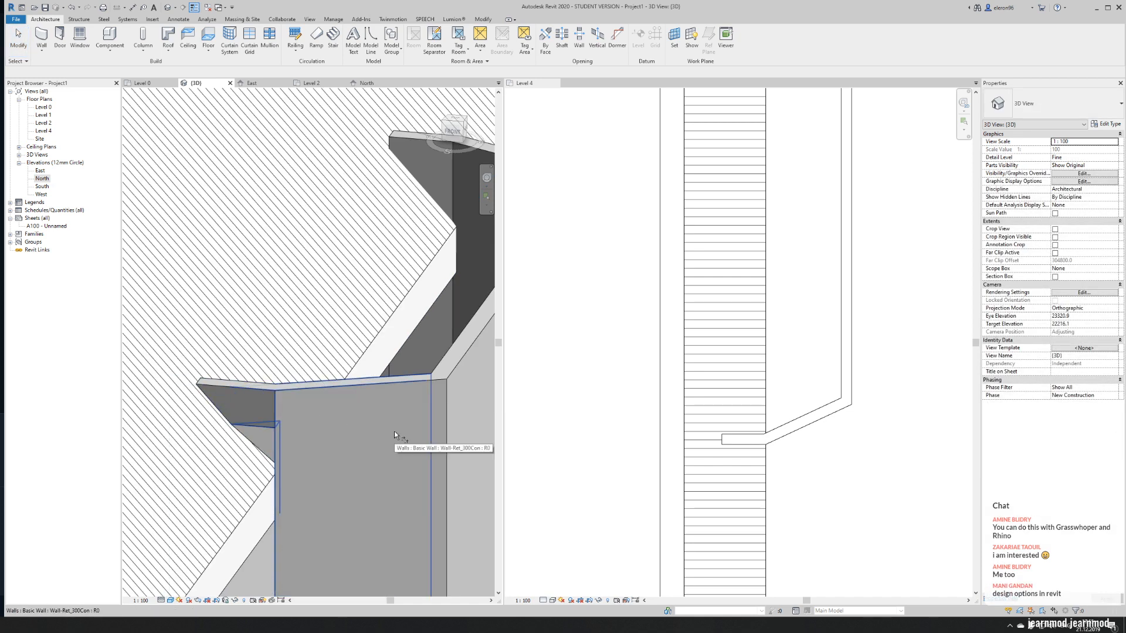
left_click(244, 396)
left_click(360, 41)
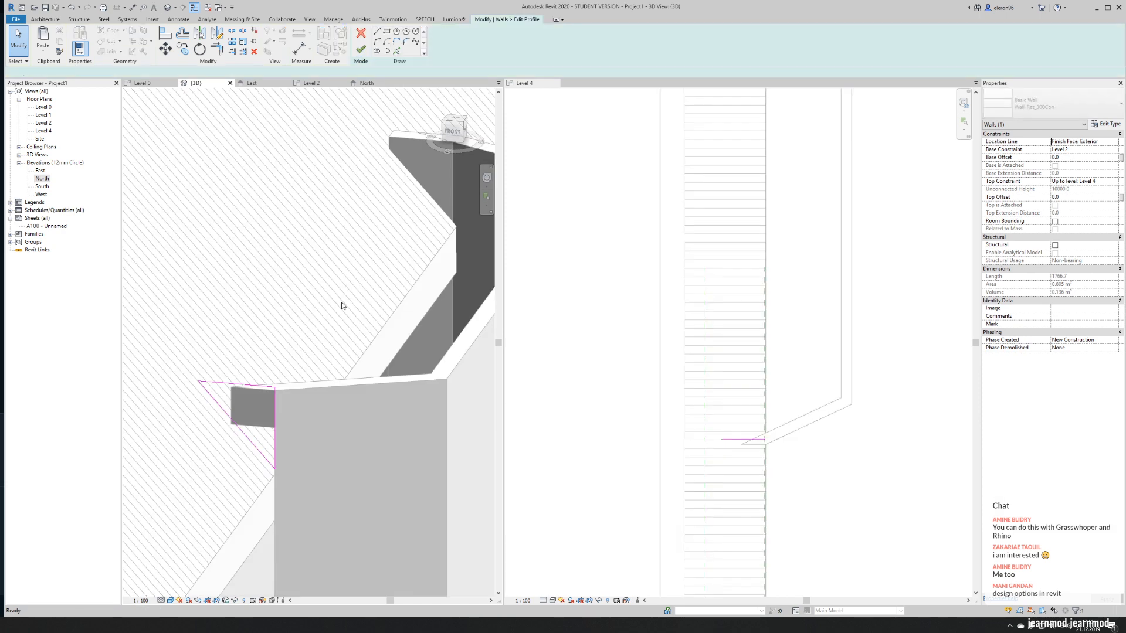
middle_click_drag(264, 435, 315, 372)
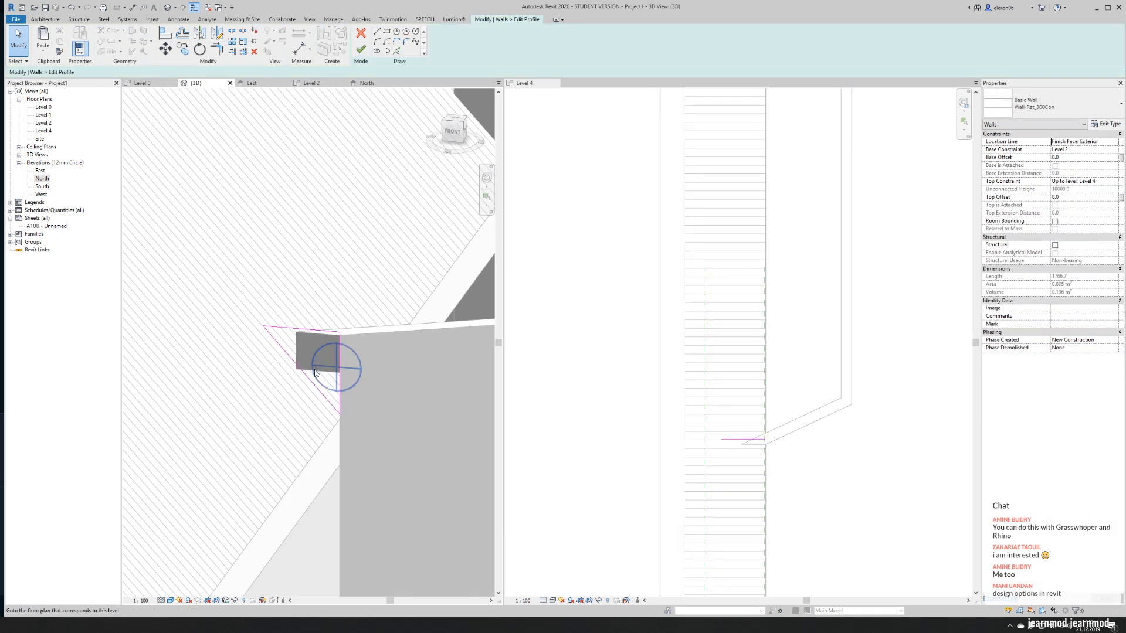
left_click(361, 50)
- Edit the north short wall's profile, adding a sloped line picked along the transept roof and trimming it to the top edge
mouse_move(327, 328)
middle_mouse_down("shift")
mouse_move(422, 336)
mouse_move(178, 311)
mouse_move(418, 339)
mouse_move(289, 366)
mouse_move(284, 397)
middle_mouse_up("shift")
scroll(289, 365, "down", 2)
scroll(416, 258, "up", 3)
scroll(350, 311, "up", 2)
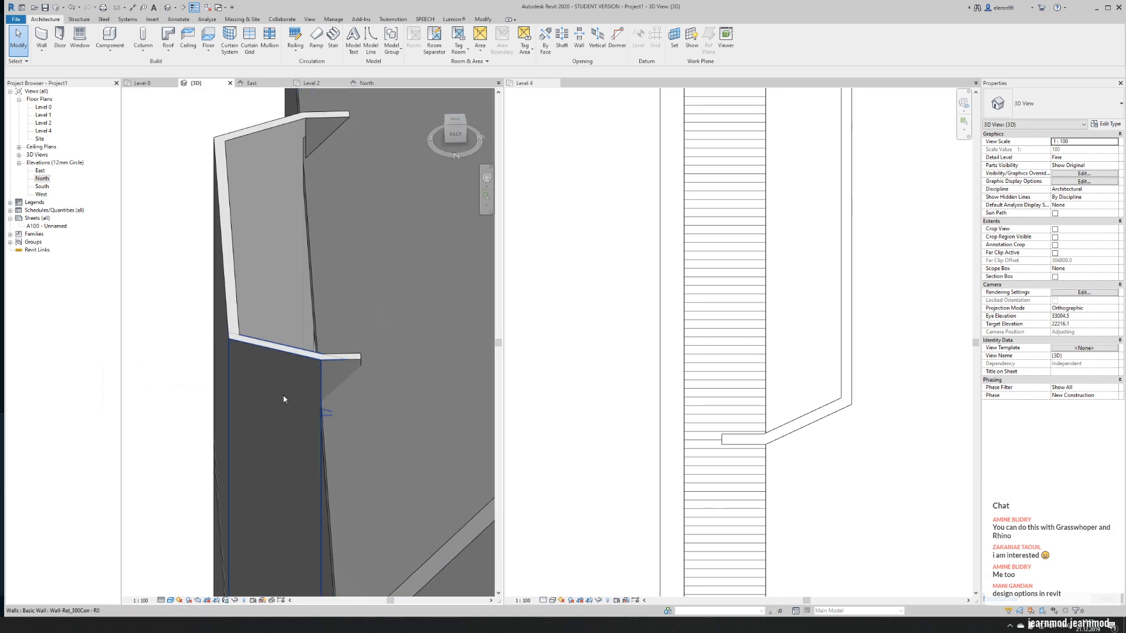
left_click(349, 356)
left_click(362, 41)
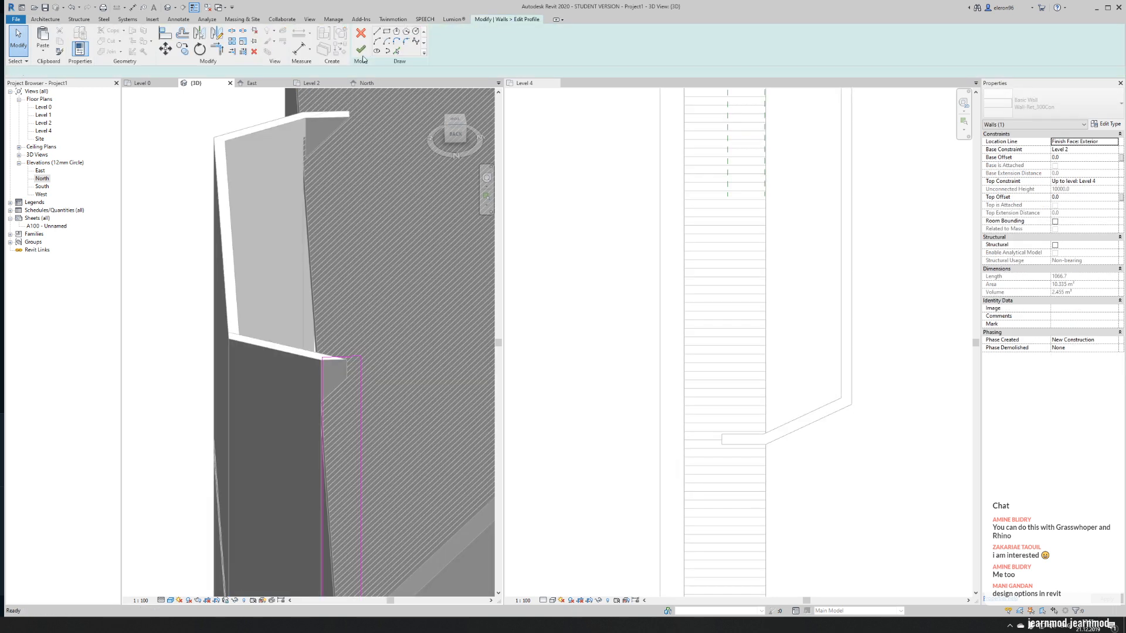
key("Escape")
scroll(324, 364, "up", 2)
left_click(372, 371)
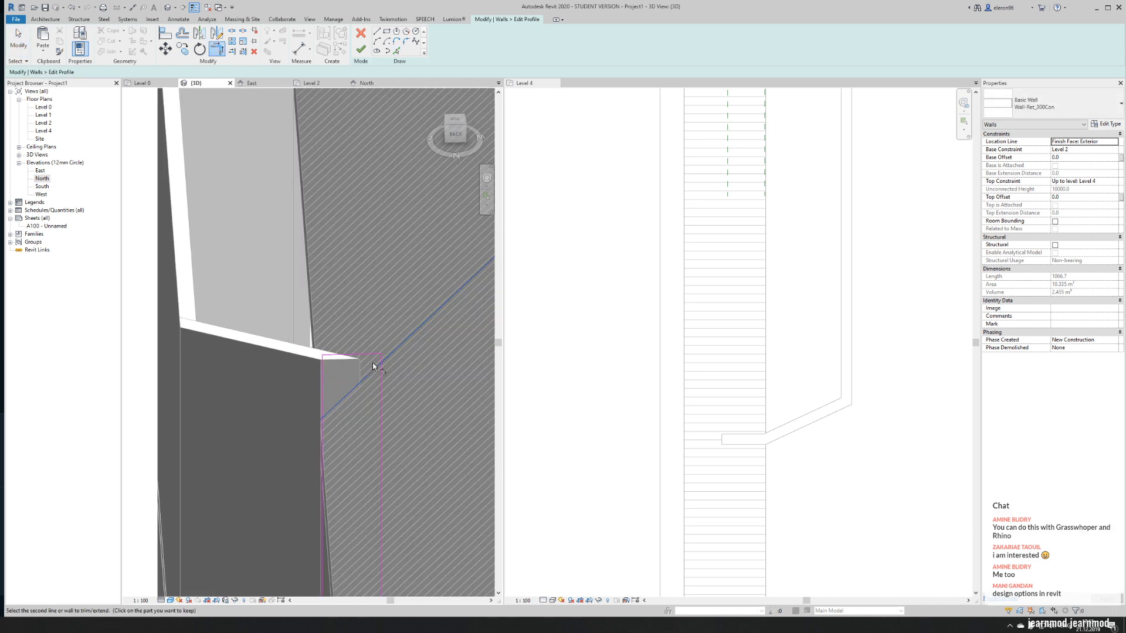
left_click(368, 355)
- Reduce the north wall's profile to the triangle above the roof slope by removing the leftover lines, and finish the sketch
key("Escape")
left_click(380, 384)
key("Delete")
key("t")
key("r")
scroll(342, 393, "down", 5)
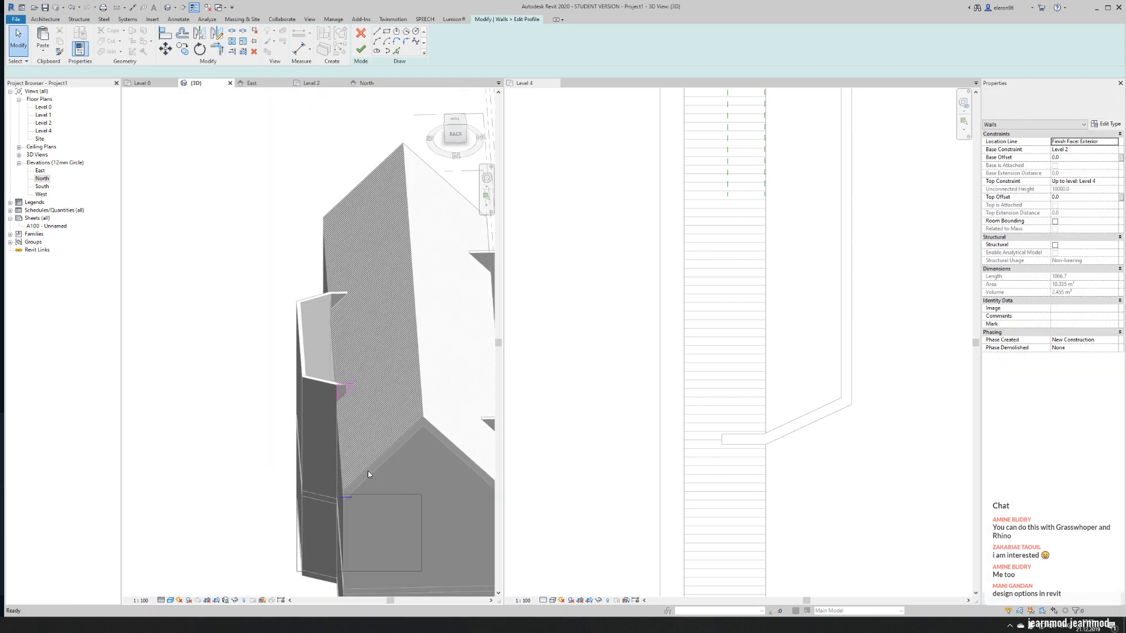
left_click(361, 49)
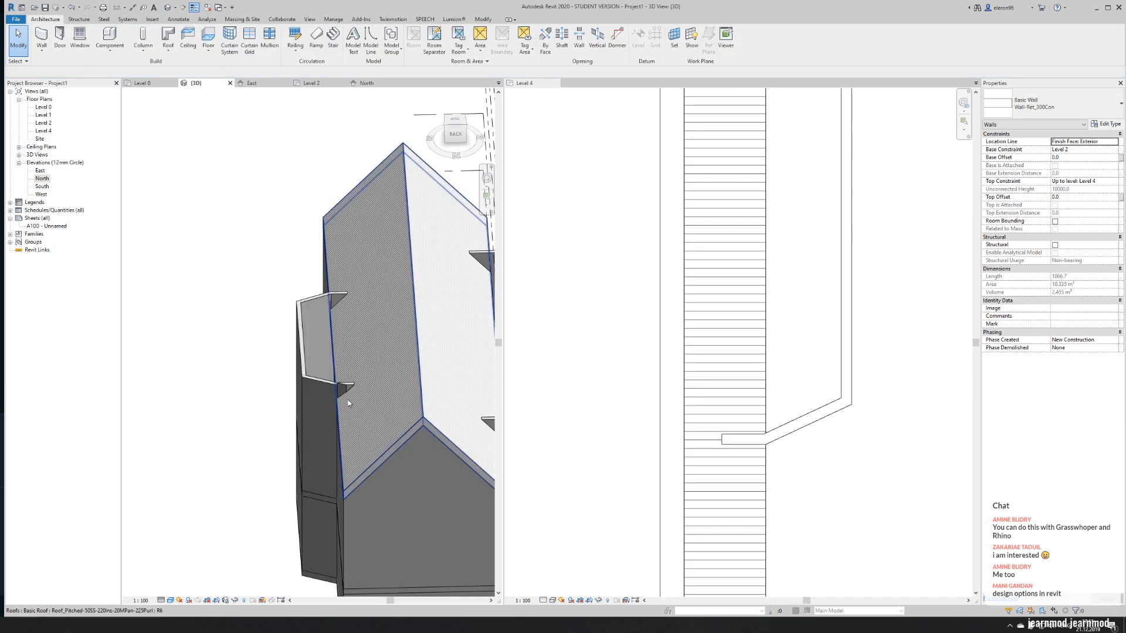
- Change the wall join between the north short wall and the angled apse wall to Miter
key("Escape")
scroll(349, 389, "up", 6)
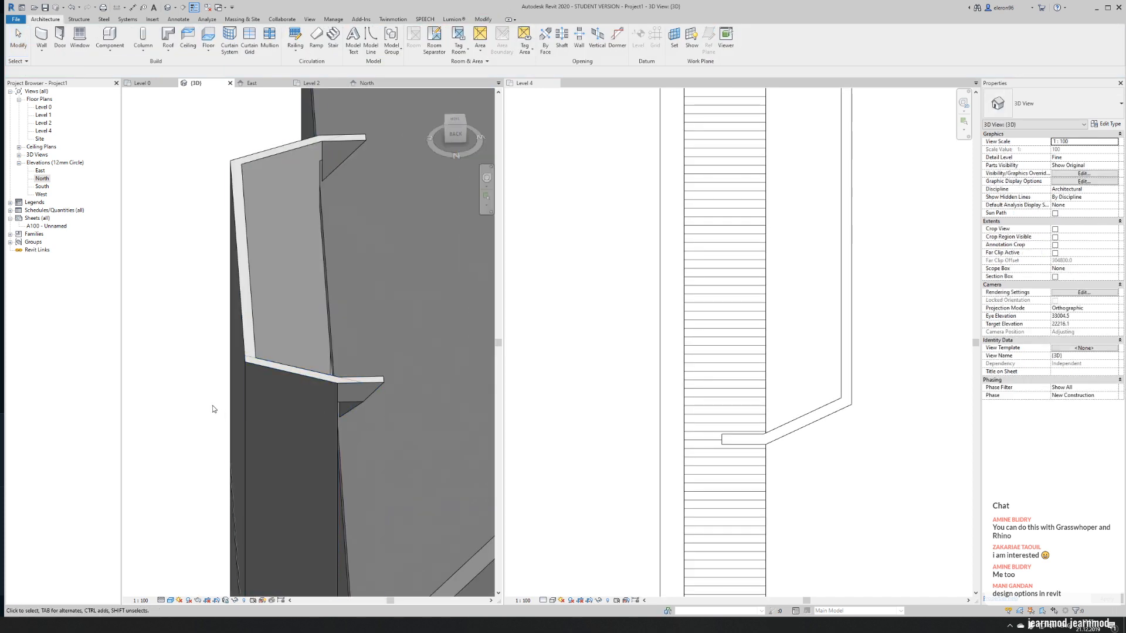
scroll(345, 404, "up", 2)
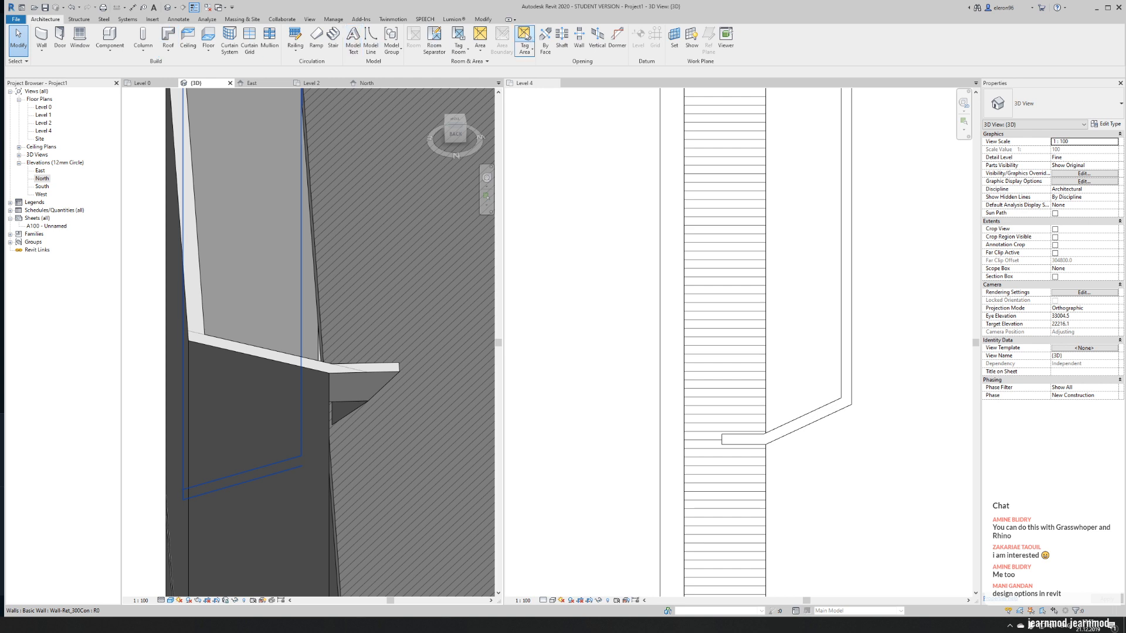
left_click(483, 19)
left_click(133, 52)
scroll(338, 378, "down", 1)
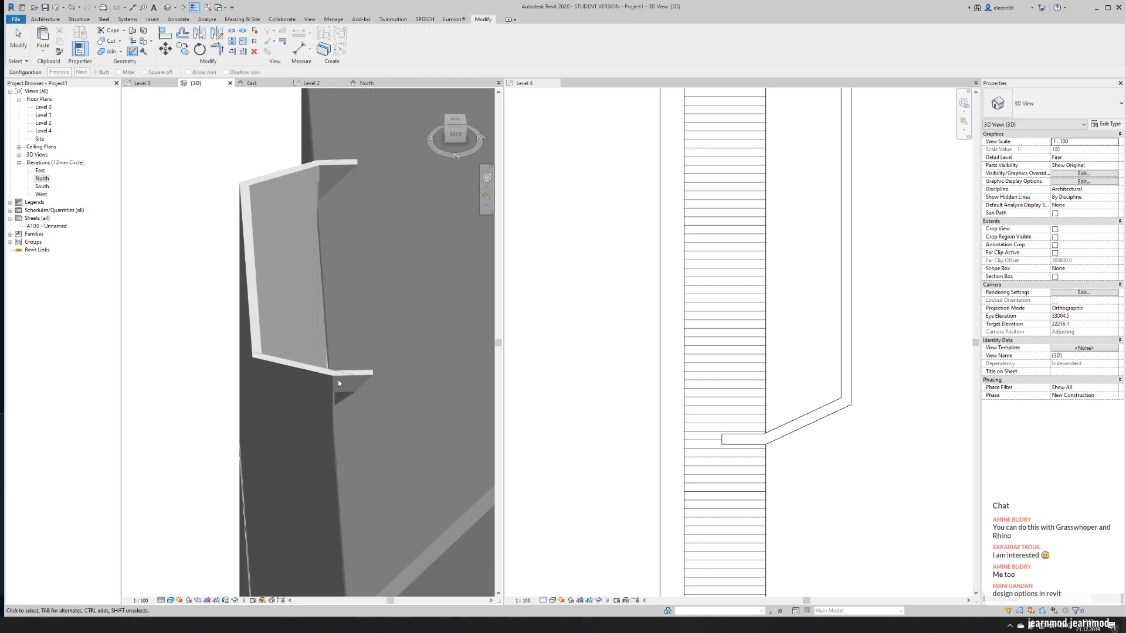
scroll(338, 379, "down", 2)
left_click(336, 455)
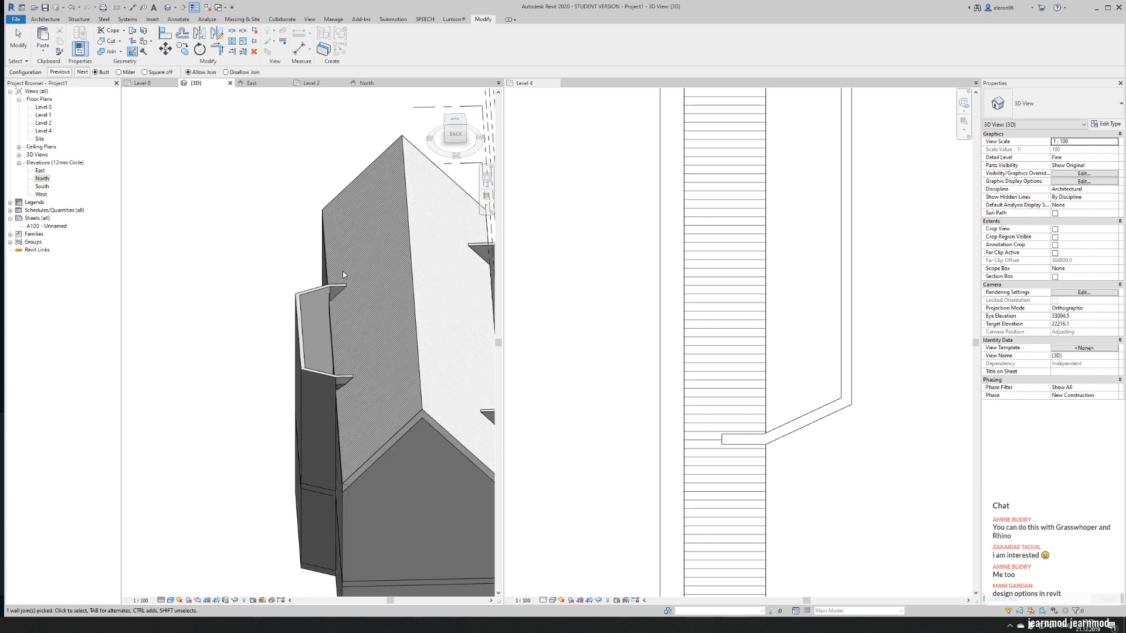
left_click(82, 72)
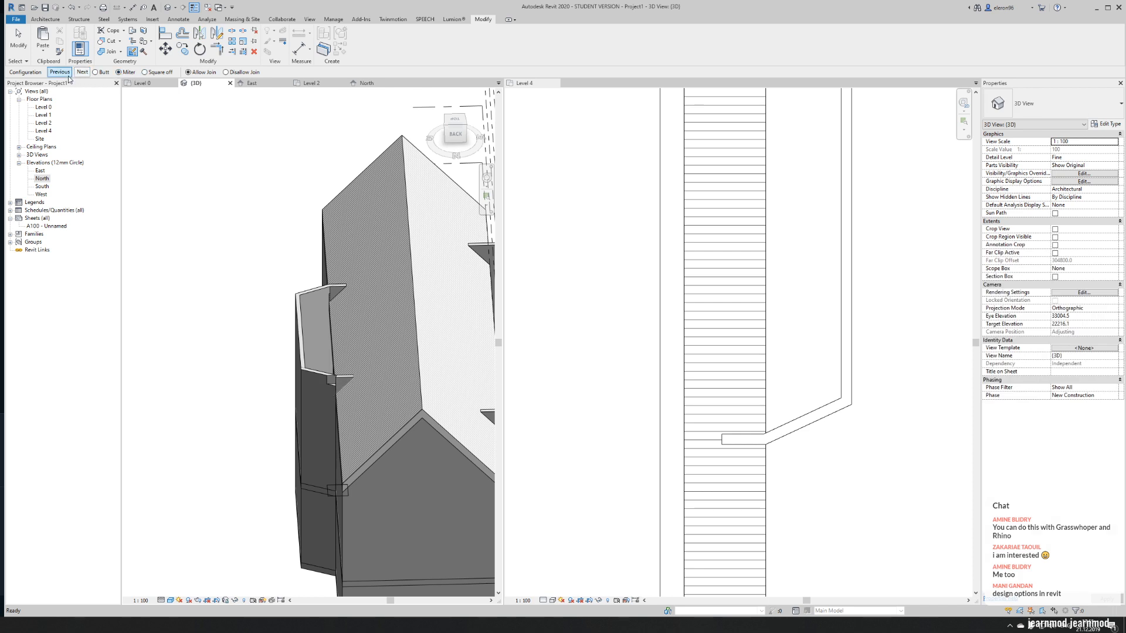
left_click(309, 415)
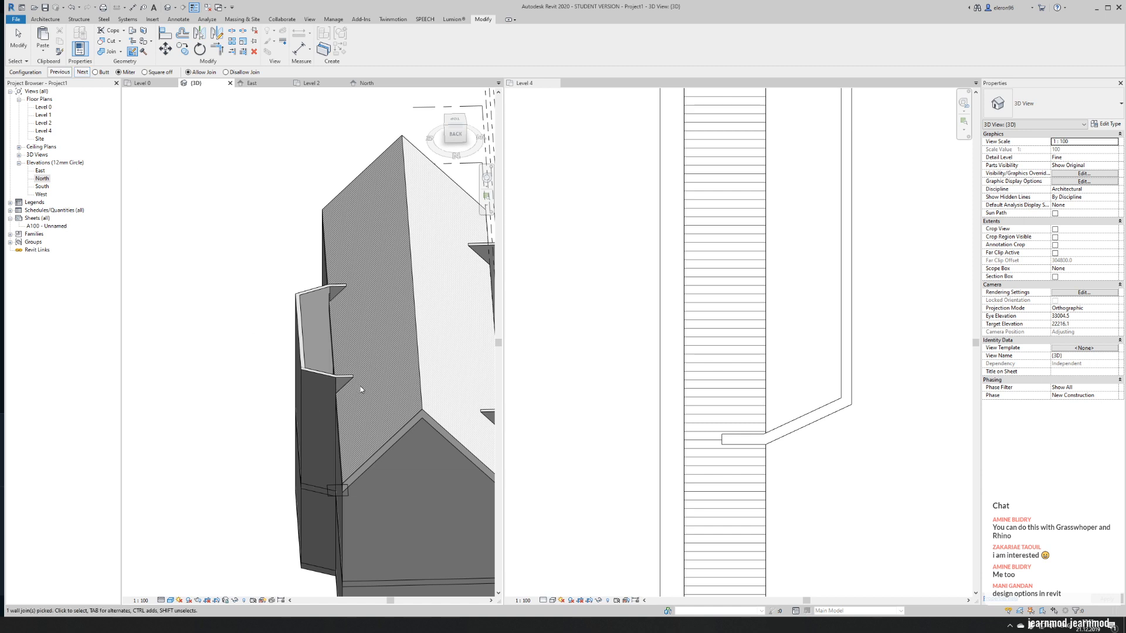
scroll(342, 387, "up", 4)
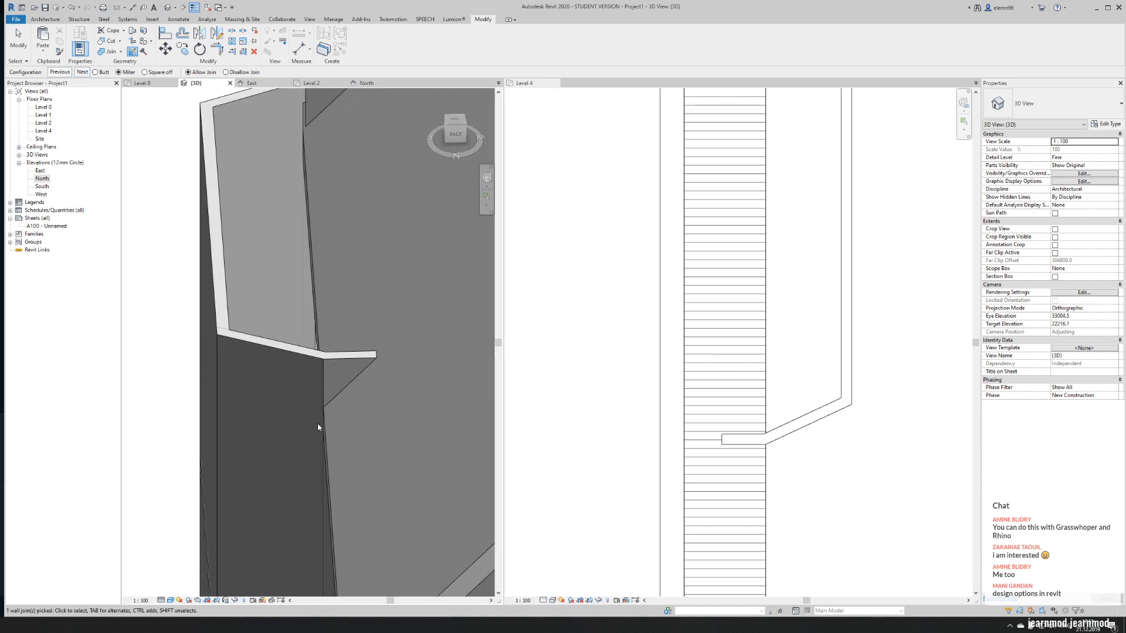
scroll(325, 369, "down", 1)
scroll(325, 369, "down", 5)
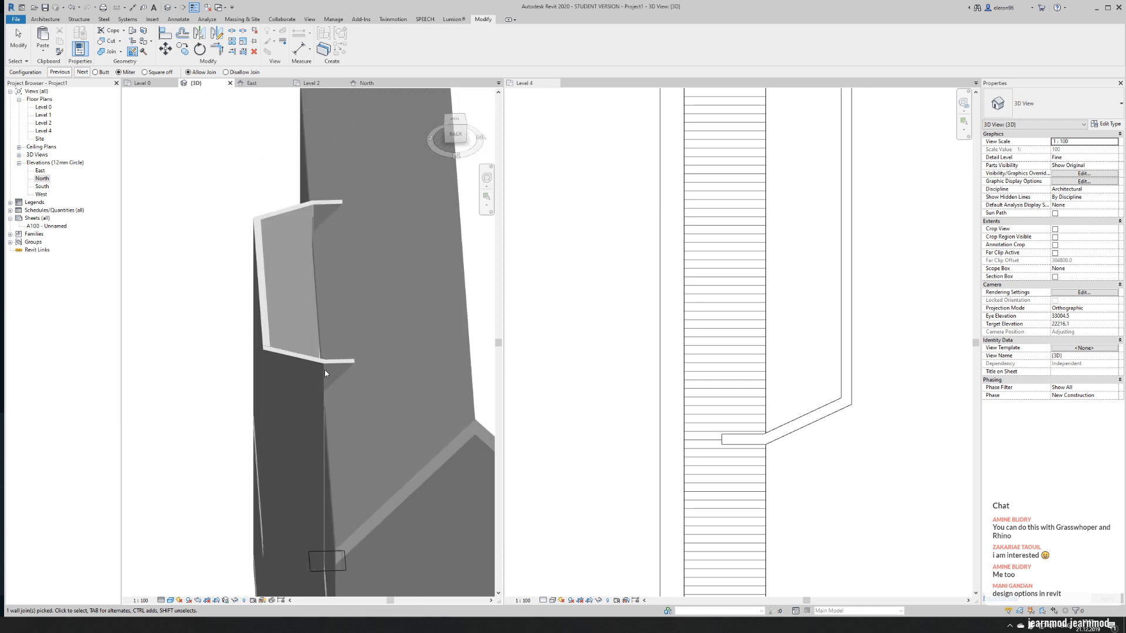
key("Escape")
- Set the wall join between the south short wall and the angled apse wall to Miter, using the configuration that joins them cleanly
middle_click_drag(254, 346, 679, 360, "shift")
middle_click_drag(350, 304, 288, 38)
middle_click_drag(400, 298, 355, 299, "shift")
scroll(262, 281, "up", 3)
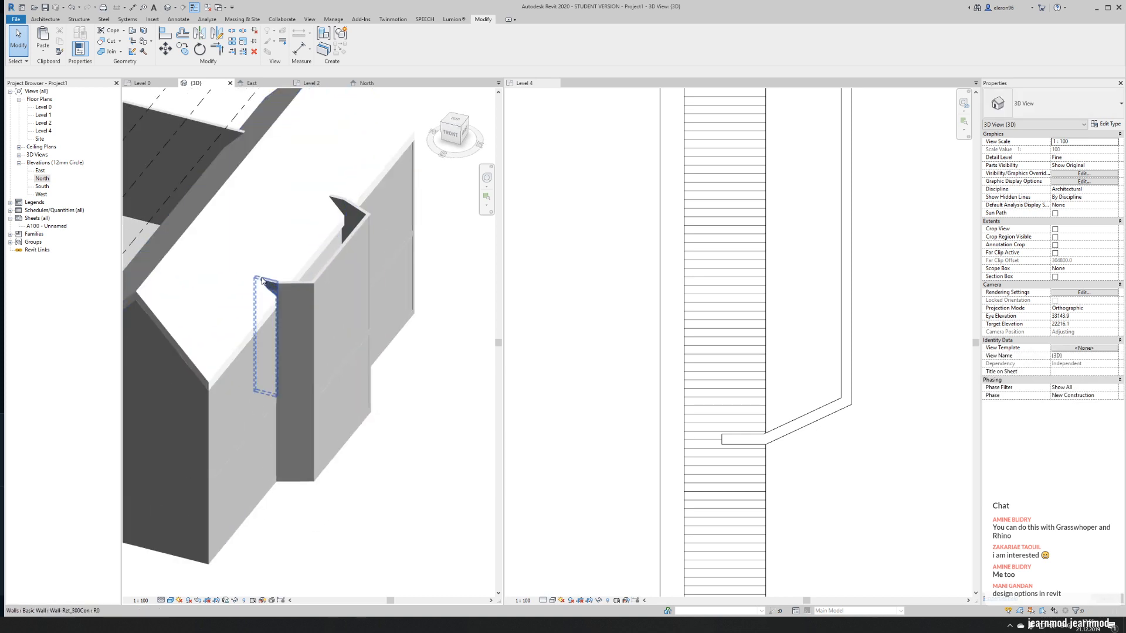
scroll(262, 282, "up", 5)
scroll(266, 291, "down", 2)
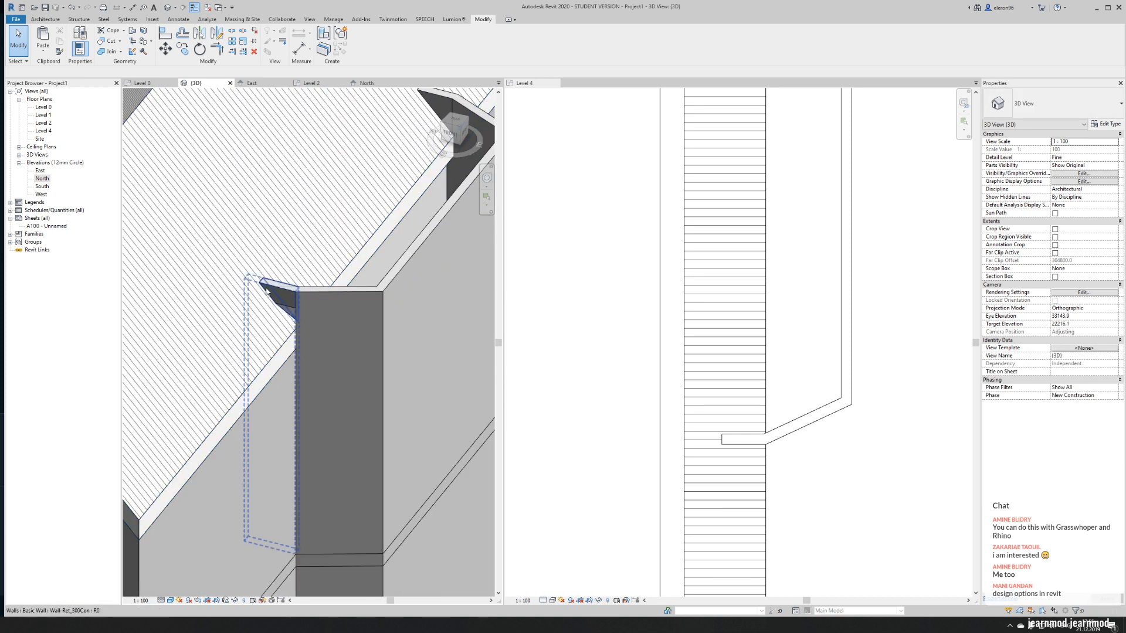
left_click(270, 288)
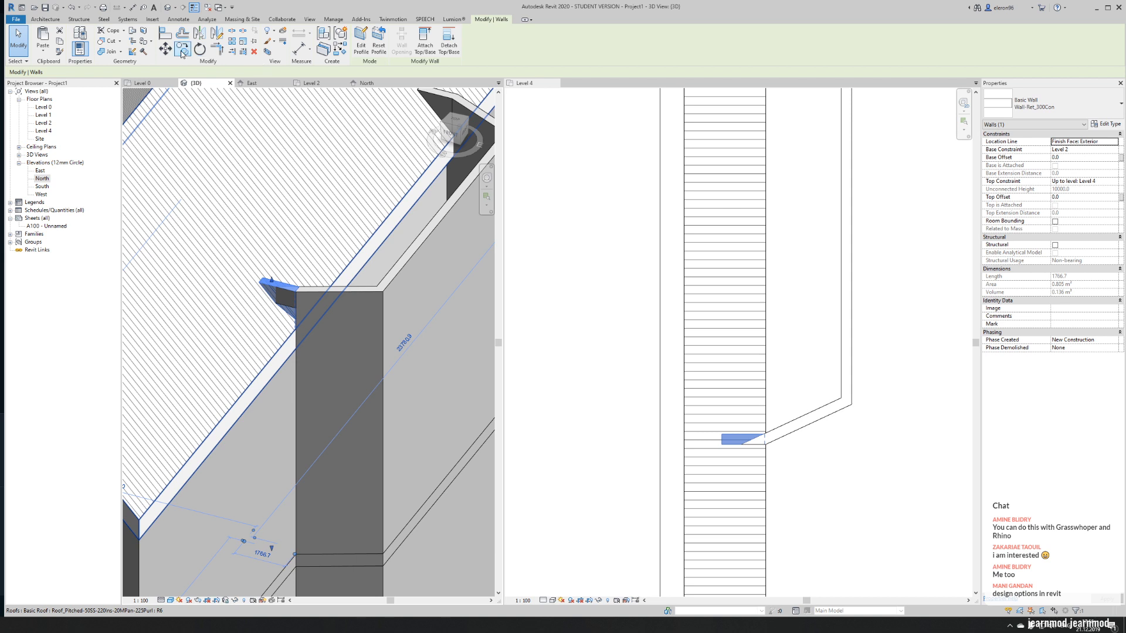
left_click(133, 52)
left_click(296, 306)
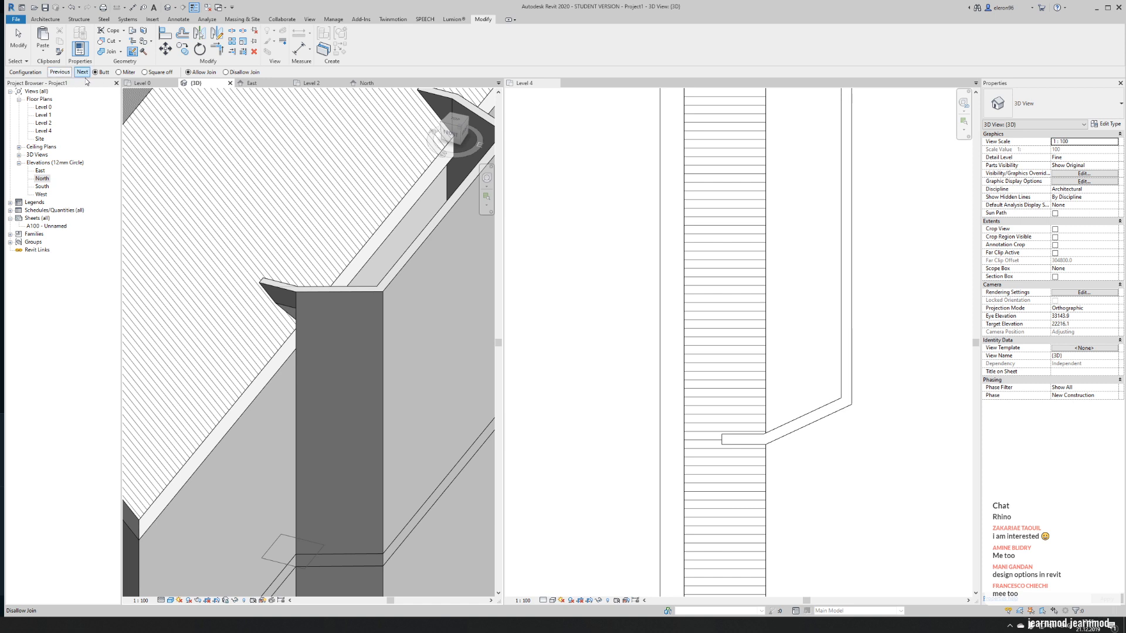
left_click(120, 72)
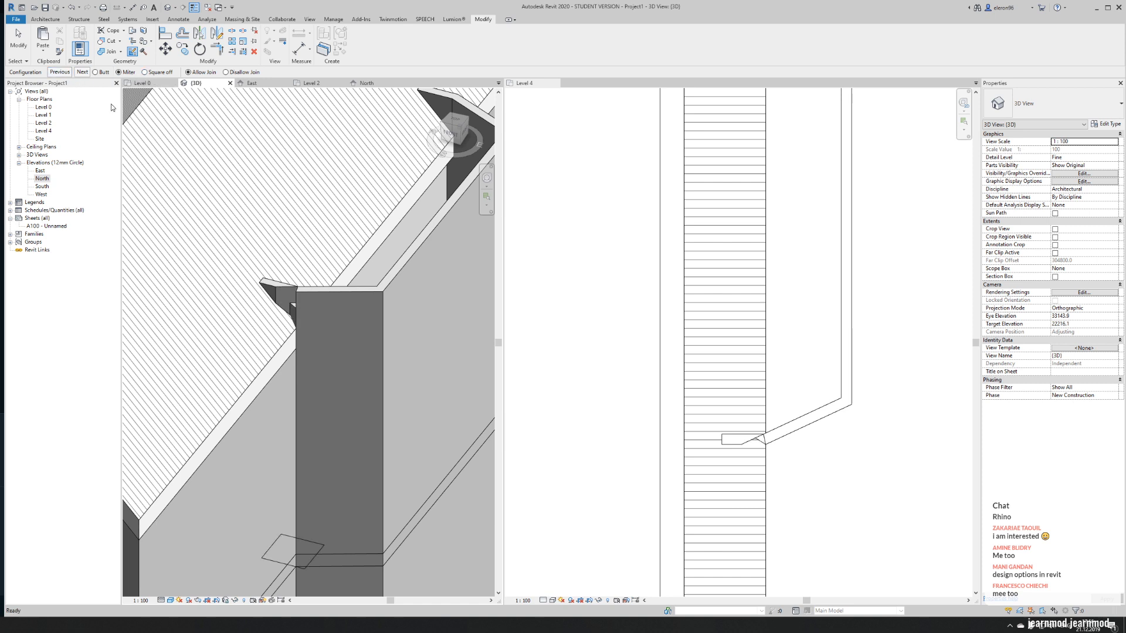
left_click(83, 72)
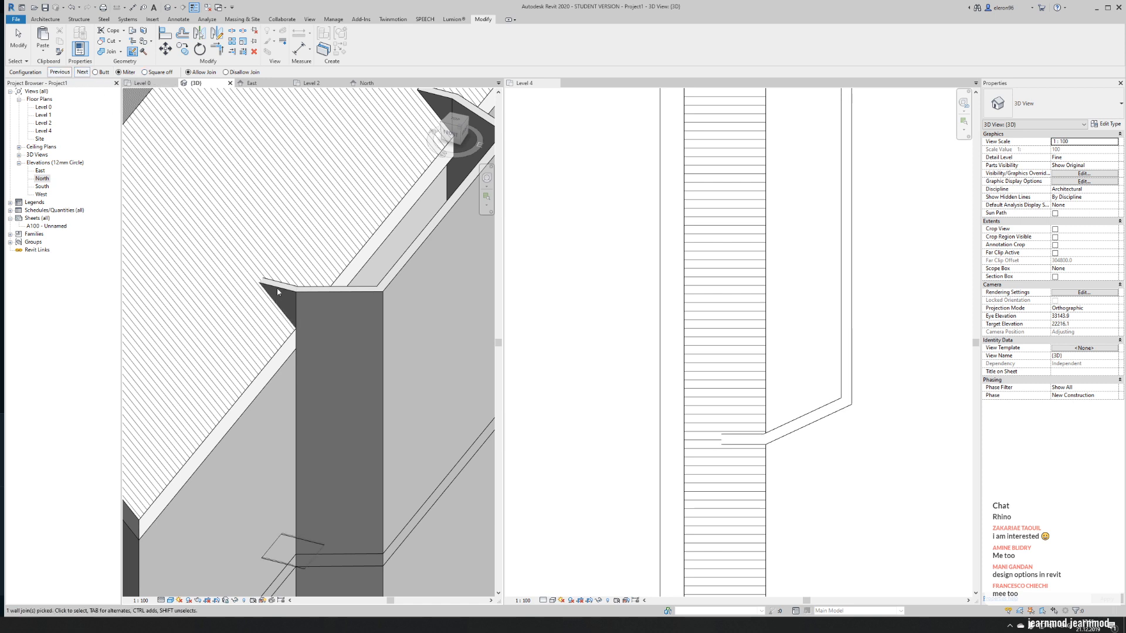
key("Escape")
- Copy the Level 2 floor and paste it aligned to Level 4
scroll(295, 360, "down", 5)
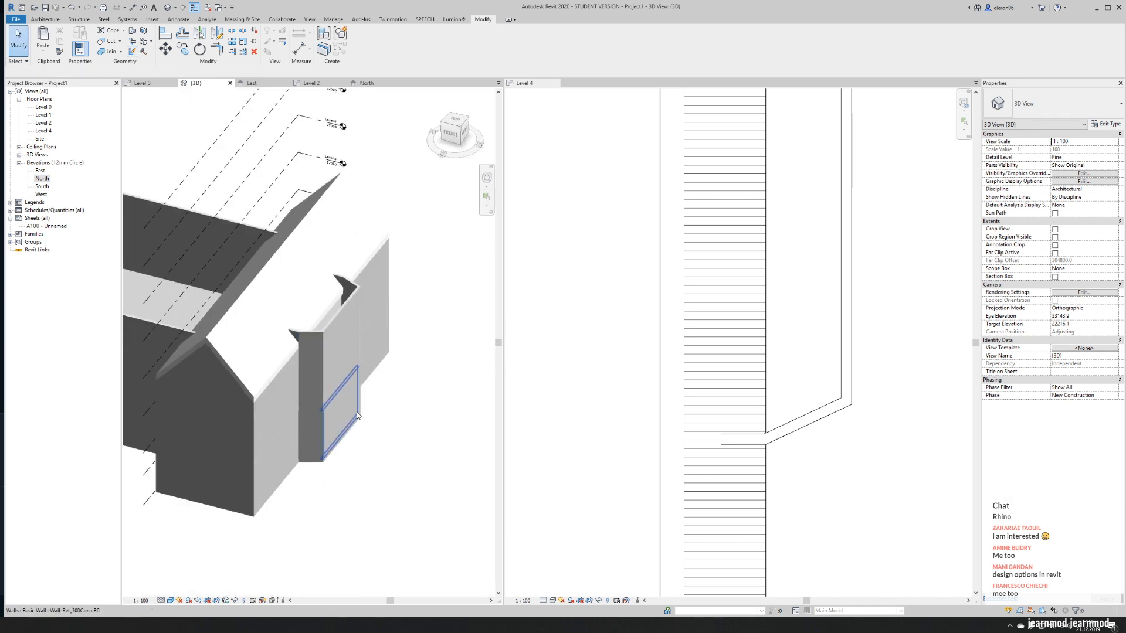
middle_click_drag(347, 427, 423, 413, "shift")
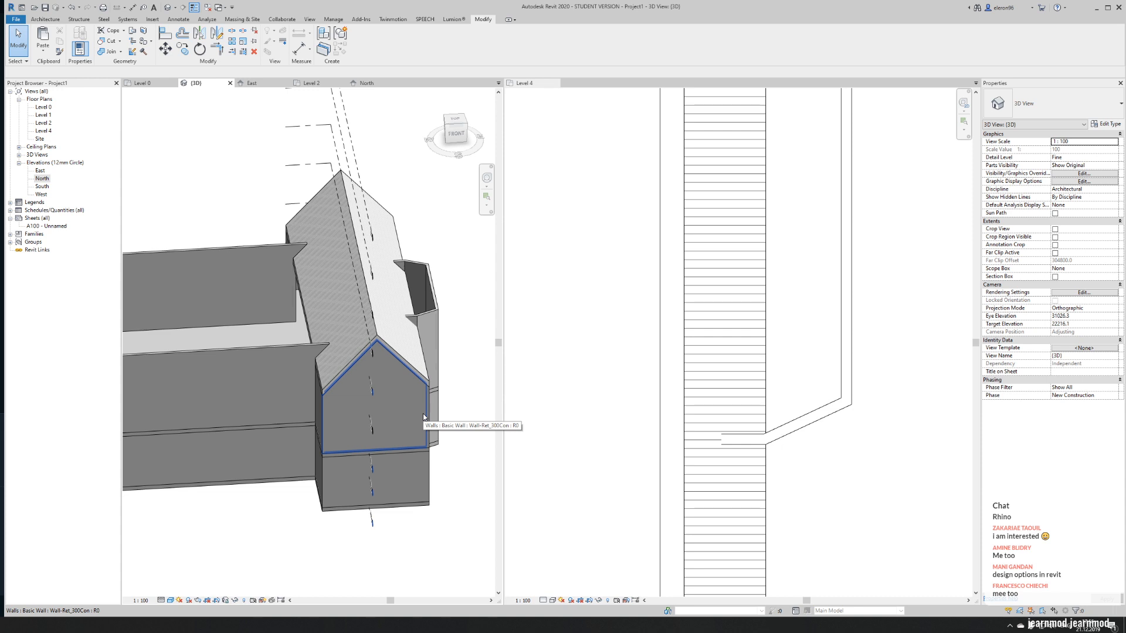
left_click(257, 338)
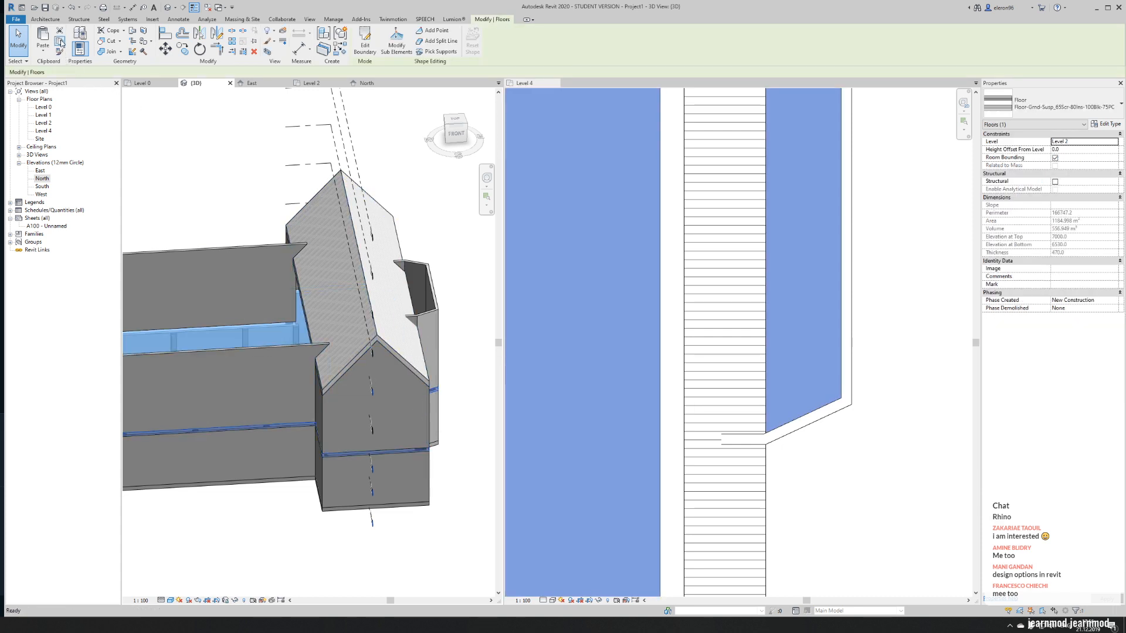
left_click(44, 54)
left_click(68, 82)
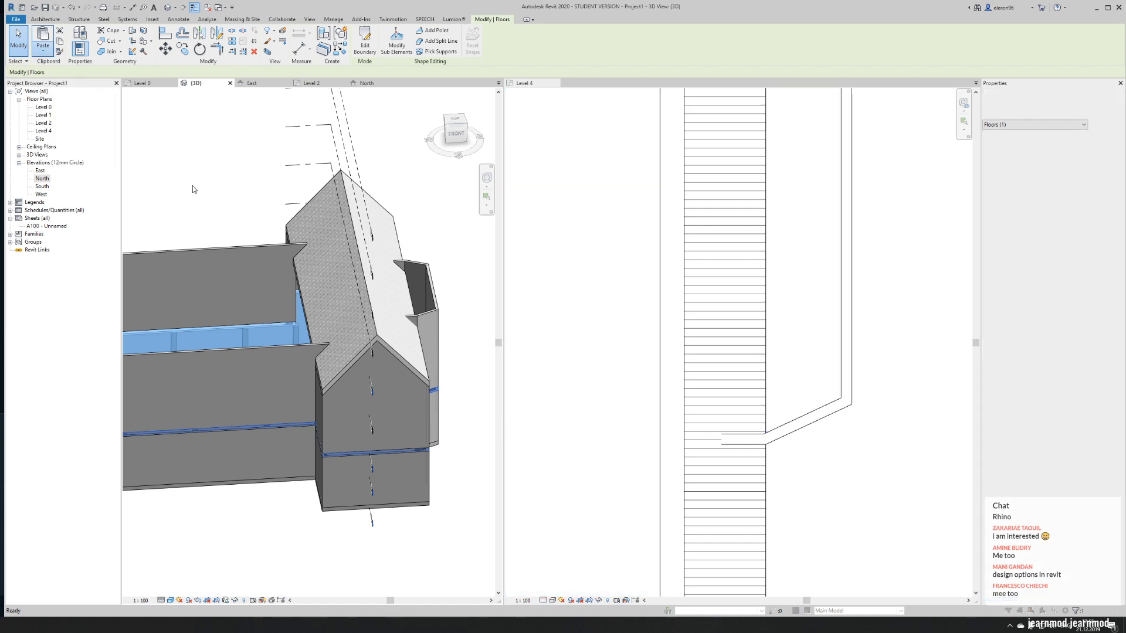
left_click(95, 218)
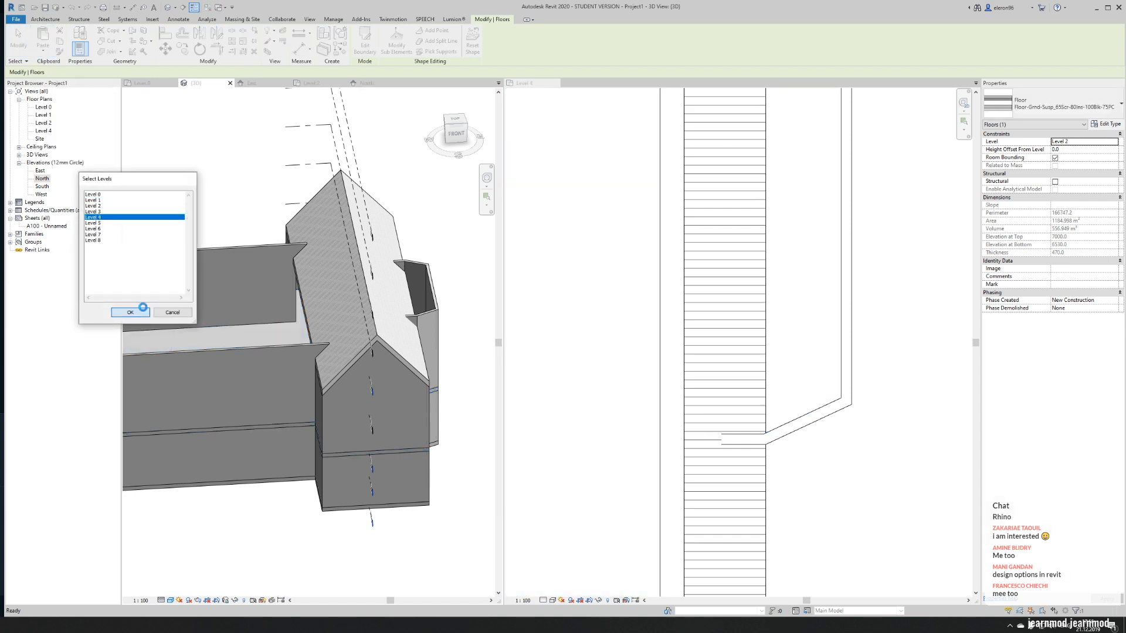
left_click(130, 312)
middle_click_drag(244, 184, 276, 179, "shift")
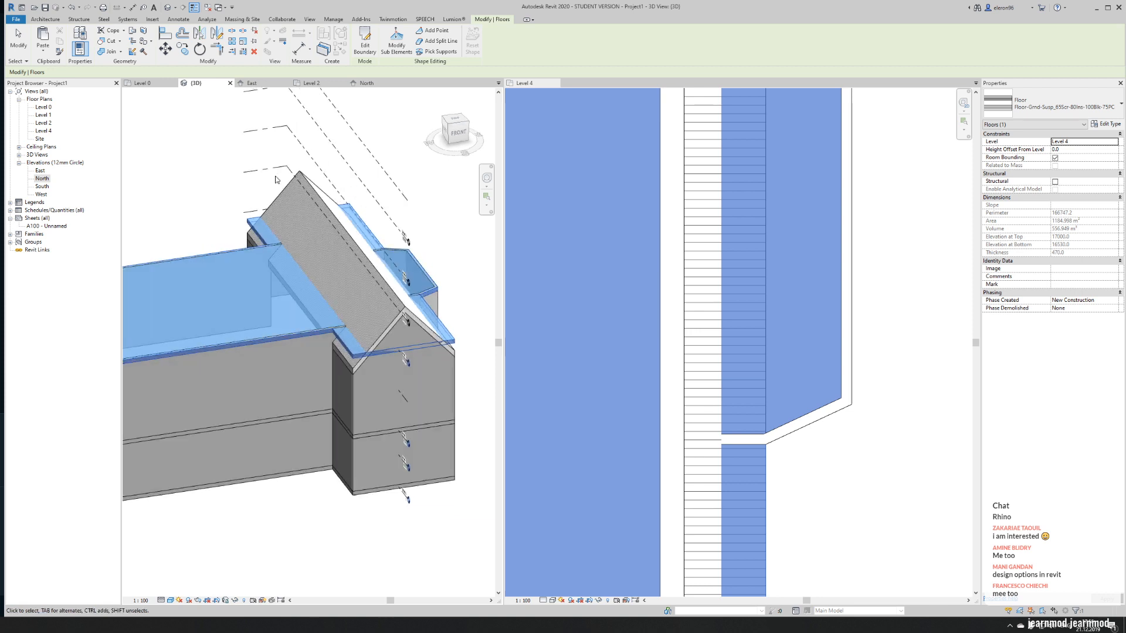
left_click(275, 180)
- Select the whole chain of upper nave walls and set their top offset to -470
middle_click_drag(194, 368, 339, 331)
scroll(339, 329, "down", 3)
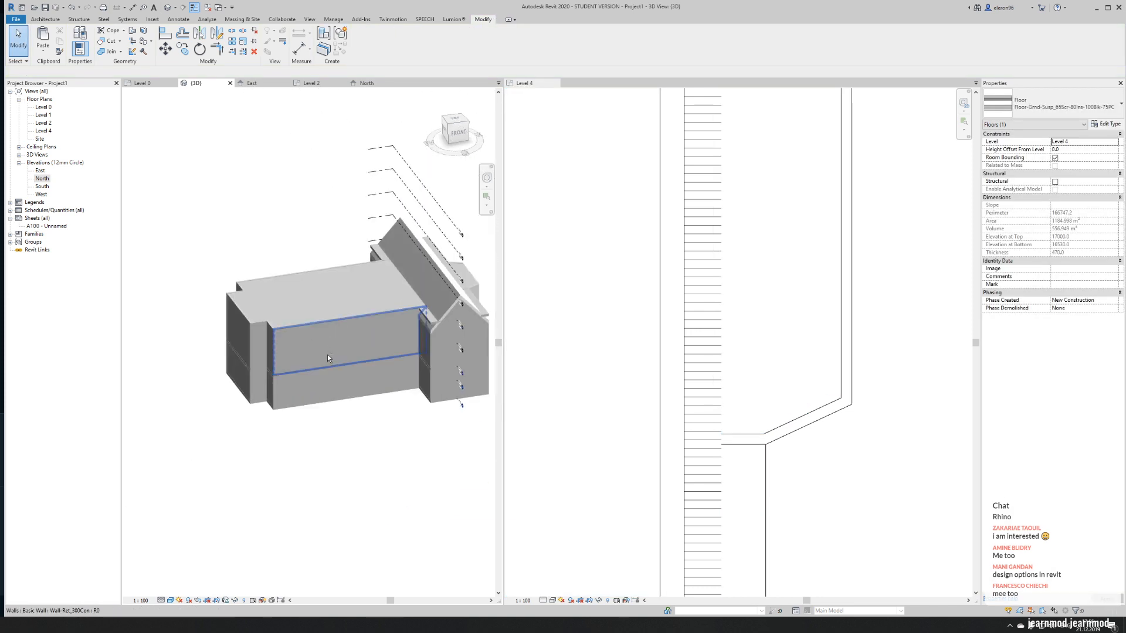
left_click(331, 352)
key("Tab")
left_click(321, 351)
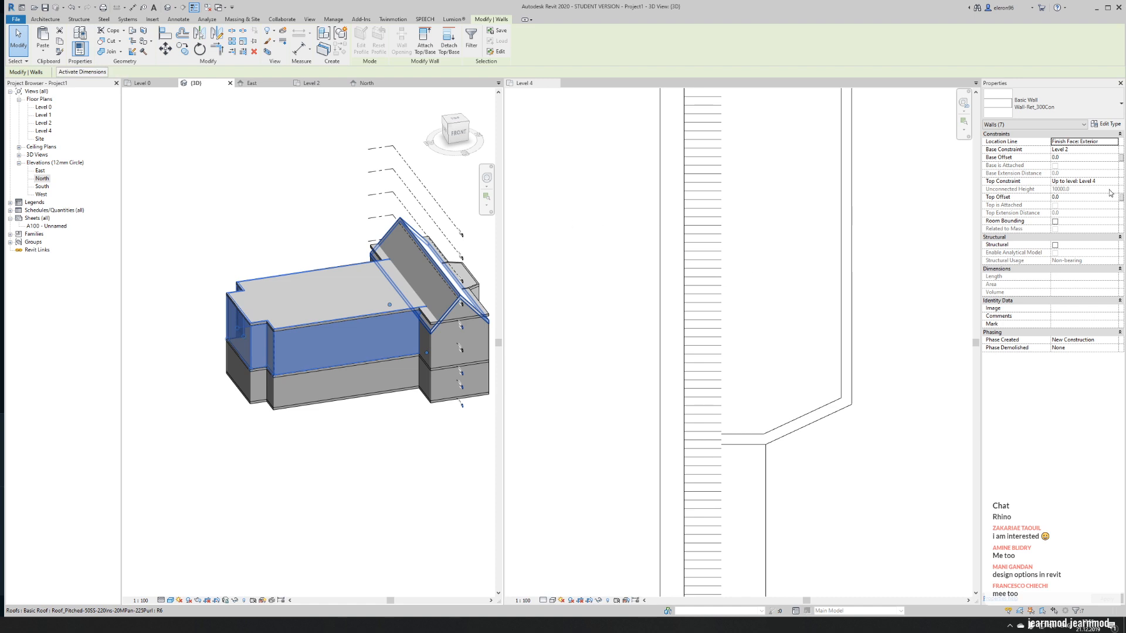
left_click(1091, 197)
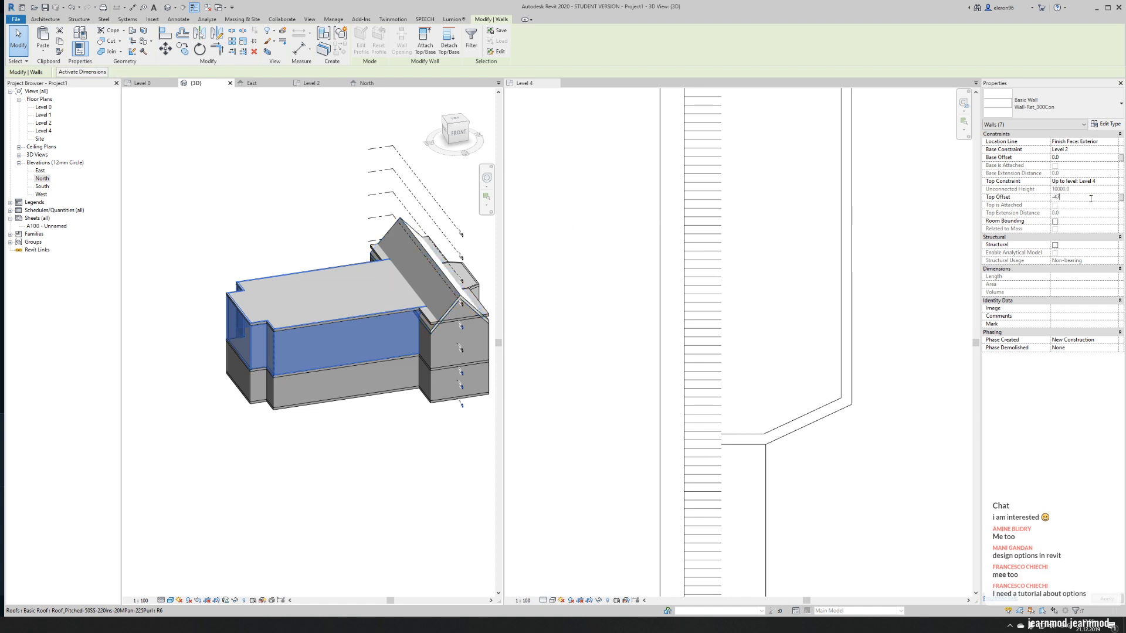
left_click(368, 416)
- Select the three upper apse walls and set their top offset to -470
middle_click_drag(410, 441, 344, 390, "shift")
scroll(317, 365, "up", 6)
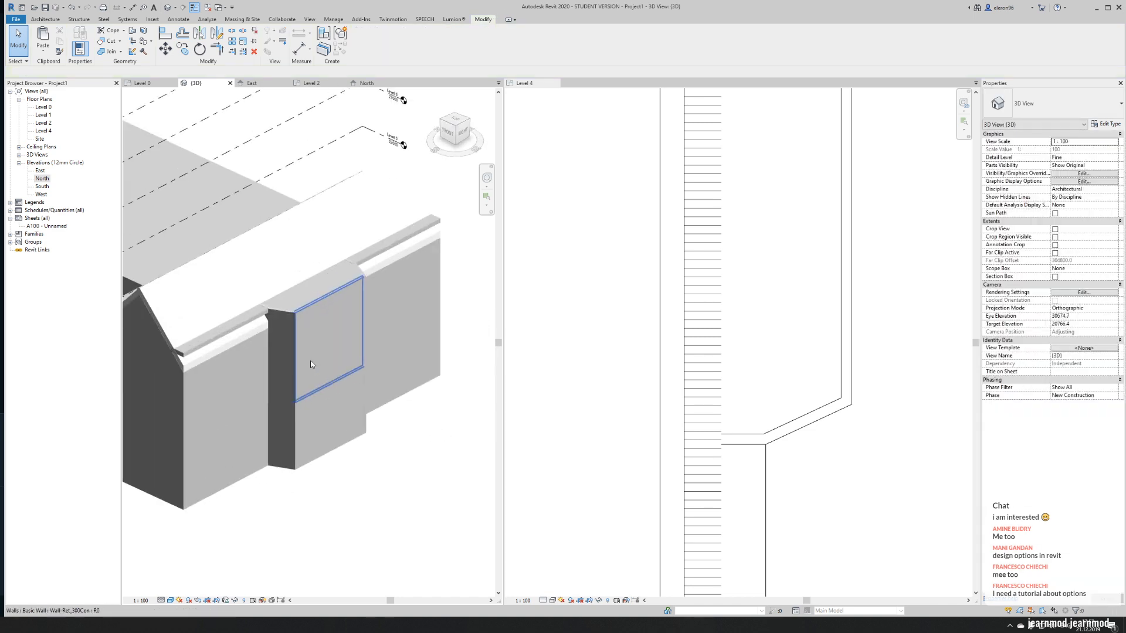
left_click(286, 335)
middle_click_drag(417, 319, 382, 354, "shift")
scroll(372, 346, "up", 3)
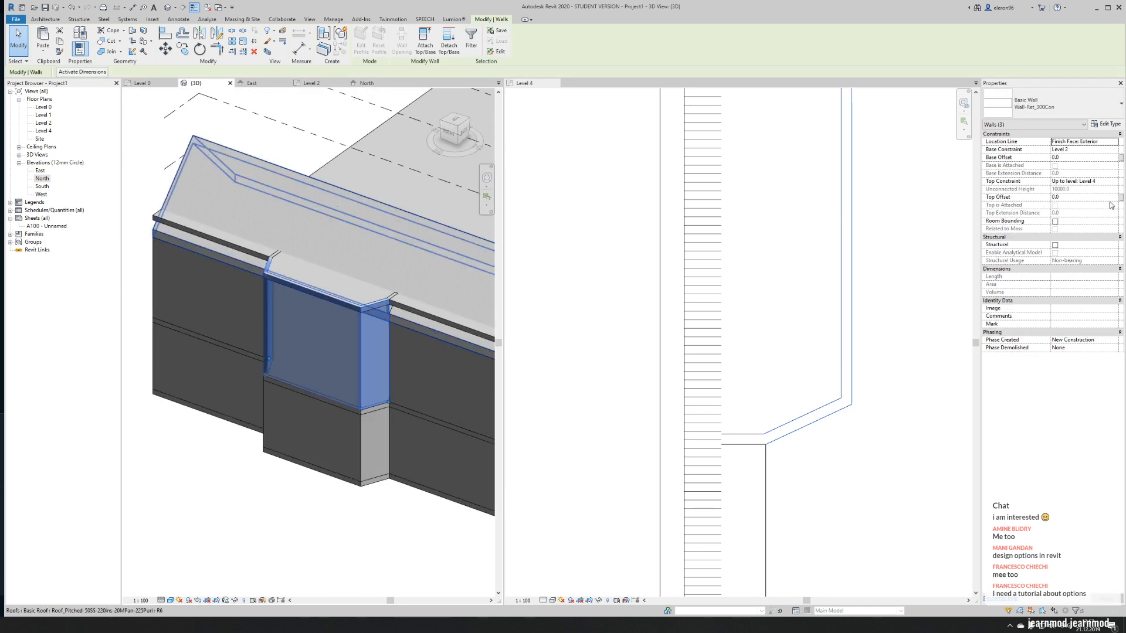
left_click(1078, 198)
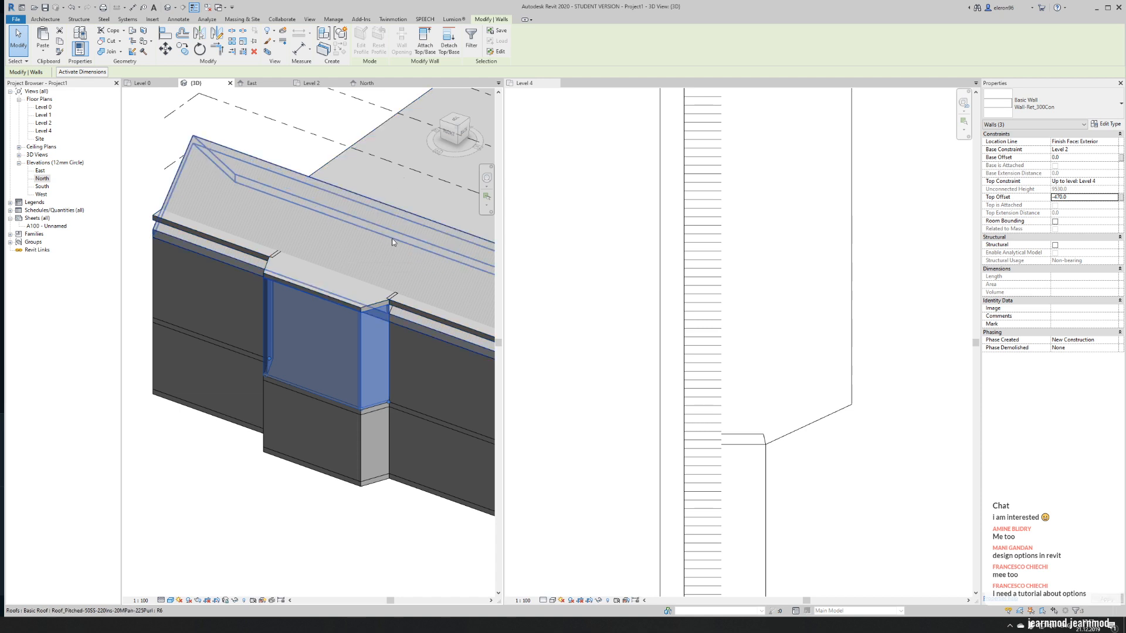
left_click(298, 581)
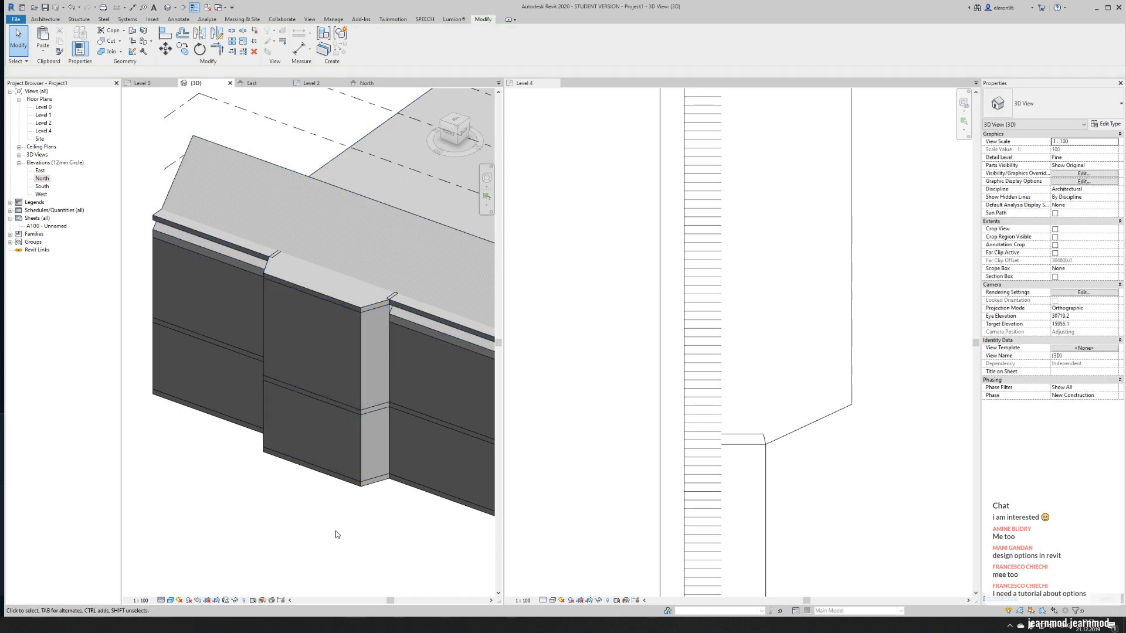
- Open the Level 4 floor's boundary for editing and close the Level 4 plan view
left_click(411, 302)
left_click(364, 40)
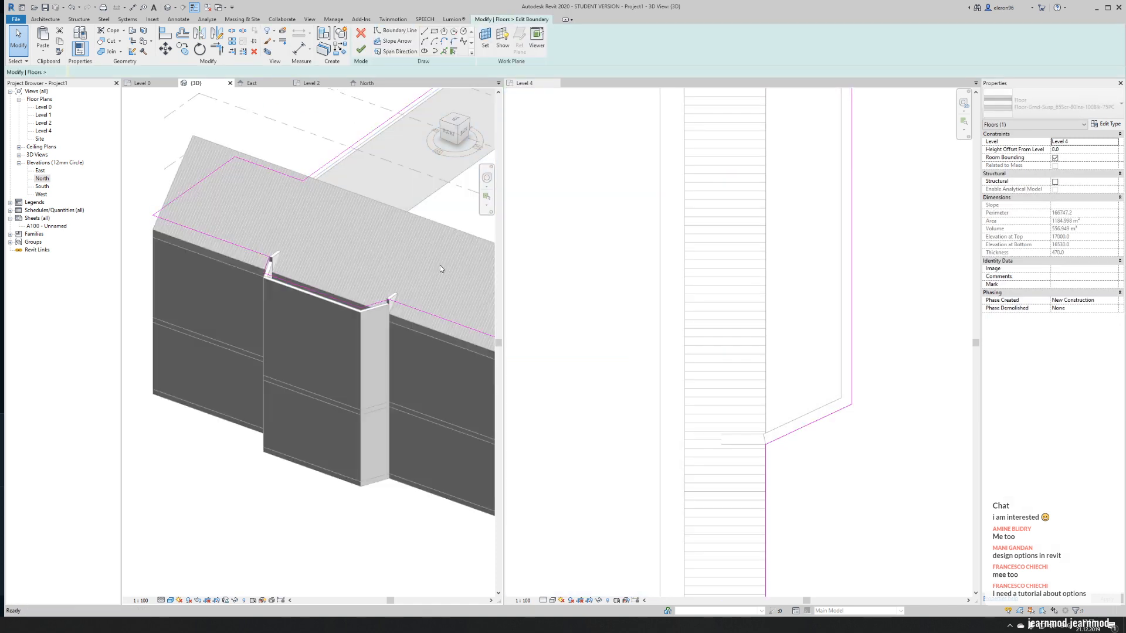
left_click(555, 83)
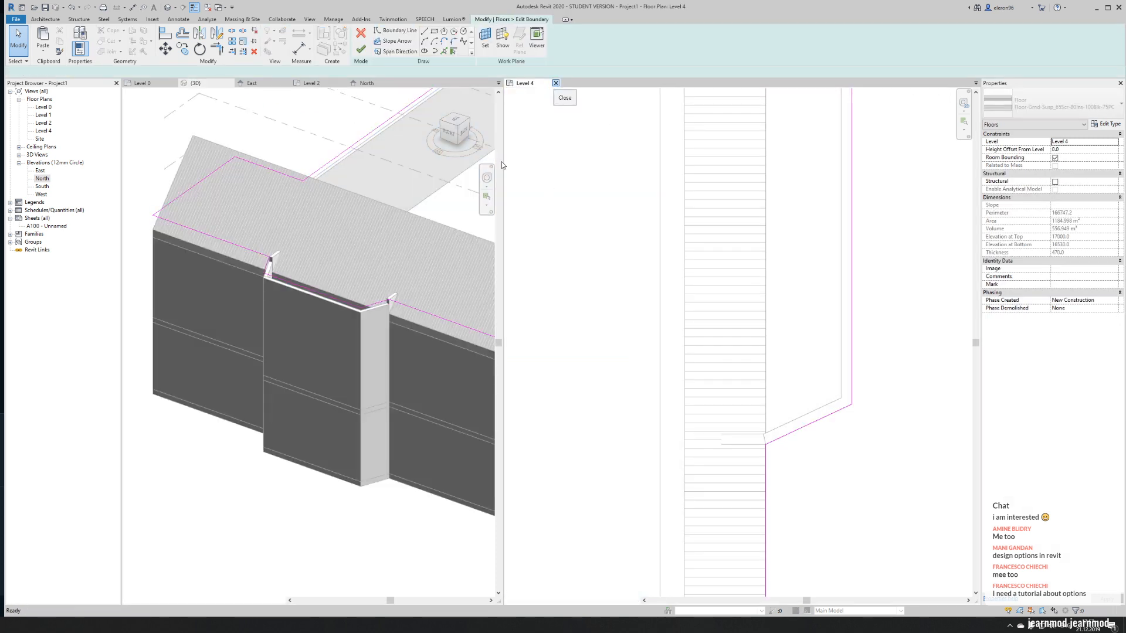
scroll(484, 348, "down", 2)
middle_click_drag(483, 348, 350, 413, "shift")
scroll(349, 412, "up", 2)
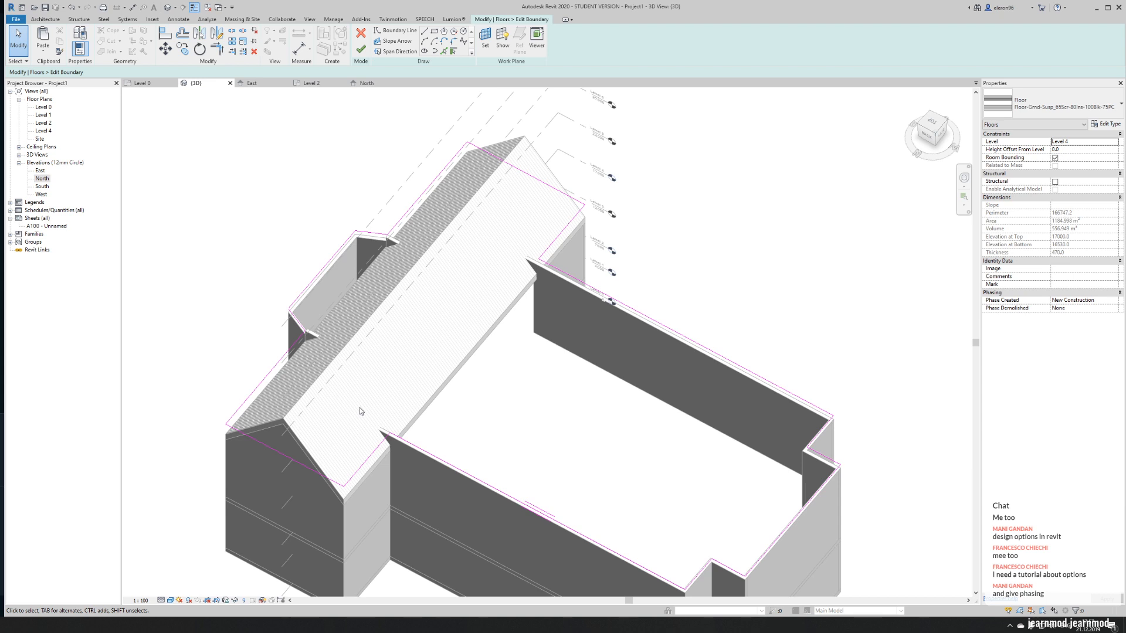
scroll(399, 394, "up", 3)
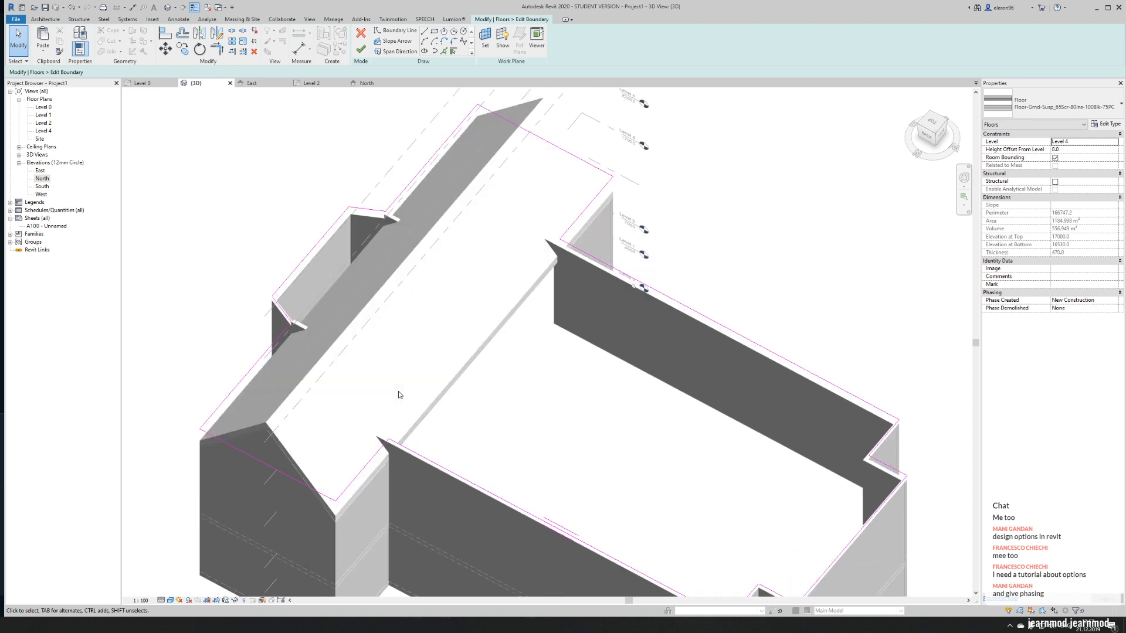
scroll(378, 433, "up", 2)
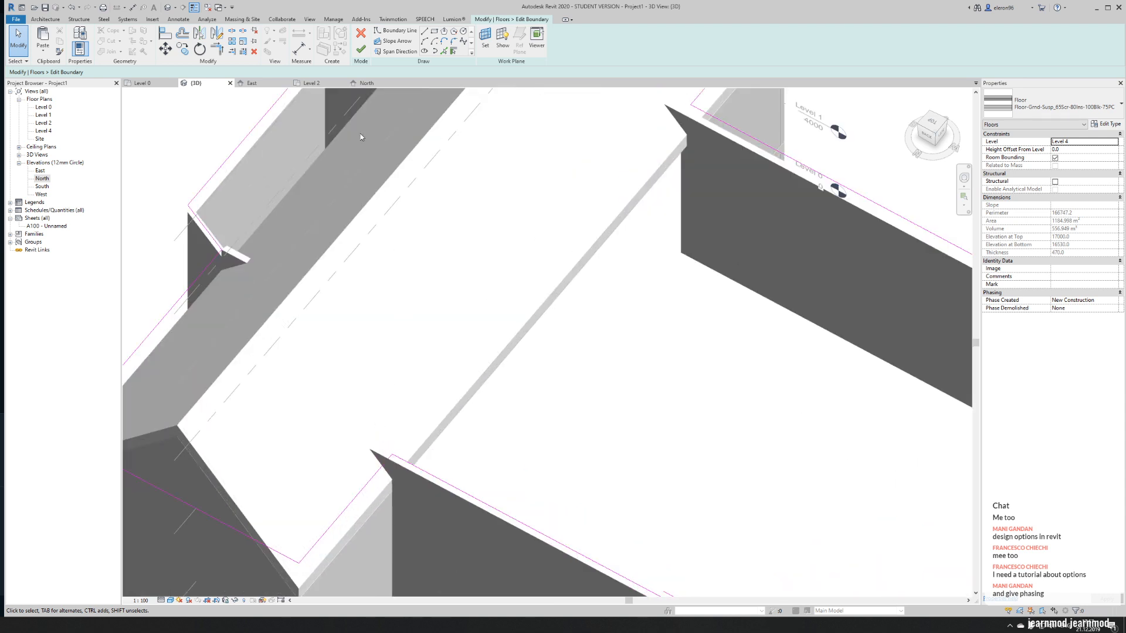
- Add a boundary line picked along the transept's nave-side edge and trim it to the north nave wall's boundary line
left_click(444, 51)
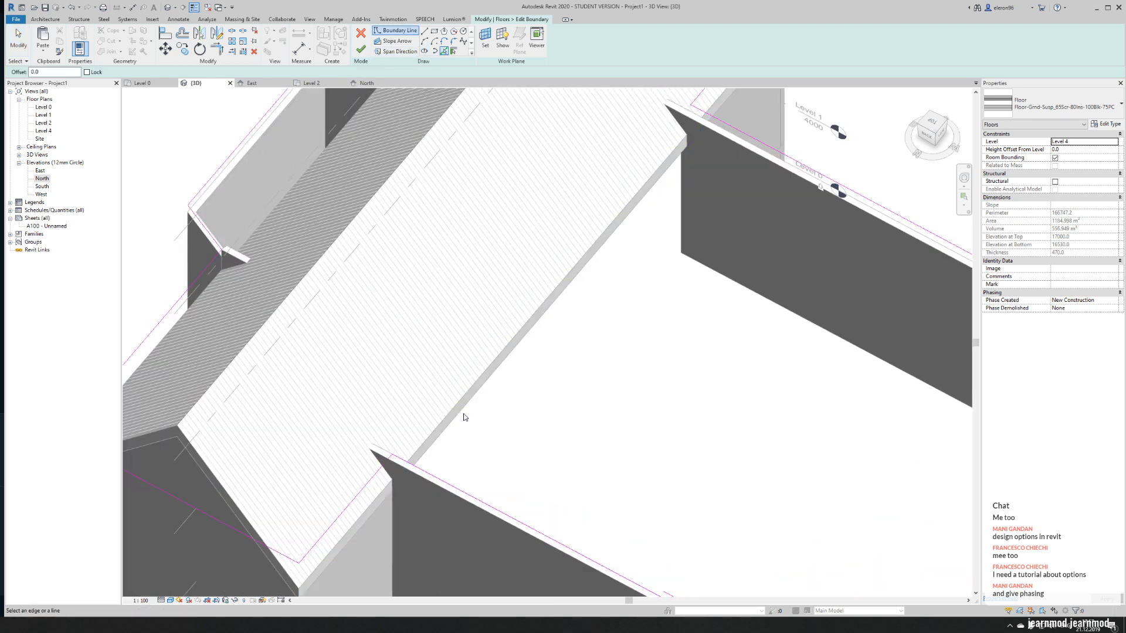
left_click(445, 420)
key("Escape")
key("Escape")
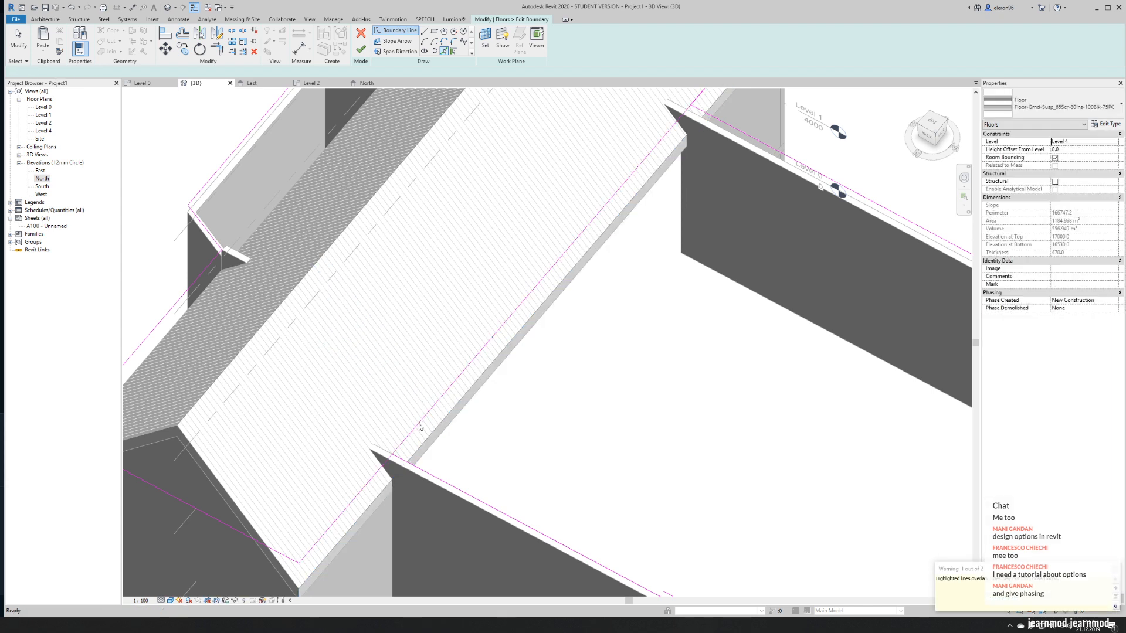
key("t")
key("r")
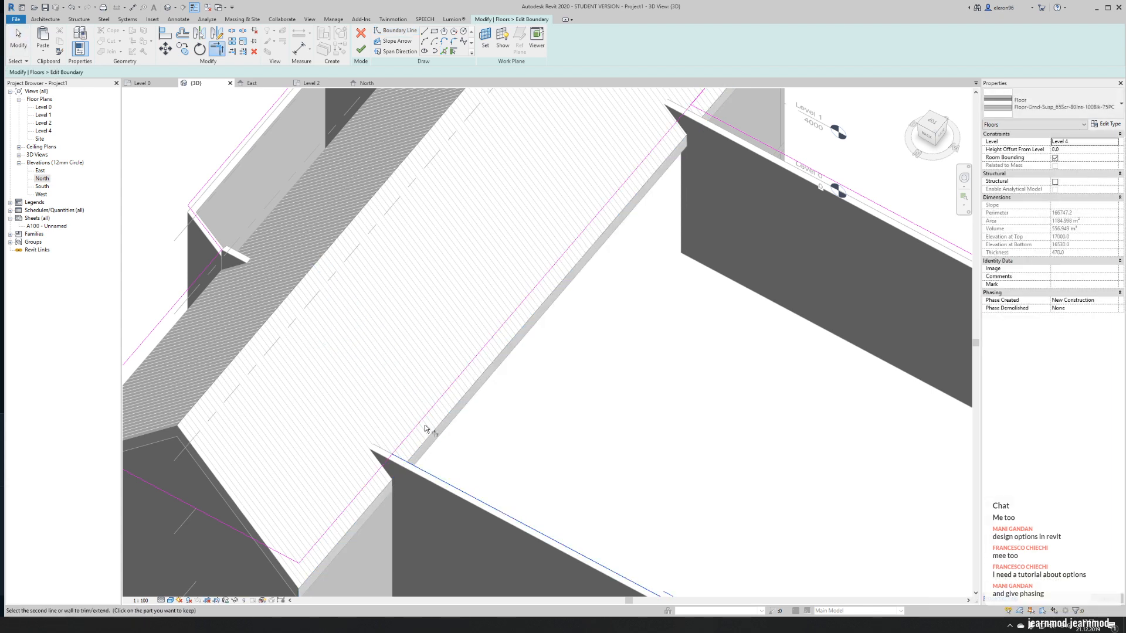
left_click(418, 427)
- Draw a boundary line from the apse's north corner across the transept and trim it to a corner with the nave-side line
key("l")
key("i")
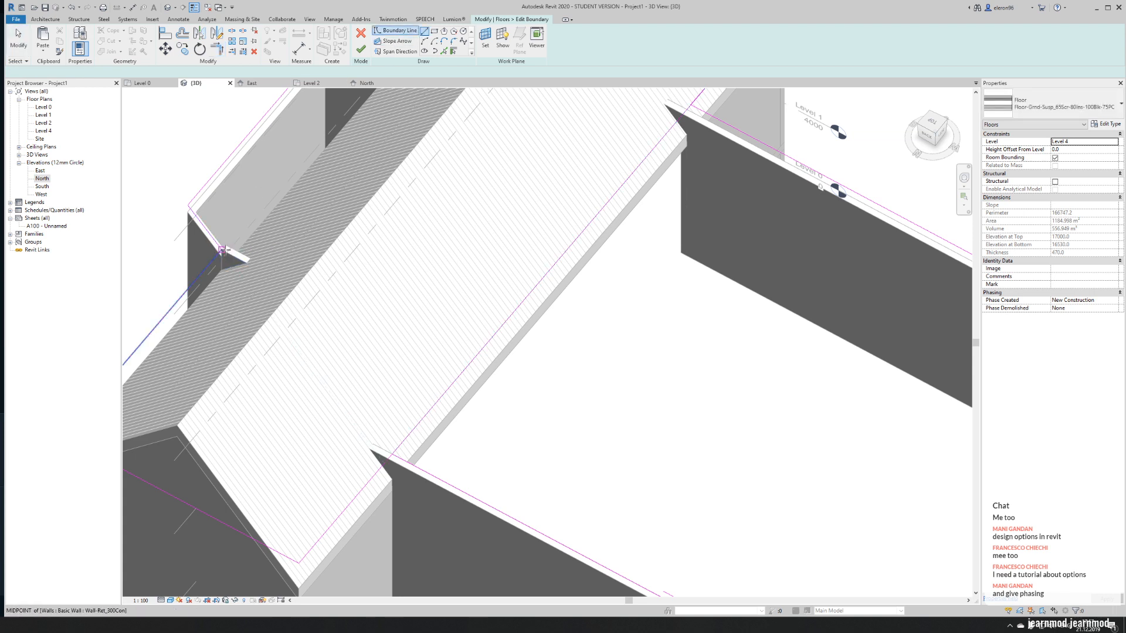
left_click(224, 251)
left_click(512, 403)
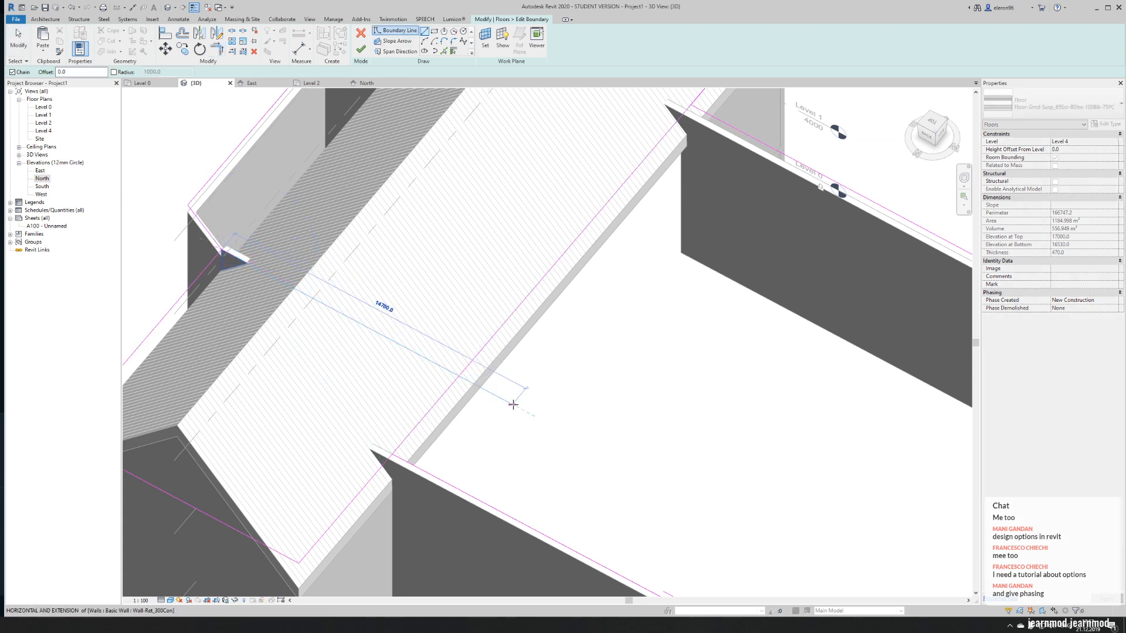
key("Escape")
key("Escape")
key("t")
key("r")
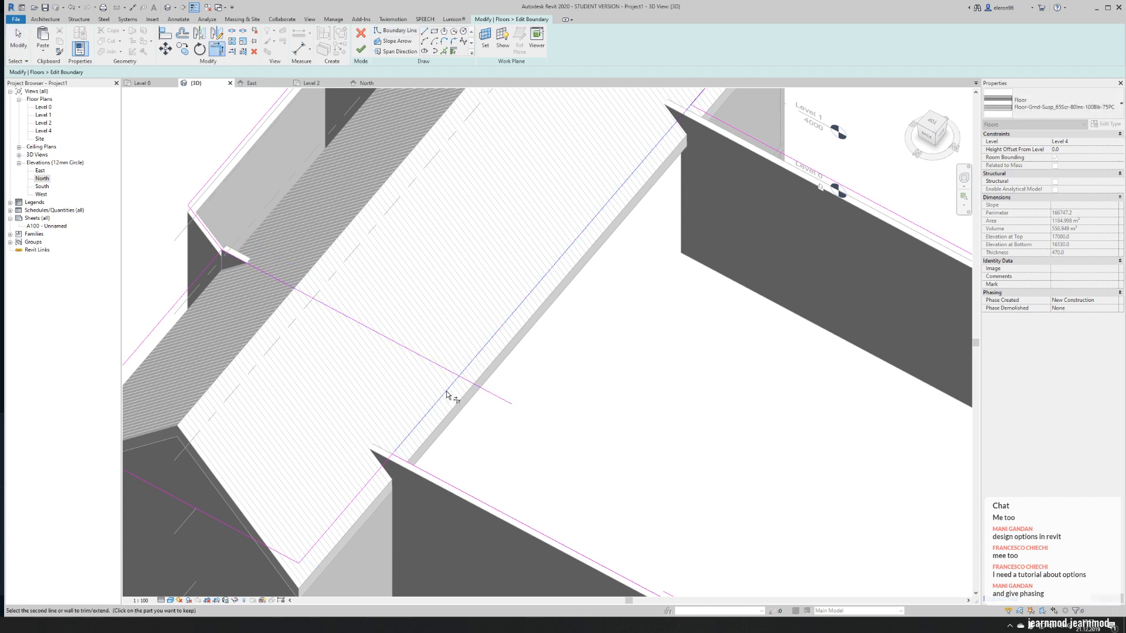
left_click(445, 369)
left_click(410, 430)
key("Escape")
- Delete the three leftover floor boundary lines around the transept's north end
left_click(344, 517)
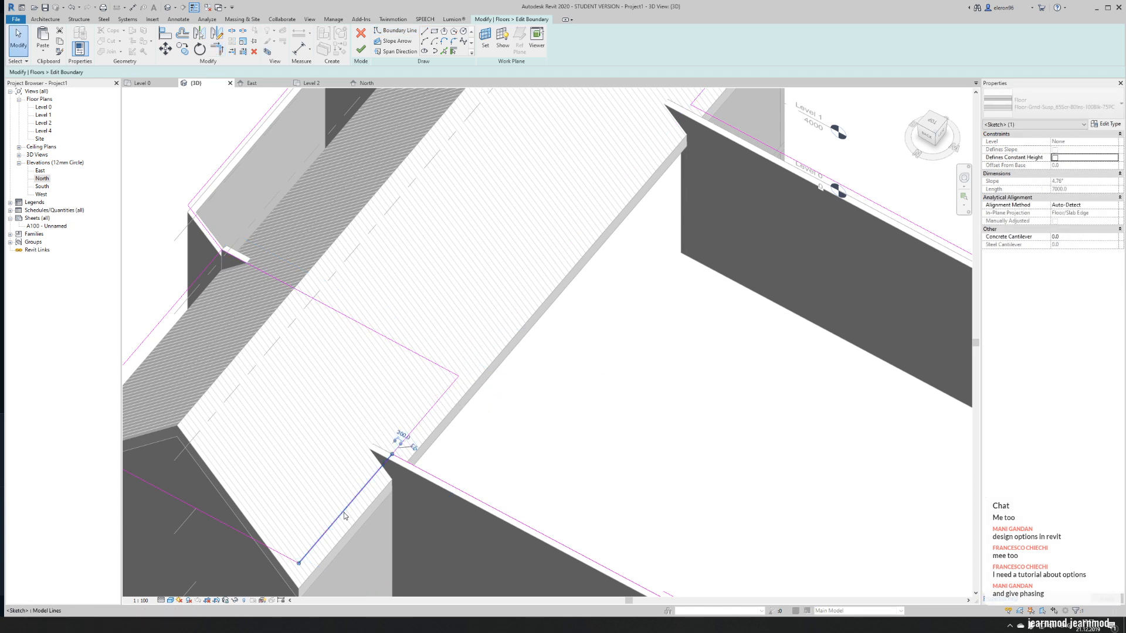
key("Delete")
left_click(272, 548)
key("Delete")
left_click(160, 323)
key("Delete")
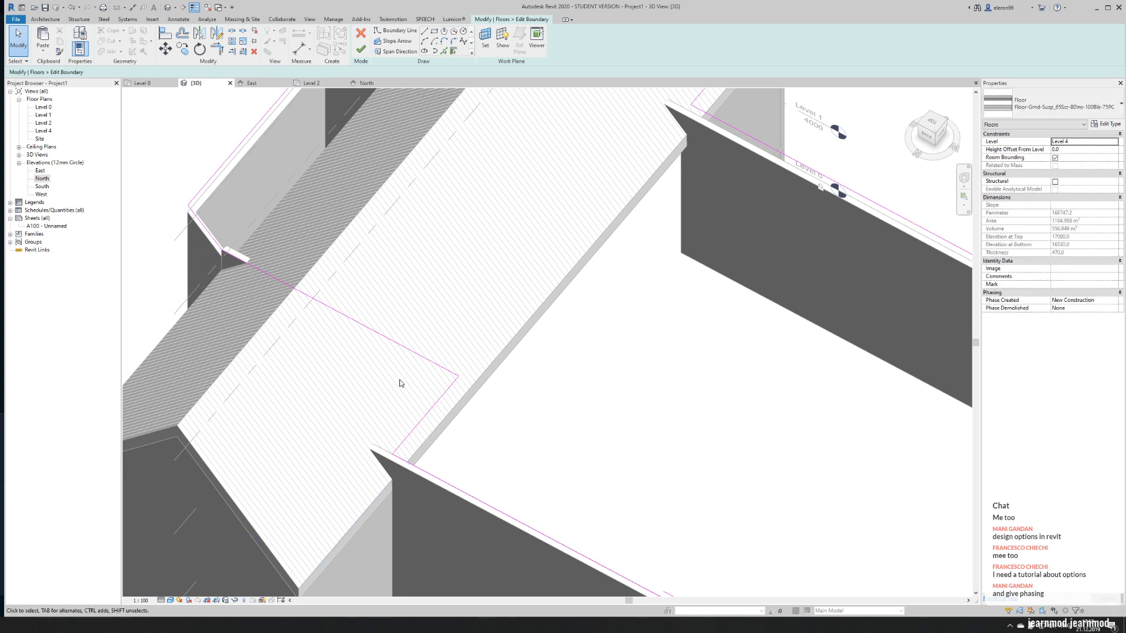
scroll(402, 384, "down", 5)
mouse_move(604, 387)
middle_mouse_down("shift")
mouse_move(335, 386)
mouse_move(435, 378)
mouse_move(495, 442)
mouse_move(483, 487)
middle_mouse_up("shift")
scroll(435, 378, "up", 2)
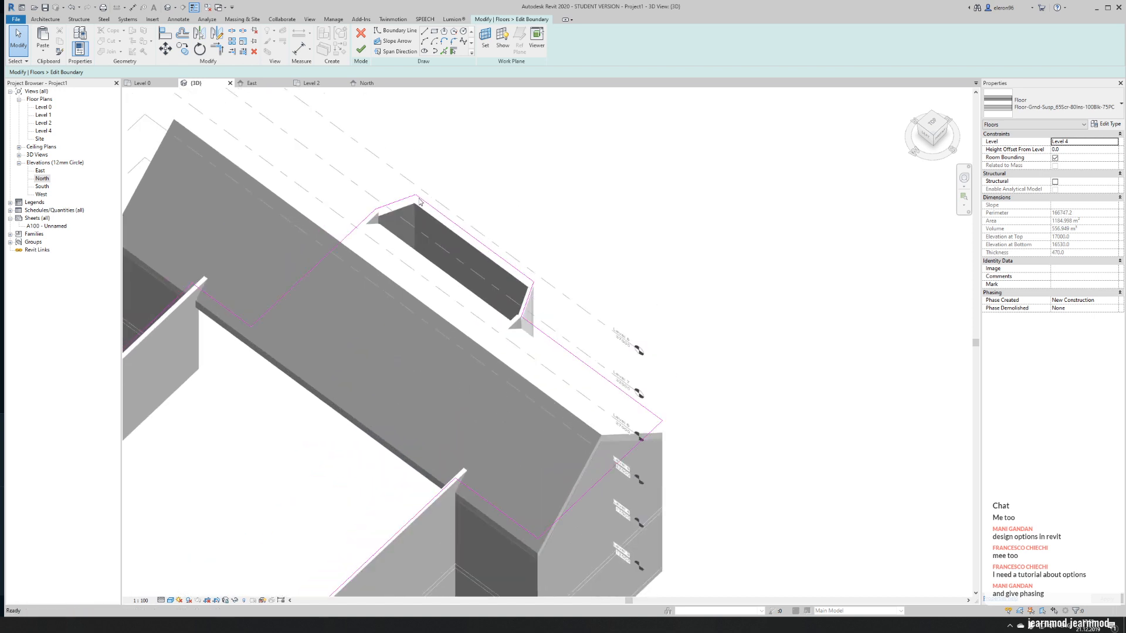
left_click(396, 32)
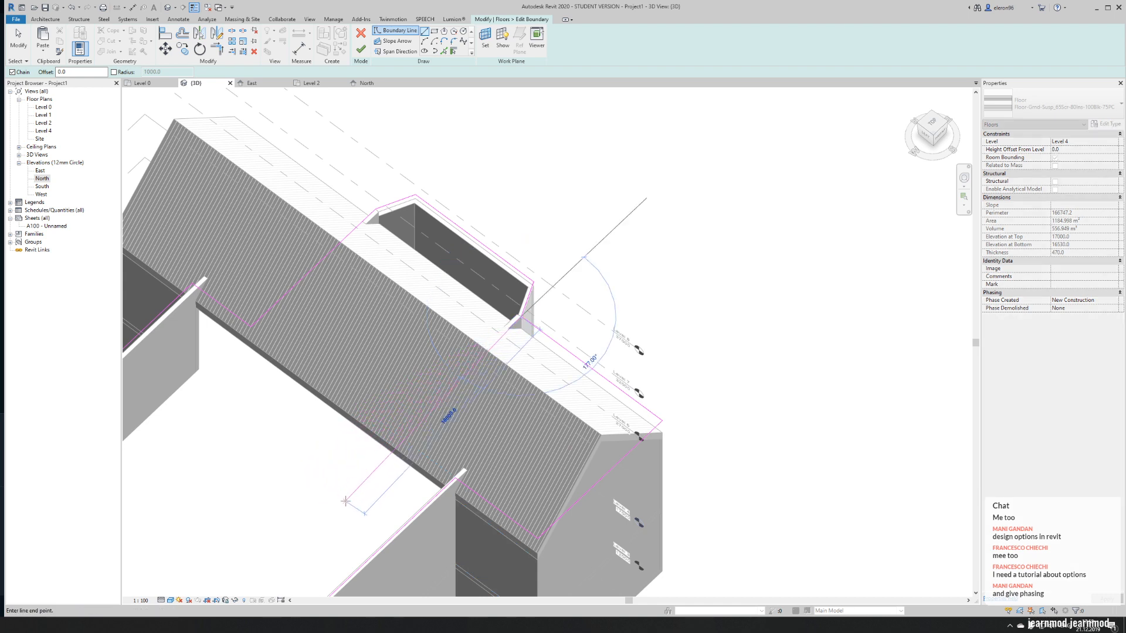
key("Escape")
key("Escape")
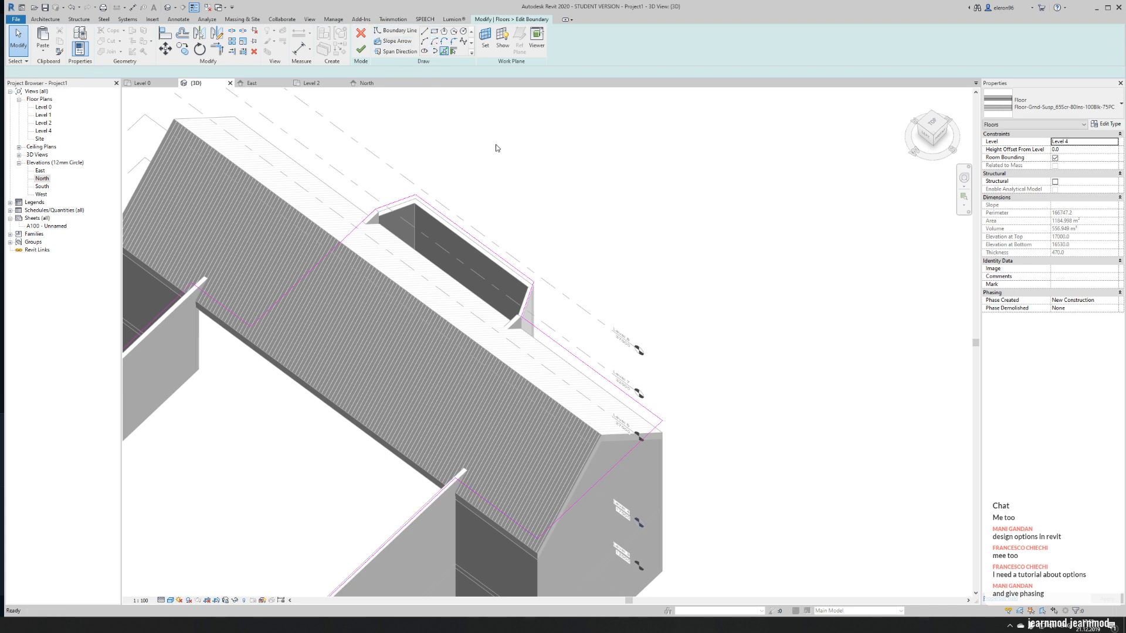
- Add a boundary line picked along the apse's south wall and trim it to a corner with the nave-side line
left_click(444, 51)
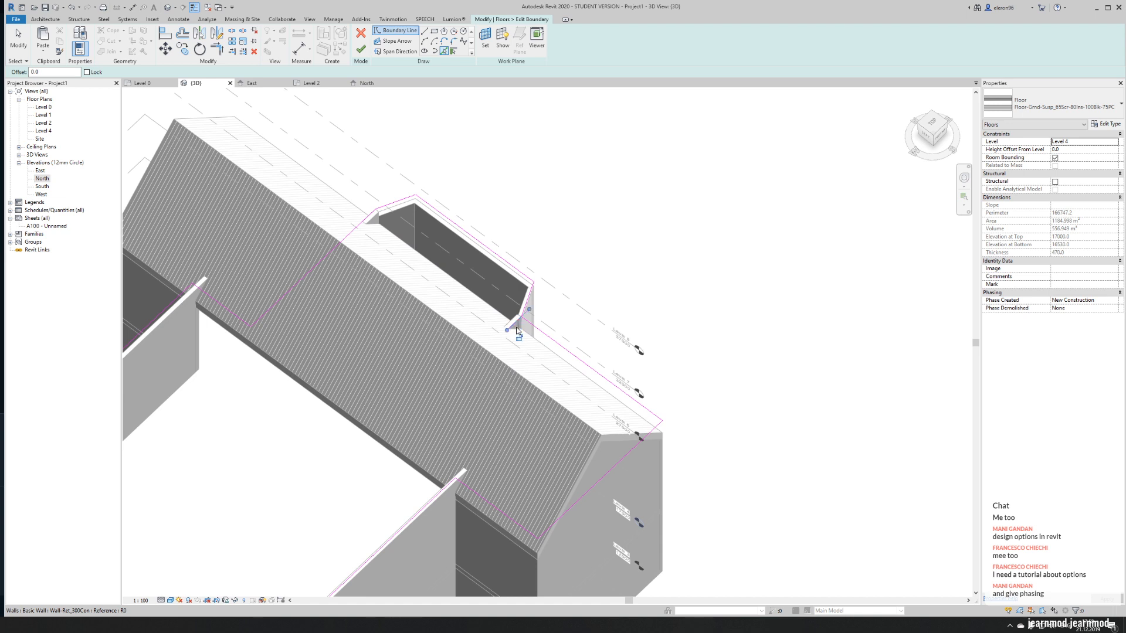
key("Escape")
key("t")
key("r")
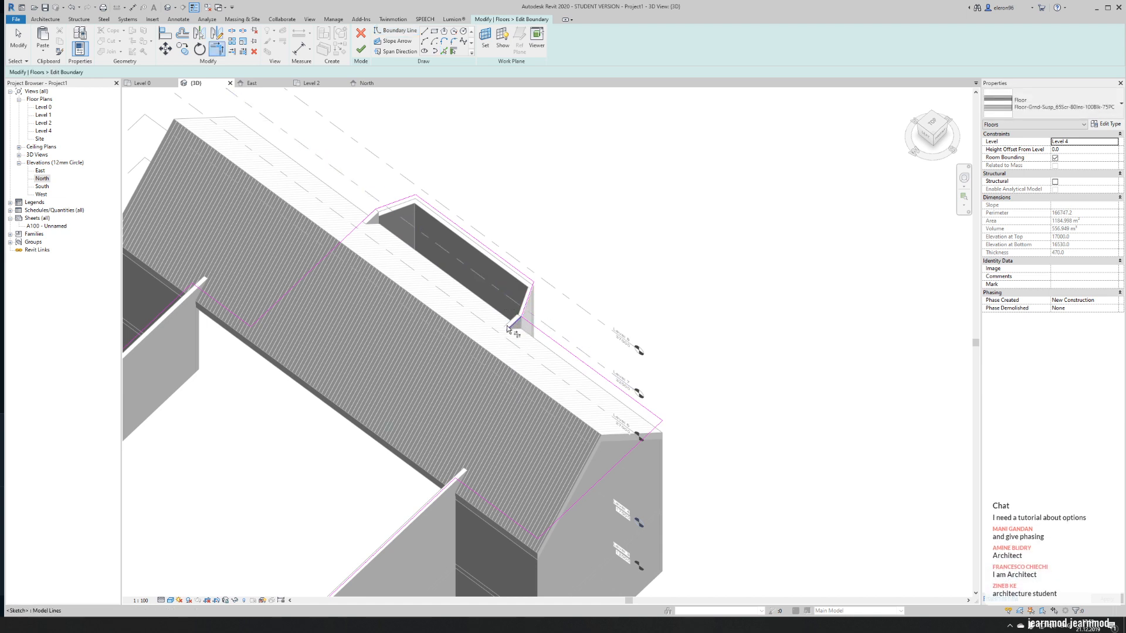
left_click(438, 467)
left_click(405, 526)
key("Escape")
key("Escape")
- Delete the leftover boundary lines around the transept's south end and finish the floor without attaching the walls
mouse_move(721, 457)
left_mouse_down()
mouse_move(672, 355)
mouse_move(636, 456)
left_mouse_up()
key("Delete")
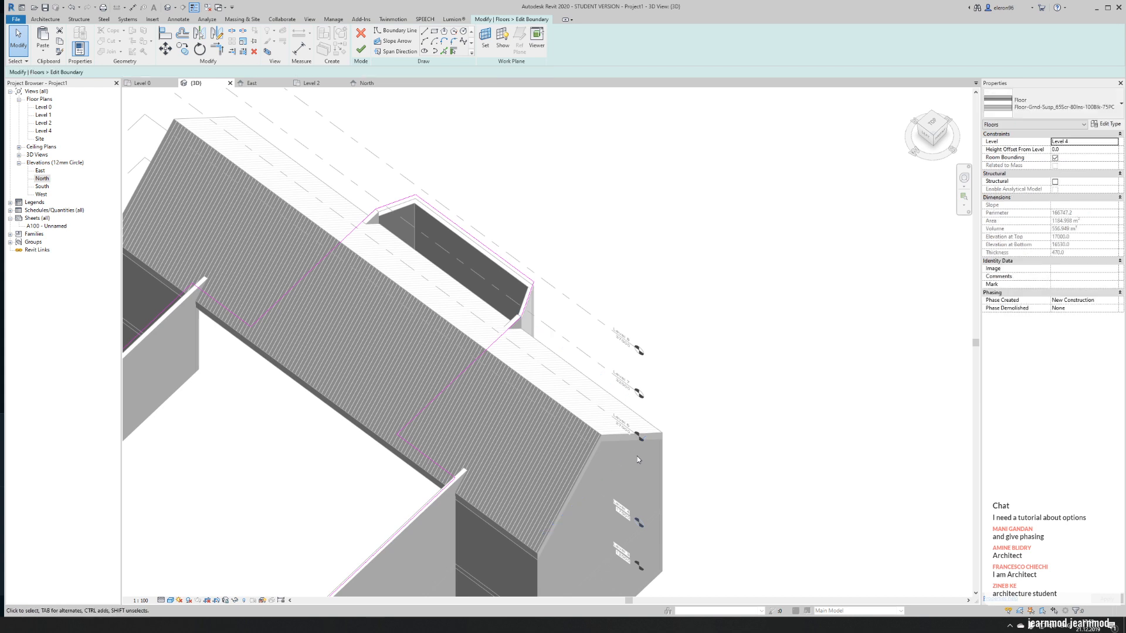
left_click(361, 50)
scroll(750, 232, "down", 4)
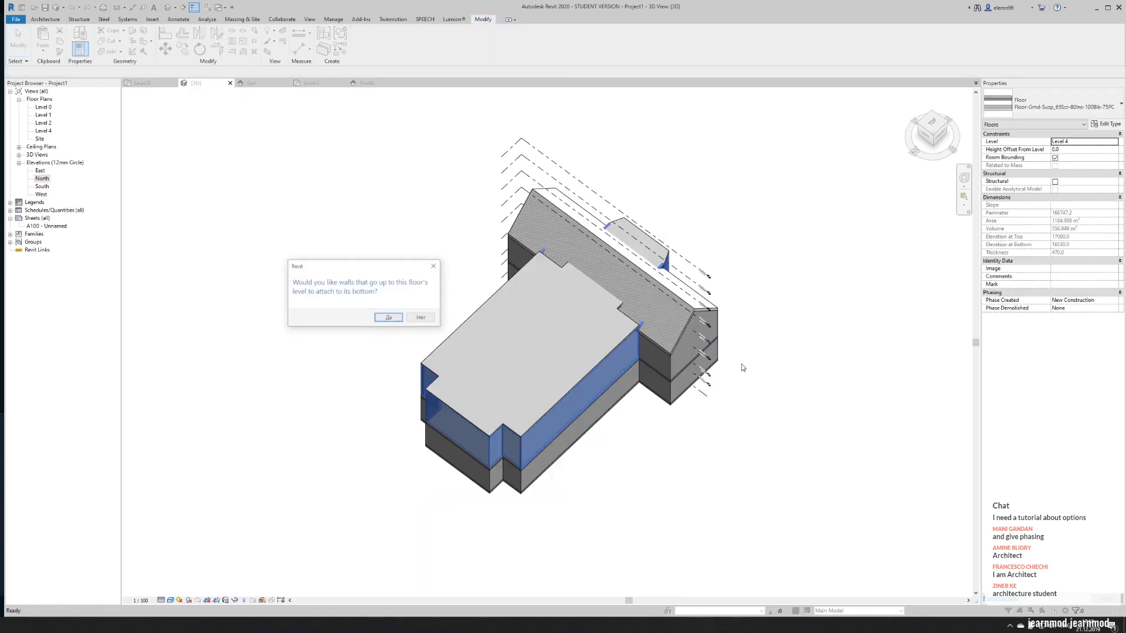
left_click(415, 319)
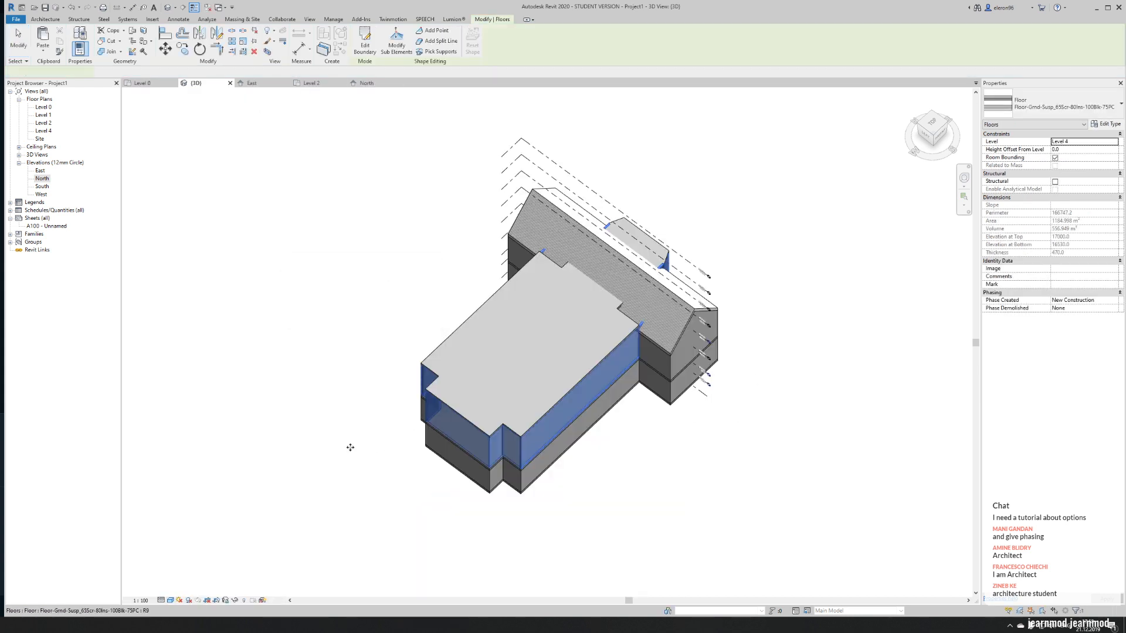
- Reopen the Level 4 floor's boundary for editing
scroll(382, 452, "up", 5)
scroll(606, 418, "down", 5)
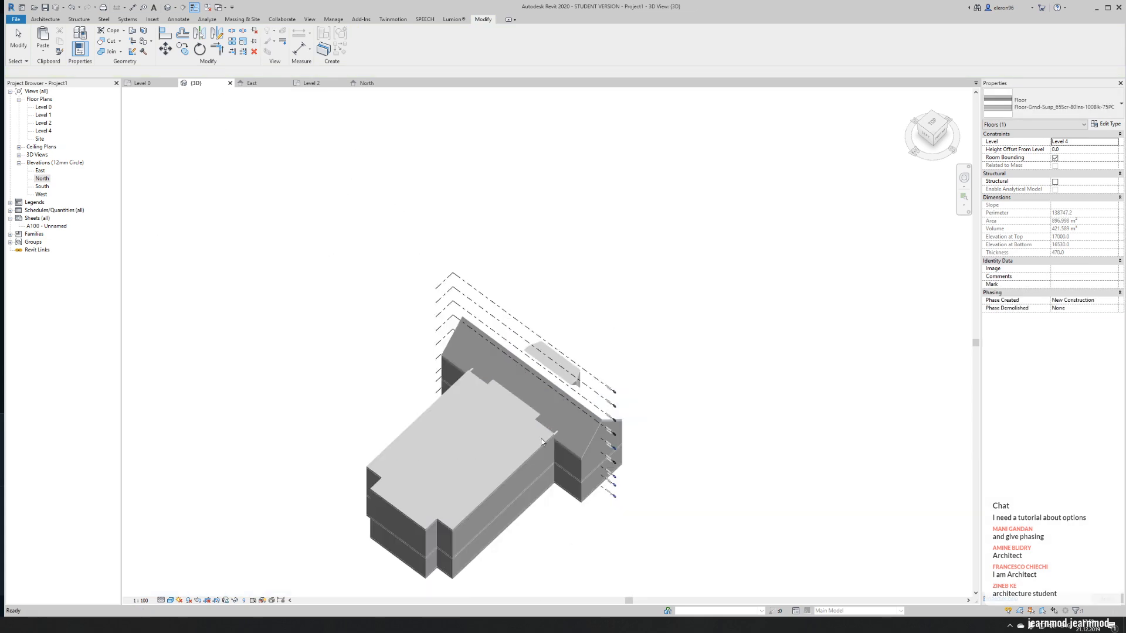
key("Escape")
scroll(510, 449, "up", 5)
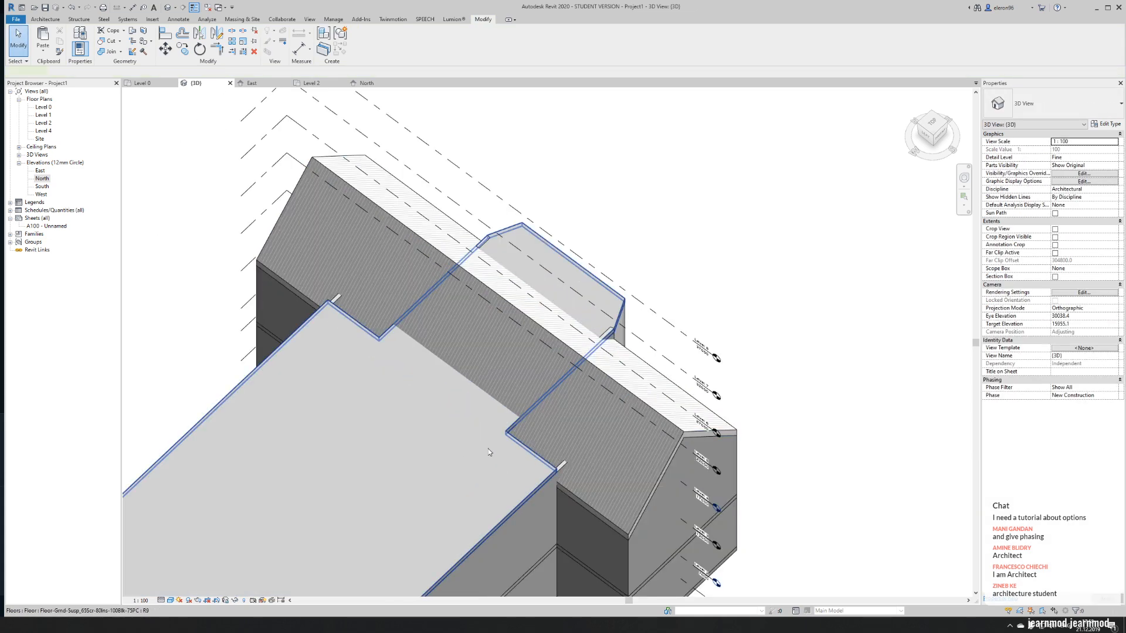
double_click(490, 451)
scroll(535, 435, "up", 4)
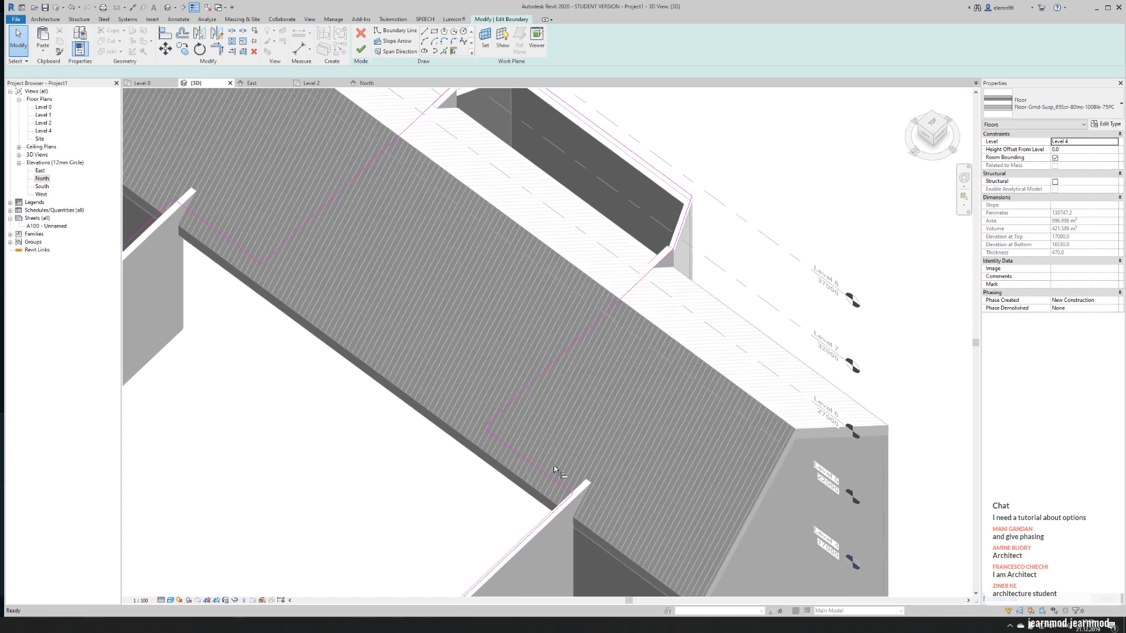
- Move the southern nave-side boundary line into the transept roof, just past the end of the nave wall
key("l")
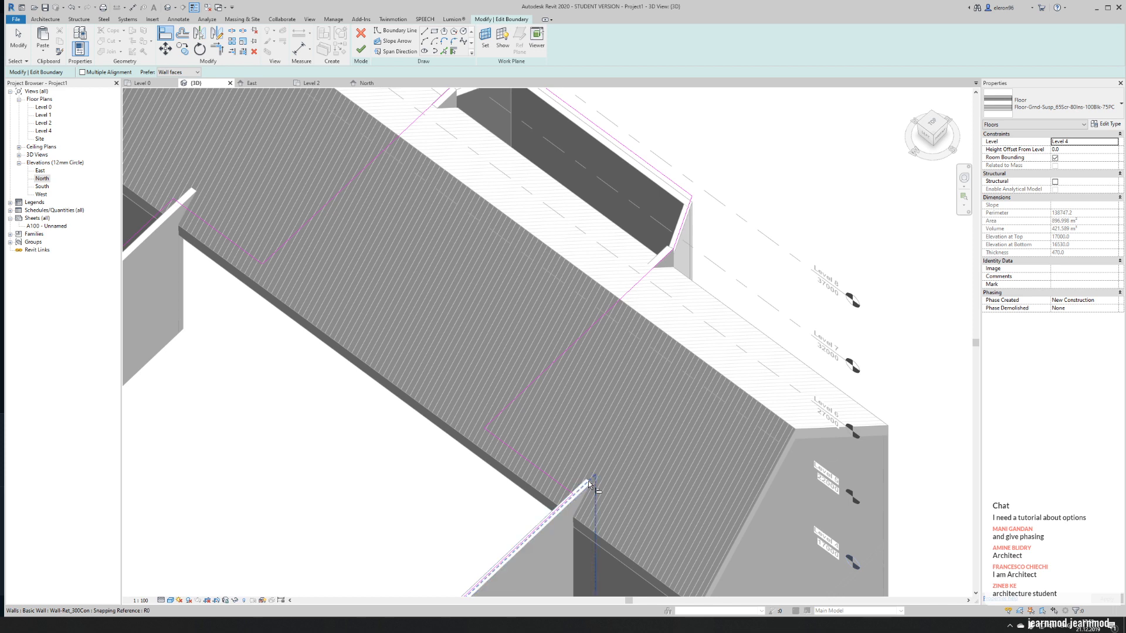
scroll(589, 484, "up", 5)
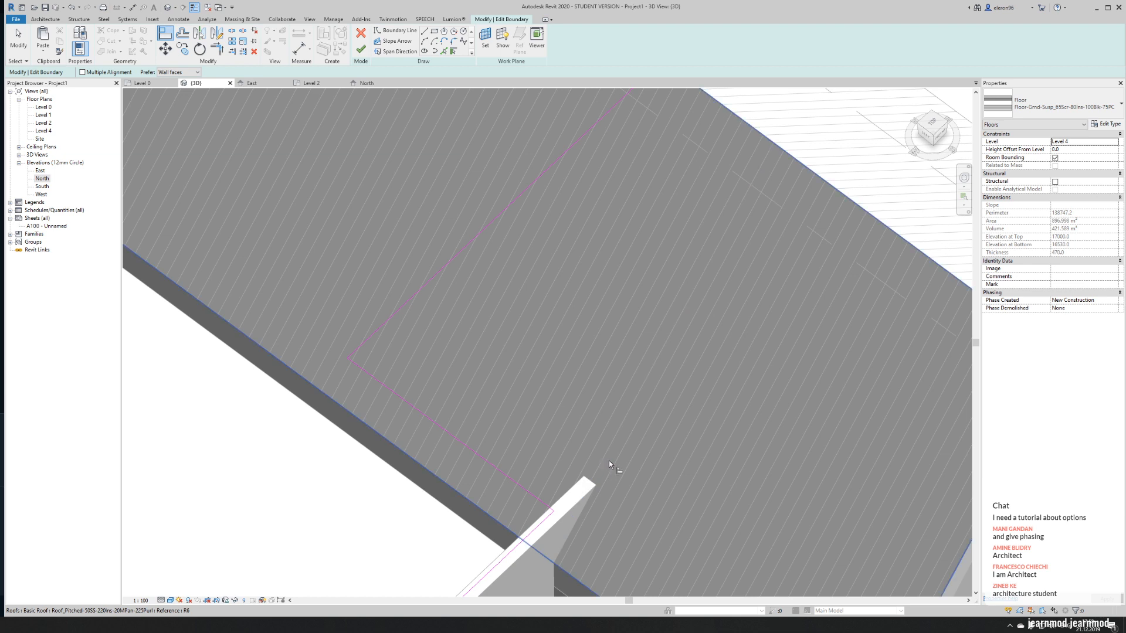
key("Escape")
left_click(522, 488)
key("Escape")
left_click(526, 491)
mouse_move(525, 491)
left_mouse_down()
mouse_move(622, 420)
mouse_move(591, 451)
mouse_move(601, 444)
left_mouse_up()
scroll(601, 443, "down", 3)
- Align the northern nave-side boundary line with the southern one and finish the floor without attaching the walls
left_click(392, 455)
key("a")
key("l")
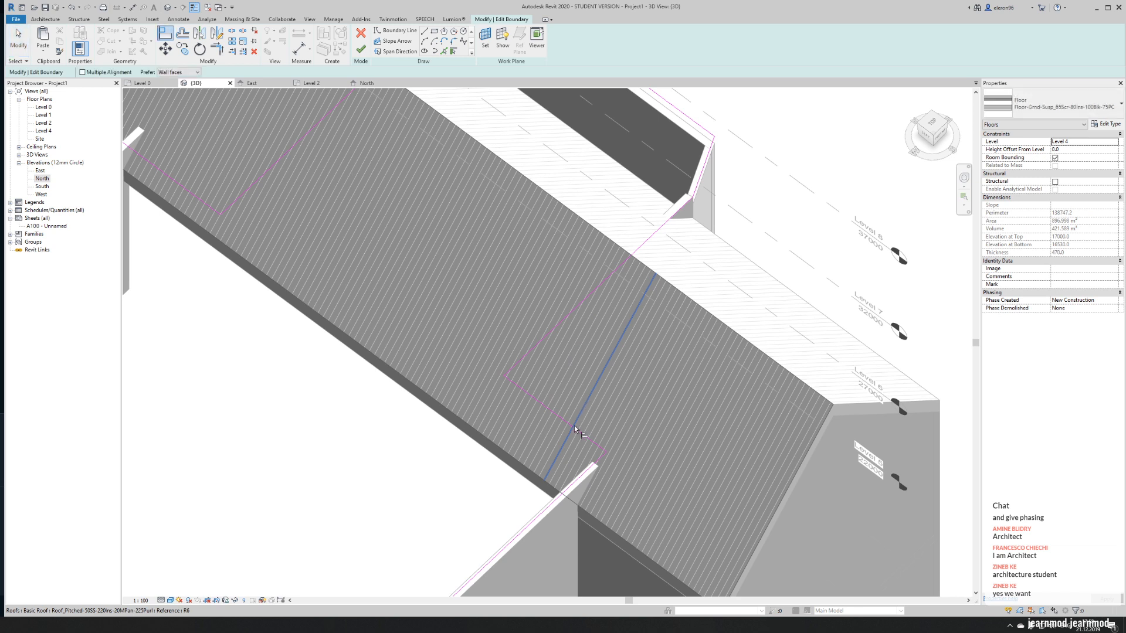
left_click(576, 430)
key("Escape")
key("Escape")
key("a")
key("l")
left_click(574, 429)
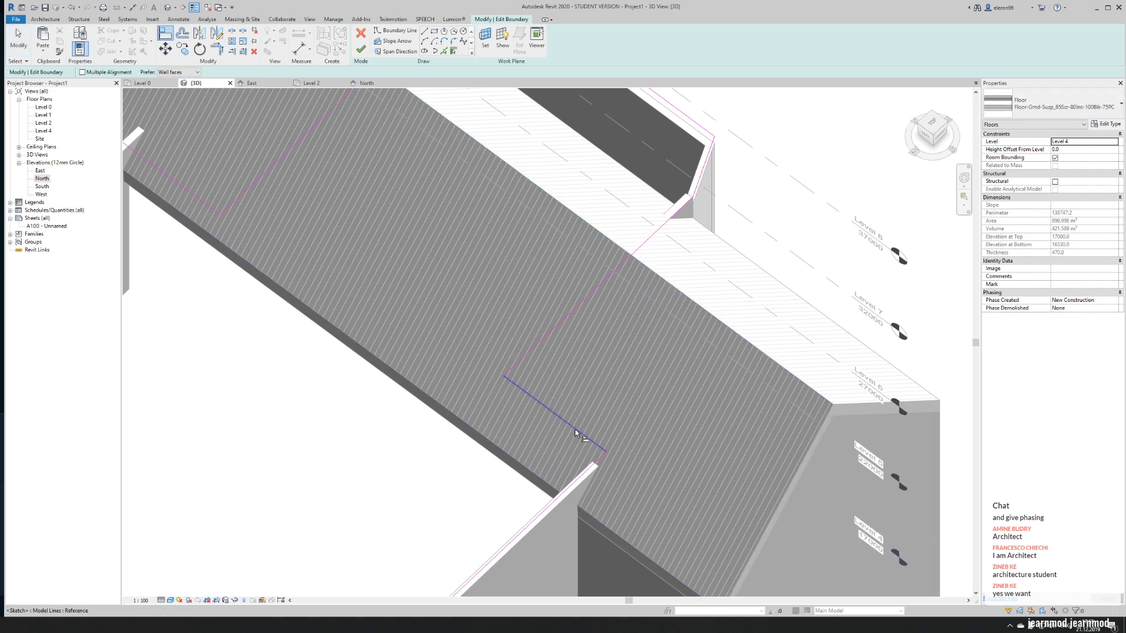
left_click(361, 49)
left_click(422, 318)
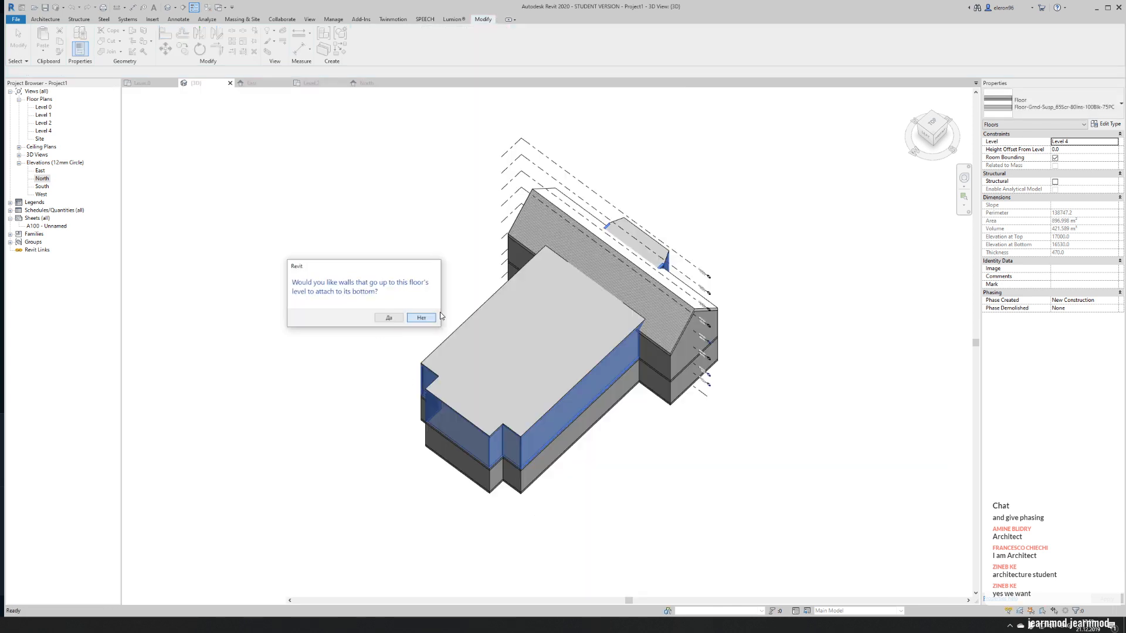
- Inspect the Level 4 floor around the transept roof and compare it with the church roof in the Assassin's Creed game
scroll(511, 339, "up", 5)
scroll(450, 376, "down", 5)
middle_click_drag(395, 410, 630, 285, "shift")
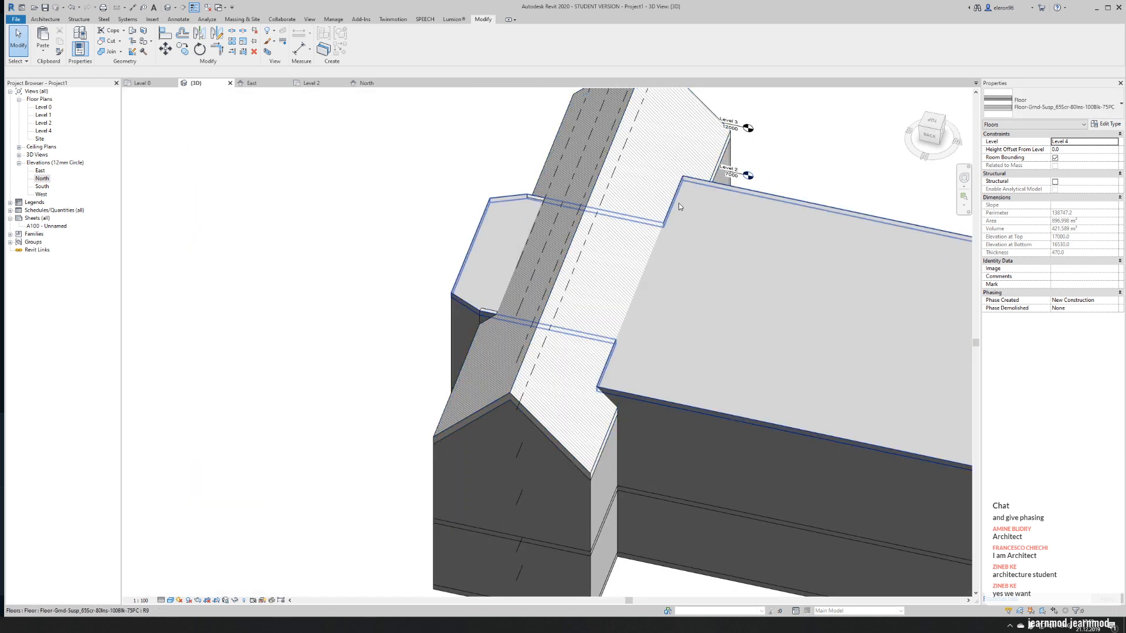
key("Escape")
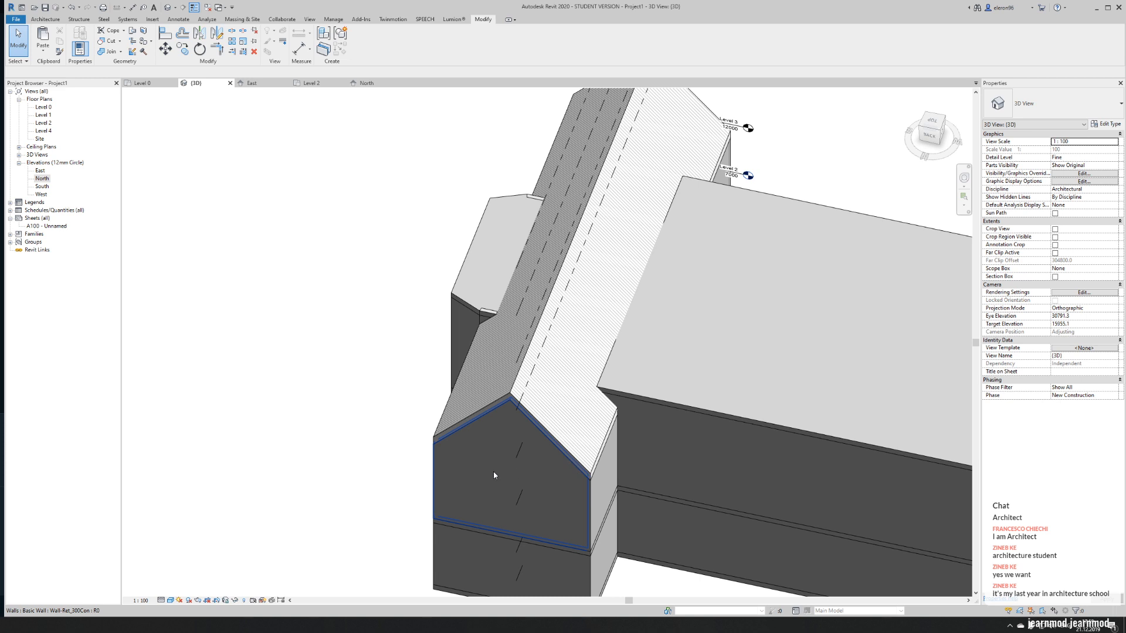
scroll(518, 468, "down", 6)
middle_click_drag(465, 432, 449, 405, "shift")
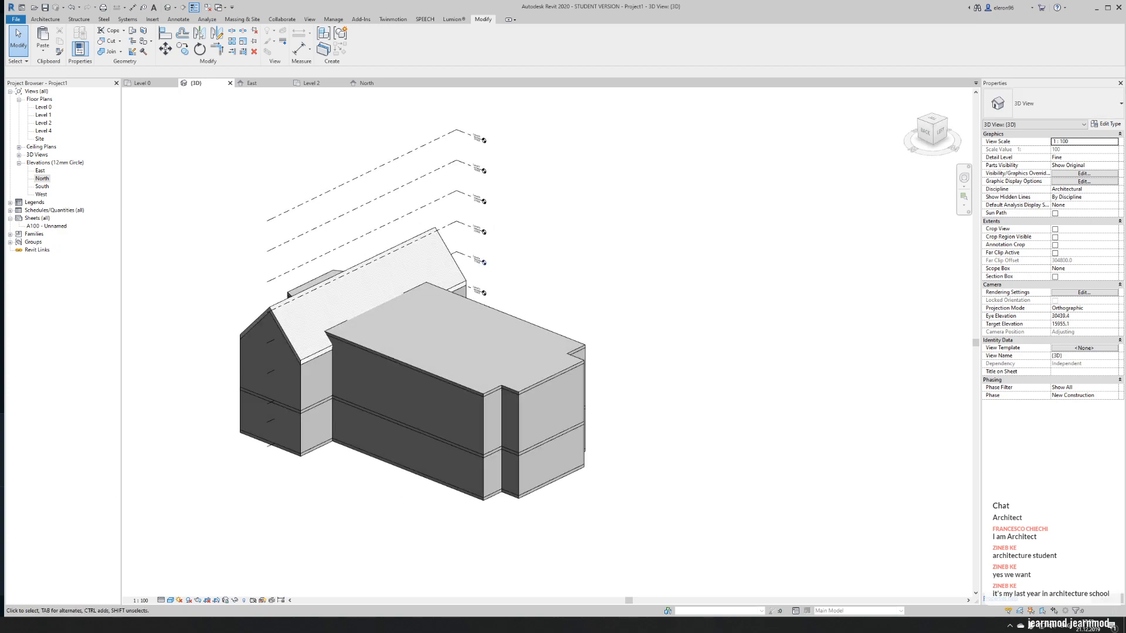
key("alt+Tab")
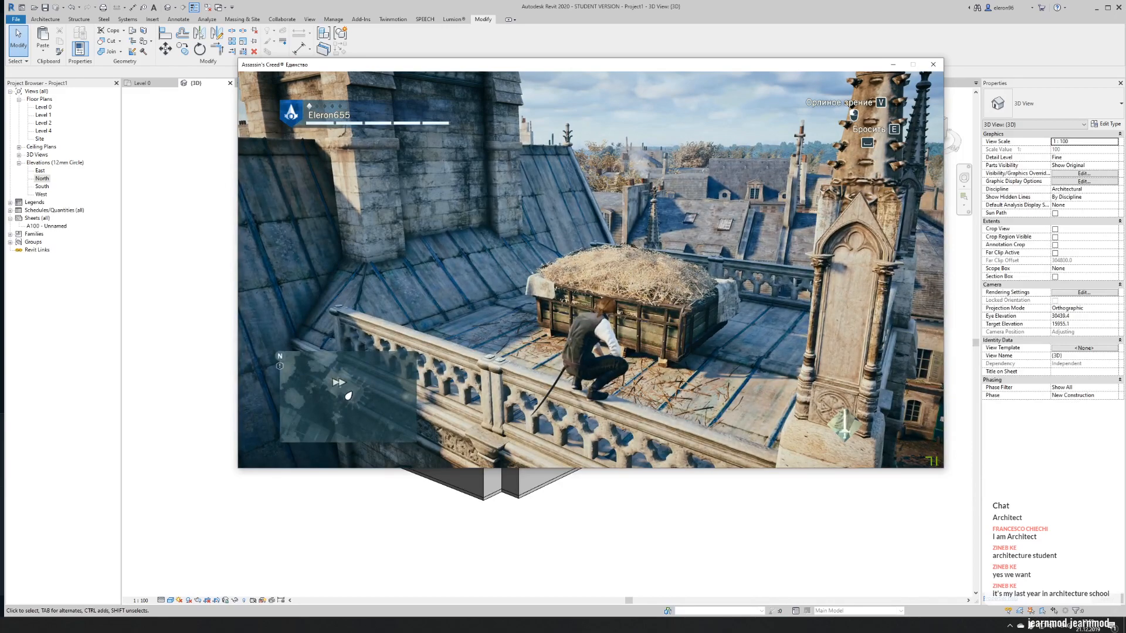
key("w")
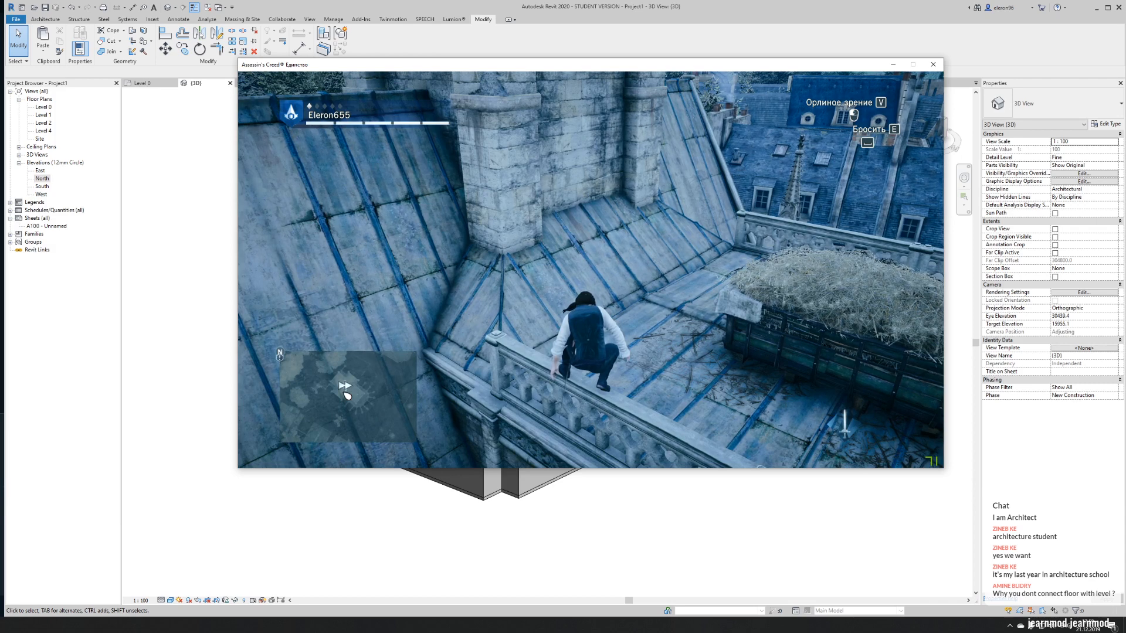
key("alt+Tab")
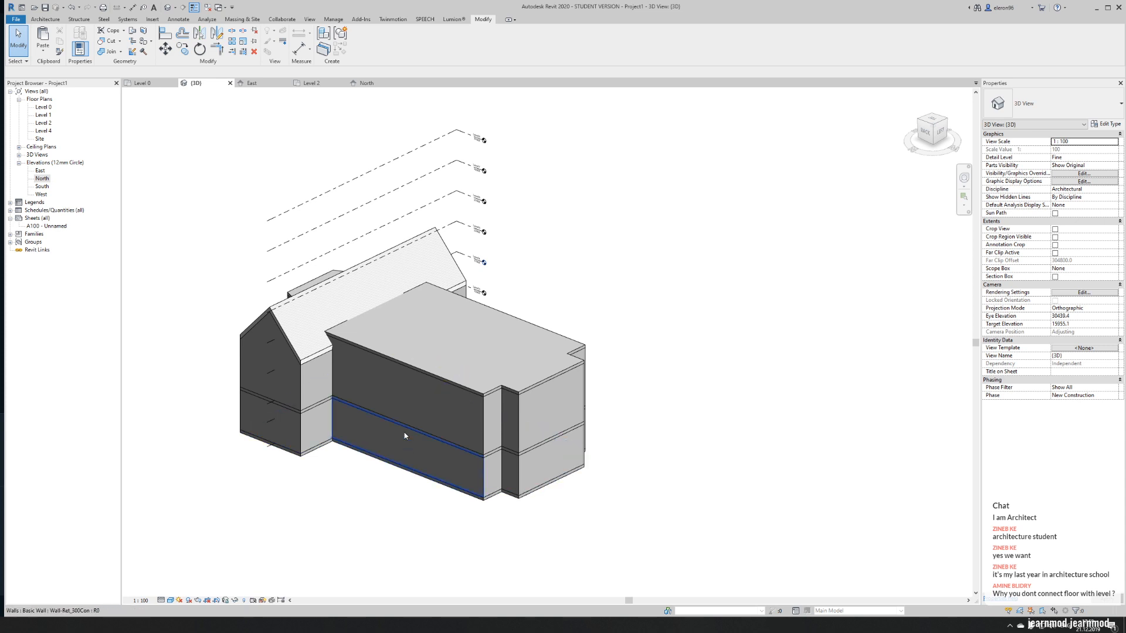
- Try extending the Level 4 floor beyond the nave's front wall by moving its boundary line outward, without attaching the walls
left_click(424, 391)
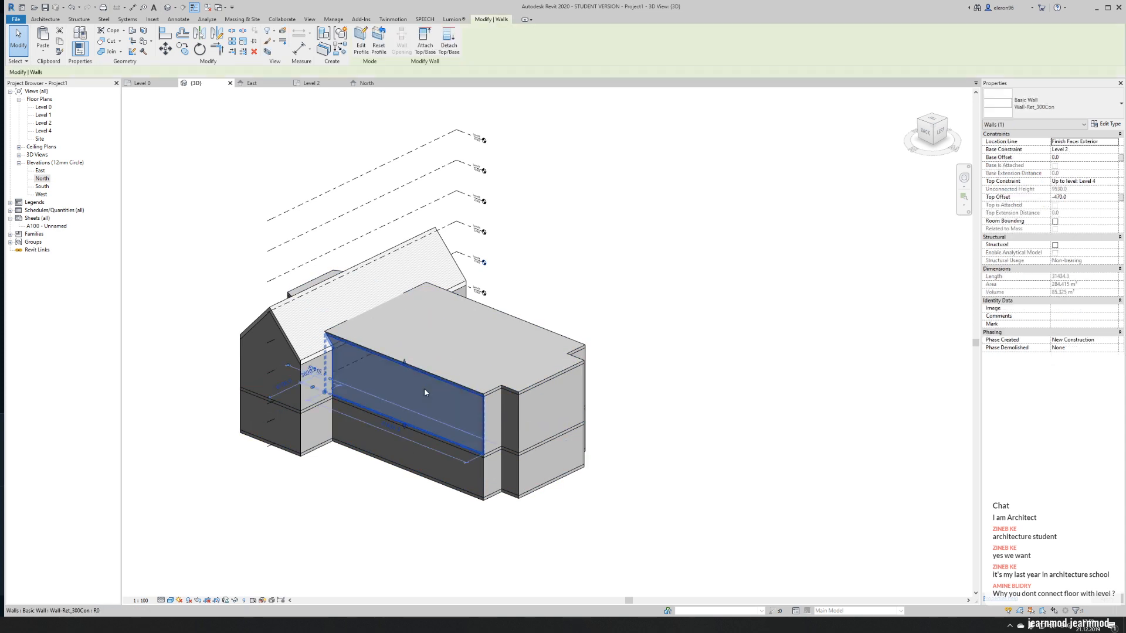
double_click(470, 355)
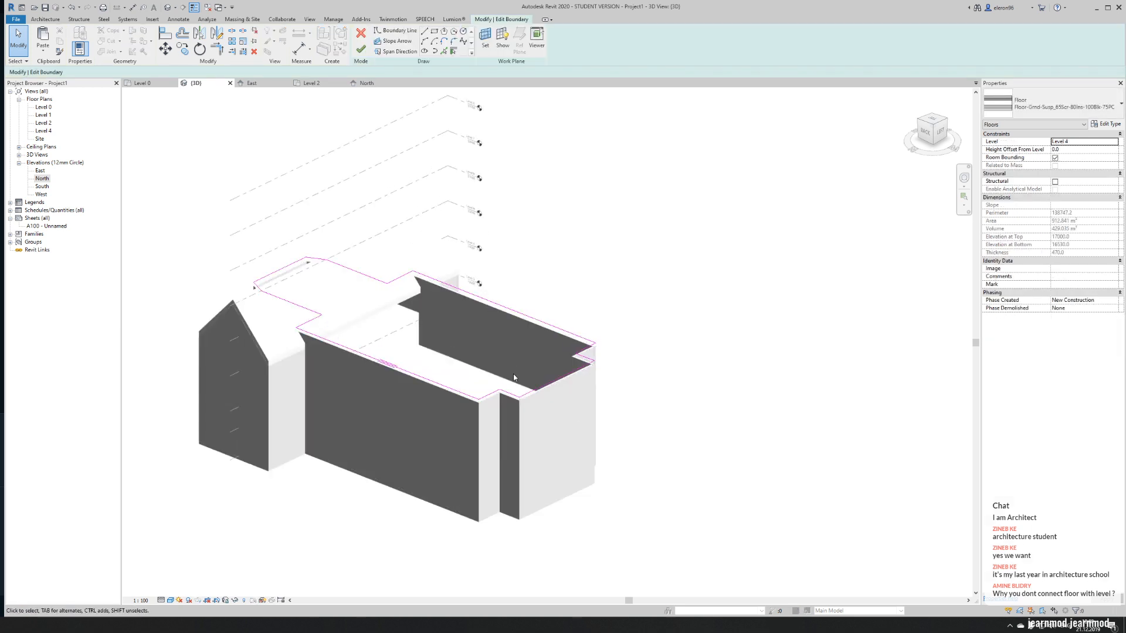
scroll(512, 361, "up", 5)
left_click(572, 417)
left_click_drag(571, 416, 624, 436)
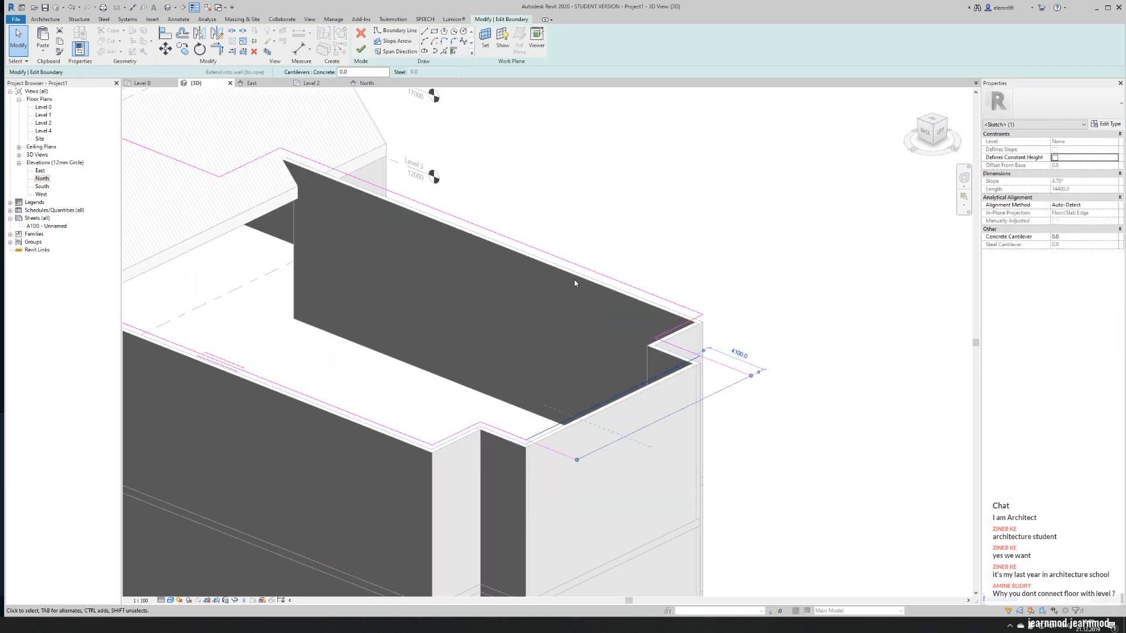
left_click(370, 53)
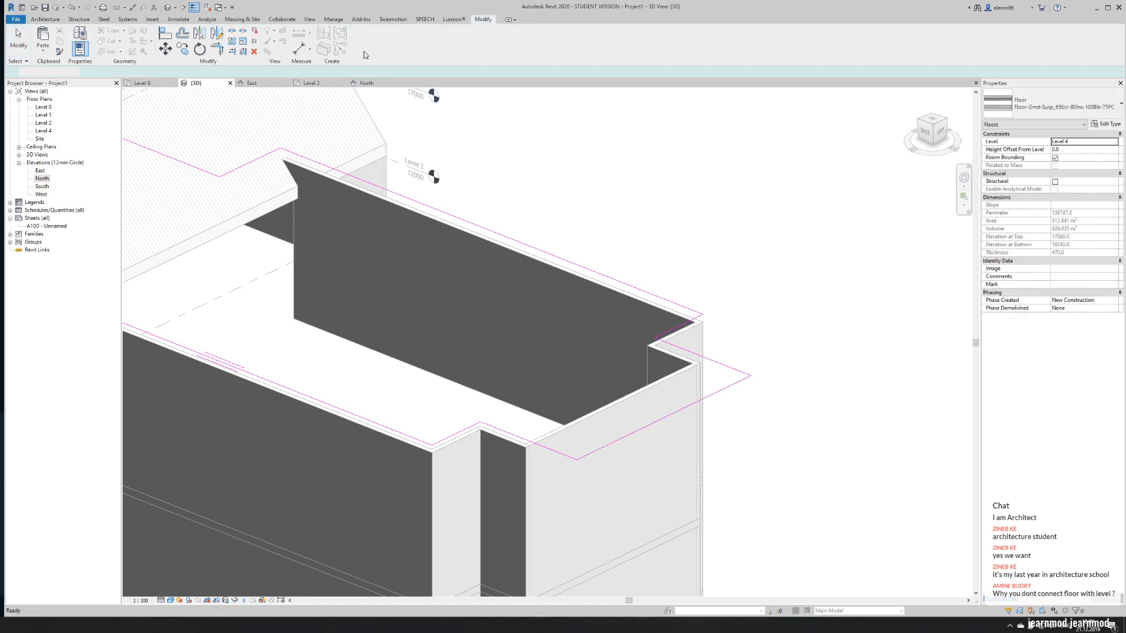
left_click_drag(380, 265, 382, 257)
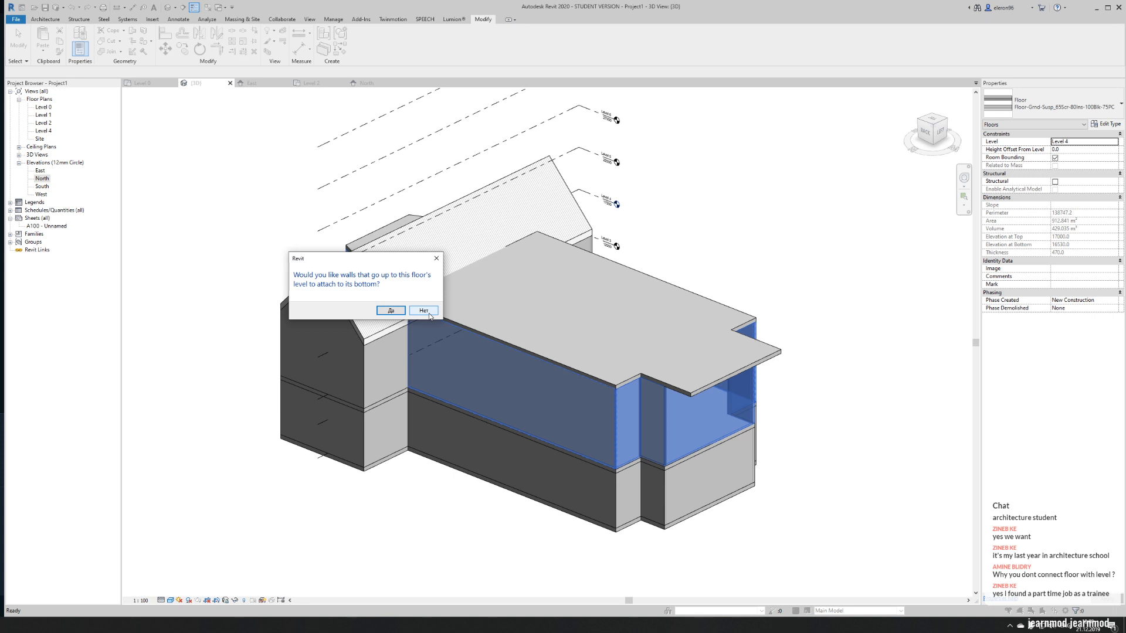
left_click(423, 310)
scroll(812, 433, "up", 3)
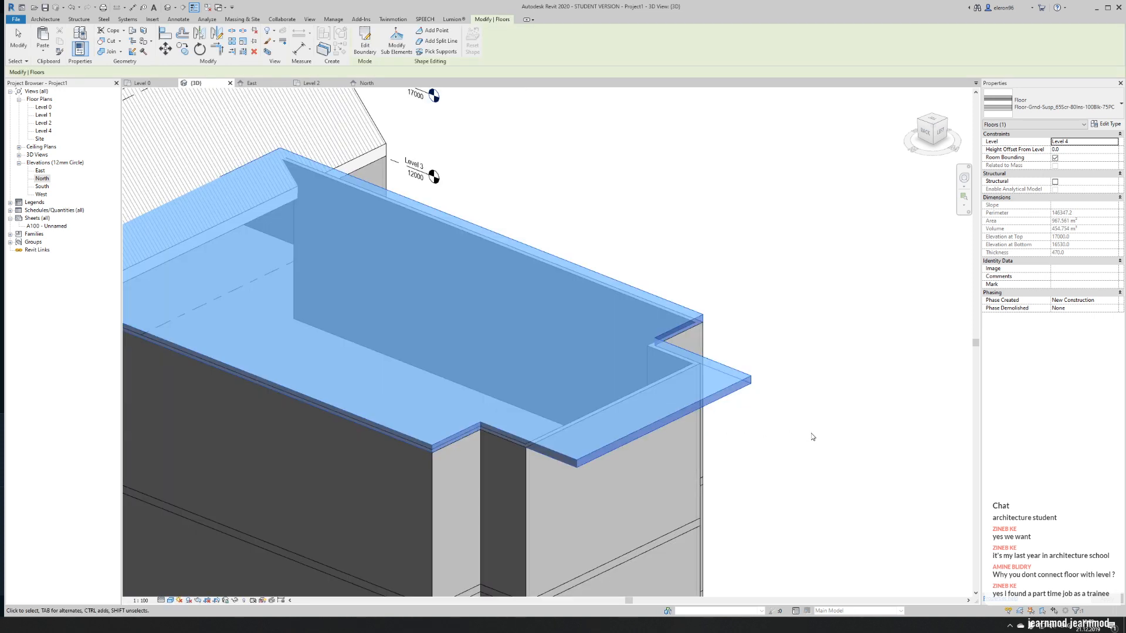
- Undo the floor extension and discard the boundary sketch edits
key("ctrl+z")
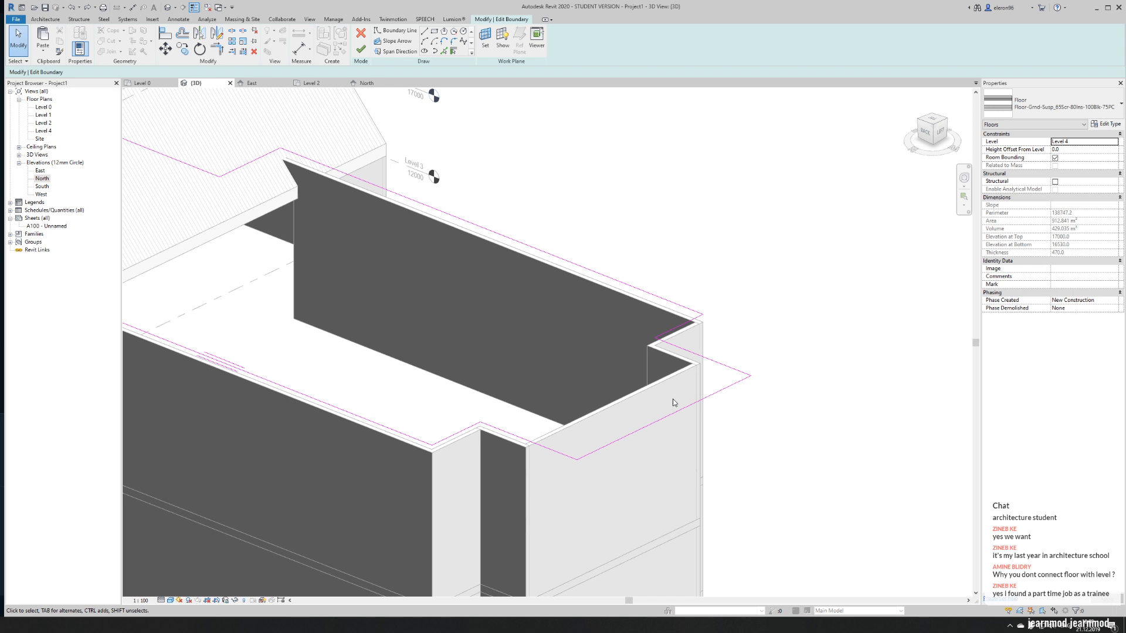
left_click(362, 36)
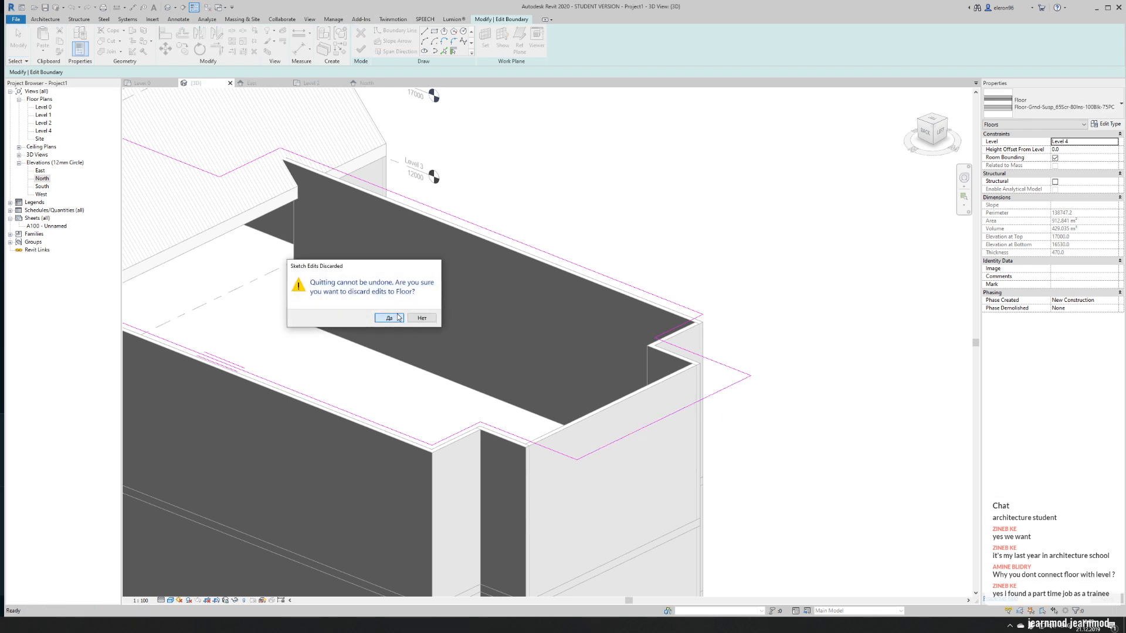
left_click(388, 317)
scroll(721, 280, "down", 5)
left_click(742, 275)
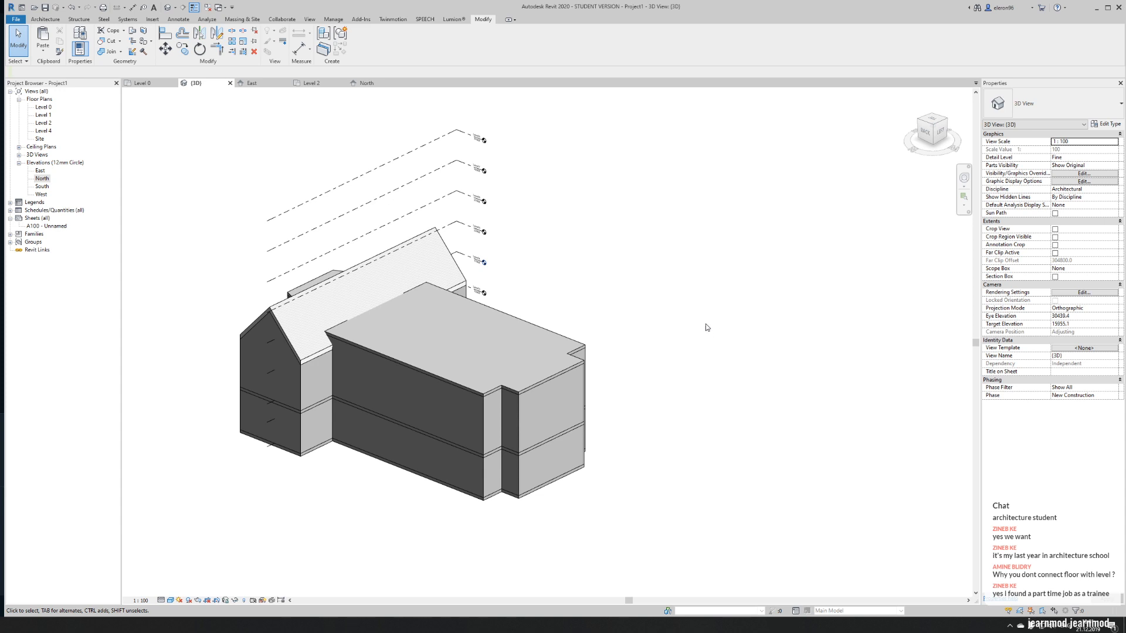
- Select the apse's outer end wall on both storeys and move the two walls outward together
middle_click_drag(494, 284, 633, 413, "shift")
scroll(610, 410, "up", 2)
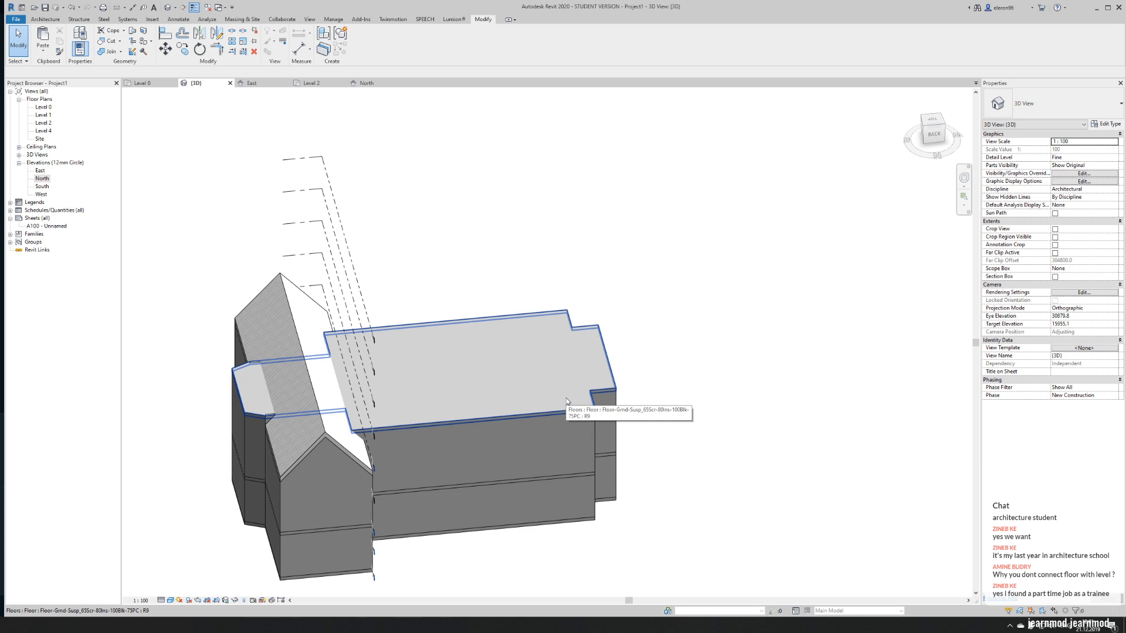
middle_click_drag(567, 401, 567, 412, "shift")
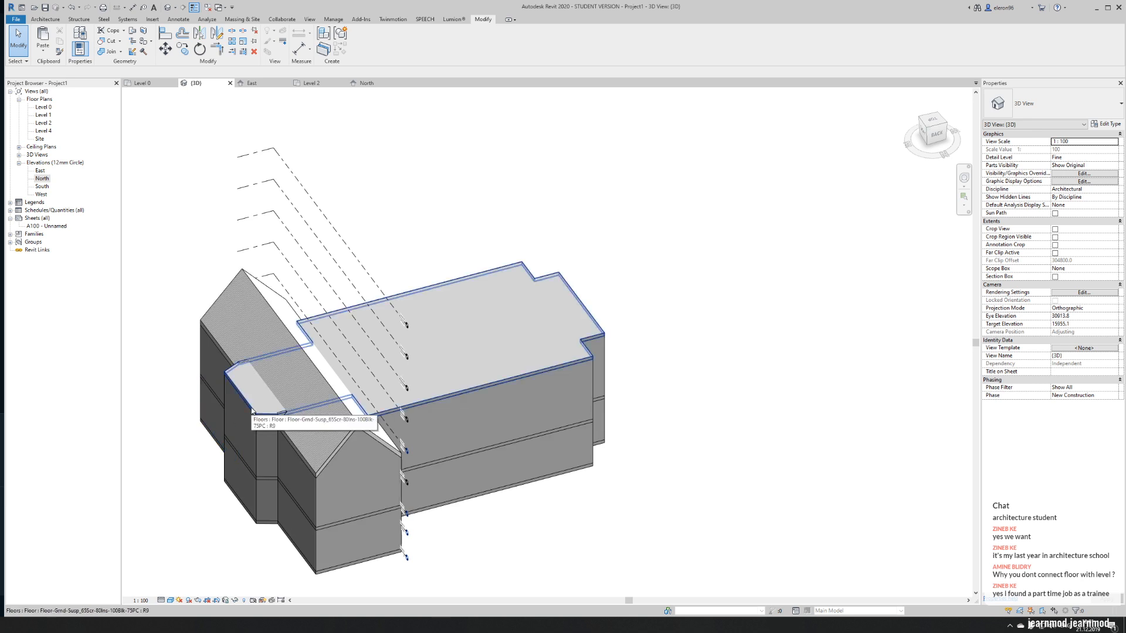
scroll(252, 410, "up", 4)
scroll(252, 410, "up", 2)
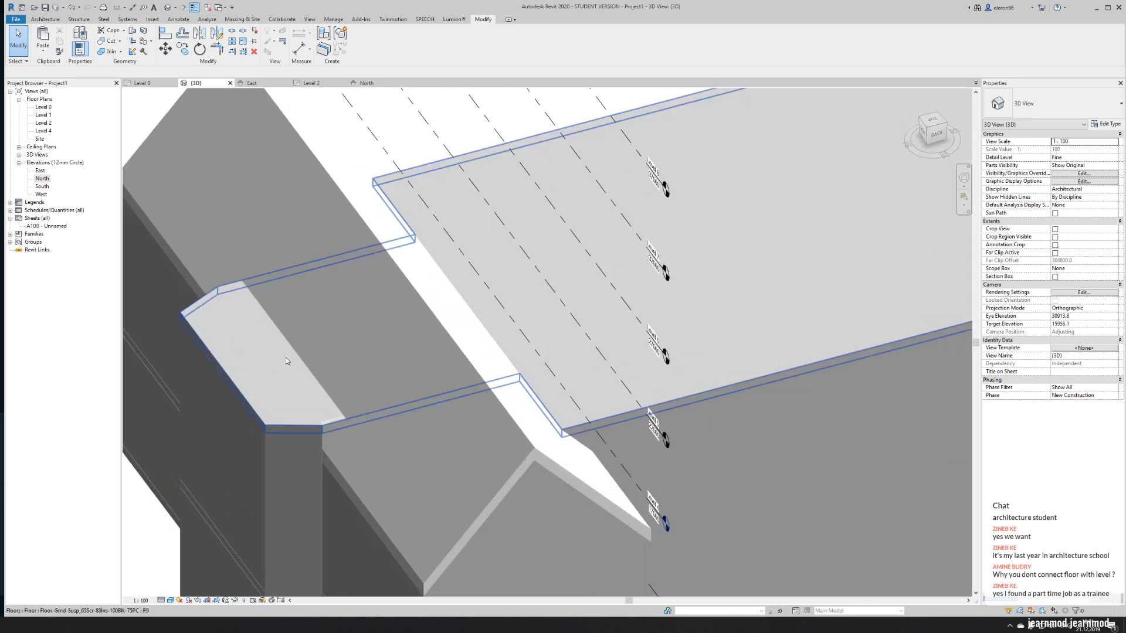
scroll(241, 392, "down", 5)
middle_click_drag(240, 393, 672, 436, "shift")
scroll(242, 405, "up", 3)
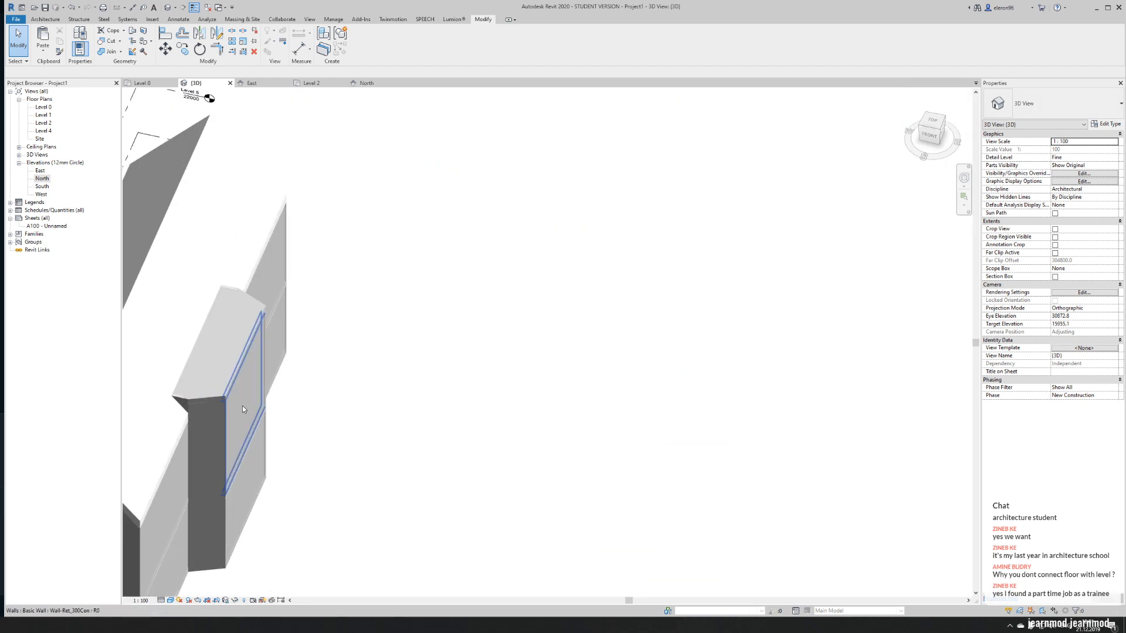
left_click(251, 473)
left_click(253, 483, "ctrl")
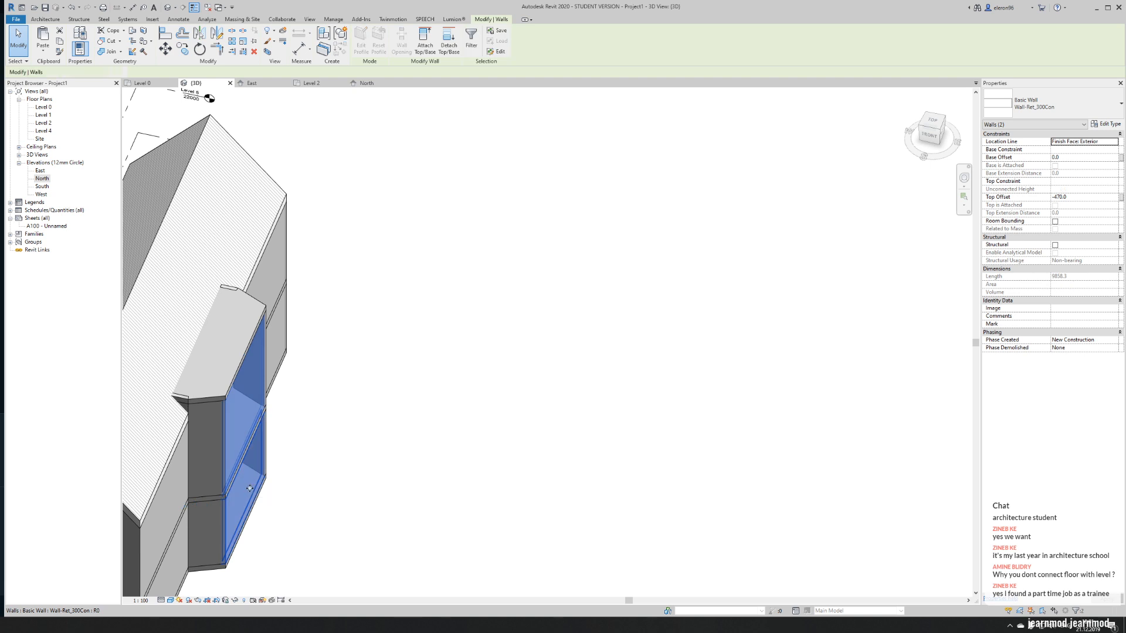
left_click_drag(261, 487, 299, 497)
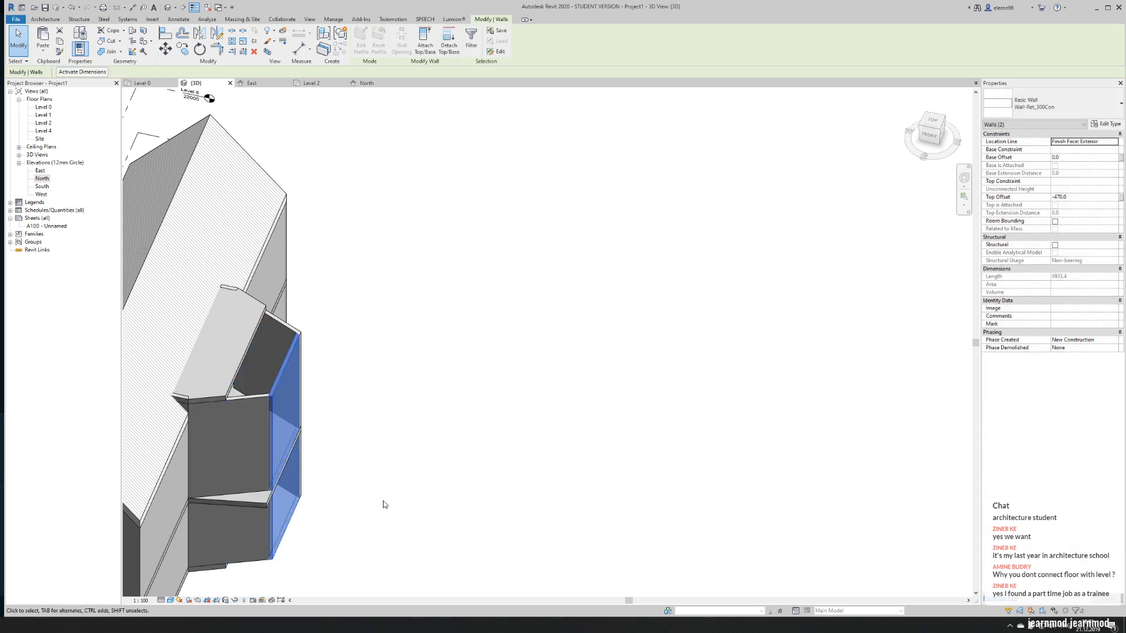
left_click(369, 504)
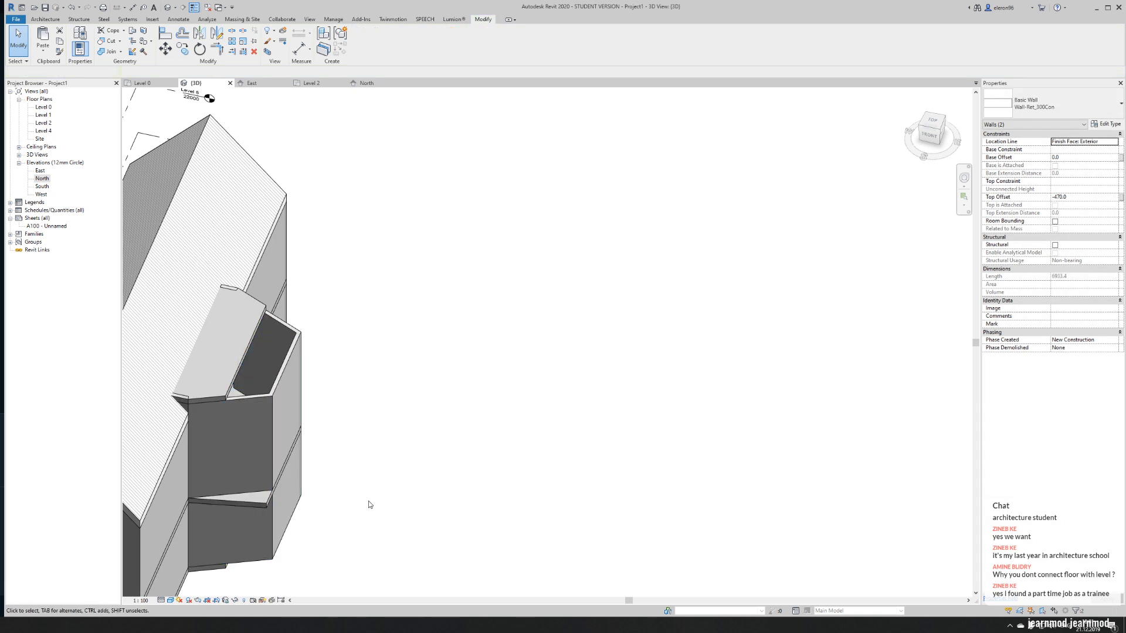
- Edit the Level 2 floor boundary, align its apse end line with the moved outer wall, and finish the sketch
double_click(258, 503)
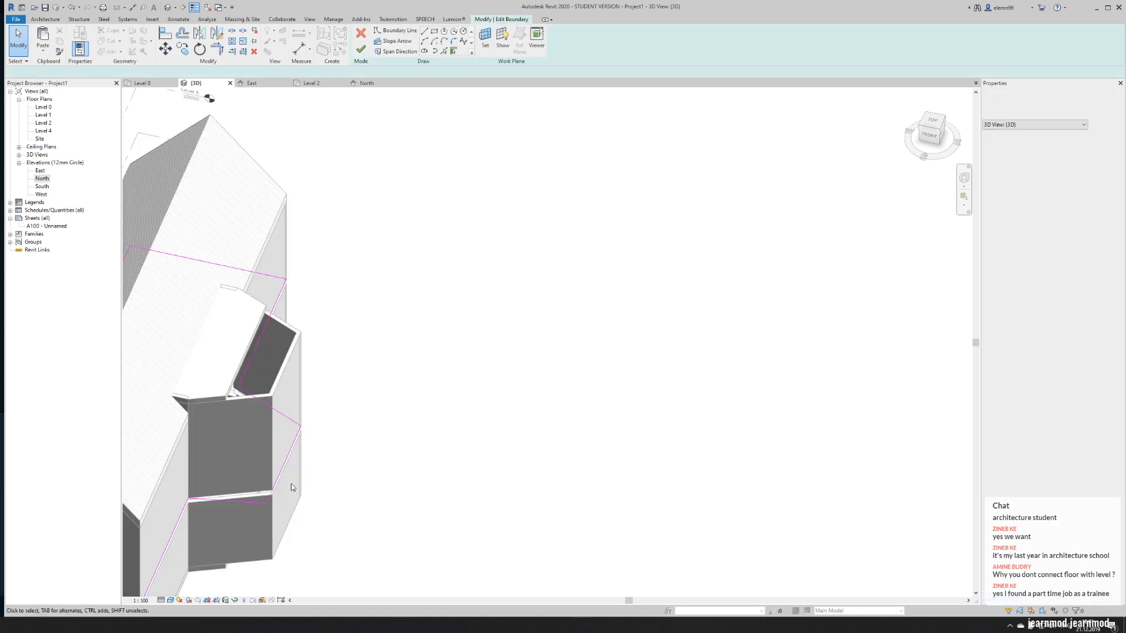
scroll(188, 520, "up", 3)
key("a")
key("l")
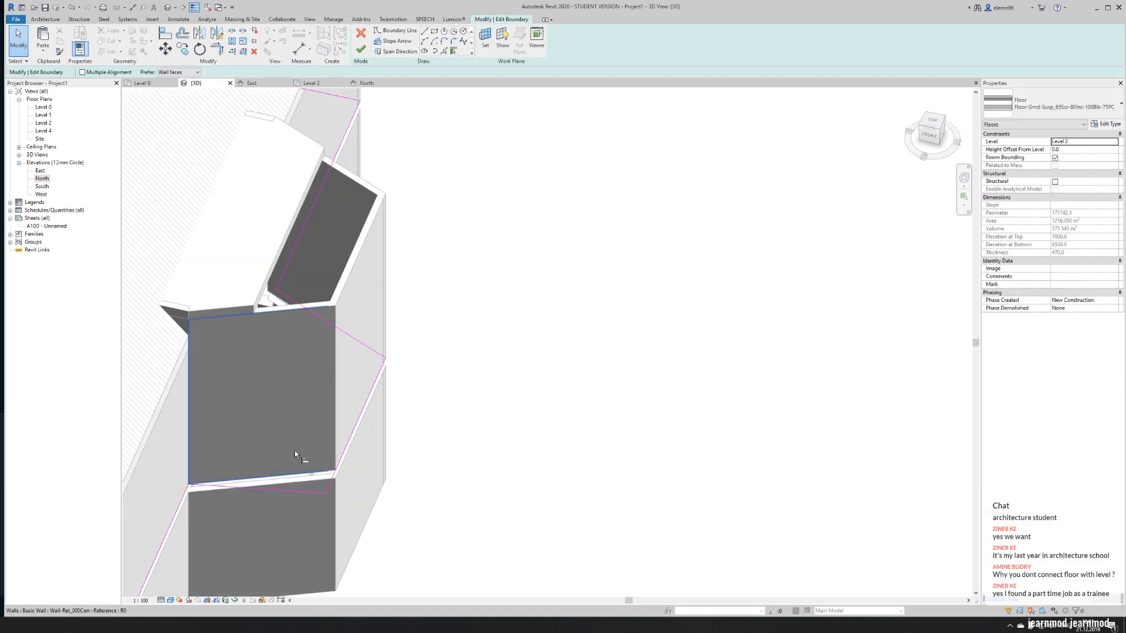
middle_click_drag(439, 452, 497, 510, "shift")
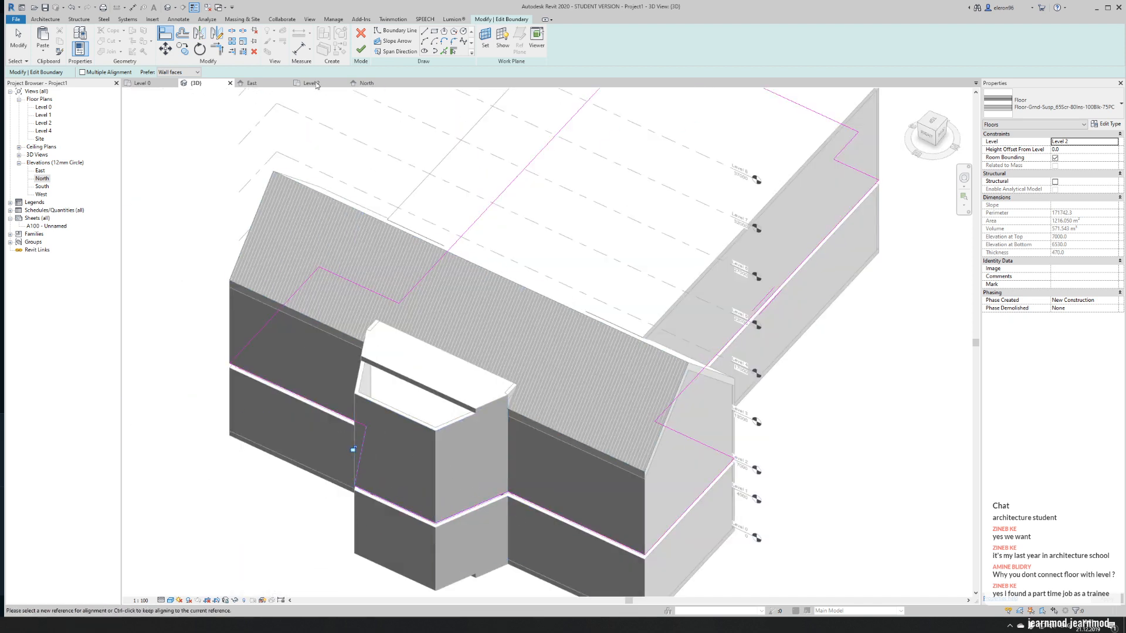
left_click(364, 52)
scroll(432, 360, "down", 5)
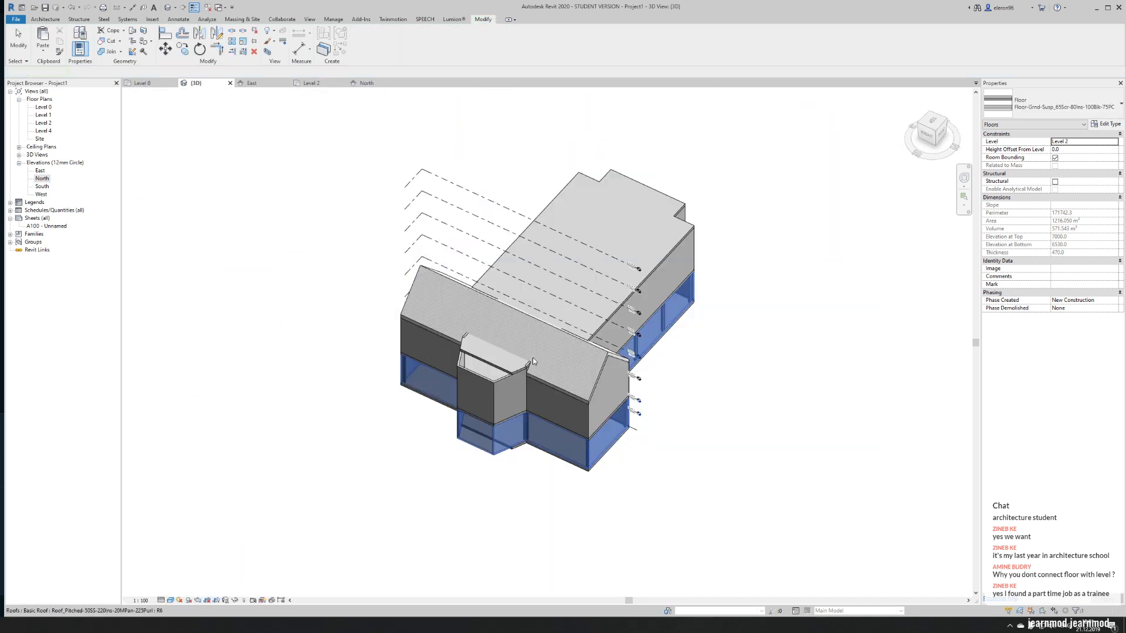
- Align the Level 4 floor boundary with the apse's outer end wall and finish the sketch without attaching the walls
scroll(436, 395, "up", 6)
double_click(389, 413)
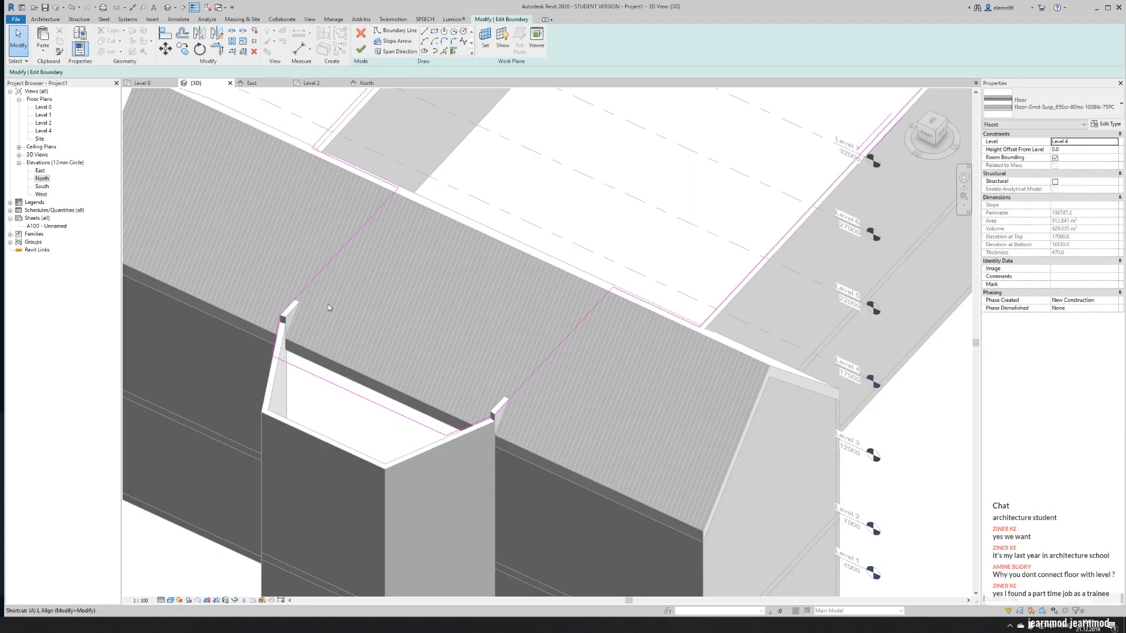
key("a")
key("l")
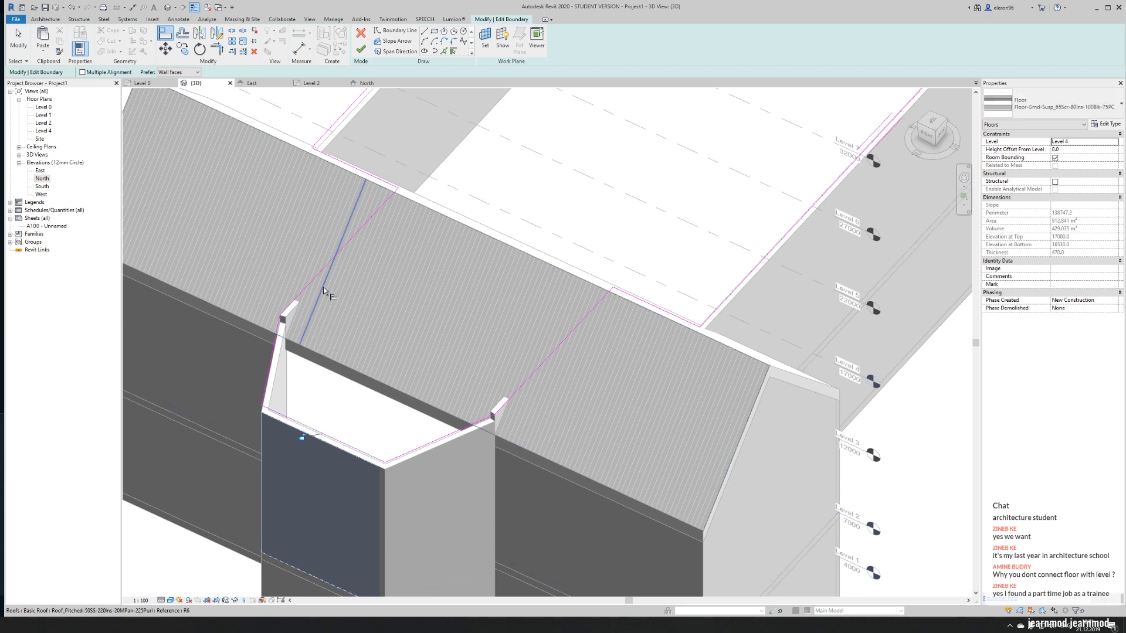
left_click(361, 49)
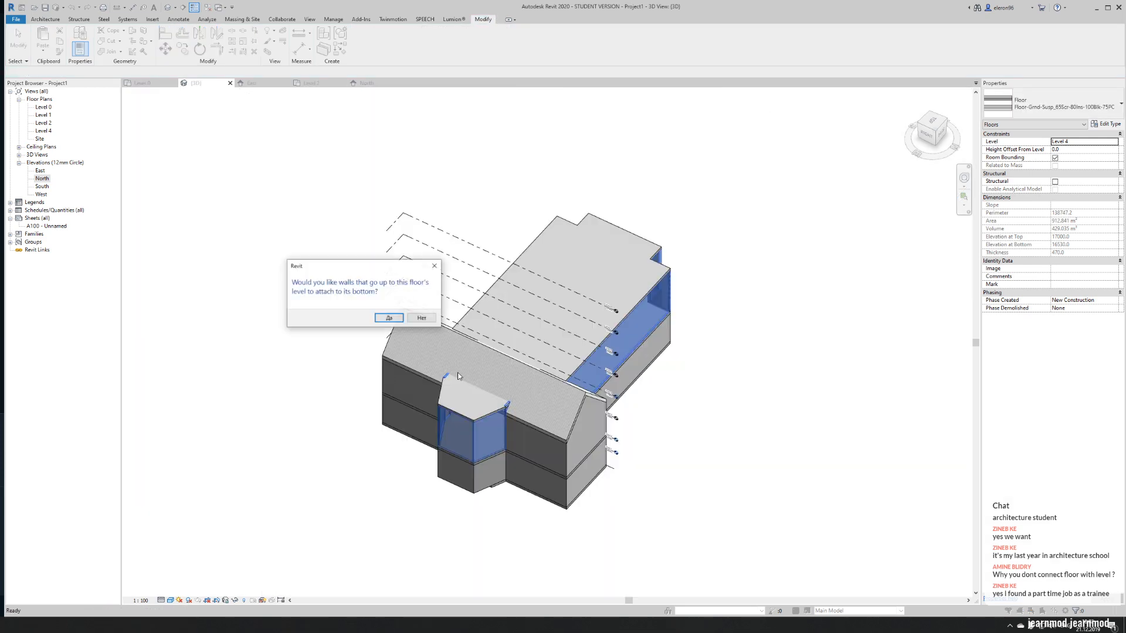
left_click(423, 319)
left_click(397, 456)
scroll(397, 456, "up", 5)
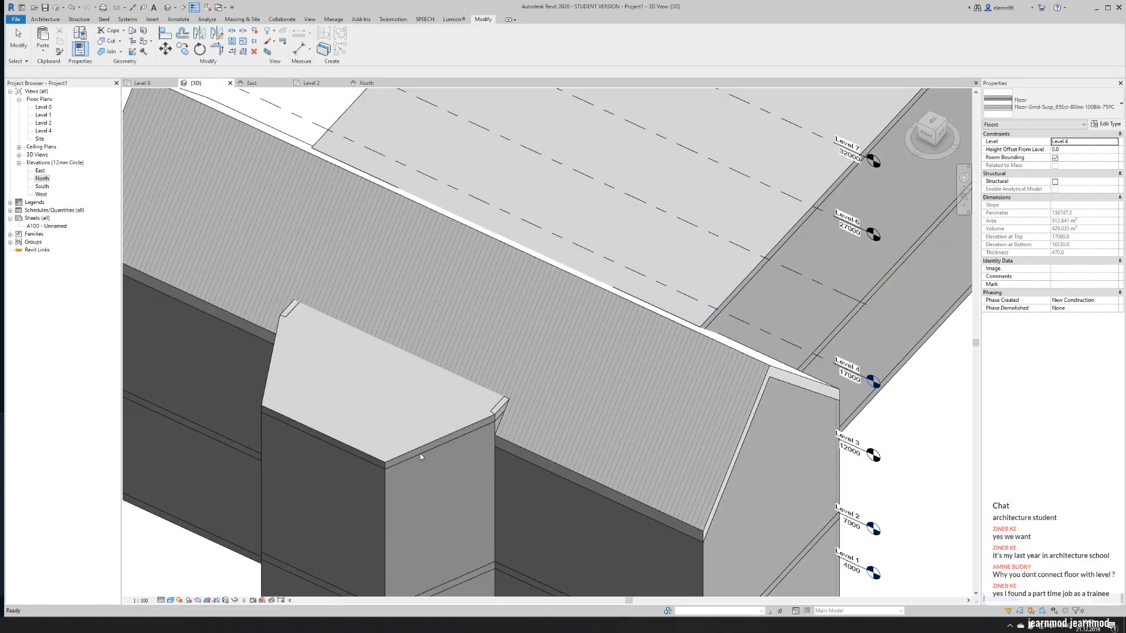
middle_click_drag(607, 441, 733, 354, "shift")
scroll(294, 273, "down", 3)
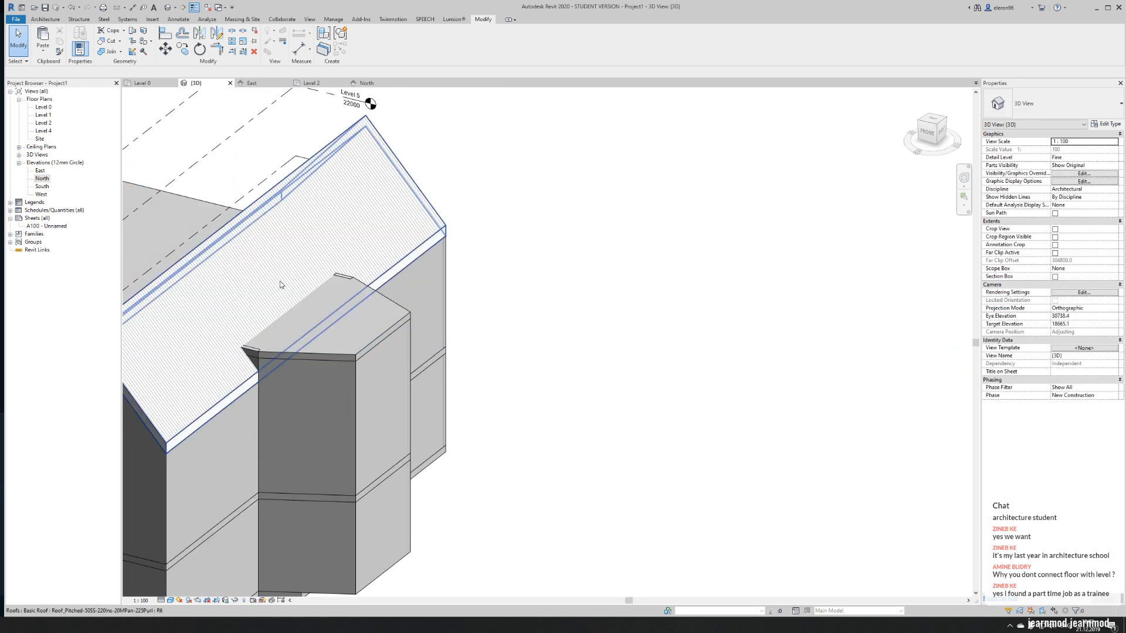
scroll(243, 334, "up", 4)
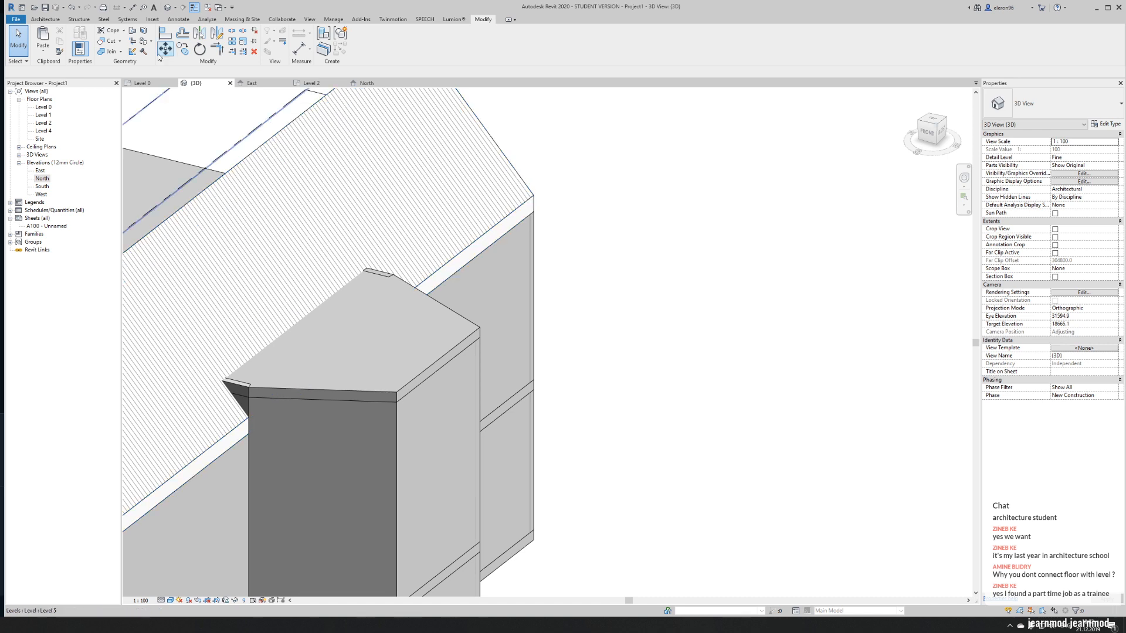
left_click(398, 335)
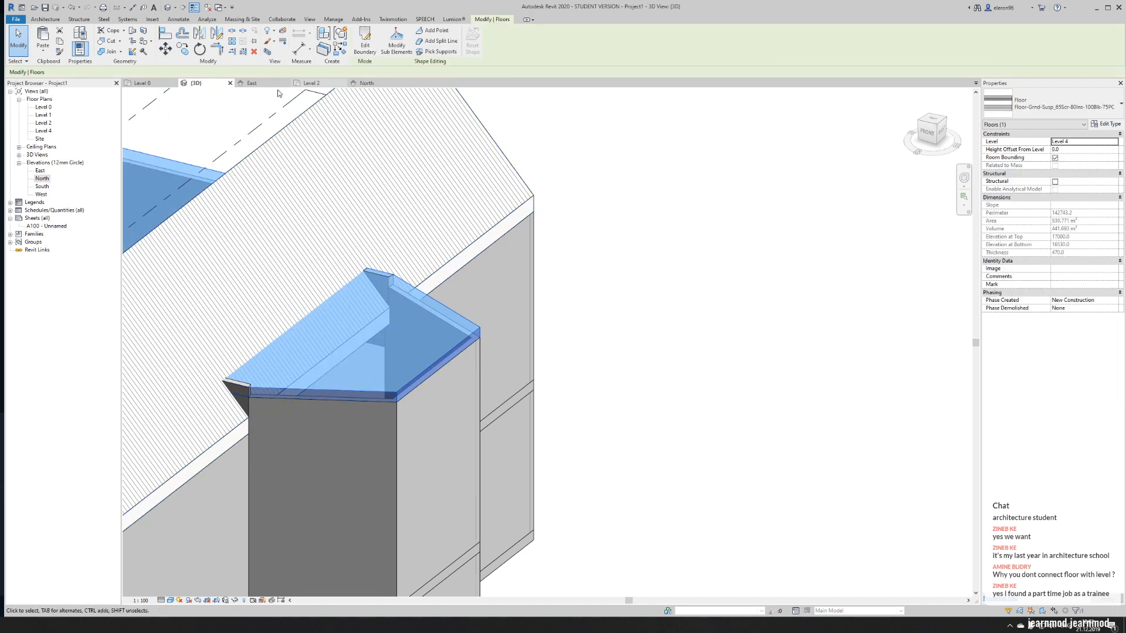
key("Escape")
left_click(333, 20)
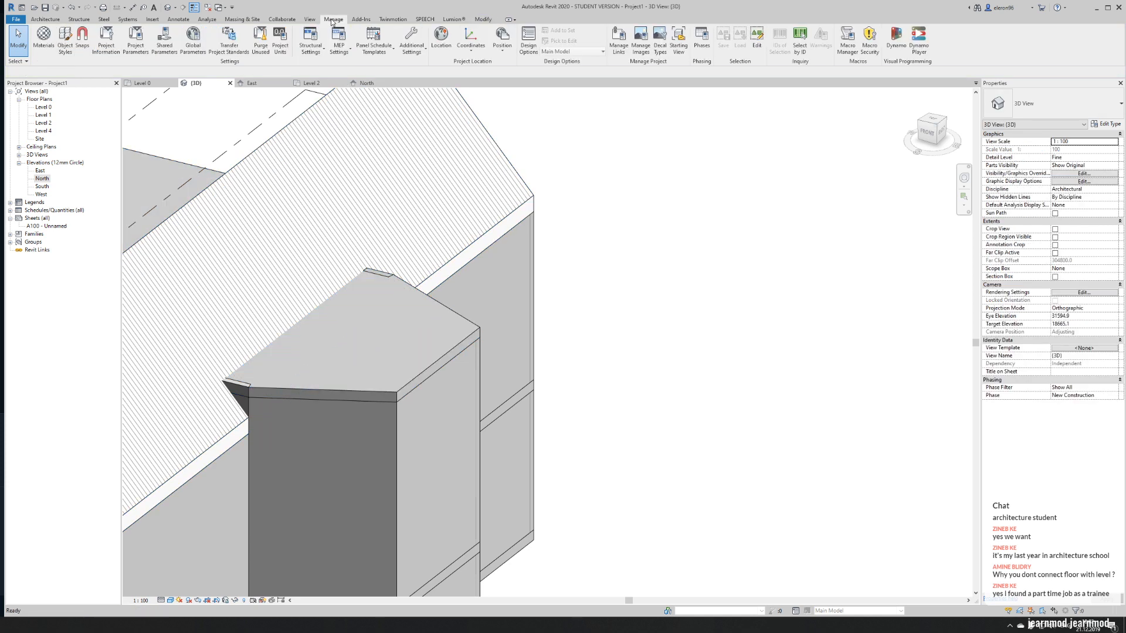
left_click(310, 20)
left_click(349, 44)
left_click(376, 69)
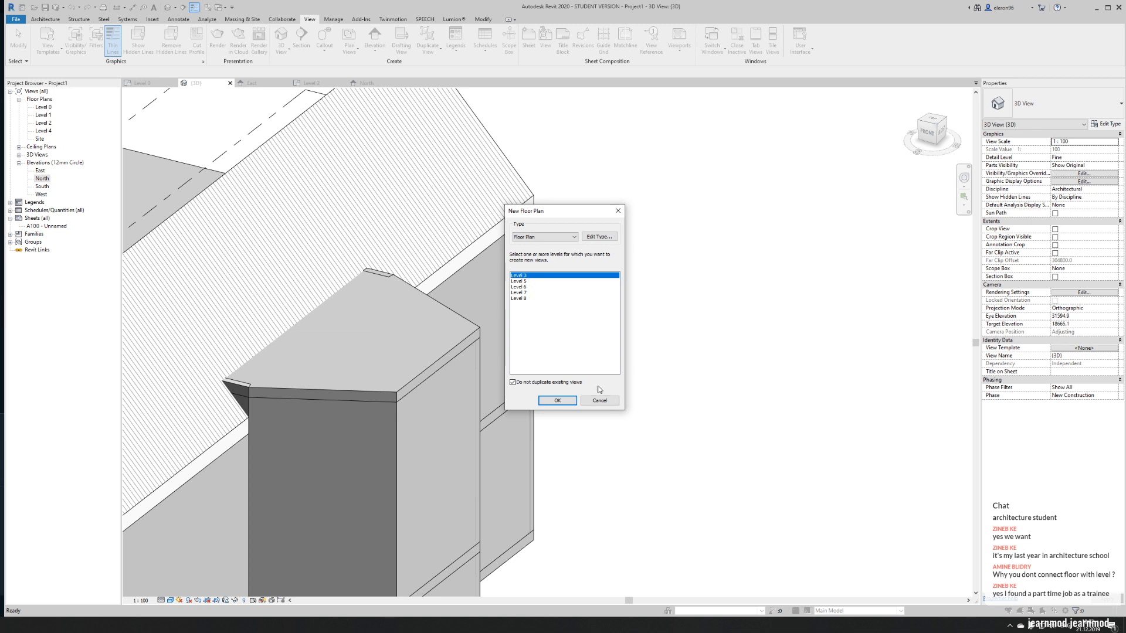
left_click(614, 401)
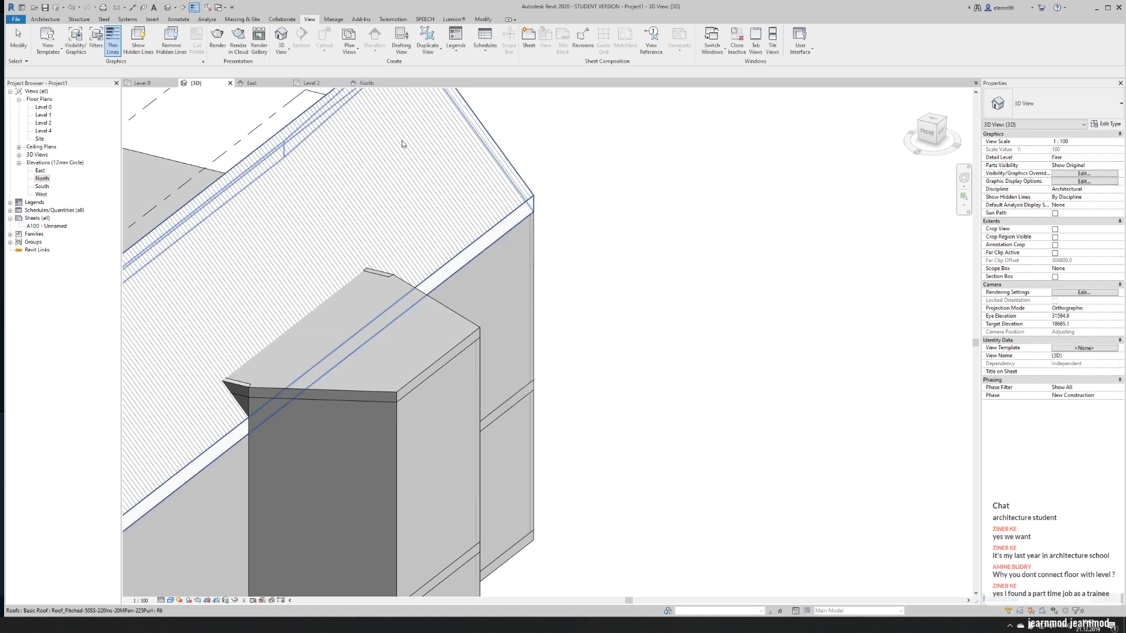
- On the Level 4 plan, start a footprint roof and sketch a narrow strip about 12,380 mm long where the apse meets the transept roof
double_click(42, 131)
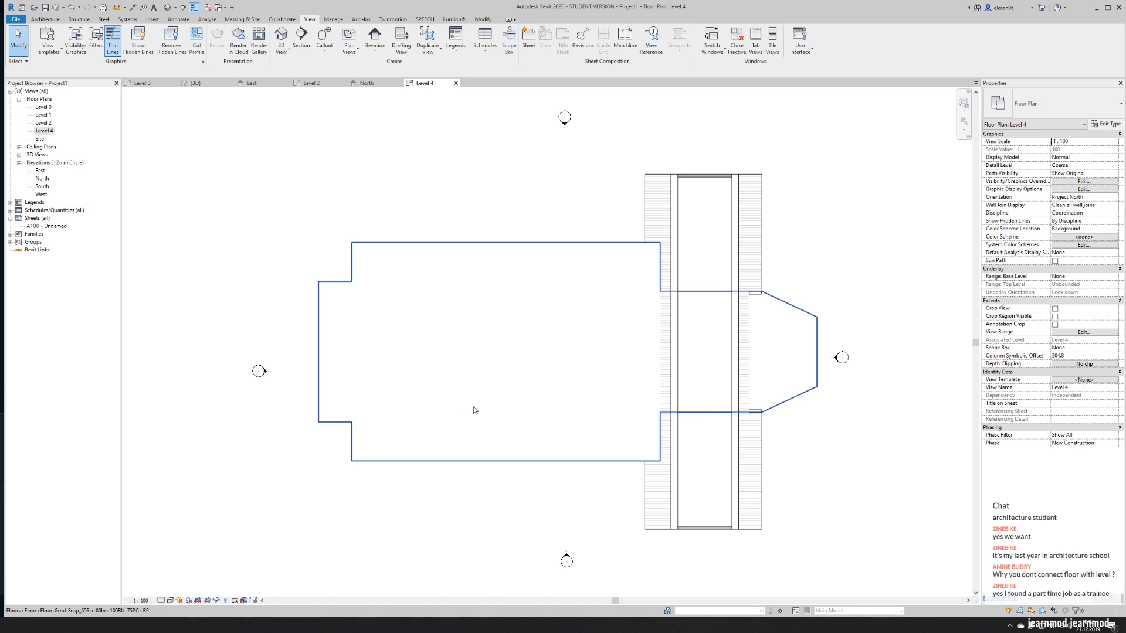
middle_click_drag(693, 323, 317, 288)
scroll(403, 285, "up", 3)
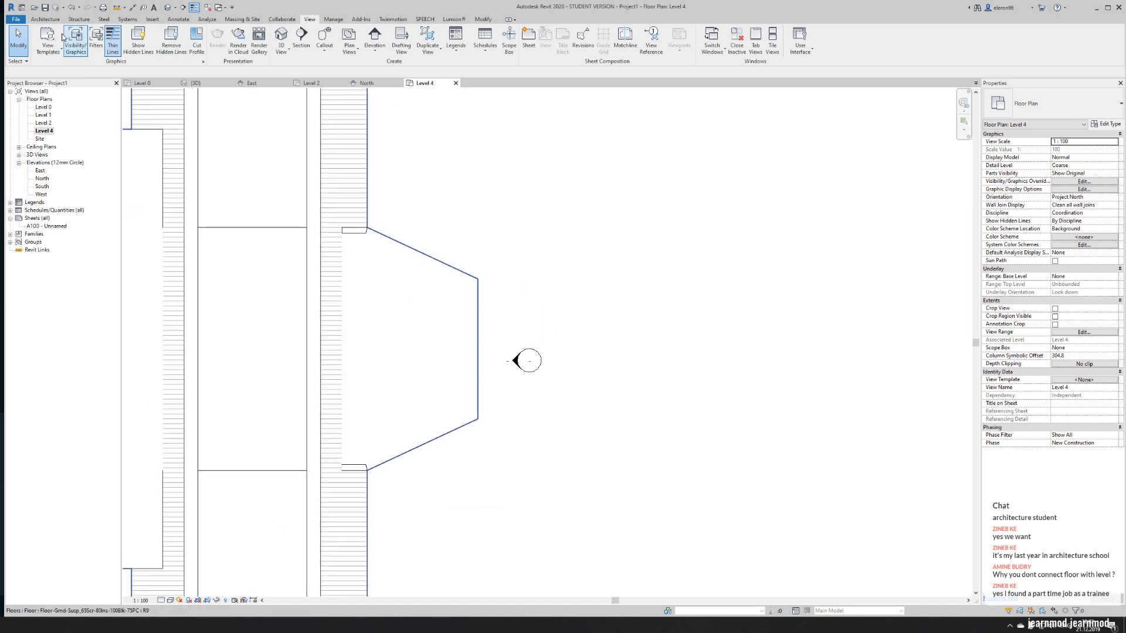
left_click(45, 19)
left_click(168, 36)
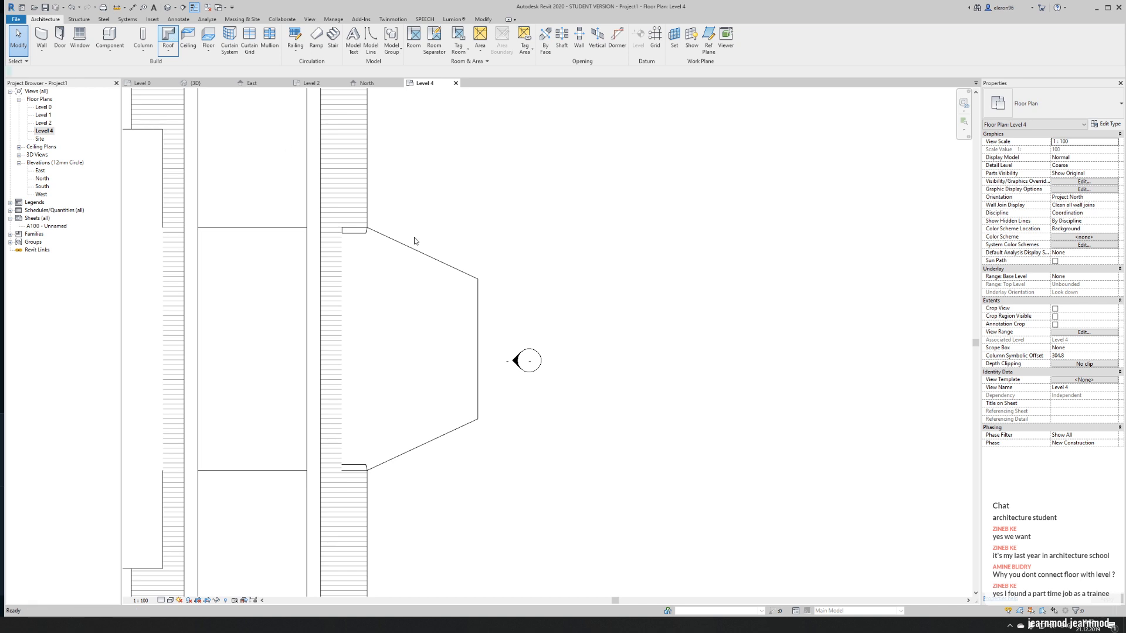
left_click(424, 32)
left_click(367, 227)
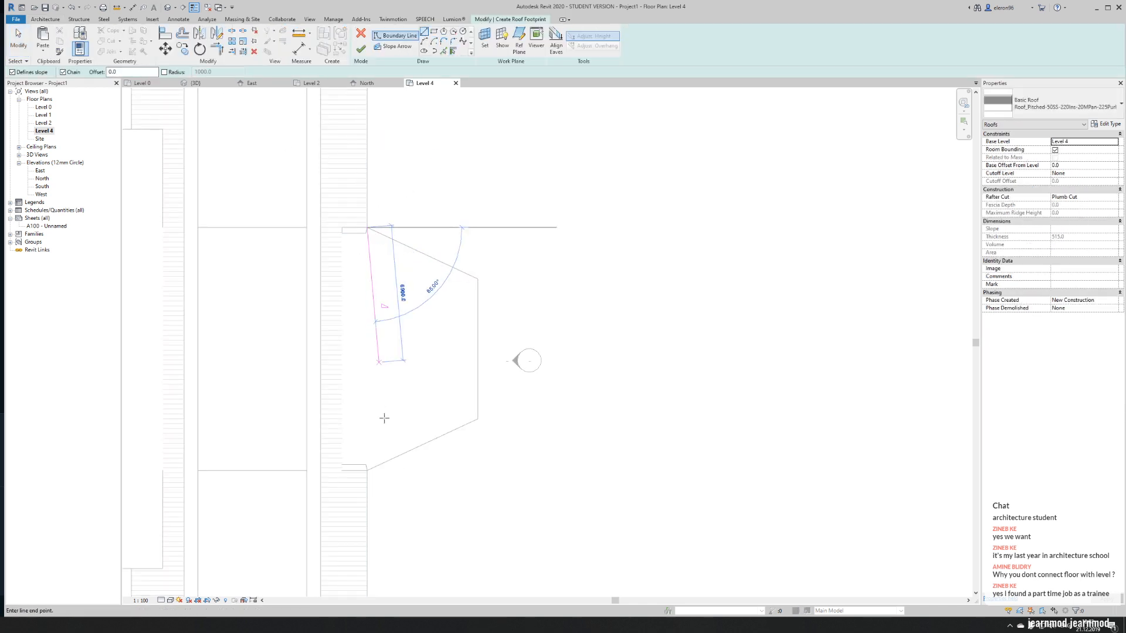
left_click(367, 470)
left_click(329, 470)
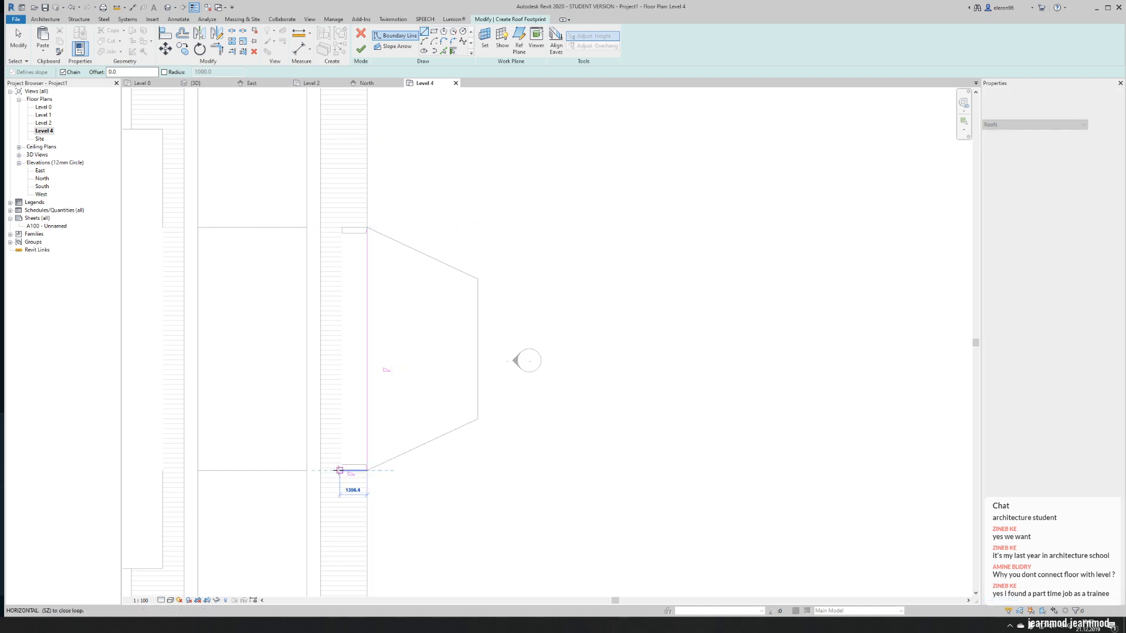
left_click(340, 217)
left_click(381, 218)
key("Escape")
key("Escape")
- Align the overshooting short boundary line of the roof sketch with the corner where the apse meets the transept
scroll(354, 218, "up", 5)
key("a")
key("l")
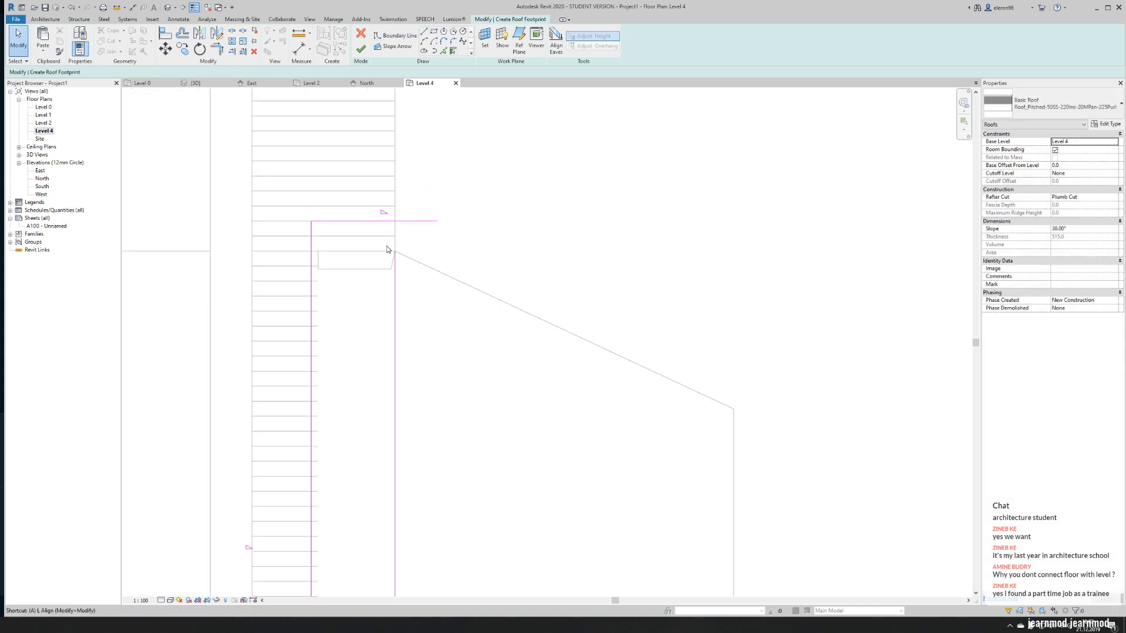
left_click(394, 251)
left_click(376, 221)
scroll(464, 214, "down", 2)
scroll(464, 214, "down", 4)
scroll(451, 219, "up", 2)
key("Escape")
key("Escape")
- Trim the roof boundary lines at their open corners to close the narrow rectangular footprint
key("t")
key("r")
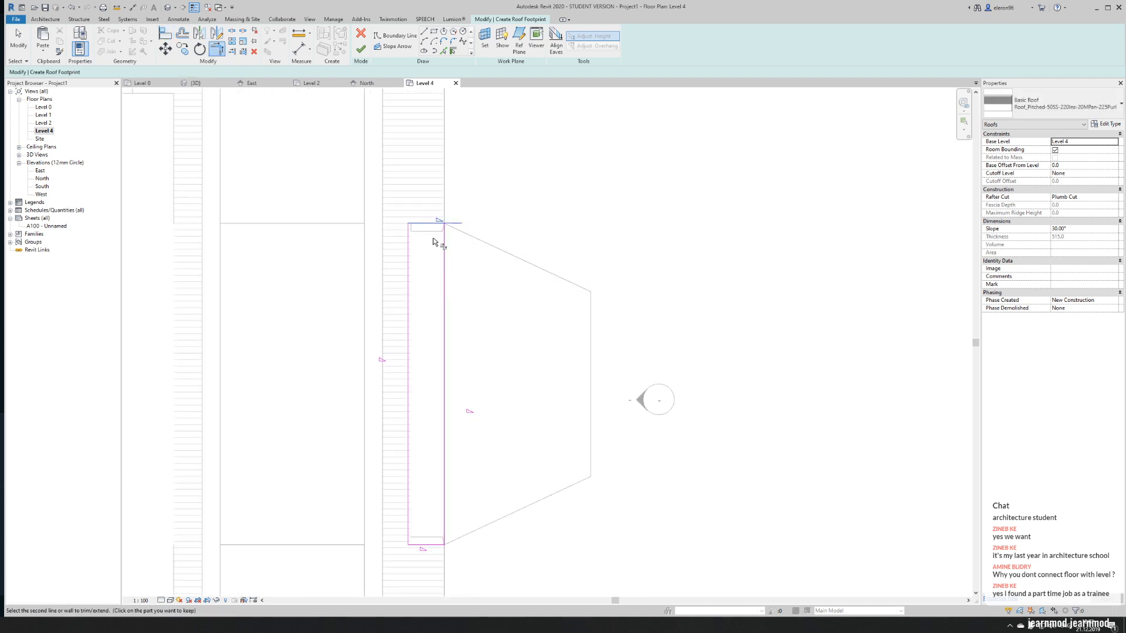
scroll(462, 329, "down", 2)
left_click(450, 450)
left_click(436, 473)
key("Escape")
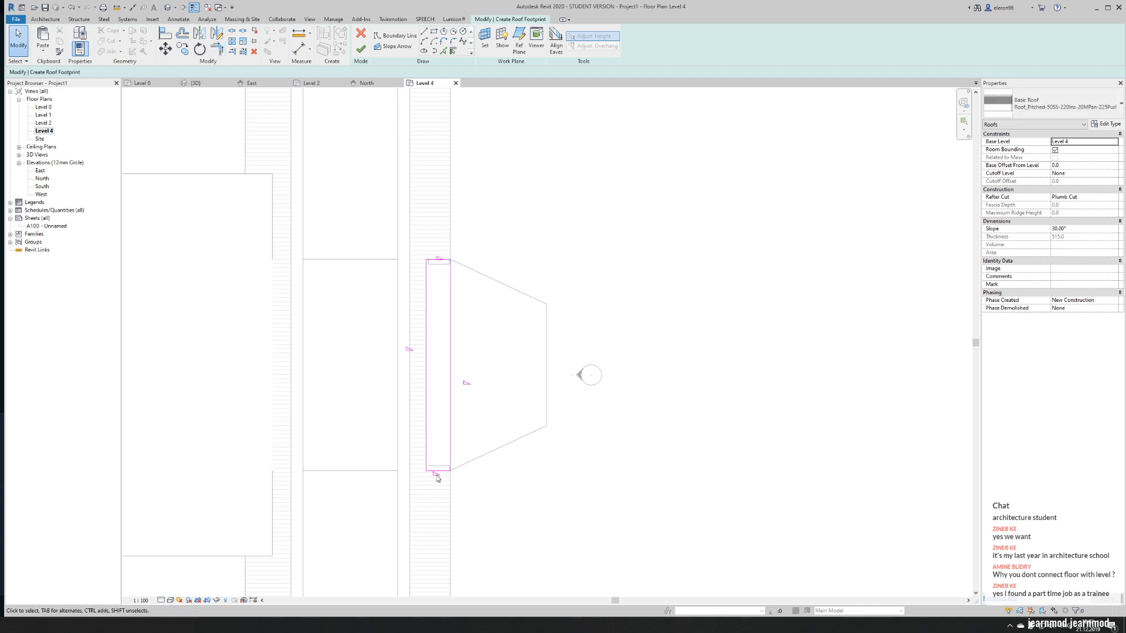
- Turn off the roof slope for the long boundary line on the transept side
left_click(425, 352)
left_click(1054, 141)
left_click(579, 192)
- Add roof boundary lines along both slanted edges of the apse floor by picking them
scroll(480, 254, "up", 3)
left_click(443, 50)
left_click(452, 280)
scroll(452, 280, "down", 3)
left_click(457, 450)
scroll(446, 405, "up", 2)
key("Escape")
key("Escape")
- Move the roof's long outer boundary line outward into the apse
left_click(432, 308)
left_click_drag(431, 298, 465, 301)
left_click(499, 292)
- Trim both slanted boundary lines to the long outer line and finish the roof footprint
key("t")
key("r")
left_click(448, 180)
left_click(466, 208)
left_click(465, 257)
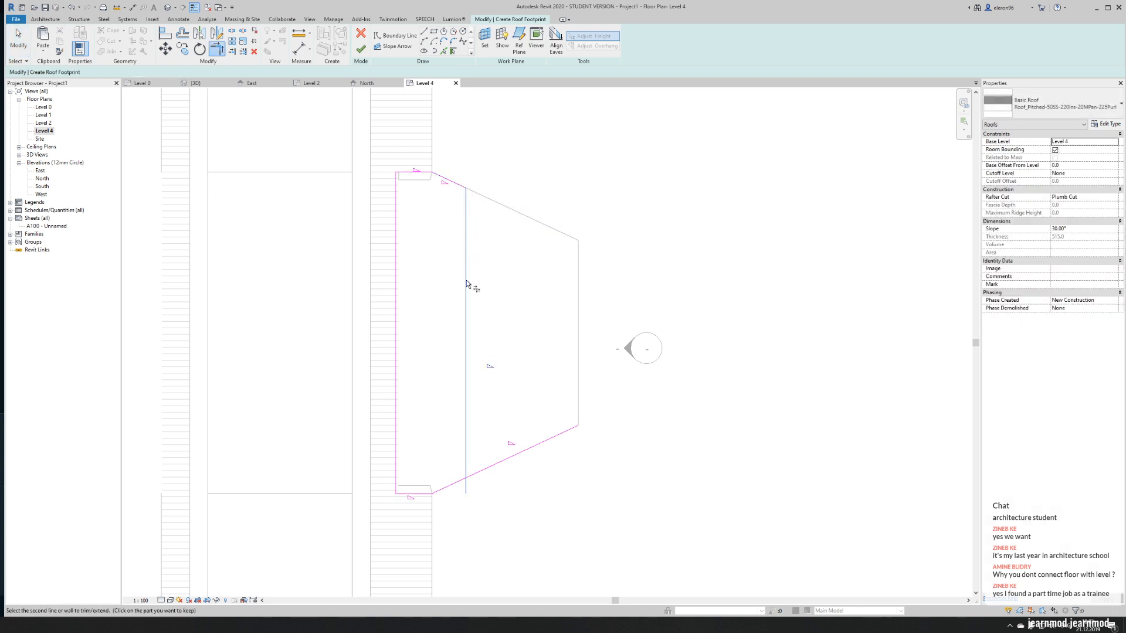
left_click(468, 476)
key("Escape")
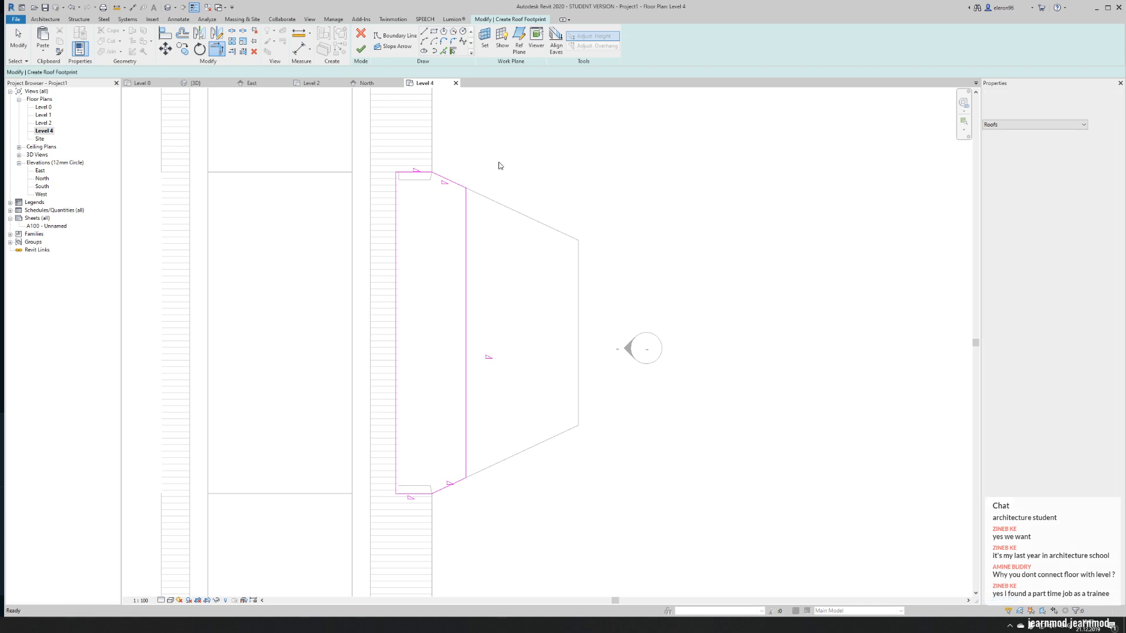
left_click(361, 49)
left_click(562, 196)
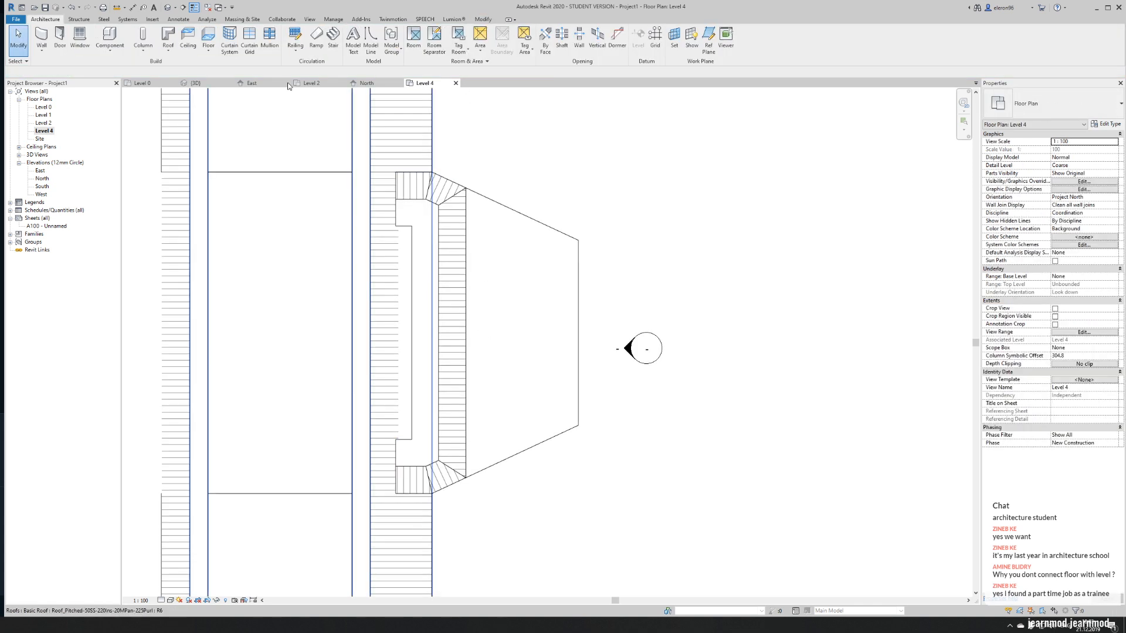
- Return to the 3D view and select the new small roof between the apse and the transept roof
left_click(184, 84)
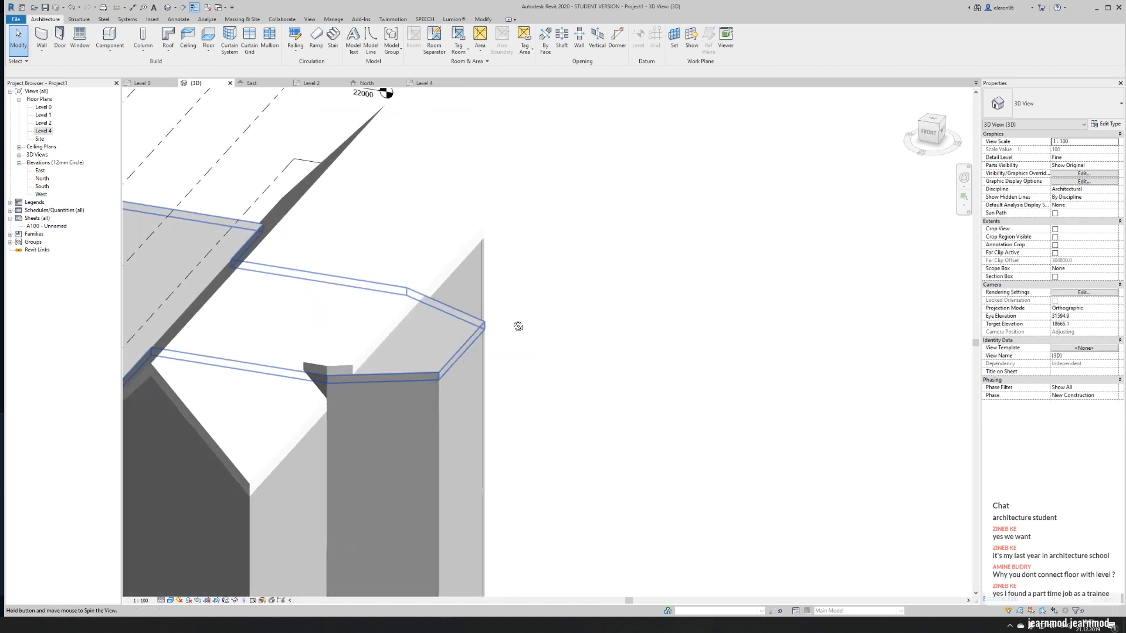
scroll(311, 354, "up", 2)
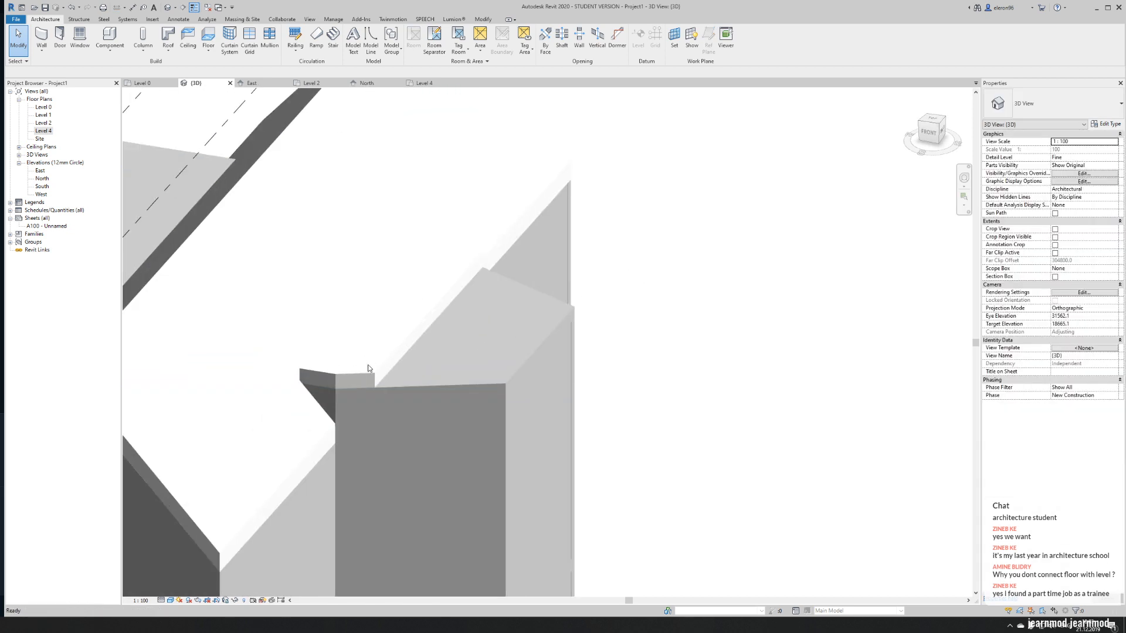
left_click(358, 384)
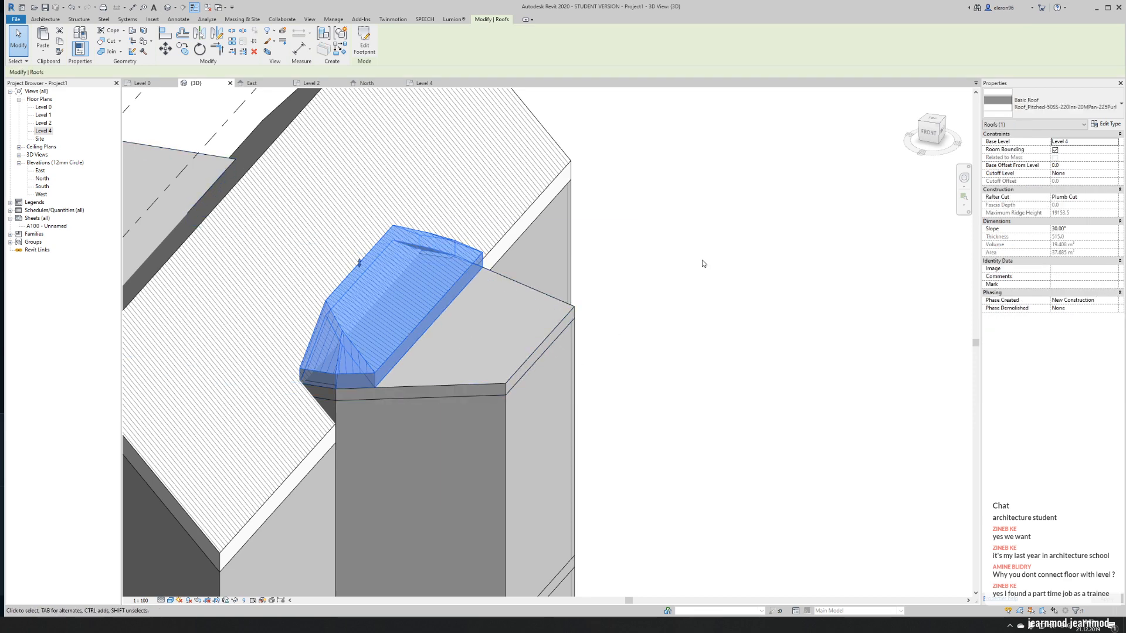
left_click(1105, 124)
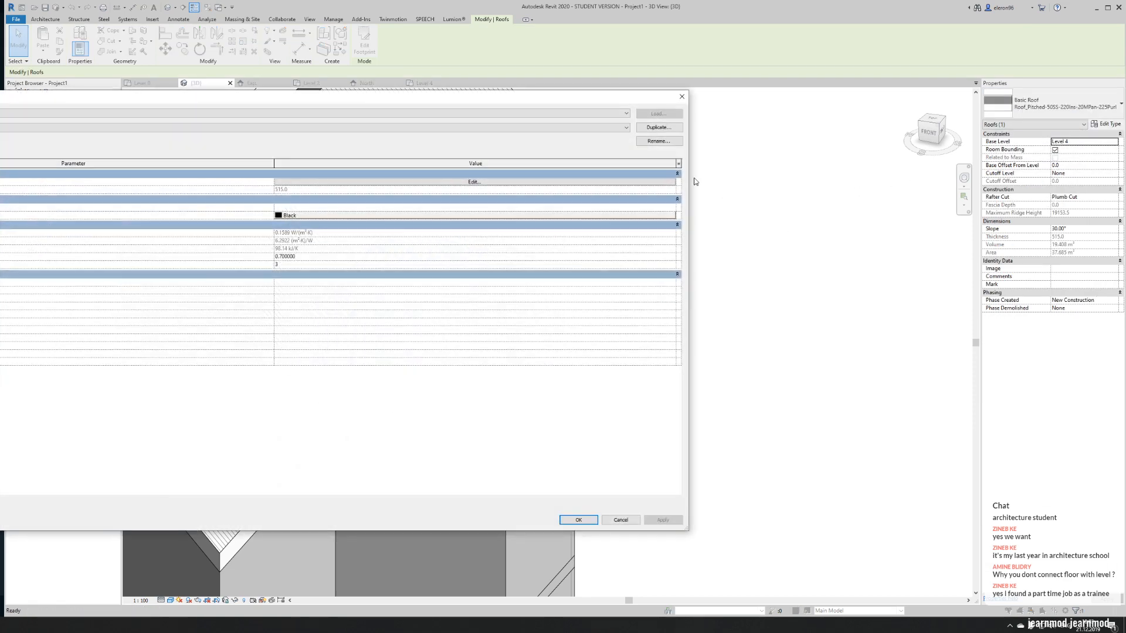
left_click(658, 127)
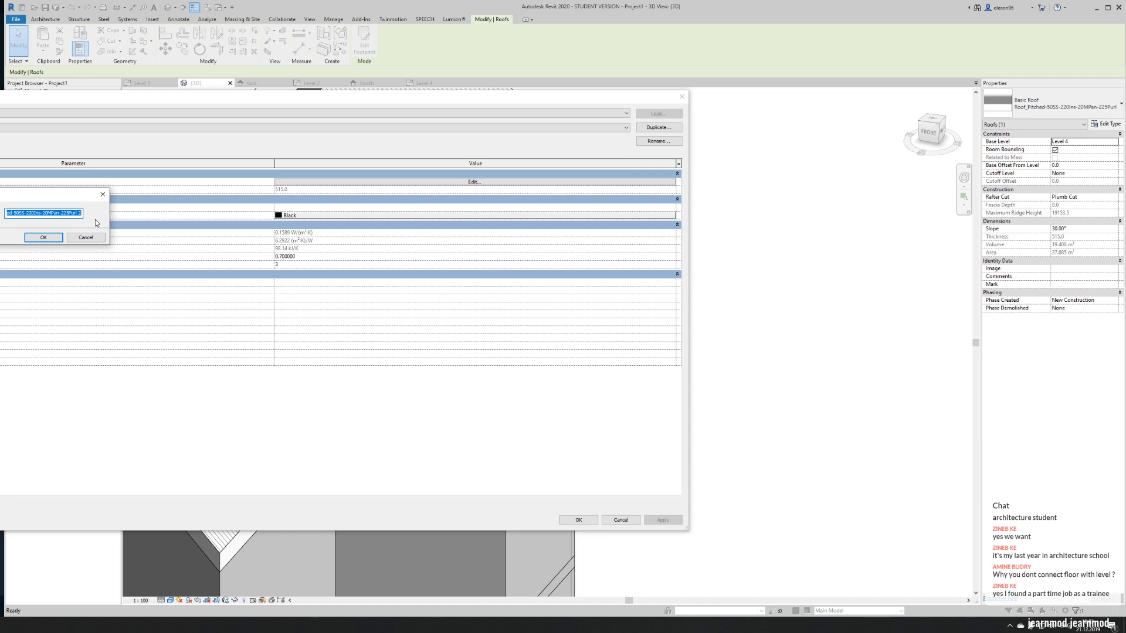
left_click(86, 237)
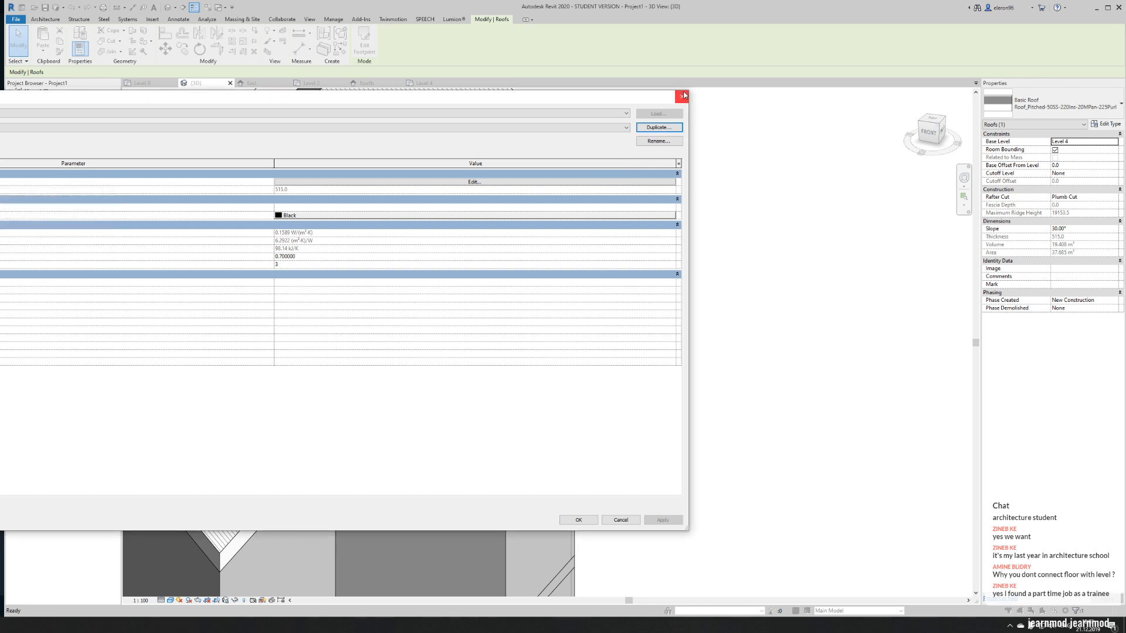
left_click(681, 97)
- Set the small roof's base offset from Level 4 to -470
left_click(1094, 167)
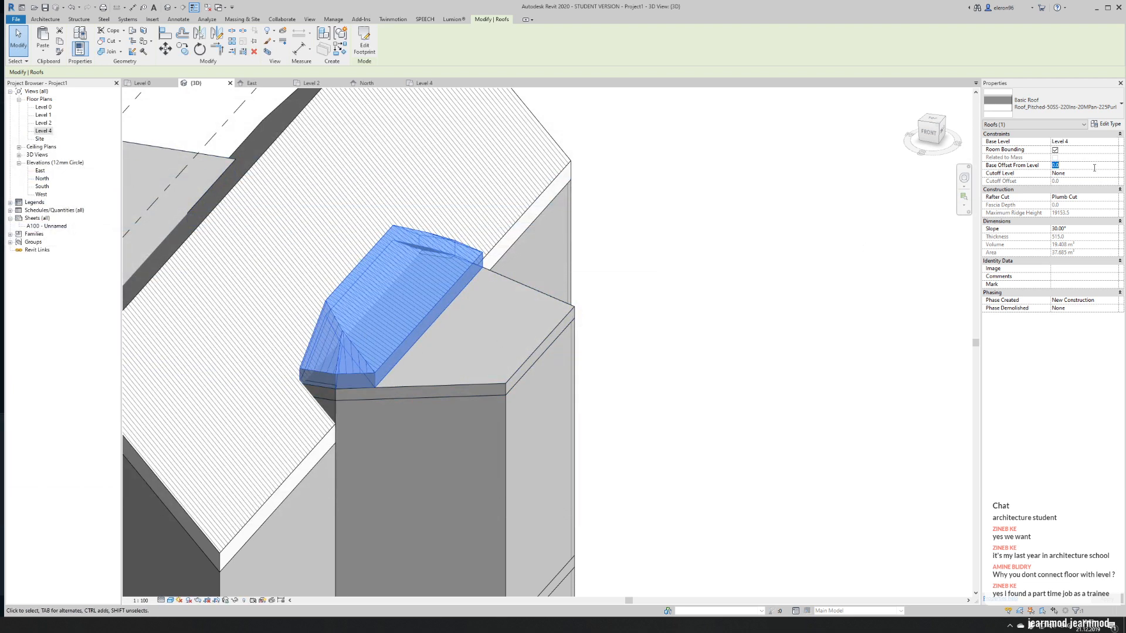
type("-470")
key("Return")
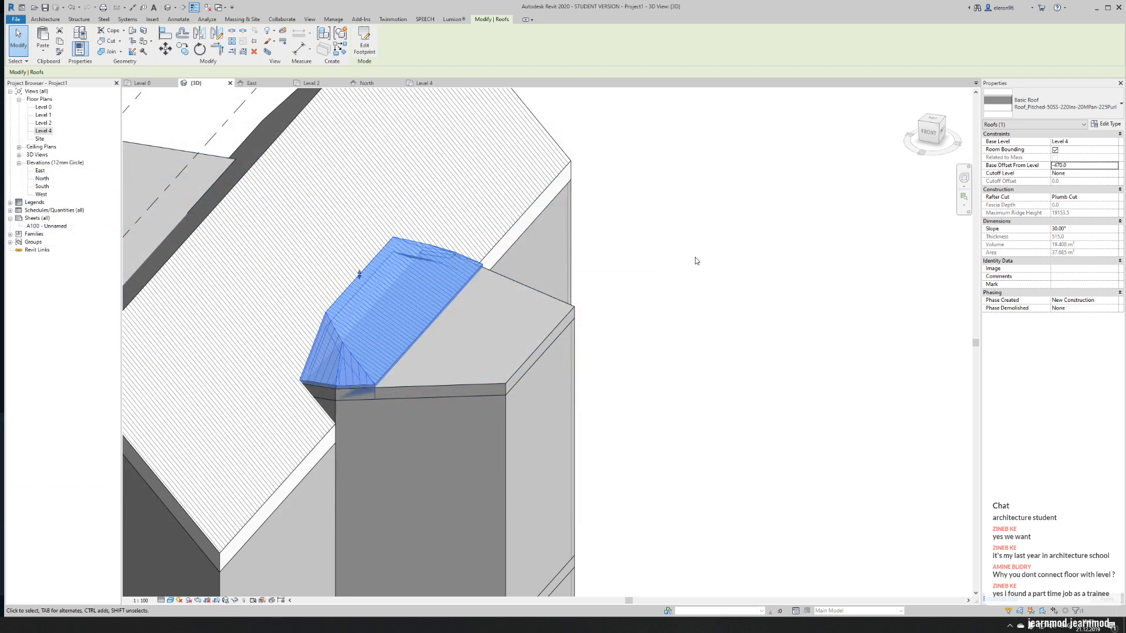
left_click(692, 252)
- Edit the Level 4 floor's boundary, picking new lines along both long sides of the small roof
left_click(397, 385)
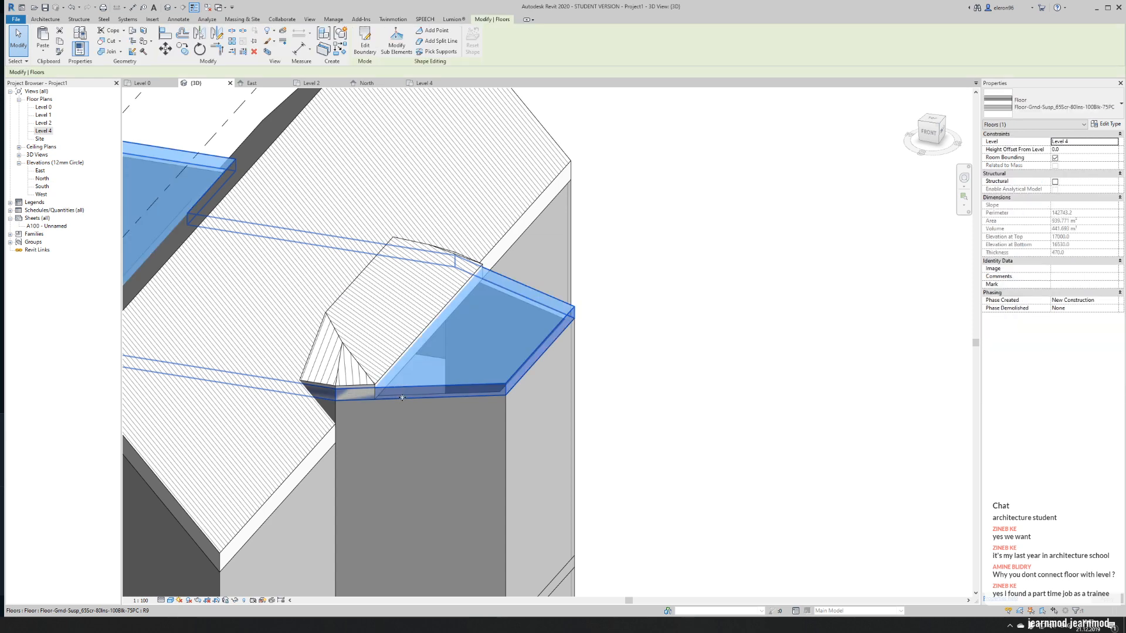
left_click(363, 41)
mouse_move(431, 339)
middle_mouse_down("shift")
mouse_move(422, 327)
mouse_move(512, 395)
mouse_move(485, 107)
middle_mouse_up("shift")
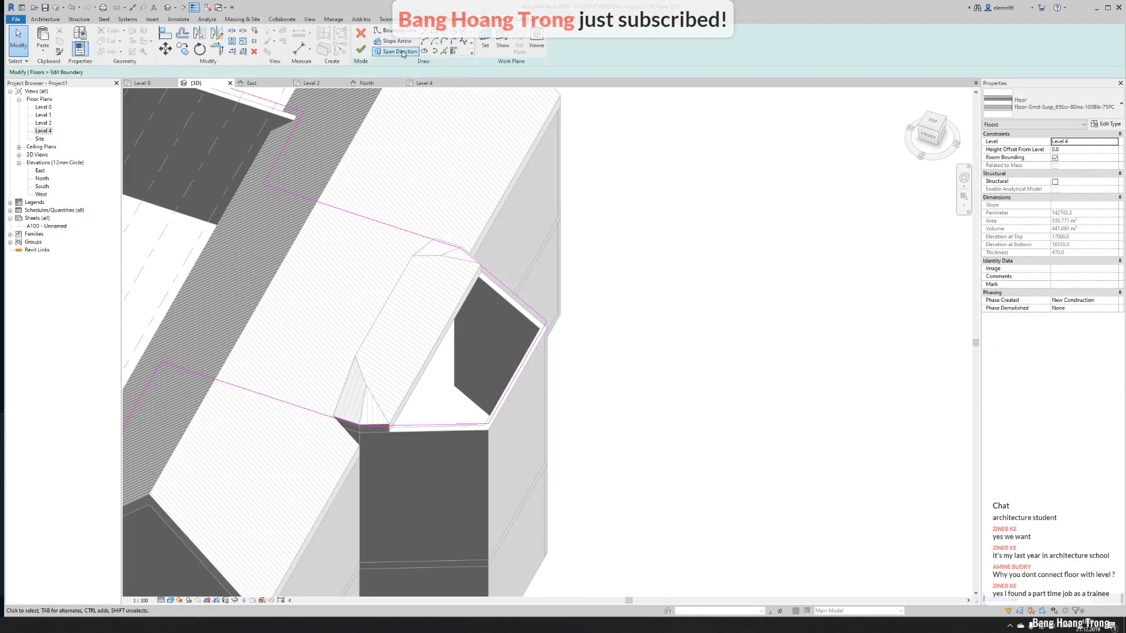
left_click(444, 51)
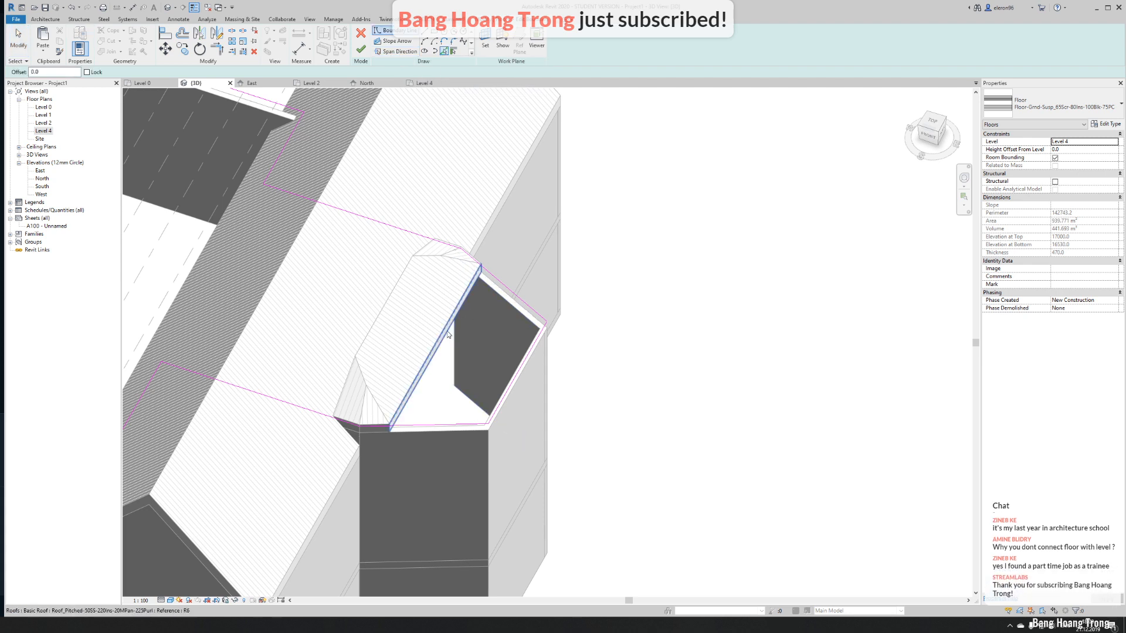
left_click(376, 333)
- Trim the floor's boundary lines to the new lines so the small roof's area is left out
key("t")
key("r")
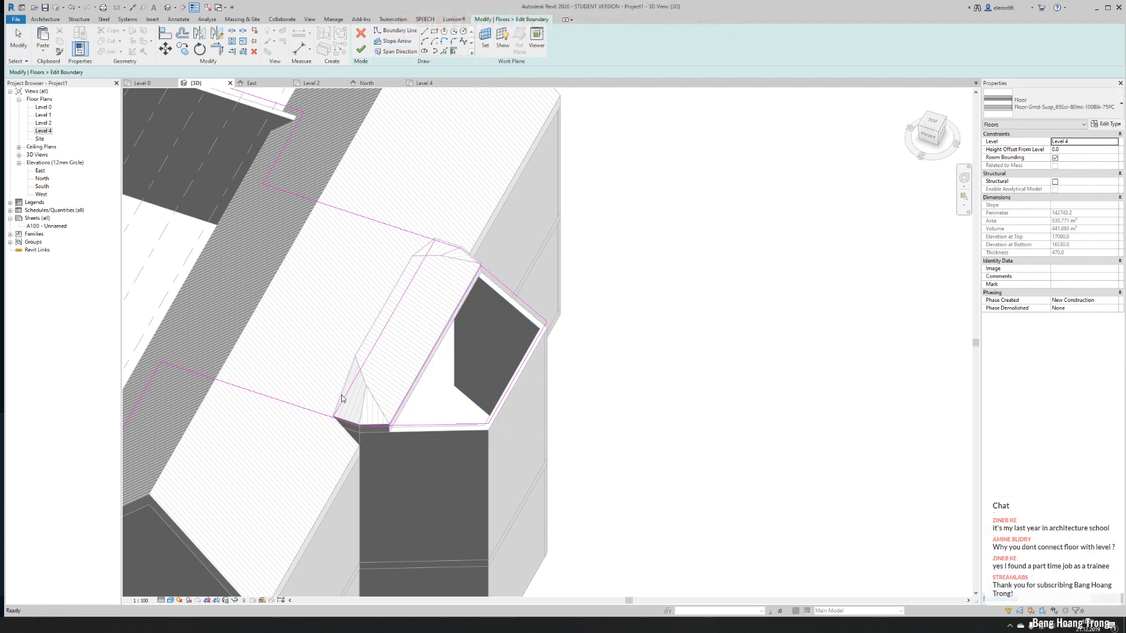
left_click(280, 397)
left_click(360, 389)
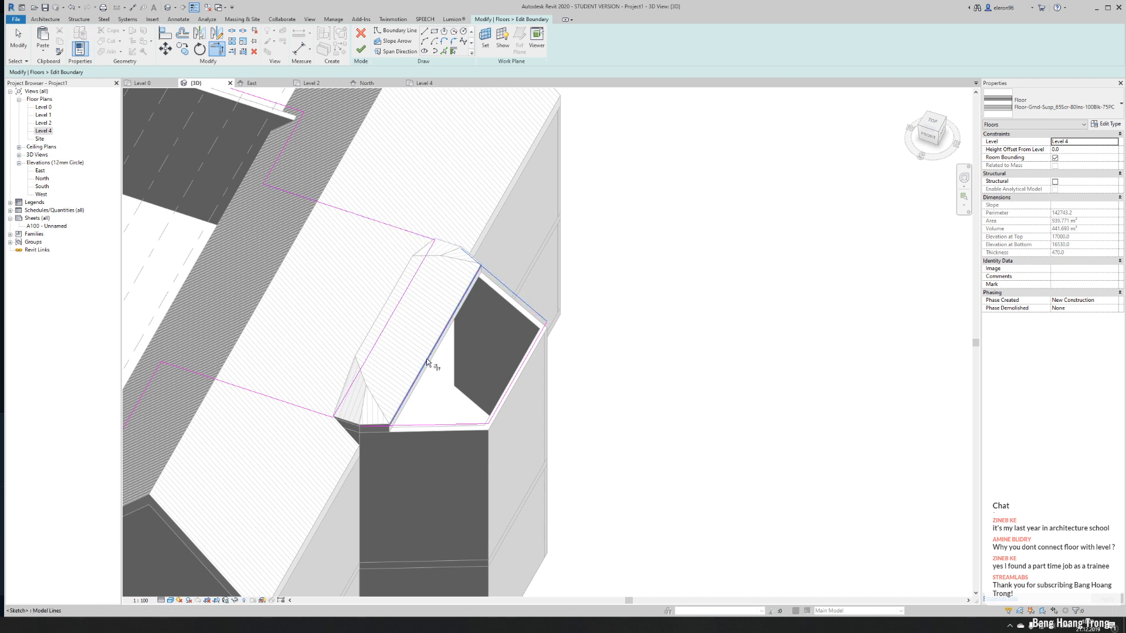
left_click(392, 428)
key("Escape")
key("Escape")
- Delete the floor boundary line along the apse's front wall and pick a new line along that wall
left_click(393, 427)
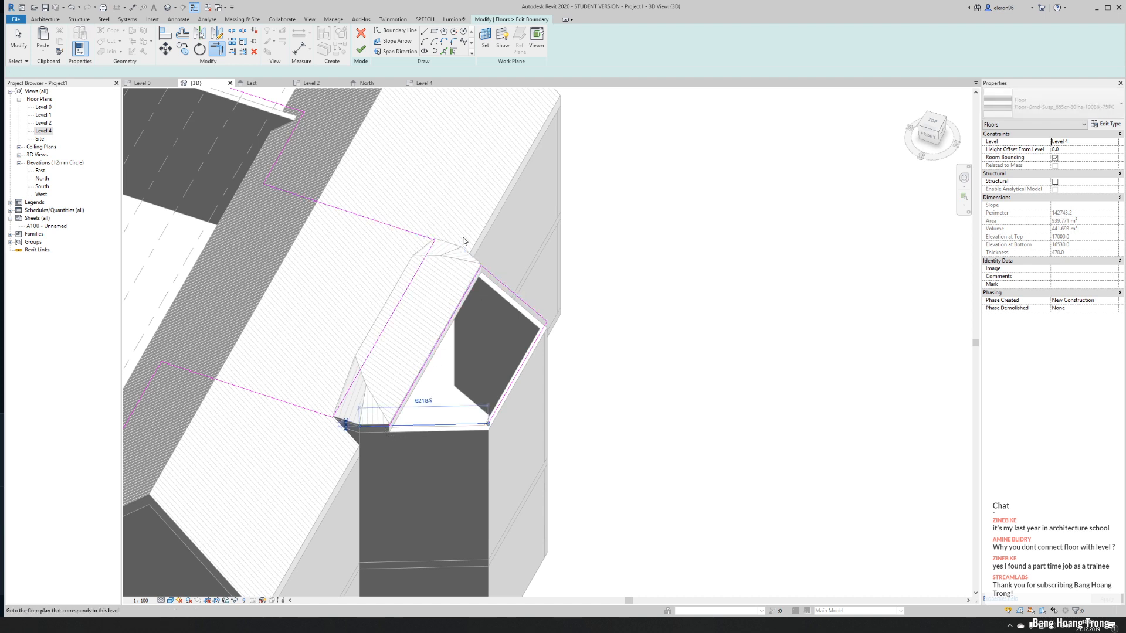
key("Delete")
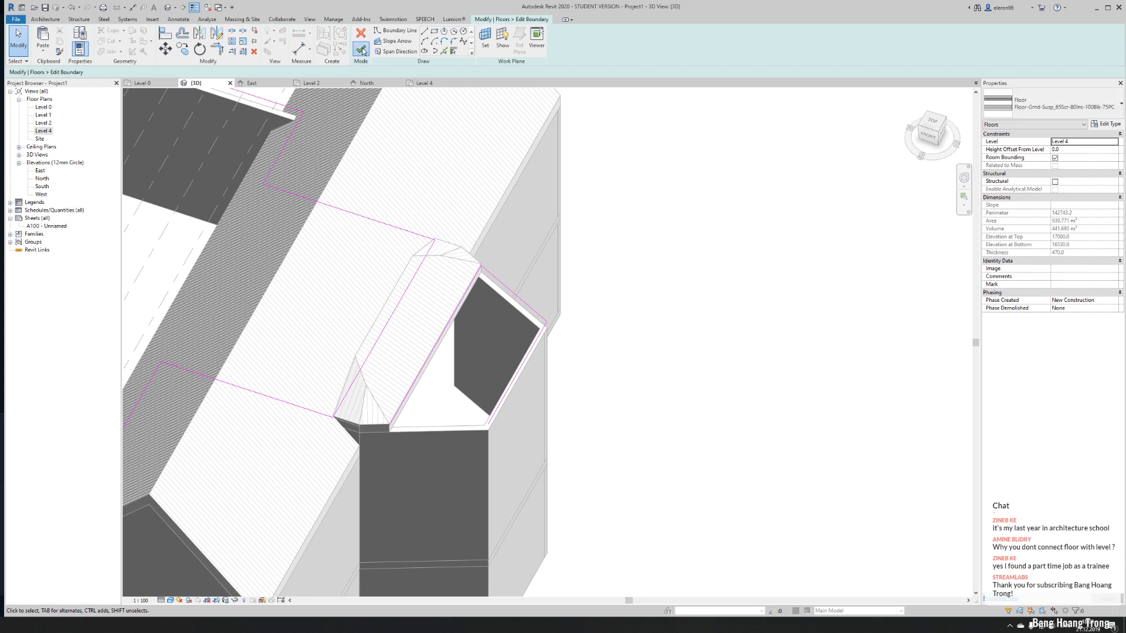
left_click(362, 50)
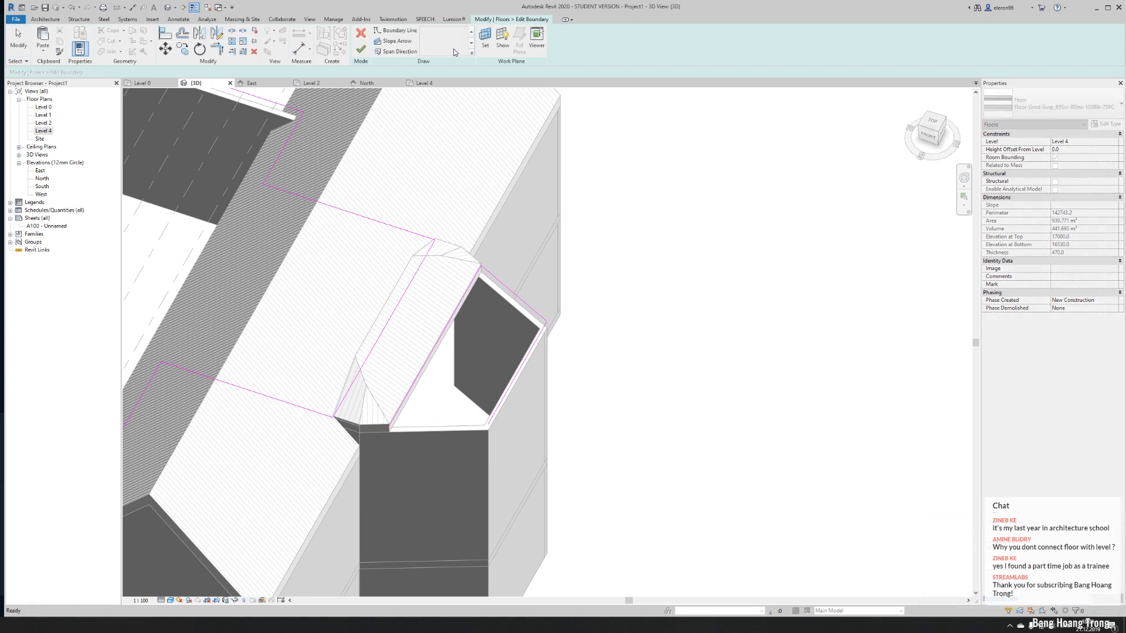
left_click(444, 51)
left_click(427, 463)
- Trim the new front line to its neighbouring boundary lines and finish the Level 4 floor's boundary
key("t")
key("r")
left_click(452, 427)
left_click(496, 414)
left_click(362, 49)
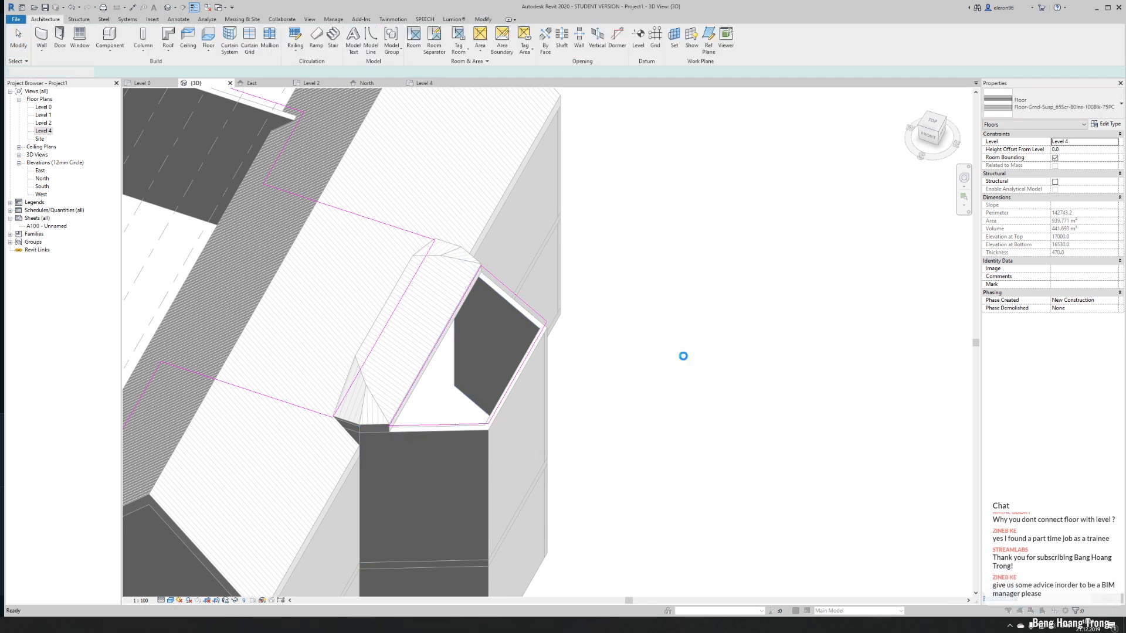
left_click(422, 317)
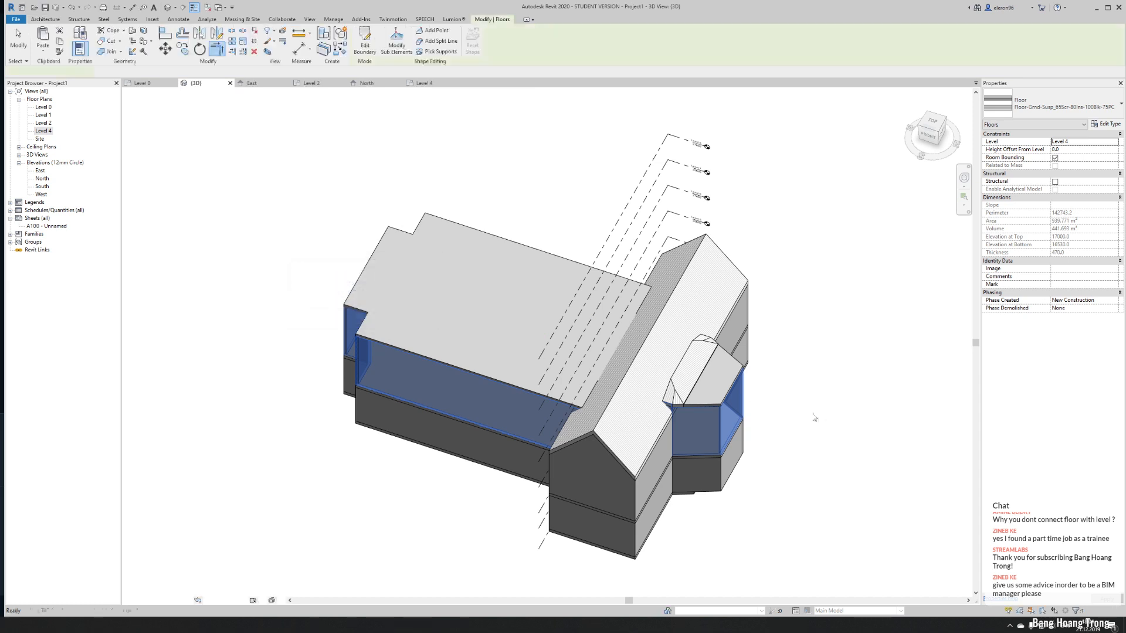
scroll(736, 393, "up", 5)
scroll(402, 382, "up", 3)
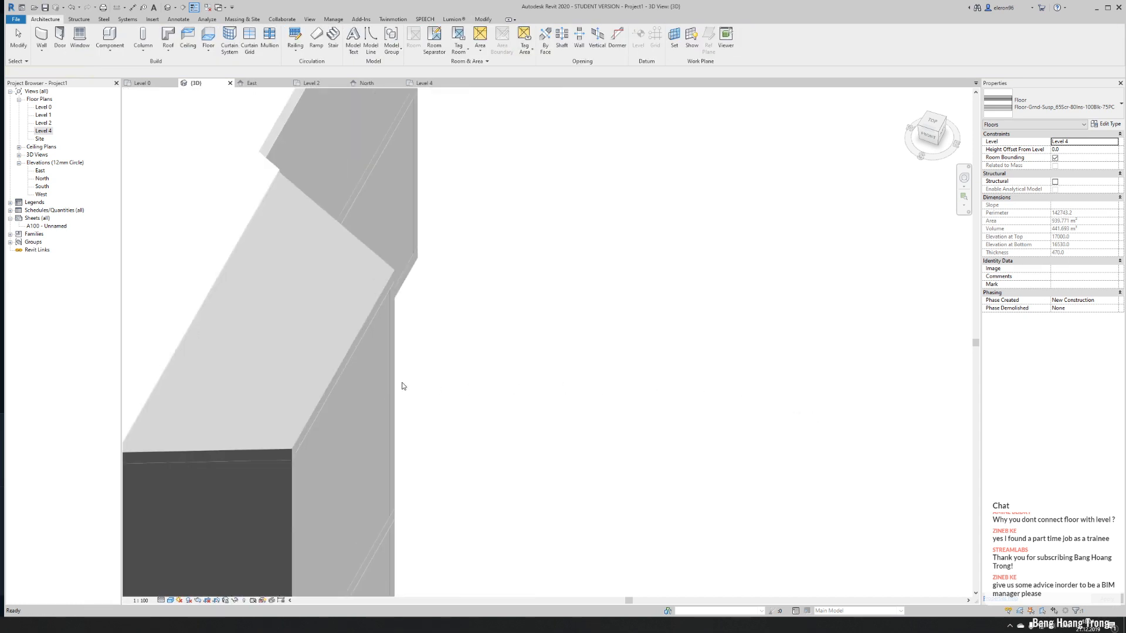
left_click(596, 359)
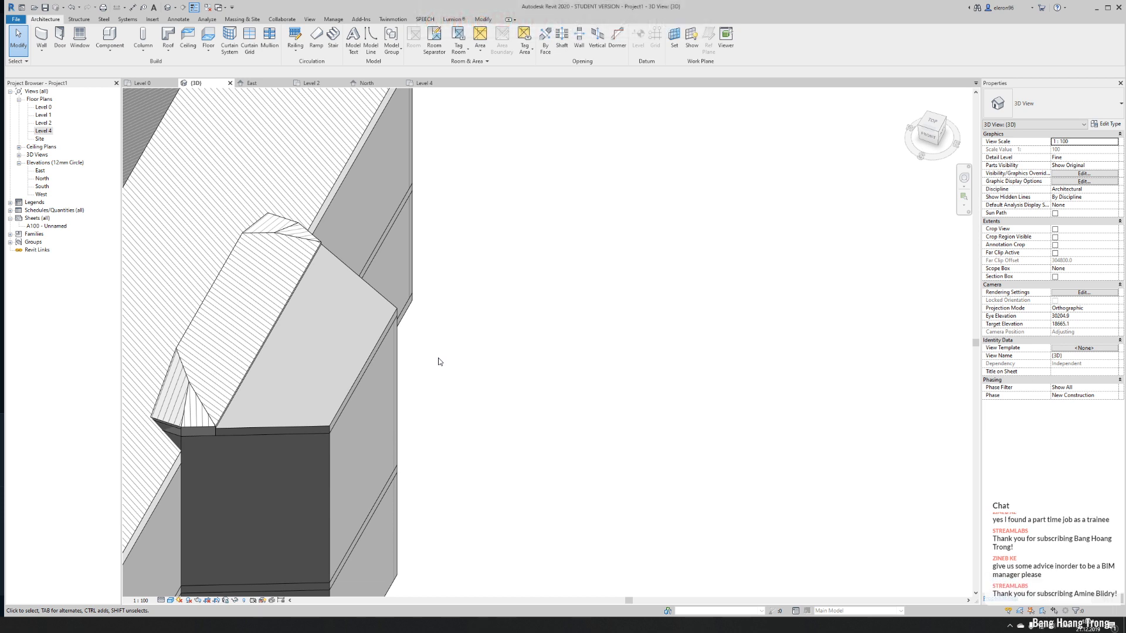
scroll(272, 320, "down", 2)
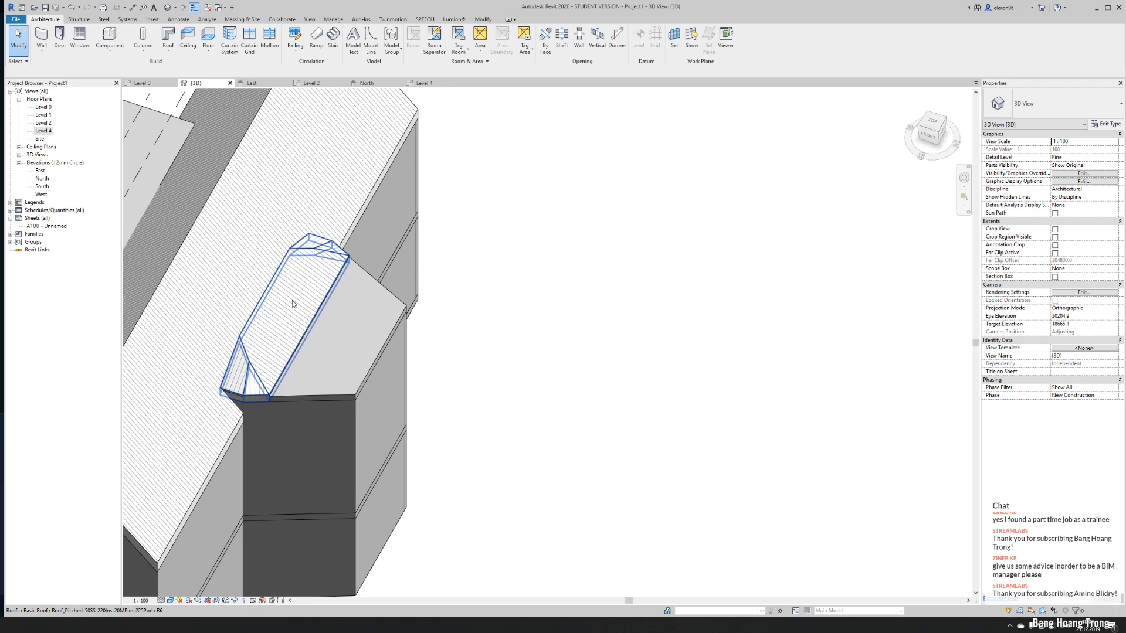
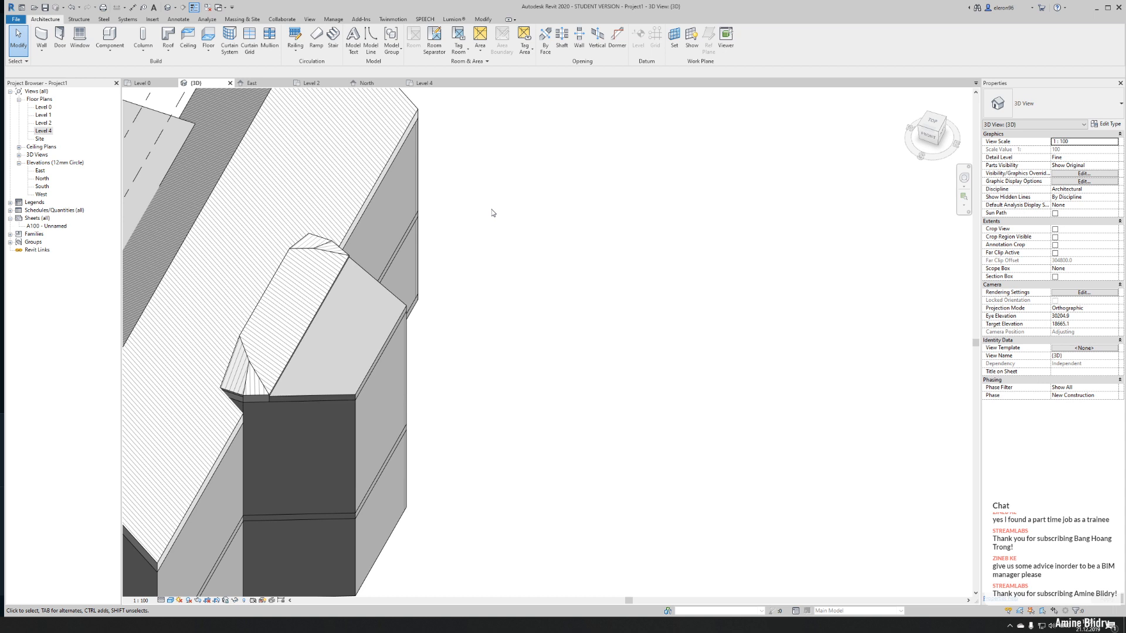
- Inspect the church model from several sides, switch to the Assassin's Creed game, examine the real church's roofs and return to Revit
scroll(493, 369, "down", 5)
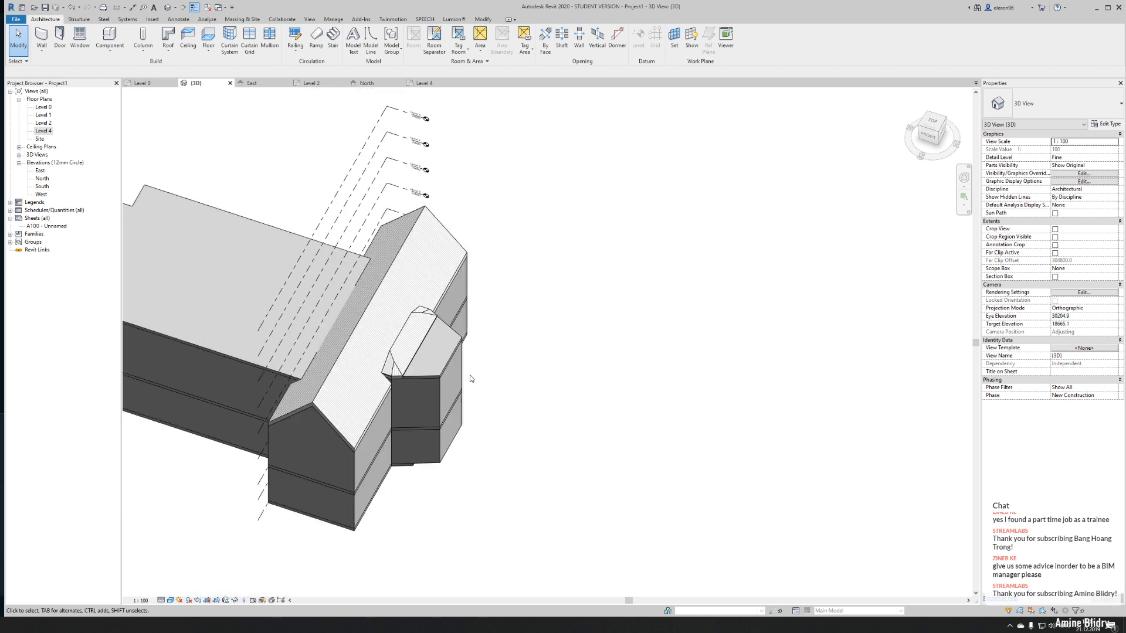
middle_click_drag(314, 412, 560, 428, "shift")
middle_click_drag(560, 428, 517, 316)
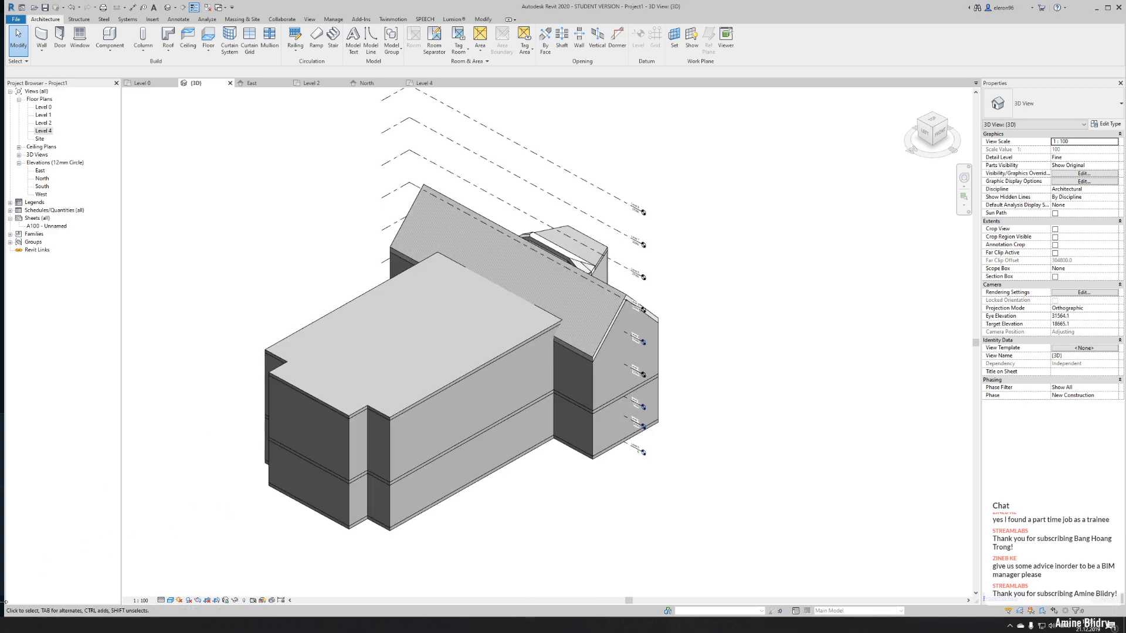
key("alt+Tab")
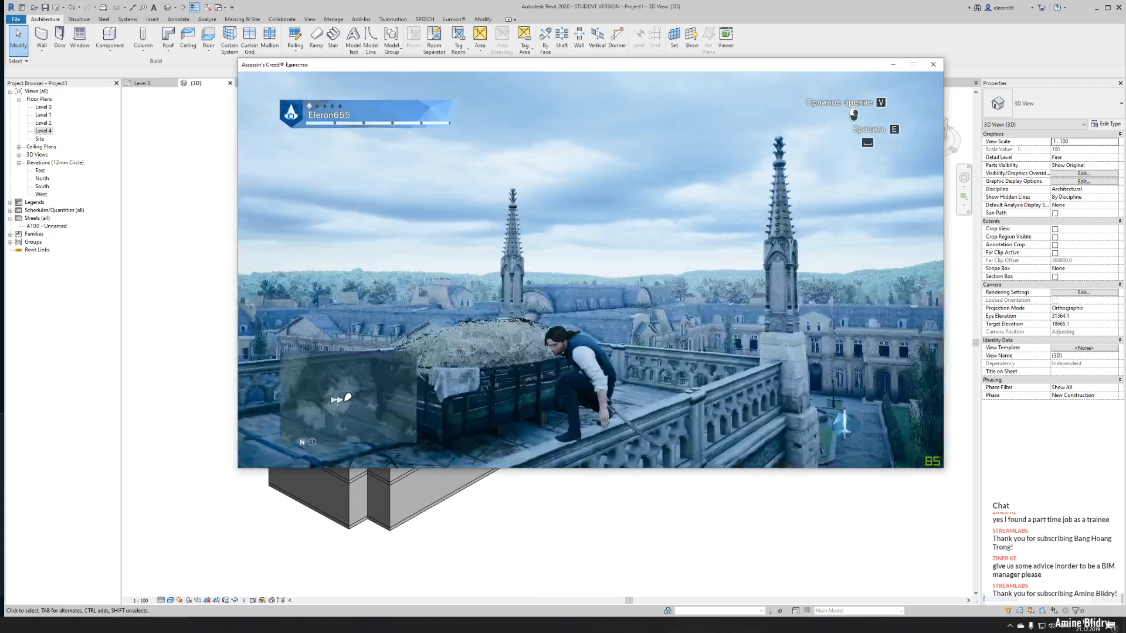
key("w")
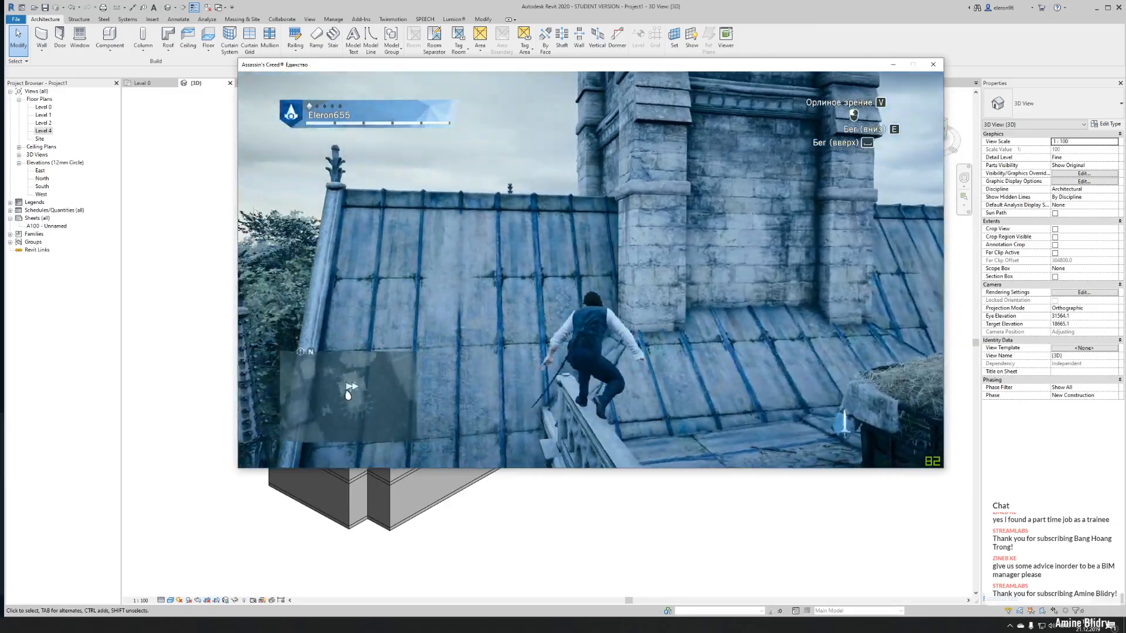
key("w")
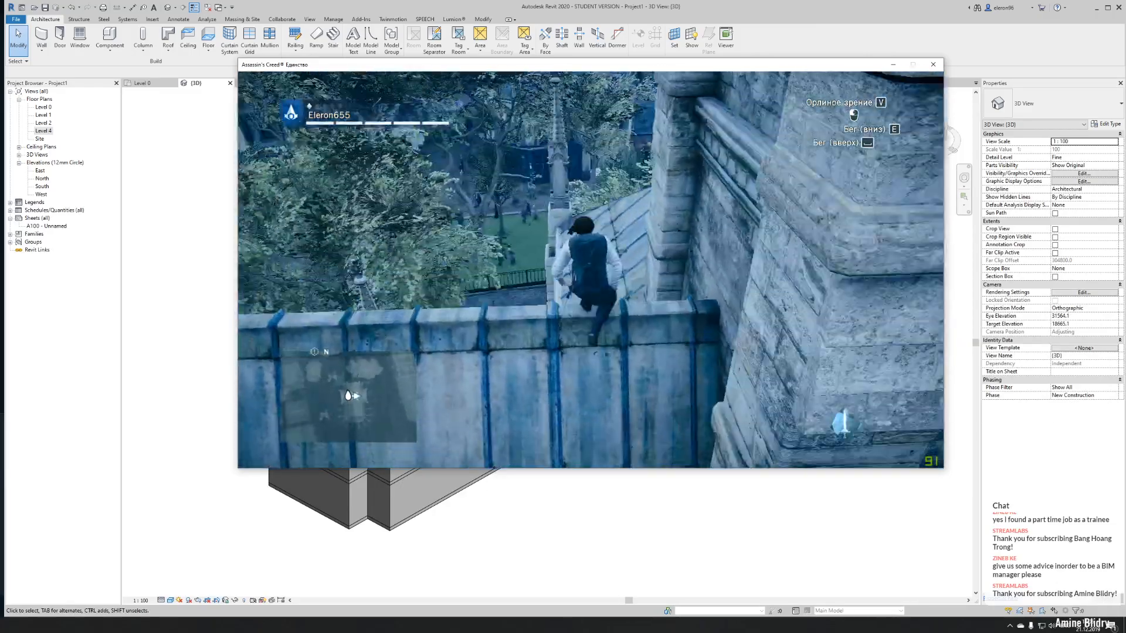
key("w")
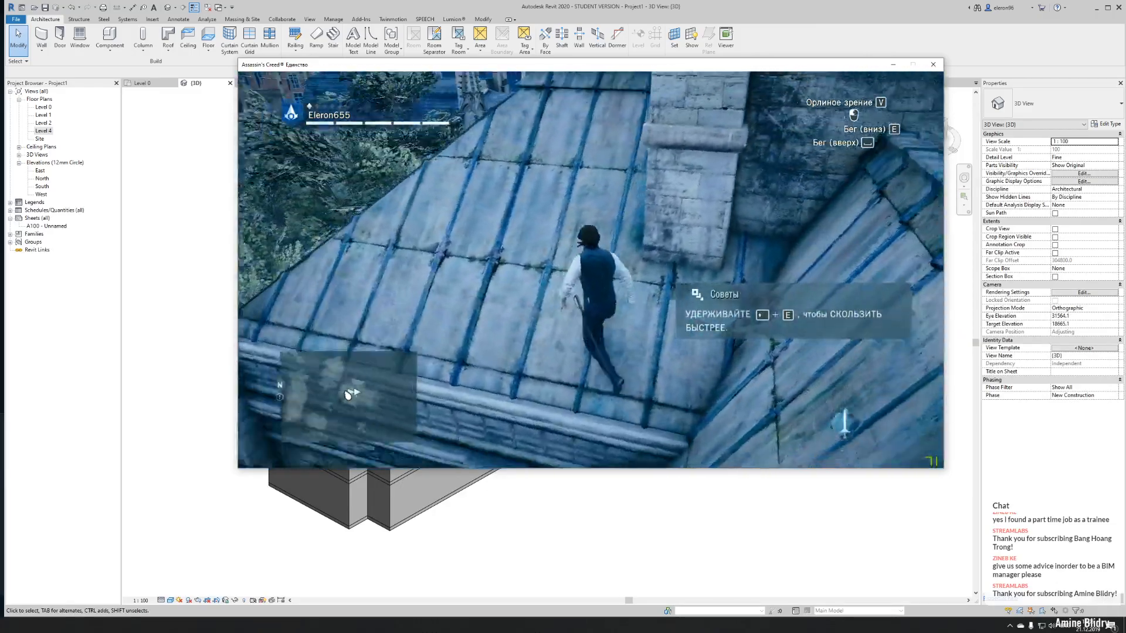
key("w")
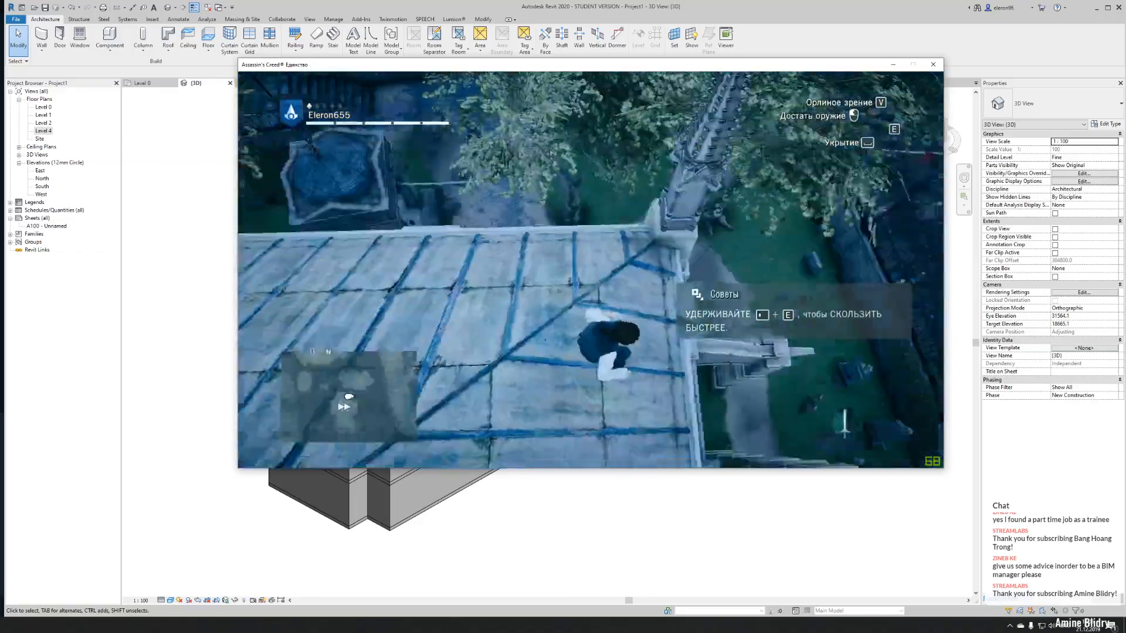
key("w")
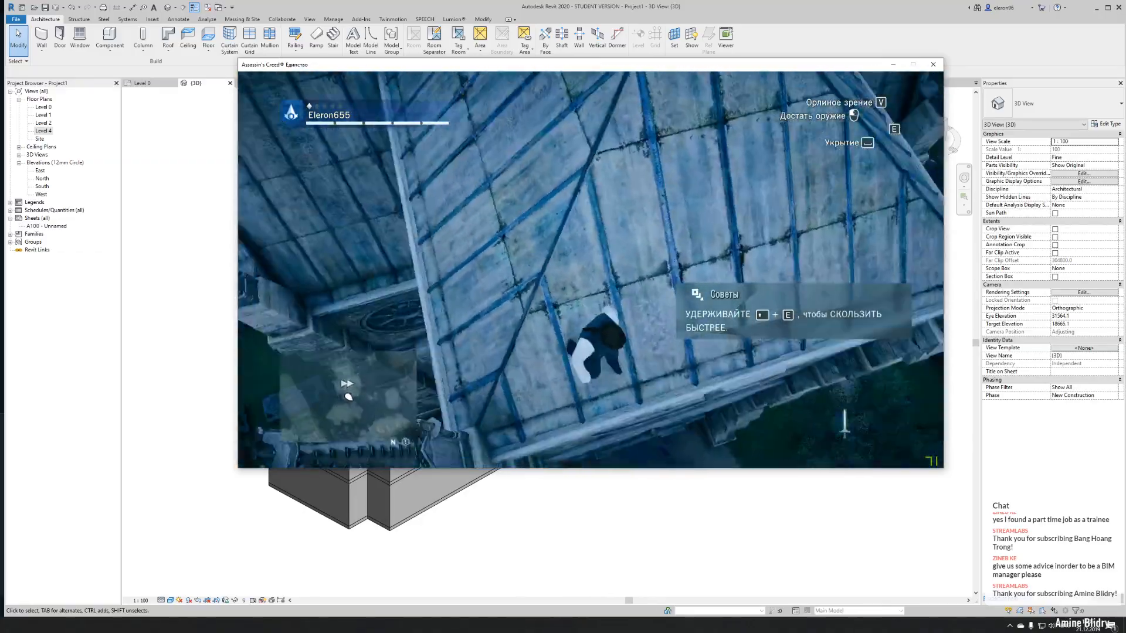
key("w")
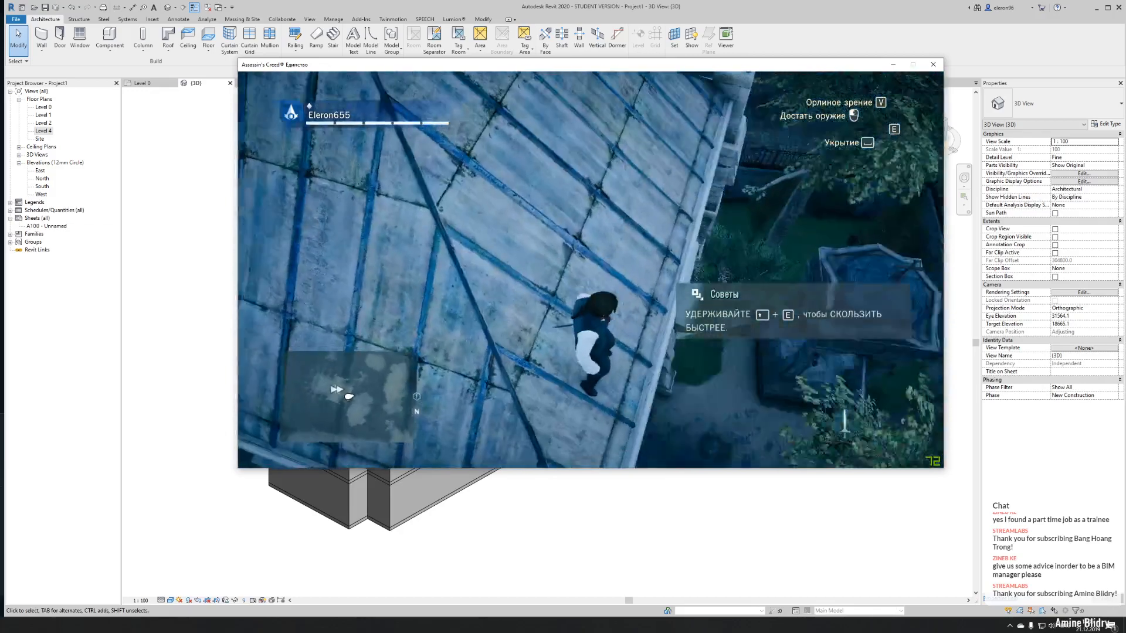
key("d")
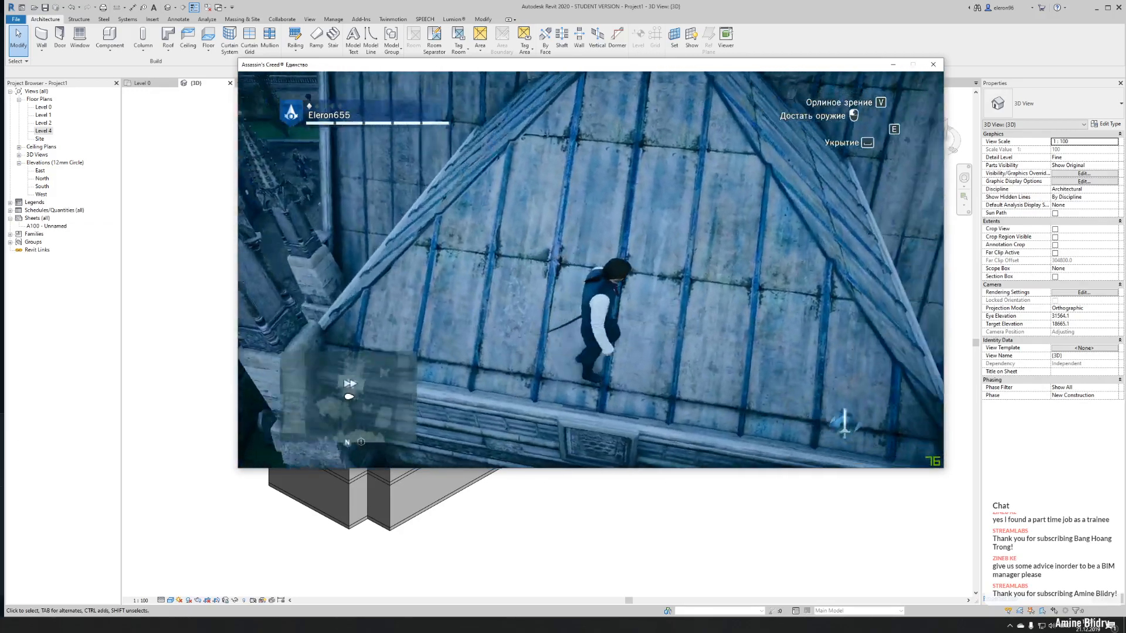
key("alt+Tab")
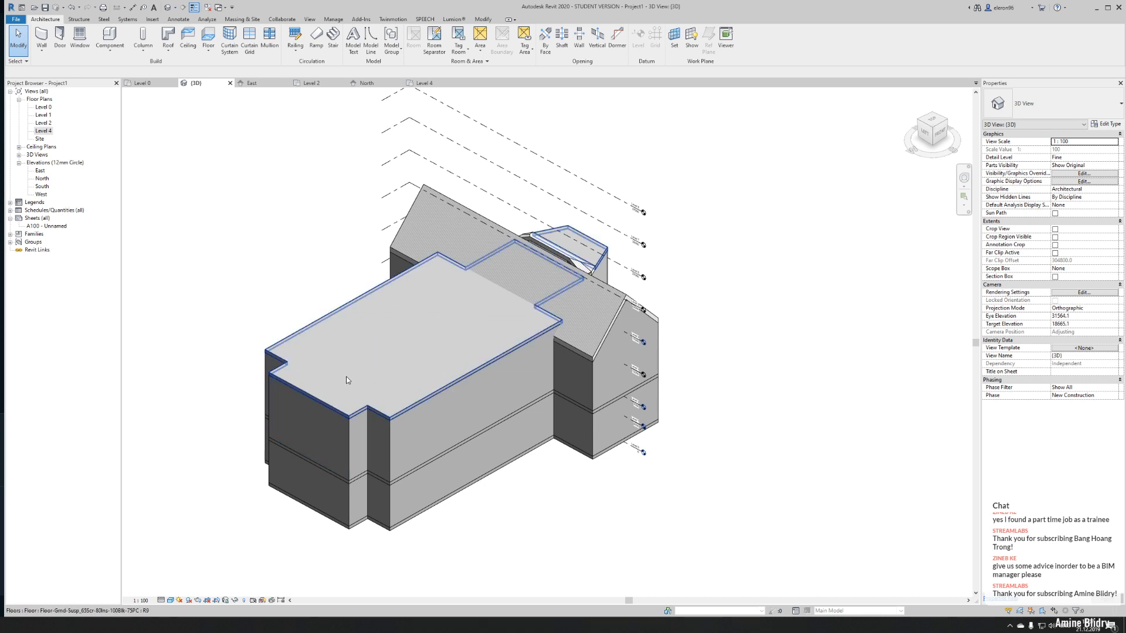
- Select the walls and columns at the nave's end opposite the apse and show the Level 0 plan beside the 3D view
scroll(353, 361, "down", 4)
middle_click_drag(423, 340, 261, 242, "shift")
left_click_drag(261, 238, 321, 441)
scroll(314, 241, "up", 2)
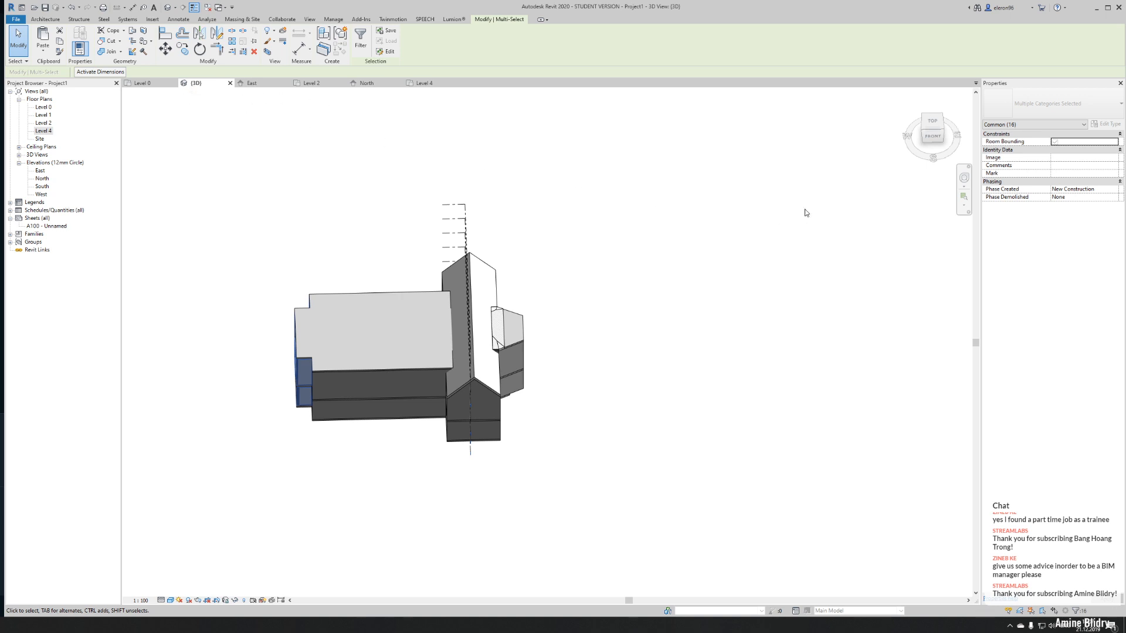
left_click(200, 34)
left_click_drag(193, 83, 962, 340)
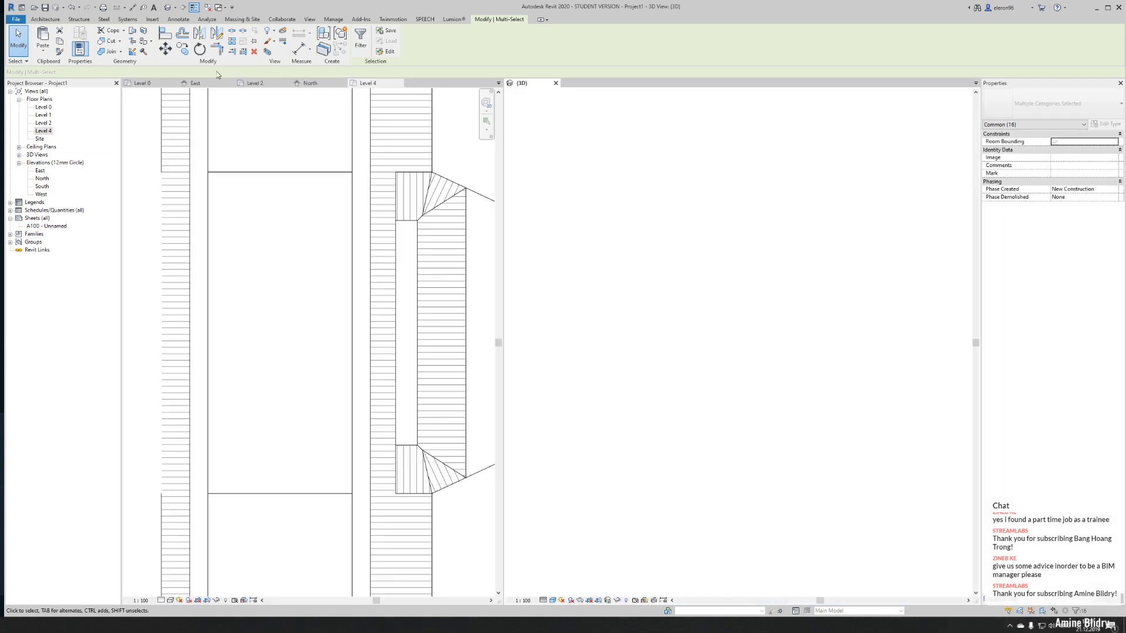
left_click(140, 82)
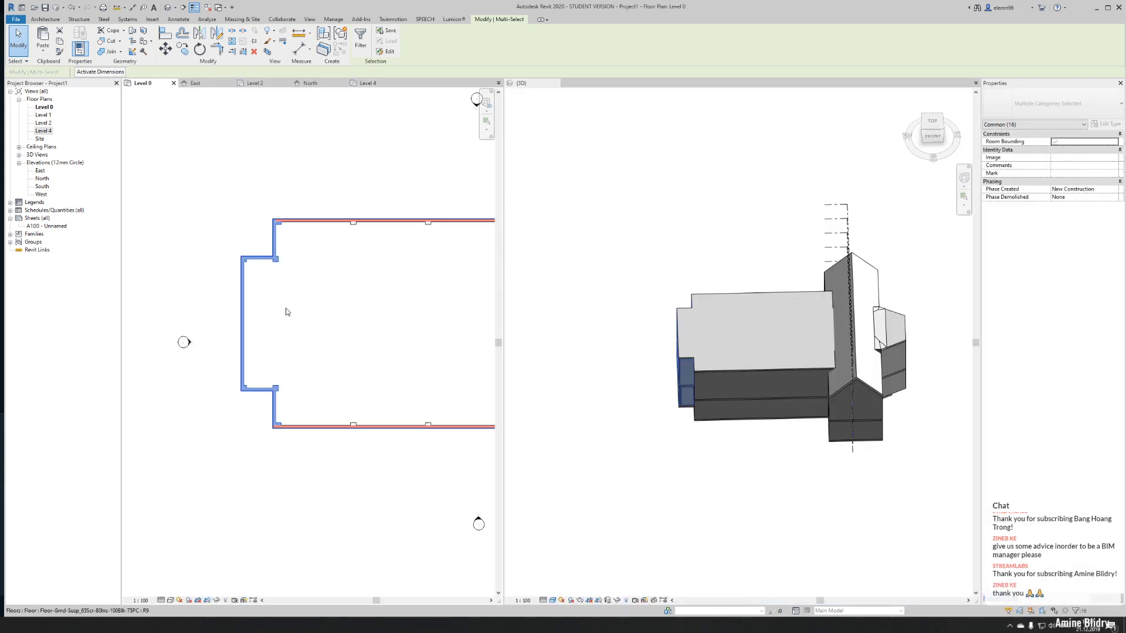
- Move the selected nave end walls and columns 21000 mm toward the transept in the Level 0 plan
middle_click_drag(300, 268, 242, 273)
left_click(166, 49)
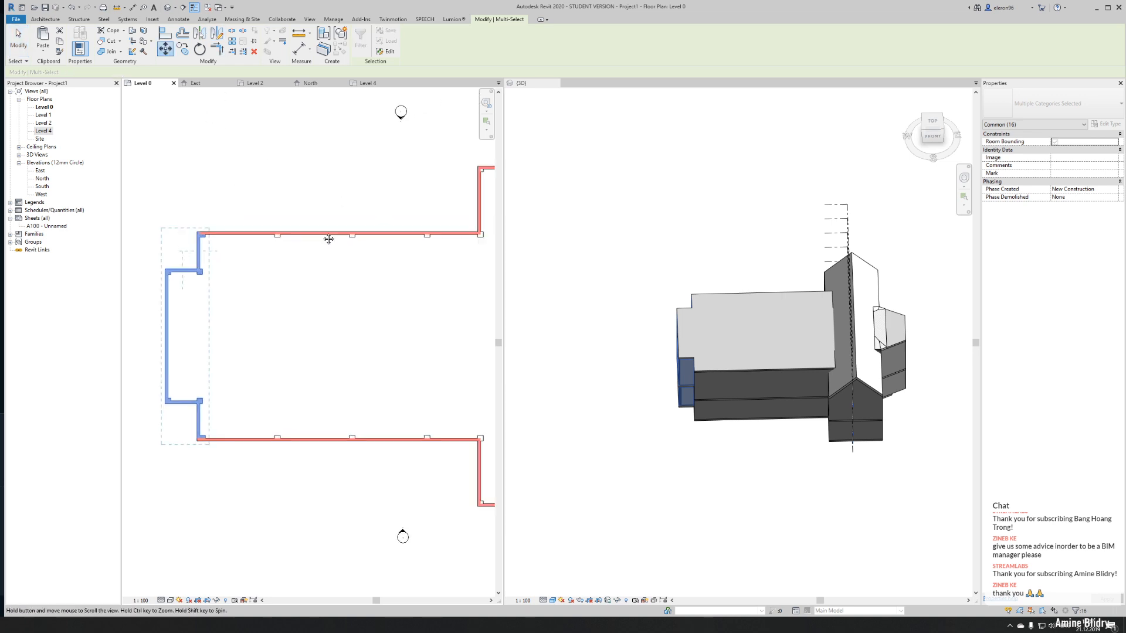
middle_click_drag(347, 234, 271, 252)
scroll(269, 230, "down", 2)
left_click(169, 192)
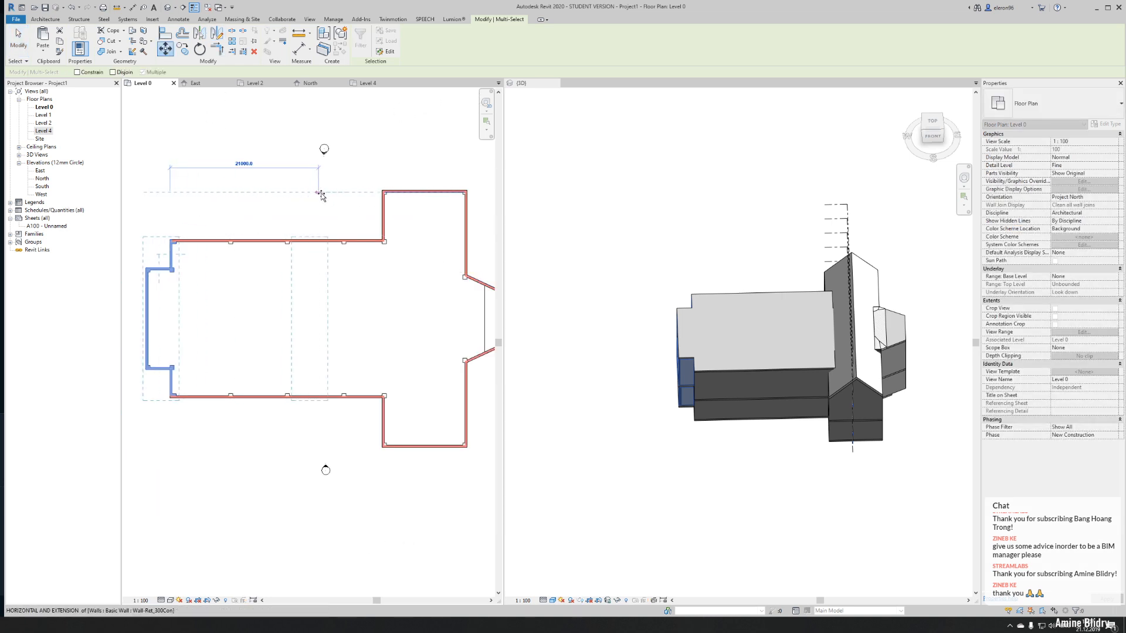
left_click(320, 193)
key("Escape")
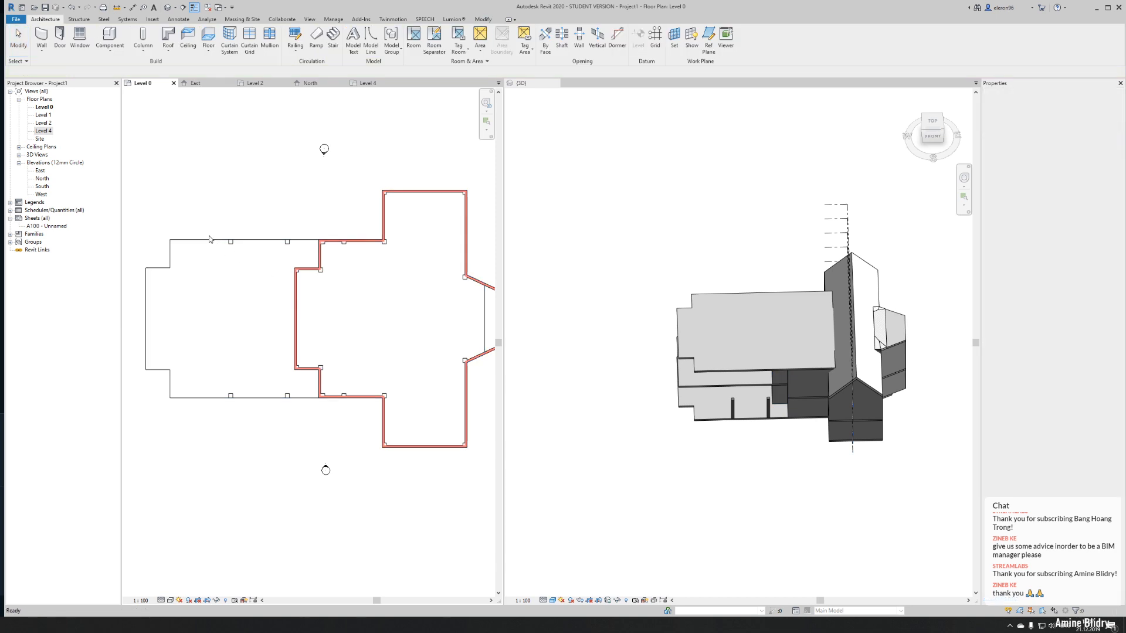
- Delete the columns left outside the shortened nave along both long sides
left_click(435, 237)
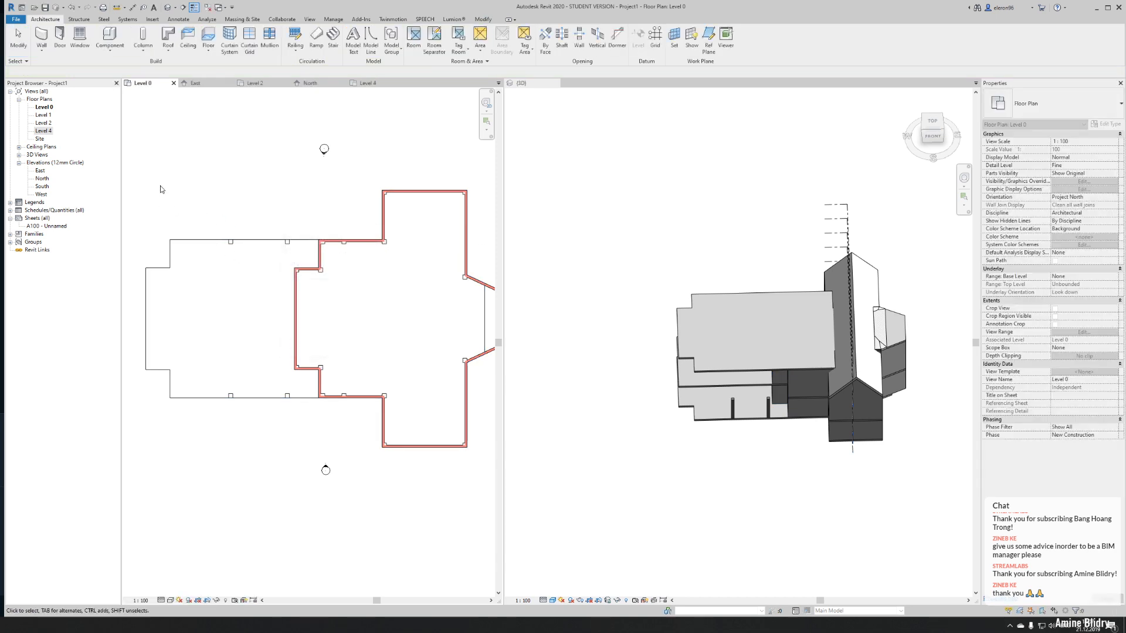
left_click_drag(167, 193, 299, 258)
left_click_drag(209, 438, 303, 387)
key("Delete")
- Edit the Level 0 floor's boundary, moving its nave-end lines onto the outer face of the relocated end wall, and finish the sketch
left_click(181, 397)
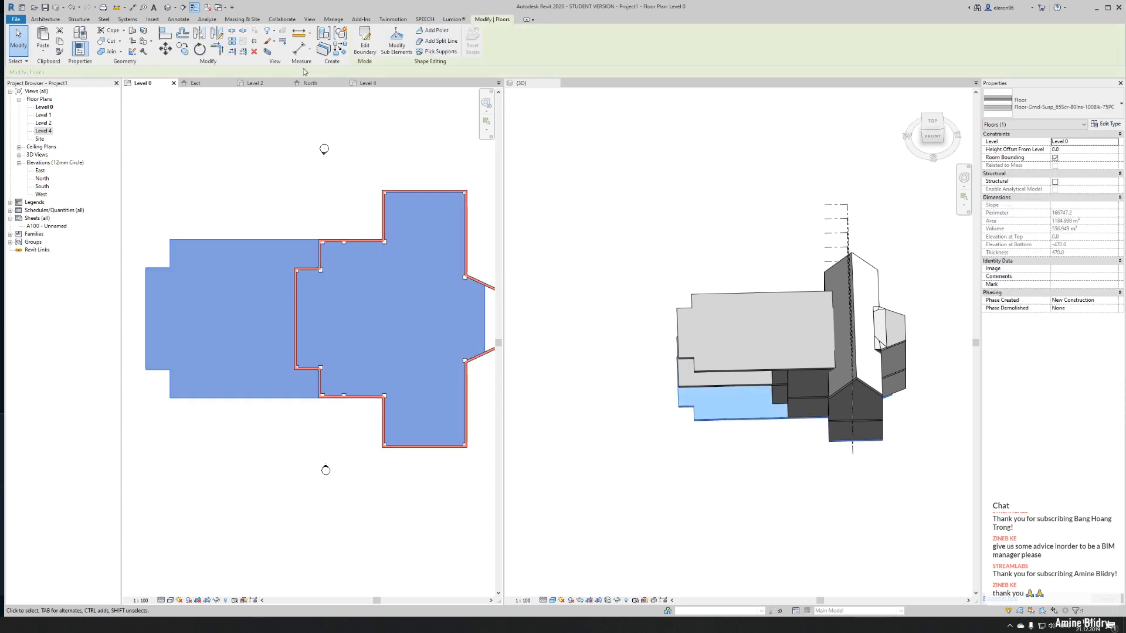
left_click(370, 48)
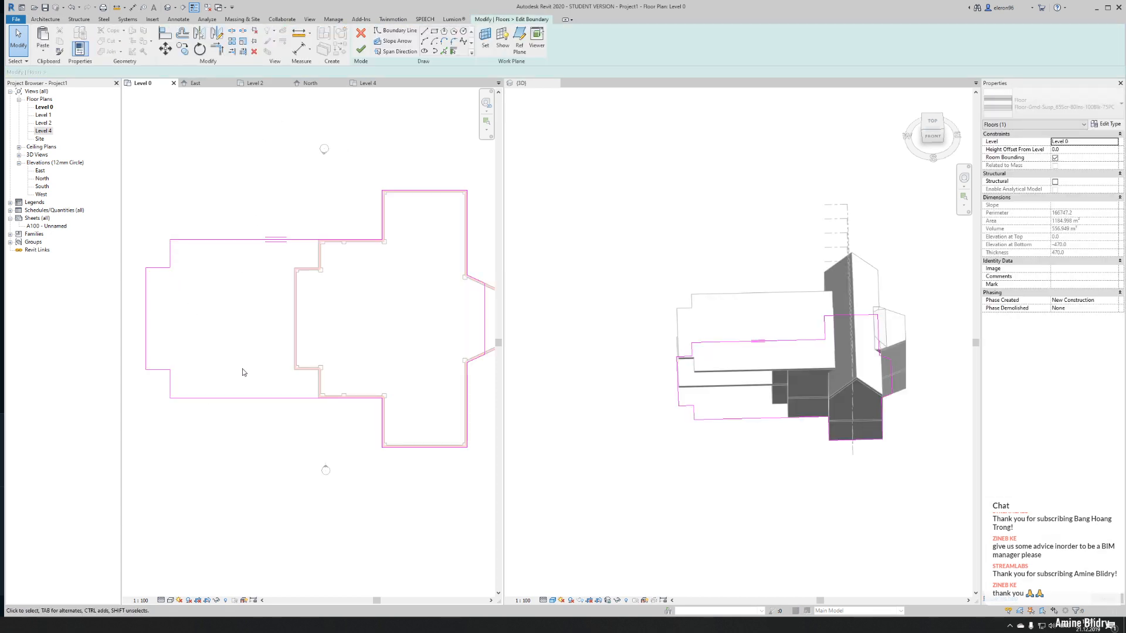
left_click_drag(144, 217, 193, 432)
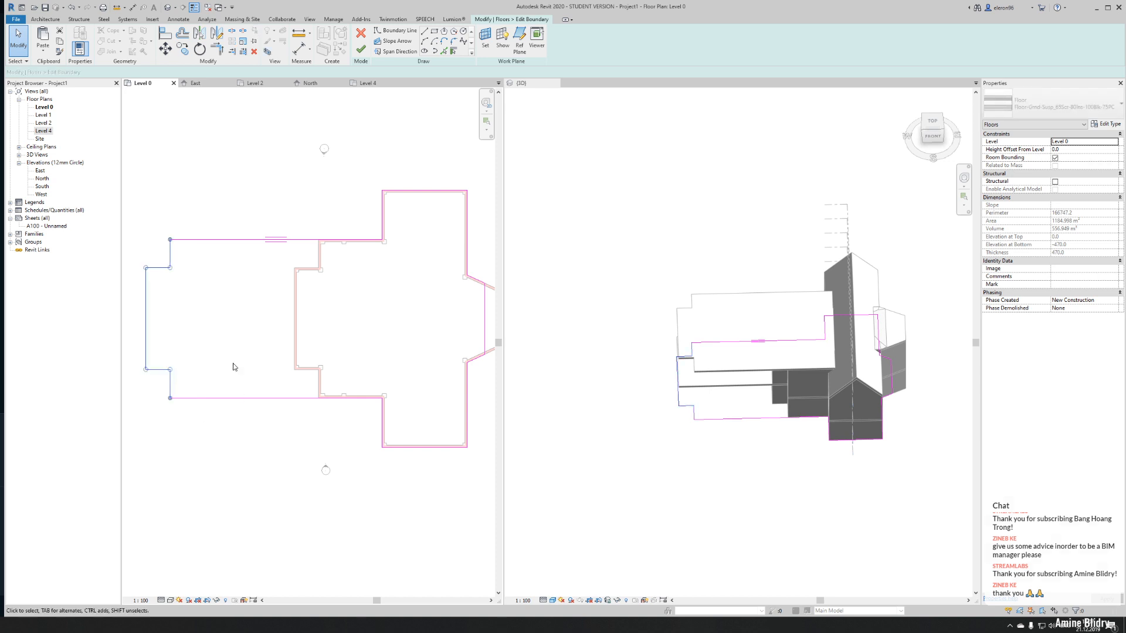
key("v")
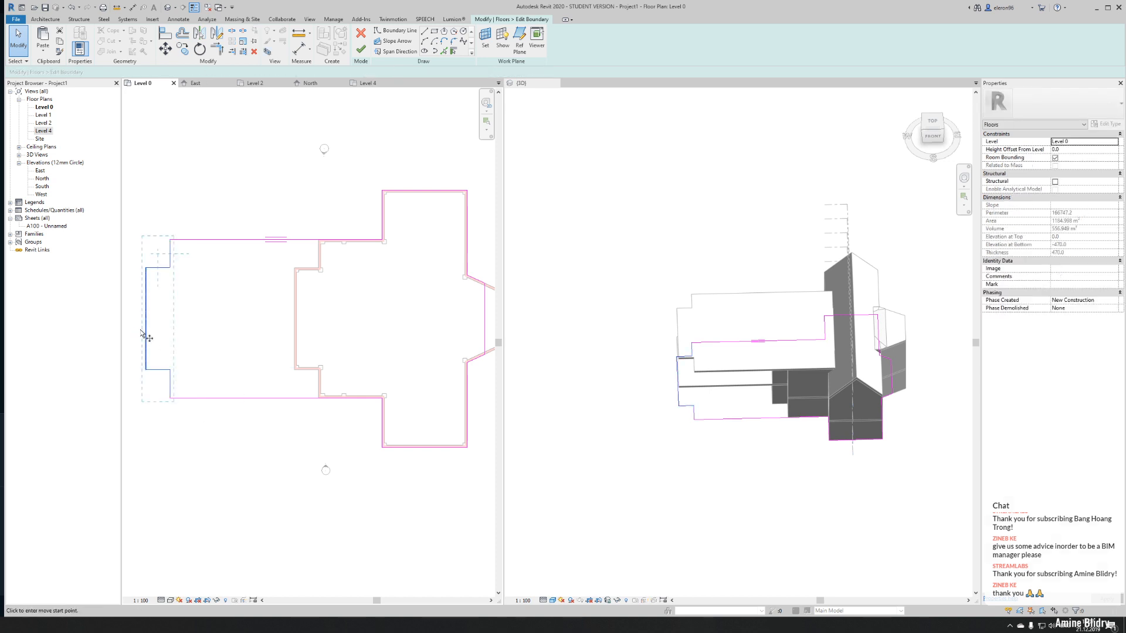
left_click(146, 328)
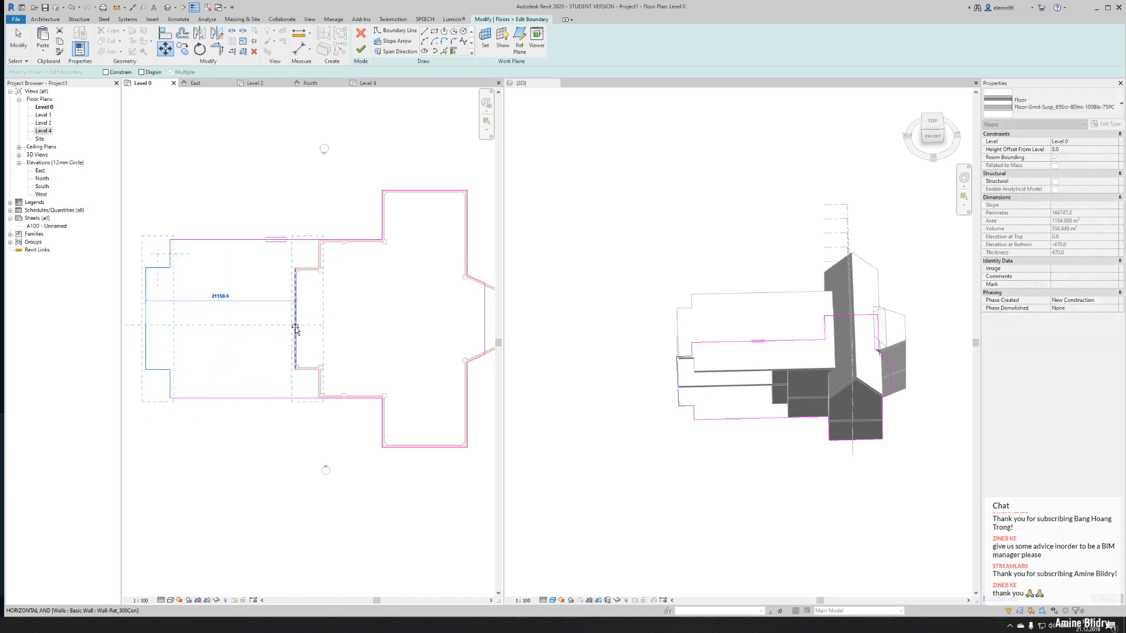
left_click(294, 330)
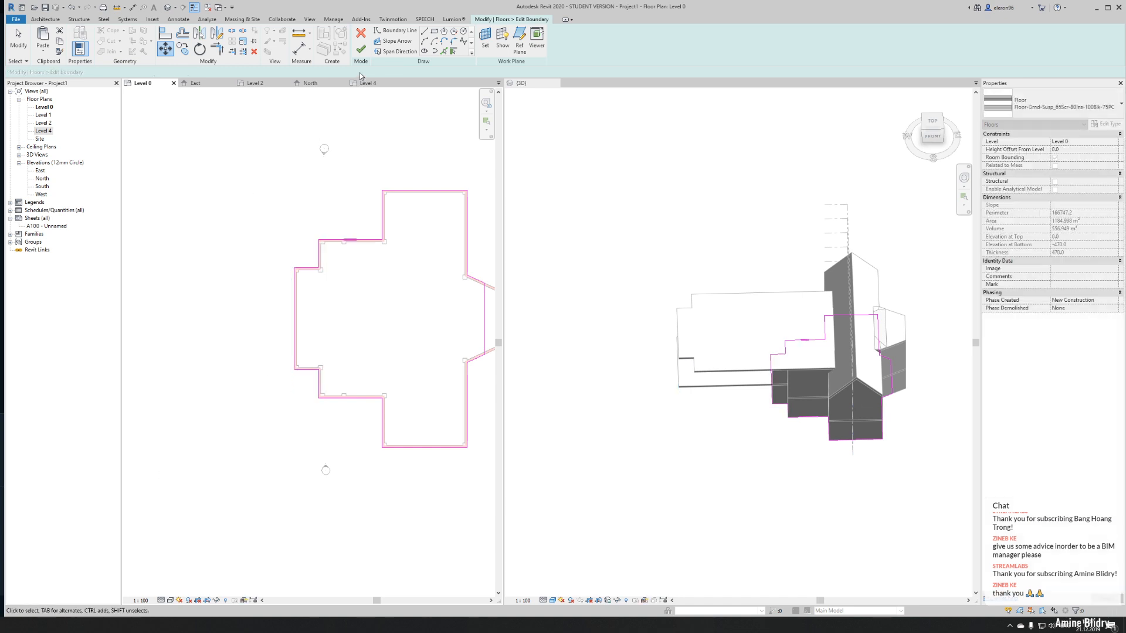
left_click(216, 333)
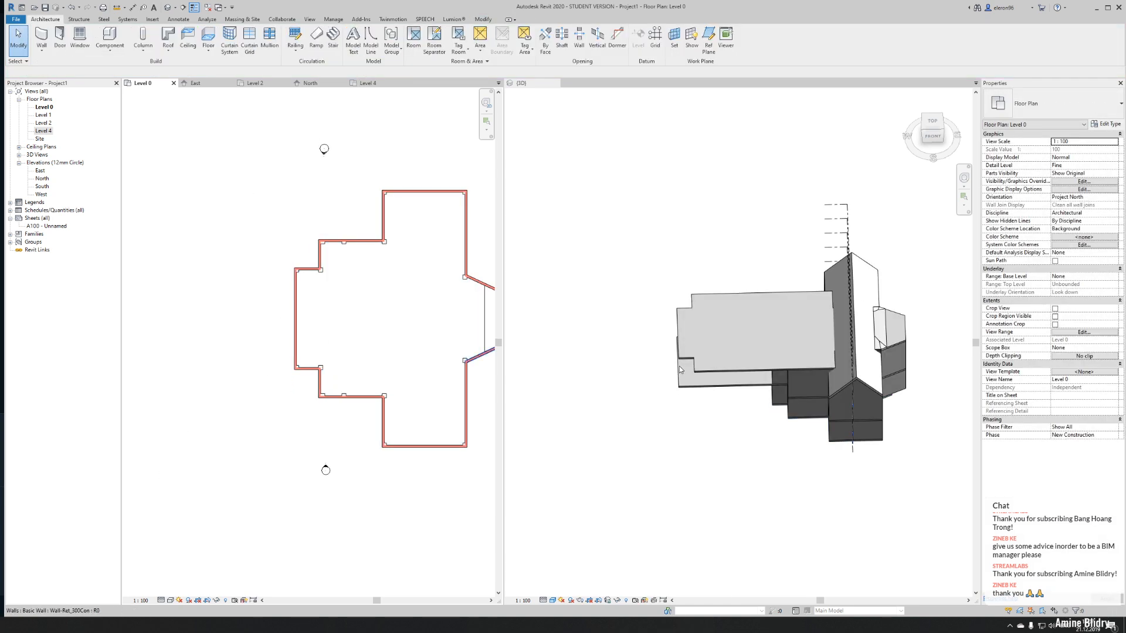
- Edit the Level 2 floor's boundary, aligning its nave-end line with the relocated end wall, and finish without attaching walls to the floor
left_click(679, 388)
left_click(683, 384)
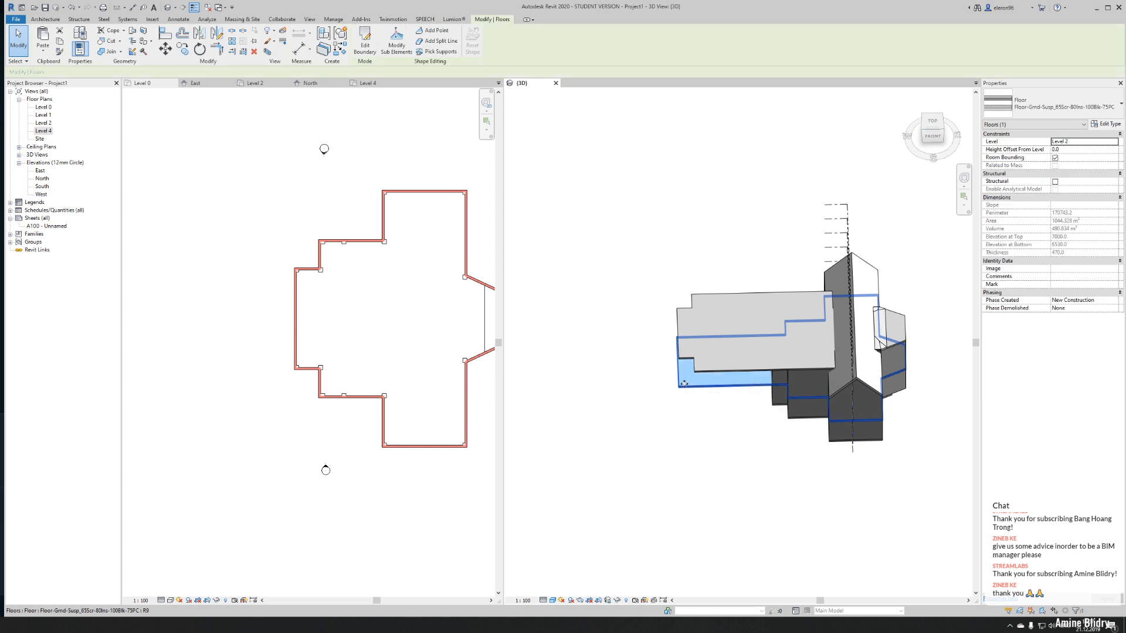
double_click(684, 384)
scroll(695, 413, "up", 5)
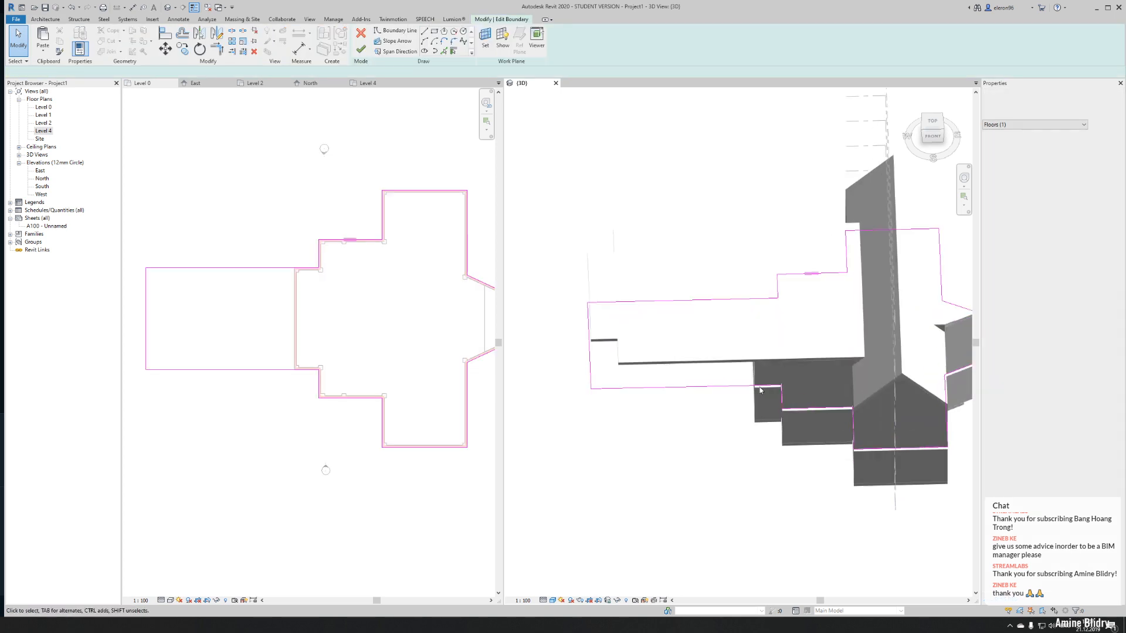
scroll(694, 413, "down", 3)
middle_click_drag(714, 427, 695, 478, "shift")
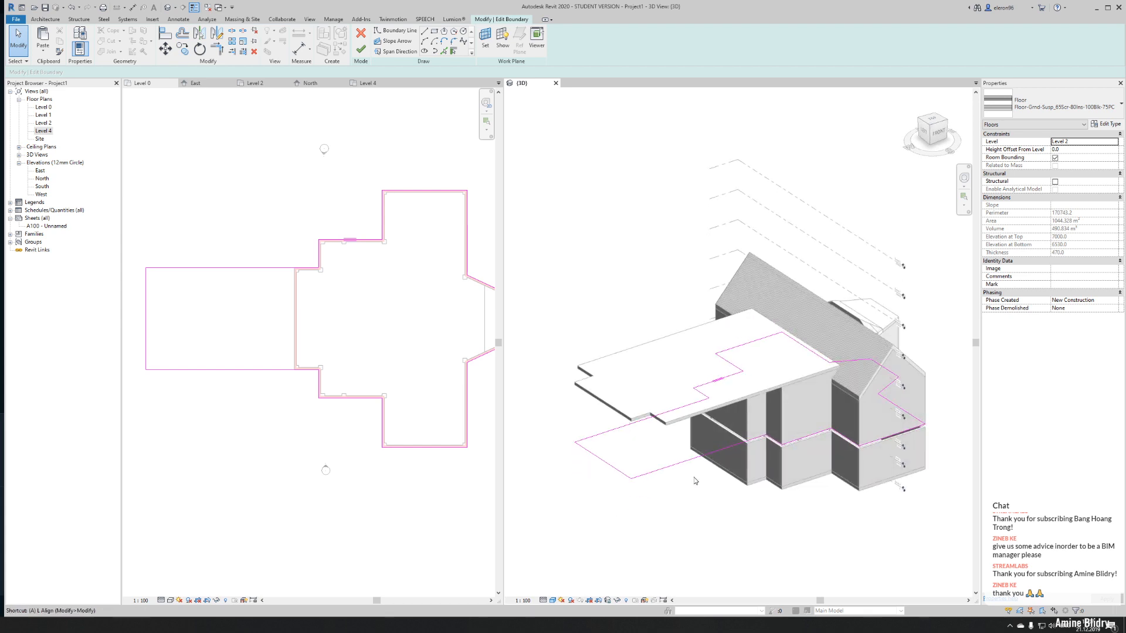
key("l")
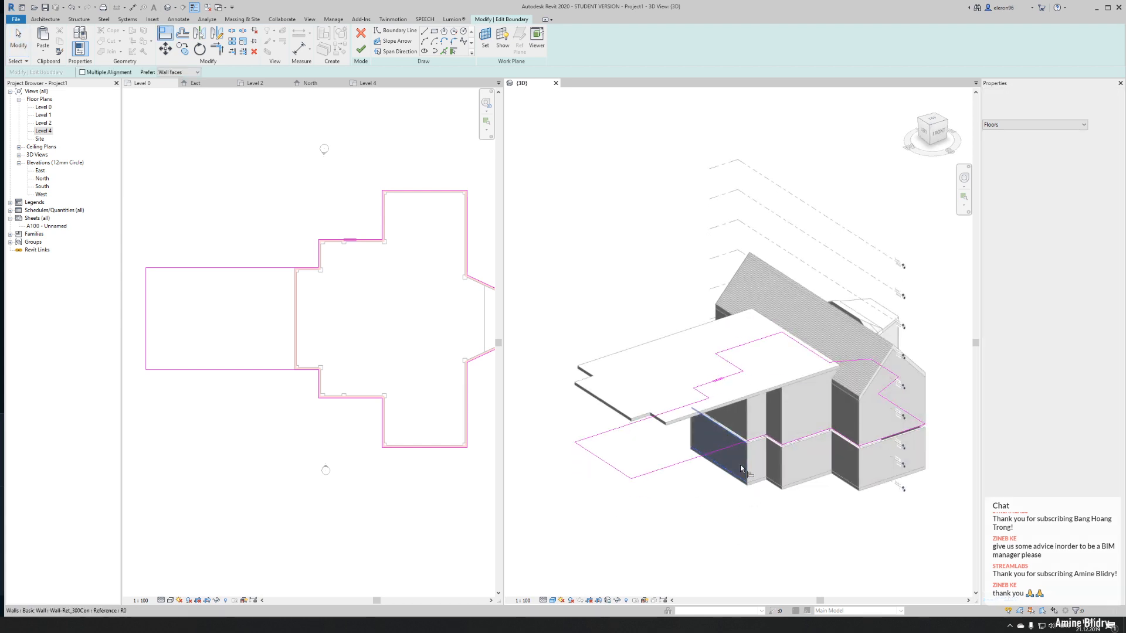
left_click(615, 467)
key("Escape")
left_click(360, 50)
middle_click_drag(781, 350, 711, 283)
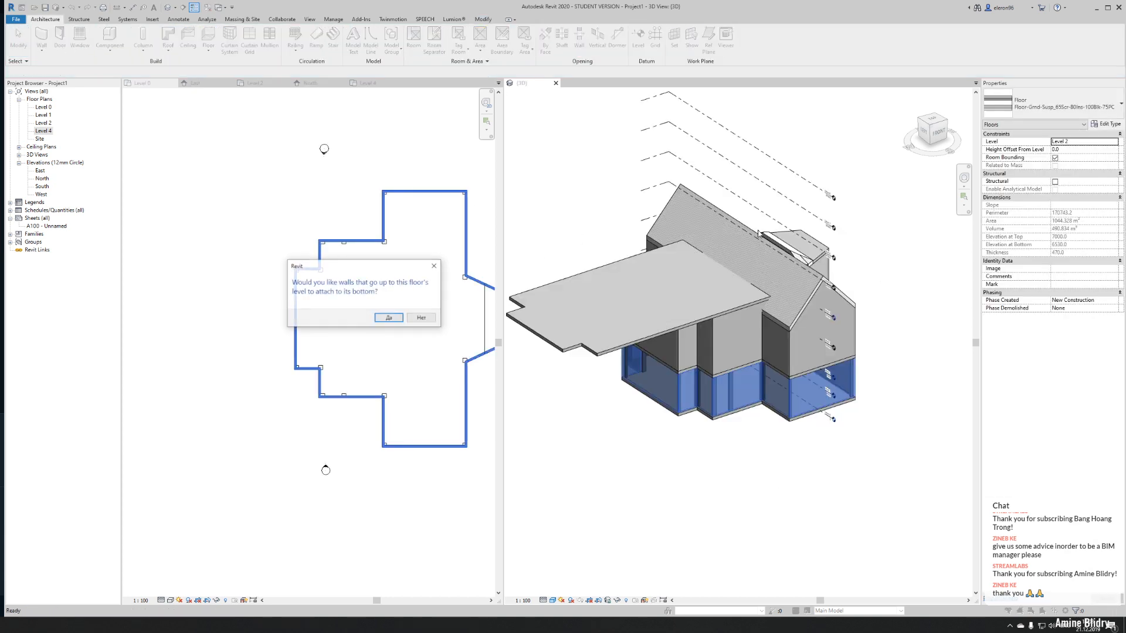
left_click(412, 317)
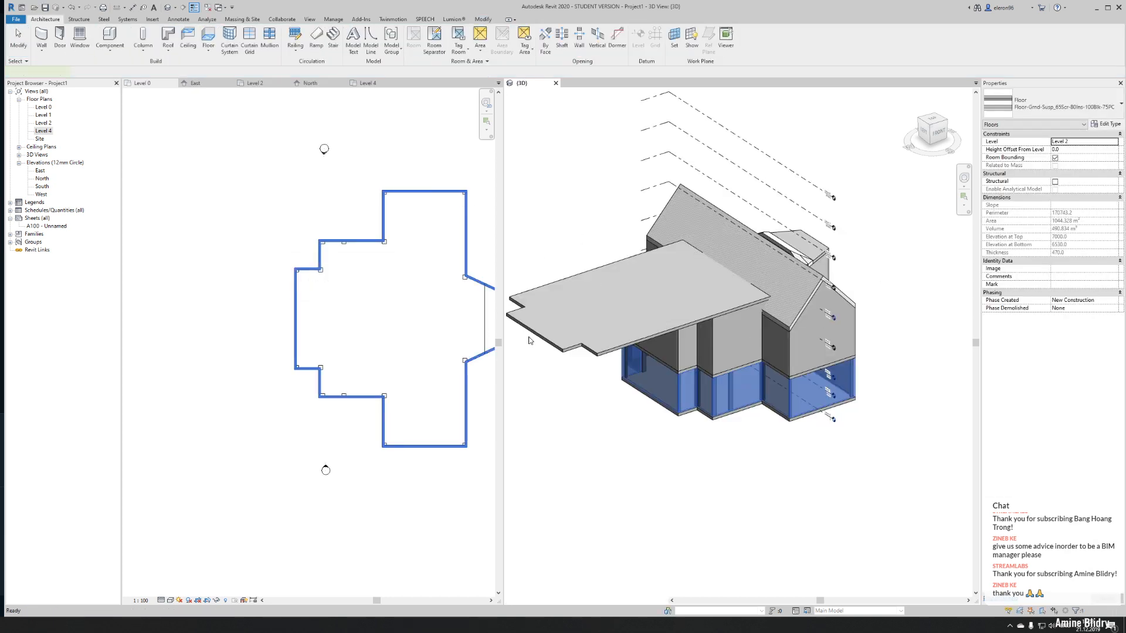
- Edit the Level 4 floor's boundary, moving its nave-end lines to the relocated end wall, and finish without attaching walls to the floor
double_click(590, 381)
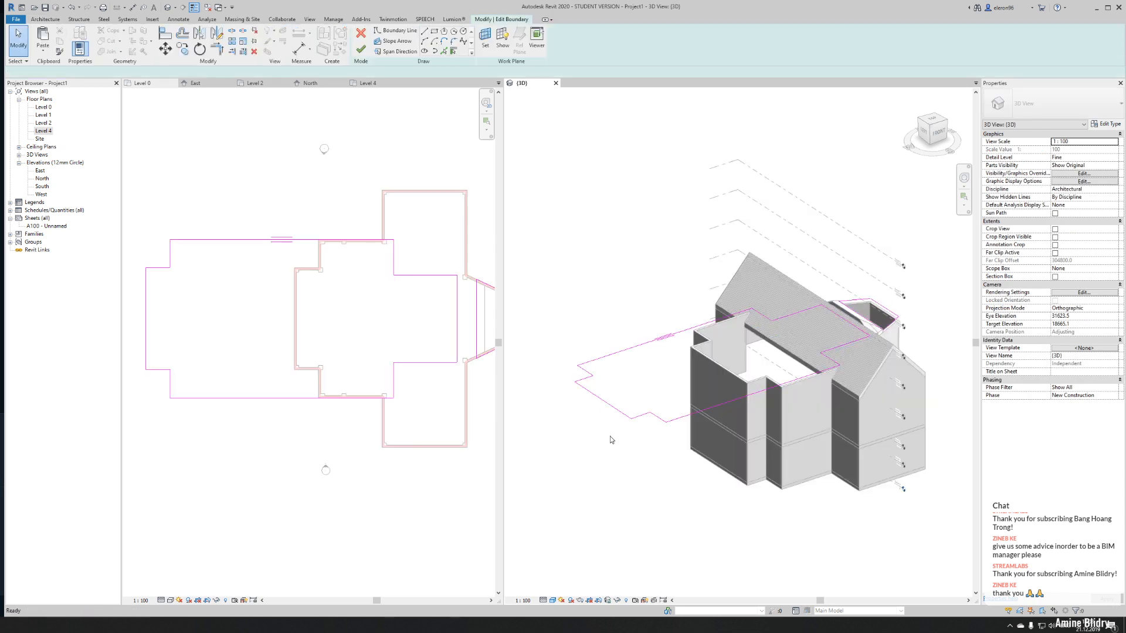
left_click_drag(543, 328, 674, 466)
mouse_move(674, 469)
middle_mouse_down("shift")
mouse_move(683, 493)
mouse_move(639, 529)
middle_mouse_up("shift")
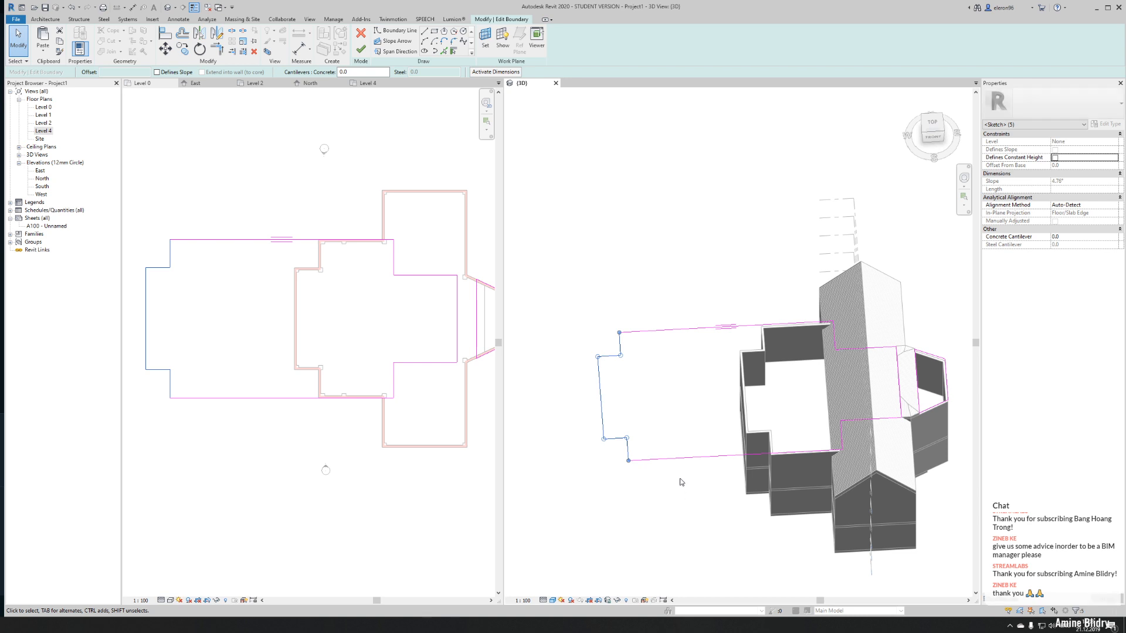
left_click_drag(603, 393, 742, 391)
left_click(710, 235)
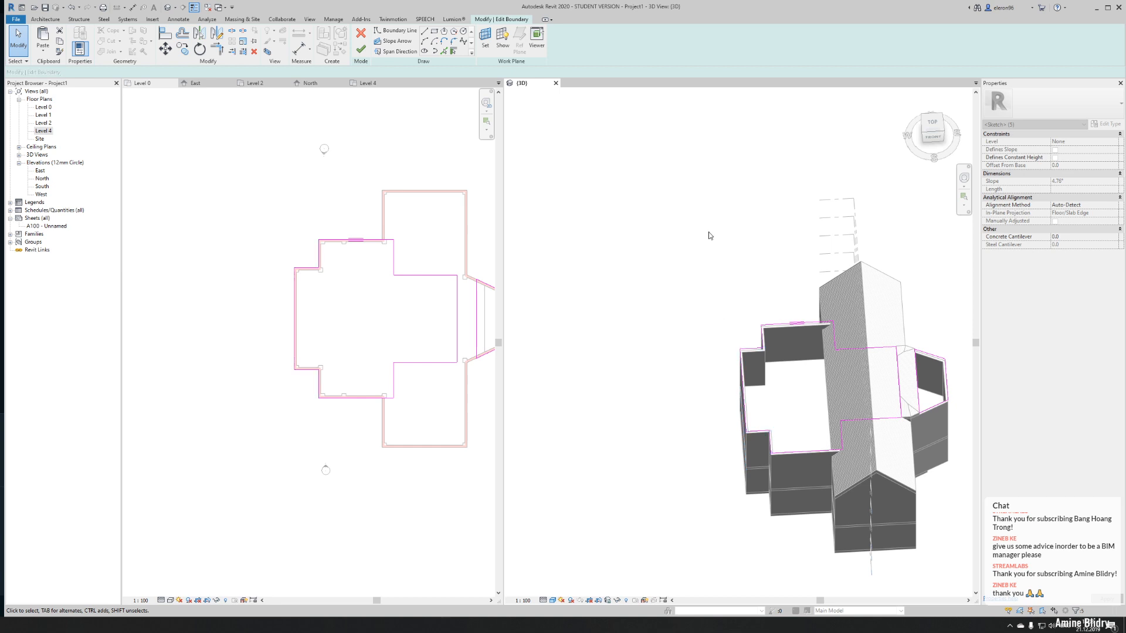
left_click(361, 49)
left_click(410, 318)
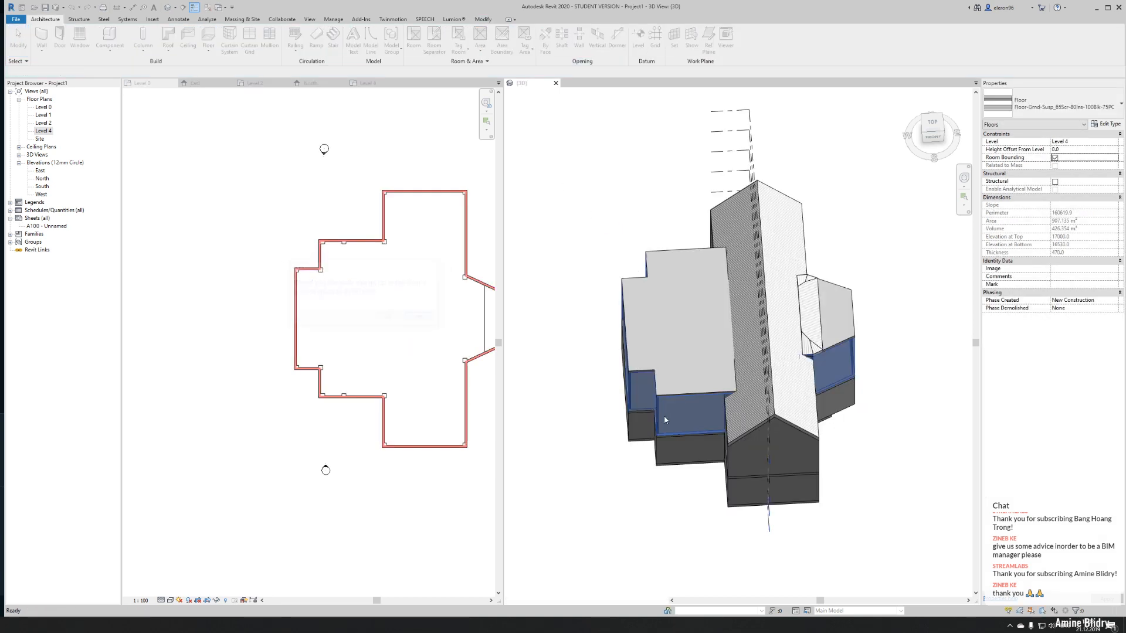
- Regroup the church's 3D view with the floor plan and elevation views so it fills the whole drawing area
left_click_drag(525, 84, 396, 83)
left_click(621, 308)
middle_click_drag(578, 372, 572, 402, "shift")
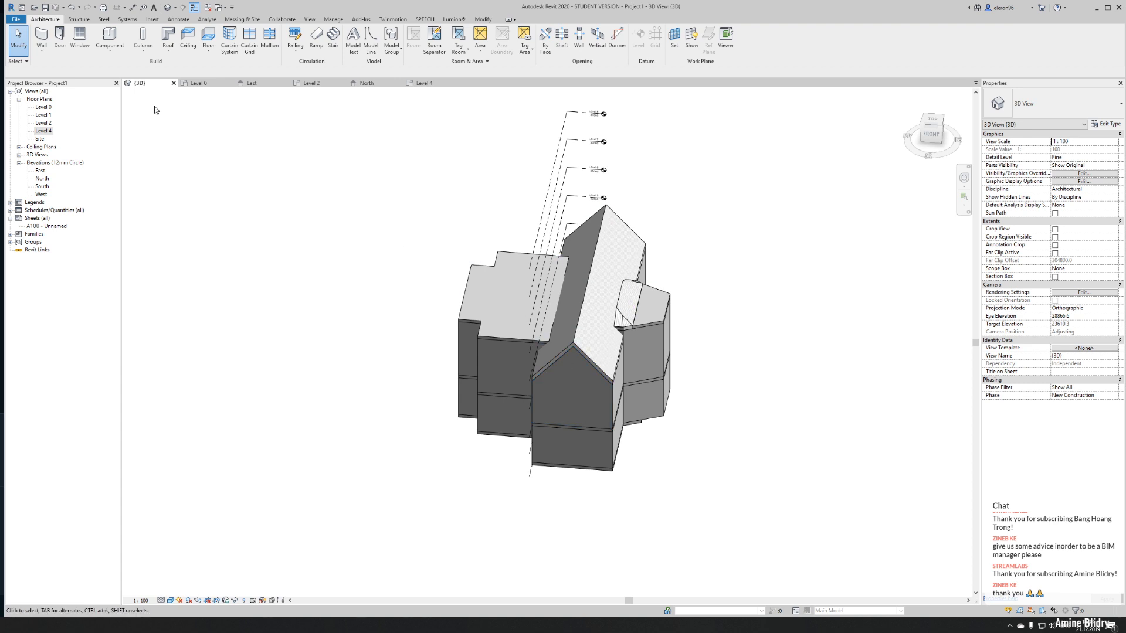
- Open the recent project Detail.rvt alongside the church project
left_click(16, 19)
left_click(35, 76)
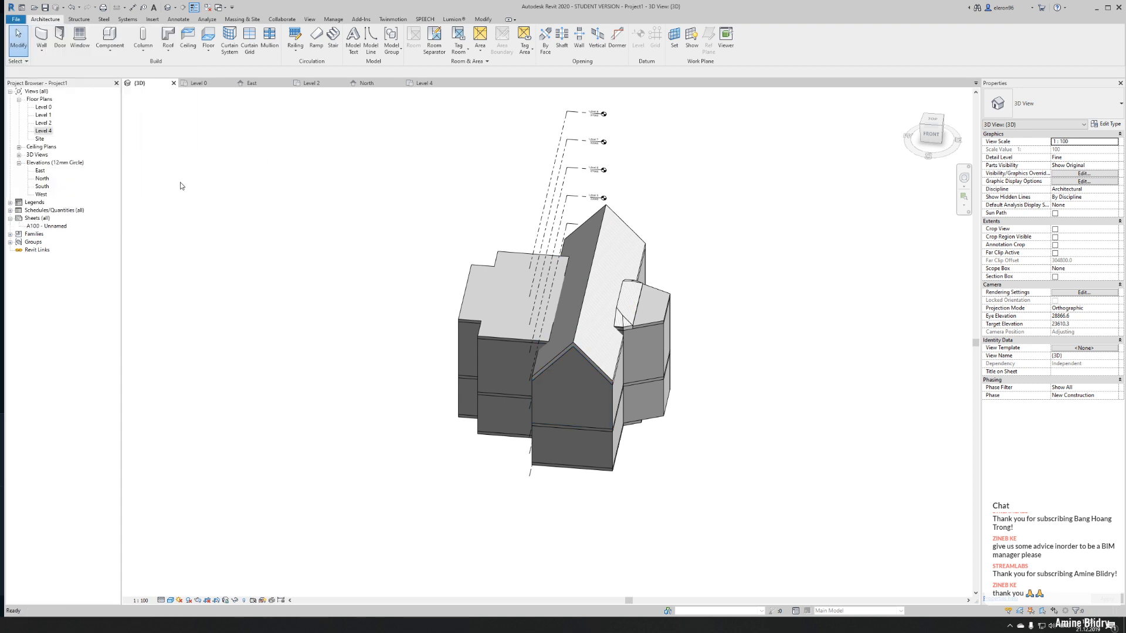
left_click(139, 95)
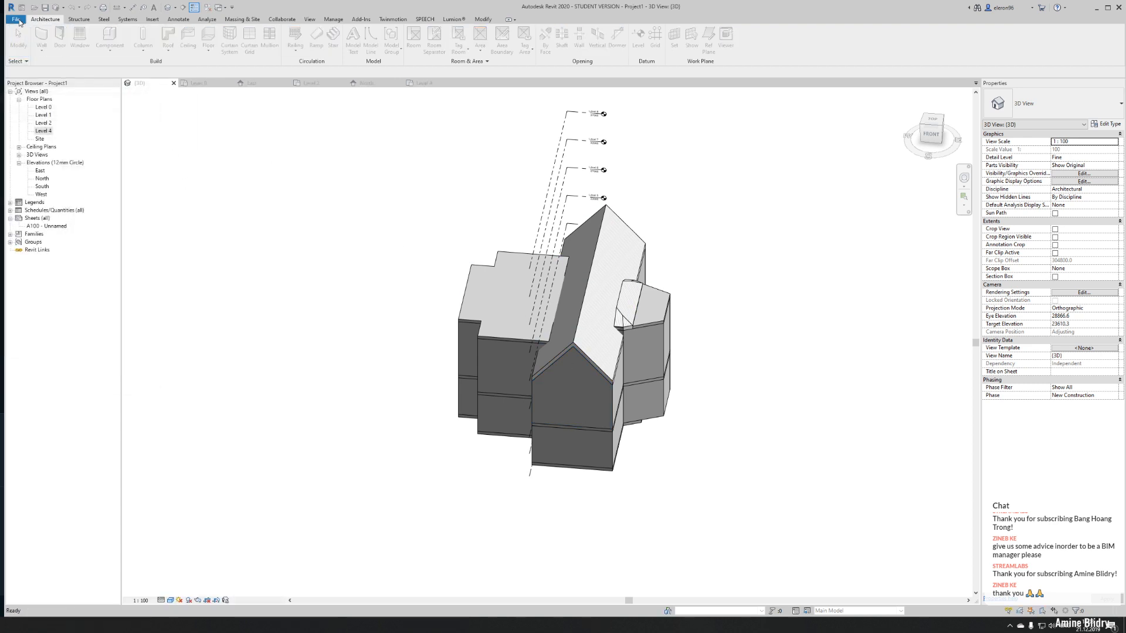
left_click(17, 19)
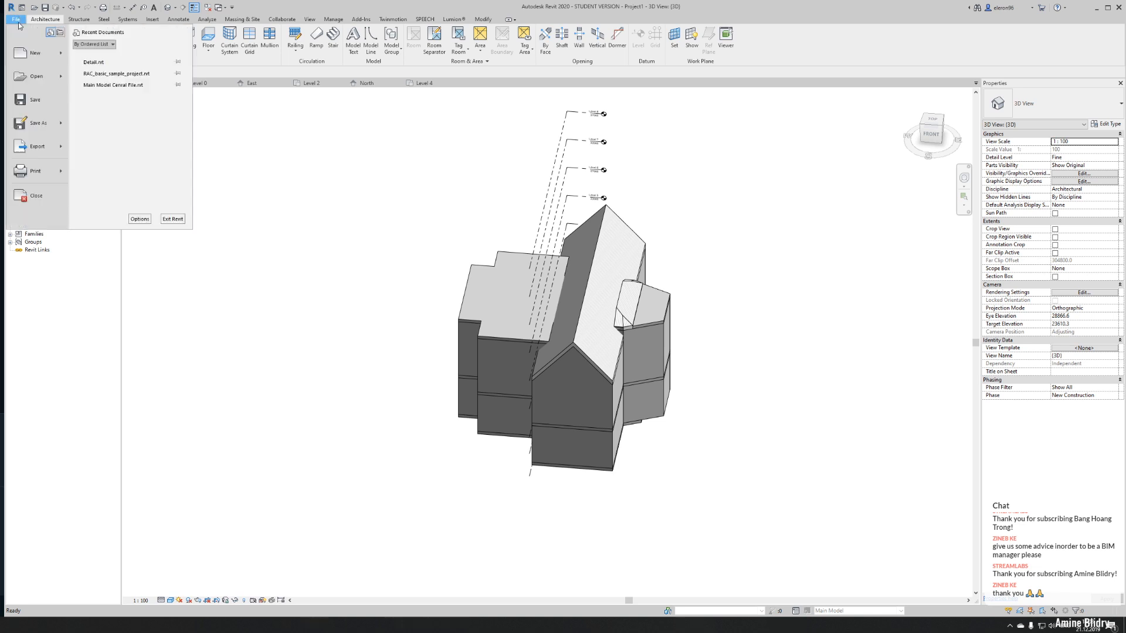
left_click(96, 69)
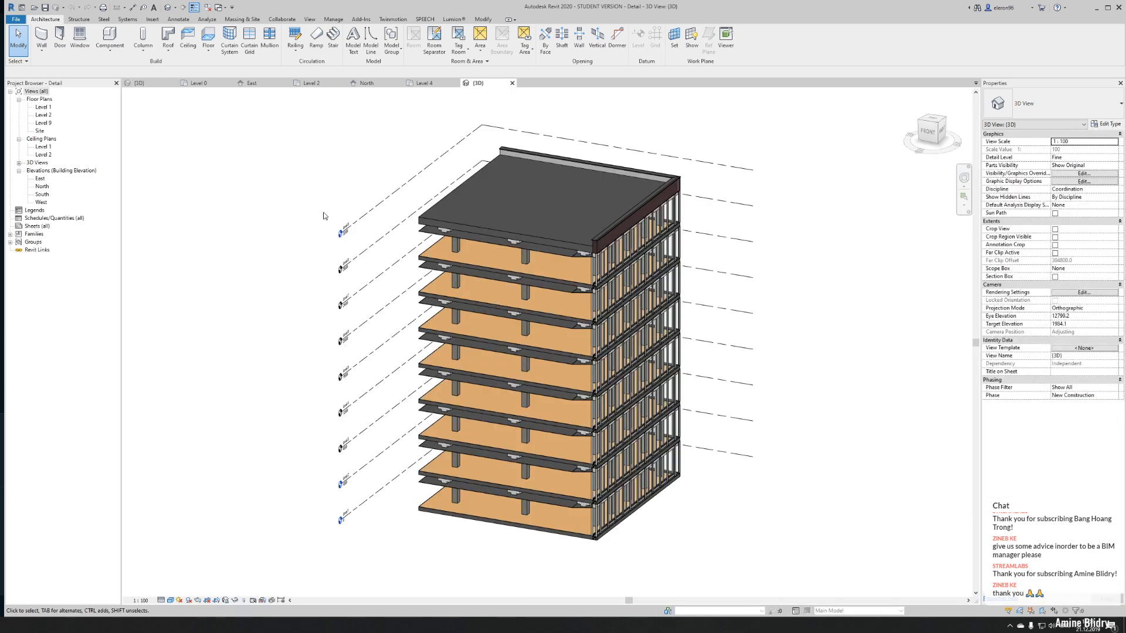
- Examine the floor edge at the building's corner, picking out the wood-finish floor and the Generic Floor - 400mm inside the model group
scroll(631, 420, "up", 8)
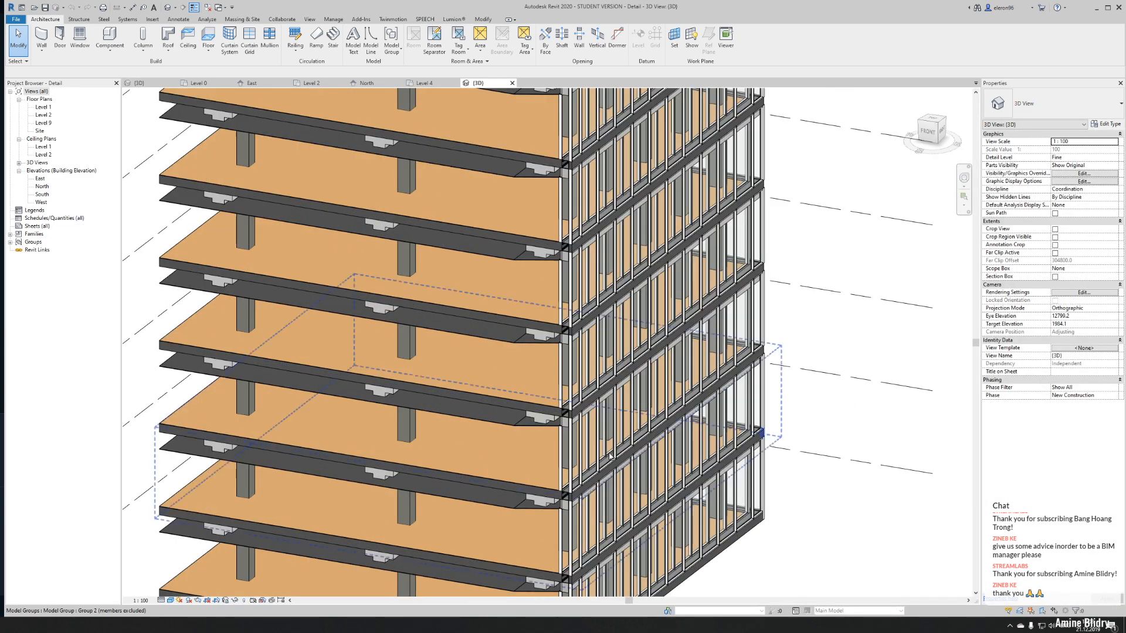
middle_click_drag(569, 444, 686, 448, "shift")
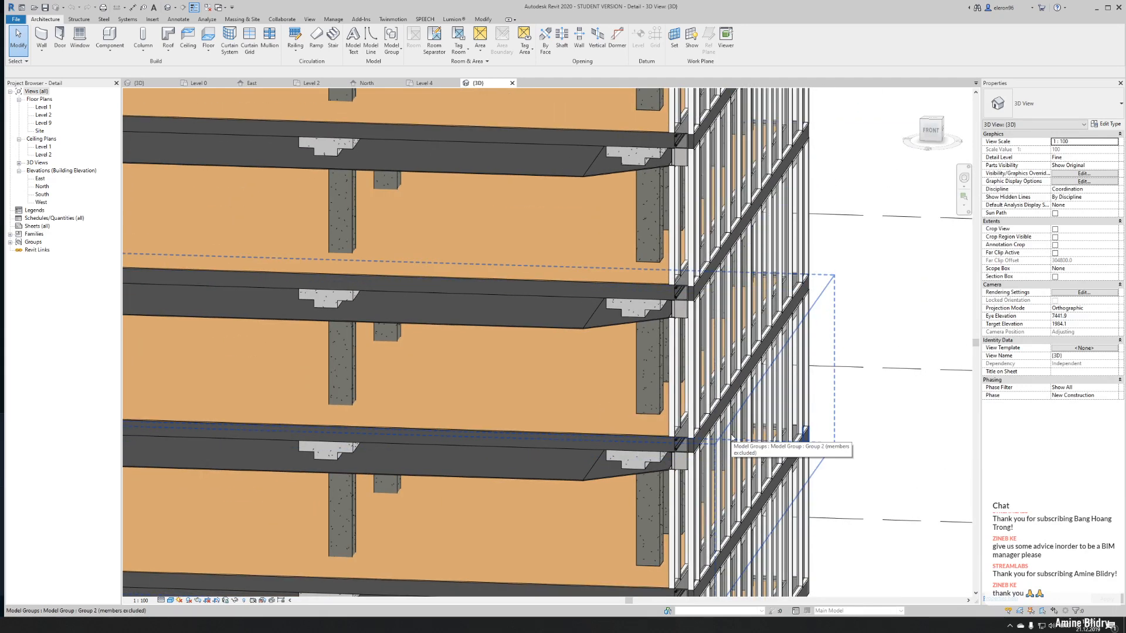
scroll(694, 447, "up", 5)
scroll(699, 446, "up", 2)
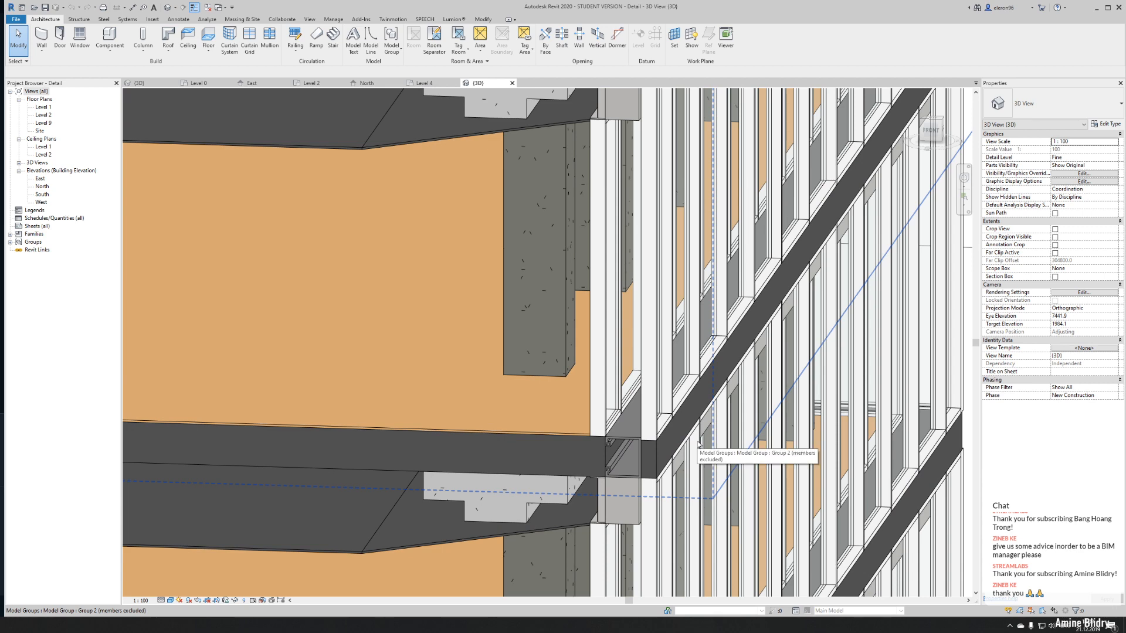
middle_click_drag(698, 446, 552, 439, "shift")
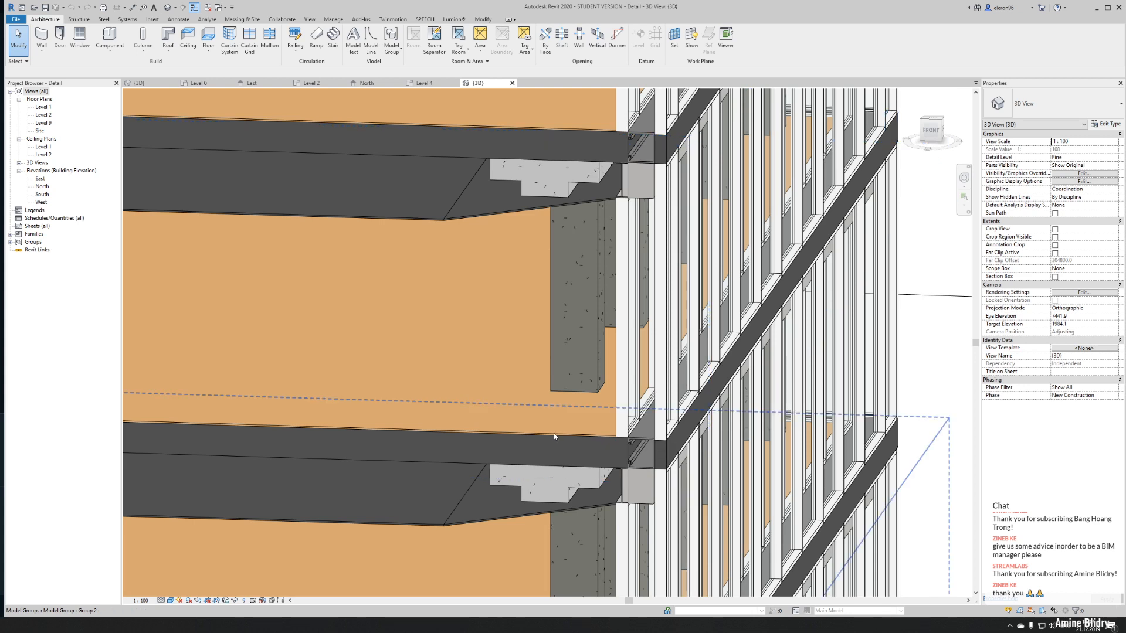
key("Tab")
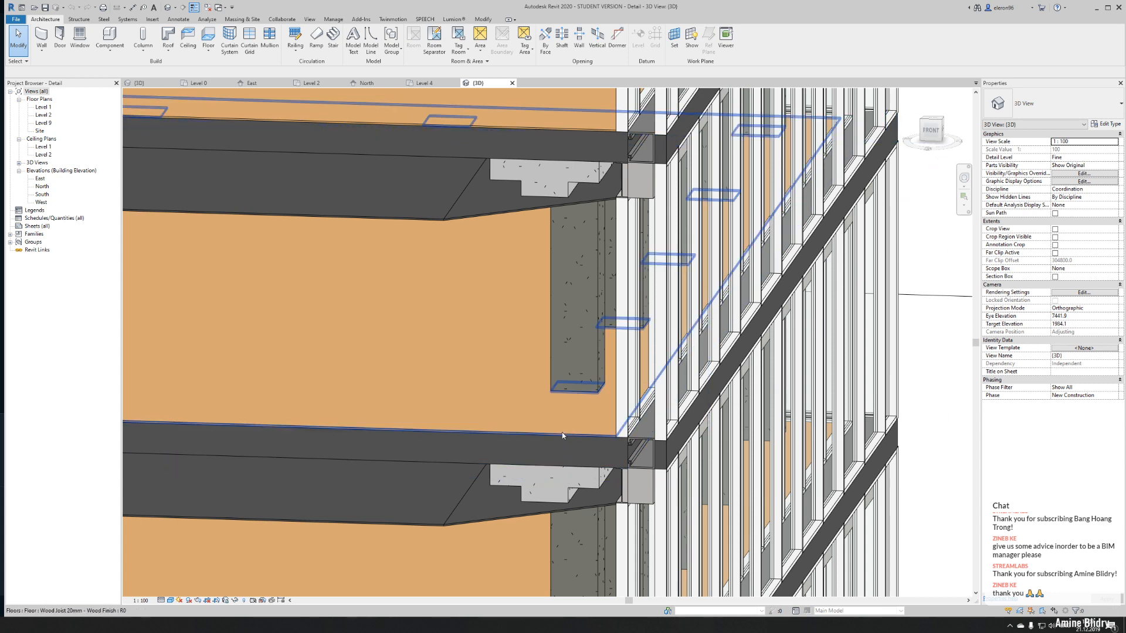
left_click(562, 432)
key("Escape")
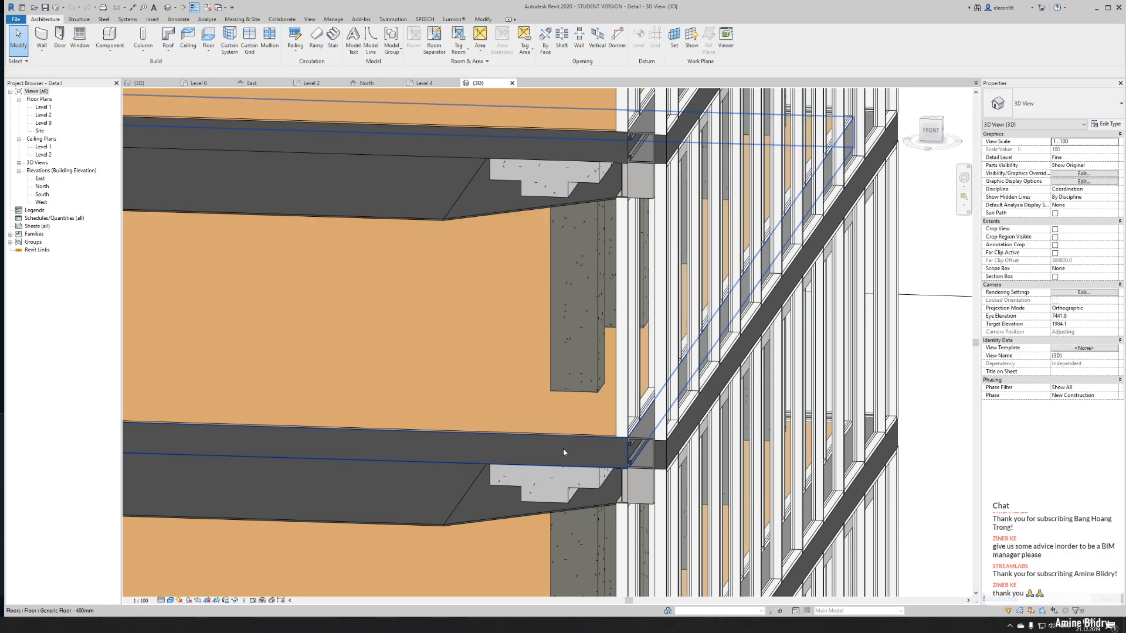
key("Tab")
left_click(563, 449)
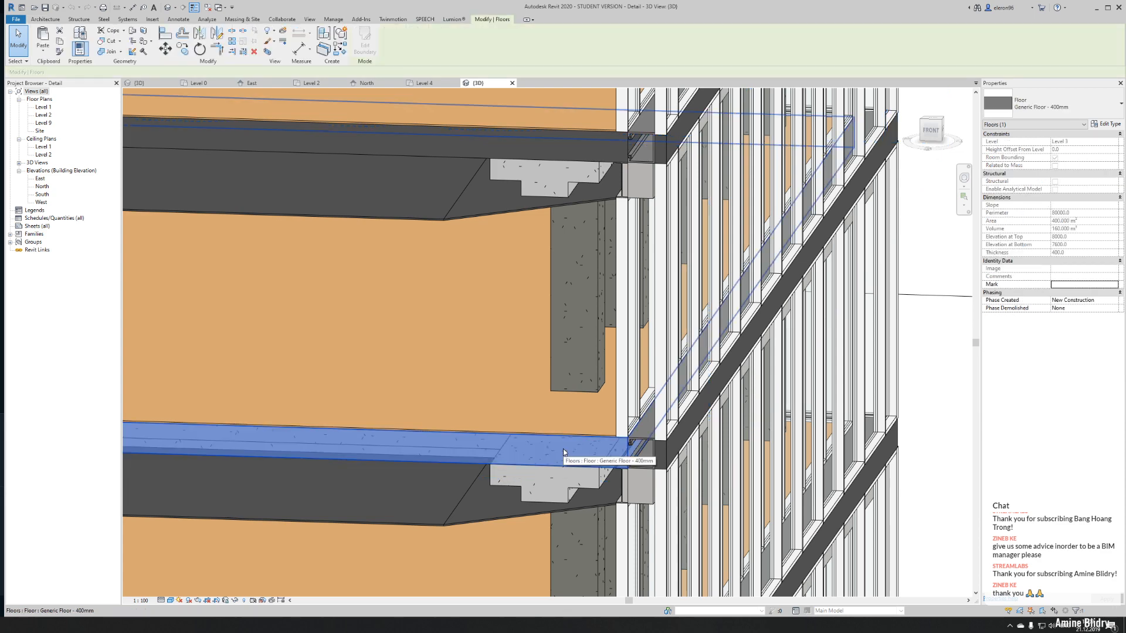
key("Escape")
scroll(563, 449, "down", 8)
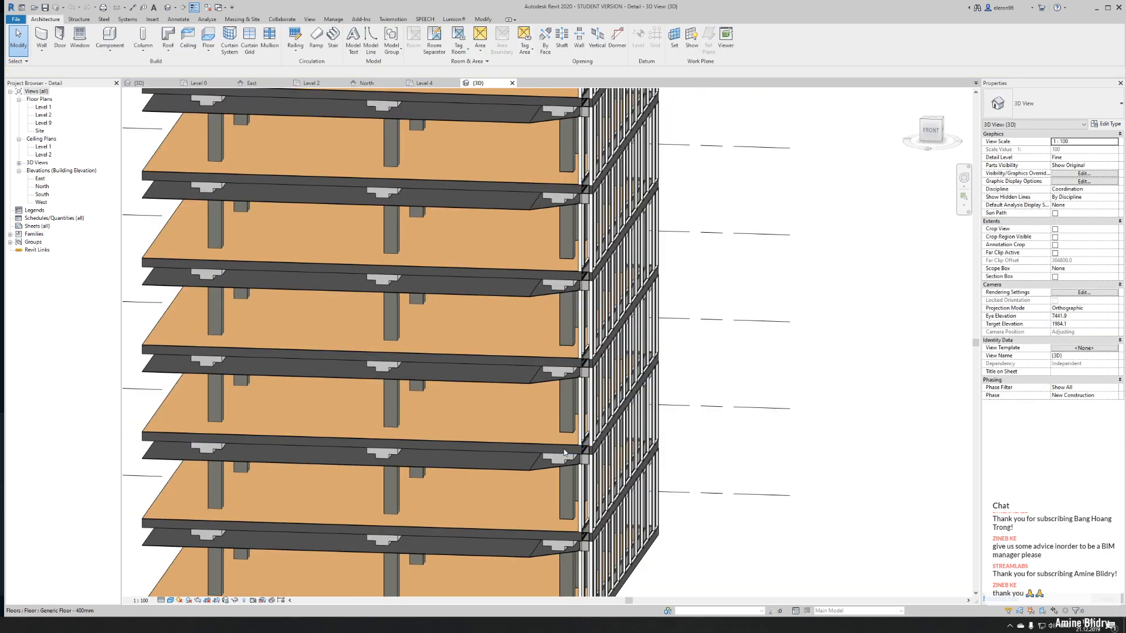
- Examine the multi-storey building's glazed facade, stacked floor groups and lowest floor edge from several angles
middle_click_drag(678, 432, 550, 422, "shift")
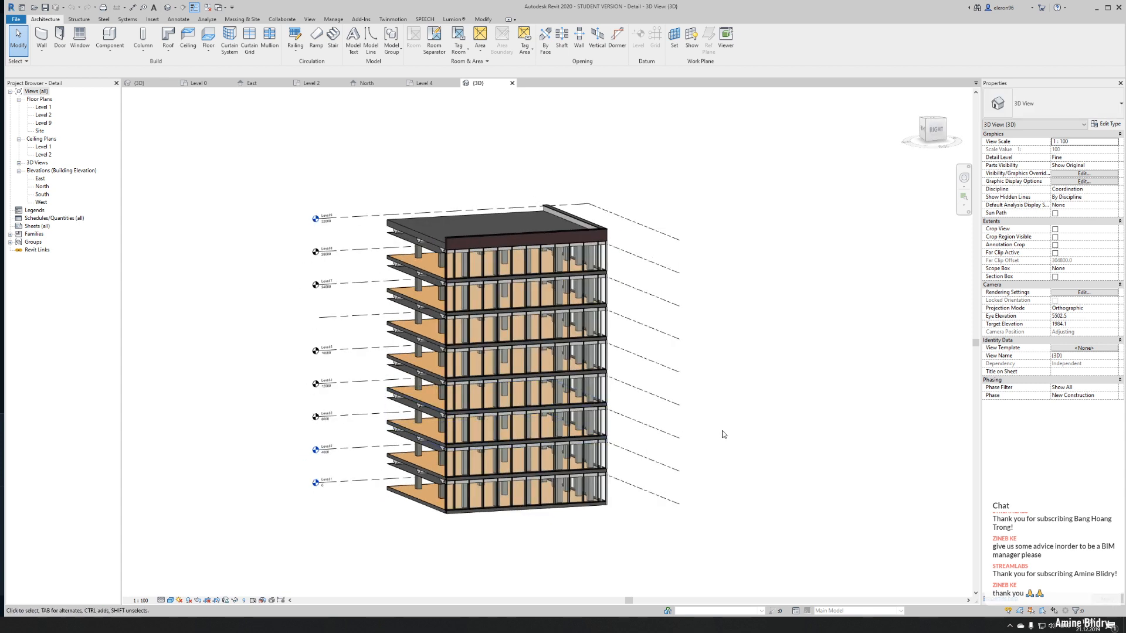
scroll(564, 482, "up", 2)
scroll(564, 482, "up", 1)
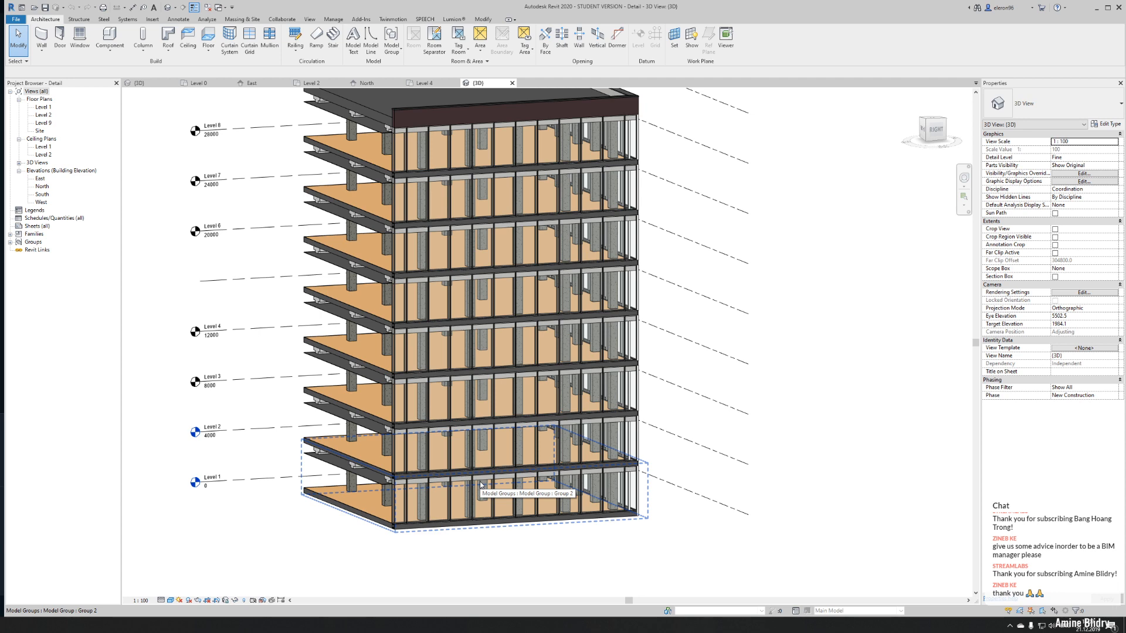
middle_click_drag(481, 484, 615, 540, "shift")
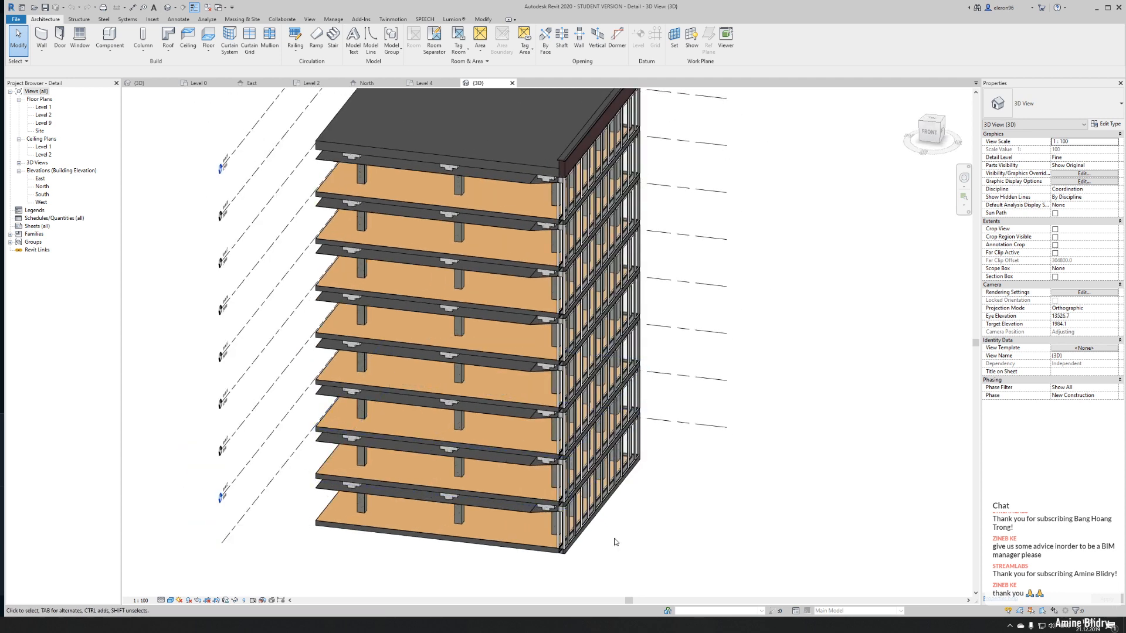
scroll(610, 542, "up", 4)
scroll(610, 539, "up", 2)
middle_click_drag(546, 533, 593, 396, "shift")
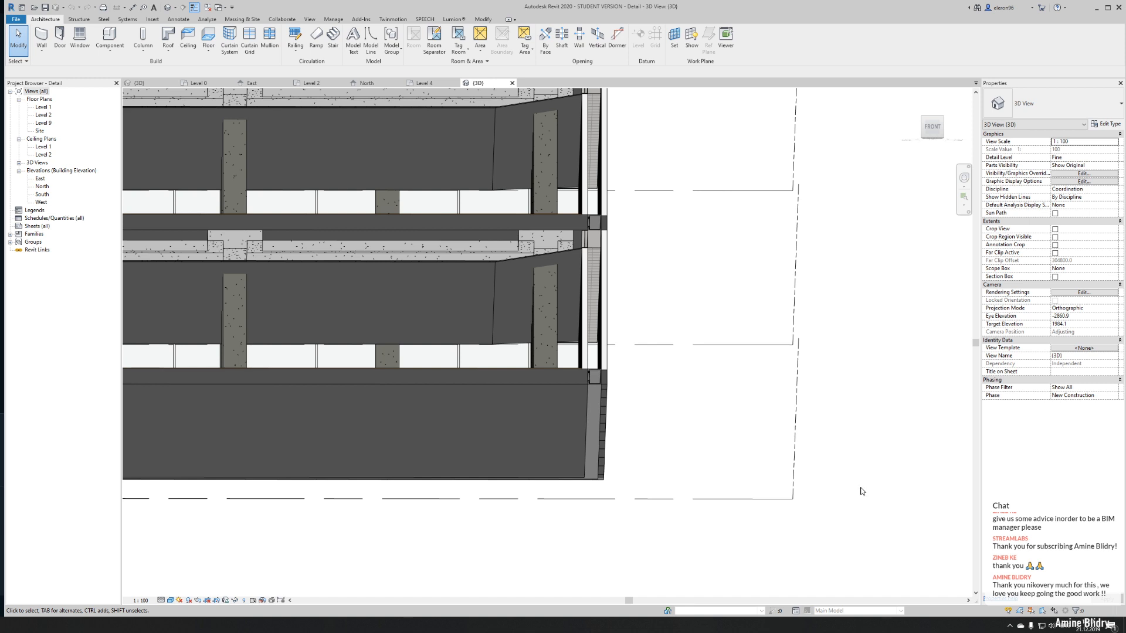
key("ctrl+v")
key("Return")
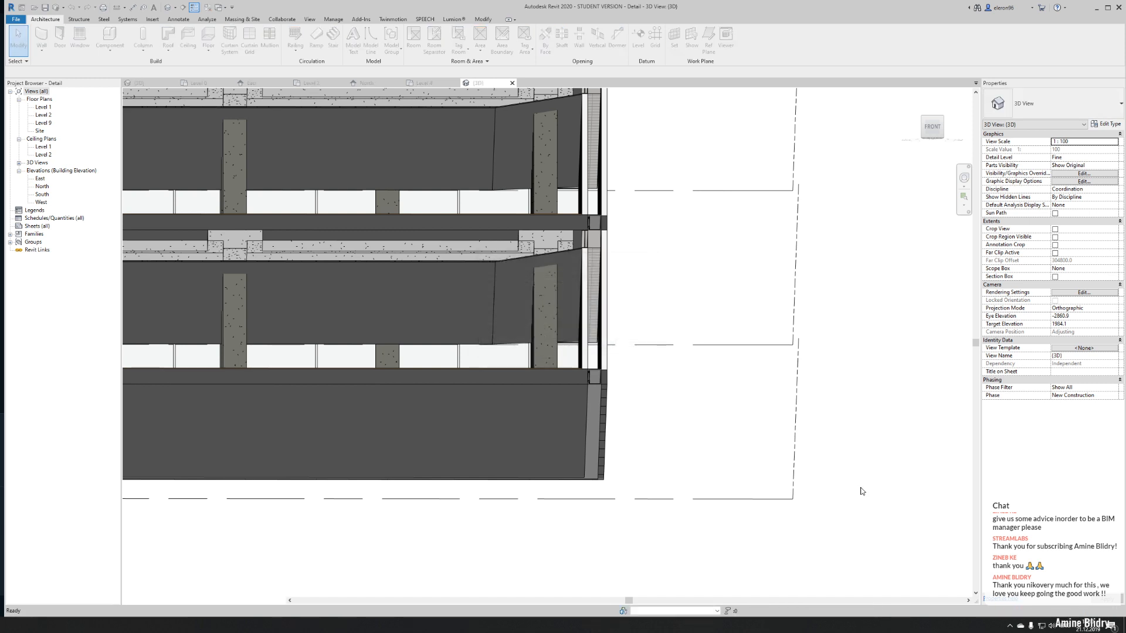